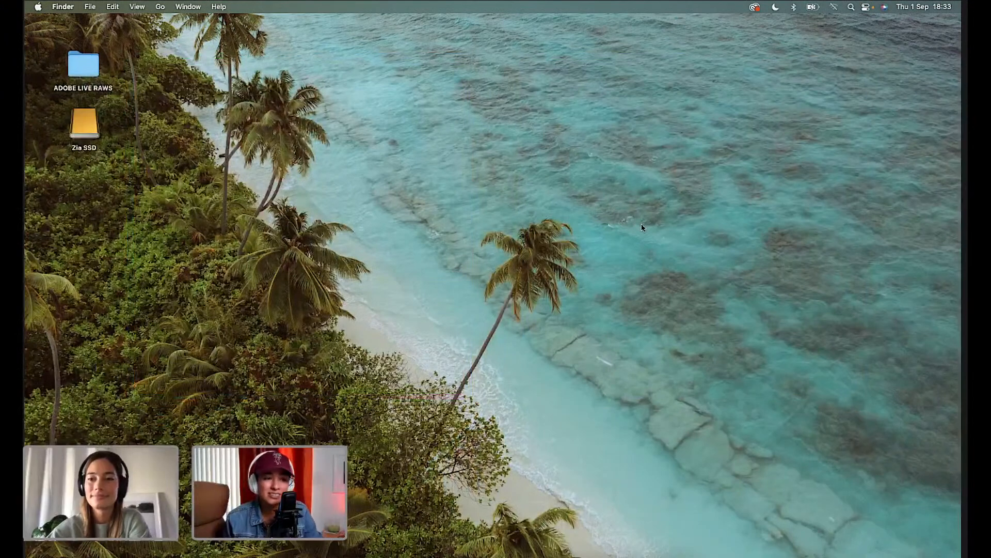
Bring the Lightroom Classic Develop space into view and scroll up to the Basic panel.
{"action": "key", "text": "ctrl+Right"}
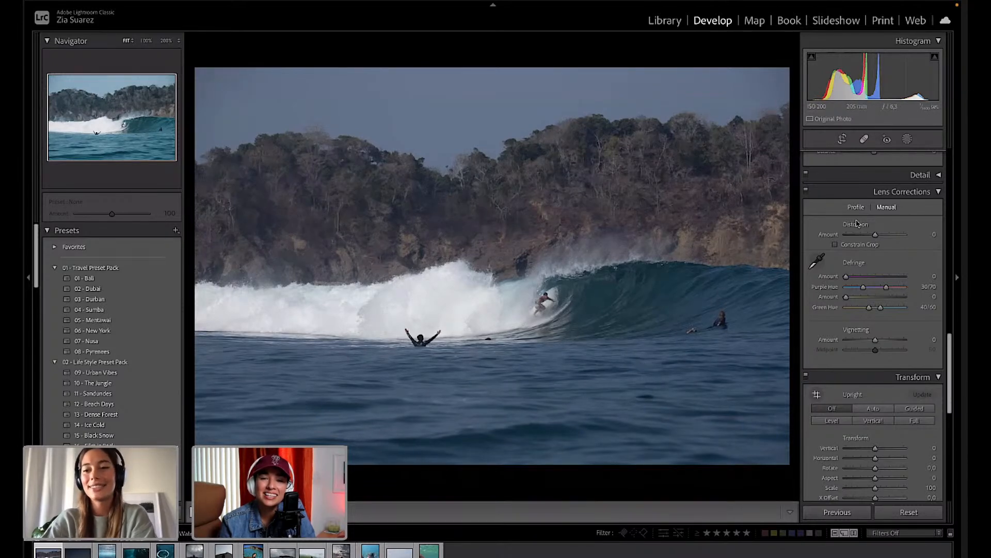
{"action": "scroll", "coordinate": [857, 223], "scroll_direction": "up", "scroll_amount": 10}
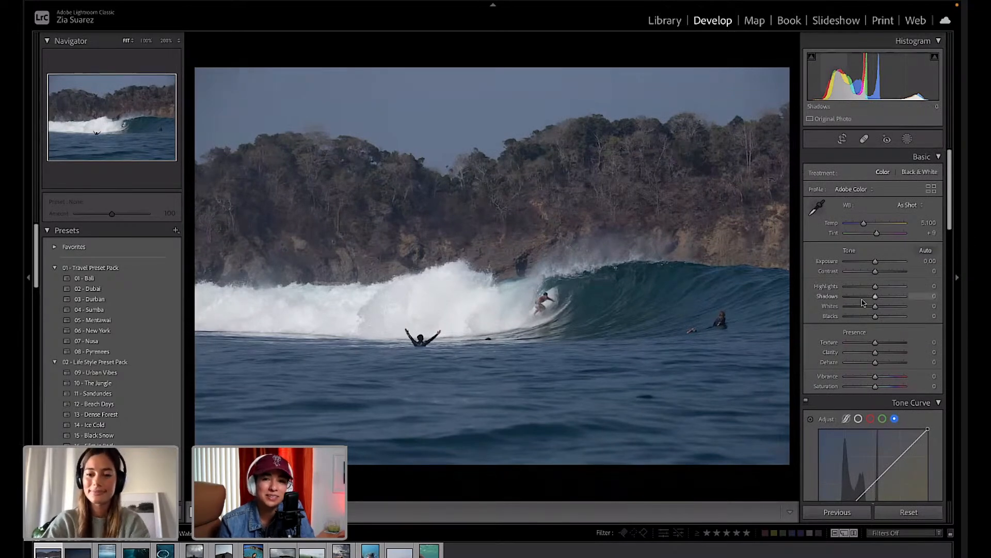
Set the Basic tones to Exposure +0.05, Contrast +12, Highlights -32 and Shadows +21.
{"action": "left_click_drag", "start_coordinate": [876, 297], "coordinate": [881, 301]}
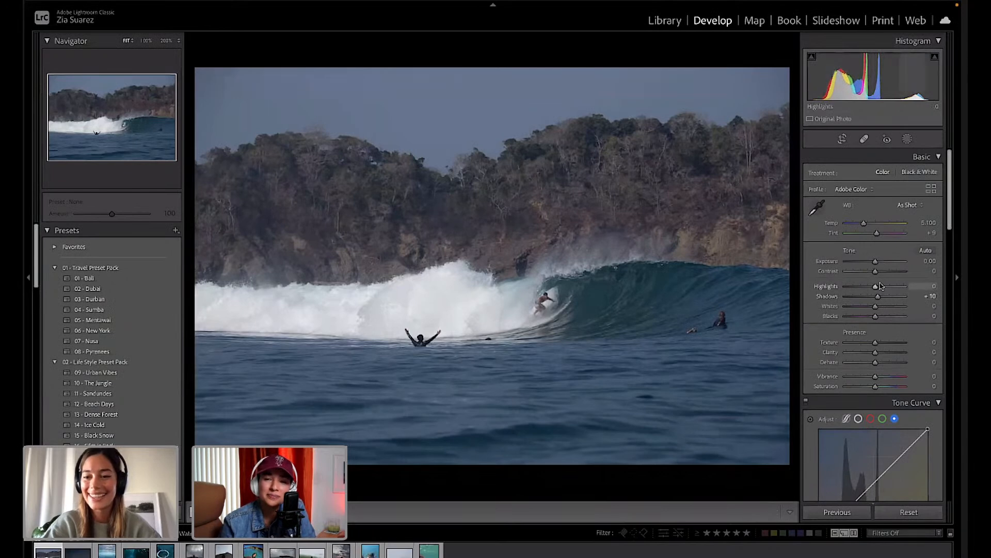
{"action": "left_click_drag", "start_coordinate": [876, 287], "coordinate": [868, 291]}
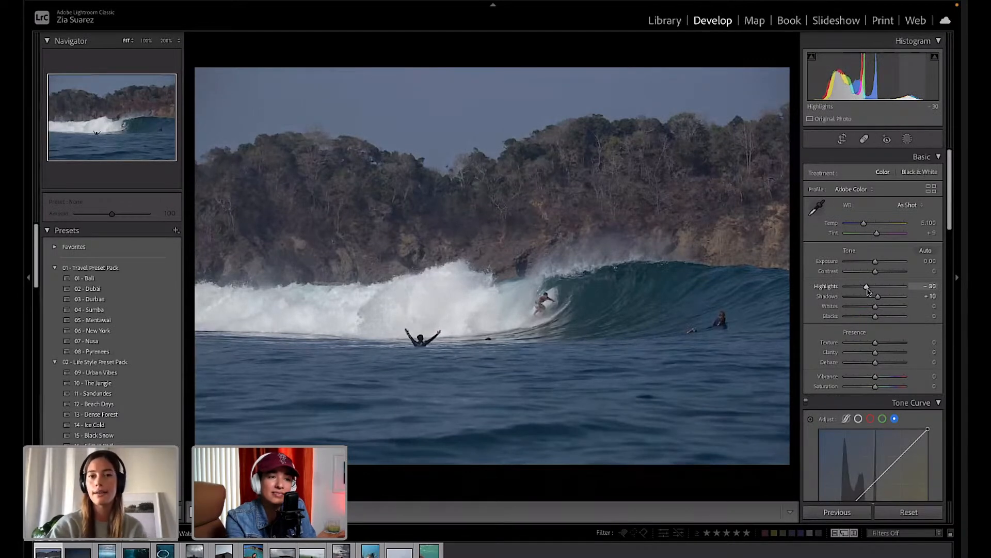
{"action": "left_click_drag", "start_coordinate": [875, 272], "coordinate": [881, 274]}
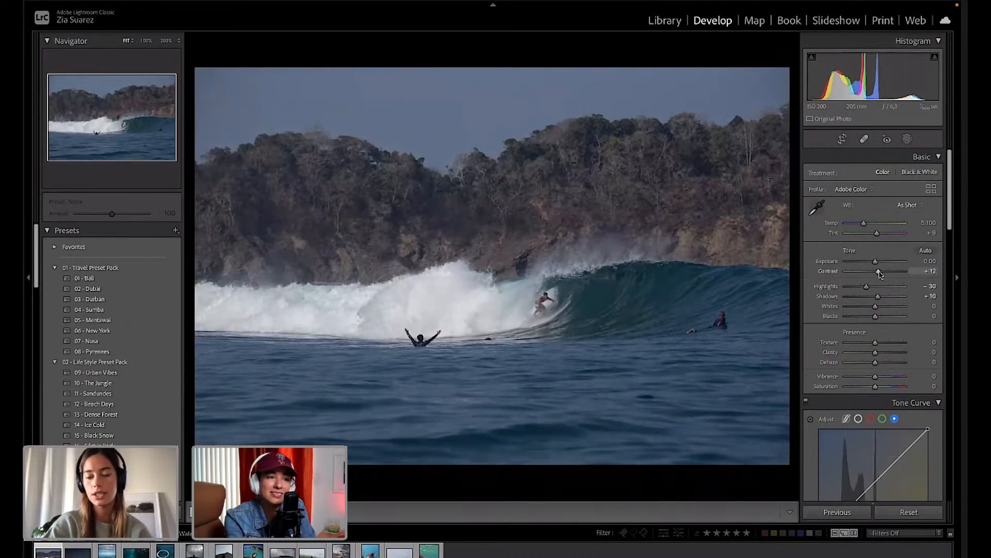
{"action": "left_click_drag", "start_coordinate": [876, 262], "coordinate": [877, 262]}
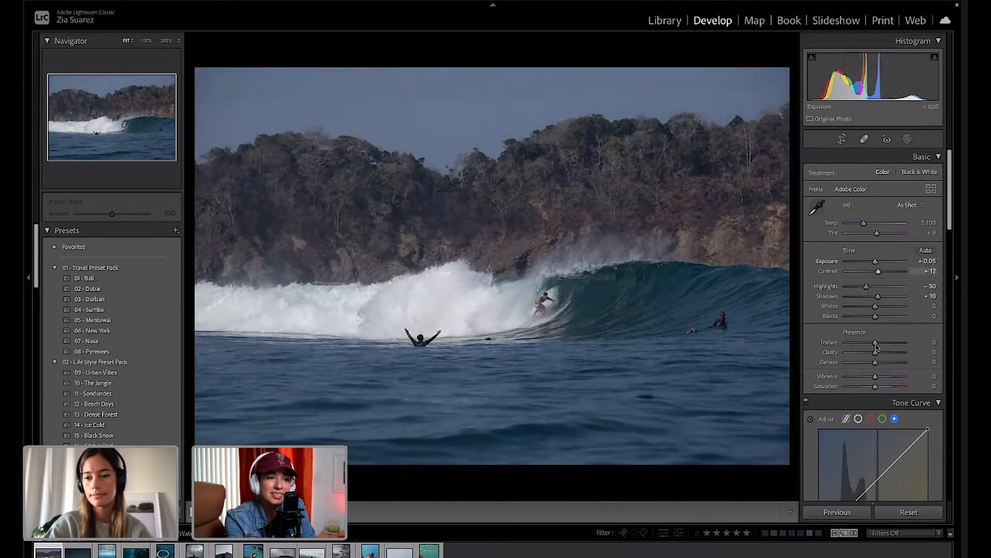
{"action": "left_click_drag", "start_coordinate": [879, 297], "coordinate": [884, 300]}
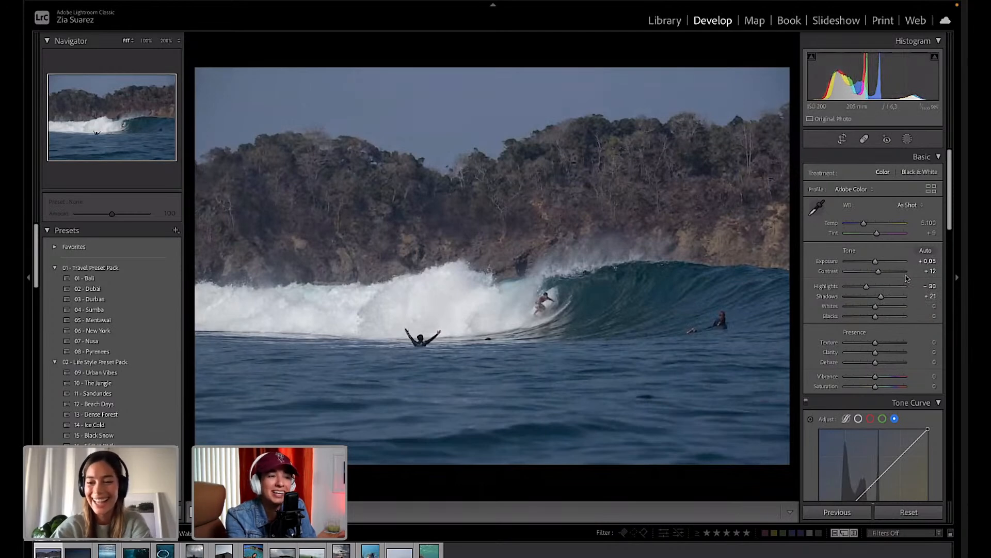
{"action": "left_click_drag", "start_coordinate": [864, 288], "coordinate": [866, 286]}
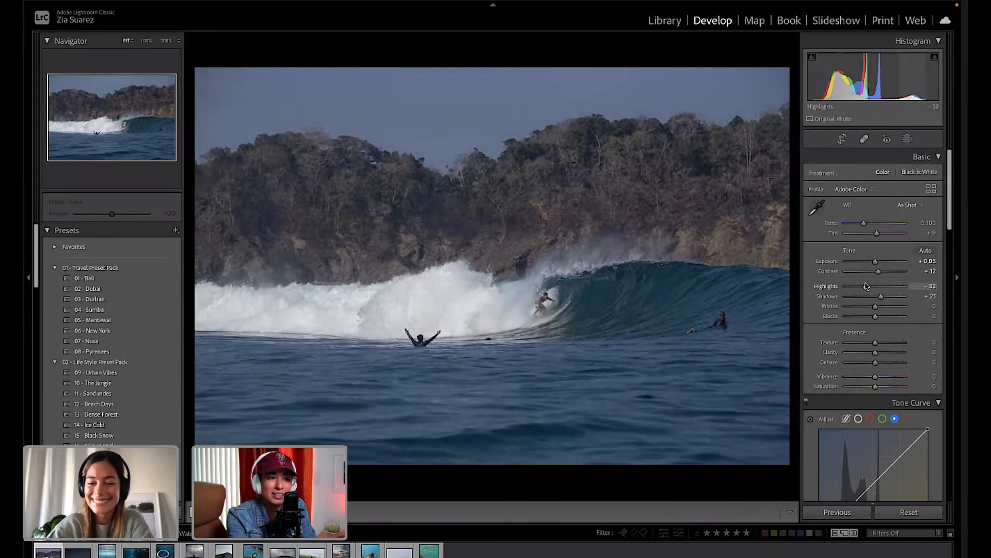
Add mid, highlight and shadow points to the blue channel curve and nudge them slightly.
{"action": "scroll", "coordinate": [867, 356], "scroll_direction": "down", "scroll_amount": 4}
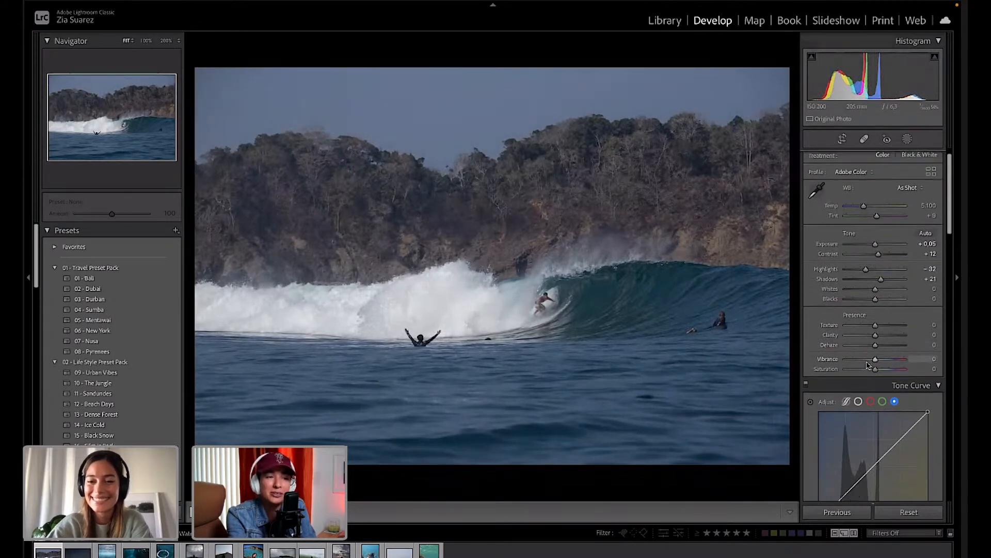
{"action": "scroll", "coordinate": [868, 363], "scroll_direction": "up", "scroll_amount": 3}
{"action": "scroll", "coordinate": [867, 362], "scroll_direction": "down", "scroll_amount": 5}
{"action": "scroll", "coordinate": [867, 363], "scroll_direction": "down", "scroll_amount": 3}
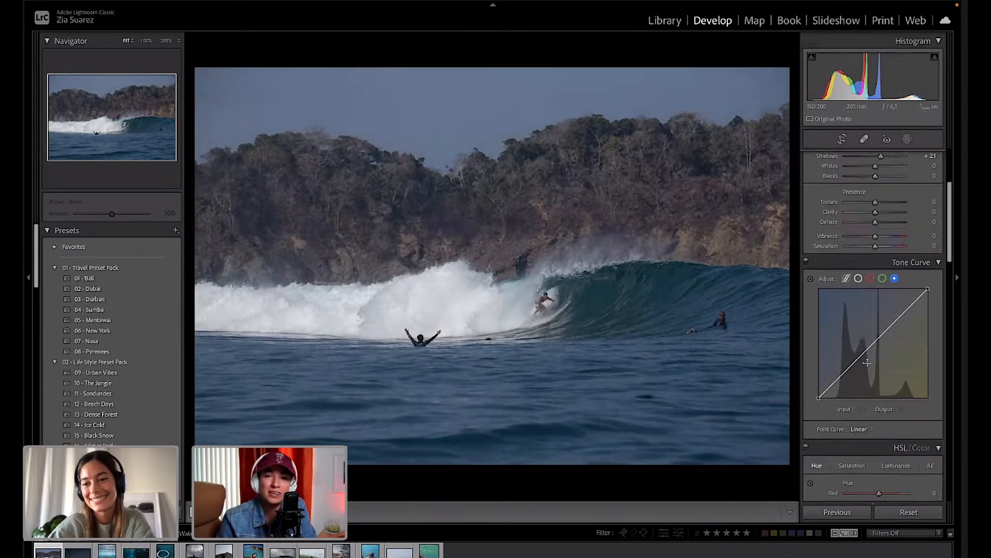
{"action": "left_click", "coordinate": [873, 335]}
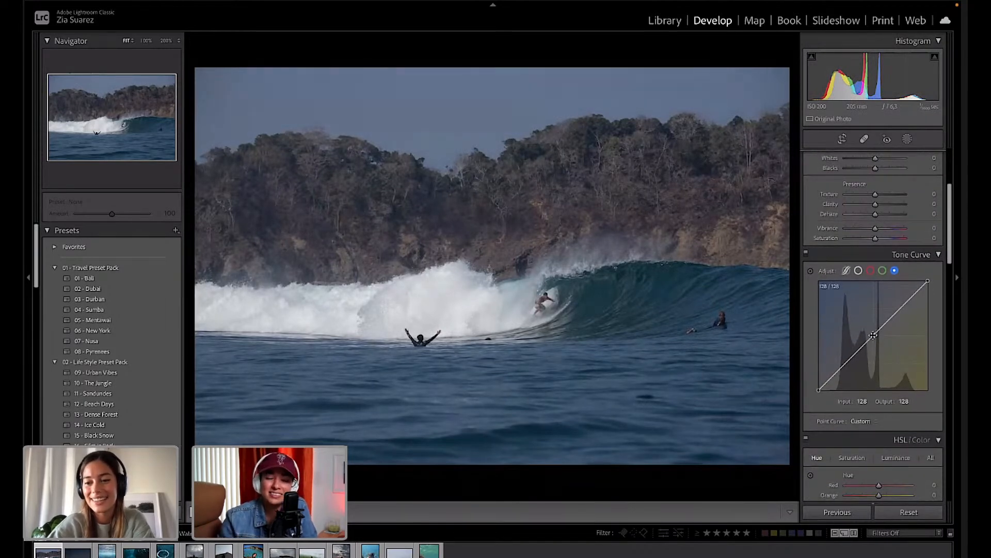
{"action": "left_click", "coordinate": [900, 307]}
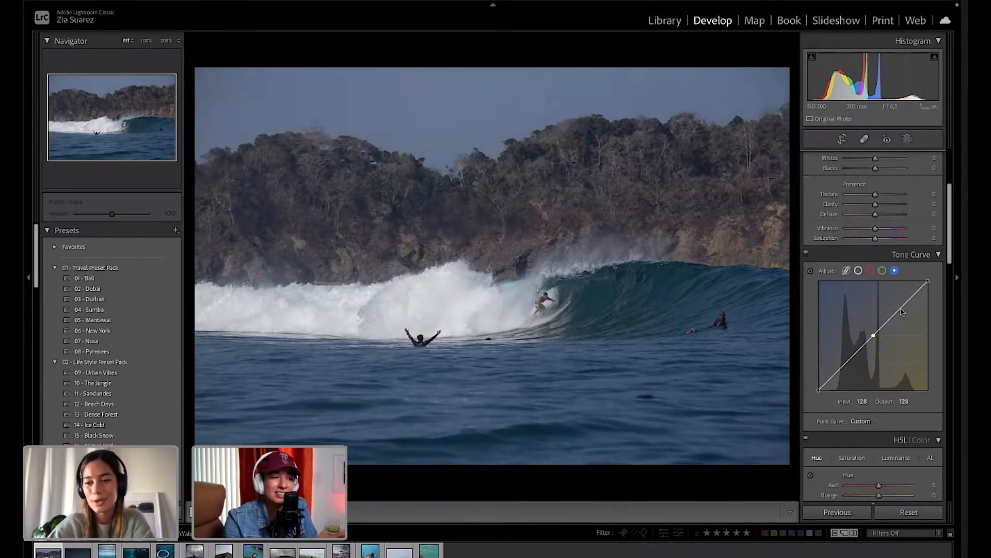
{"action": "left_click", "coordinate": [844, 365]}
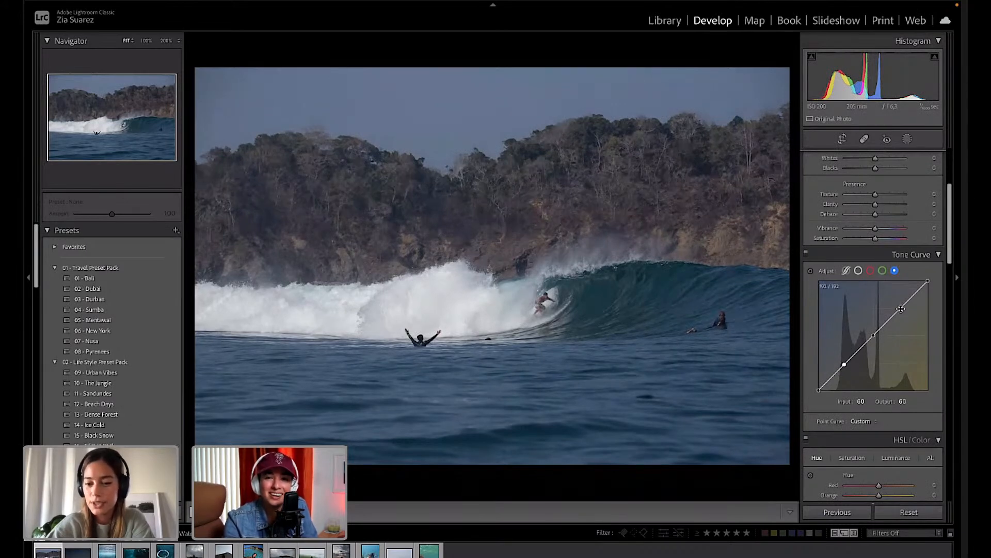
{"action": "left_click_drag", "start_coordinate": [901, 309], "coordinate": [899, 306]}
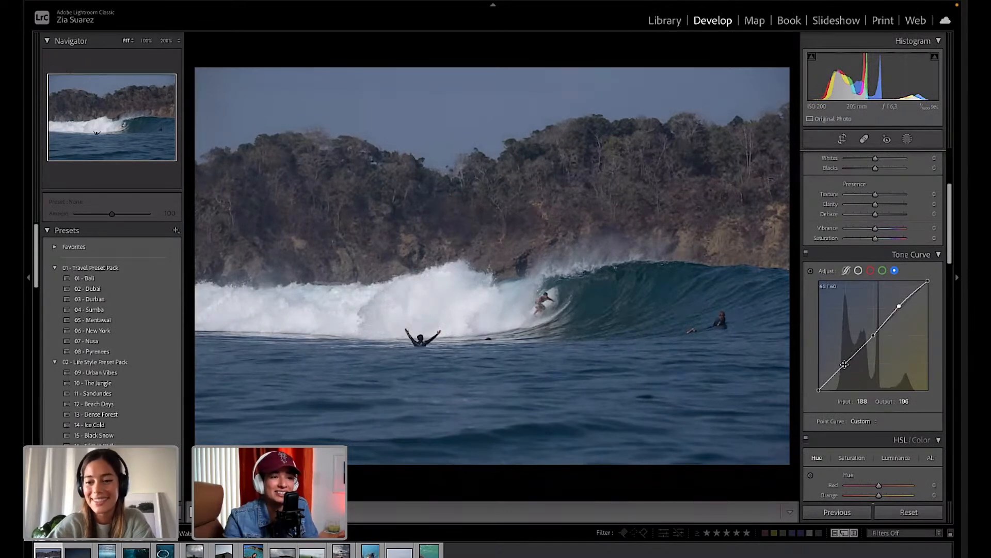
{"action": "left_click_drag", "start_coordinate": [844, 364], "coordinate": [846, 368]}
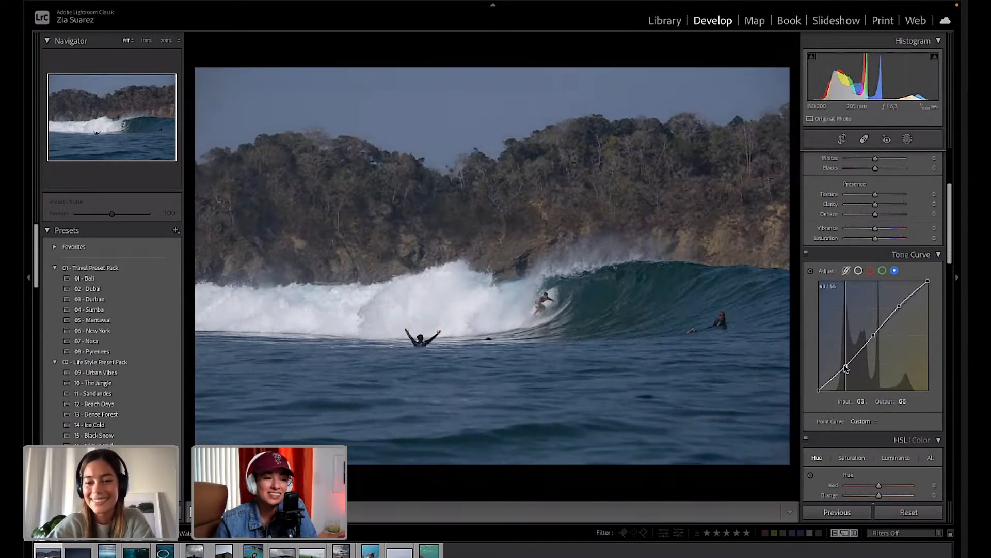
Shape the RGB curve into a gentle S, darkening input 68 to output 61.
{"action": "left_click", "coordinate": [859, 271]}
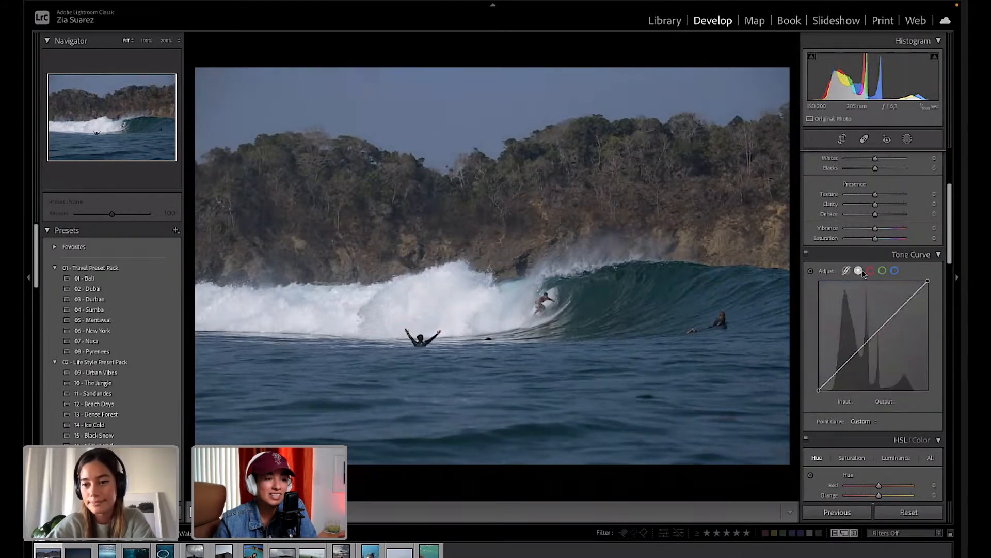
{"action": "left_click", "coordinate": [874, 335]}
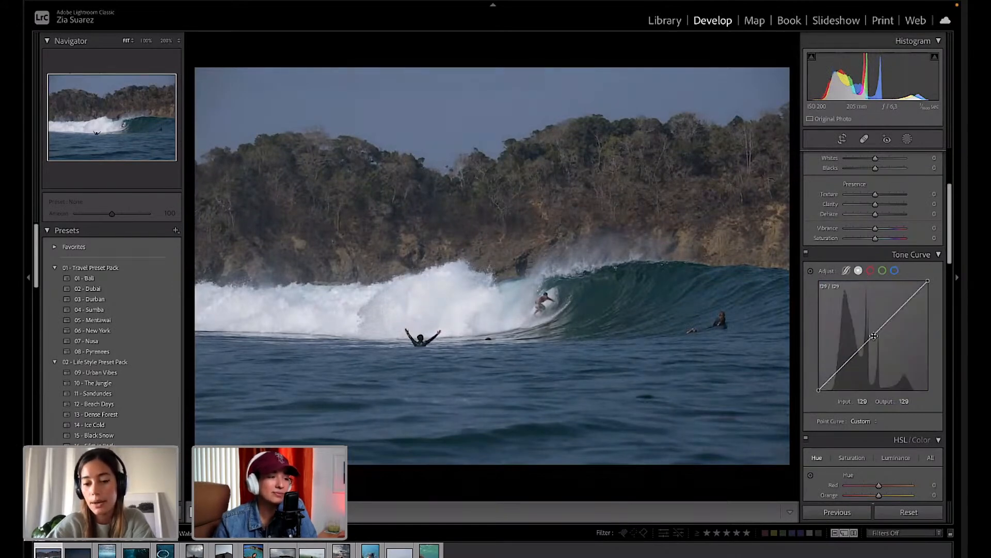
{"action": "left_click", "coordinate": [901, 307]}
{"action": "left_click", "coordinate": [845, 363]}
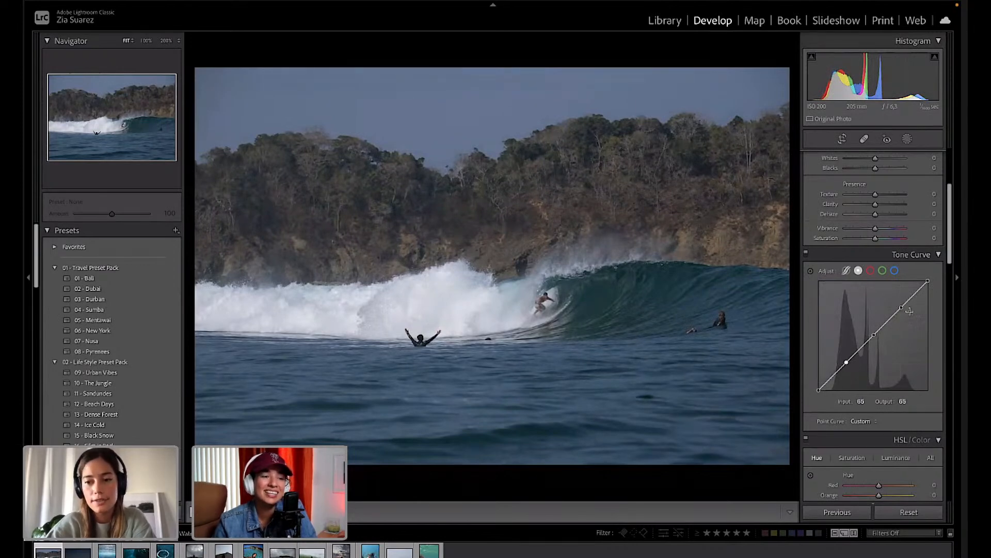
{"action": "left_click_drag", "start_coordinate": [901, 308], "coordinate": [900, 306]}
{"action": "left_click_drag", "start_coordinate": [847, 363], "coordinate": [848, 368]}
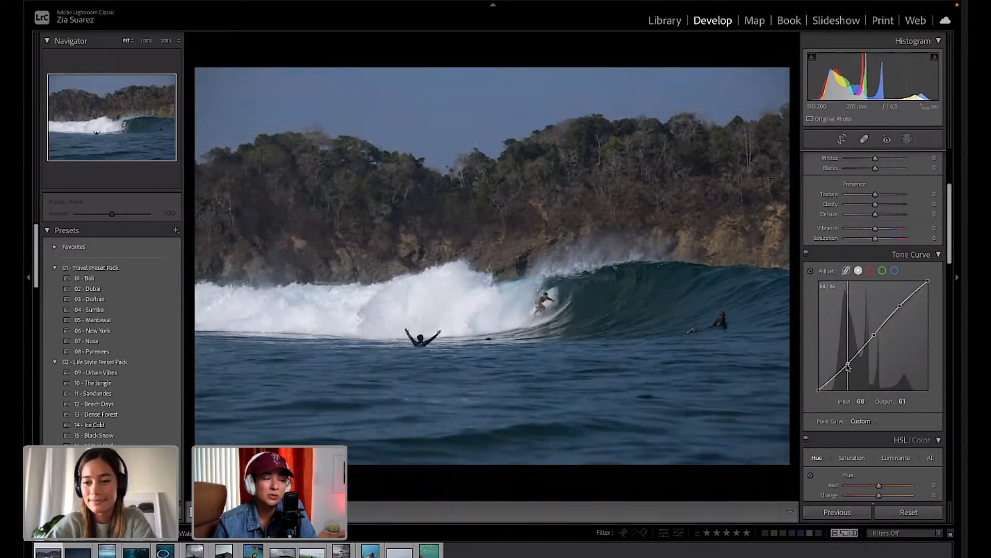
Bend the red channel curve into an S, lifting red highlights and reducing red shadows.
{"action": "left_click", "coordinate": [870, 270]}
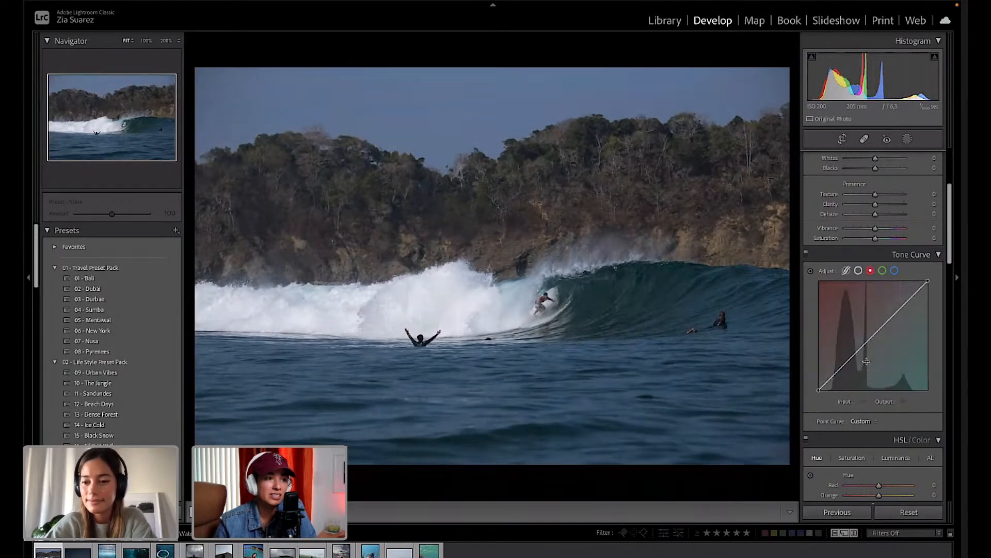
{"action": "left_click", "coordinate": [873, 336]}
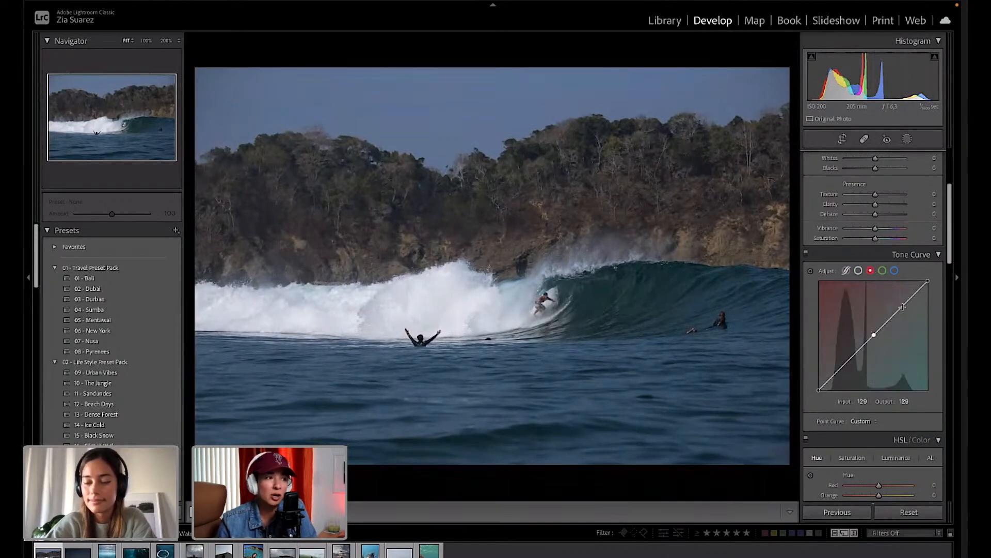
{"action": "left_click", "coordinate": [902, 306]}
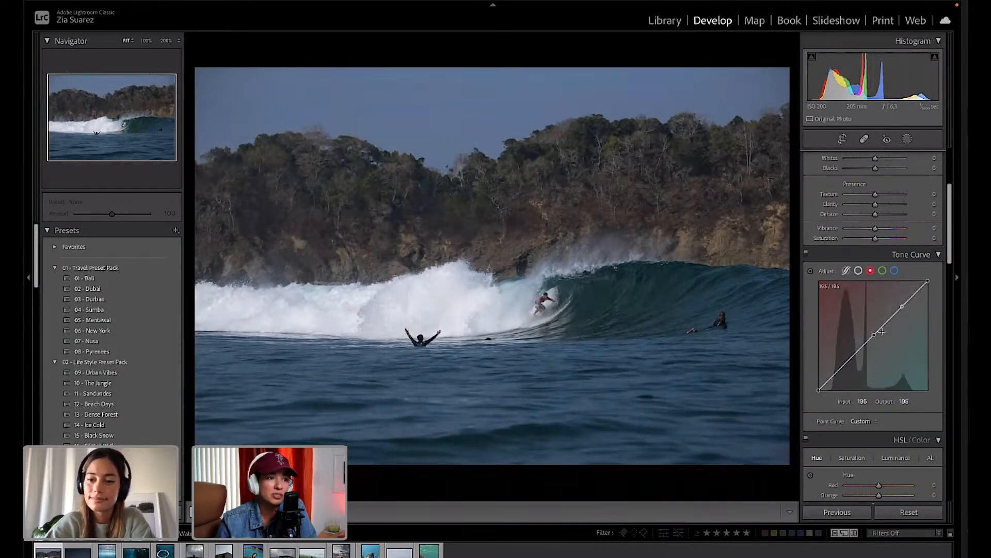
{"action": "left_click", "coordinate": [845, 363]}
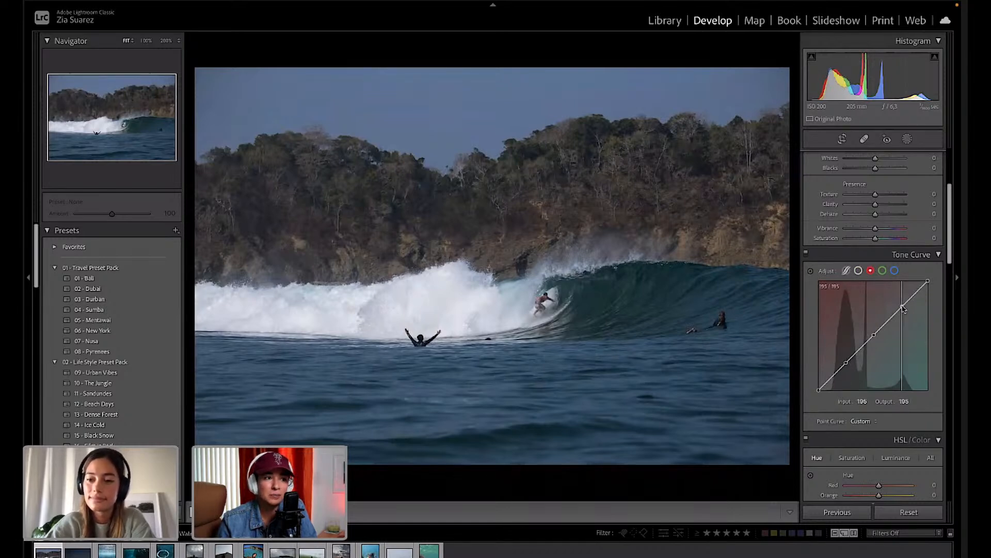
{"action": "left_click_drag", "start_coordinate": [902, 309], "coordinate": [901, 306]}
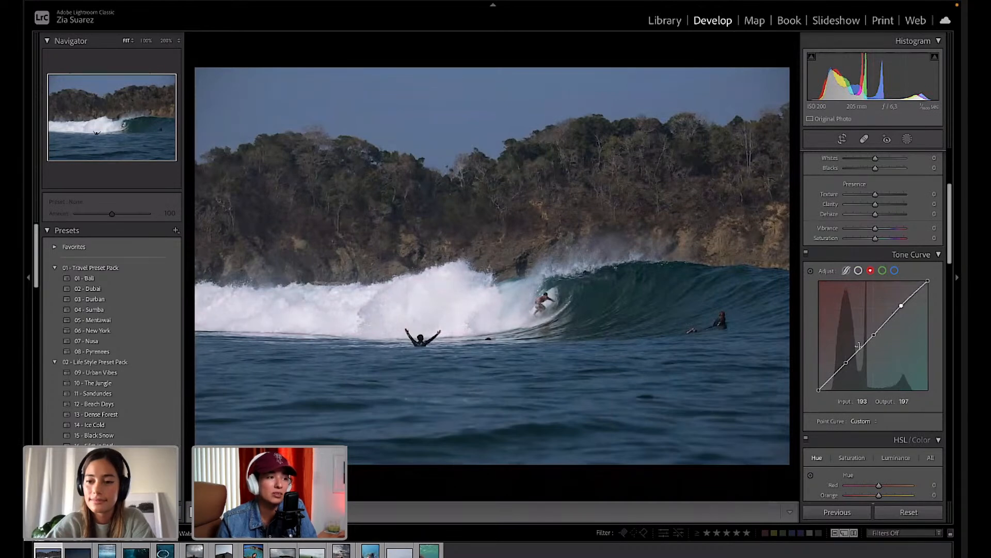
{"action": "left_click_drag", "start_coordinate": [847, 363], "coordinate": [847, 364]}
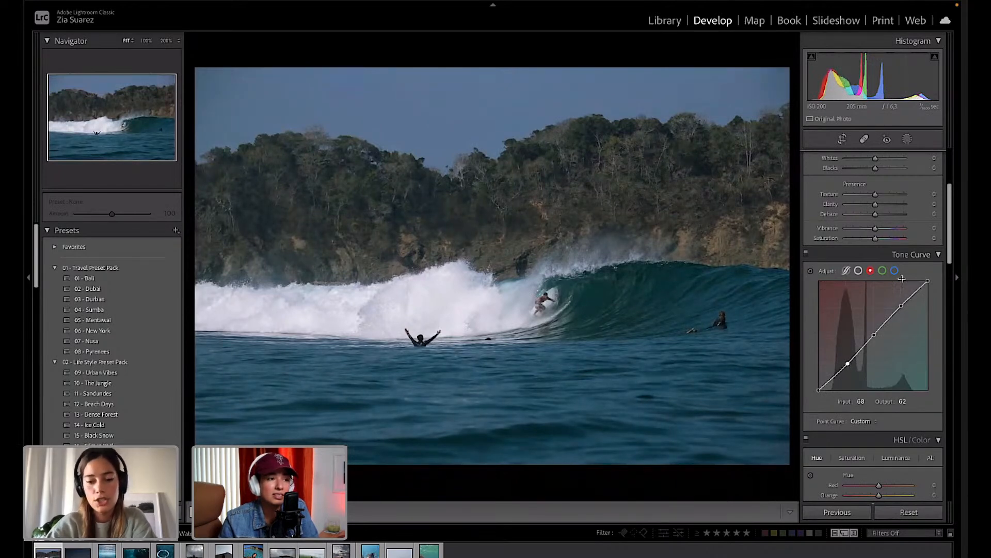
{"action": "left_click_drag", "start_coordinate": [904, 306], "coordinate": [900, 304]}
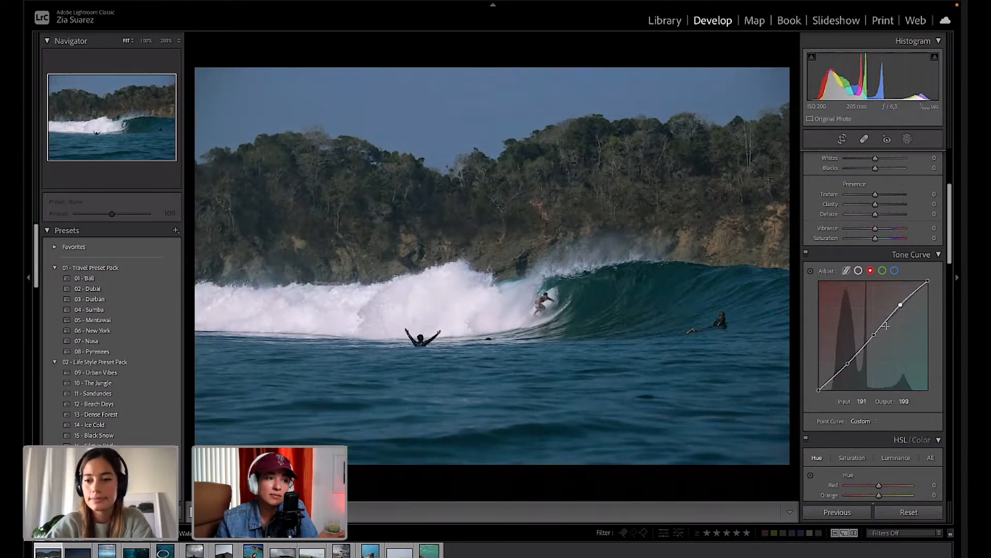
Make the green curve an S-shape, lifting highlights 186 to 197 and lowering shadows 72 to 66.
{"action": "left_click", "coordinate": [883, 271]}
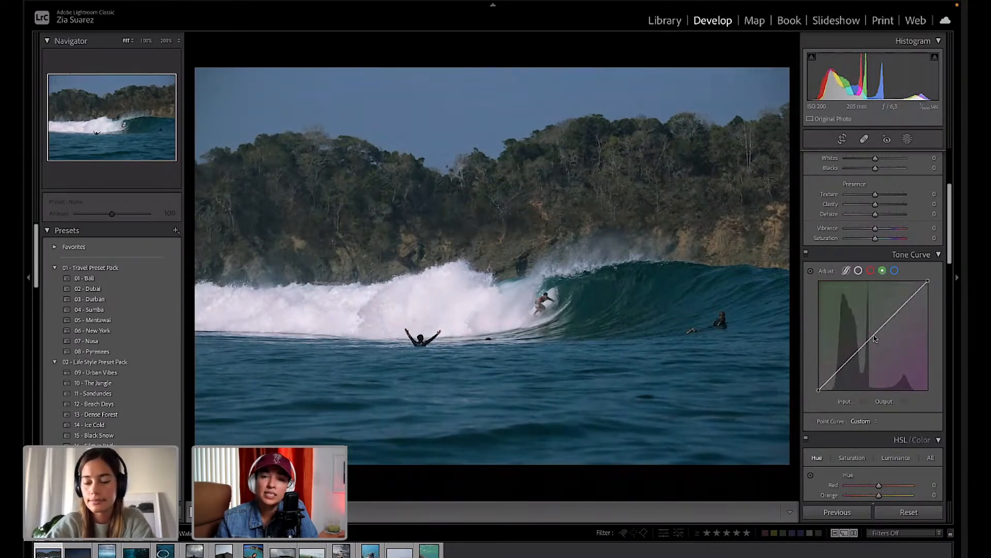
{"action": "left_click", "coordinate": [874, 336]}
{"action": "left_click", "coordinate": [901, 309]}
{"action": "left_click", "coordinate": [845, 364]}
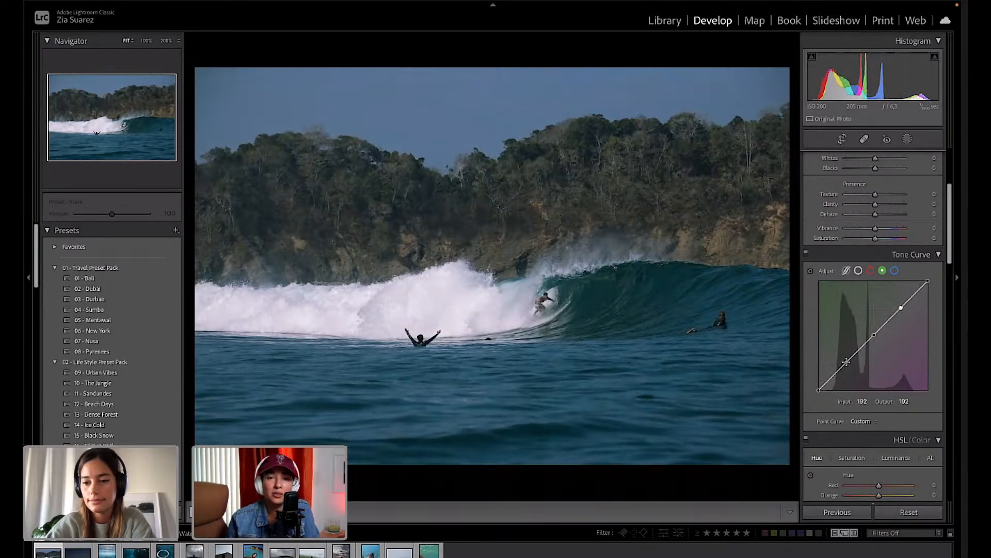
{"action": "left_click_drag", "start_coordinate": [900, 308], "coordinate": [900, 308]}
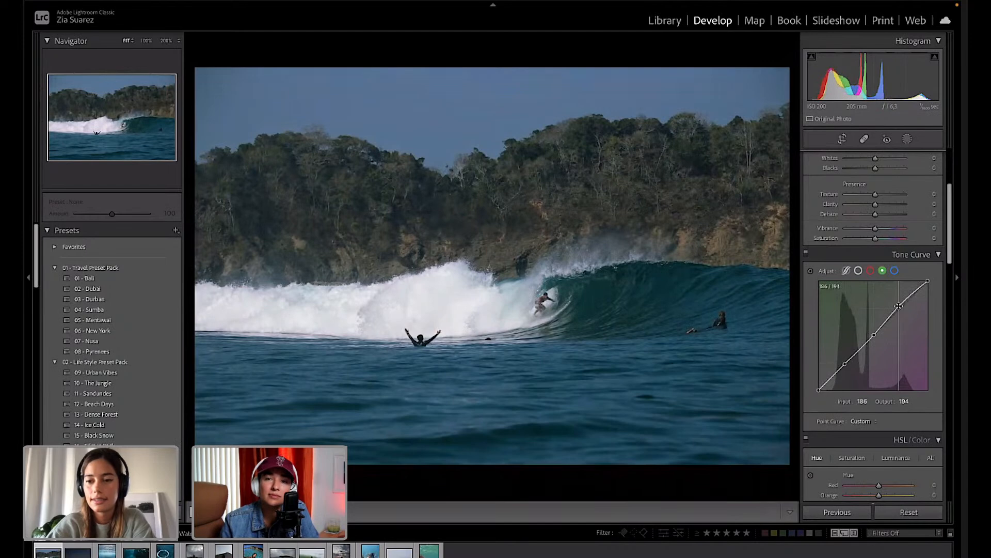
{"action": "left_click_drag", "start_coordinate": [845, 363], "coordinate": [848, 365]}
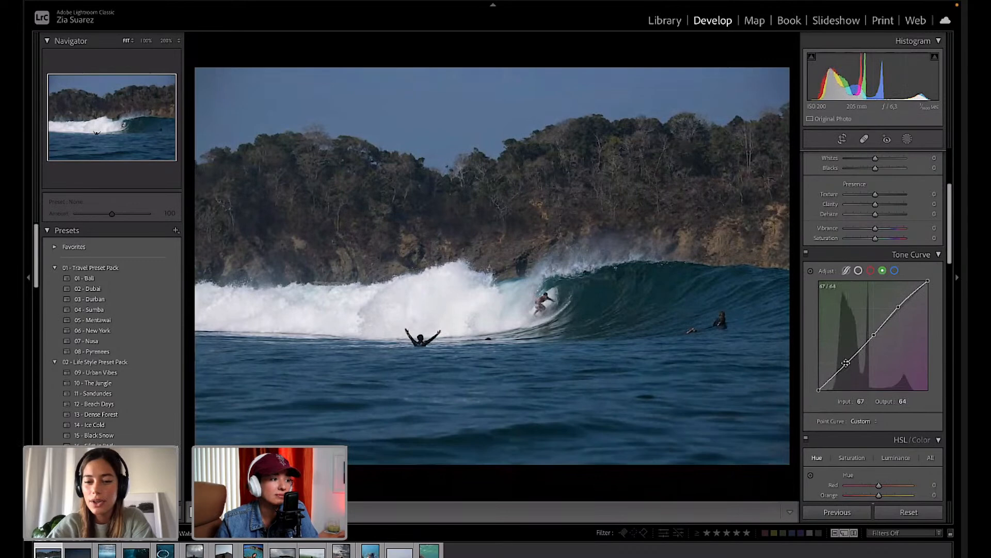
{"action": "left_click_drag", "start_coordinate": [902, 309], "coordinate": [899, 305]}
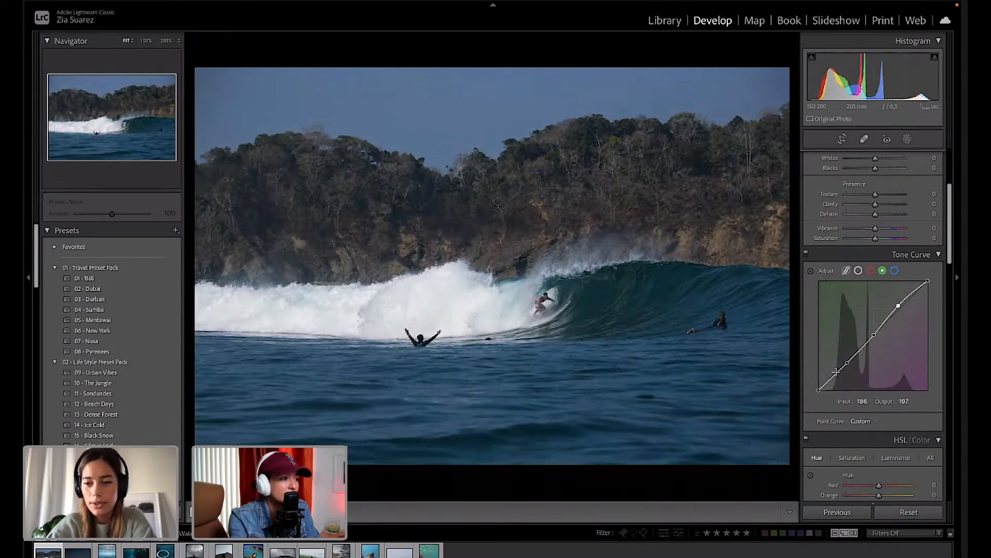
{"action": "left_click_drag", "start_coordinate": [848, 363], "coordinate": [849, 364]}
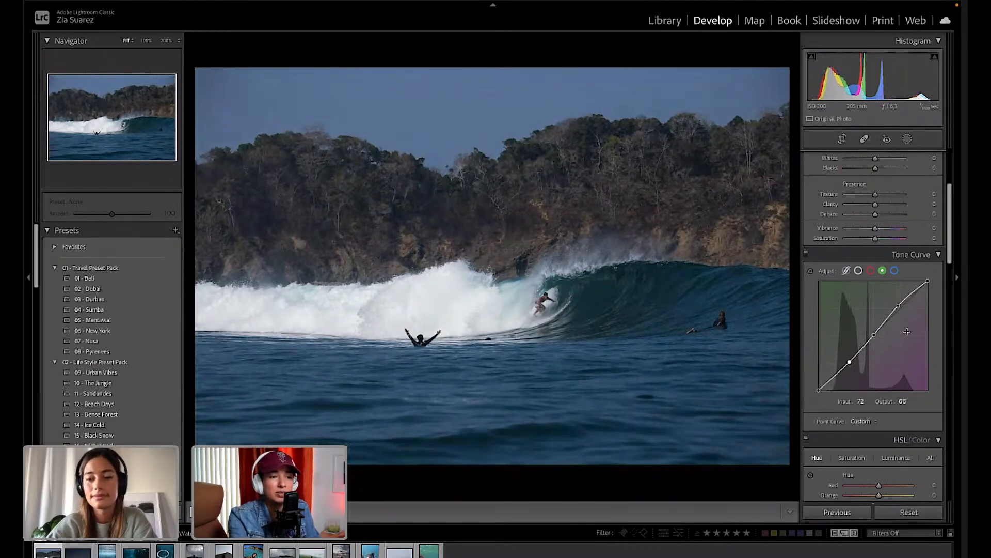
{"action": "scroll", "coordinate": [878, 336], "scroll_direction": "down", "scroll_amount": 5}
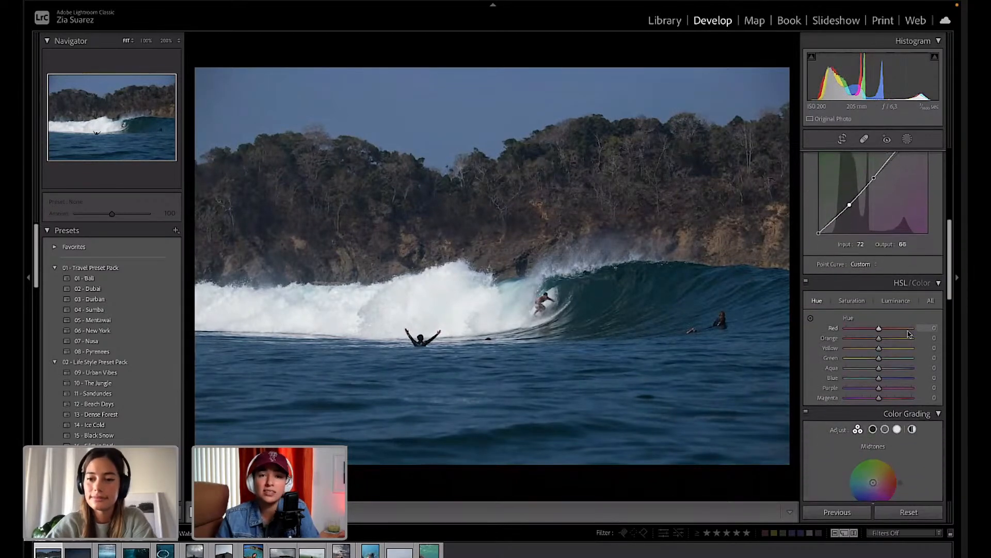
Collapse HSL/Color and tint the Color Grading midtones slightly green.
{"action": "left_click", "coordinate": [939, 282]}
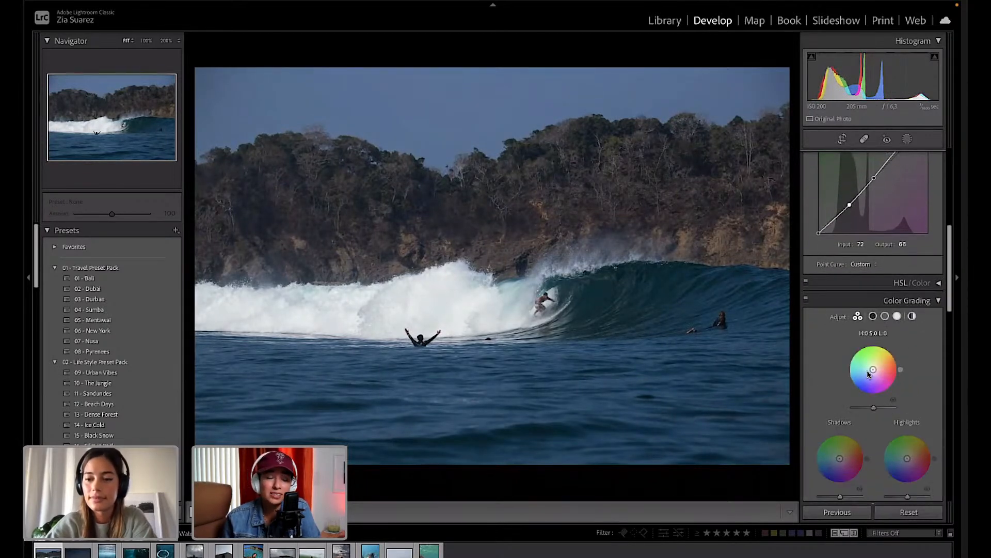
{"action": "left_click_drag", "start_coordinate": [874, 372], "coordinate": [873, 367]}
{"action": "mouse_move", "coordinate": [867, 343]}
{"action": "left_mouse_down"}
{"action": "mouse_move", "coordinate": [891, 346]}
{"action": "mouse_move", "coordinate": [900, 376]}
{"action": "mouse_move", "coordinate": [889, 345]}
{"action": "mouse_move", "coordinate": [854, 350]}
{"action": "left_mouse_up"}
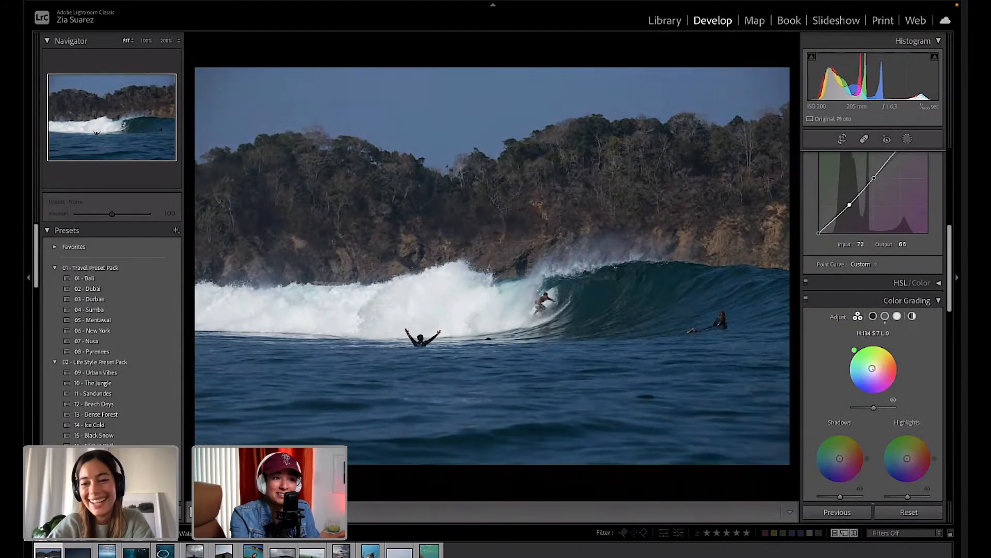
Add a faint red shadow tint and a cyan highlight tint at hue 190, saturation 7.
{"action": "scroll", "coordinate": [857, 406], "scroll_direction": "down", "scroll_amount": 2}
{"action": "left_click_drag", "start_coordinate": [858, 406], "coordinate": [841, 405]}
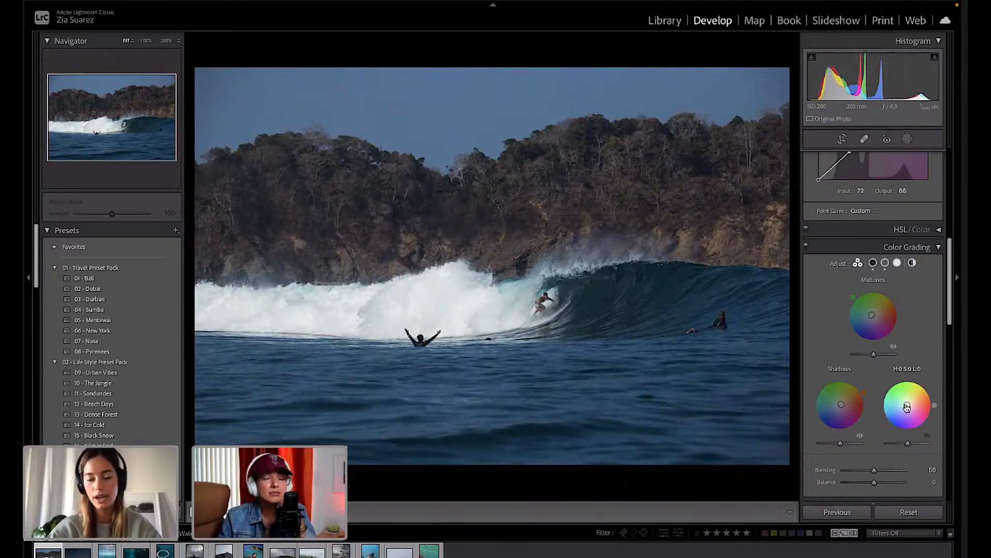
{"action": "mouse_move", "coordinate": [908, 411]}
{"action": "left_mouse_down"}
{"action": "mouse_move", "coordinate": [918, 395]}
{"action": "mouse_move", "coordinate": [909, 404]}
{"action": "left_mouse_up"}
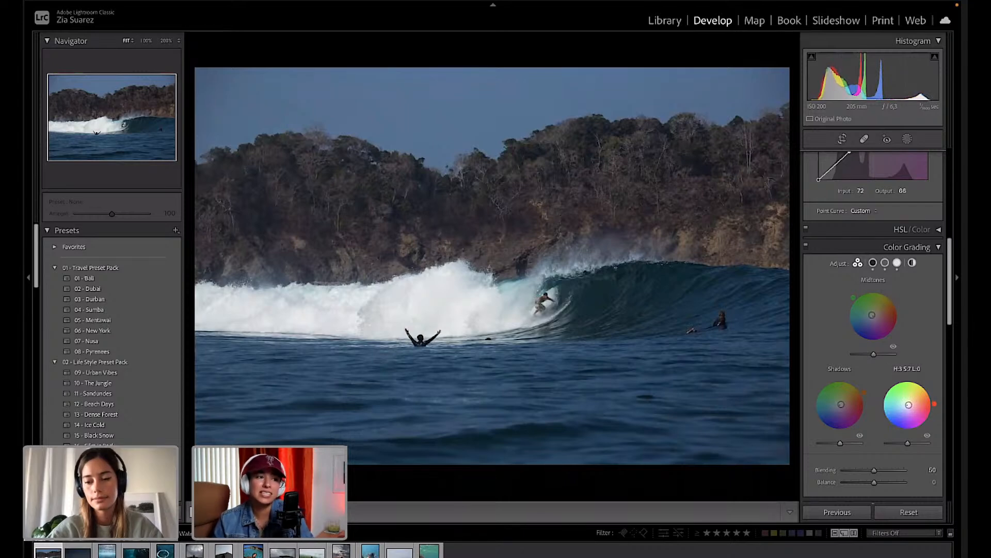
{"action": "left_click_drag", "start_coordinate": [909, 404], "coordinate": [908, 405]}
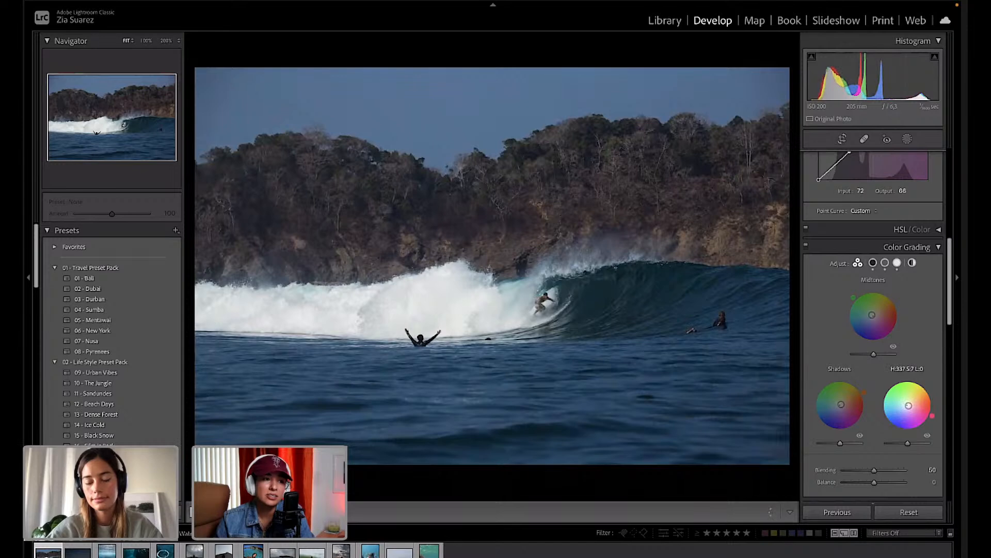
{"action": "left_click_drag", "start_coordinate": [907, 406], "coordinate": [906, 405]}
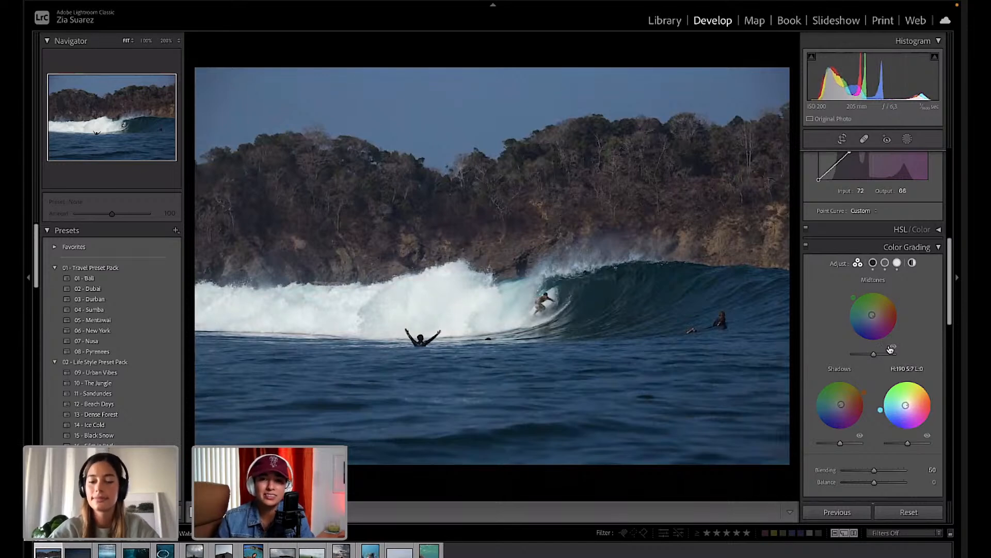
{"action": "scroll", "coordinate": [897, 309], "scroll_direction": "up", "scroll_amount": 2}
{"action": "scroll", "coordinate": [897, 309], "scroll_direction": "up", "scroll_amount": 6}
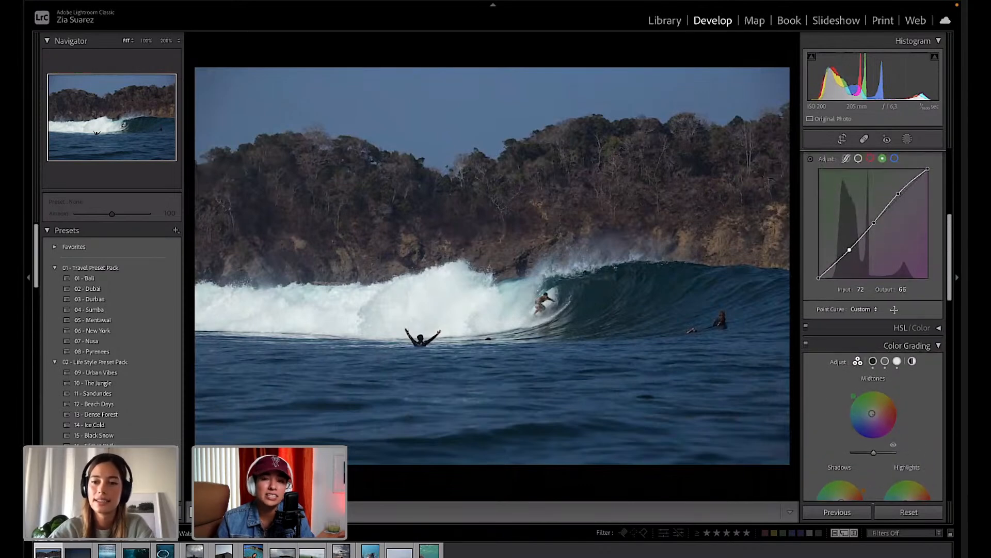
{"action": "scroll", "coordinate": [895, 312], "scroll_direction": "up", "scroll_amount": 3}
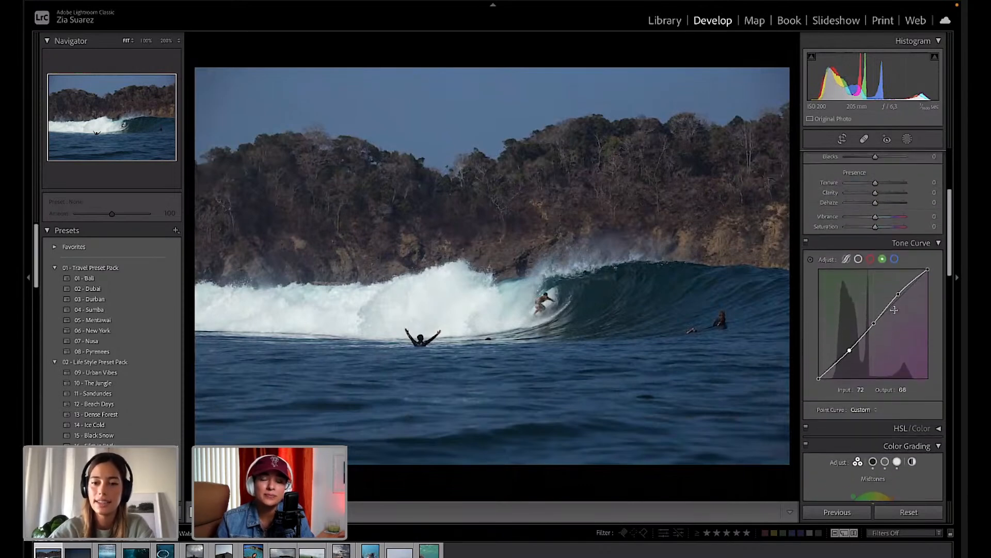
{"action": "scroll", "coordinate": [896, 313], "scroll_direction": "up", "scroll_amount": 4}
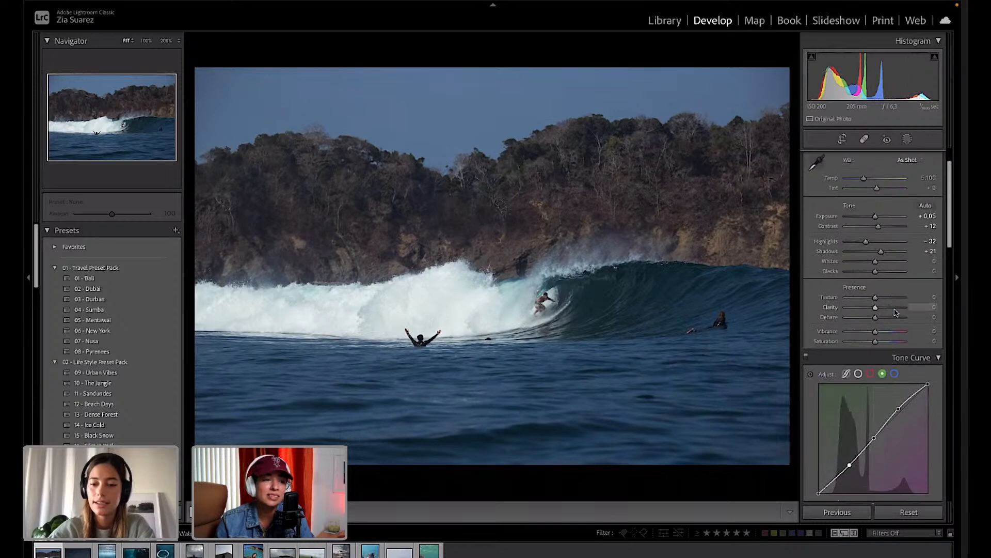
{"action": "scroll", "coordinate": [894, 309], "scroll_direction": "down", "scroll_amount": 7}
Shift the HSL Blue hue to −16 by dragging on the water, making it more teal.
{"action": "scroll", "coordinate": [894, 310], "scroll_direction": "down", "scroll_amount": 1}
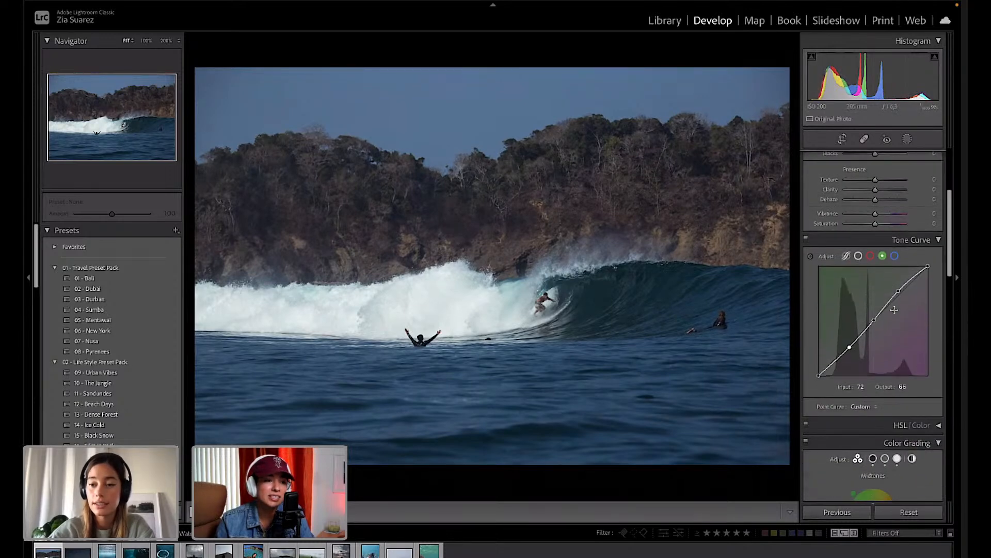
{"action": "scroll", "coordinate": [894, 310], "scroll_direction": "down", "scroll_amount": 3}
{"action": "scroll", "coordinate": [909, 283], "scroll_direction": "down", "scroll_amount": 10}
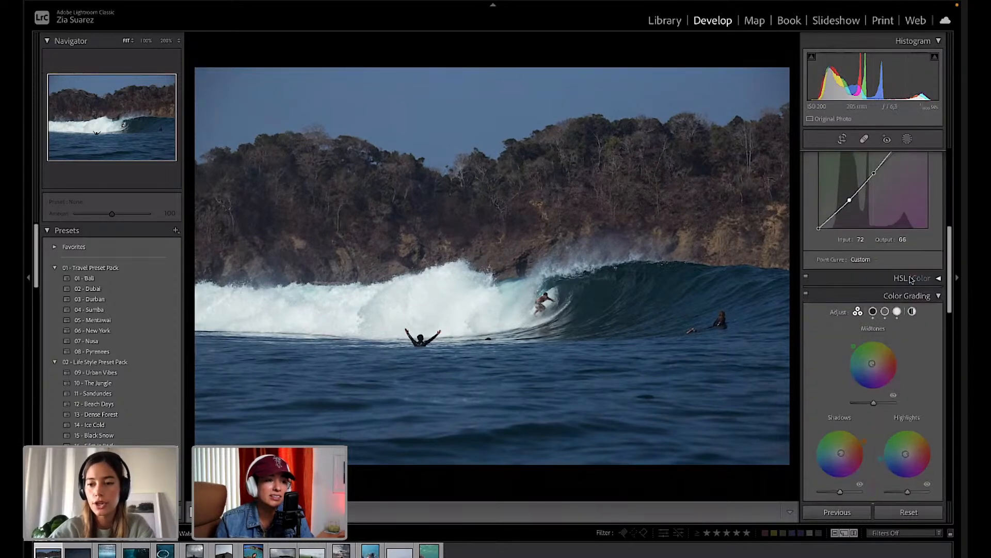
{"action": "scroll", "coordinate": [910, 280], "scroll_direction": "up", "scroll_amount": 8}
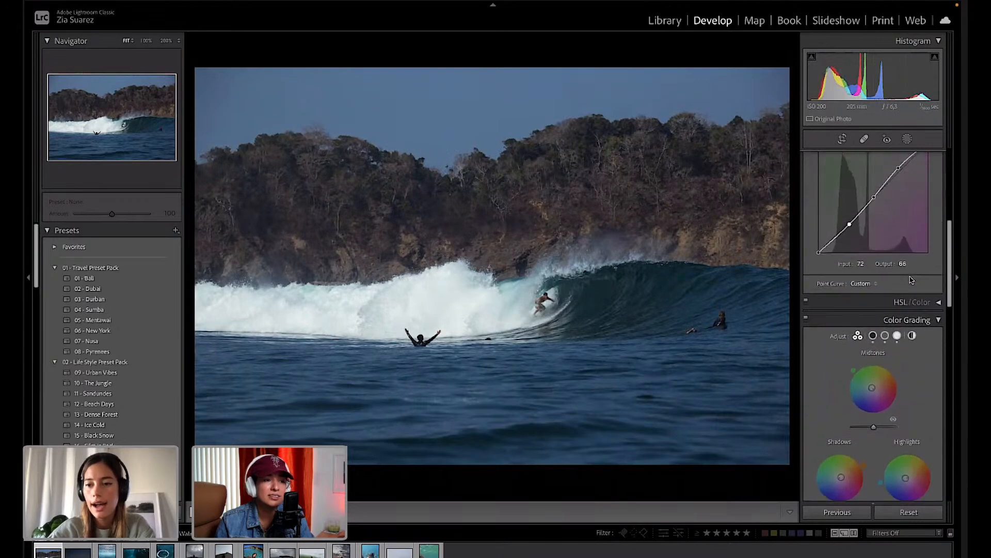
{"action": "left_click", "coordinate": [938, 305]}
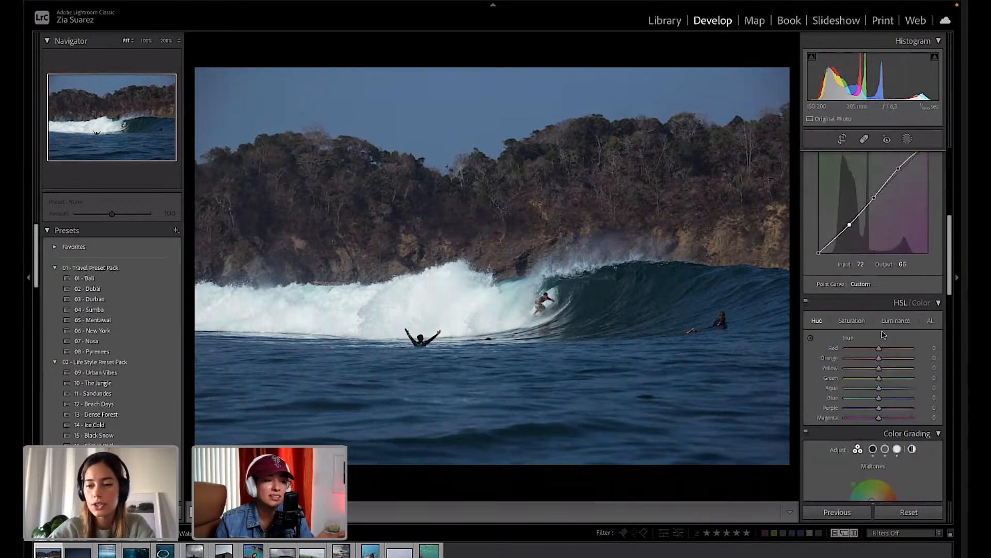
{"action": "left_click", "coordinate": [810, 338]}
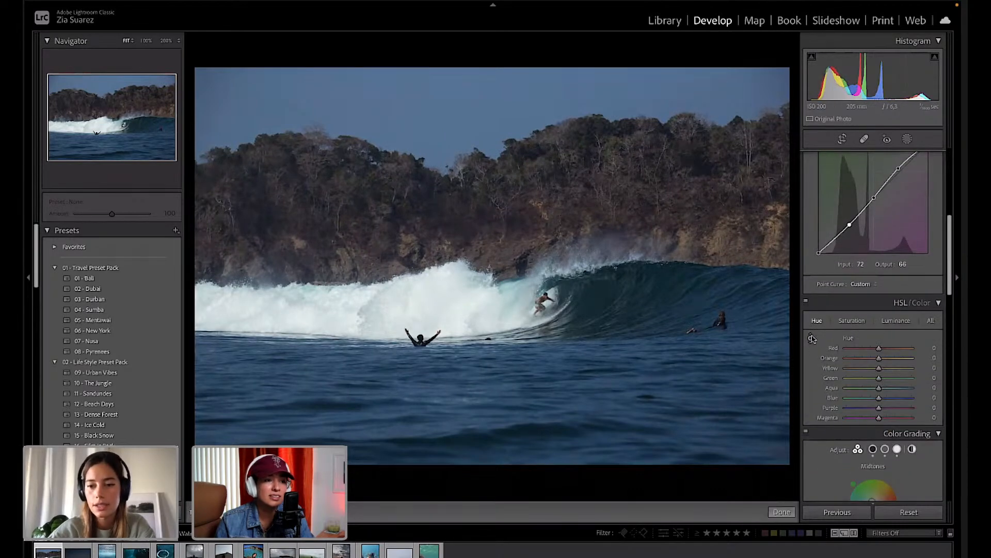
{"action": "mouse_move", "coordinate": [593, 390]}
{"action": "left_mouse_down"}
{"action": "mouse_move", "coordinate": [593, 441]}
{"action": "mouse_move", "coordinate": [593, 406]}
{"action": "left_mouse_up"}
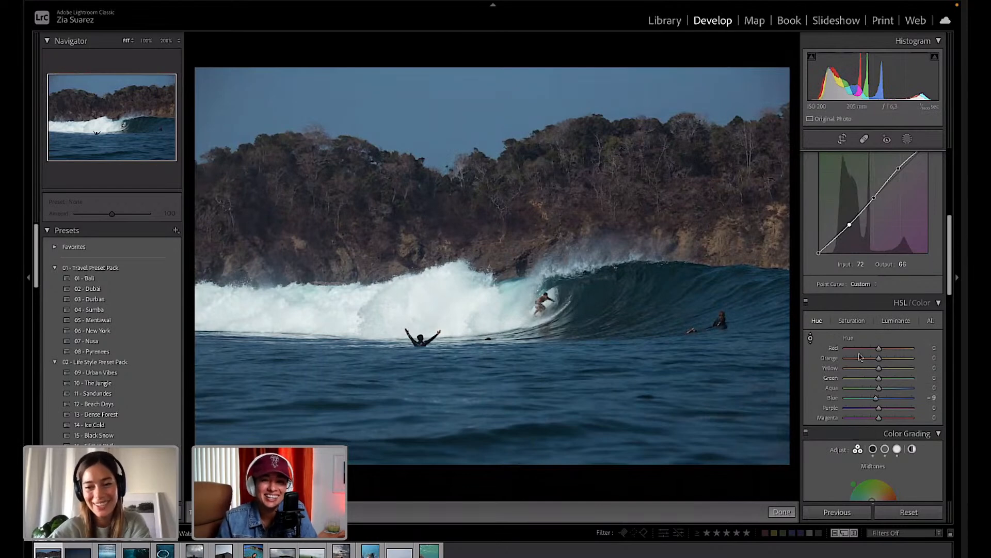
{"action": "left_click", "coordinate": [811, 338]}
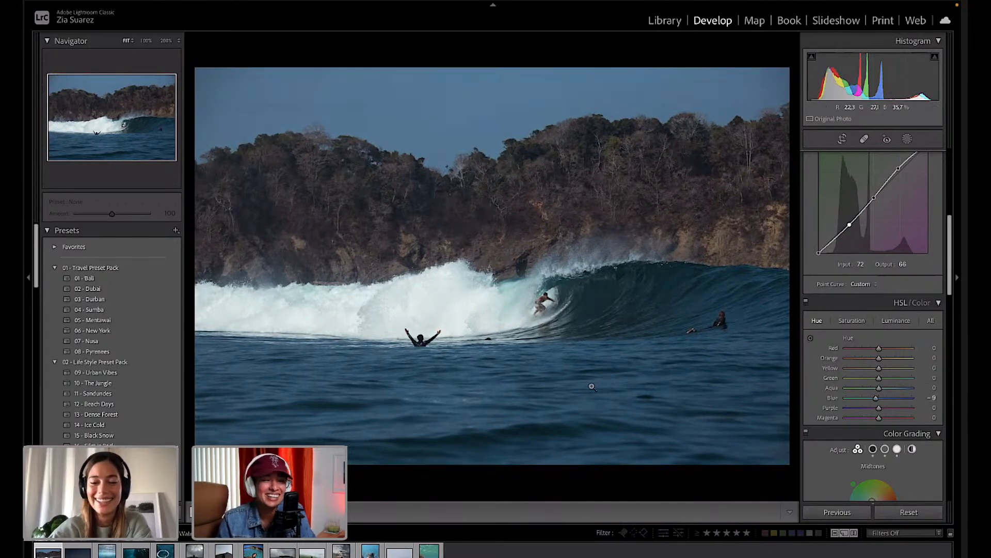
{"action": "left_click", "coordinate": [810, 338]}
{"action": "mouse_move", "coordinate": [632, 382]}
{"action": "left_mouse_down"}
{"action": "mouse_move", "coordinate": [632, 391]}
{"action": "mouse_move", "coordinate": [646, 383]}
{"action": "left_mouse_up"}
Desaturate the water to HSL Saturation Blue −30 and Aqua −2.
{"action": "left_click", "coordinate": [852, 320]}
{"action": "left_click", "coordinate": [810, 337]}
{"action": "left_click", "coordinate": [811, 338]}
{"action": "left_click_drag", "start_coordinate": [638, 386], "coordinate": [638, 412]}
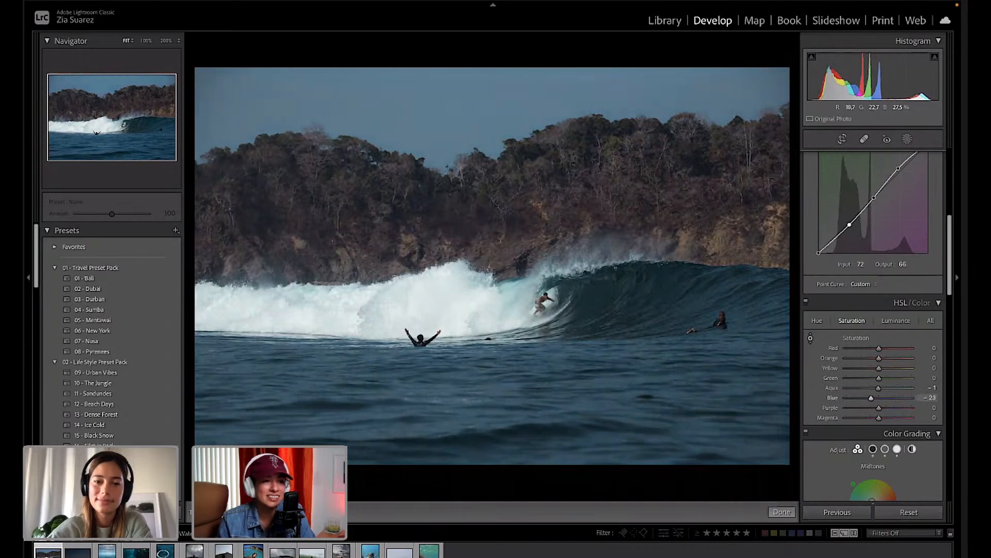
{"action": "left_click_drag", "start_coordinate": [583, 386], "coordinate": [582, 394]}
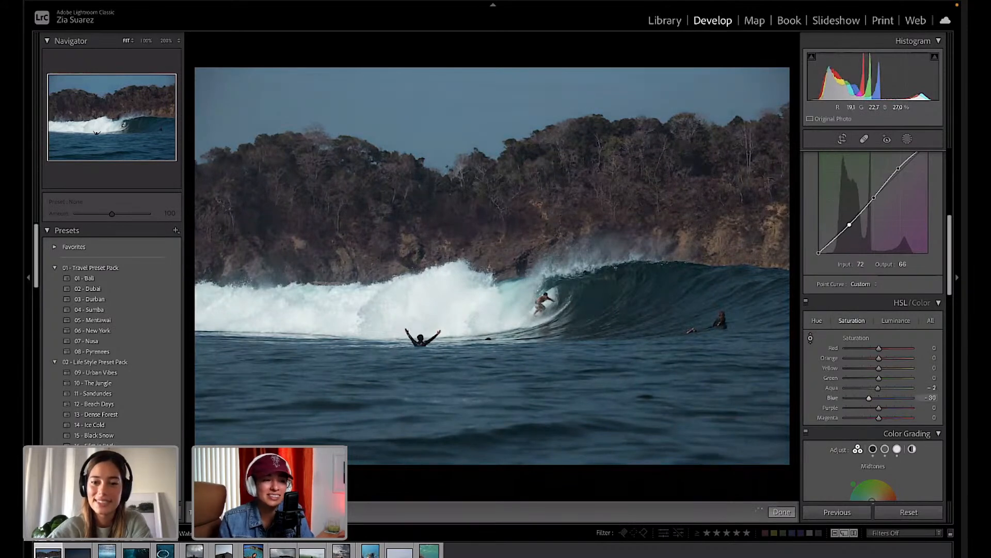
Try an Orange −13 saturation cut on the cliffs, then undo it back to 0.
{"action": "left_click", "coordinate": [811, 340]}
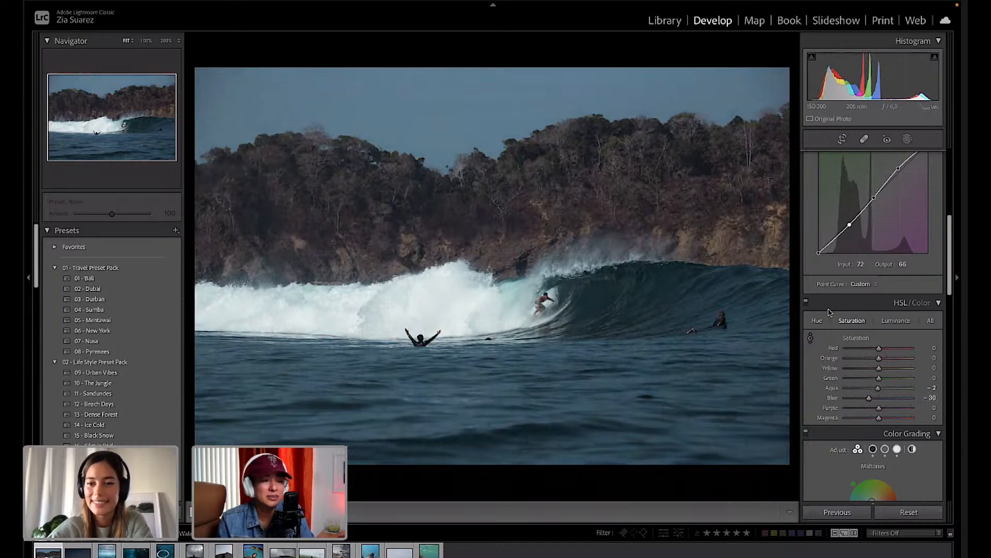
{"action": "left_click", "coordinate": [811, 339]}
{"action": "left_click_drag", "start_coordinate": [724, 247], "coordinate": [724, 258]}
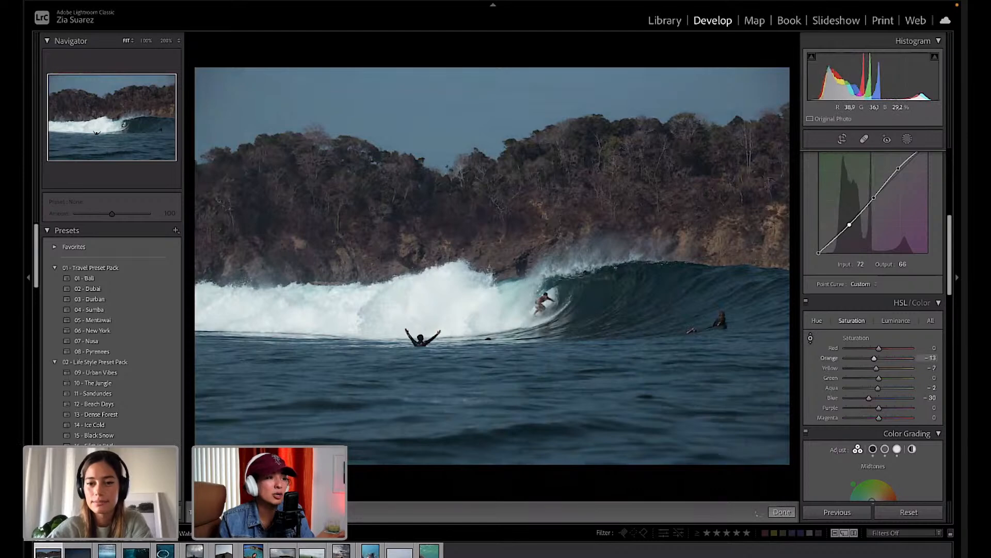
{"action": "key", "text": "ctrl+z"}
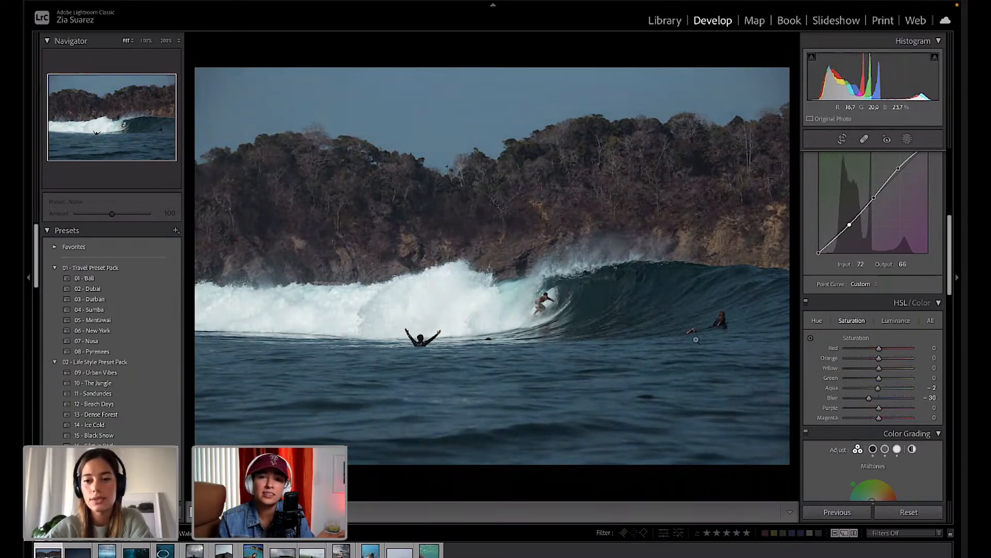
Rebalance water saturation to Aqua +2 and Blue −7, undoing a trial Blue −20.
{"action": "left_click", "coordinate": [810, 338]}
{"action": "left_click_drag", "start_coordinate": [671, 397], "coordinate": [672, 382]}
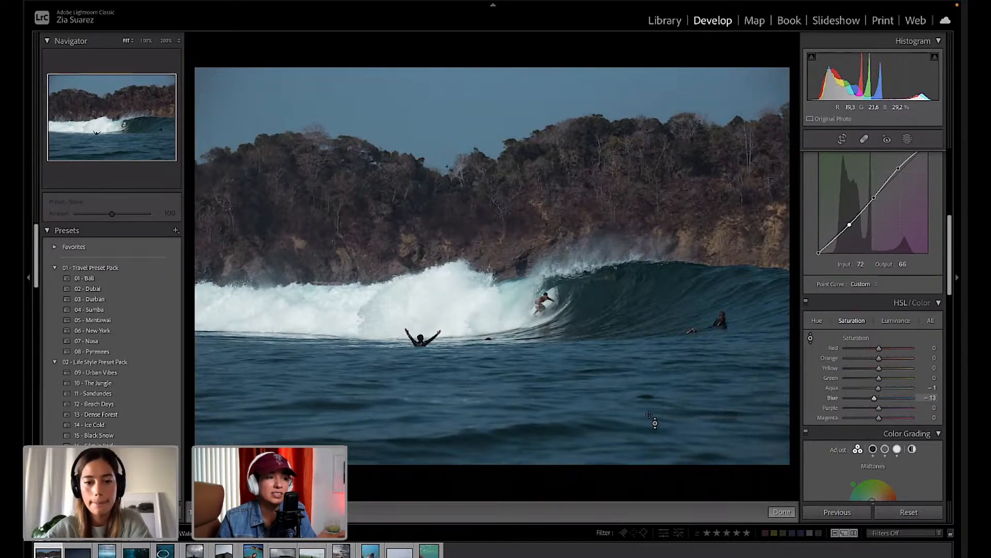
{"action": "left_click_drag", "start_coordinate": [640, 400], "coordinate": [640, 408]}
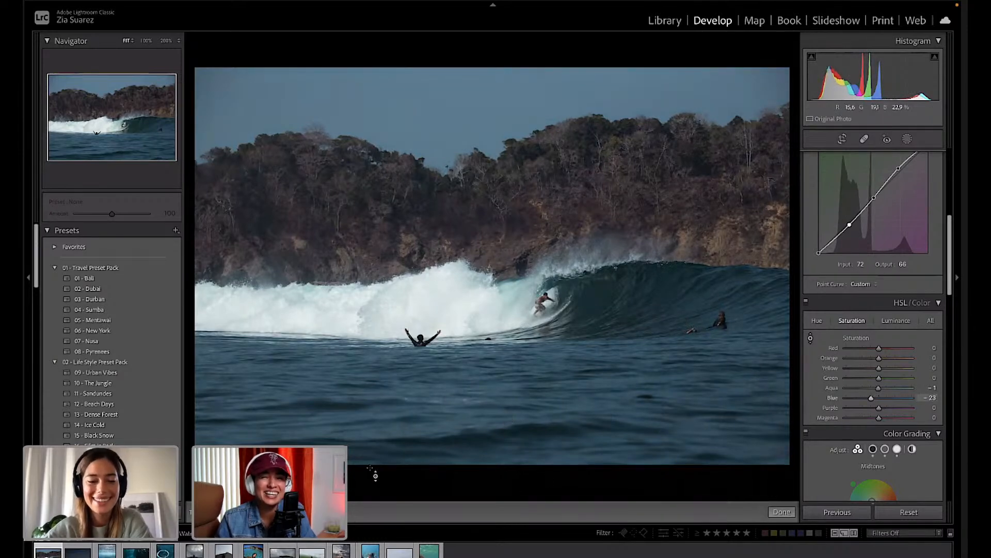
{"action": "left_click_drag", "start_coordinate": [640, 403], "coordinate": [640, 395]}
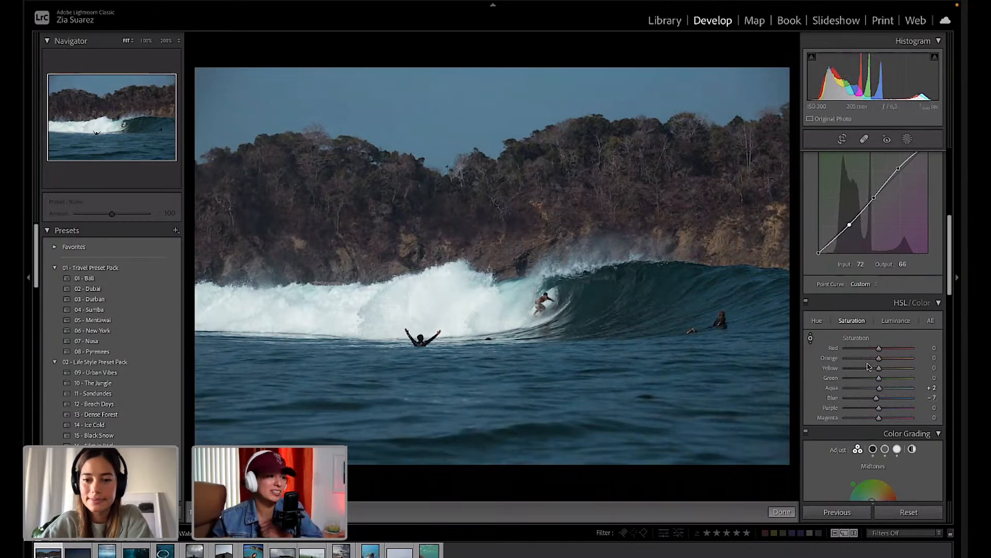
{"action": "left_click_drag", "start_coordinate": [682, 390], "coordinate": [682, 406]}
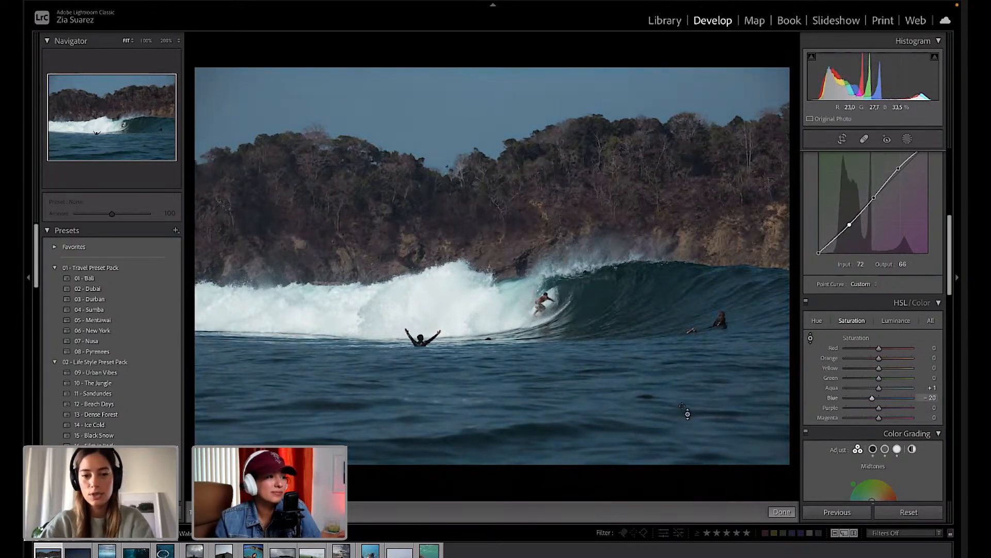
{"action": "key", "text": "ctrl+z"}
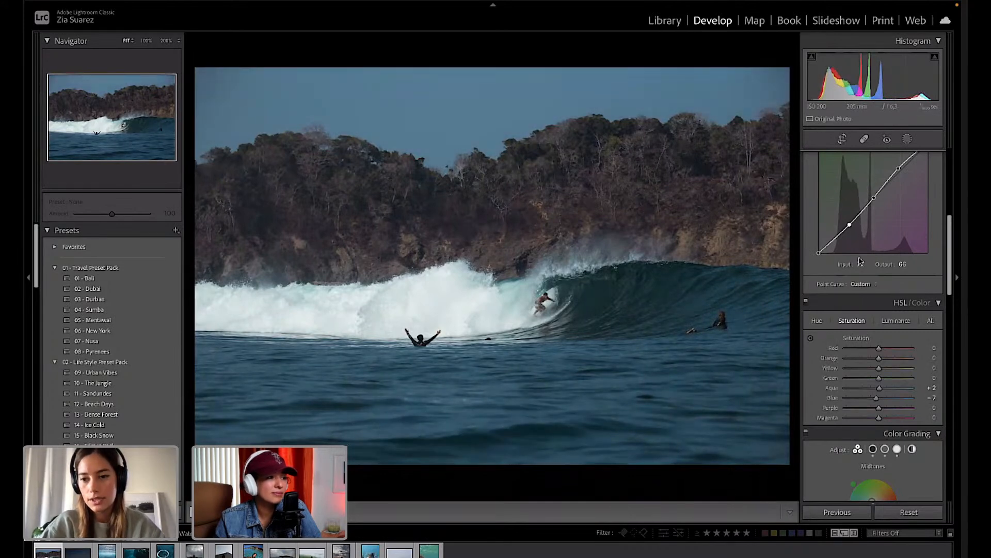
{"action": "scroll", "coordinate": [855, 259], "scroll_direction": "up", "scroll_amount": 2}
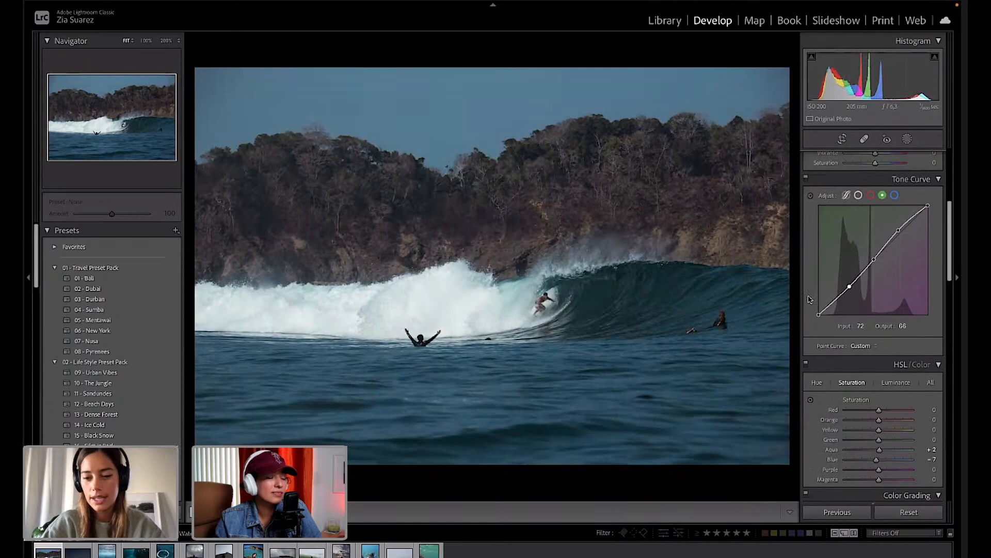
{"action": "key", "text": "backslash"}
{"action": "key", "text": "backslash"}
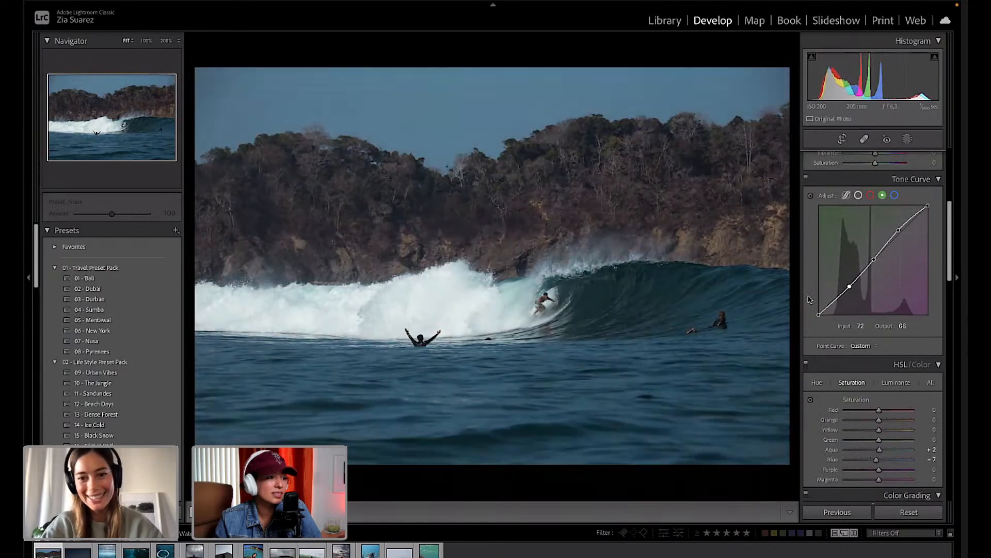
{"action": "key", "text": "backslash"}
{"action": "key", "text": "backslash"}
{"action": "key", "text": "backslash"}
{"action": "key", "text": "backslash"}
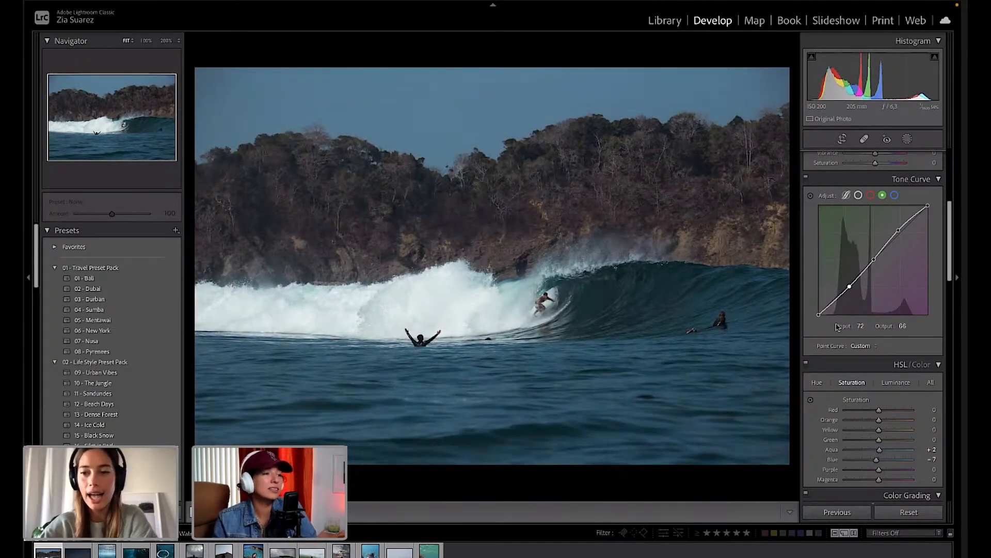
{"action": "scroll", "coordinate": [886, 345], "scroll_direction": "up", "scroll_amount": 3}
{"action": "scroll", "coordinate": [886, 345], "scroll_direction": "up", "scroll_amount": 3}
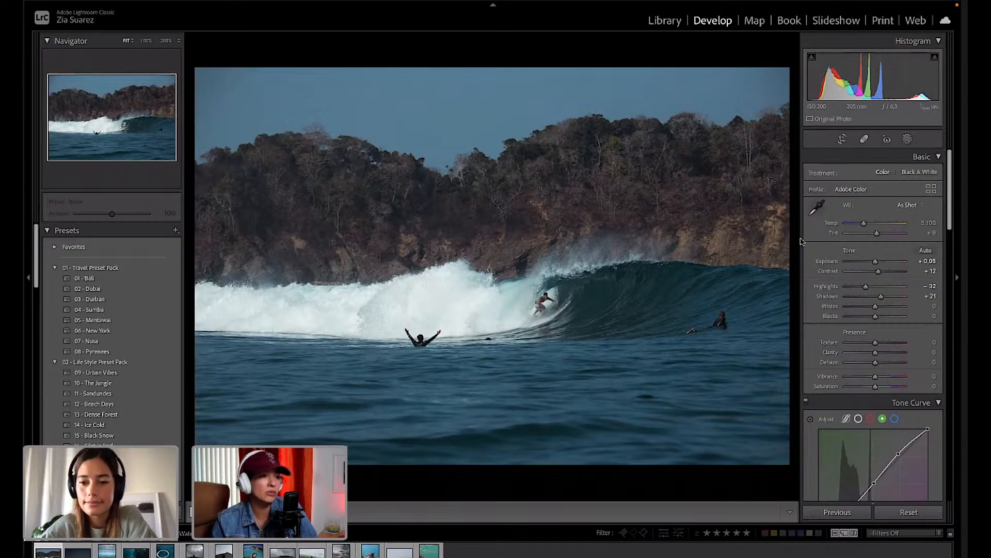
{"action": "left_click", "coordinate": [807, 402]}
{"action": "left_click", "coordinate": [807, 401]}
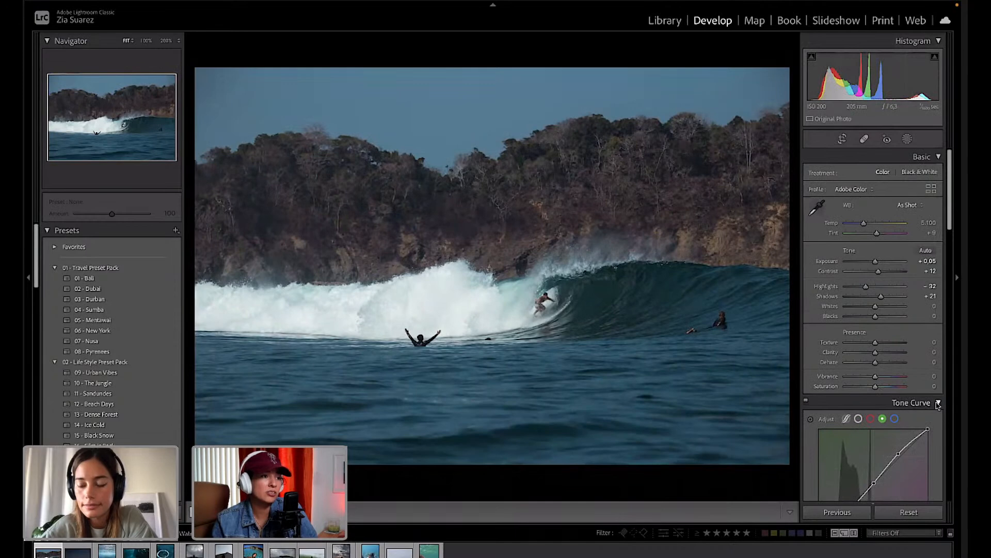
{"action": "scroll", "coordinate": [903, 399], "scroll_direction": "down", "scroll_amount": 5}
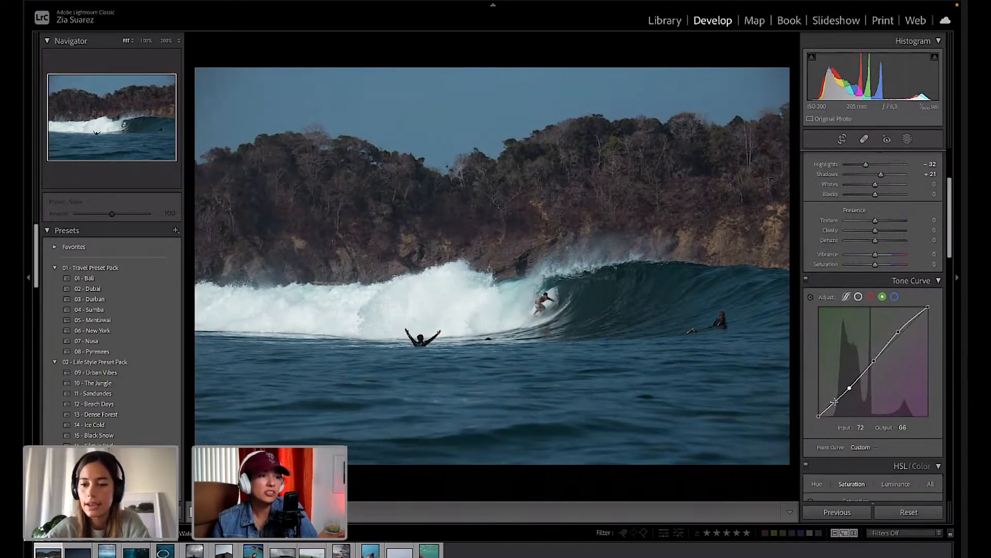
{"action": "left_click", "coordinate": [806, 281]}
{"action": "left_click", "coordinate": [806, 284]}
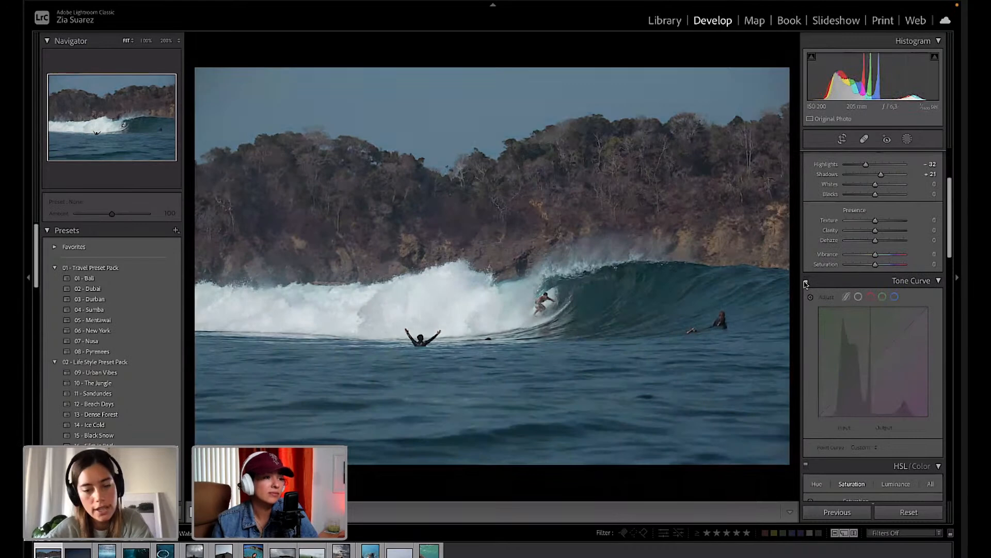
{"action": "left_click", "coordinate": [806, 283]}
{"action": "scroll", "coordinate": [806, 289], "scroll_direction": "down", "scroll_amount": 10}
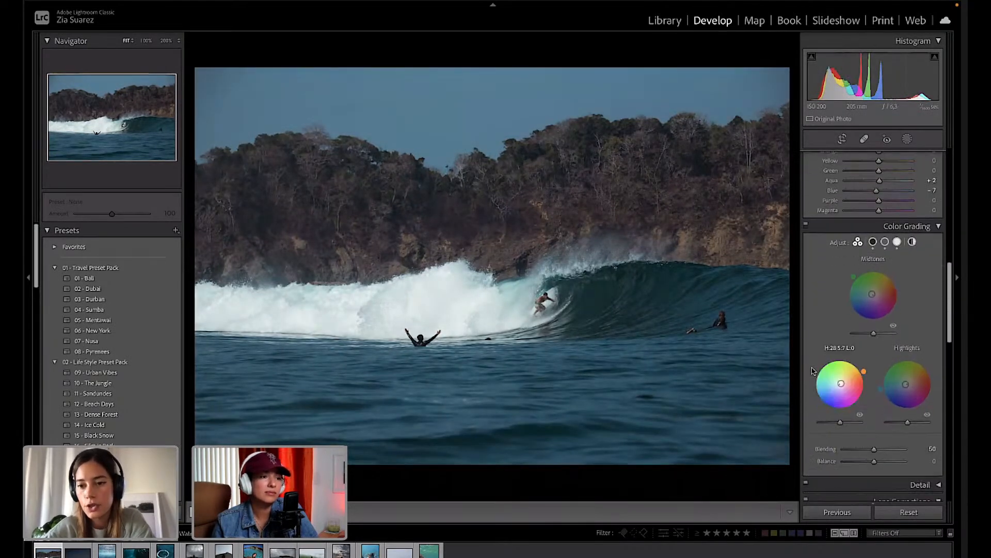
{"action": "left_click", "coordinate": [806, 226]}
{"action": "left_click", "coordinate": [806, 225]}
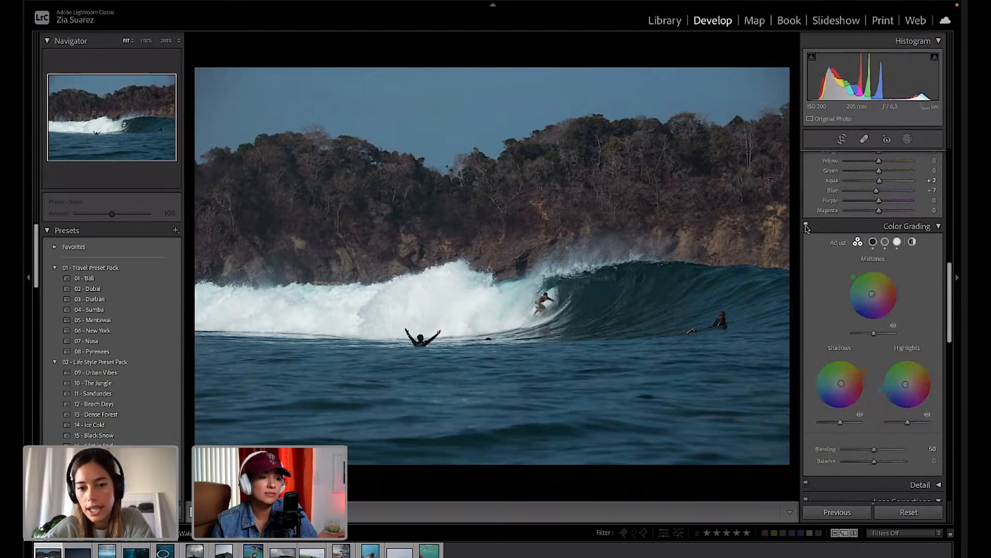
{"action": "left_click", "coordinate": [806, 226]}
{"action": "left_click", "coordinate": [806, 226]}
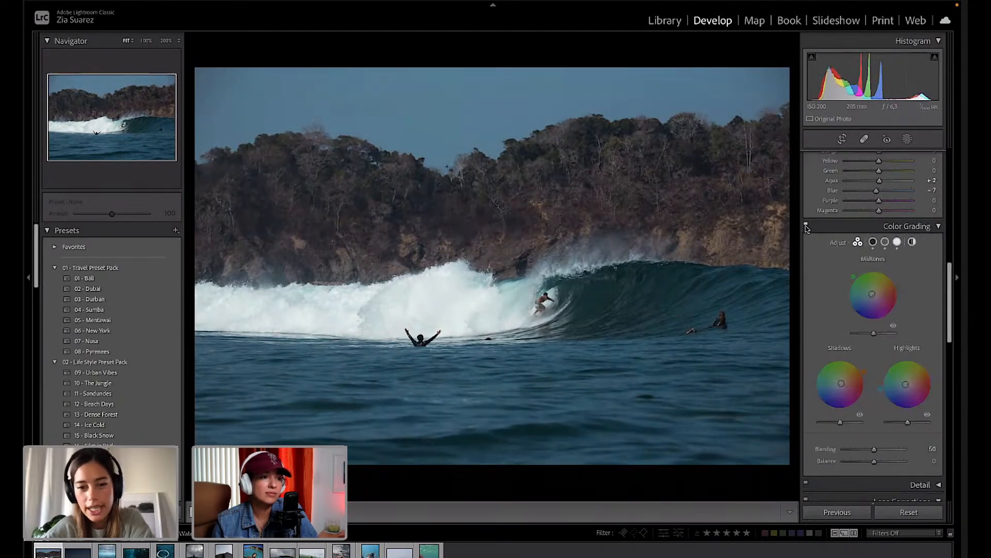
{"action": "scroll", "coordinate": [808, 237], "scroll_direction": "up", "scroll_amount": 5}
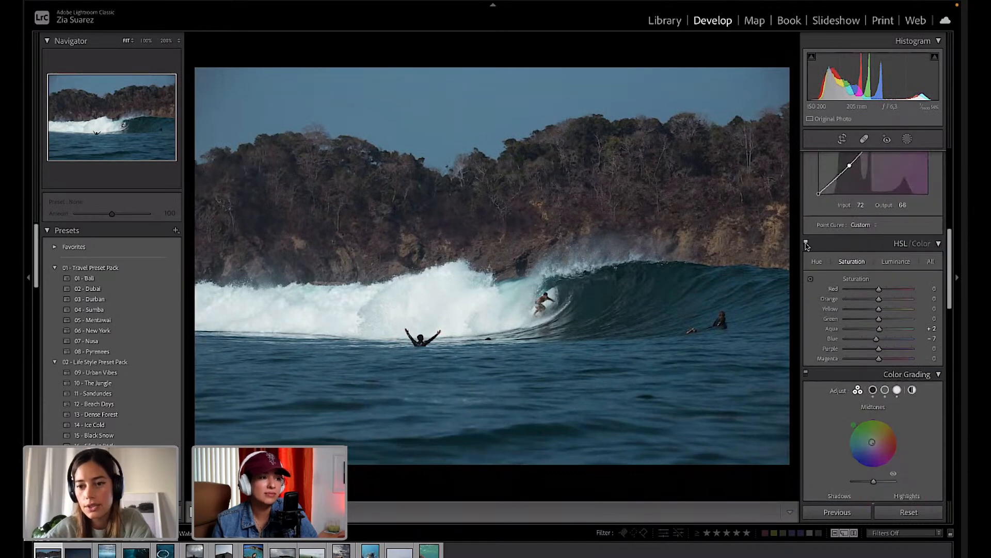
{"action": "left_click", "coordinate": [806, 243]}
{"action": "left_click", "coordinate": [806, 243]}
{"action": "left_click", "coordinate": [806, 243]}
{"action": "left_click", "coordinate": [806, 244]}
{"action": "left_click", "coordinate": [806, 244]}
{"action": "left_click", "coordinate": [806, 243]}
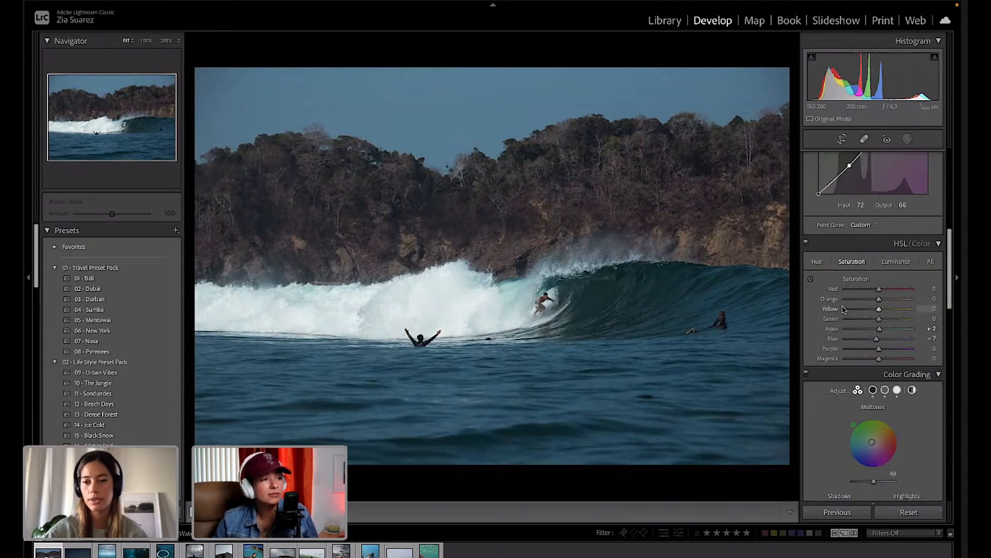
{"action": "scroll", "coordinate": [857, 315], "scroll_direction": "down", "scroll_amount": 5}
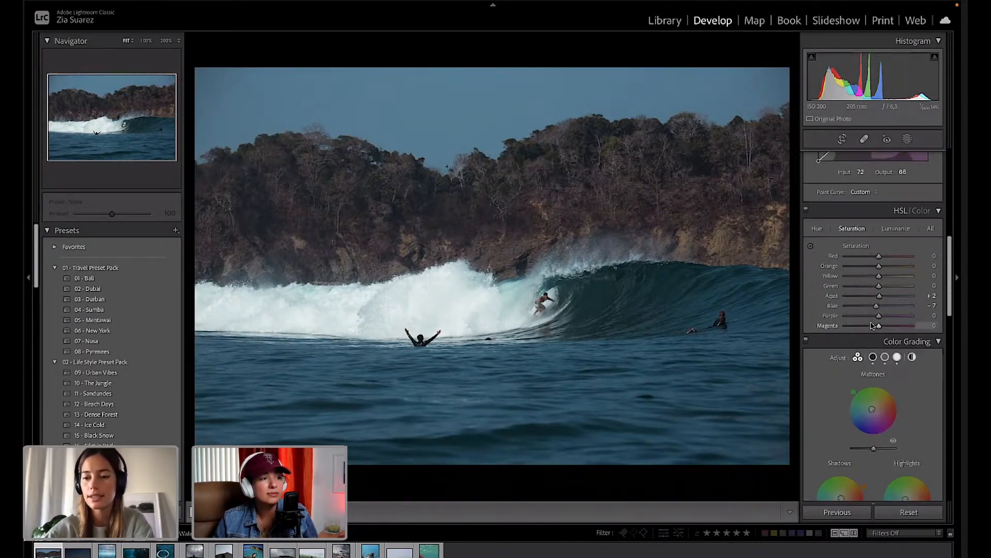
{"action": "scroll", "coordinate": [871, 325], "scroll_direction": "down", "scroll_amount": 6}
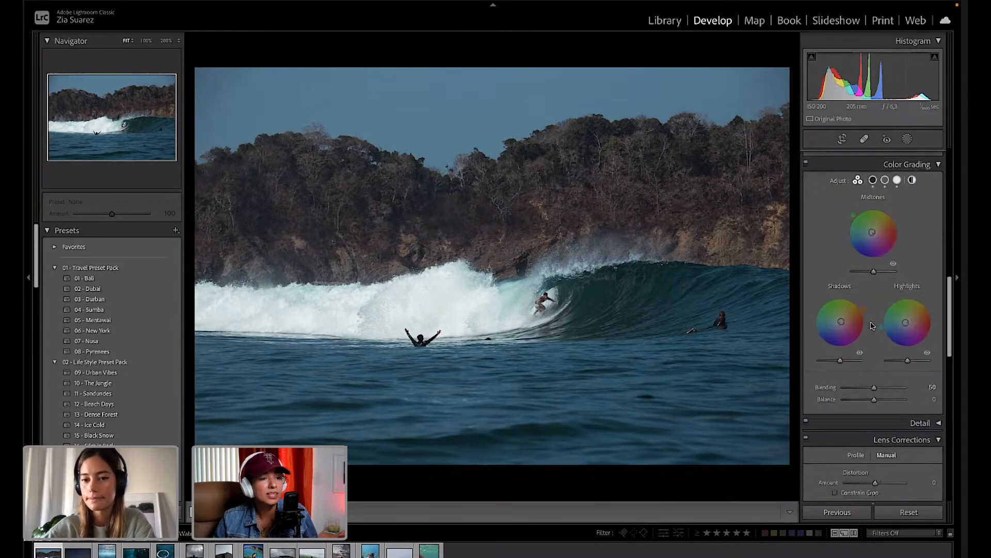
{"action": "scroll", "coordinate": [872, 325], "scroll_direction": "down", "scroll_amount": 5}
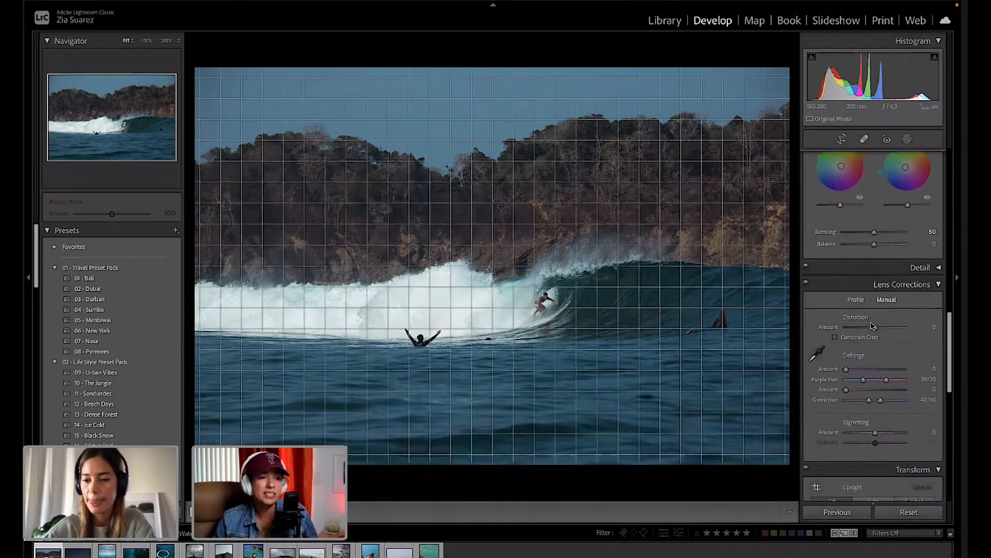
{"action": "scroll", "coordinate": [871, 325], "scroll_direction": "down", "scroll_amount": 4}
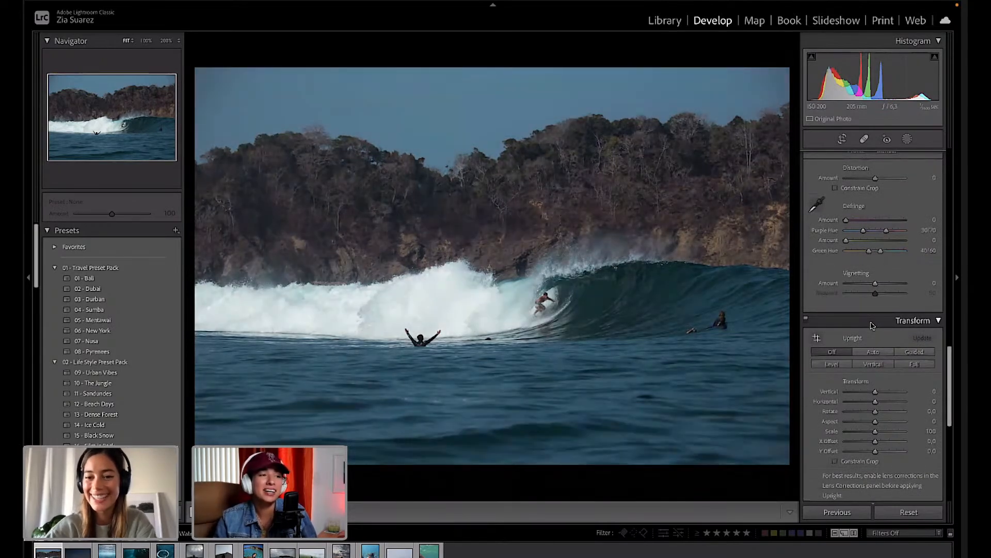
{"action": "scroll", "coordinate": [882, 397], "scroll_direction": "down", "scroll_amount": 5}
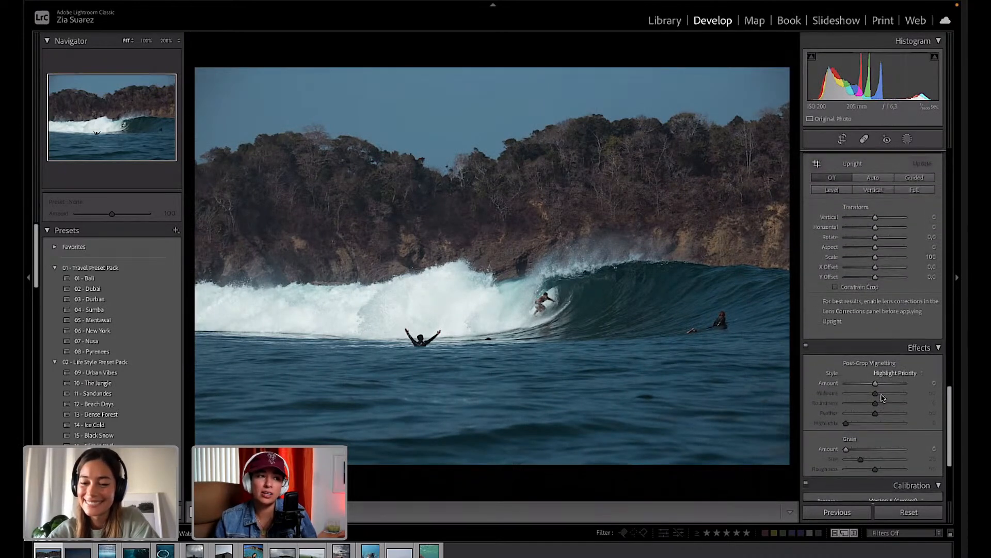
{"action": "scroll", "coordinate": [882, 397], "scroll_direction": "down", "scroll_amount": 4}
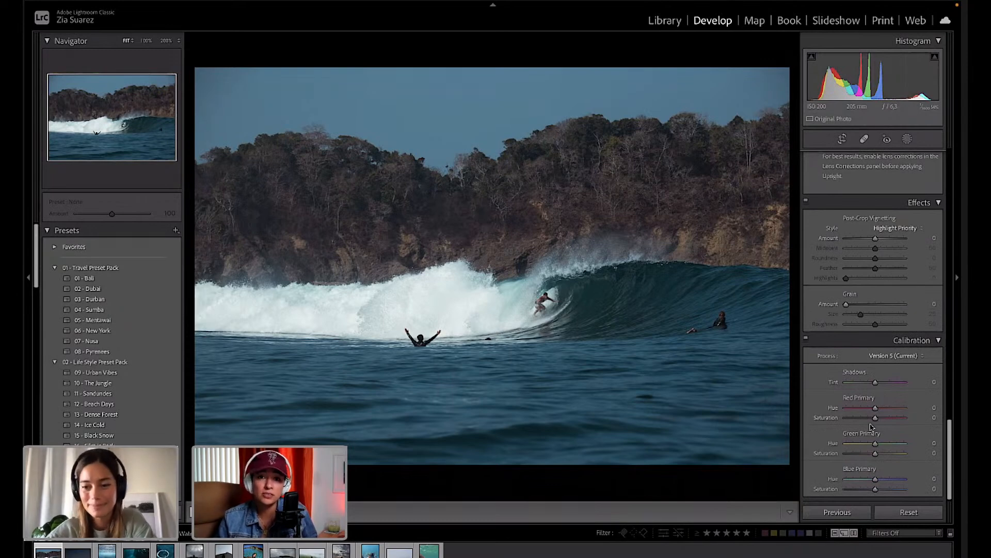
{"action": "left_click_drag", "start_coordinate": [876, 383], "coordinate": [875, 384]}
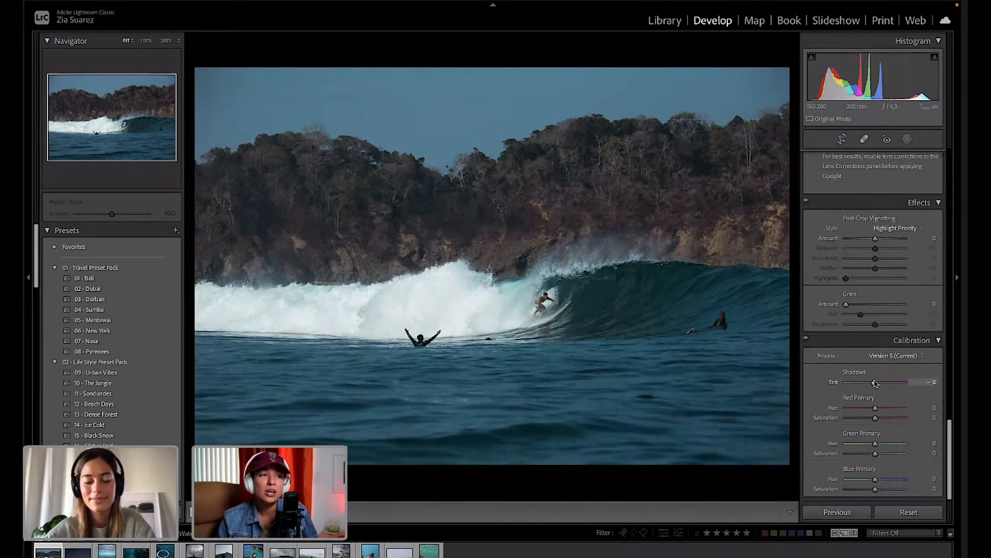
{"action": "key", "text": "ctrl+z"}
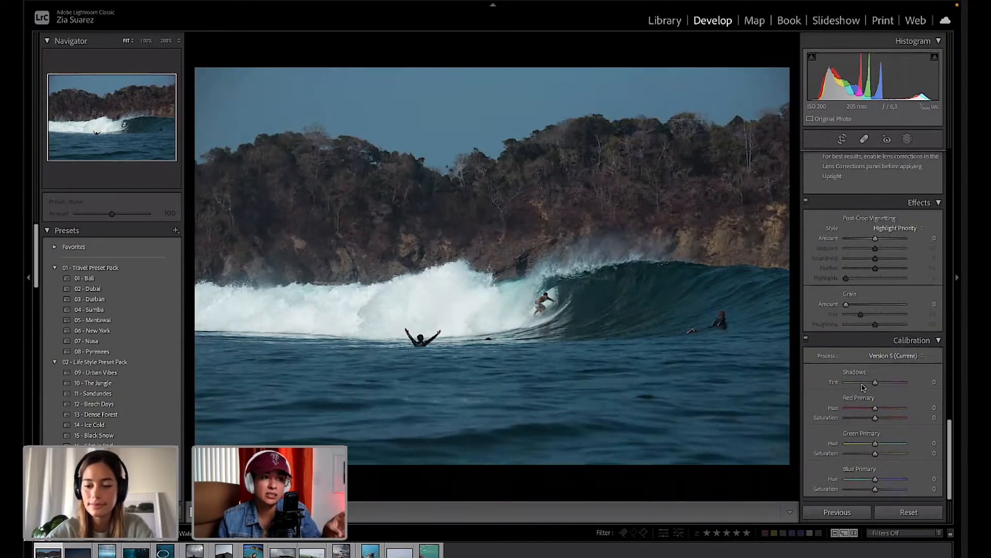
Warm the white balance to Custom Temp 5,284 and lift Shadows from +21 to about +59.
{"action": "scroll", "coordinate": [903, 358], "scroll_direction": "up", "scroll_amount": 10}
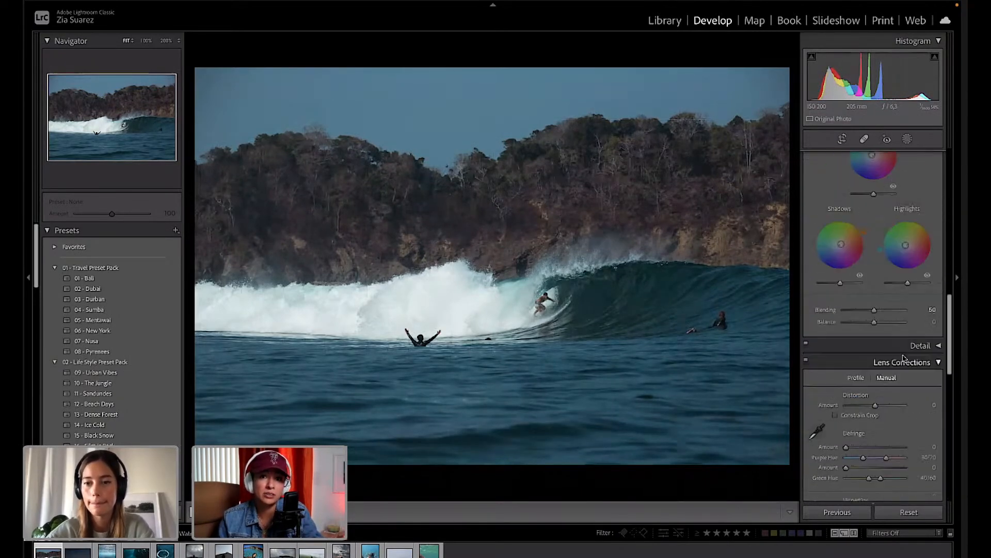
{"action": "scroll", "coordinate": [904, 357], "scroll_direction": "up", "scroll_amount": 3}
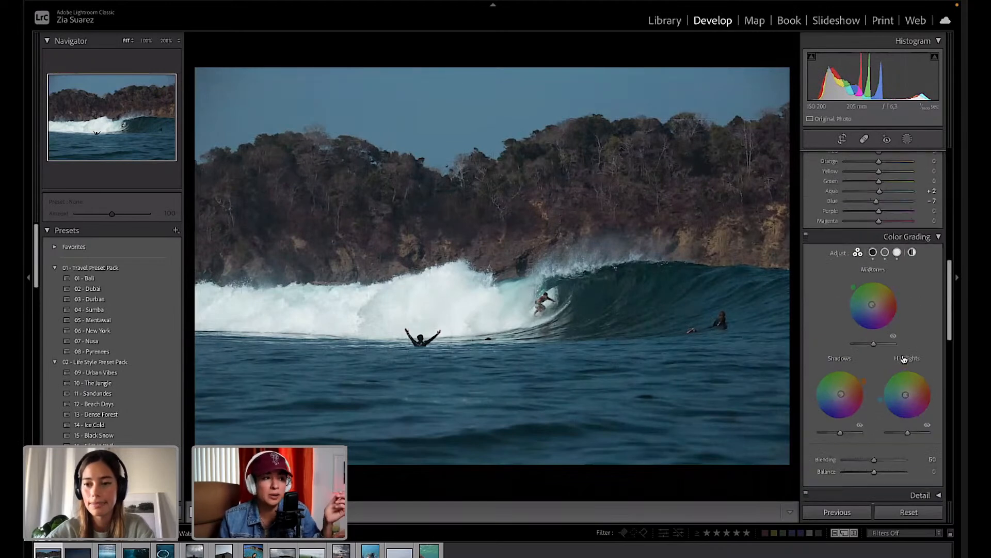
{"action": "scroll", "coordinate": [881, 338], "scroll_direction": "up", "scroll_amount": 3}
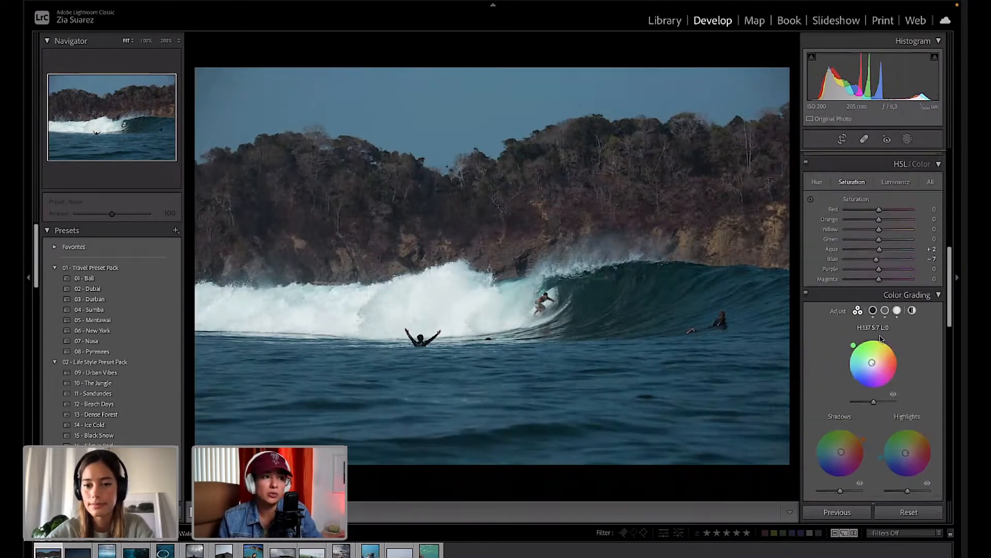
{"action": "scroll", "coordinate": [881, 338], "scroll_direction": "up", "scroll_amount": 7}
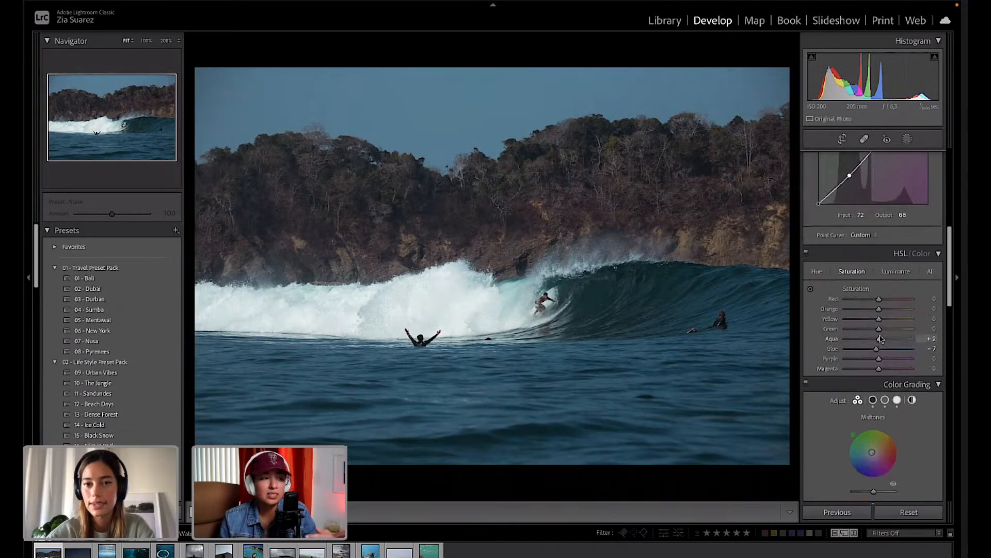
{"action": "scroll", "coordinate": [880, 338], "scroll_direction": "up", "scroll_amount": 5}
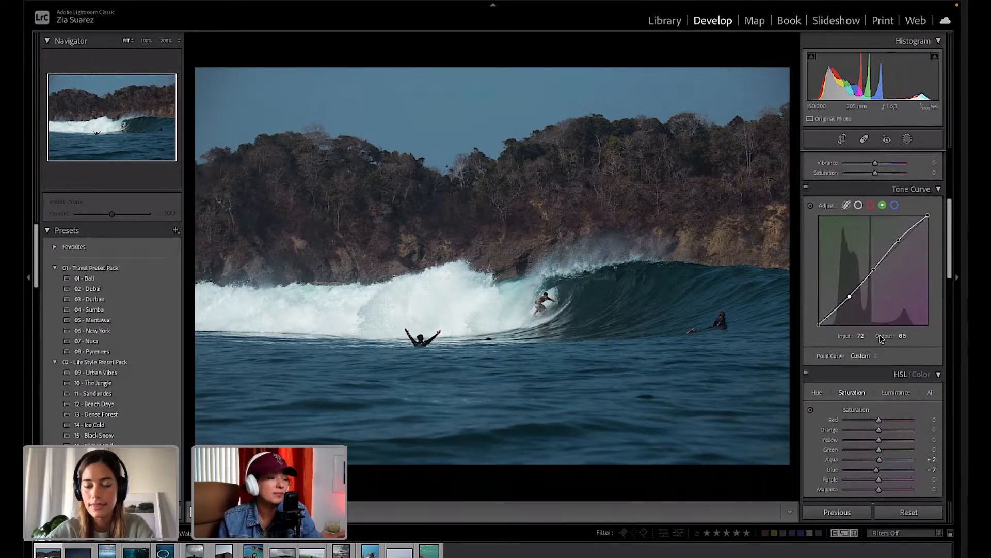
{"action": "scroll", "coordinate": [874, 228], "scroll_direction": "up", "scroll_amount": 3}
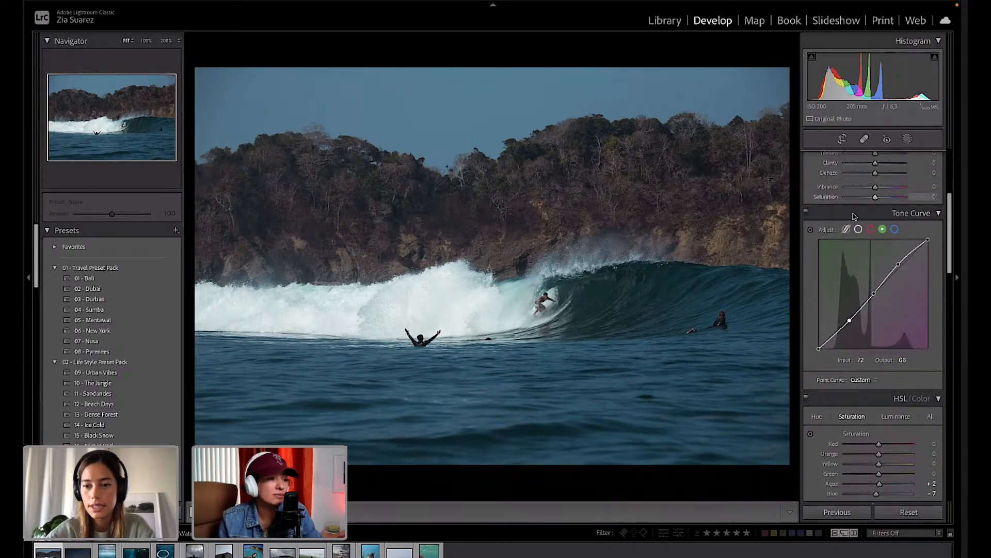
{"action": "scroll", "coordinate": [845, 236], "scroll_direction": "up", "scroll_amount": 9}
{"action": "left_click_drag", "start_coordinate": [864, 216], "coordinate": [866, 217]}
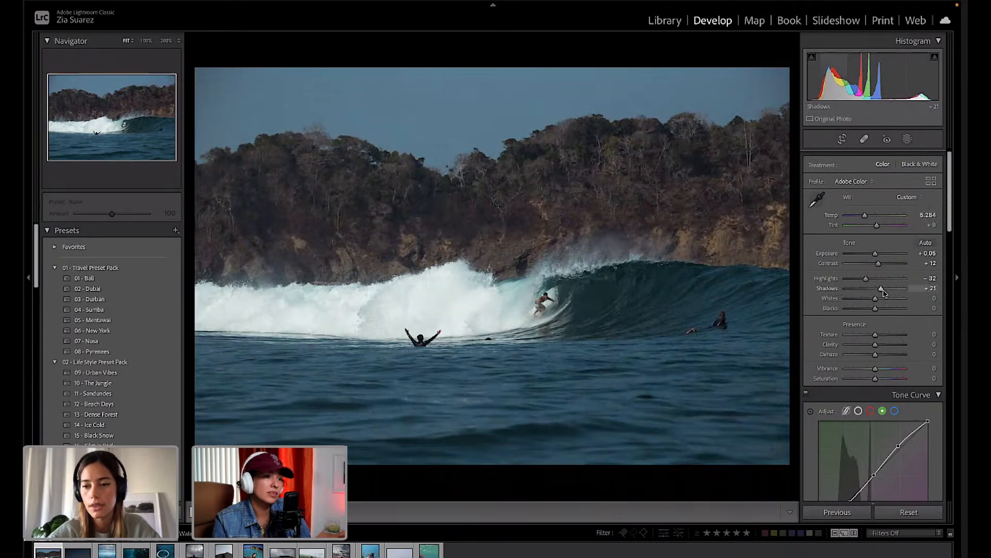
{"action": "left_click_drag", "start_coordinate": [883, 293], "coordinate": [887, 291]}
Settle Shadows at +37, then heal the waterline mark beside the dark head using sea sampled from below.
{"action": "left_click", "coordinate": [491, 348]}
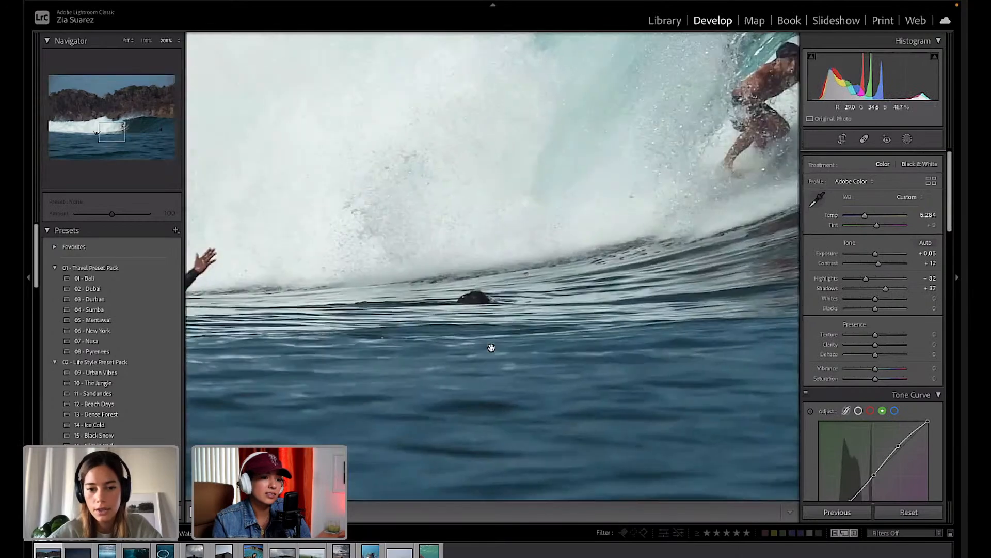
{"action": "left_click", "coordinate": [863, 139]}
{"action": "scroll", "coordinate": [452, 271], "scroll_direction": "down", "scroll_amount": 10}
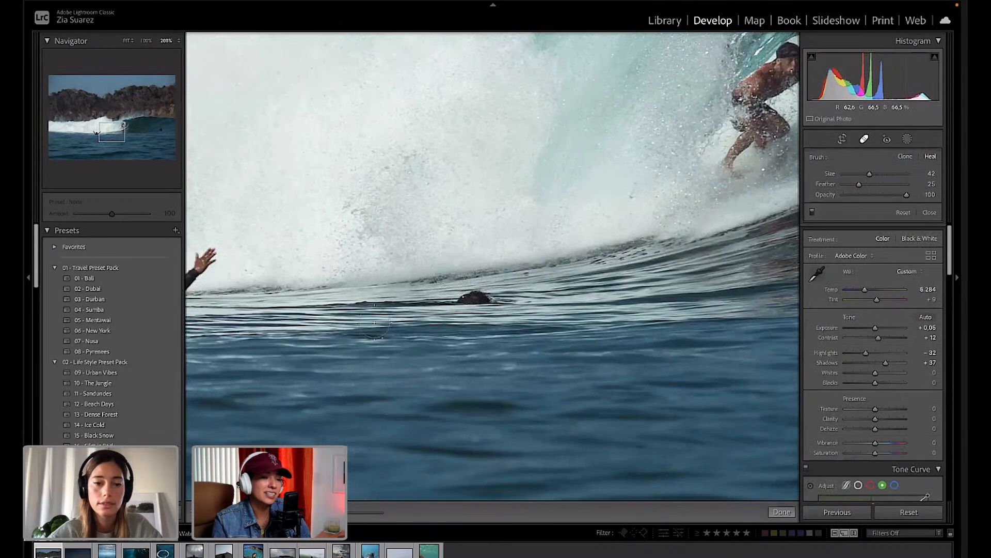
{"action": "scroll", "coordinate": [325, 304], "scroll_direction": "down", "scroll_amount": 1}
{"action": "left_click_drag", "start_coordinate": [320, 310], "coordinate": [499, 298]}
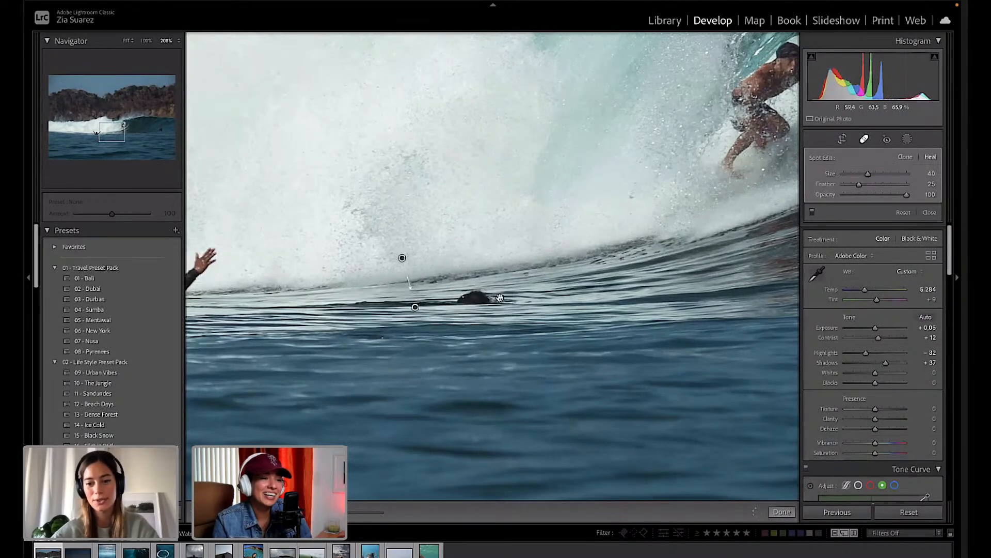
{"action": "mouse_move", "coordinate": [402, 258]}
{"action": "left_mouse_down"}
{"action": "mouse_move", "coordinate": [404, 361]}
{"action": "mouse_move", "coordinate": [615, 286]}
{"action": "left_mouse_up"}
{"action": "key", "text": "q"}
{"action": "left_click", "coordinate": [616, 287]}
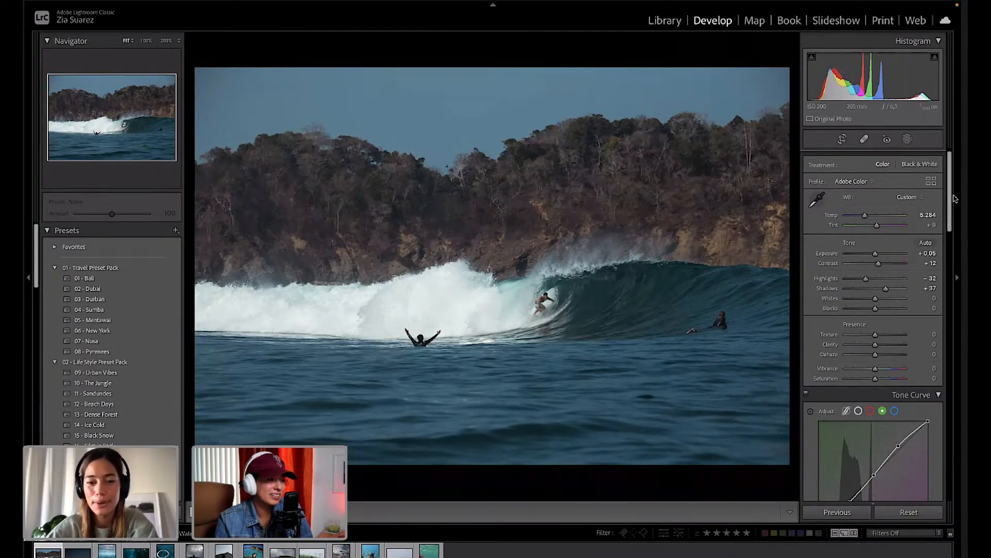
Nudge the Shadows slider slightly so shadows read about +35.
{"action": "left_click_drag", "start_coordinate": [887, 293], "coordinate": [888, 293]}
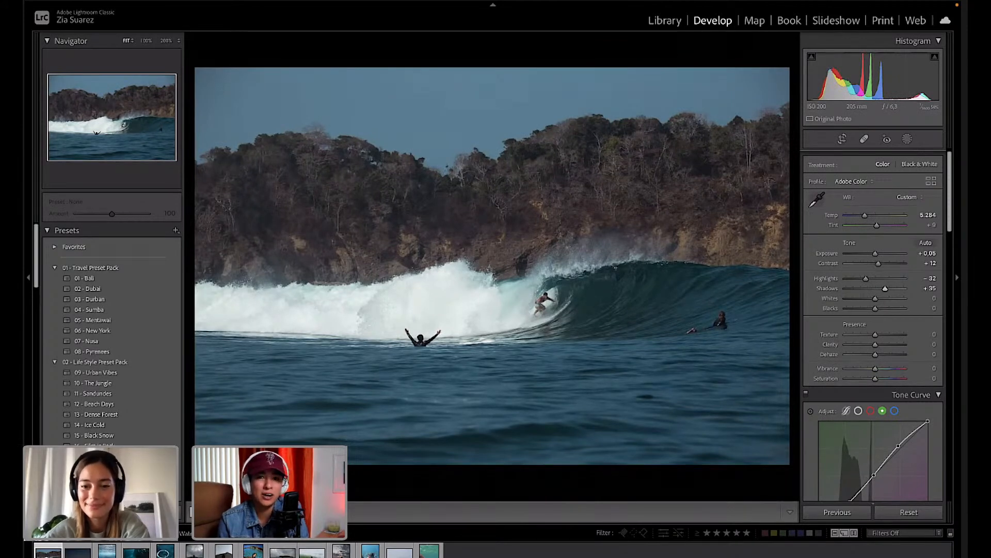
Brighten the water with on-photo HSL Luminance, undoing a trial to settle at Aqua +27, Blue +25.
{"action": "scroll", "coordinate": [890, 385], "scroll_direction": "down", "scroll_amount": 3}
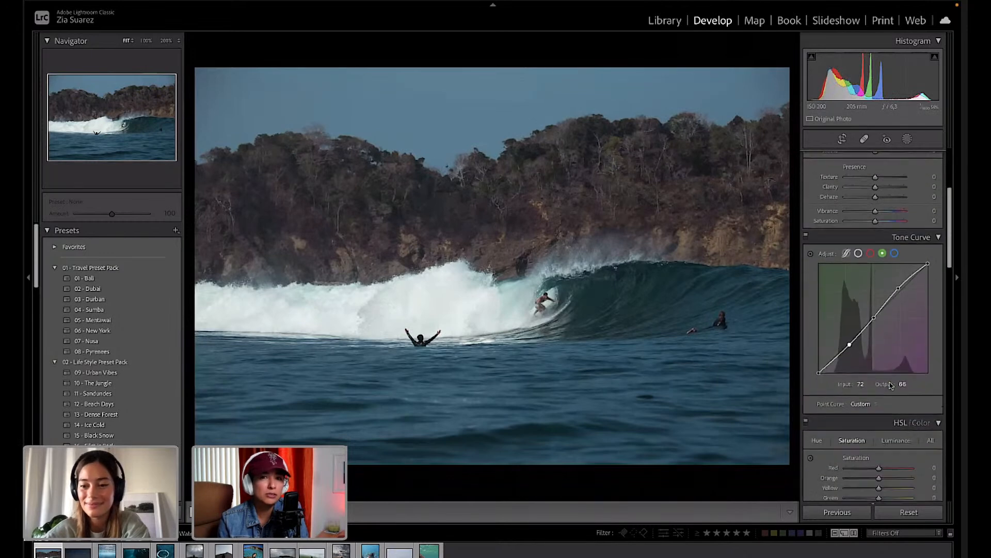
{"action": "scroll", "coordinate": [891, 385], "scroll_direction": "down", "scroll_amount": 2}
{"action": "left_click", "coordinate": [895, 359]}
{"action": "left_click", "coordinate": [810, 376]}
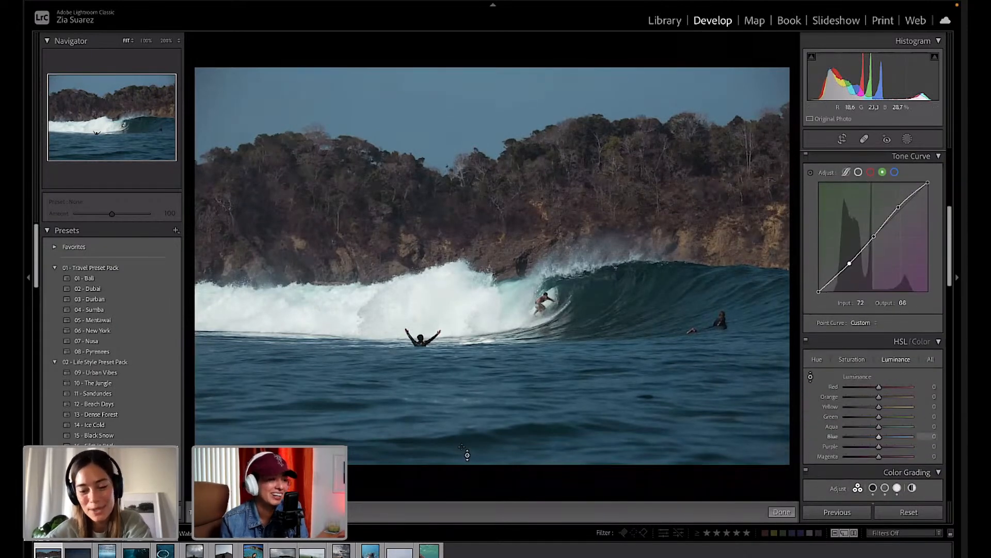
{"action": "mouse_move", "coordinate": [490, 382]}
{"action": "left_mouse_down"}
{"action": "mouse_move", "coordinate": [491, 418]}
{"action": "mouse_move", "coordinate": [491, 376]}
{"action": "left_mouse_up"}
{"action": "left_click_drag", "start_coordinate": [555, 385], "coordinate": [555, 380]}
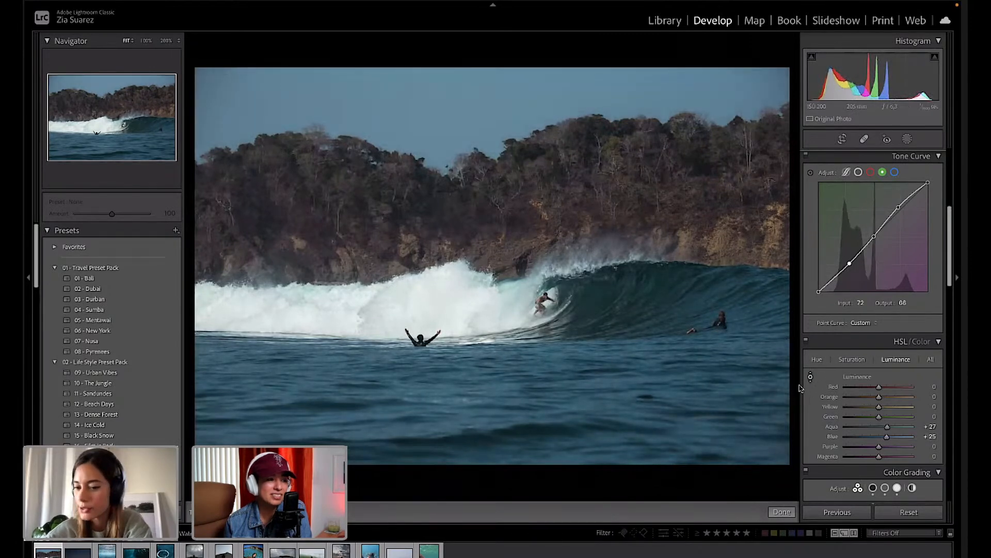
{"action": "left_click_drag", "start_coordinate": [555, 382], "coordinate": [555, 367]}
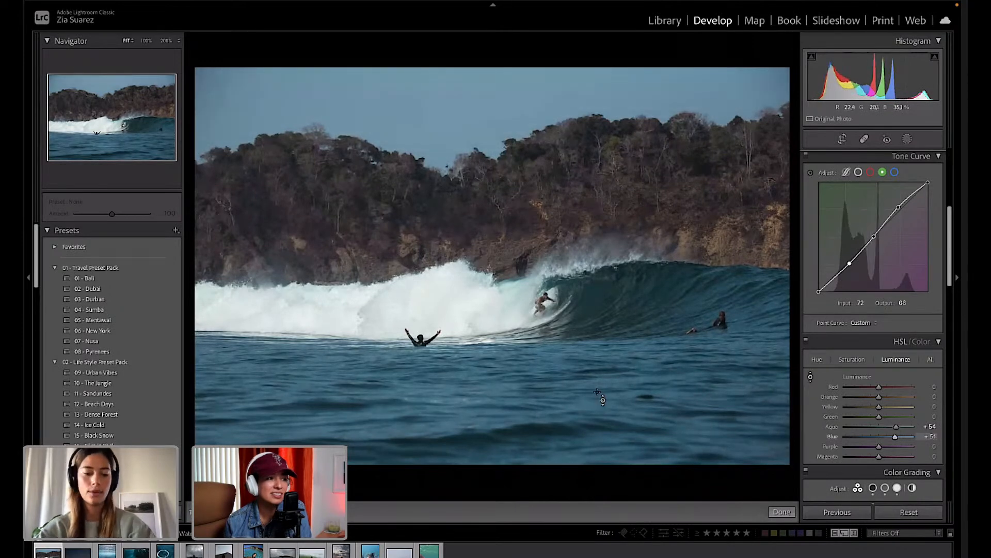
{"action": "key", "text": "ctrl+z"}
{"action": "key", "text": "ctrl+z"}
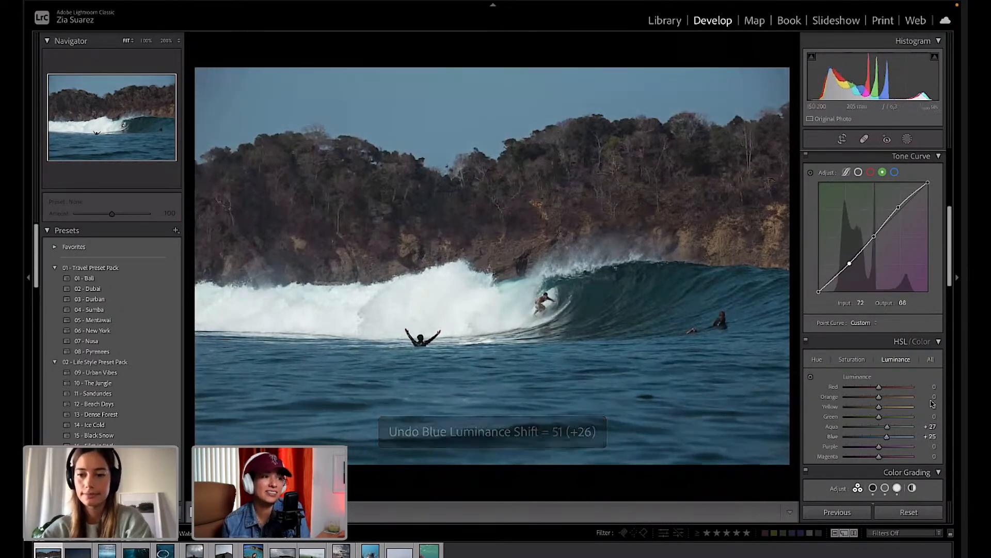
{"action": "scroll", "coordinate": [888, 423], "scroll_direction": "down", "scroll_amount": 2}
{"action": "scroll", "coordinate": [888, 424], "scroll_direction": "up", "scroll_amount": 5}
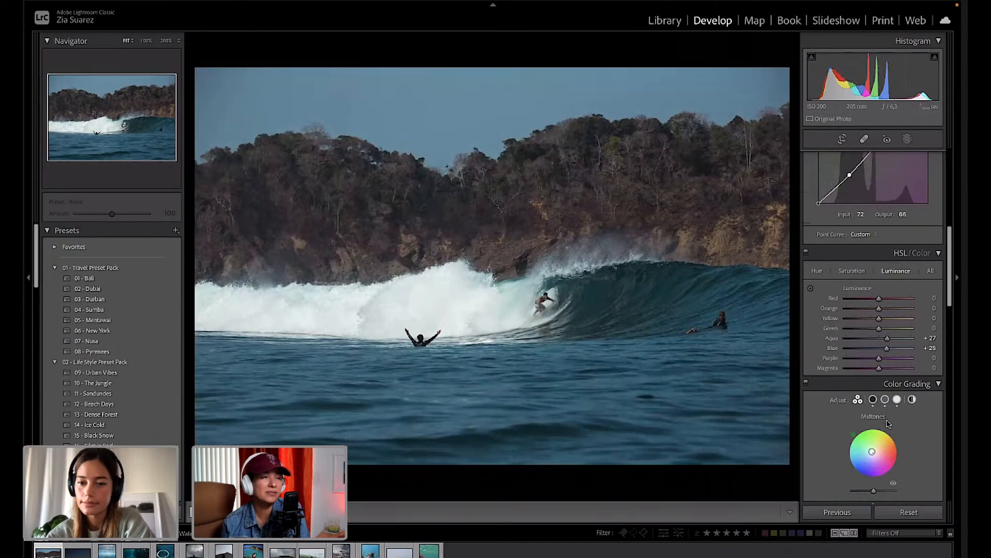
{"action": "scroll", "coordinate": [887, 421], "scroll_direction": "up", "scroll_amount": 3}
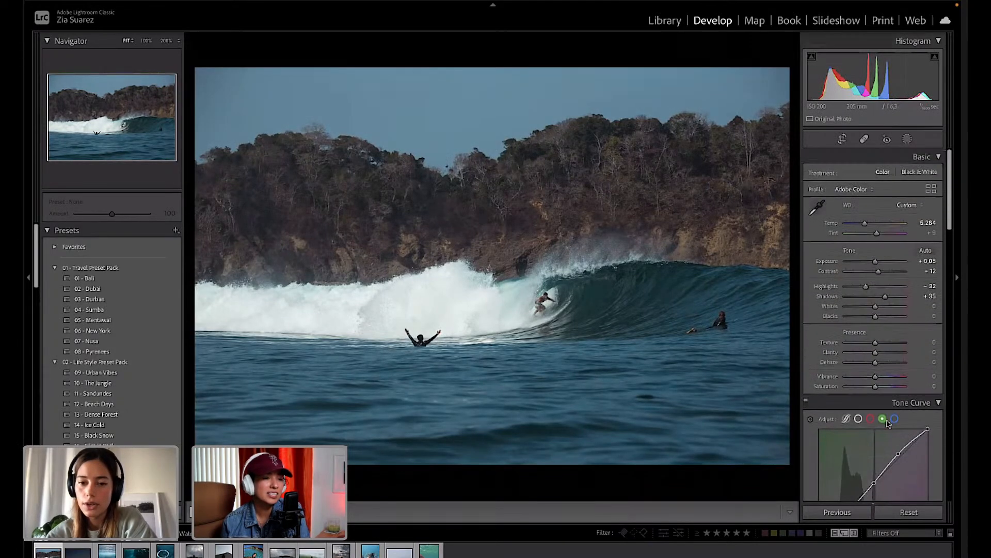
{"action": "key", "text": "backslash"}
{"action": "key", "text": "backslash"}
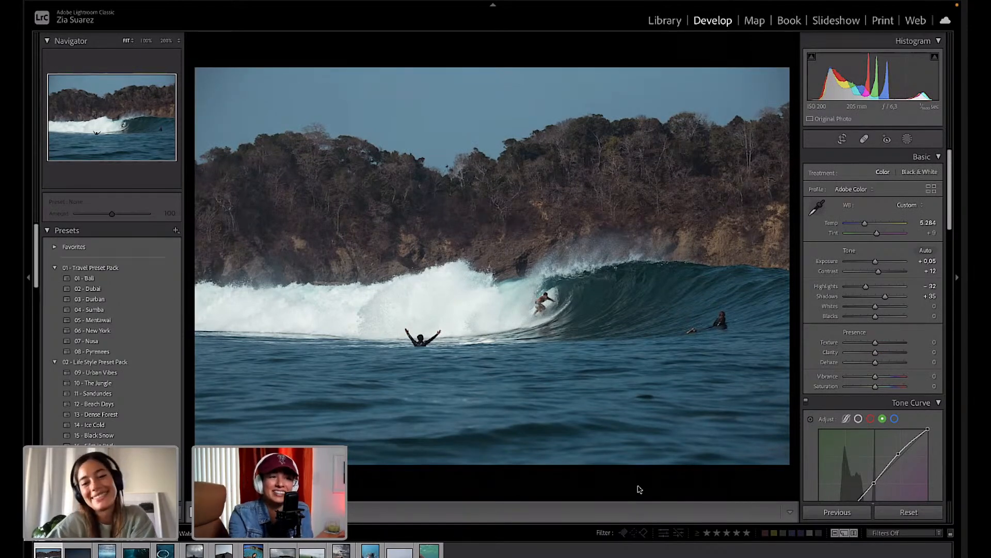
{"action": "key", "text": "backslash"}
{"action": "key", "text": "backslash"}
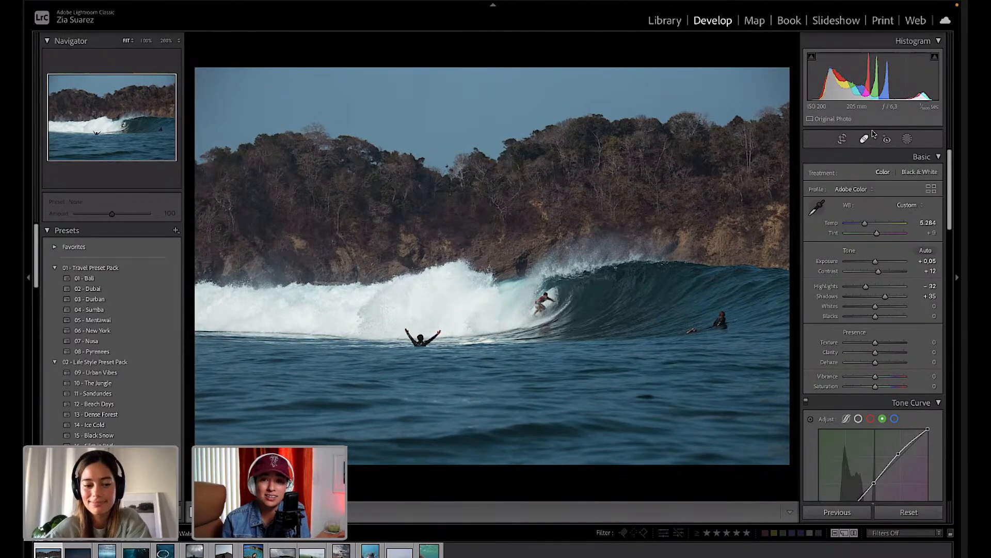
Crop to a portrait 4 x 5 / 8 x 10 frame around the breaking wave, surfer and swimmer.
{"action": "left_click", "coordinate": [843, 141]}
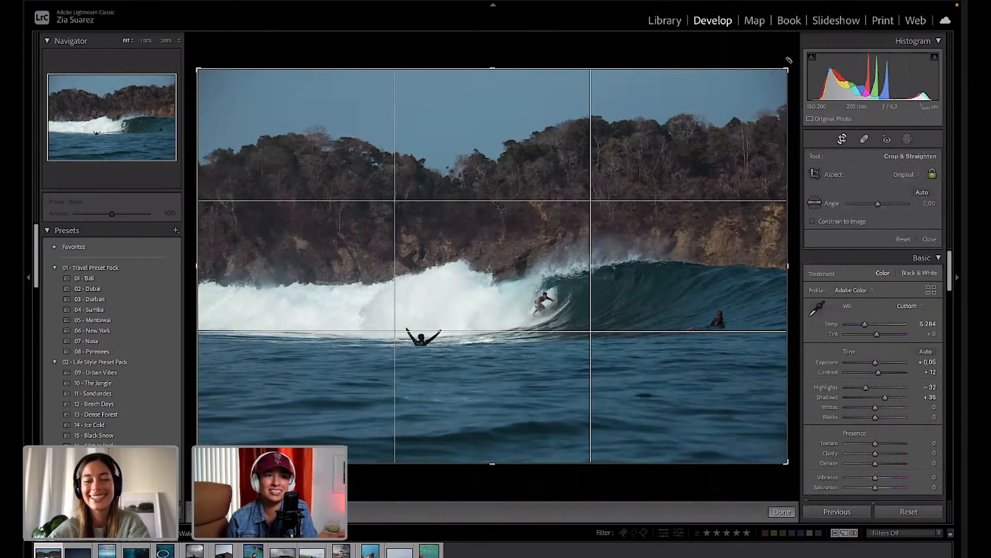
{"action": "left_click", "coordinate": [903, 175]}
{"action": "left_click", "coordinate": [896, 216]}
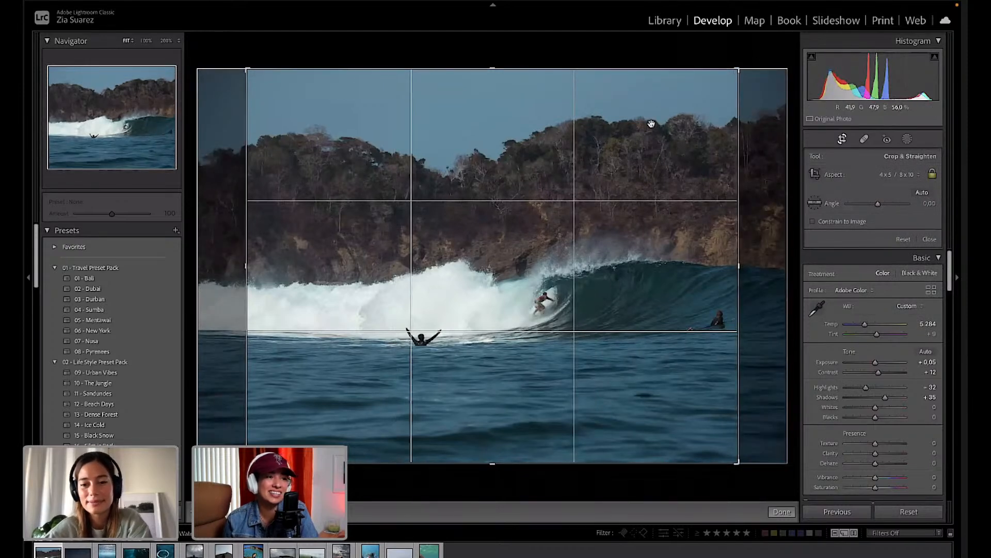
{"action": "left_click_drag", "start_coordinate": [649, 126], "coordinate": [631, 128]}
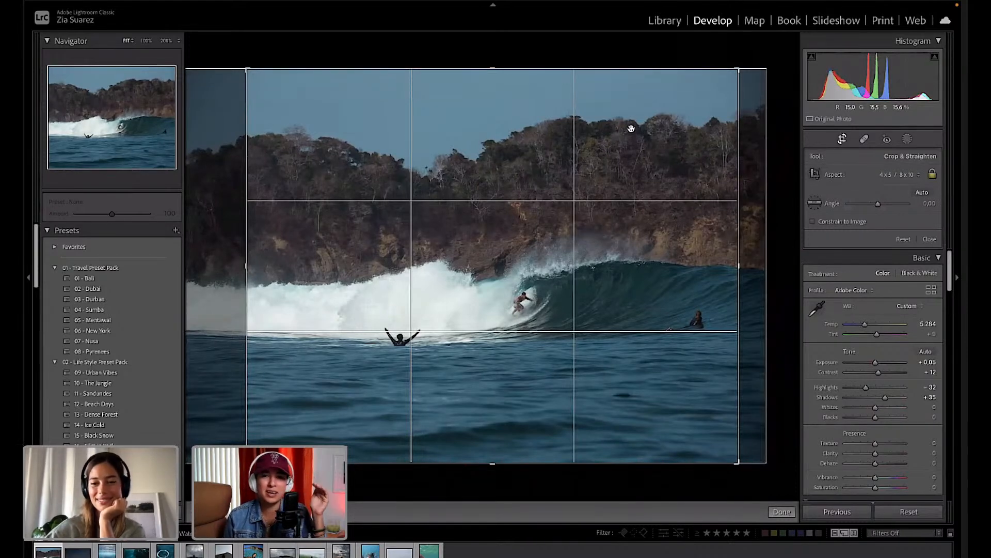
{"action": "mouse_move", "coordinate": [627, 158]}
{"action": "left_mouse_down"}
{"action": "mouse_move", "coordinate": [637, 157]}
{"action": "mouse_move", "coordinate": [607, 163]}
{"action": "mouse_move", "coordinate": [628, 157]}
{"action": "left_mouse_up"}
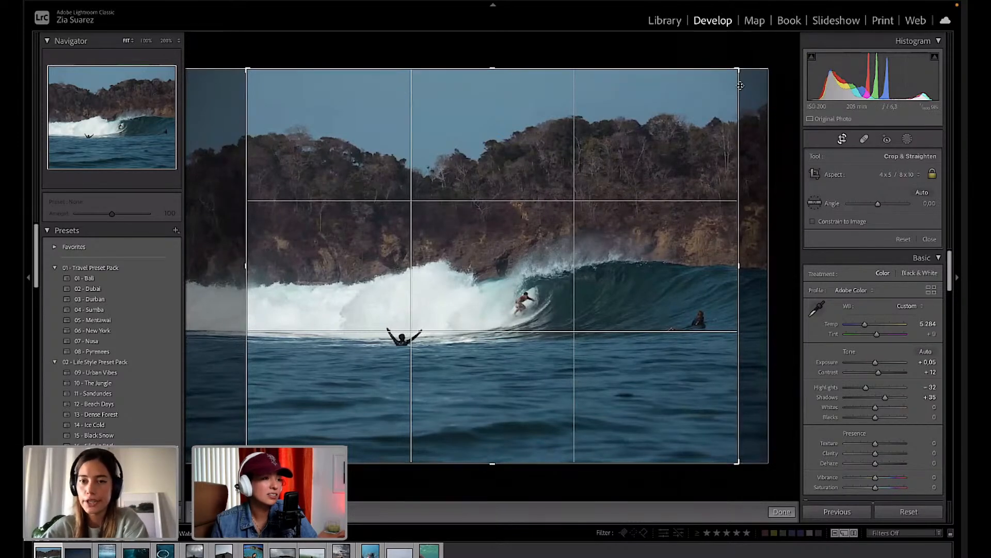
{"action": "key", "text": "x"}
{"action": "left_click_drag", "start_coordinate": [445, 257], "coordinate": [379, 251]}
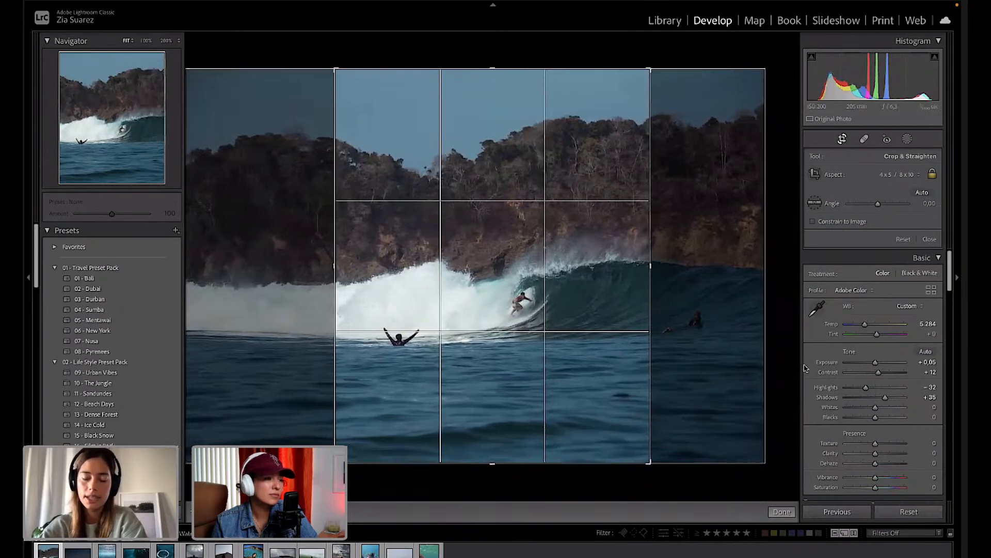
{"action": "left_click", "coordinate": [782, 511]}
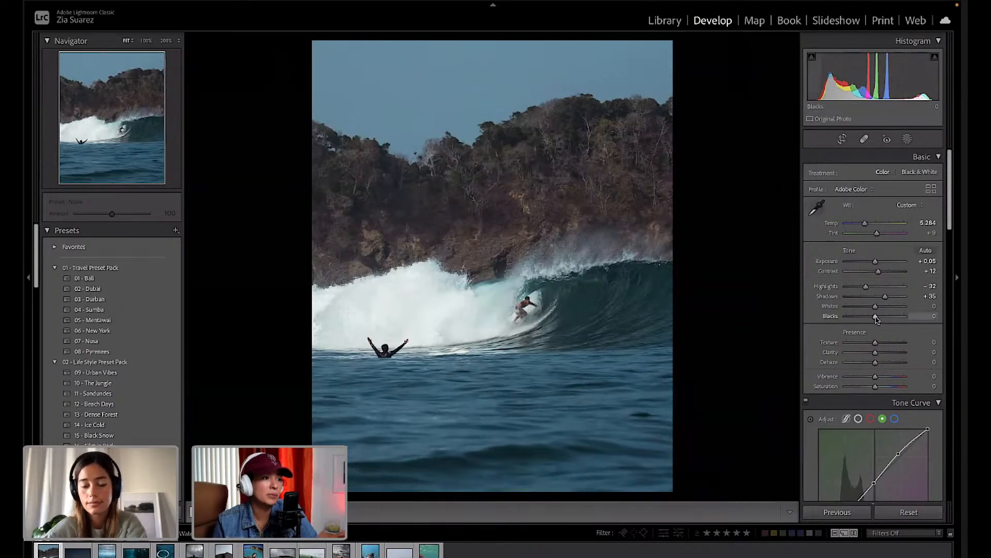
{"action": "left_click", "coordinate": [842, 139]}
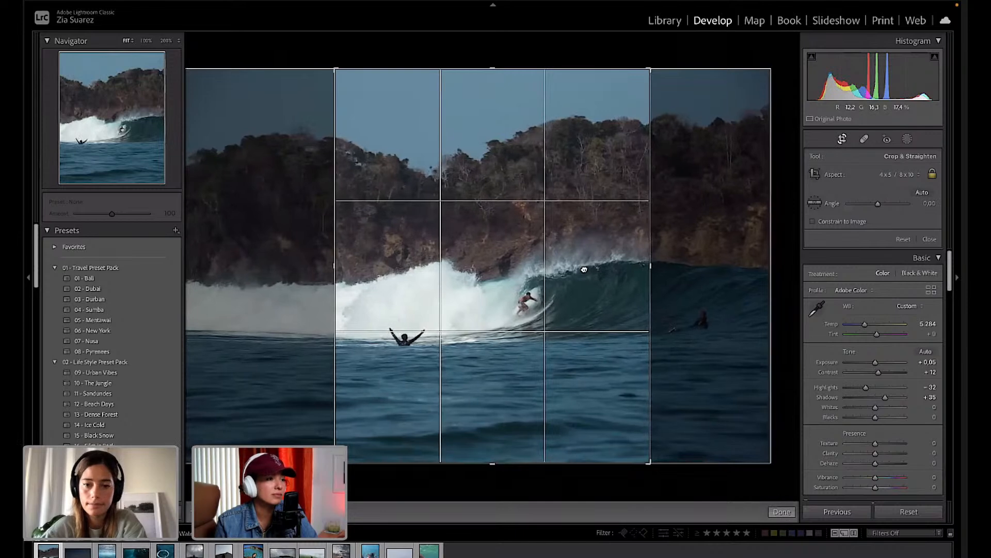
{"action": "left_click", "coordinate": [782, 511]}
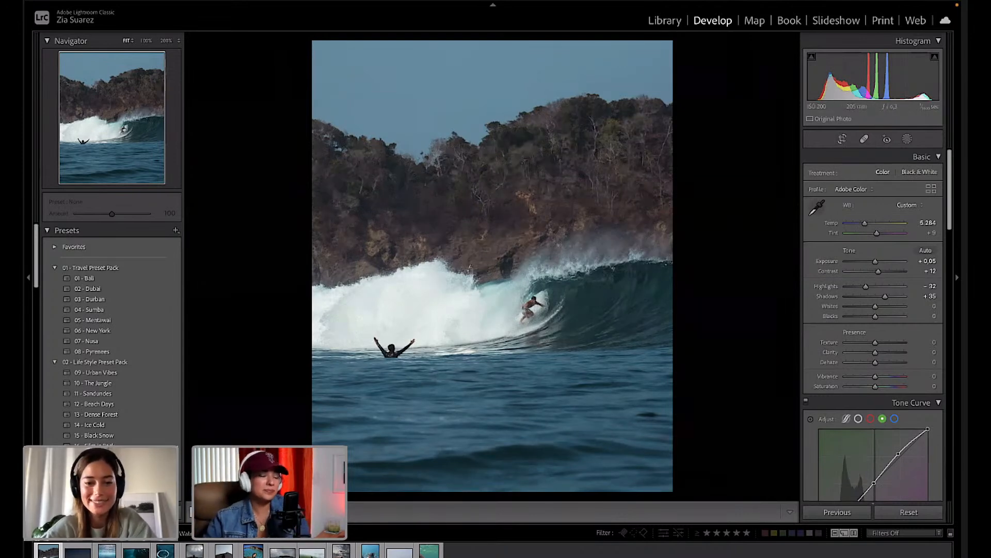
{"action": "key", "text": "y"}
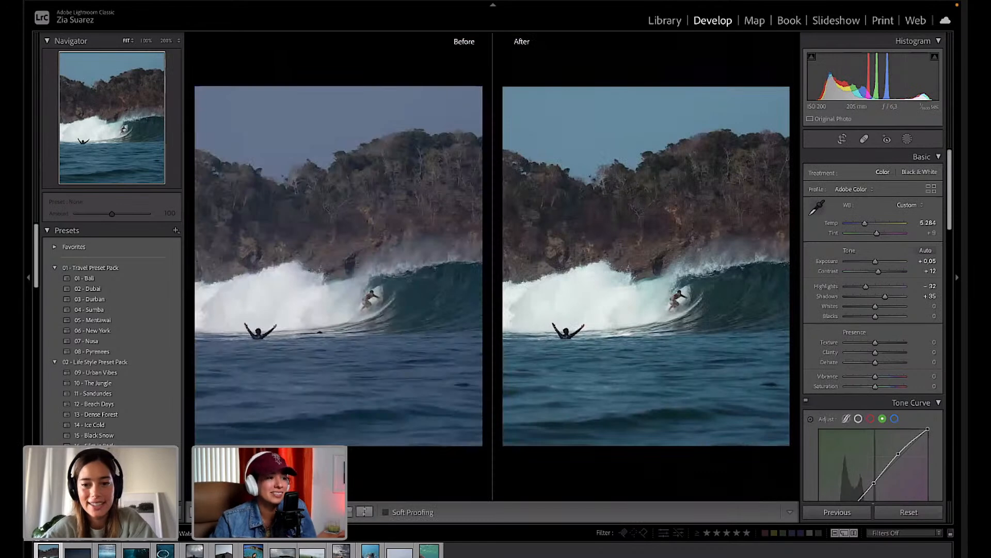
{"action": "key", "text": "shift+y"}
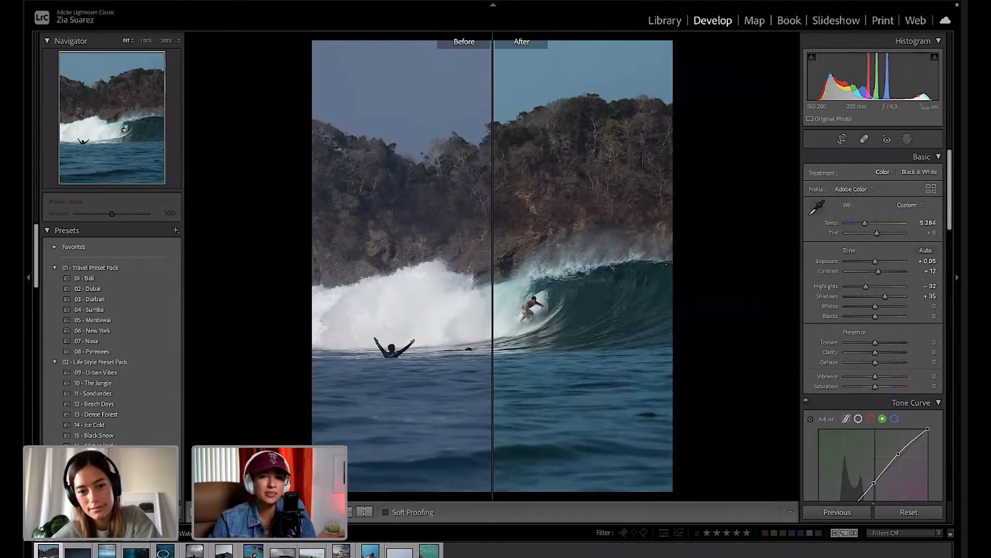
{"action": "key", "text": "alt+y"}
{"action": "key", "text": "shift+y"}
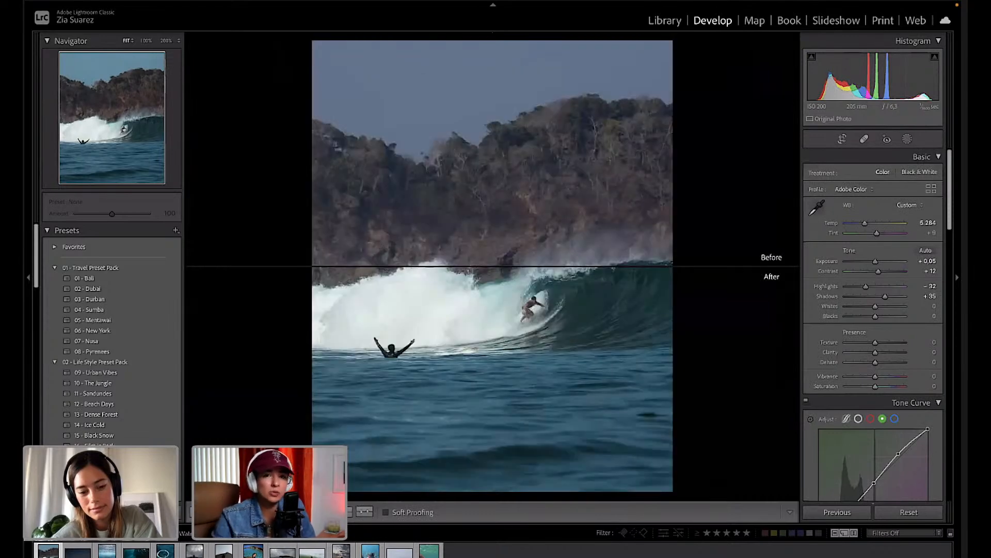
{"action": "key", "text": "y"}
{"action": "key", "text": "shift+y"}
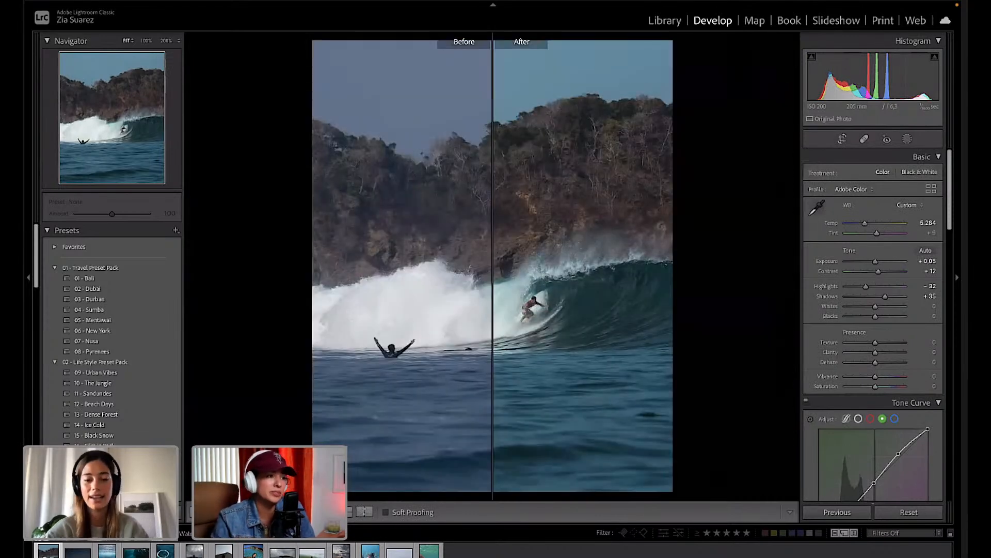
{"action": "key", "text": "d"}
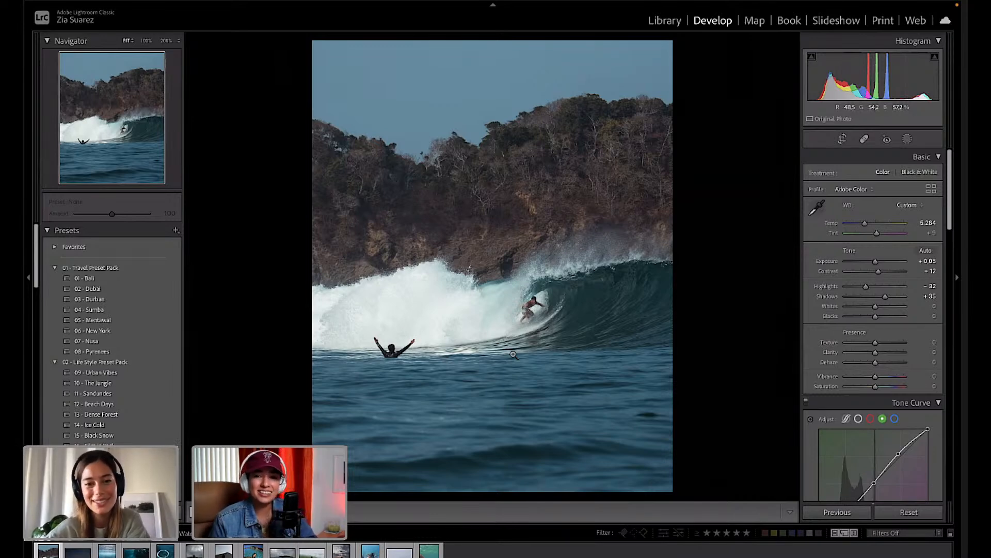
{"action": "key", "text": "Right"}
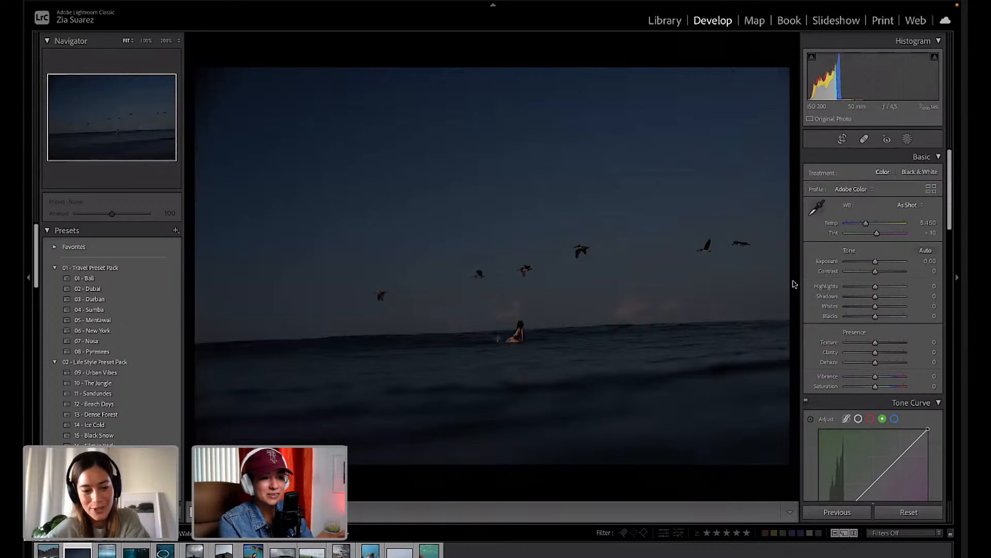
{"action": "left_click_drag", "start_coordinate": [875, 265], "coordinate": [883, 266]}
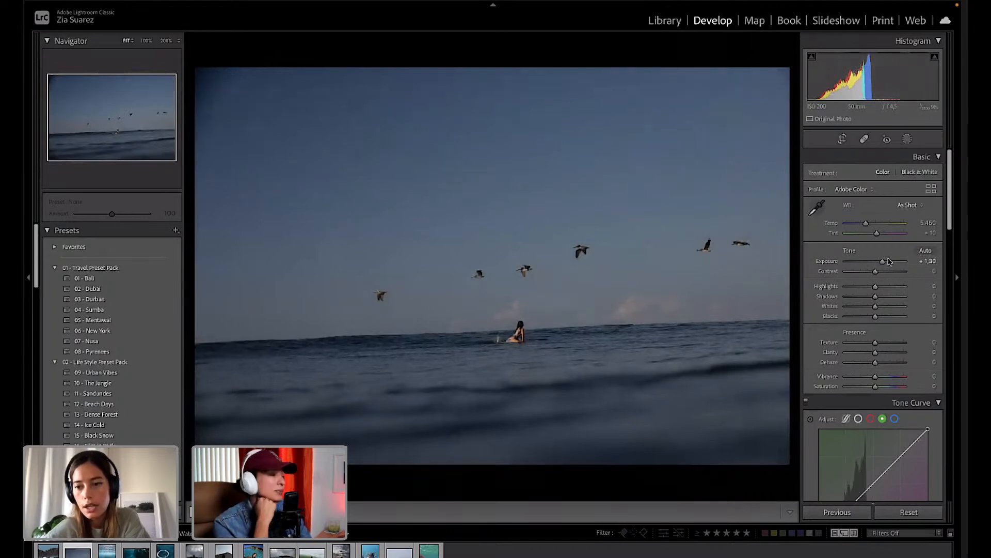
{"action": "left_click_drag", "start_coordinate": [883, 263], "coordinate": [882, 265]}
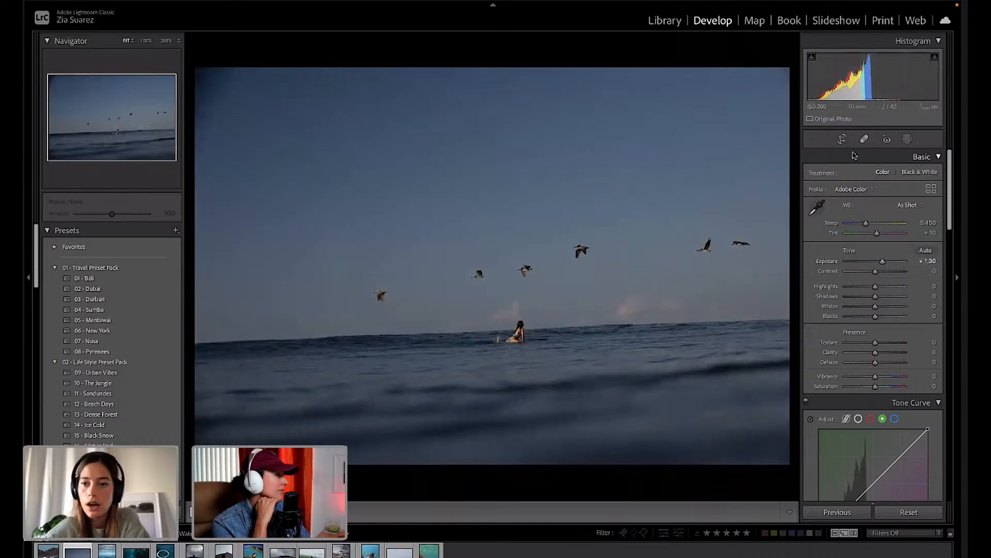
Rotate the crop about 2.24 degrees so the horizon sits level.
{"action": "left_click", "coordinate": [842, 139]}
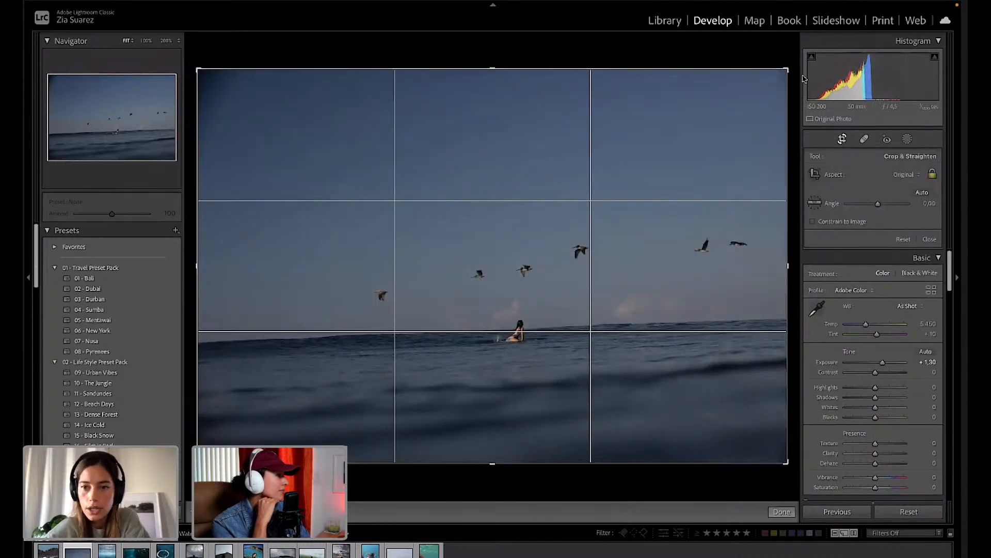
{"action": "mouse_move", "coordinate": [783, 54]}
{"action": "left_mouse_down"}
{"action": "mouse_move", "coordinate": [796, 64]}
{"action": "mouse_move", "coordinate": [792, 56]}
{"action": "mouse_move", "coordinate": [776, 66]}
{"action": "left_mouse_up"}
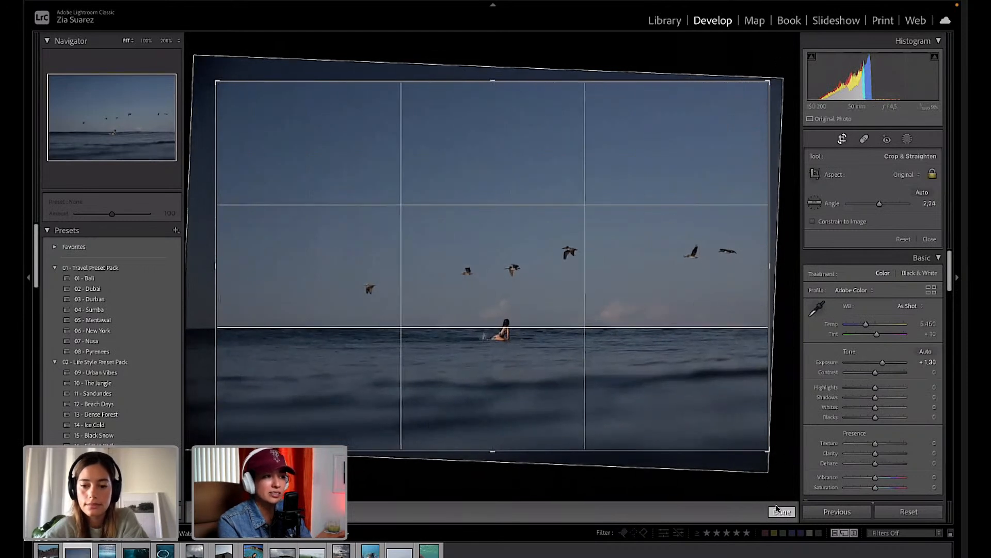
{"action": "left_click", "coordinate": [782, 511]}
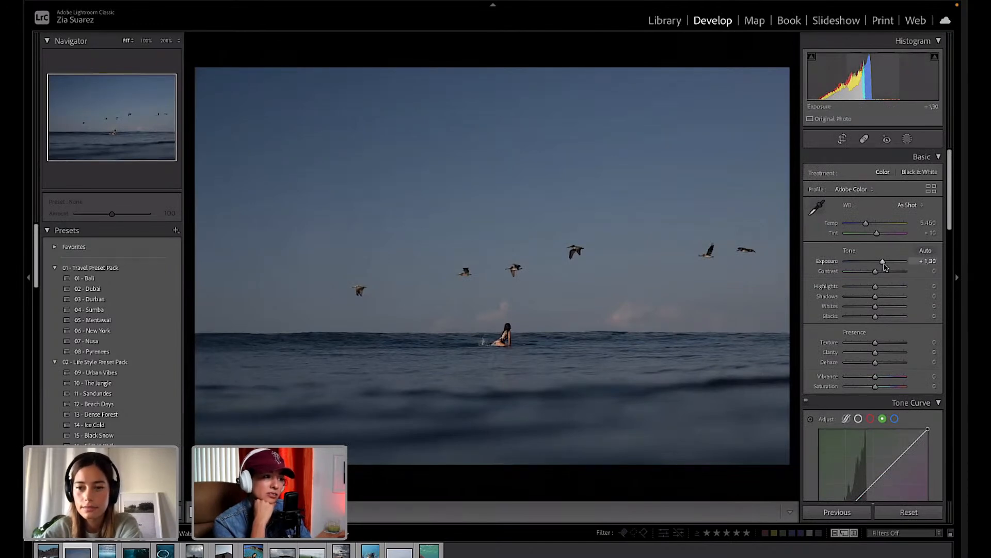
Keep Exposure at +1.30 with Highlights −27, Shadows +22 and Whites +7, then pick up Spot Removal.
{"action": "left_click_drag", "start_coordinate": [884, 264], "coordinate": [884, 264]}
{"action": "left_click_drag", "start_coordinate": [884, 266], "coordinate": [884, 265]}
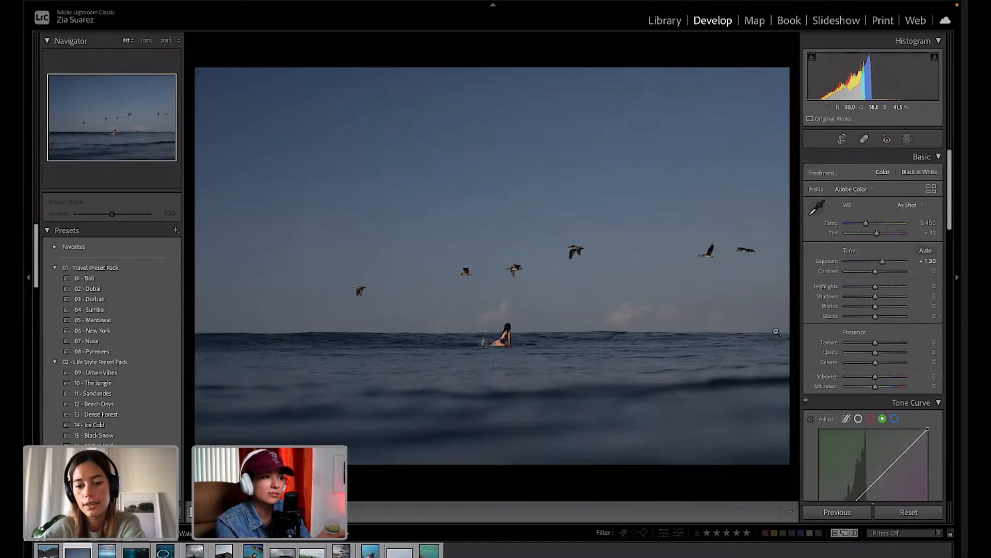
{"action": "mouse_move", "coordinate": [875, 297]}
{"action": "left_mouse_down"}
{"action": "mouse_move", "coordinate": [885, 298]}
{"action": "mouse_move", "coordinate": [859, 287]}
{"action": "left_mouse_up"}
{"action": "left_click", "coordinate": [644, 327]}
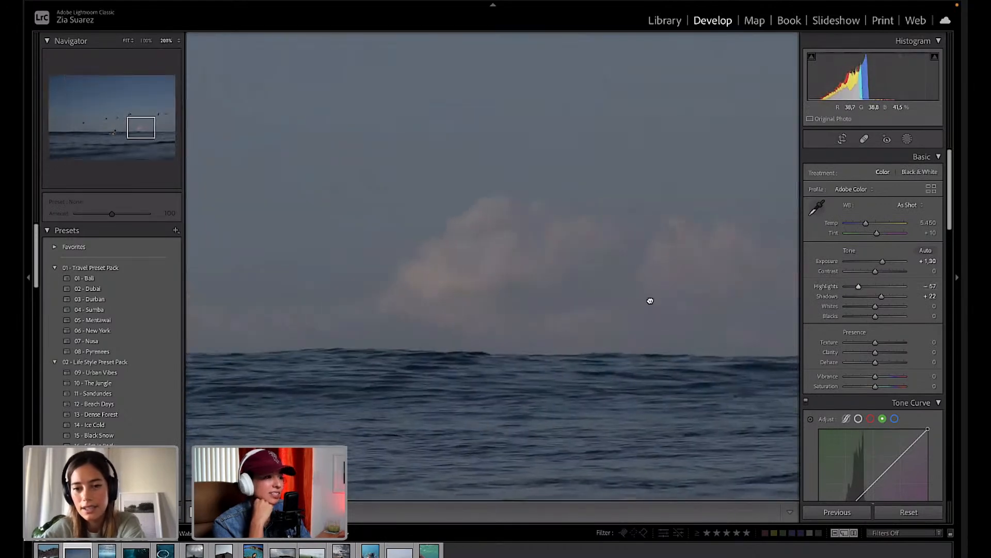
{"action": "left_click", "coordinate": [650, 302]}
{"action": "left_click_drag", "start_coordinate": [865, 308], "coordinate": [868, 287]}
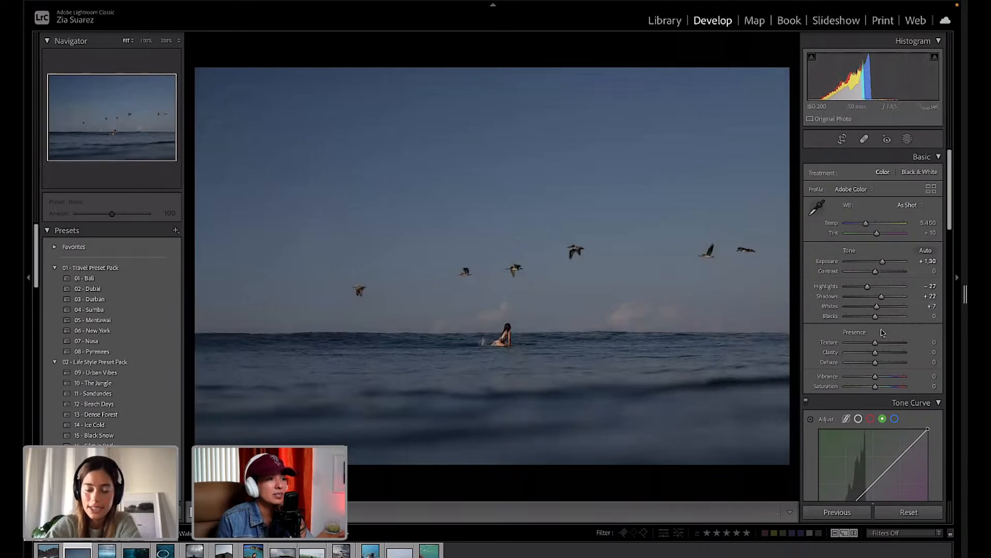
{"action": "scroll", "coordinate": [883, 332], "scroll_direction": "down", "scroll_amount": 3}
{"action": "scroll", "coordinate": [882, 333], "scroll_direction": "up", "scroll_amount": 1}
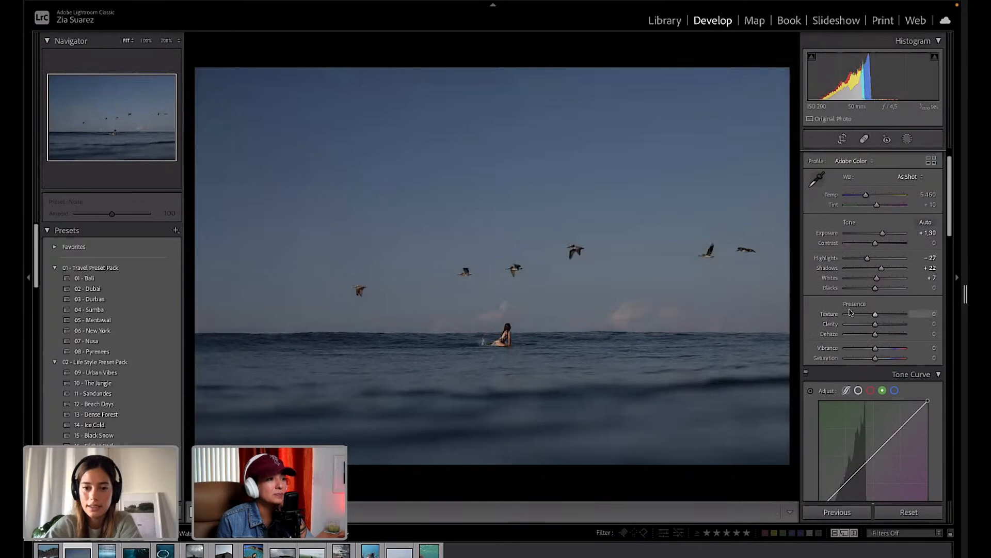
{"action": "scroll", "coordinate": [849, 314], "scroll_direction": "up", "scroll_amount": 1}
{"action": "scroll", "coordinate": [849, 313], "scroll_direction": "up", "scroll_amount": 1}
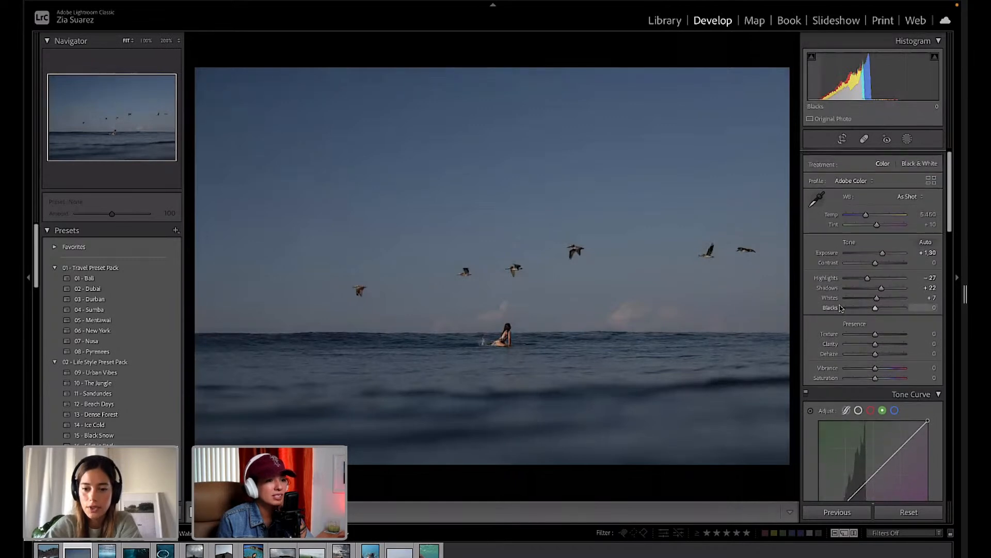
{"action": "left_click", "coordinate": [864, 140]}
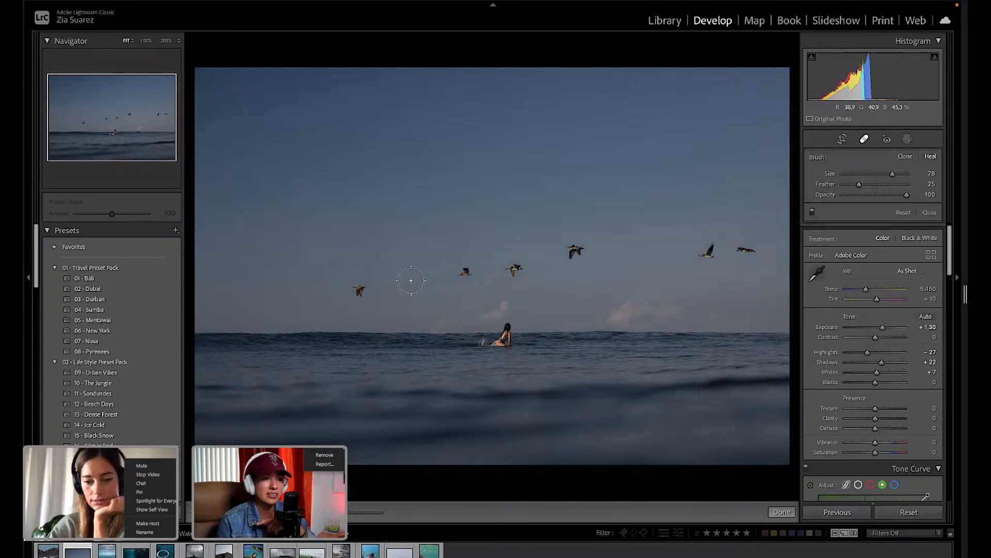
Clone a pelican into the sky gap left of centre using a heal spot.
{"action": "left_click", "coordinate": [410, 278]}
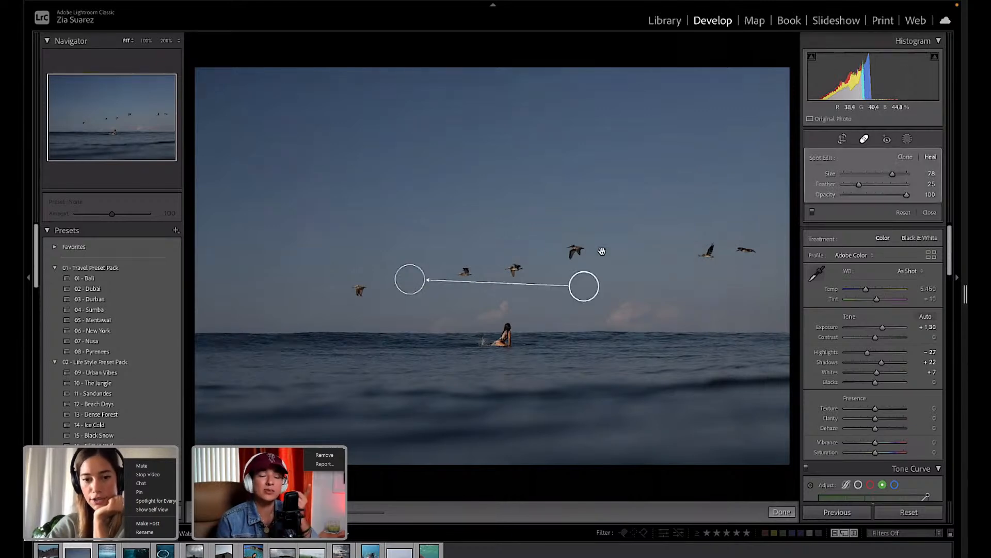
{"action": "mouse_move", "coordinate": [650, 277]}
{"action": "left_mouse_down"}
{"action": "mouse_move", "coordinate": [715, 244]}
{"action": "mouse_move", "coordinate": [699, 252]}
{"action": "left_mouse_up"}
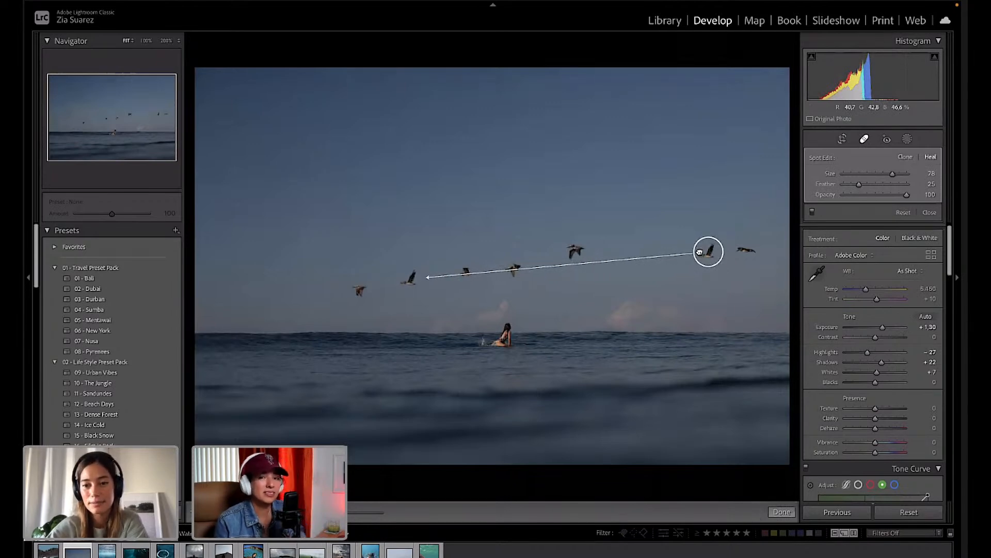
{"action": "left_click_drag", "start_coordinate": [698, 251], "coordinate": [700, 251]}
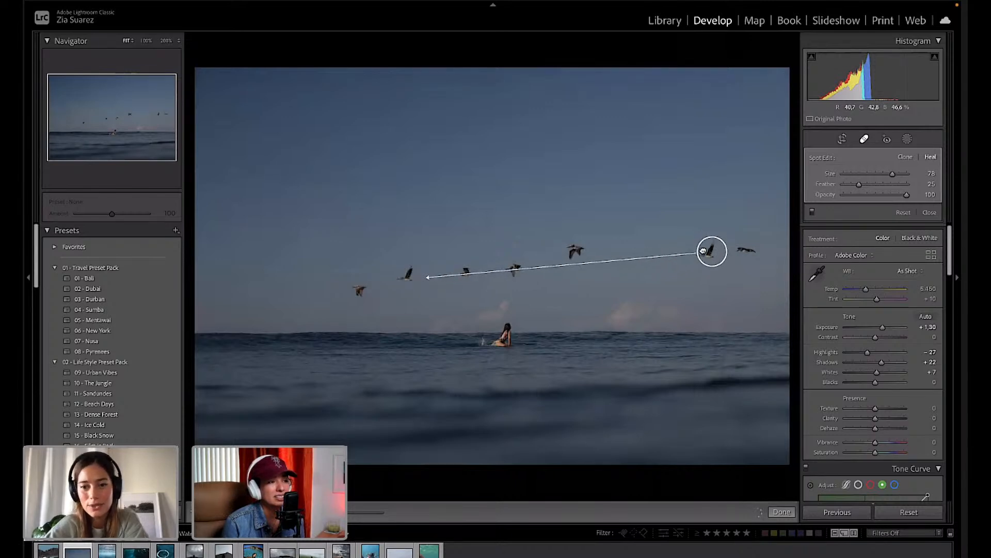
{"action": "mouse_move", "coordinate": [630, 359]}
{"action": "left_mouse_down"}
{"action": "mouse_move", "coordinate": [584, 385]}
{"action": "mouse_move", "coordinate": [648, 293]}
{"action": "mouse_move", "coordinate": [602, 273]}
{"action": "mouse_move", "coordinate": [641, 287]}
{"action": "mouse_move", "coordinate": [632, 284]}
{"action": "left_mouse_up"}
{"action": "left_click_drag", "start_coordinate": [706, 242], "coordinate": [699, 251]}
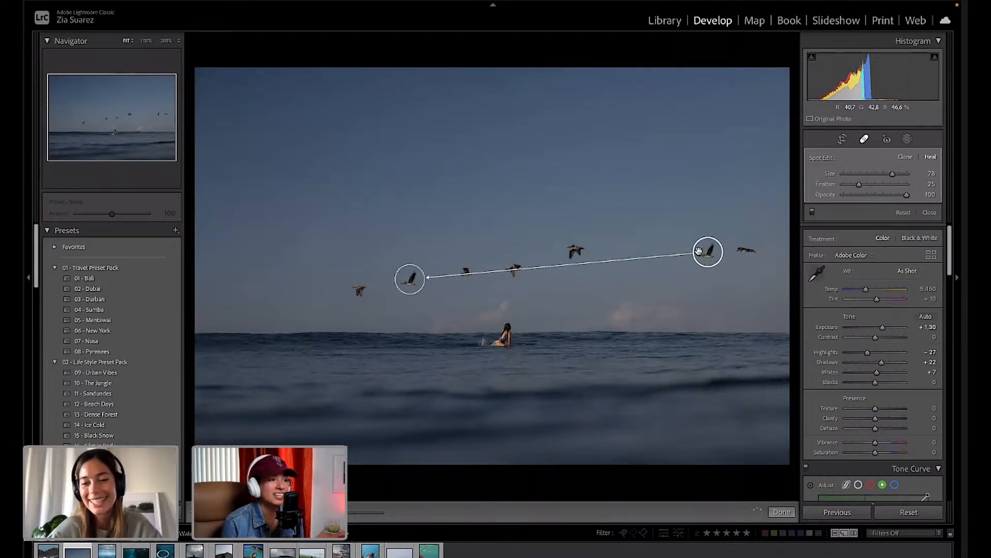
Move the far-right pelican closer to the flock with a second heal spot.
{"action": "left_click", "coordinate": [744, 250]}
{"action": "mouse_move", "coordinate": [743, 248]}
{"action": "left_mouse_down"}
{"action": "mouse_move", "coordinate": [652, 231]}
{"action": "mouse_move", "coordinate": [600, 250]}
{"action": "mouse_move", "coordinate": [620, 241]}
{"action": "left_mouse_up"}
{"action": "mouse_move", "coordinate": [671, 256]}
{"action": "left_mouse_down"}
{"action": "mouse_move", "coordinate": [759, 237]}
{"action": "mouse_move", "coordinate": [745, 248]}
{"action": "left_mouse_up"}
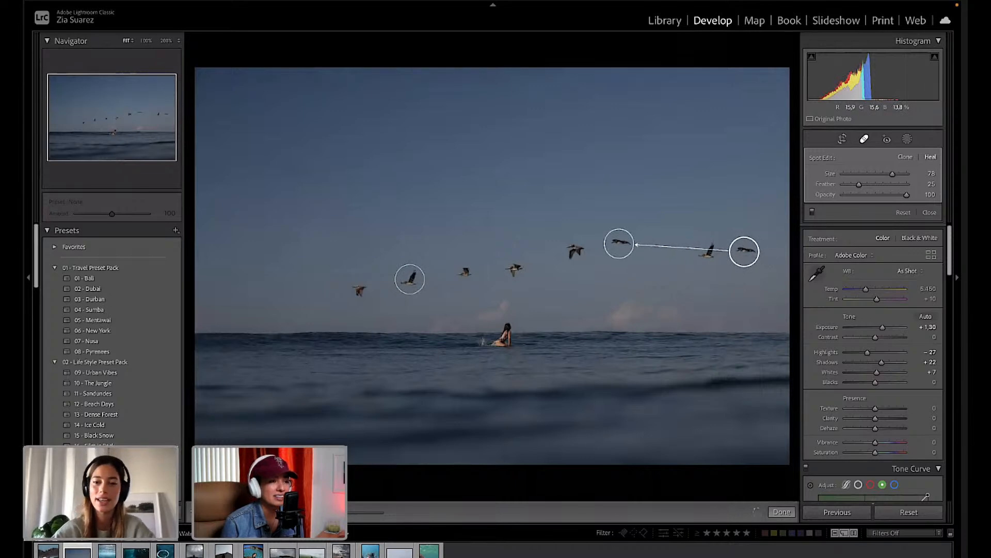
{"action": "left_click", "coordinate": [781, 512]}
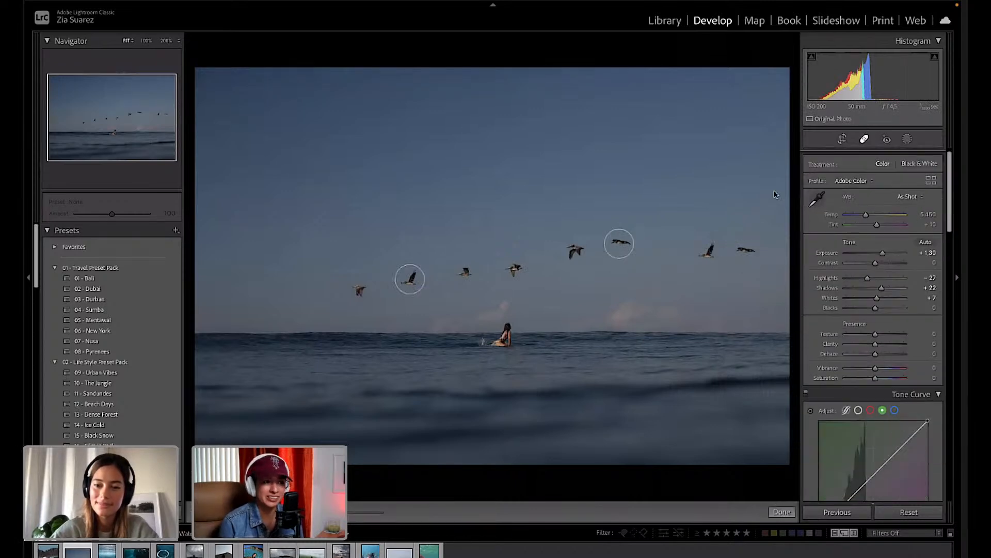
Paint out the two rightmost birds, filling them with sampled empty sky.
{"action": "key", "text": "q"}
{"action": "left_click_drag", "start_coordinate": [698, 253], "coordinate": [764, 252]}
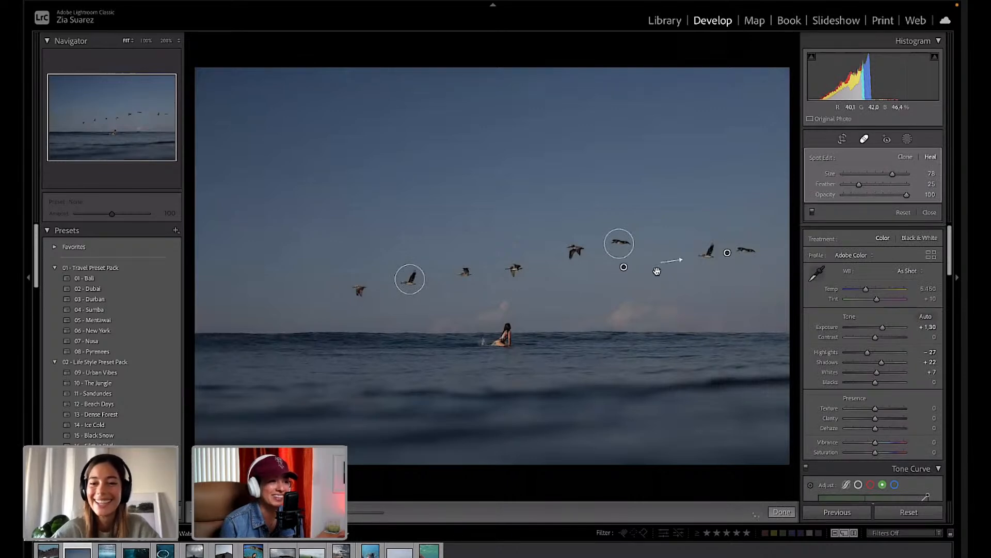
{"action": "mouse_move", "coordinate": [625, 266]}
{"action": "left_mouse_down"}
{"action": "mouse_move", "coordinate": [756, 206]}
{"action": "mouse_move", "coordinate": [730, 223]}
{"action": "left_mouse_up"}
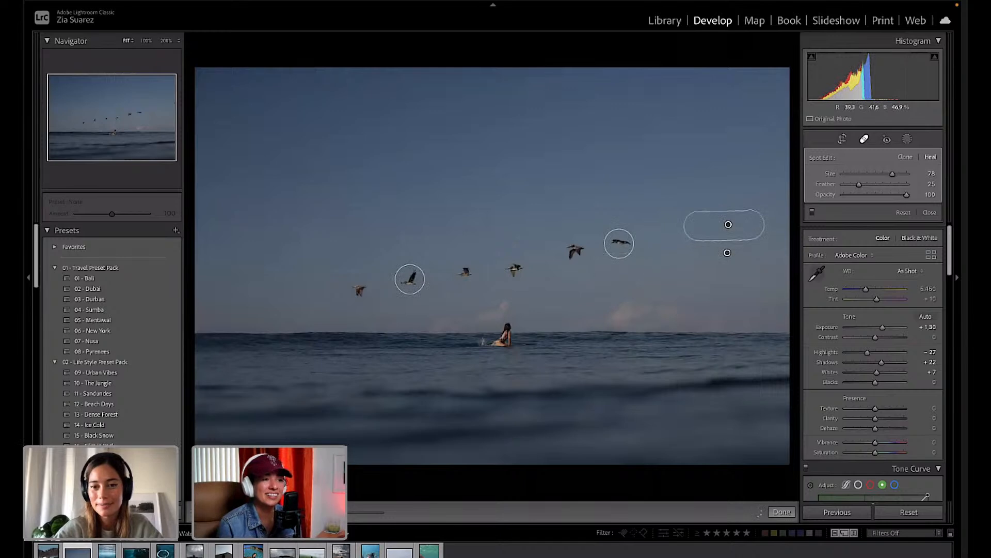
{"action": "key", "text": "q"}
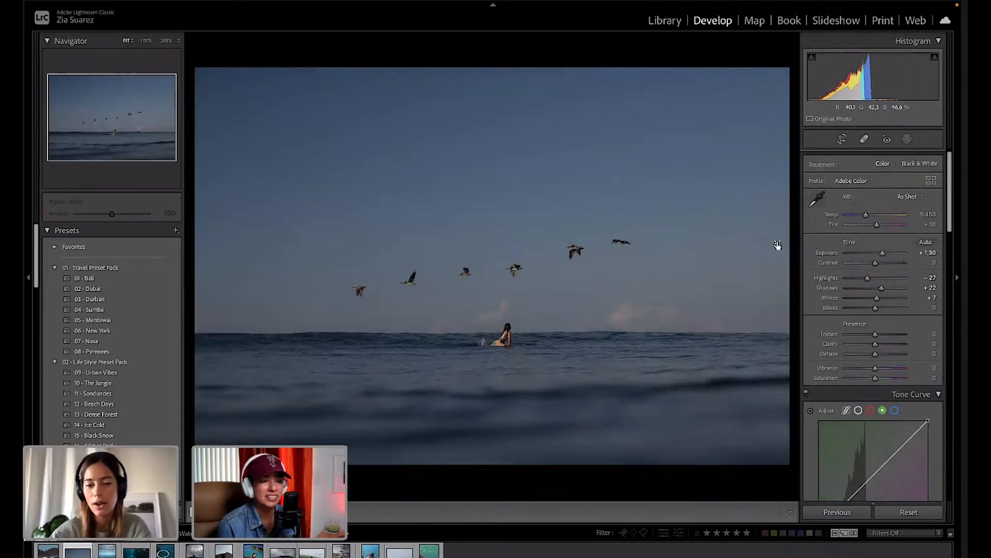
Bring up the HSL/Color Hue sliders, all still reading 0.
{"action": "scroll", "coordinate": [869, 305], "scroll_direction": "down", "scroll_amount": 2}
{"action": "scroll", "coordinate": [869, 305], "scroll_direction": "down", "scroll_amount": 1}
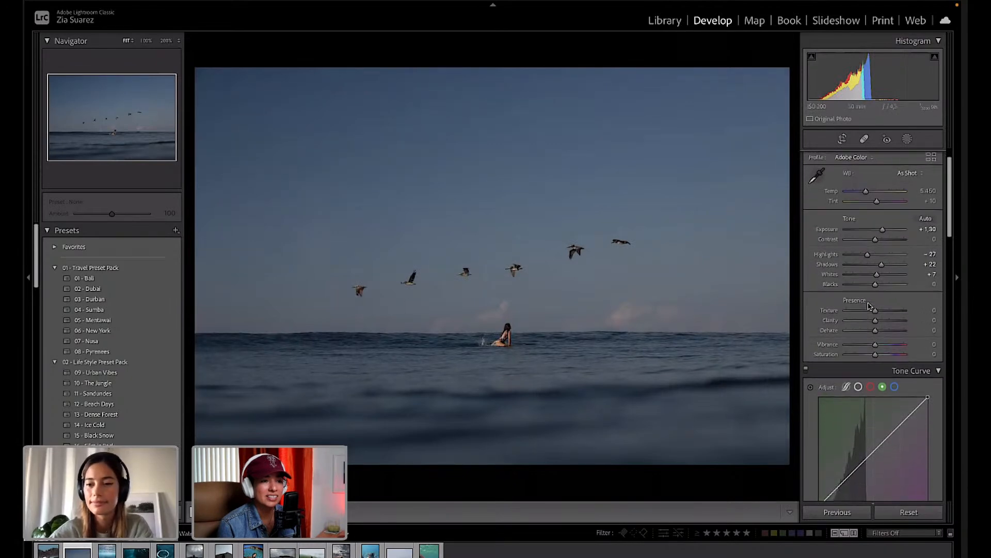
{"action": "scroll", "coordinate": [898, 293], "scroll_direction": "down", "scroll_amount": 4}
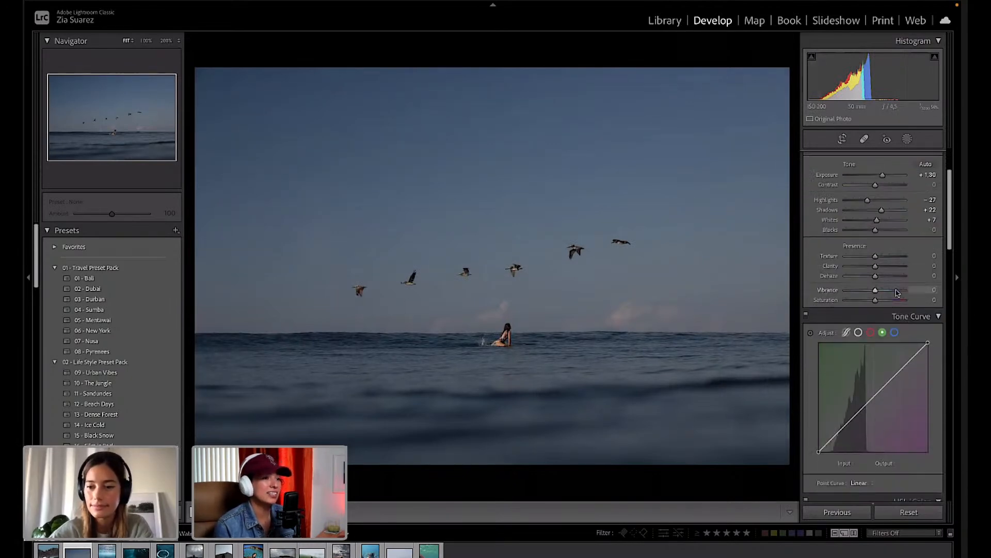
{"action": "scroll", "coordinate": [898, 292], "scroll_direction": "down", "scroll_amount": 6}
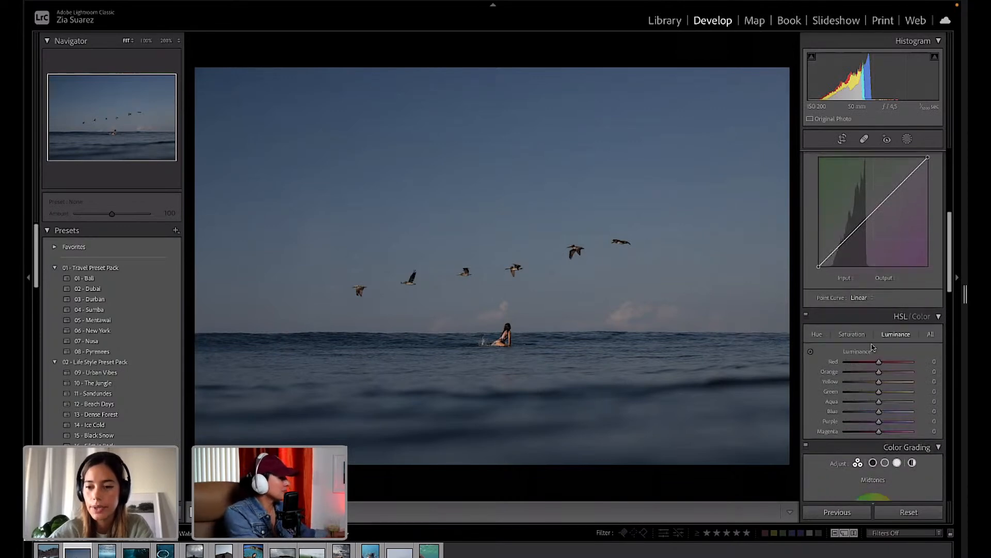
{"action": "left_click", "coordinate": [816, 336]}
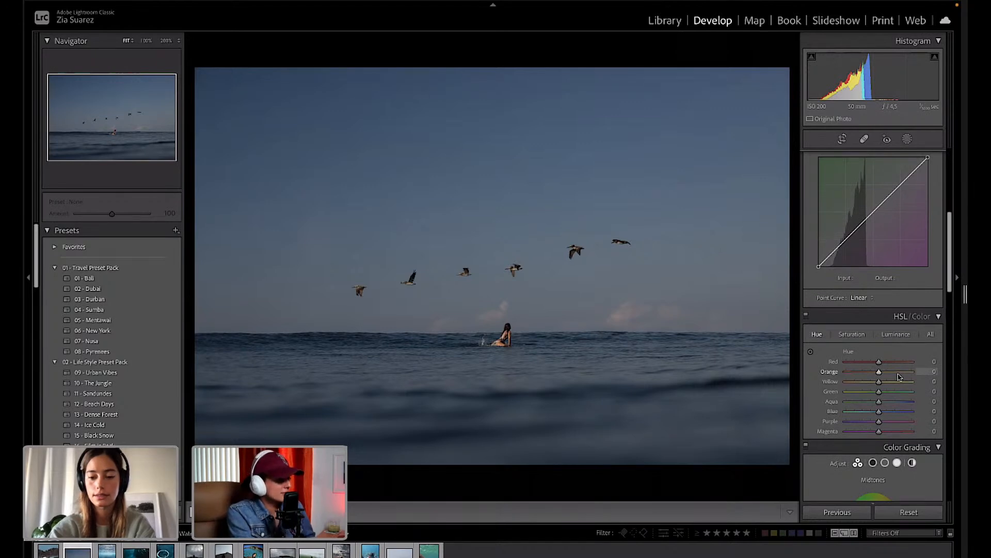
{"action": "key", "text": "XF86AudioRaiseVolume"}
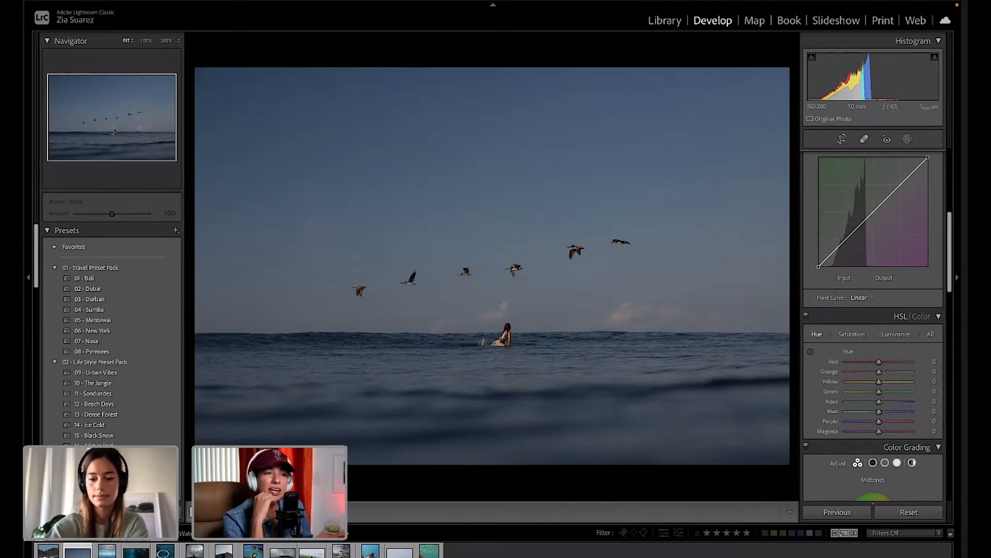
{"action": "key", "text": "XF86AudioRaiseVolume"}
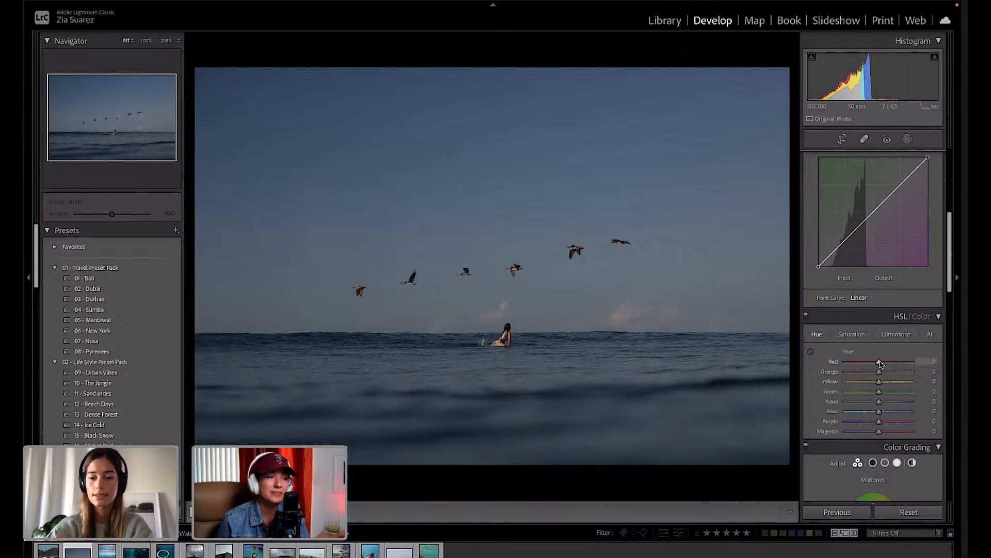
Set HSL hues to Red +12, Green +68, Aqua −35 and Blue −9 for a tealer sea.
{"action": "left_click_drag", "start_coordinate": [880, 363], "coordinate": [885, 364]}
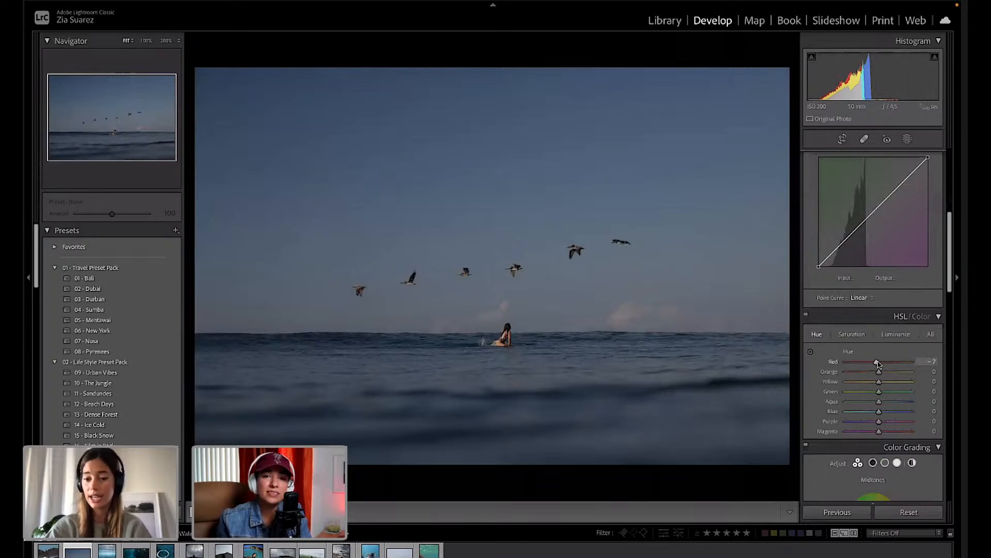
{"action": "left_click_drag", "start_coordinate": [877, 363], "coordinate": [899, 393]}
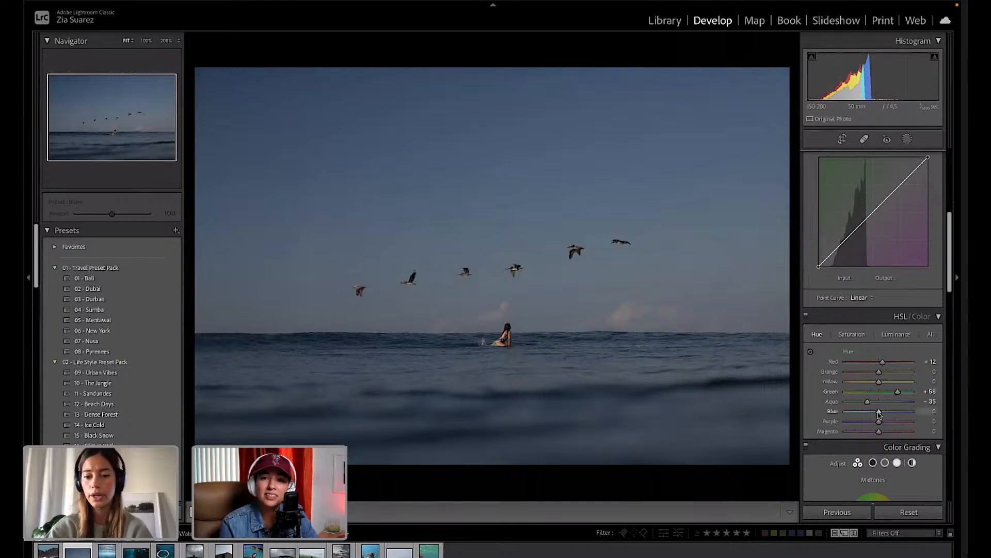
{"action": "left_click_drag", "start_coordinate": [879, 413], "coordinate": [876, 413]}
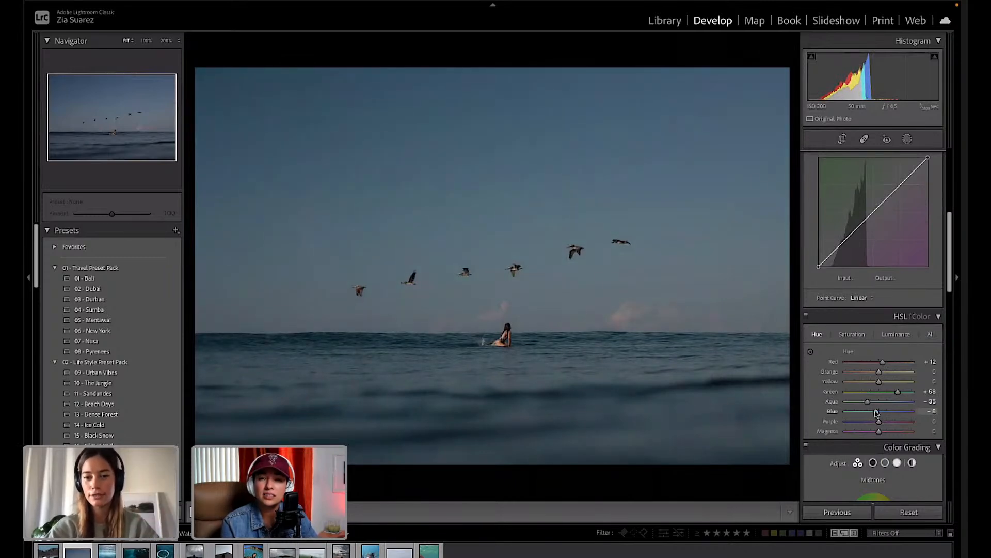
{"action": "left_click_drag", "start_coordinate": [876, 413], "coordinate": [876, 413]}
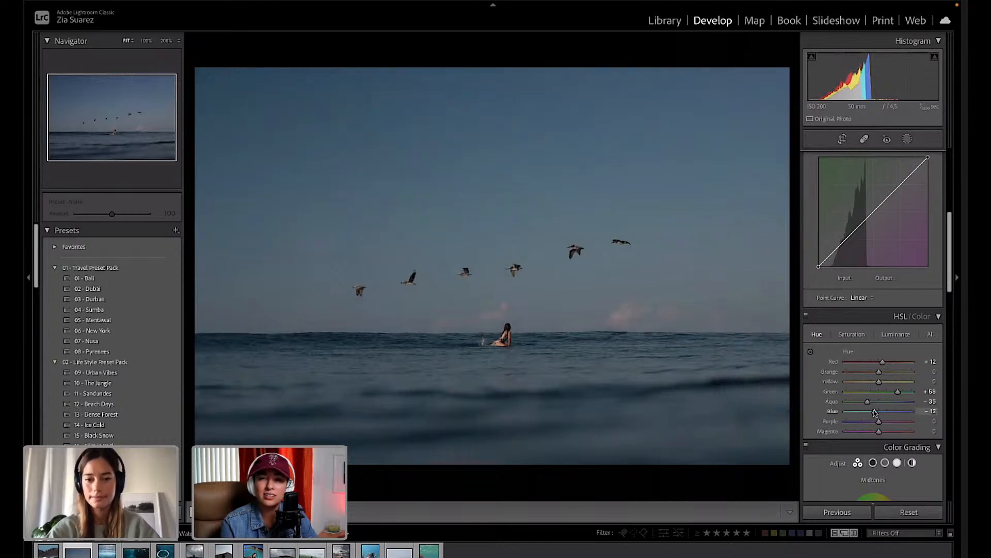
Undo a trial magenta hue shift, then set sky Blue/Purple saturation +38/+41 and luminance −12/−17.
{"action": "left_click", "coordinate": [810, 352]}
{"action": "left_click_drag", "start_coordinate": [621, 321], "coordinate": [622, 284]}
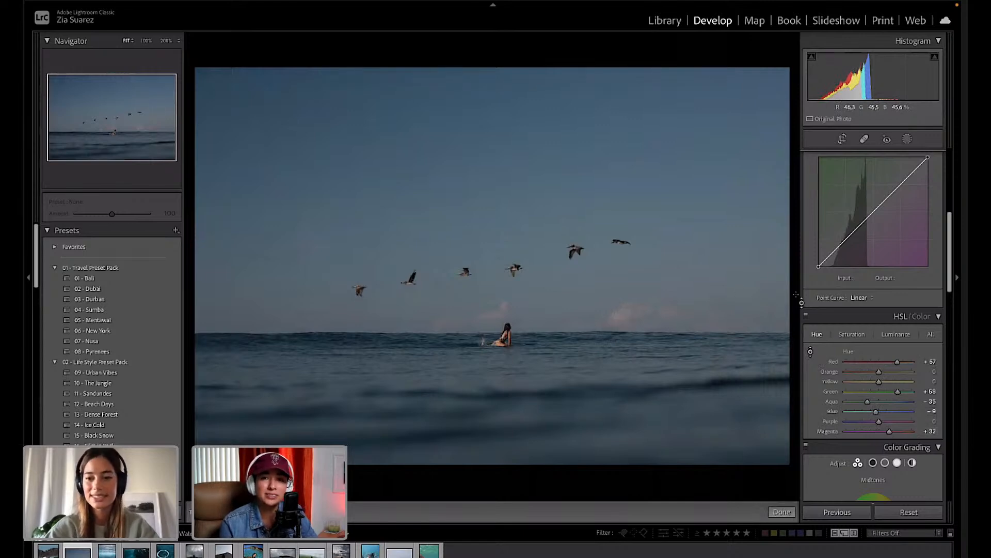
{"action": "key", "text": "ctrl+z"}
{"action": "left_click", "coordinate": [850, 334]}
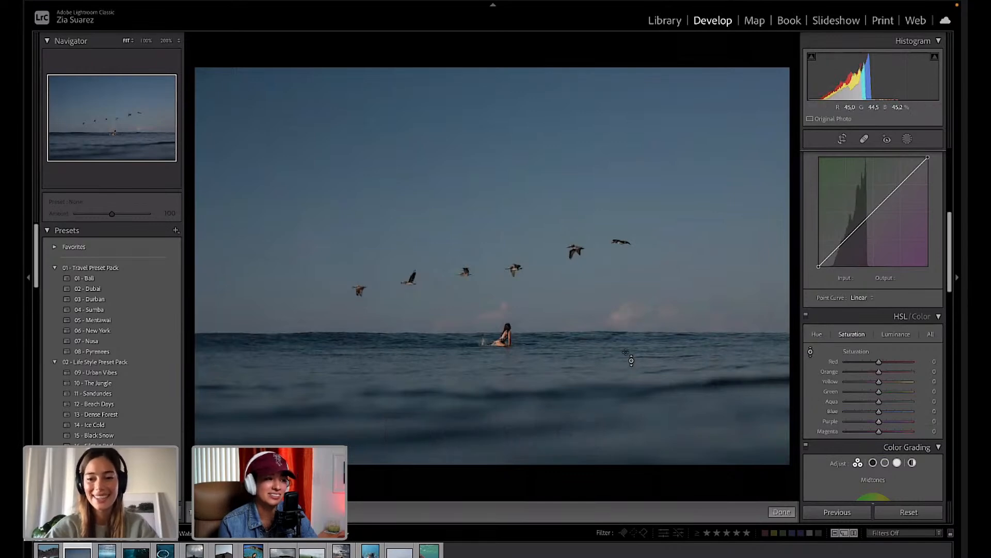
{"action": "left_click_drag", "start_coordinate": [625, 310], "coordinate": [624, 273]}
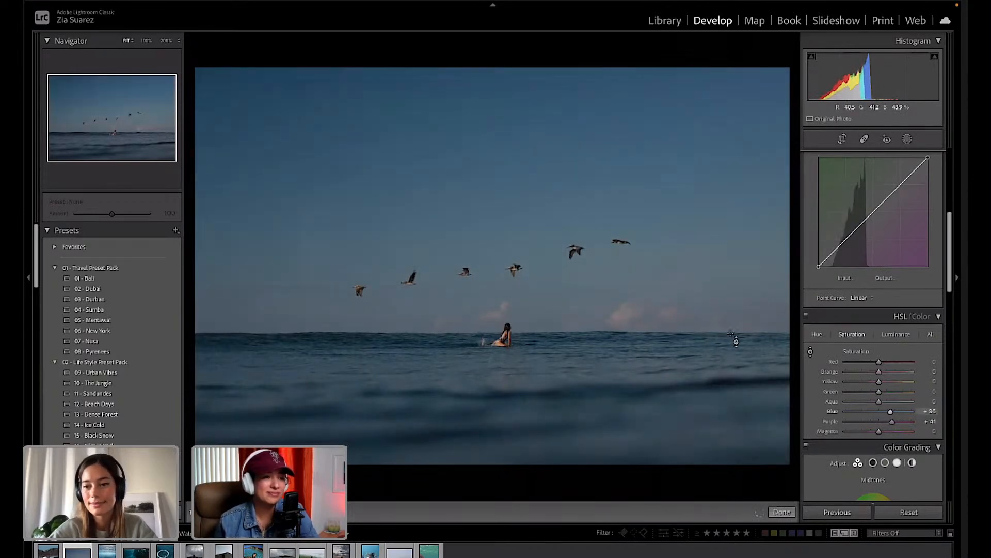
{"action": "left_click", "coordinate": [894, 335]}
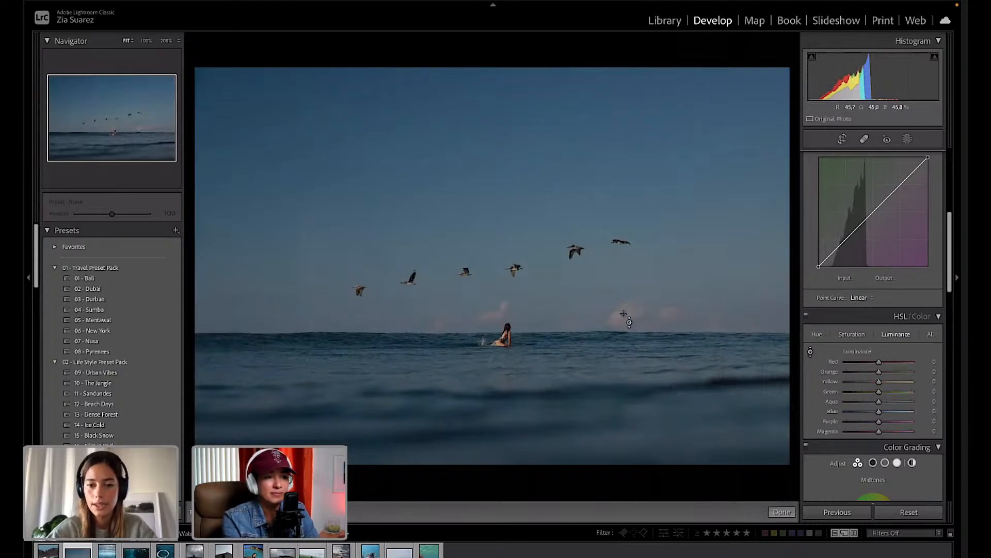
{"action": "mouse_move", "coordinate": [633, 328]}
{"action": "left_mouse_down"}
{"action": "mouse_move", "coordinate": [633, 351]}
{"action": "mouse_move", "coordinate": [631, 325]}
{"action": "left_mouse_up"}
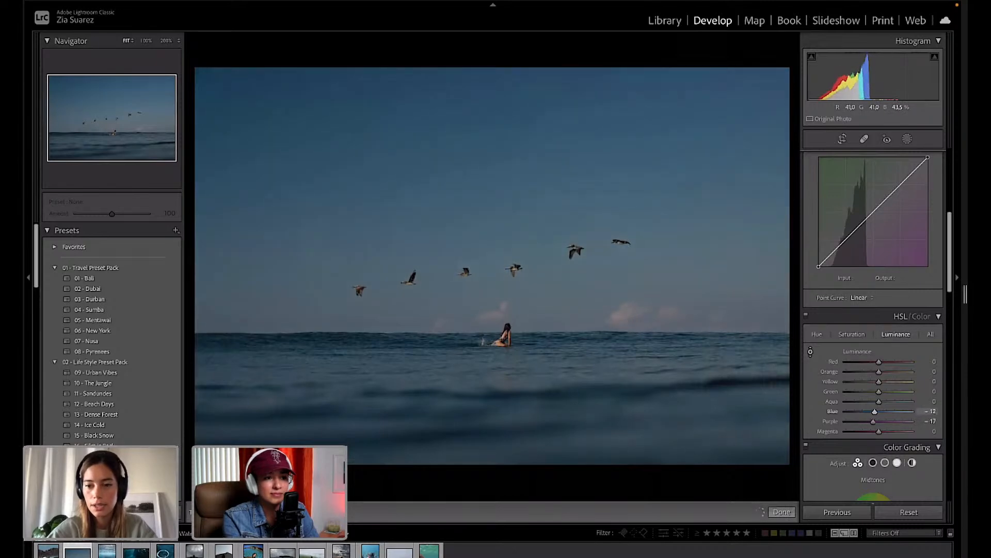
Undo the luminance shift so Blue and Purple luminance return to 0.
{"action": "key", "text": "ctrl+z"}
{"action": "key", "text": "Escape"}
{"action": "scroll", "coordinate": [839, 424], "scroll_direction": "down", "scroll_amount": 1}
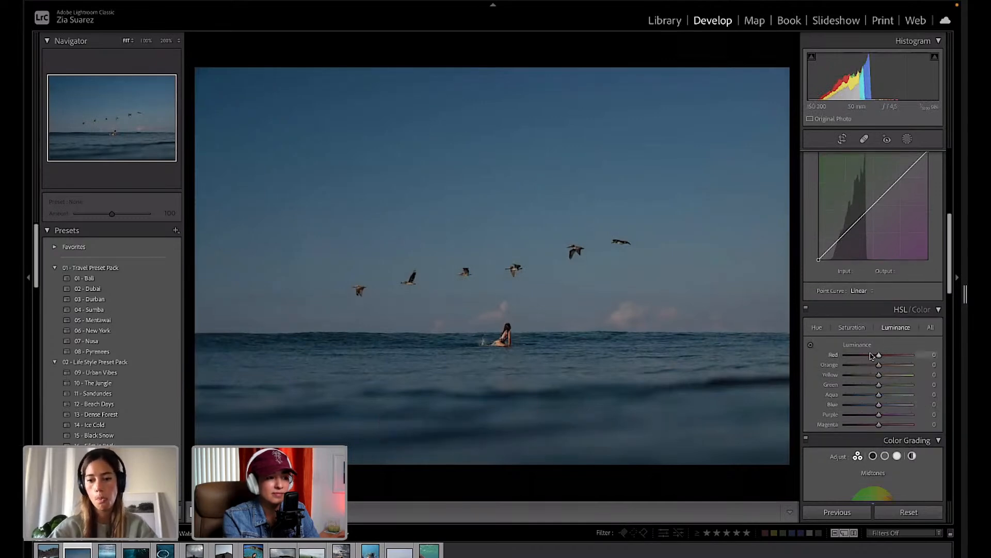
{"action": "scroll", "coordinate": [877, 369], "scroll_direction": "down", "scroll_amount": 3}
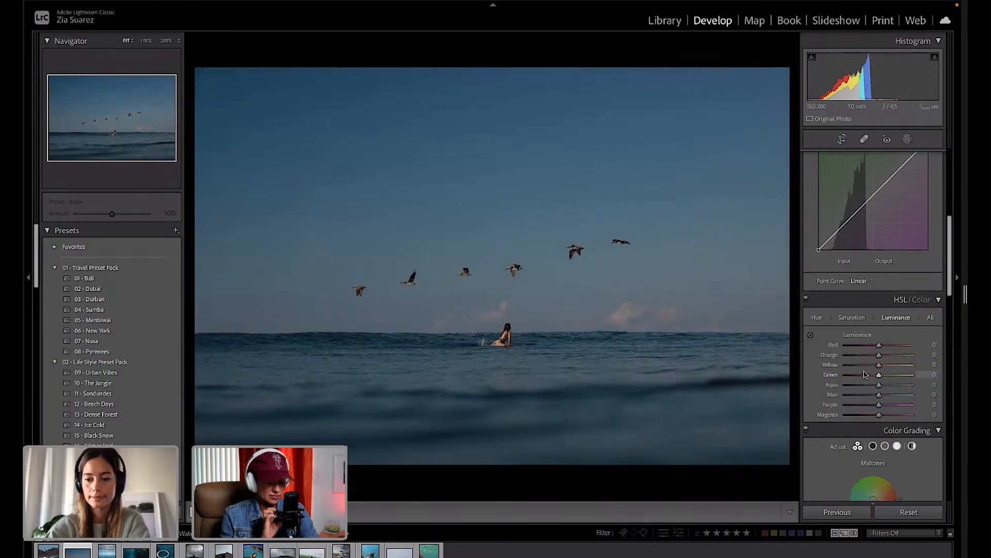
Tint the midtones toward teal-blue and give the shadows a cool blue grade (hue 199, saturation 7).
{"action": "scroll", "coordinate": [880, 377], "scroll_direction": "down", "scroll_amount": 3}
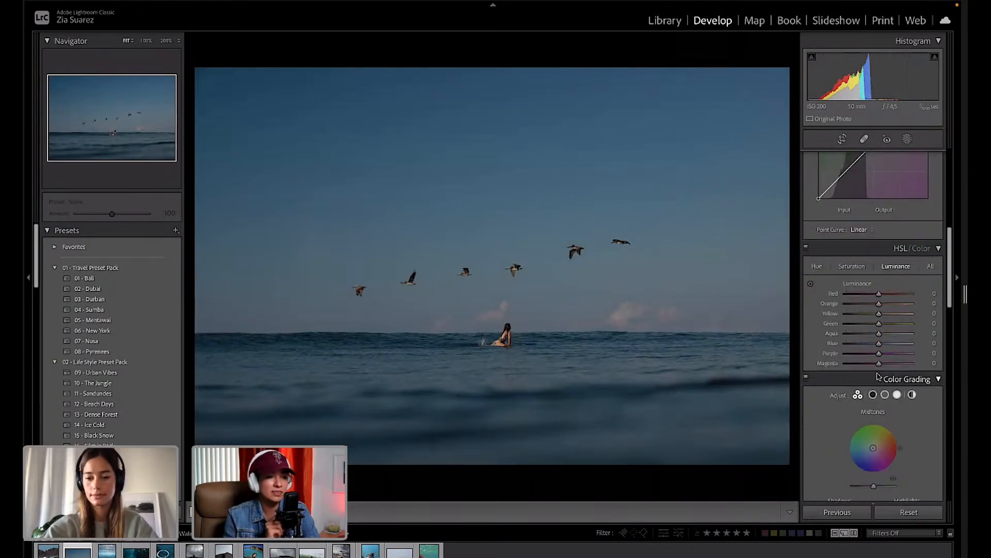
{"action": "scroll", "coordinate": [876, 384], "scroll_direction": "down", "scroll_amount": 5}
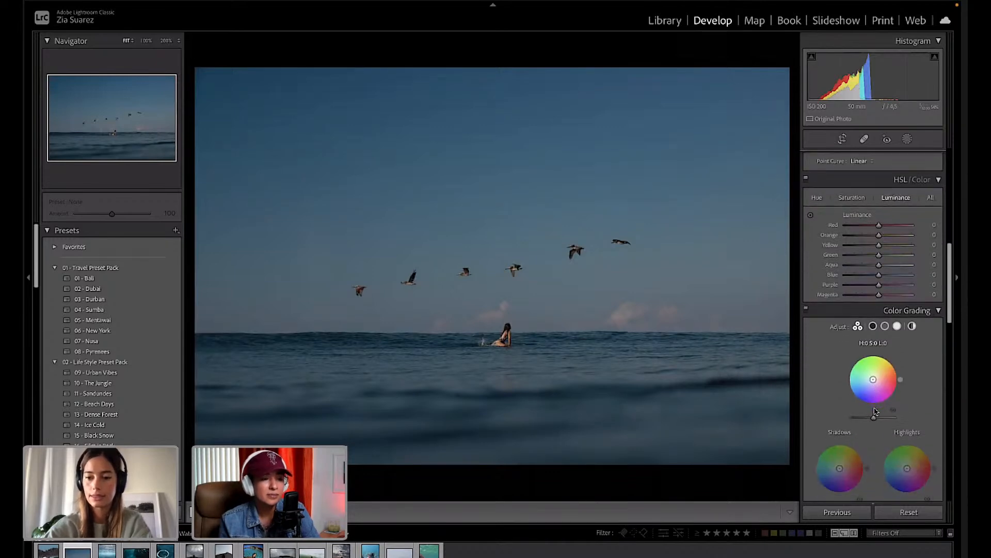
{"action": "left_click_drag", "start_coordinate": [873, 380], "coordinate": [872, 380]}
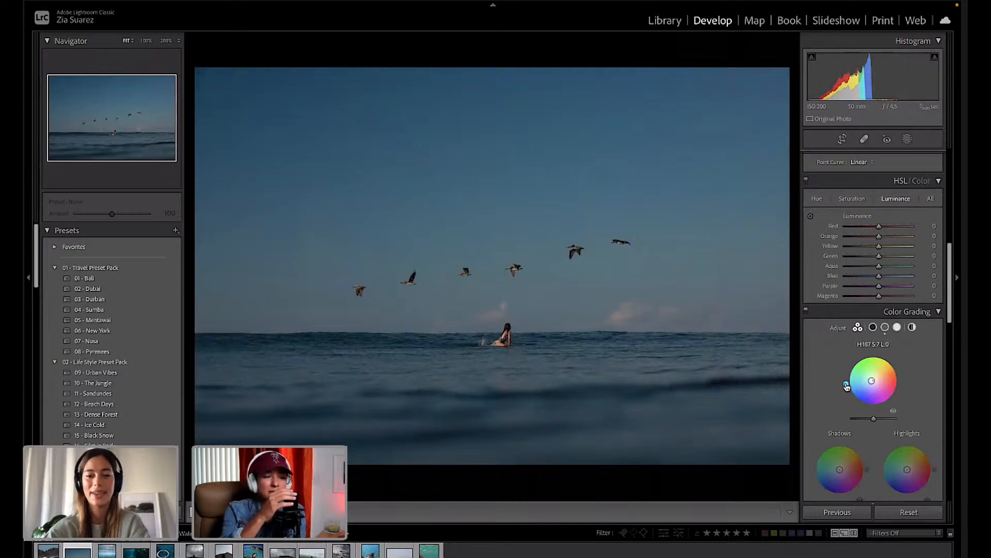
{"action": "left_click_drag", "start_coordinate": [871, 381], "coordinate": [872, 381]}
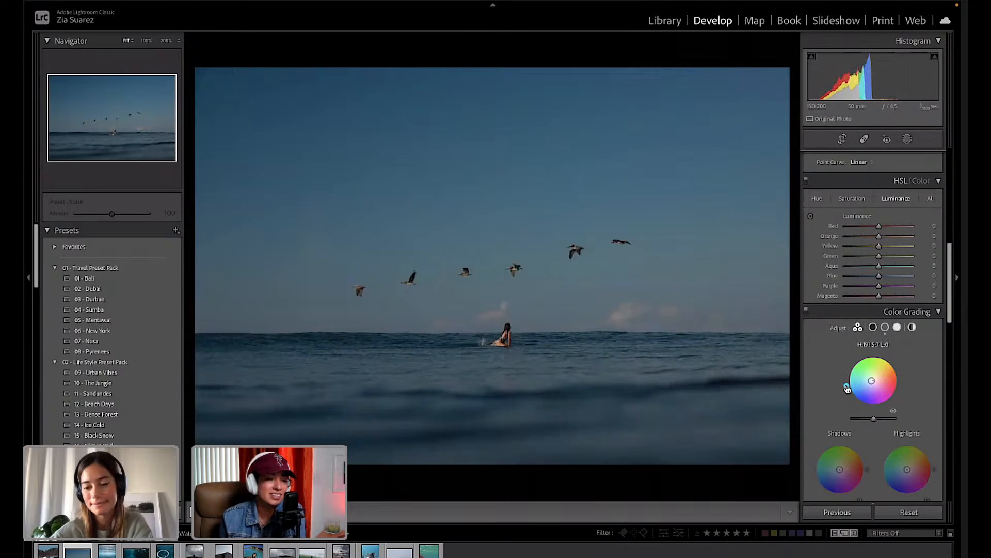
{"action": "left_click_drag", "start_coordinate": [841, 442], "coordinate": [813, 467]}
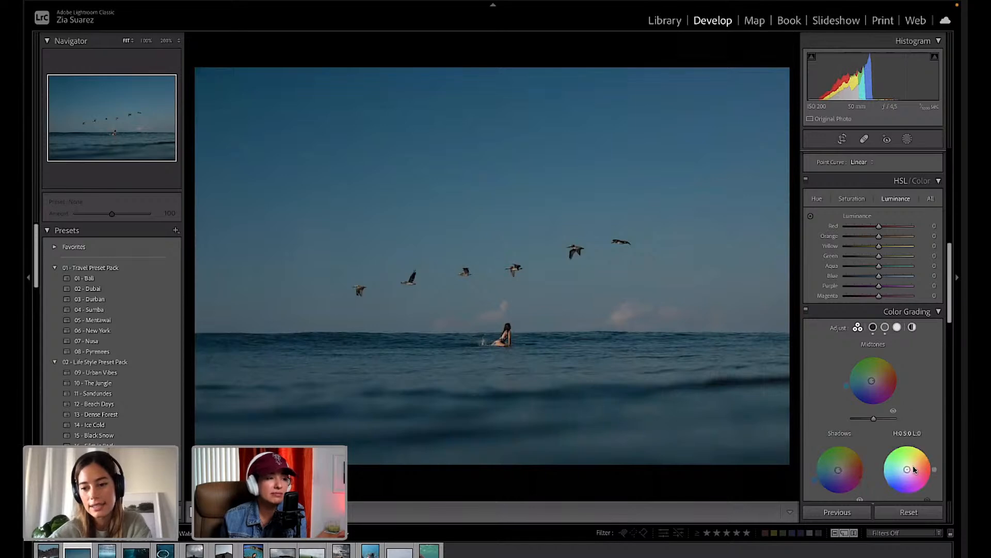
Shift the shadows grade toward blue, then try a highlights tint and remove it again.
{"action": "mouse_move", "coordinate": [815, 480]}
{"action": "left_mouse_down"}
{"action": "mouse_move", "coordinate": [815, 457]}
{"action": "mouse_move", "coordinate": [824, 492]}
{"action": "mouse_move", "coordinate": [819, 487]}
{"action": "left_mouse_up"}
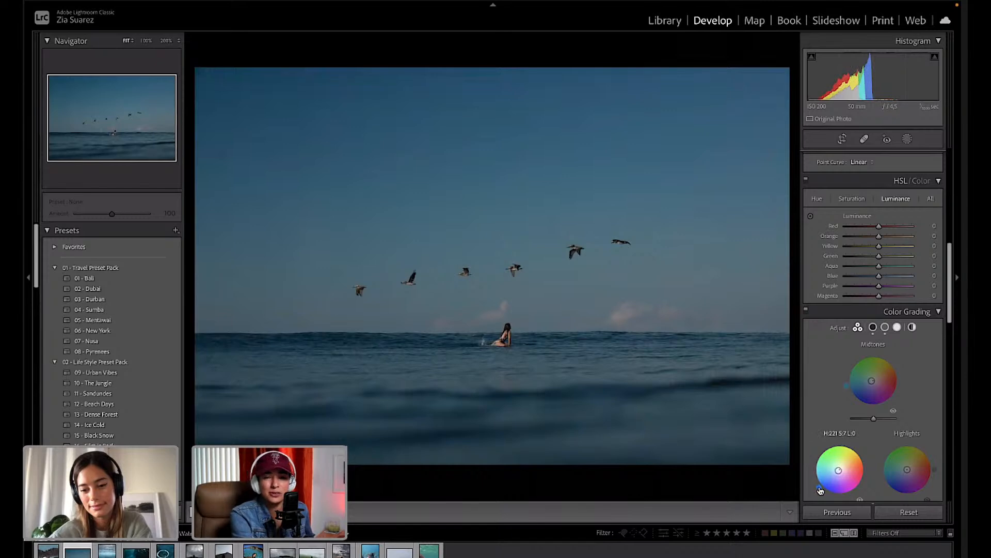
{"action": "mouse_move", "coordinate": [908, 469]}
{"action": "left_mouse_down"}
{"action": "mouse_move", "coordinate": [910, 442]}
{"action": "mouse_move", "coordinate": [925, 449]}
{"action": "mouse_move", "coordinate": [933, 478]}
{"action": "mouse_move", "coordinate": [884, 484]}
{"action": "mouse_move", "coordinate": [885, 454]}
{"action": "left_mouse_up"}
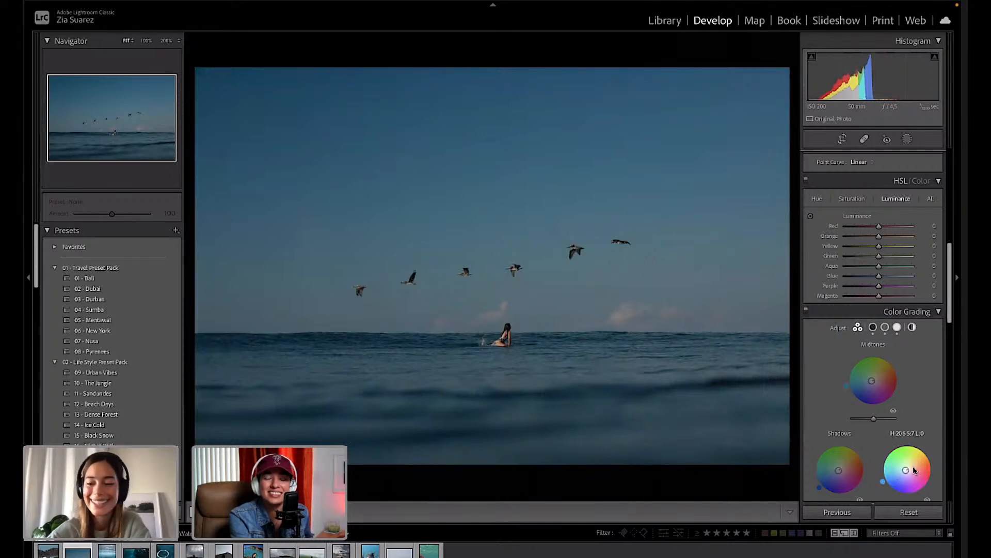
{"action": "left_click_drag", "start_coordinate": [908, 473], "coordinate": [887, 451]}
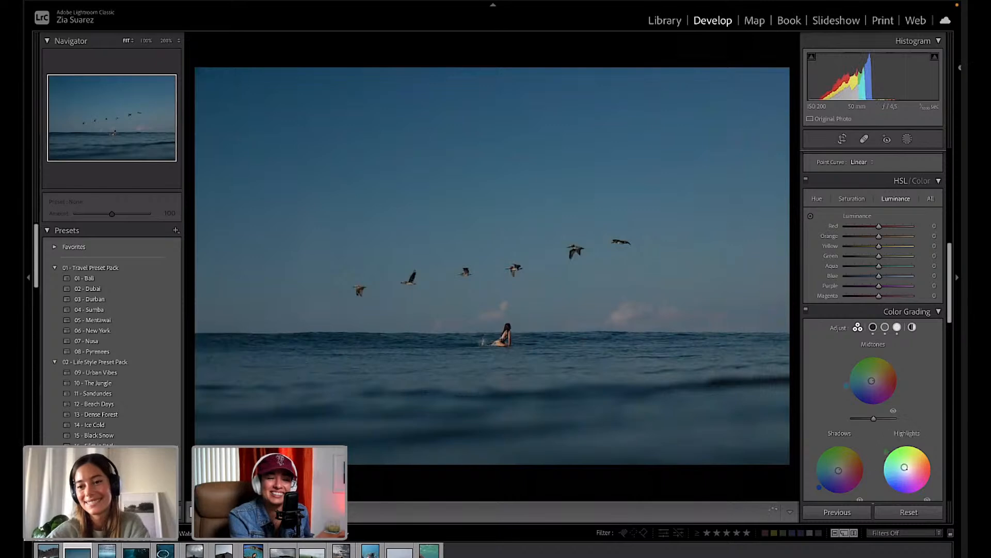
Desaturate the sky's Aqua and Blue with the HSL Saturation targeted adjustment tool.
{"action": "left_click", "coordinate": [852, 199]}
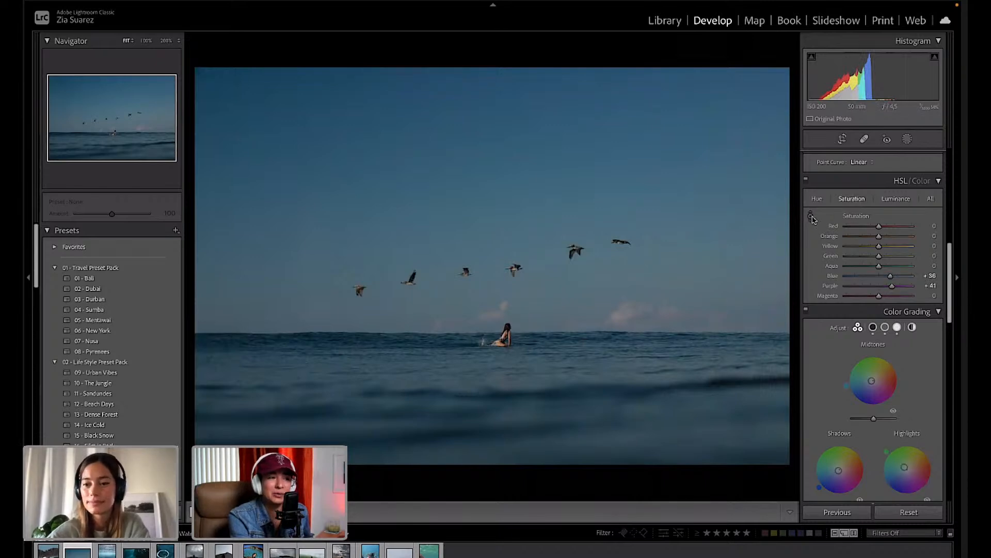
{"action": "left_click", "coordinate": [811, 217]}
{"action": "mouse_move", "coordinate": [686, 222]}
{"action": "left_mouse_down"}
{"action": "mouse_move", "coordinate": [686, 258]}
{"action": "mouse_move", "coordinate": [686, 233]}
{"action": "left_mouse_up"}
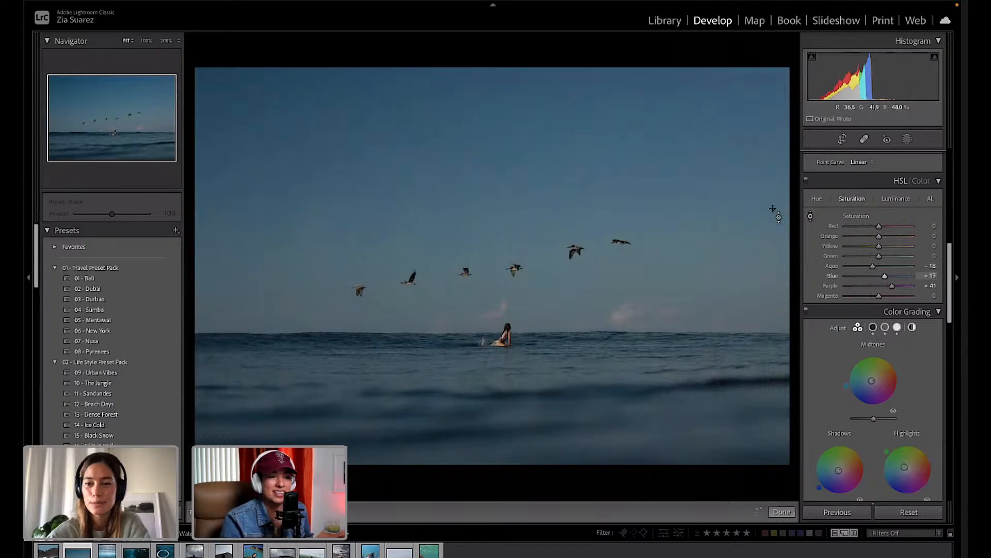
Shift the sky's hues with the HSL Hue targeted tool to Aqua −39 and Blue −13.
{"action": "left_click", "coordinate": [817, 200]}
{"action": "left_click", "coordinate": [810, 218]}
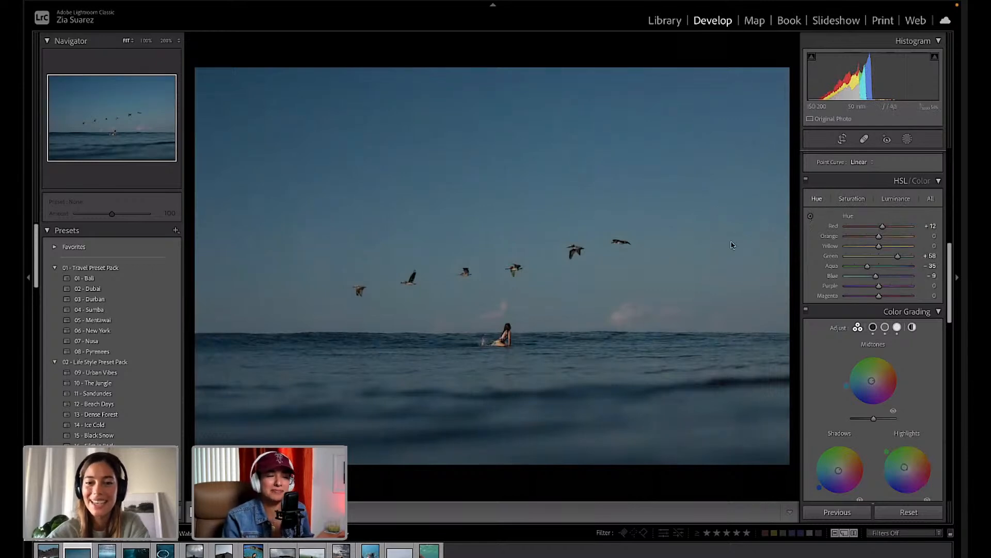
{"action": "left_click", "coordinate": [811, 219]}
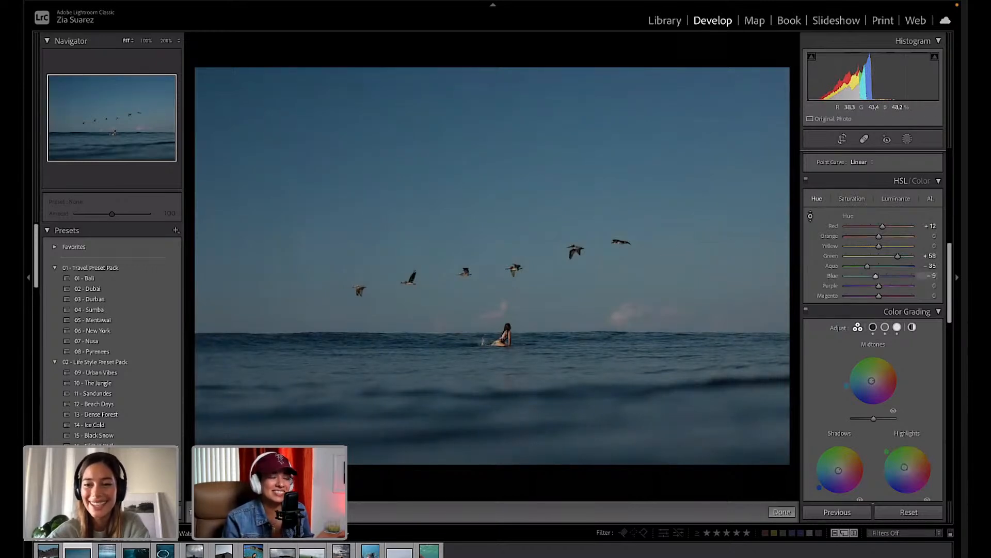
{"action": "left_click_drag", "start_coordinate": [748, 241], "coordinate": [778, 236]}
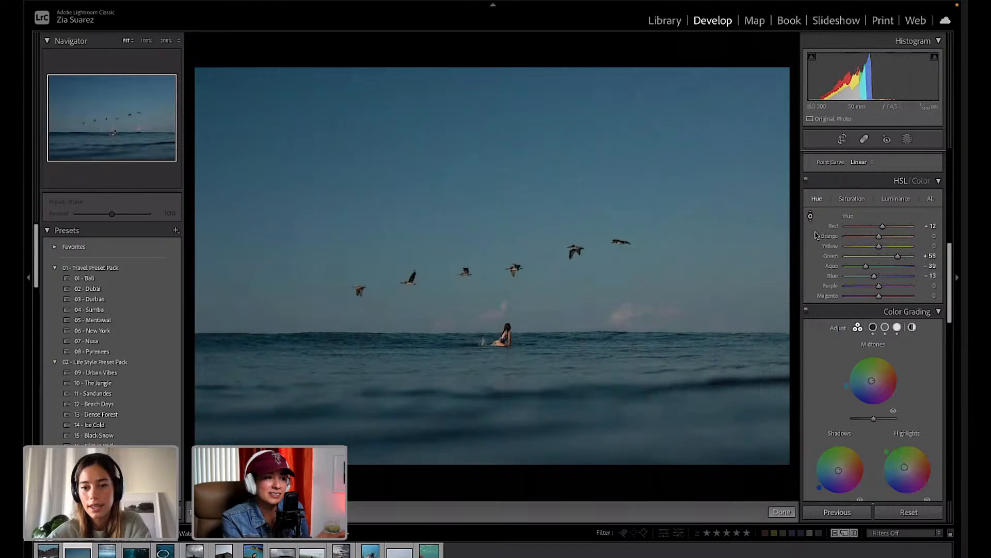
{"action": "scroll", "coordinate": [816, 235], "scroll_direction": "up", "scroll_amount": 5}
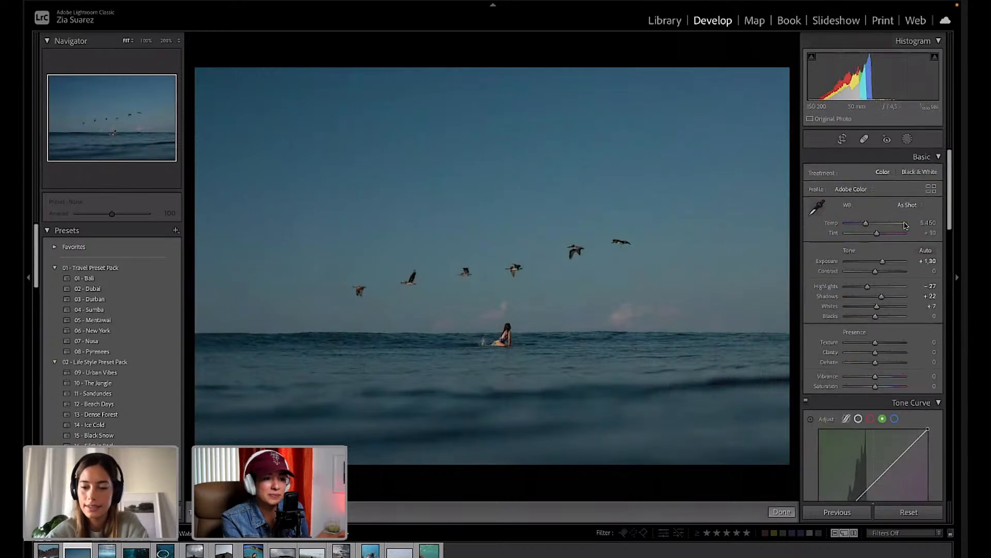
Set Shadows +33, Highlights −59, Exposure +1.35 and a warmer Custom Temp of 5,613.
{"action": "left_click_drag", "start_coordinate": [884, 298], "coordinate": [878, 275]}
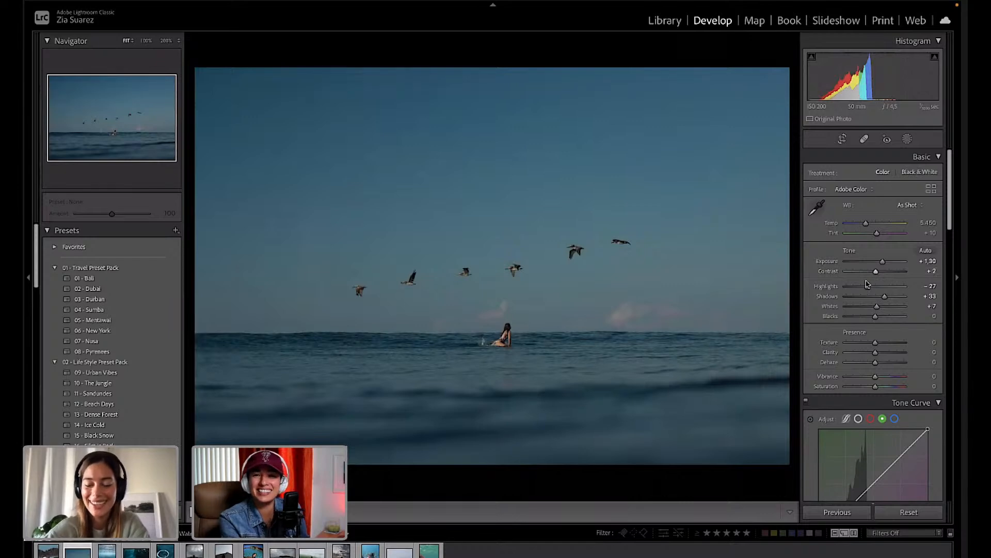
{"action": "left_click_drag", "start_coordinate": [868, 290], "coordinate": [862, 288]}
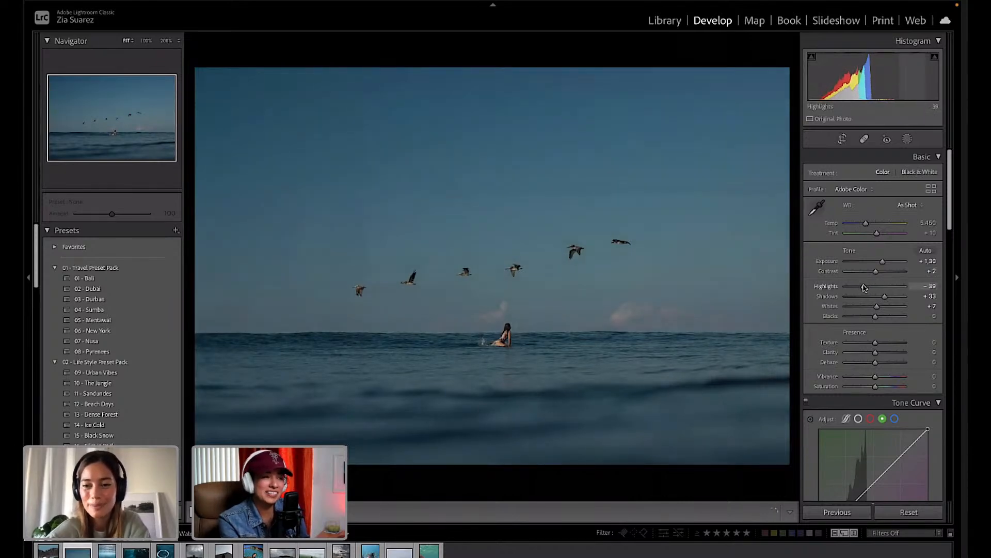
{"action": "left_click_drag", "start_coordinate": [884, 263], "coordinate": [883, 263]}
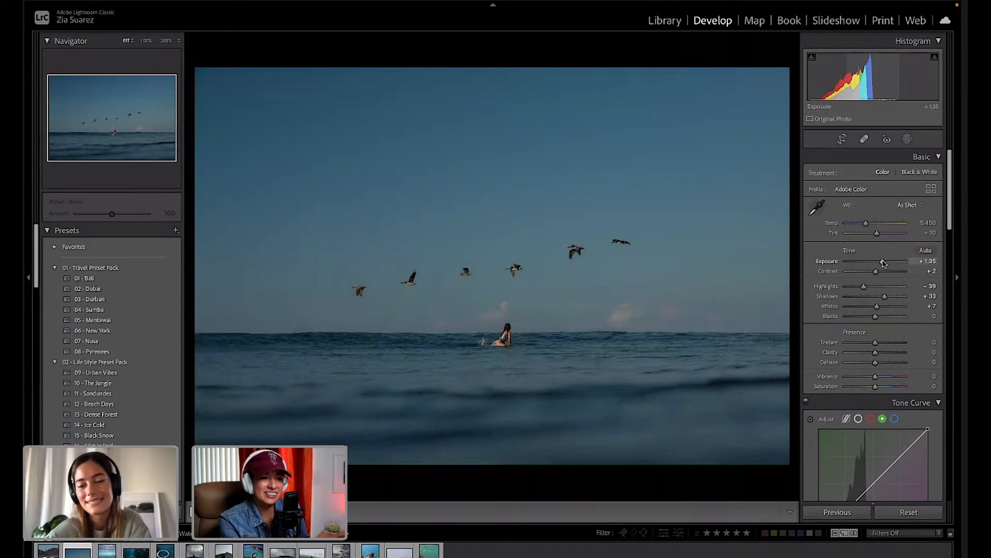
{"action": "left_click_drag", "start_coordinate": [866, 223], "coordinate": [867, 225]}
{"action": "left_click_drag", "start_coordinate": [868, 226], "coordinate": [868, 226]}
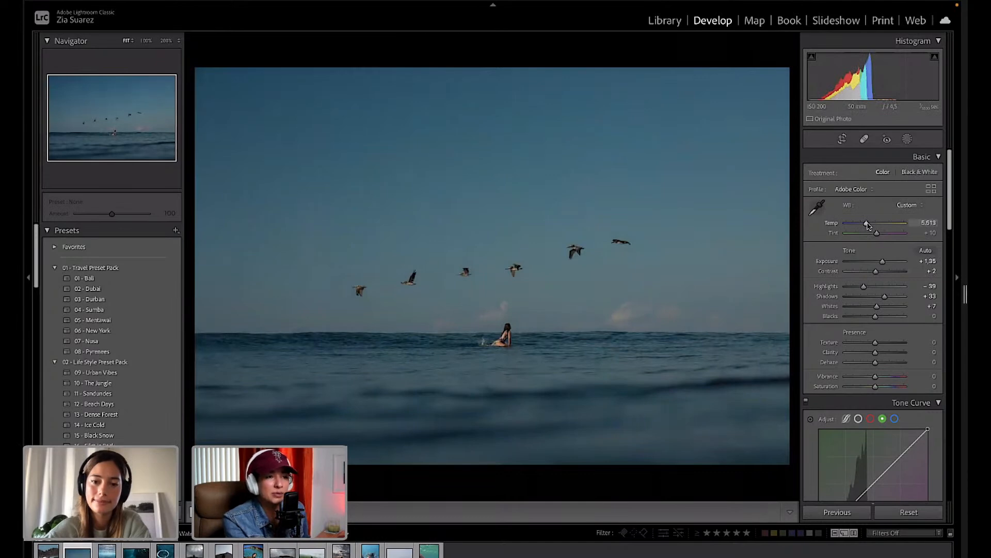
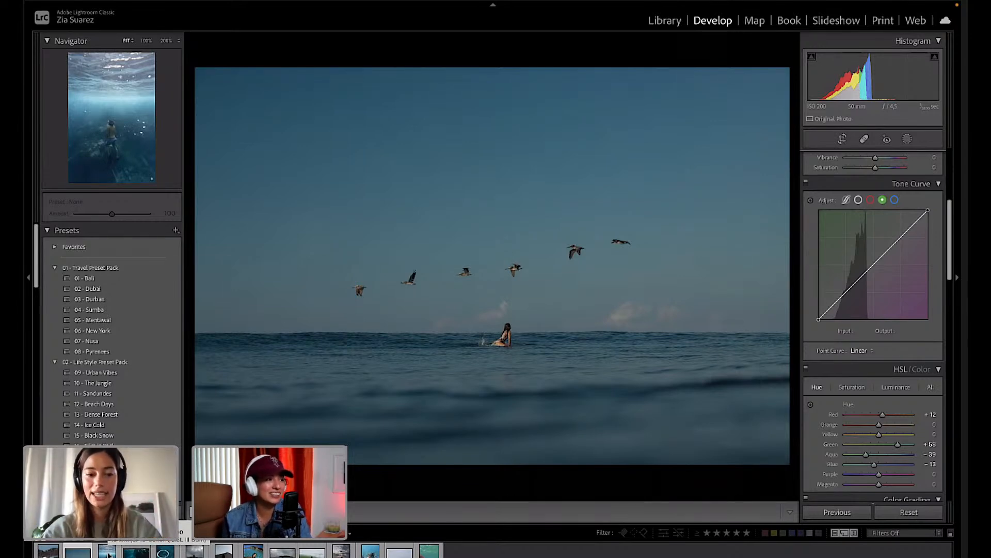
Load the underwater freediver photo from the filmstrip and reset it to default settings.
{"action": "left_click", "coordinate": [109, 553]}
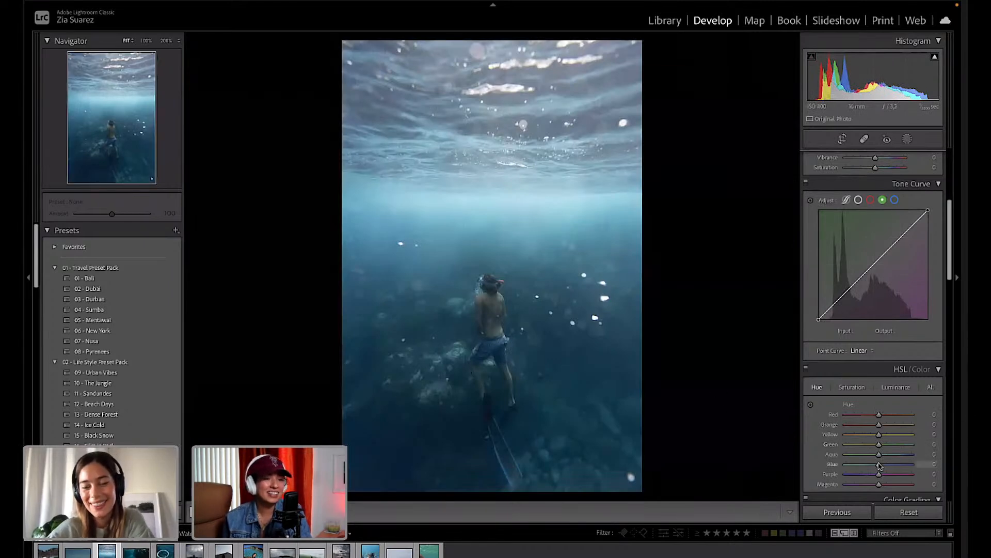
{"action": "scroll", "coordinate": [879, 465], "scroll_direction": "down", "scroll_amount": 1}
{"action": "scroll", "coordinate": [879, 465], "scroll_direction": "up", "scroll_amount": 5}
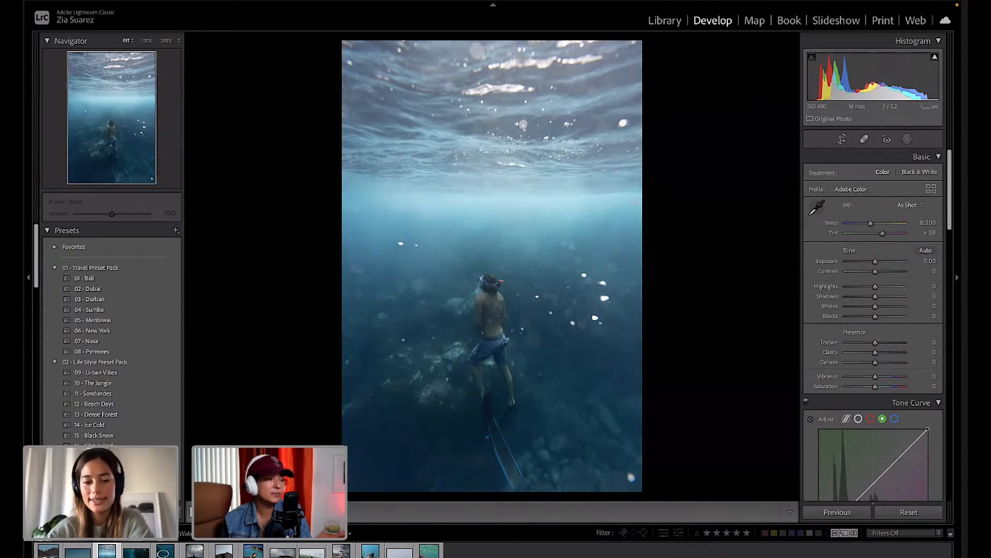
{"action": "left_click", "coordinate": [903, 516]}
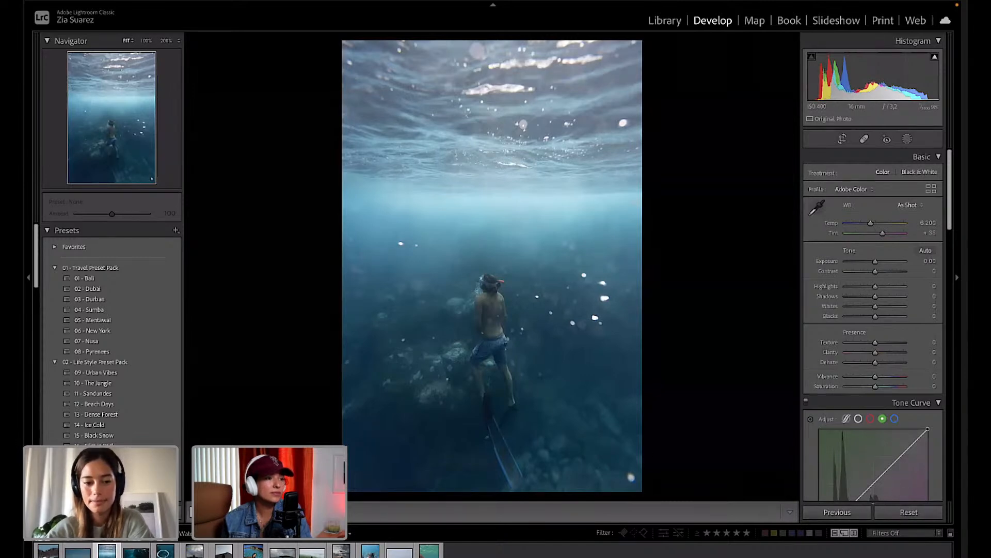
Cycle through the Before/After comparison layouts, ending on the split before/after view.
{"action": "left_click", "coordinate": [241, 512]}
{"action": "left_click", "coordinate": [241, 512]}
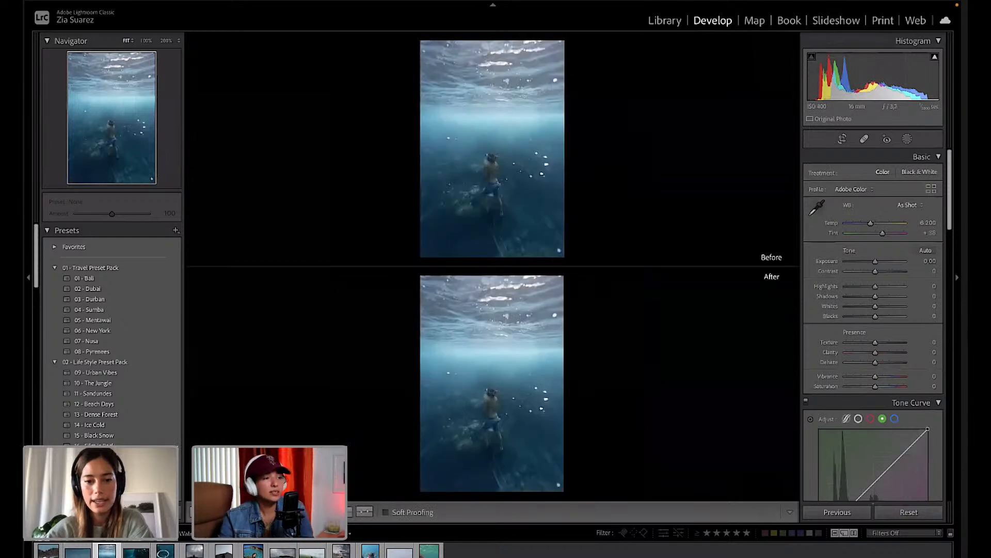
{"action": "left_click", "coordinate": [241, 512]}
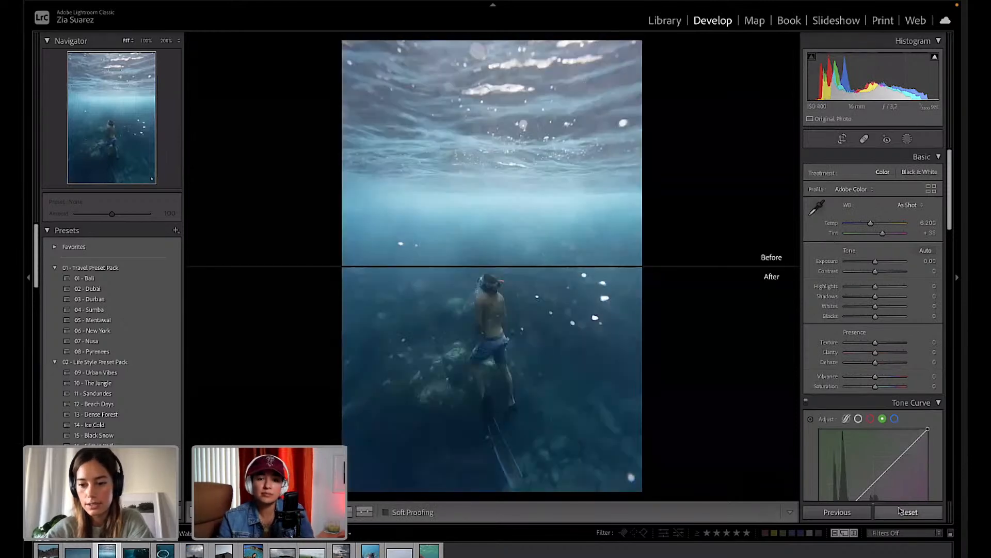
Return to Loupe view and sample a spot in the water with the White Balance picker.
{"action": "left_click", "coordinate": [198, 512]}
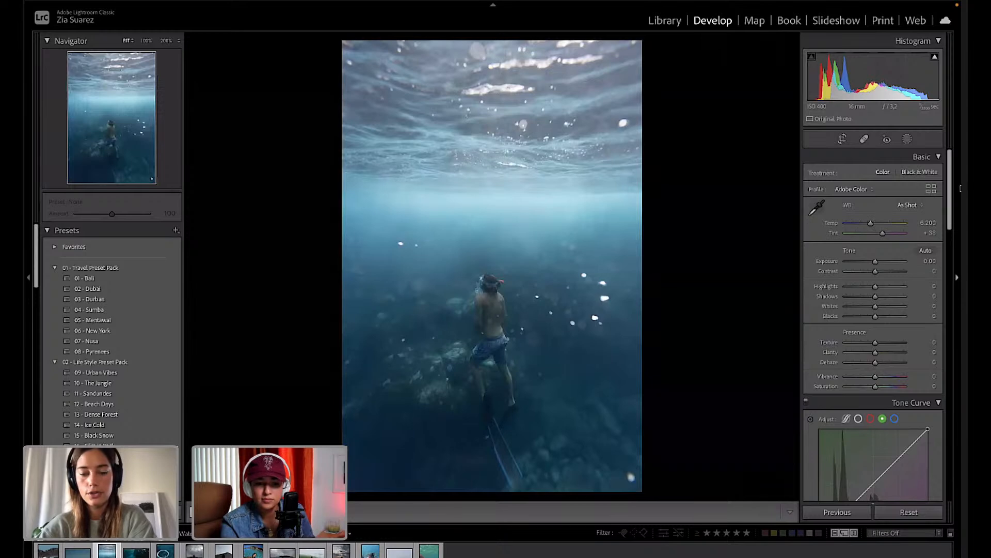
{"action": "left_click", "coordinate": [816, 207]}
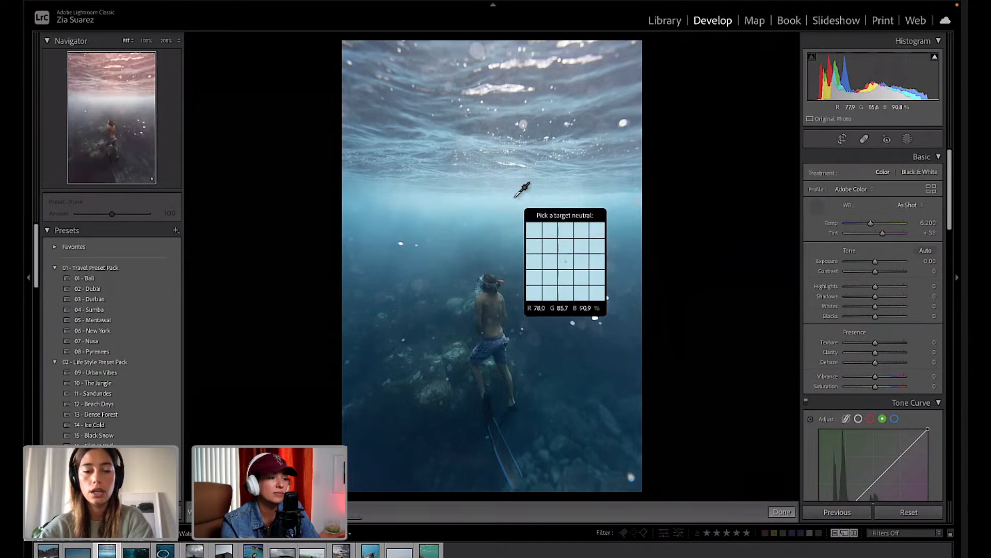
{"action": "left_click", "coordinate": [515, 197]}
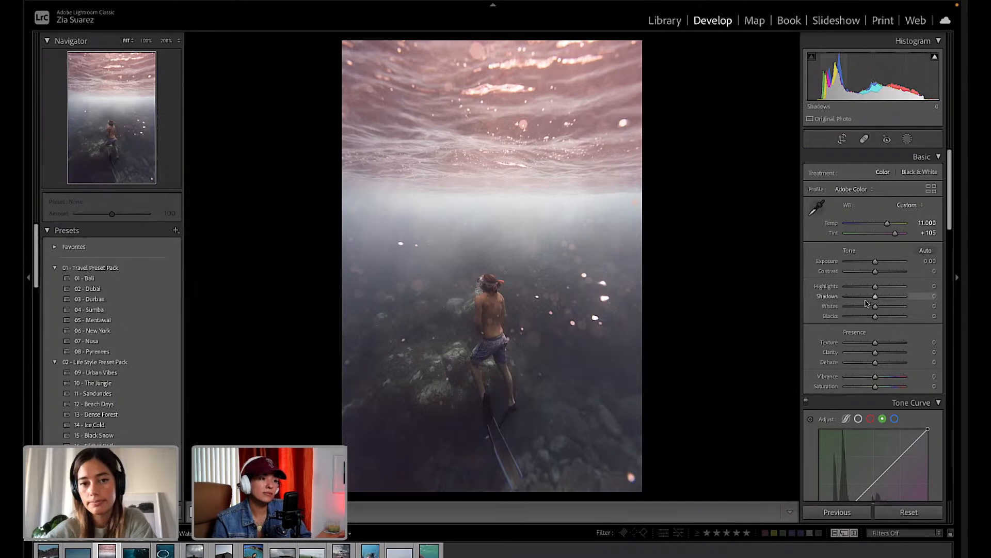
Pull Highlights down to −69 to tame the bright water surface.
{"action": "mouse_move", "coordinate": [876, 290]}
{"action": "left_mouse_down"}
{"action": "mouse_move", "coordinate": [848, 291]}
{"action": "mouse_move", "coordinate": [883, 274]}
{"action": "mouse_move", "coordinate": [879, 298]}
{"action": "mouse_move", "coordinate": [897, 300]}
{"action": "mouse_move", "coordinate": [886, 299]}
{"action": "left_mouse_up"}
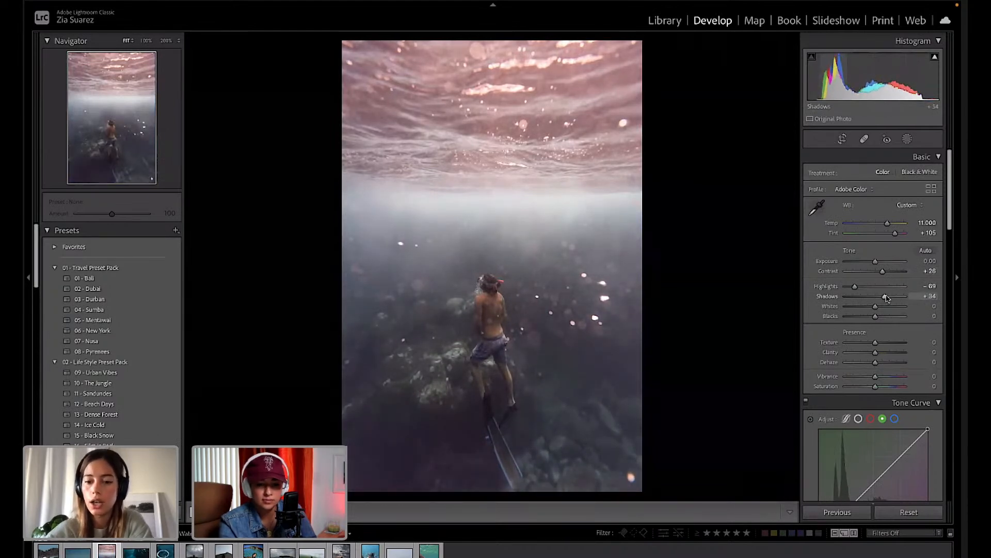
{"action": "scroll", "coordinate": [885, 310], "scroll_direction": "down", "scroll_amount": 5}
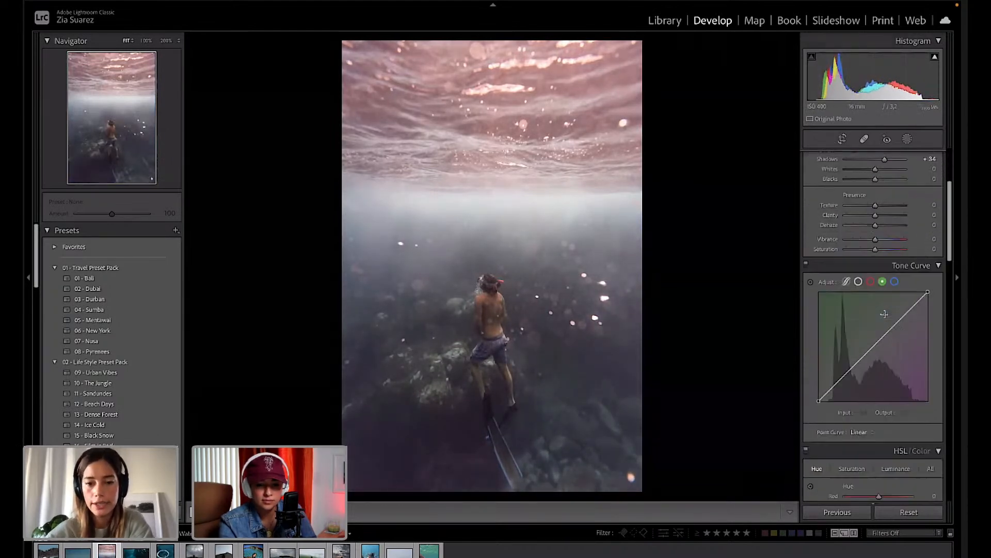
{"action": "scroll", "coordinate": [884, 314], "scroll_direction": "up", "scroll_amount": 1}
Shift the Green hue toward yellow and test different Green saturation amounts.
{"action": "scroll", "coordinate": [885, 314], "scroll_direction": "down", "scroll_amount": 7}
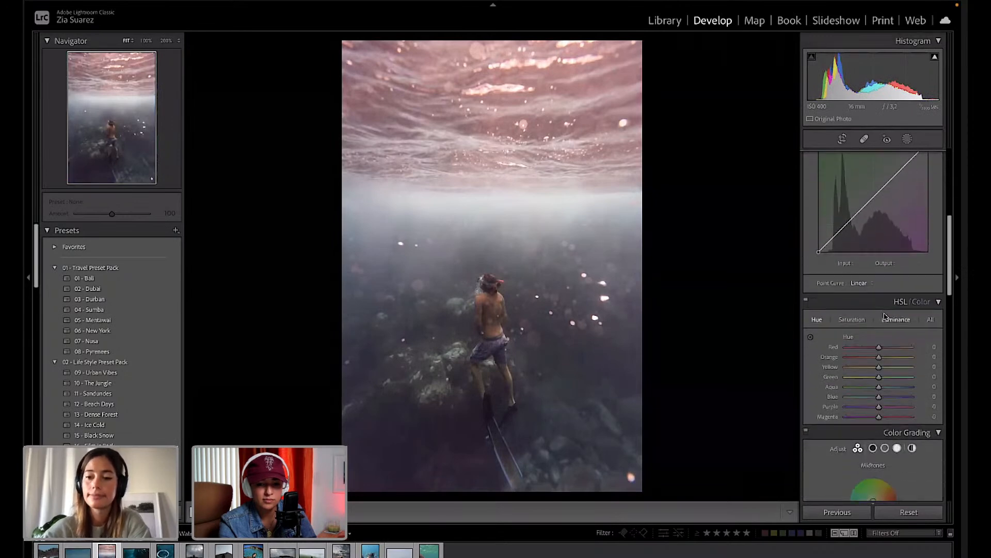
{"action": "scroll", "coordinate": [886, 317], "scroll_direction": "down", "scroll_amount": 1}
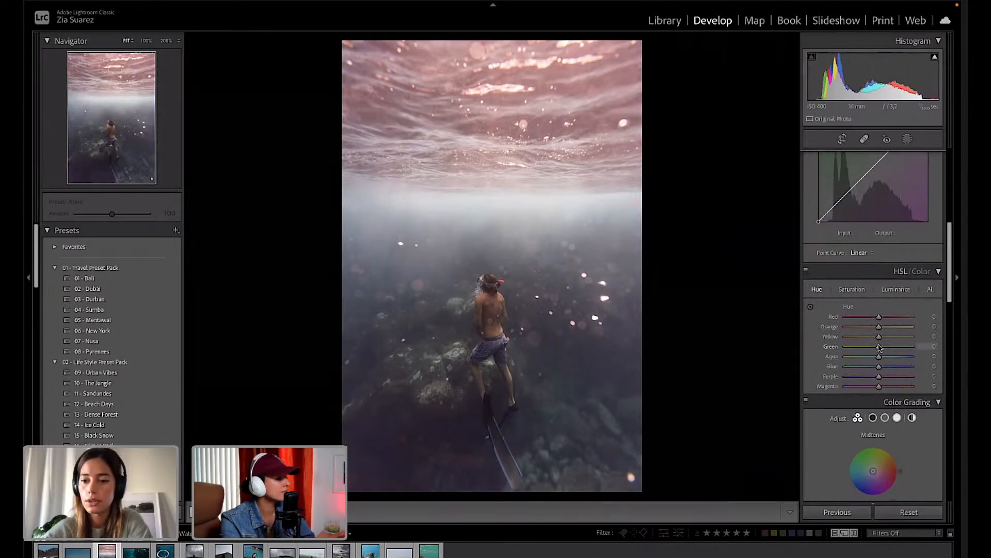
{"action": "mouse_move", "coordinate": [879, 349]}
{"action": "left_mouse_down"}
{"action": "mouse_move", "coordinate": [847, 358]}
{"action": "mouse_move", "coordinate": [880, 346]}
{"action": "left_mouse_up"}
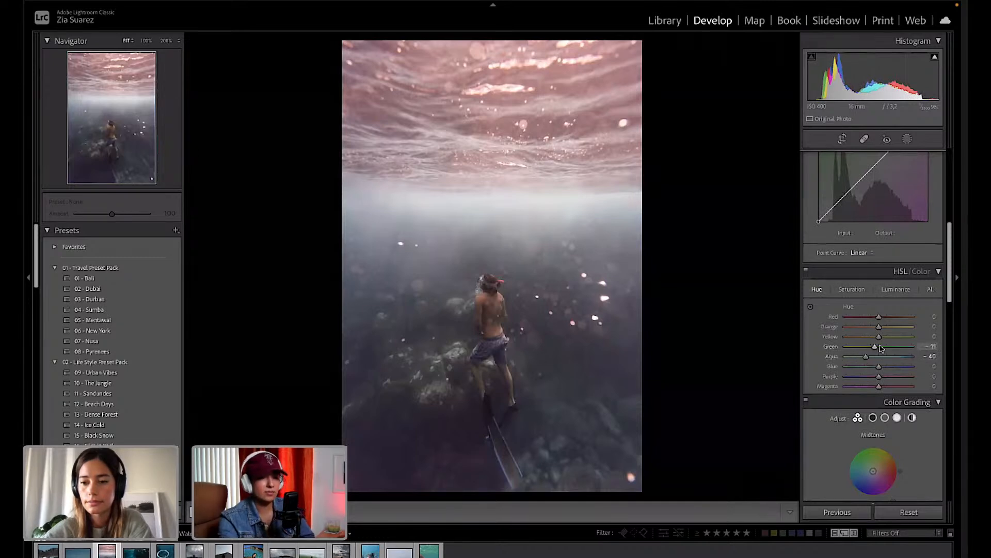
{"action": "left_click", "coordinate": [851, 289]}
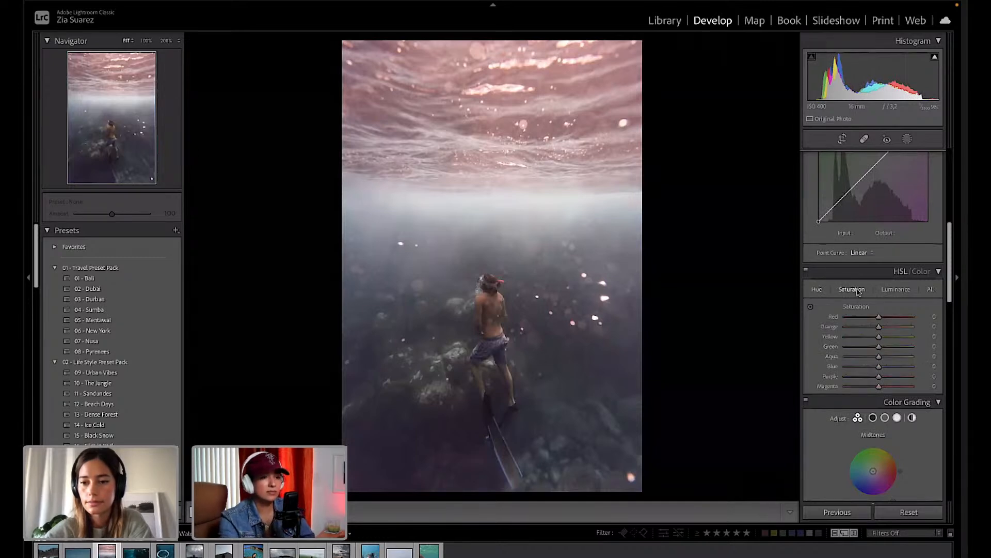
{"action": "mouse_move", "coordinate": [868, 349]}
{"action": "left_mouse_down"}
{"action": "mouse_move", "coordinate": [855, 349]}
{"action": "mouse_move", "coordinate": [901, 349]}
{"action": "mouse_move", "coordinate": [868, 349]}
{"action": "mouse_move", "coordinate": [896, 350]}
{"action": "mouse_move", "coordinate": [887, 349]}
{"action": "mouse_move", "coordinate": [909, 368]}
{"action": "mouse_move", "coordinate": [877, 349]}
{"action": "left_mouse_up"}
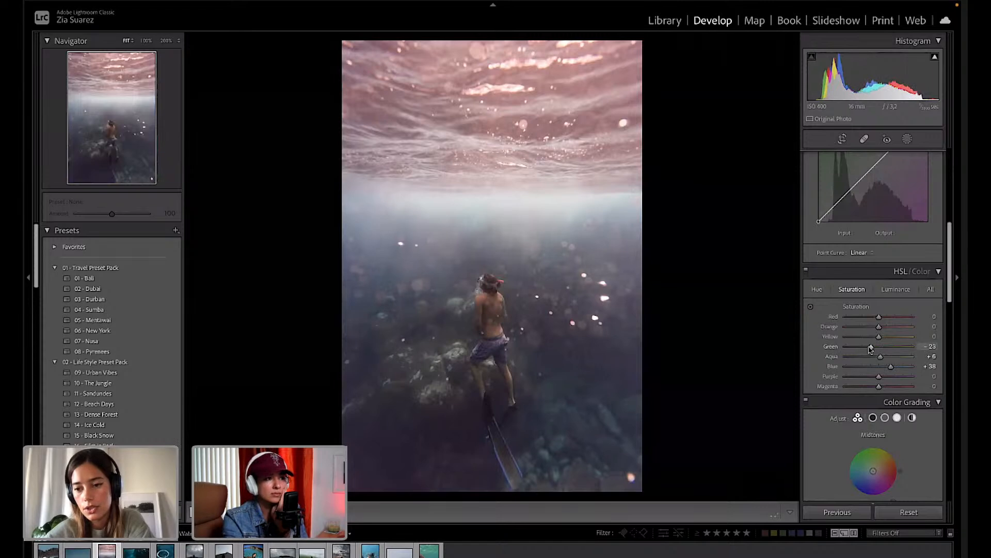
{"action": "mouse_move", "coordinate": [866, 351]}
{"action": "left_mouse_down"}
{"action": "mouse_move", "coordinate": [952, 354]}
{"action": "mouse_move", "coordinate": [847, 356]}
{"action": "mouse_move", "coordinate": [869, 351]}
{"action": "left_mouse_up"}
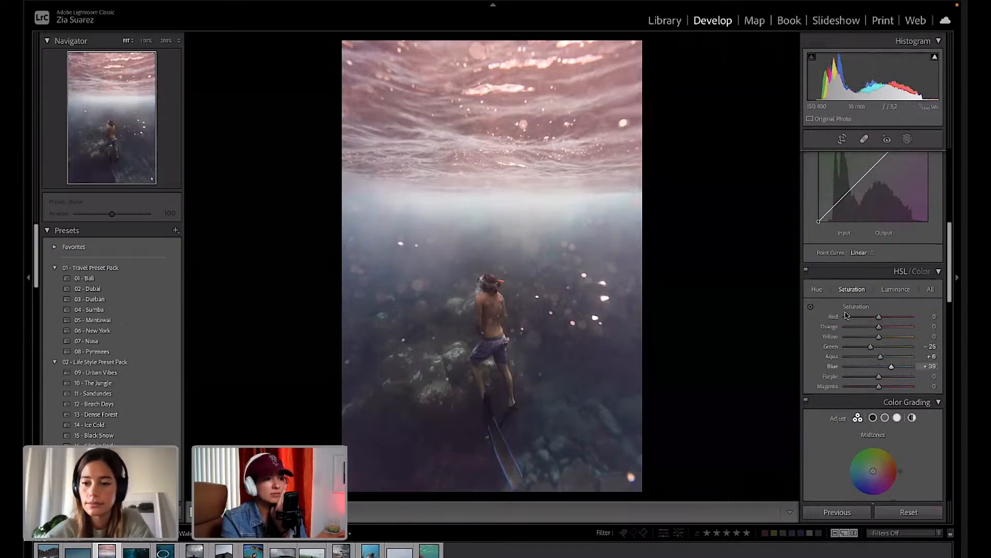
Shift the Blue hue, then set Green saturation −34 and Blue saturation +50.
{"action": "left_click", "coordinate": [817, 289]}
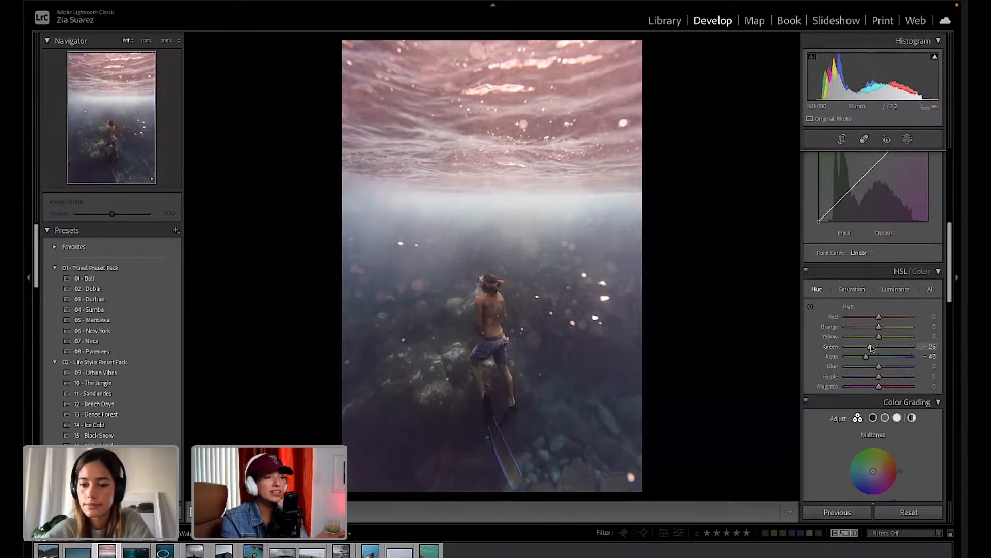
{"action": "mouse_move", "coordinate": [865, 366]}
{"action": "left_mouse_down"}
{"action": "mouse_move", "coordinate": [888, 367]}
{"action": "mouse_move", "coordinate": [872, 367]}
{"action": "left_mouse_up"}
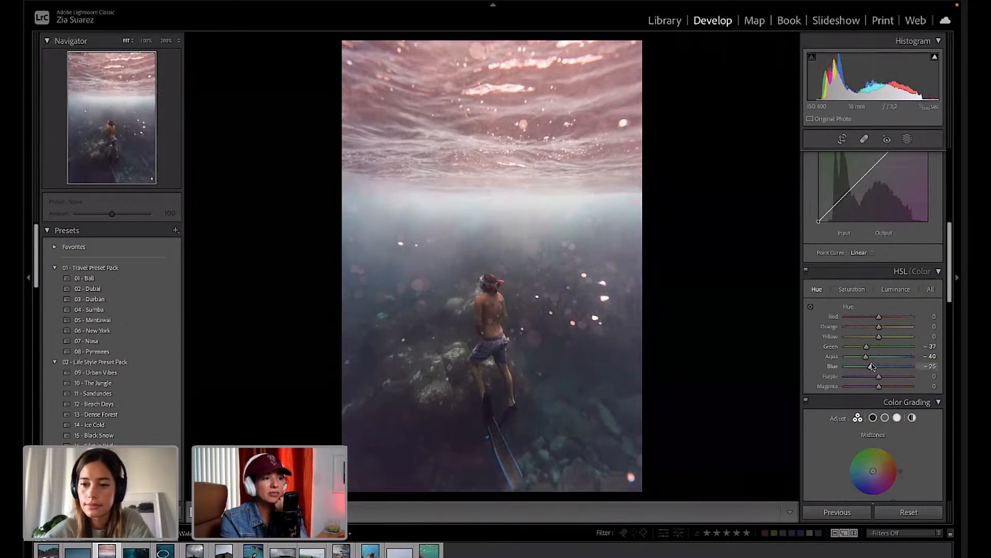
{"action": "left_click", "coordinate": [853, 289]}
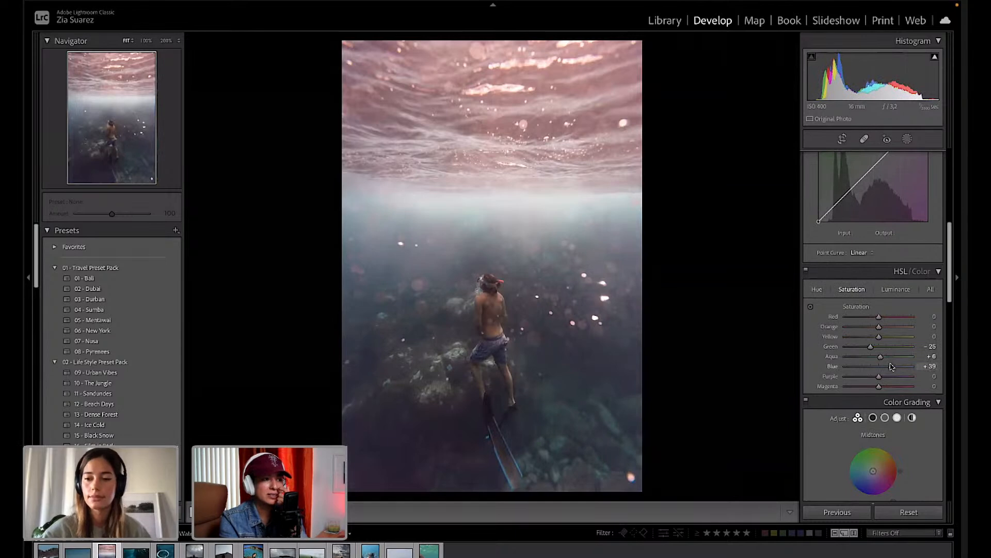
{"action": "mouse_move", "coordinate": [892, 366]}
{"action": "left_mouse_down"}
{"action": "mouse_move", "coordinate": [856, 368]}
{"action": "mouse_move", "coordinate": [895, 373]}
{"action": "mouse_move", "coordinate": [885, 372]}
{"action": "left_mouse_up"}
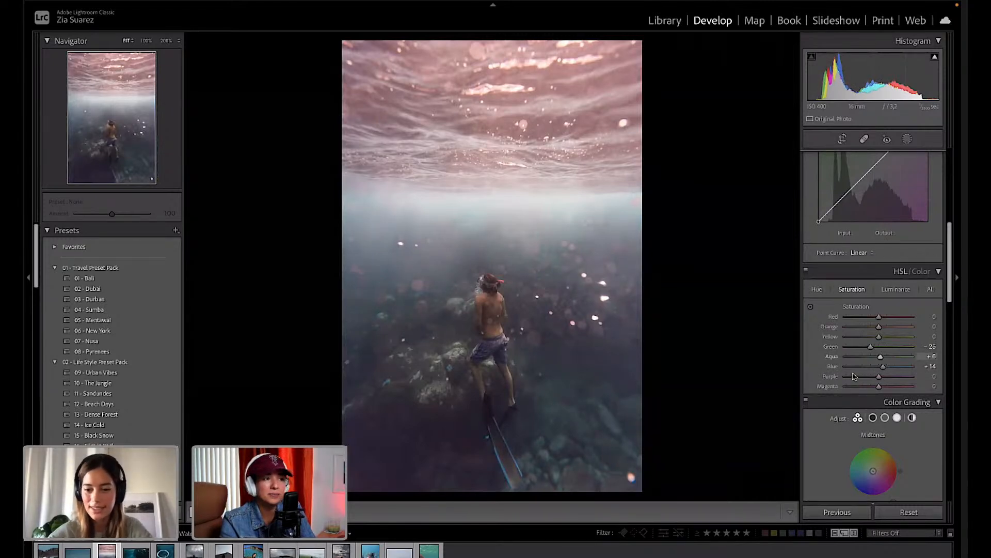
{"action": "left_click_drag", "start_coordinate": [871, 348], "coordinate": [897, 369]}
{"action": "left_click_drag", "start_coordinate": [896, 367], "coordinate": [896, 368]}
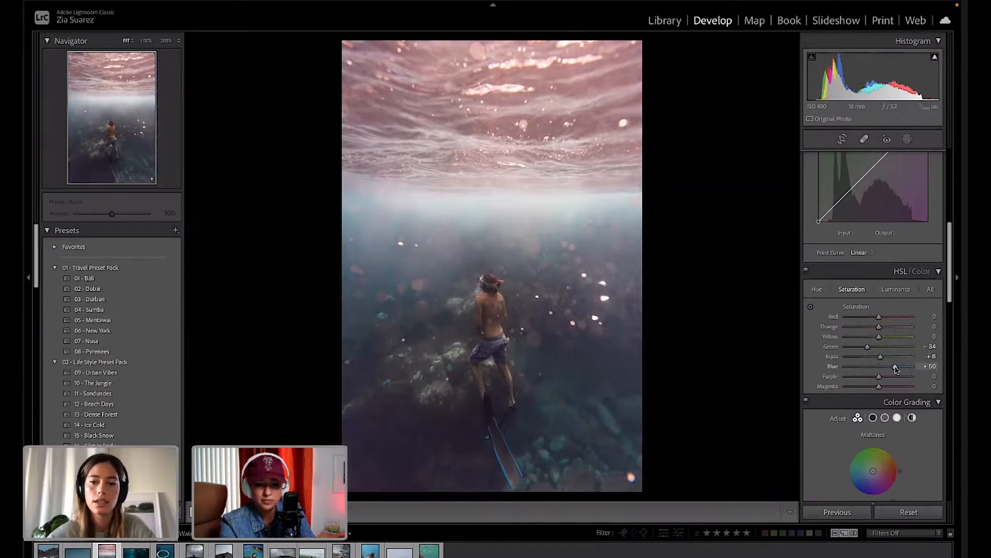
{"action": "scroll", "coordinate": [895, 368], "scroll_direction": "down", "scroll_amount": 10}
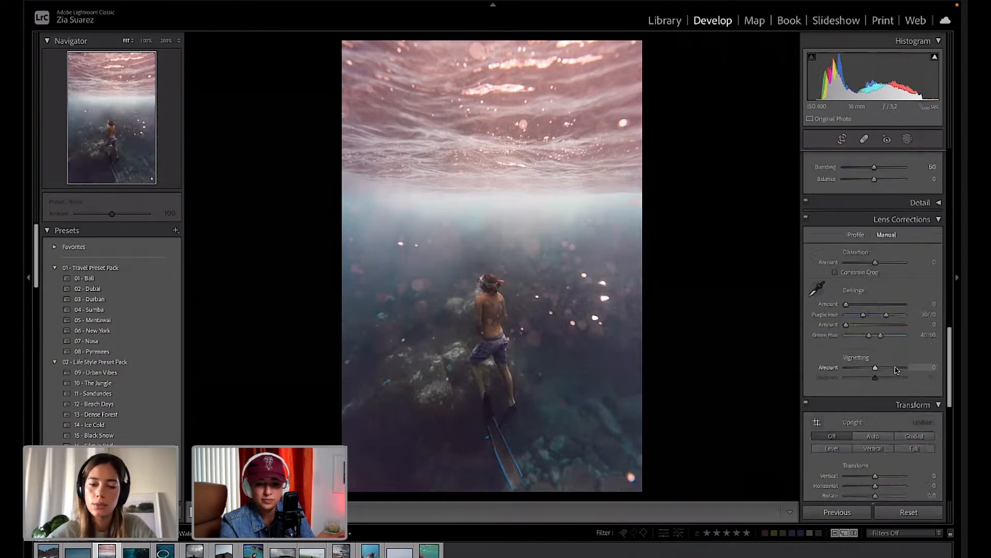
Calibrate Shadows Tint −5, Red Primary Hue +5/Saturation +15, Green Primary Hue +10/Saturation +8.
{"action": "scroll", "coordinate": [896, 369], "scroll_direction": "down", "scroll_amount": 5}
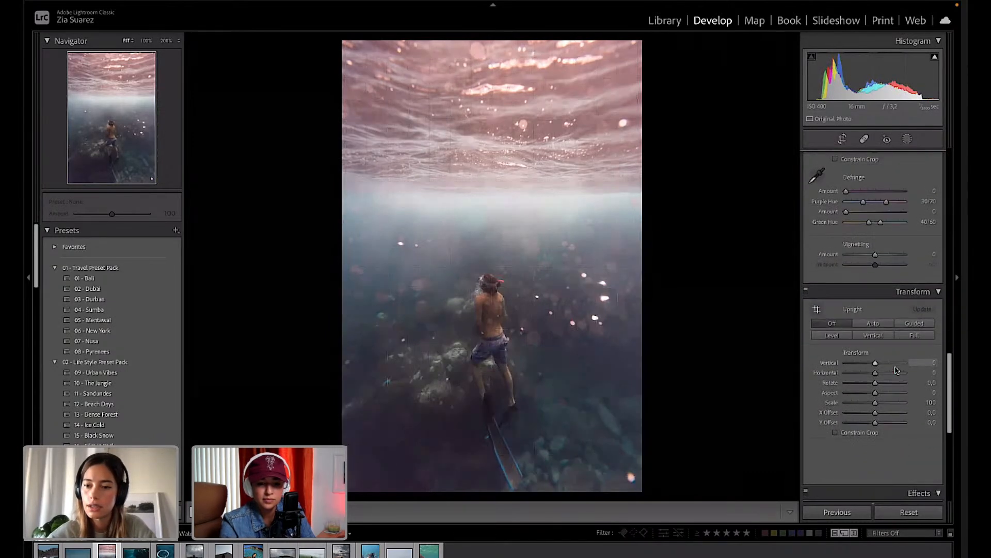
{"action": "scroll", "coordinate": [896, 370], "scroll_direction": "down", "scroll_amount": 5}
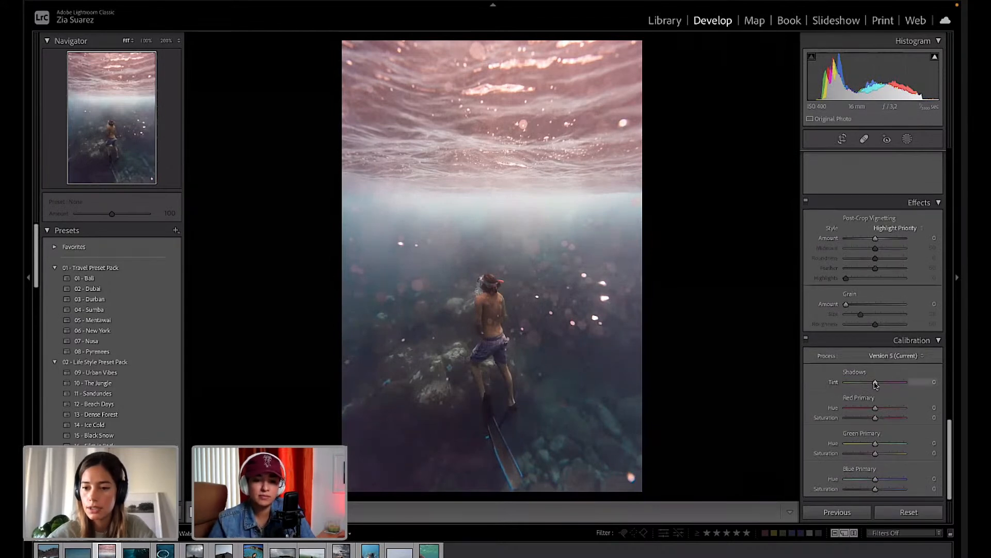
{"action": "left_click_drag", "start_coordinate": [875, 385], "coordinate": [874, 382]}
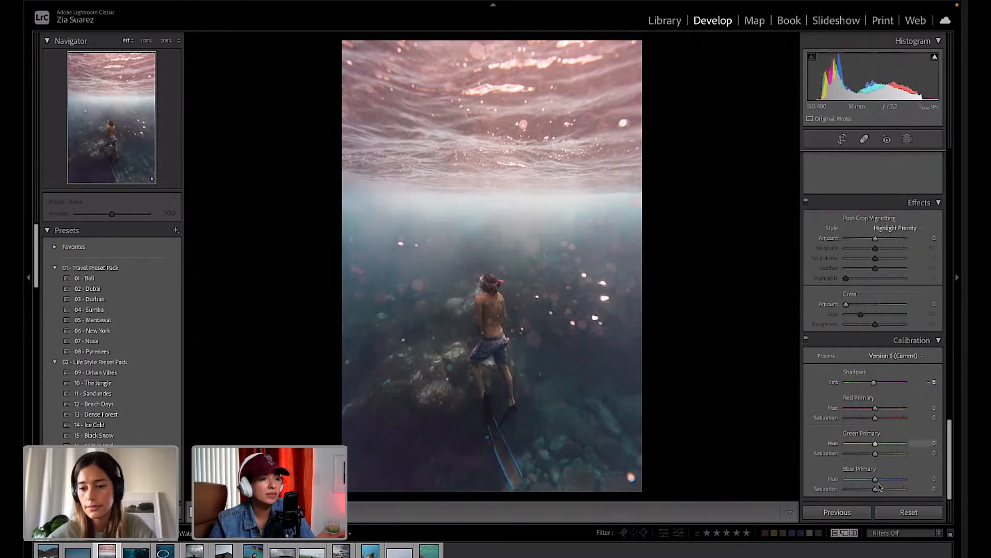
{"action": "mouse_move", "coordinate": [868, 478]}
{"action": "left_mouse_down"}
{"action": "mouse_move", "coordinate": [883, 479]}
{"action": "mouse_move", "coordinate": [851, 491]}
{"action": "mouse_move", "coordinate": [882, 491]}
{"action": "left_mouse_up"}
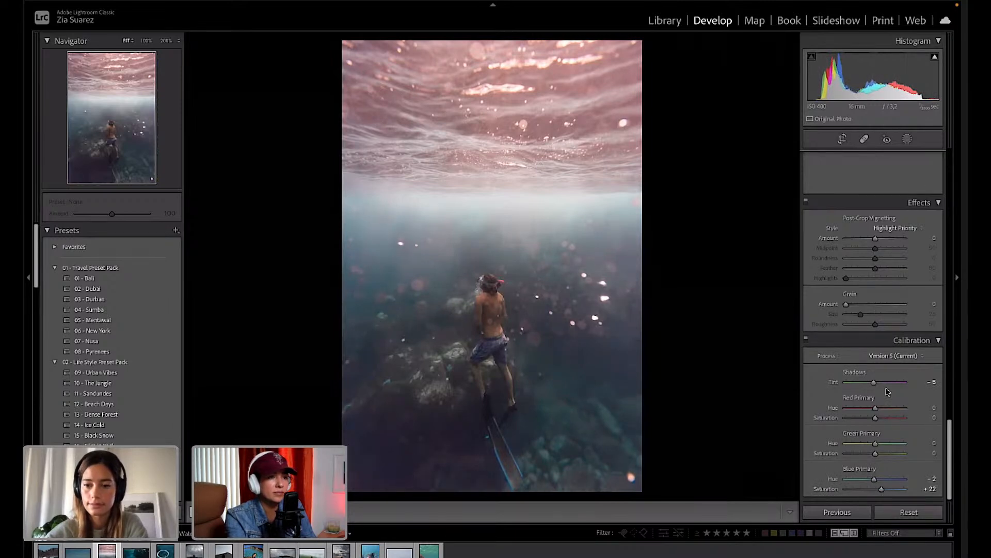
{"action": "left_click_drag", "start_coordinate": [875, 408], "coordinate": [876, 480]}
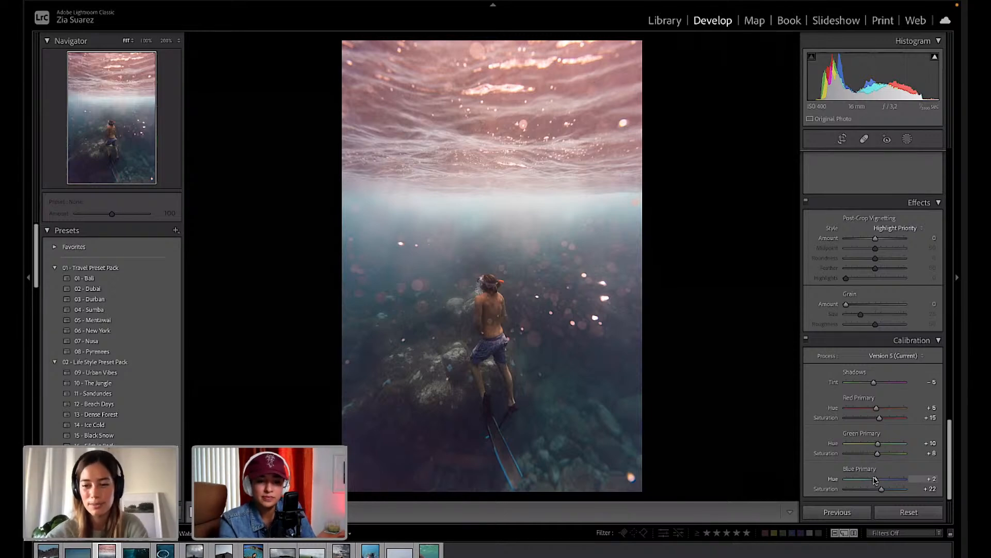
{"action": "mouse_move", "coordinate": [875, 480]}
{"action": "left_mouse_down"}
{"action": "mouse_move", "coordinate": [864, 479]}
{"action": "mouse_move", "coordinate": [885, 492]}
{"action": "left_mouse_up"}
{"action": "scroll", "coordinate": [897, 383], "scroll_direction": "up", "scroll_amount": 1}
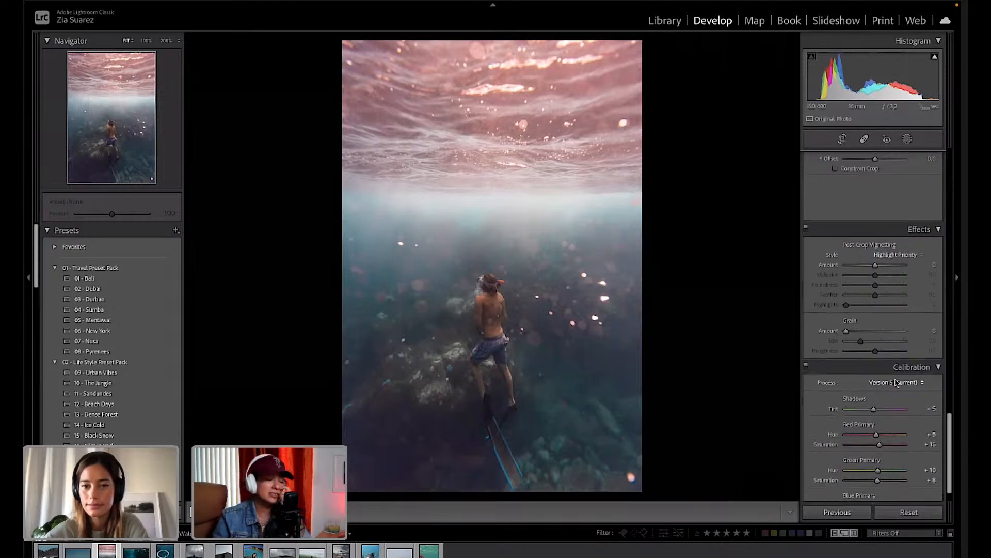
{"action": "scroll", "coordinate": [896, 382], "scroll_direction": "up", "scroll_amount": 5}
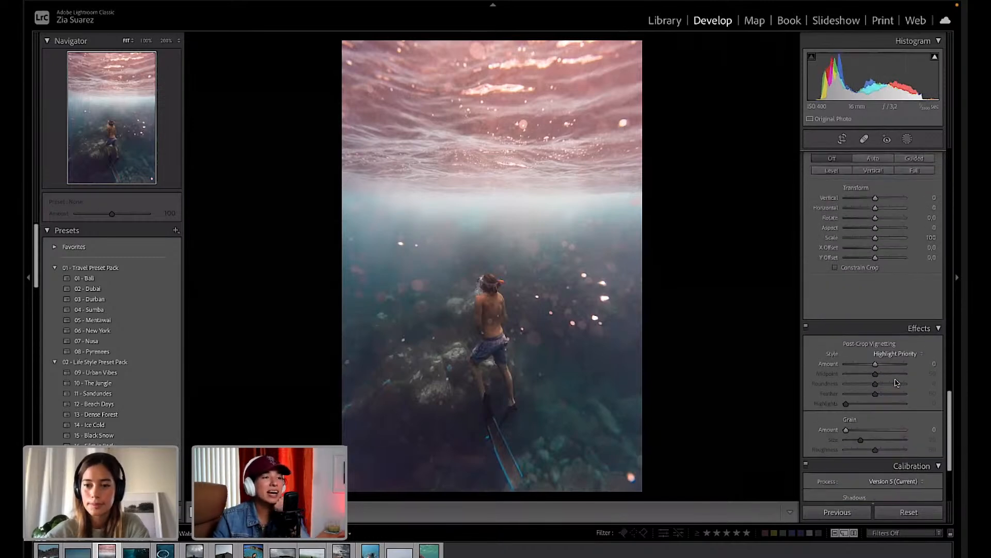
Try and undo a greener Calibration shadows tint, then ease the Highlights reduction.
{"action": "scroll", "coordinate": [897, 383], "scroll_direction": "down", "scroll_amount": 4}
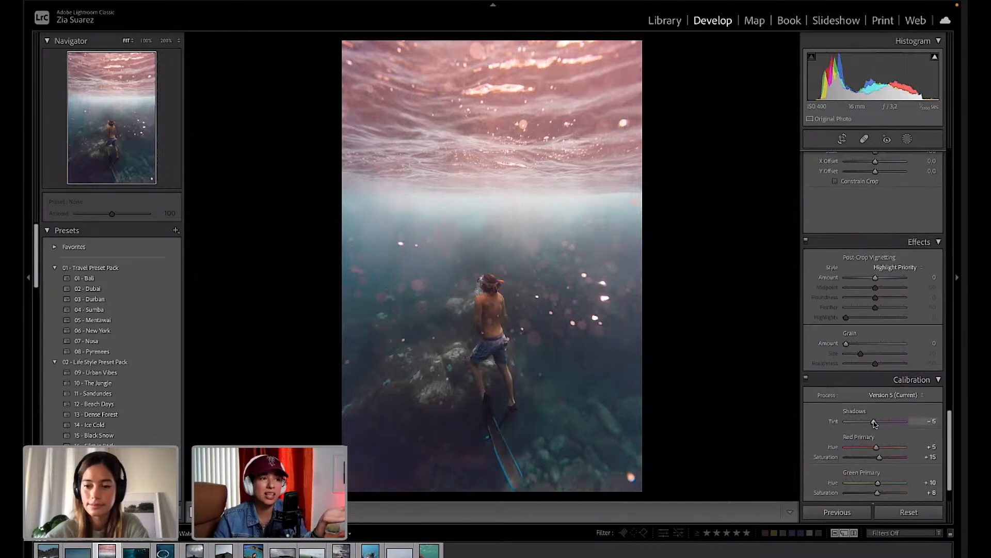
{"action": "left_click_drag", "start_coordinate": [874, 423], "coordinate": [873, 422]}
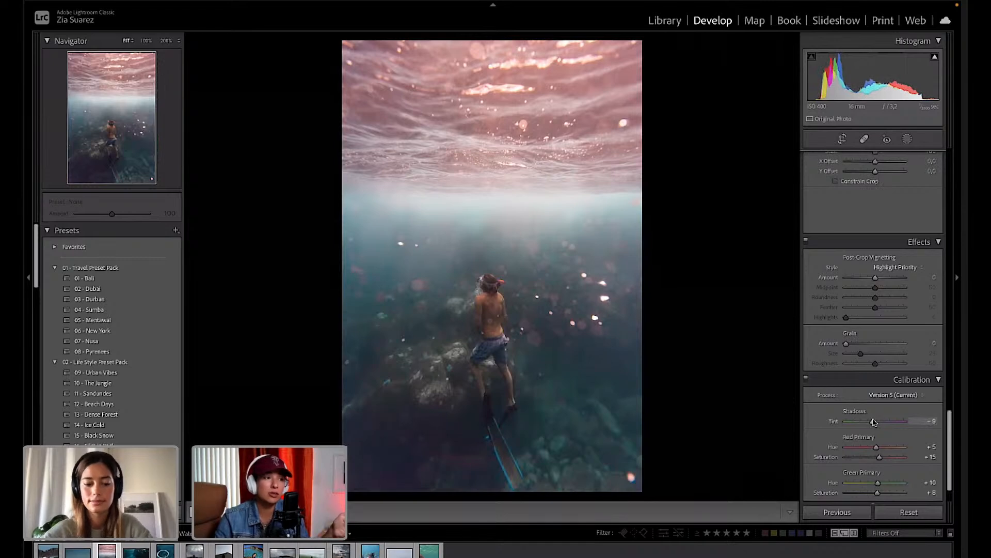
{"action": "key", "text": "ctrl+z"}
{"action": "scroll", "coordinate": [893, 334], "scroll_direction": "up", "scroll_amount": 2}
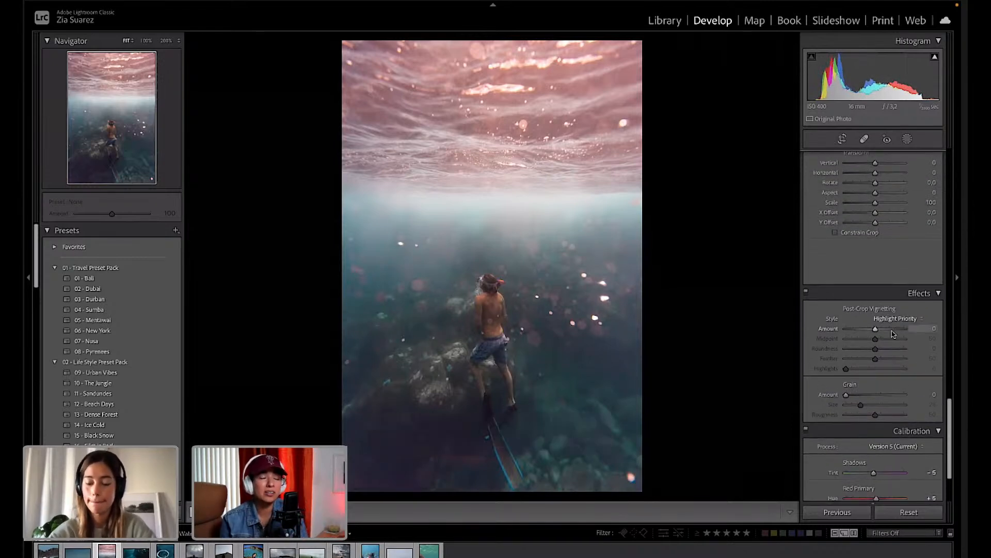
{"action": "scroll", "coordinate": [893, 334], "scroll_direction": "up", "scroll_amount": 3}
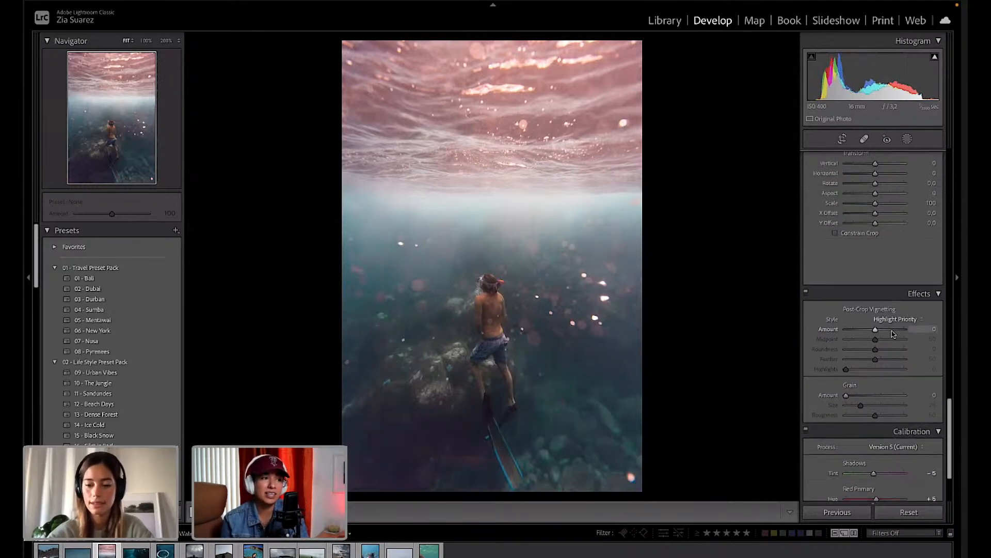
{"action": "scroll", "coordinate": [893, 334], "scroll_direction": "up", "scroll_amount": 3}
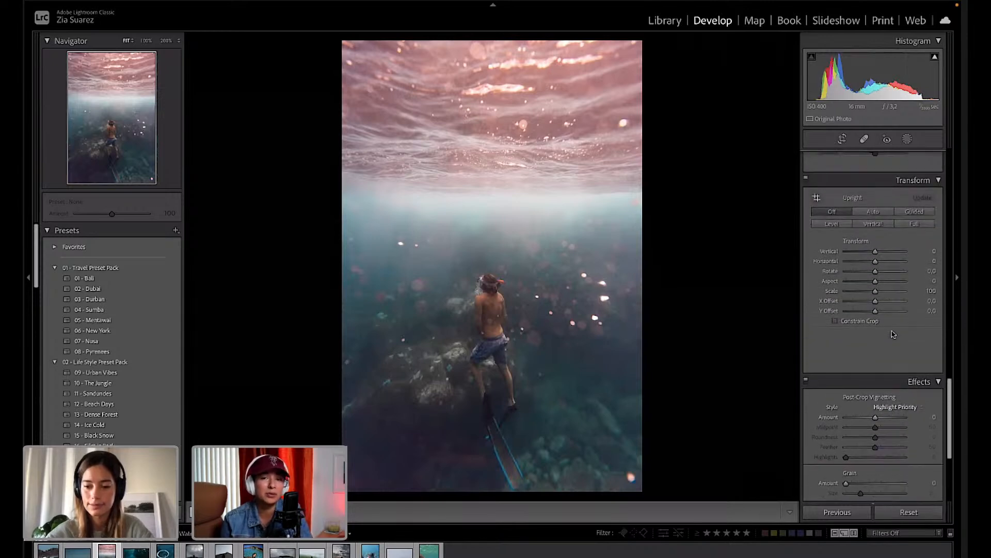
{"action": "scroll", "coordinate": [893, 334], "scroll_direction": "up", "scroll_amount": 3}
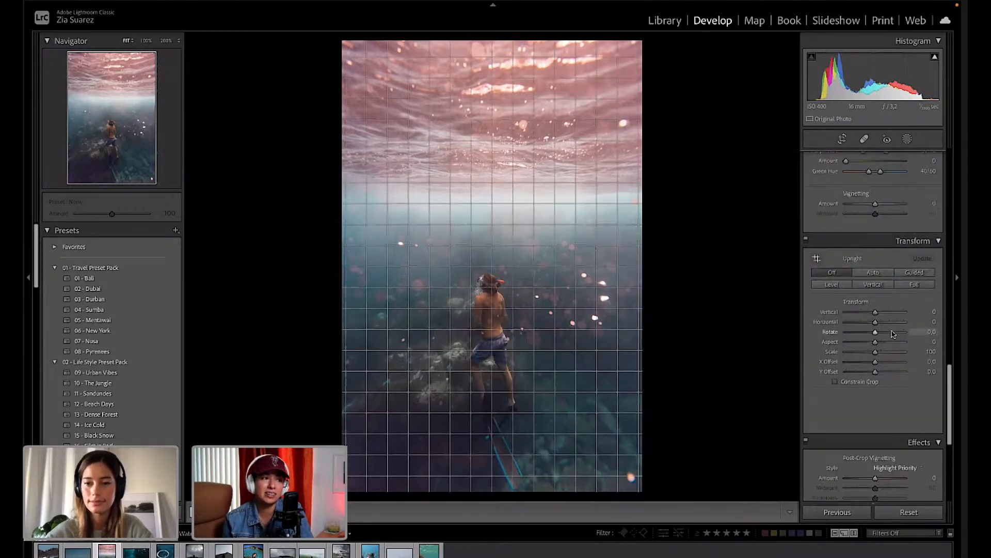
{"action": "scroll", "coordinate": [900, 224], "scroll_direction": "up", "scroll_amount": 10}
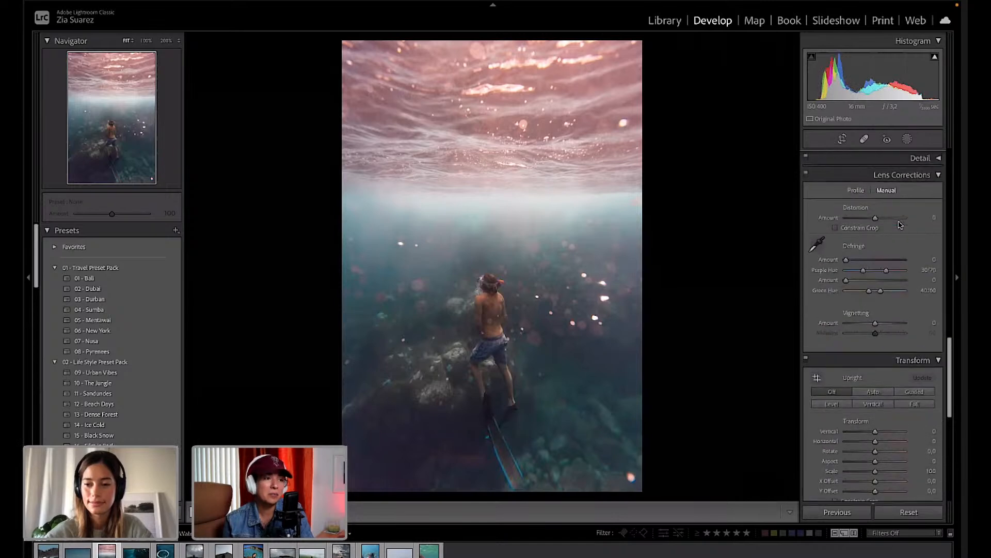
{"action": "scroll", "coordinate": [900, 224], "scroll_direction": "up", "scroll_amount": 10}
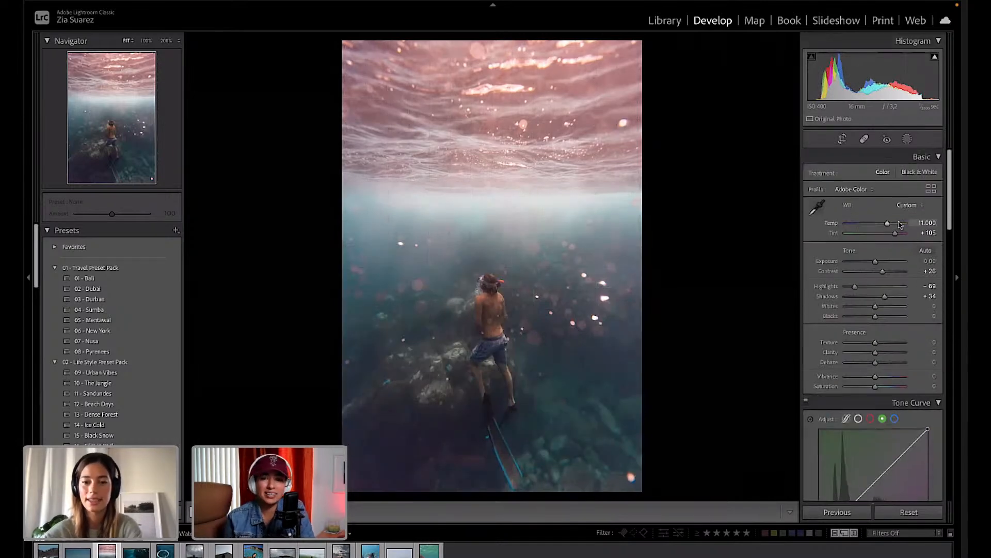
{"action": "left_click_drag", "start_coordinate": [855, 286], "coordinate": [875, 317]}
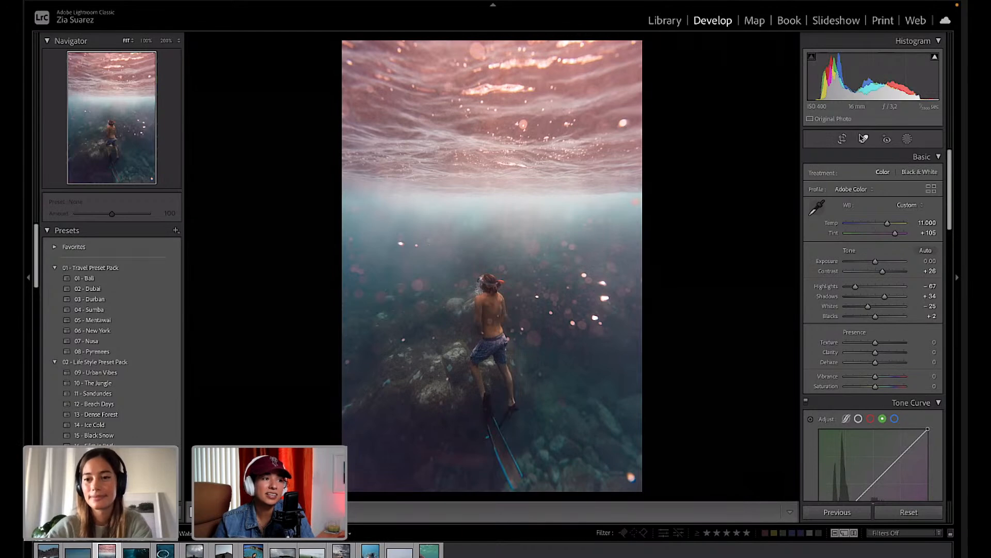
Set Tint +96 and Highlights −47, then choose Linear Gradient from the new-mask options.
{"action": "left_click", "coordinate": [908, 139]}
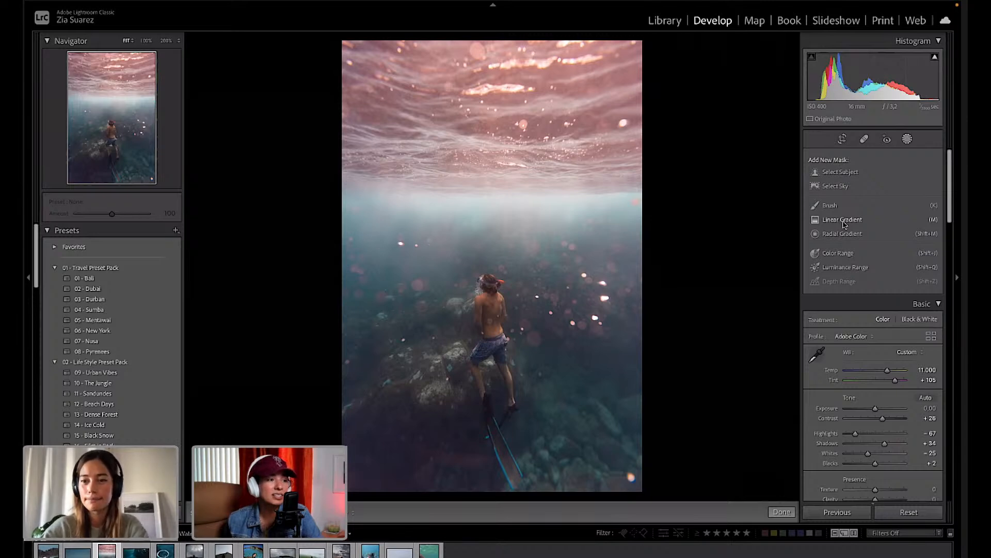
{"action": "left_click", "coordinate": [843, 221]}
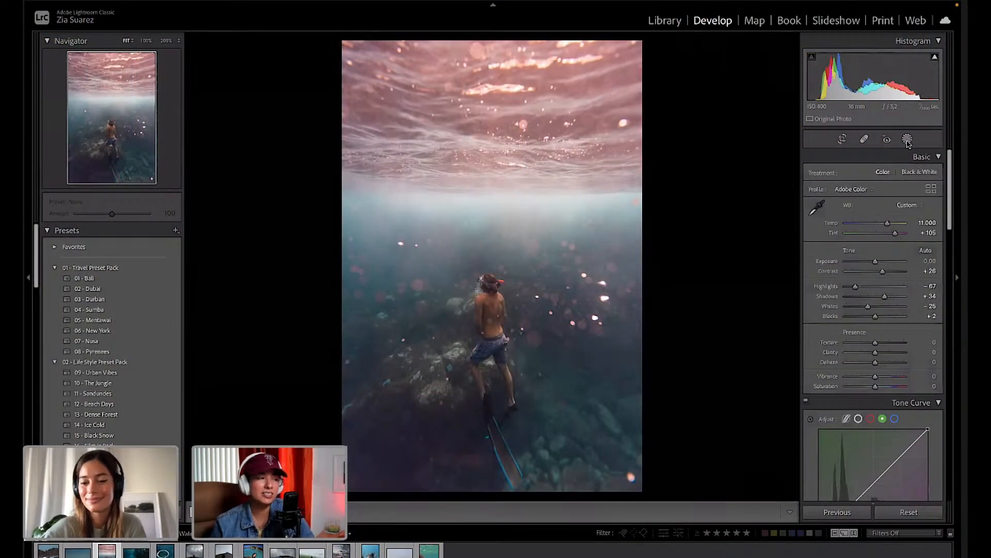
{"action": "left_click_drag", "start_coordinate": [895, 235], "coordinate": [894, 235]}
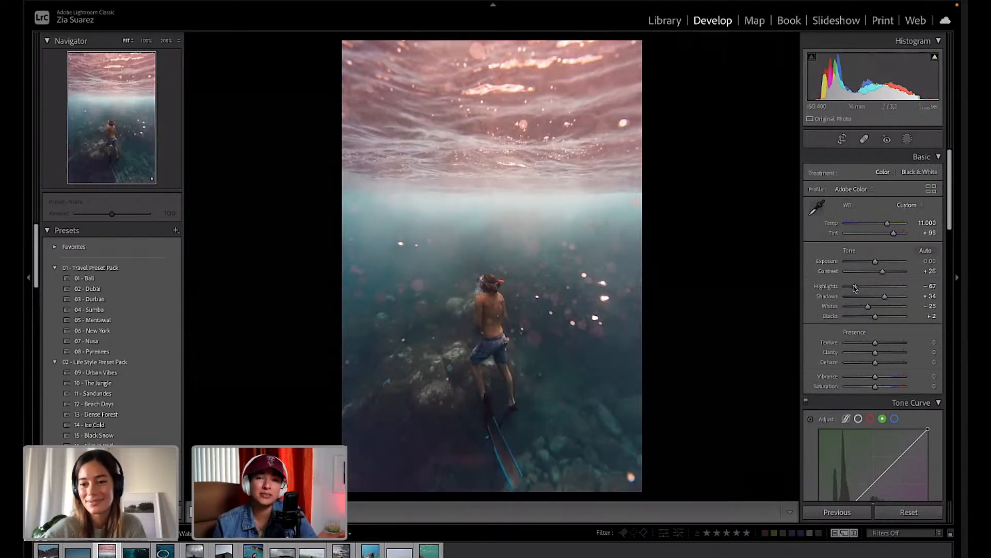
{"action": "left_click_drag", "start_coordinate": [855, 286], "coordinate": [867, 307]}
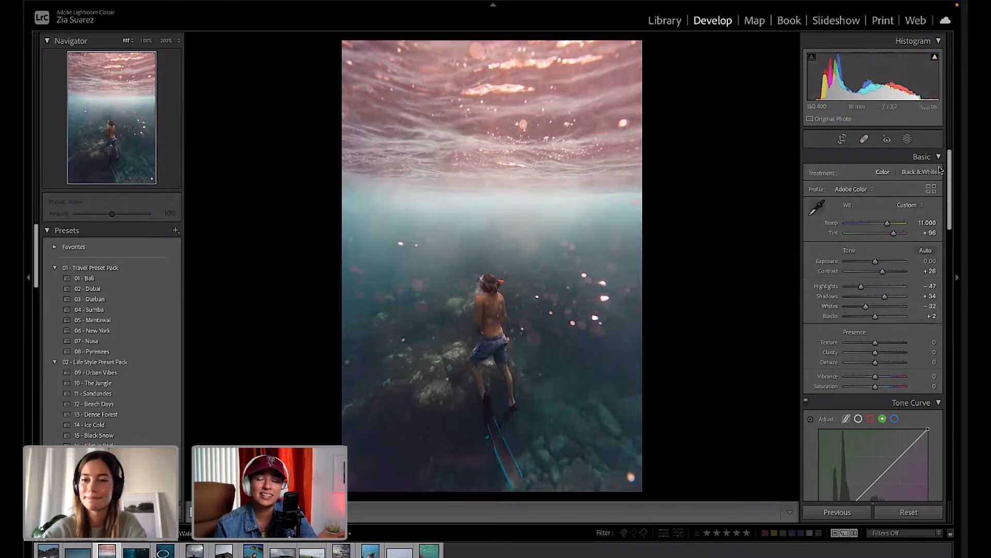
{"action": "left_click", "coordinate": [907, 139]}
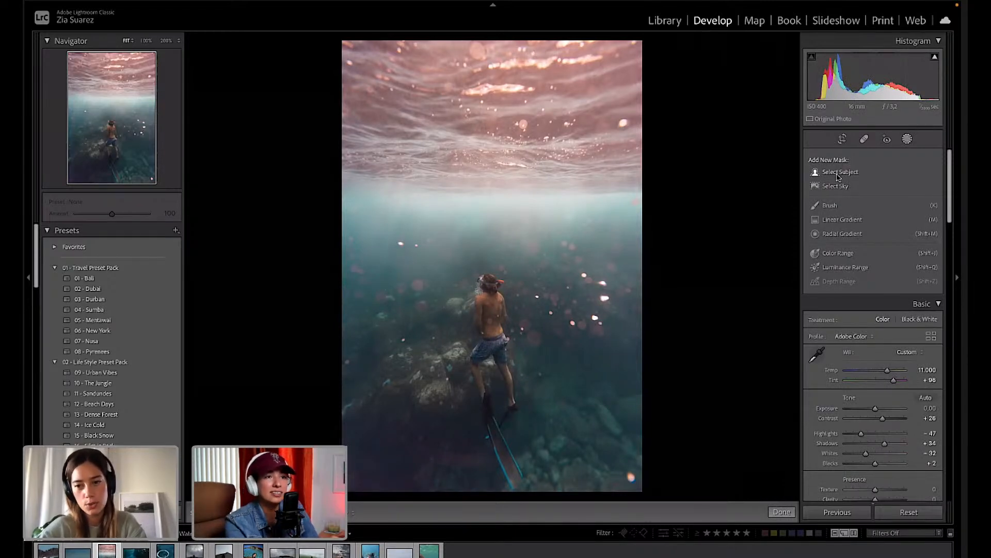
{"action": "left_click", "coordinate": [841, 219]}
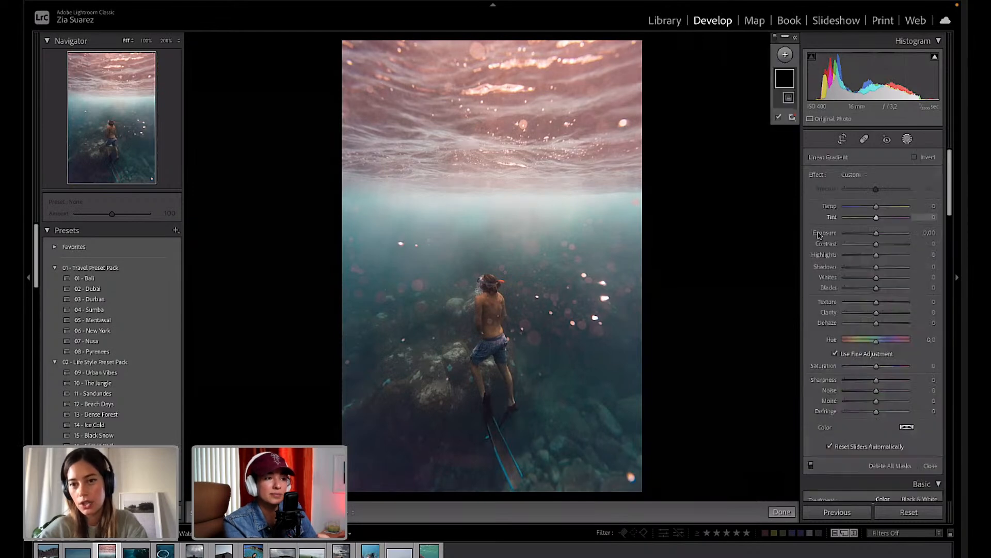
Restart the Linear Gradient mask, drawn from the photo's top down past the surface.
{"action": "left_click", "coordinate": [907, 140]}
{"action": "left_click", "coordinate": [907, 139]}
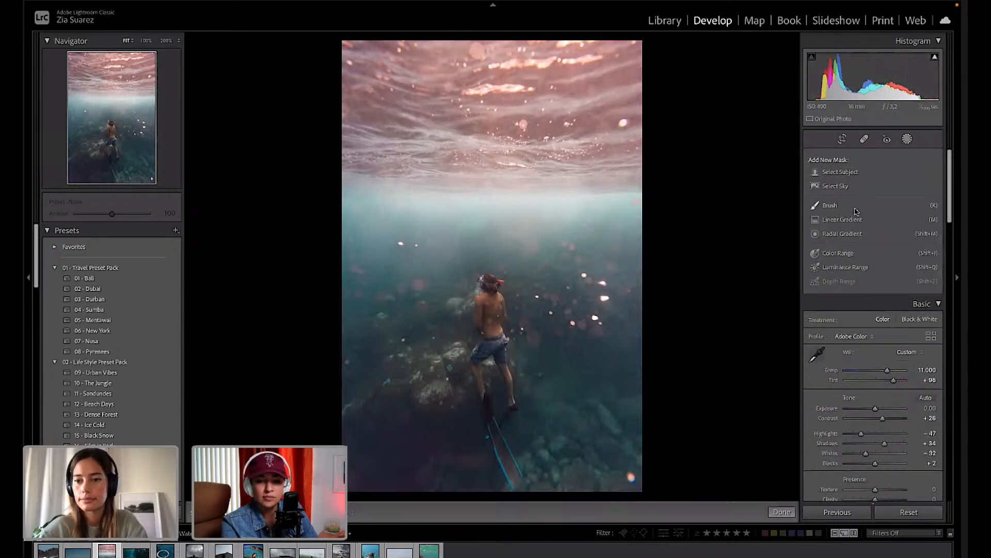
{"action": "left_click", "coordinate": [844, 220]}
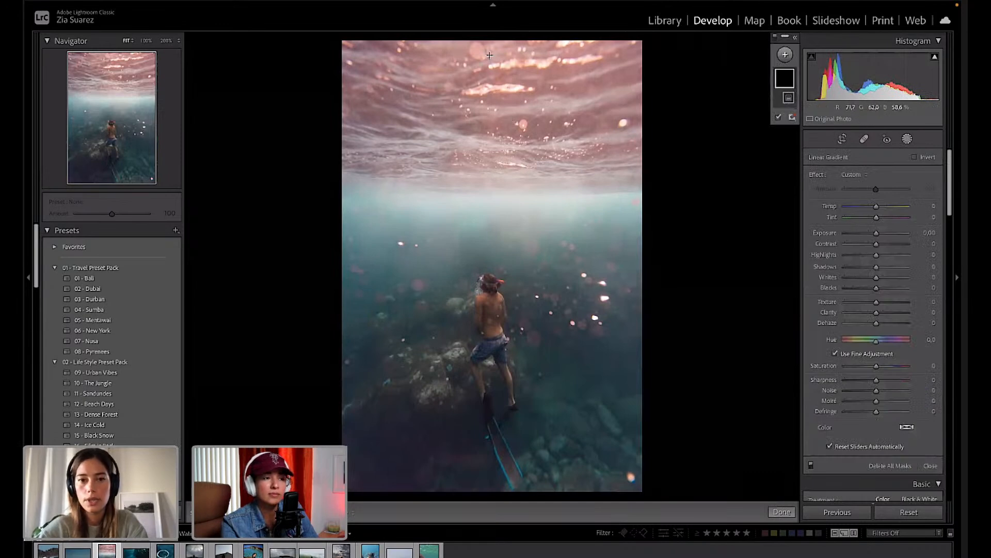
{"action": "left_click_drag", "start_coordinate": [489, 47], "coordinate": [488, 211]}
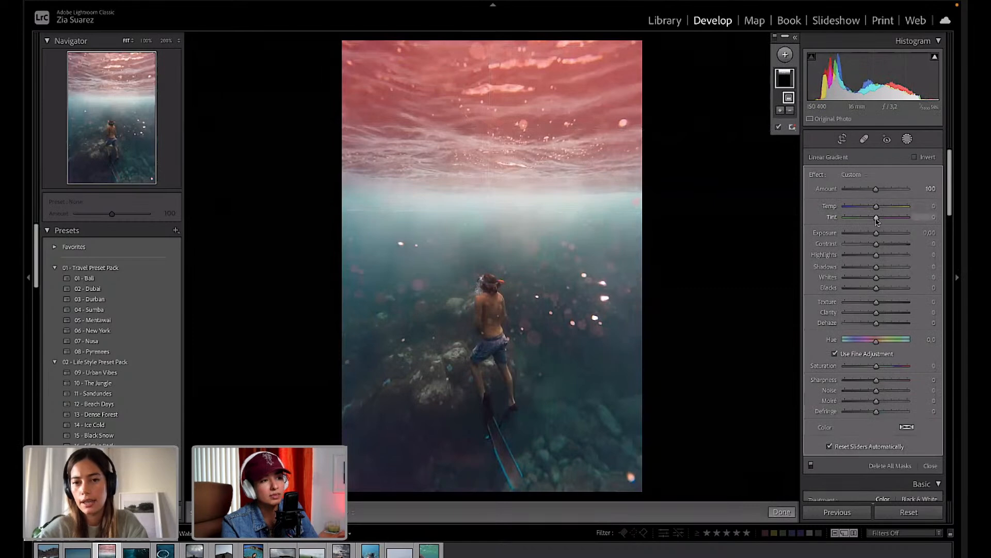
Give the surface gradient a Tint of about −69 and reposition it over the glow.
{"action": "left_click_drag", "start_coordinate": [876, 220], "coordinate": [859, 221]}
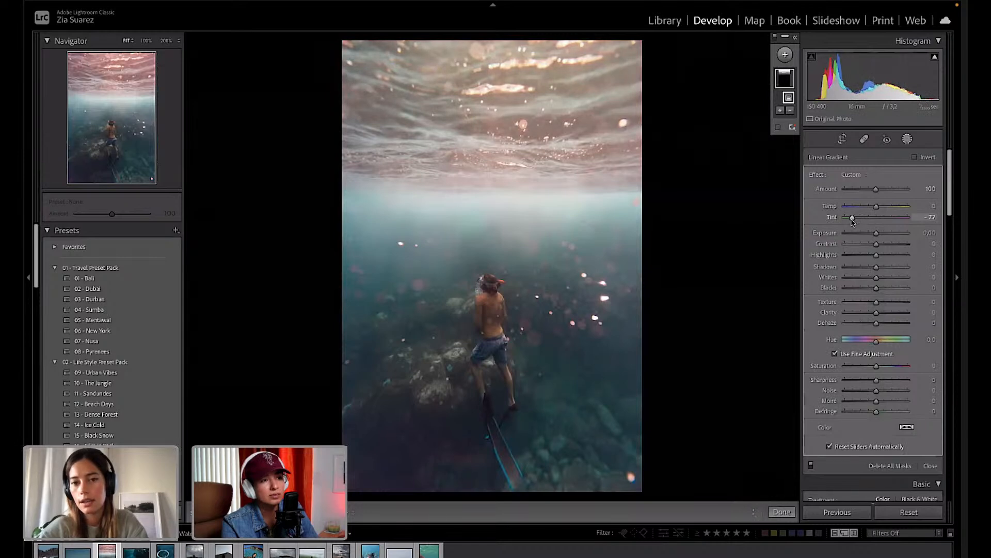
{"action": "left_click_drag", "start_coordinate": [851, 222], "coordinate": [854, 219]}
{"action": "mouse_move", "coordinate": [442, 215]}
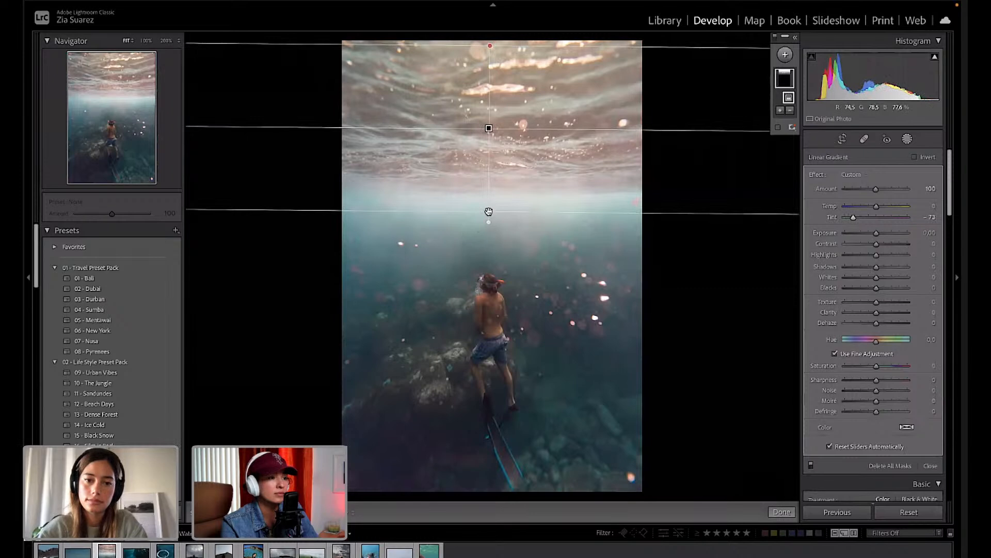
{"action": "mouse_move", "coordinate": [488, 212]}
{"action": "left_mouse_down"}
{"action": "mouse_move", "coordinate": [486, 263]}
{"action": "mouse_move", "coordinate": [489, 230]}
{"action": "left_mouse_up"}
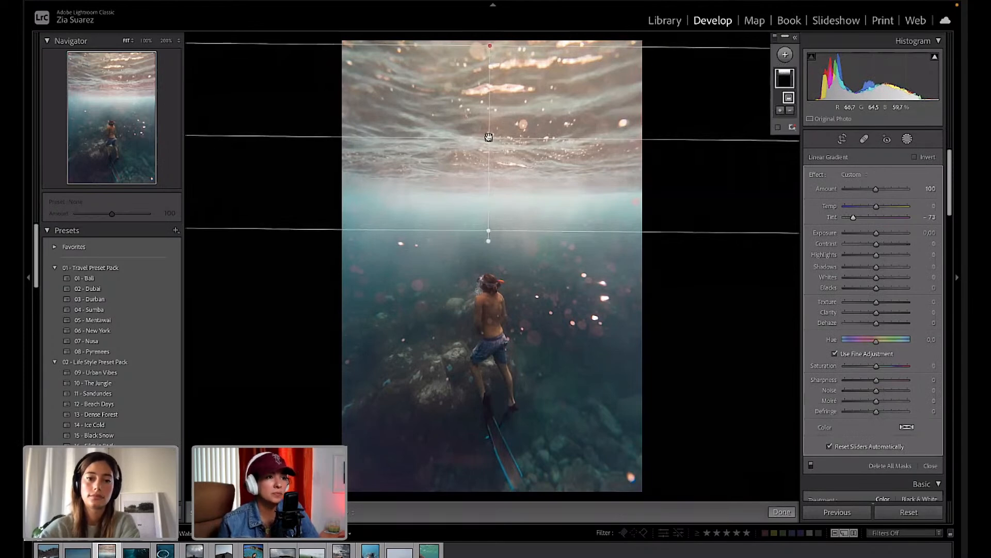
{"action": "left_click_drag", "start_coordinate": [489, 137], "coordinate": [488, 125]}
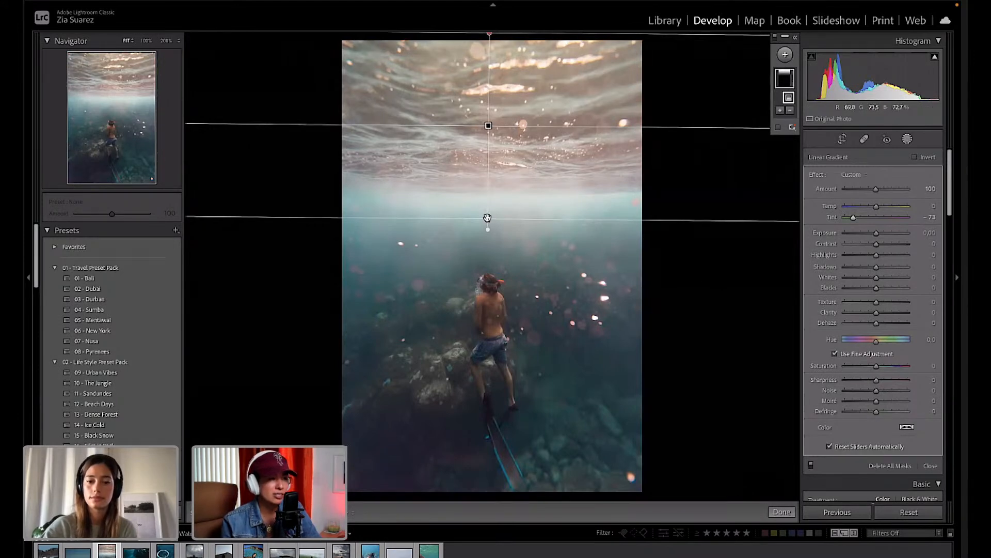
{"action": "left_click_drag", "start_coordinate": [487, 218], "coordinate": [512, 250]}
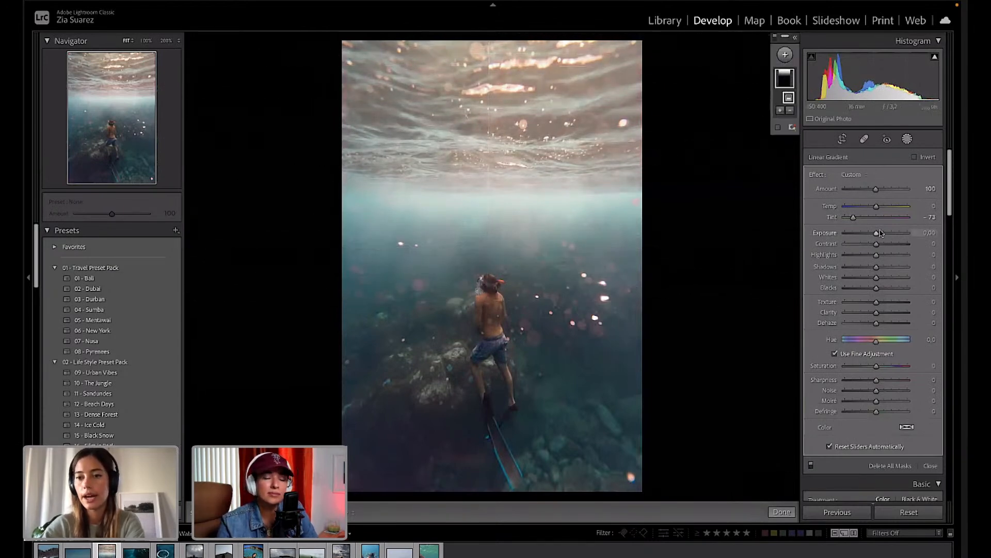
{"action": "left_click_drag", "start_coordinate": [853, 219], "coordinate": [853, 219]}
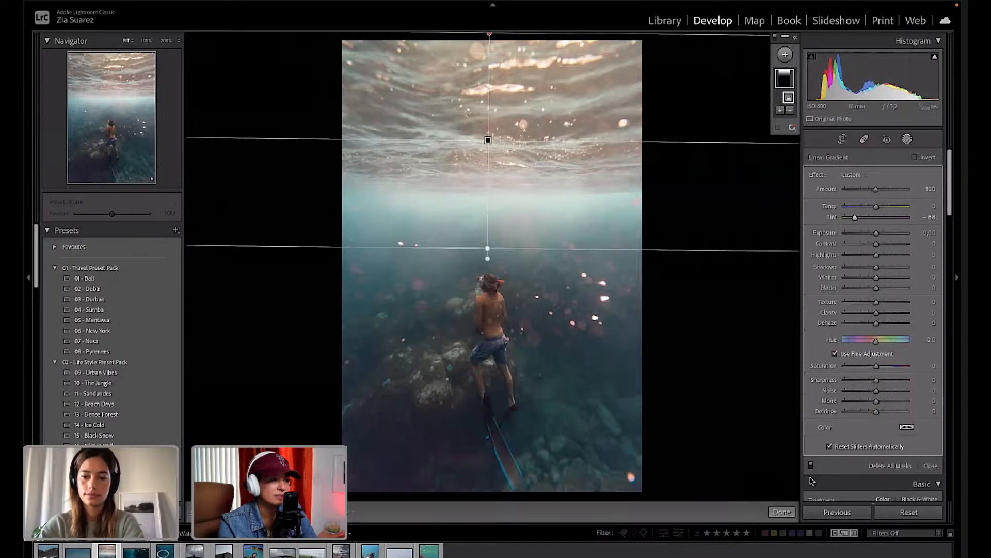
{"action": "left_click", "coordinate": [781, 511]}
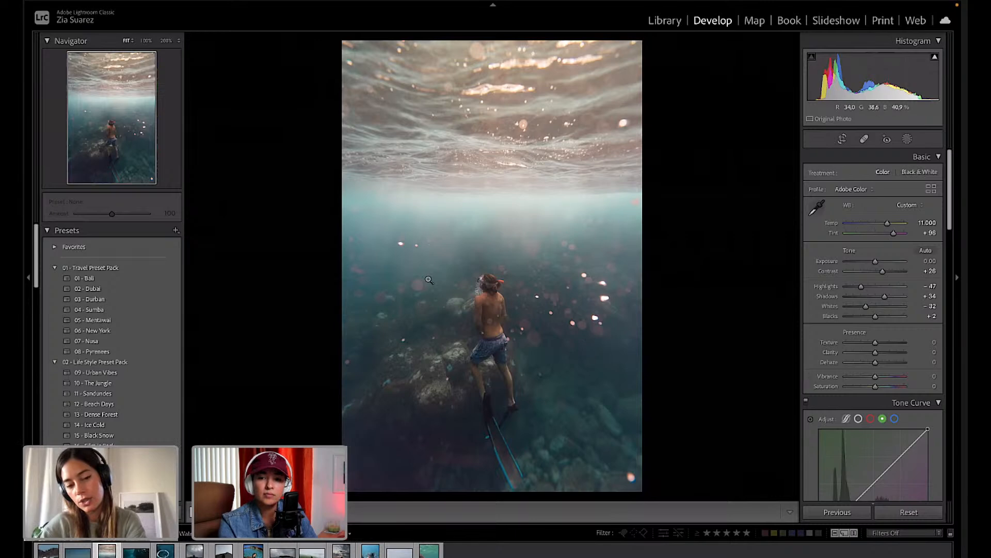
{"action": "left_click", "coordinate": [864, 139]}
{"action": "left_click", "coordinate": [864, 139]}
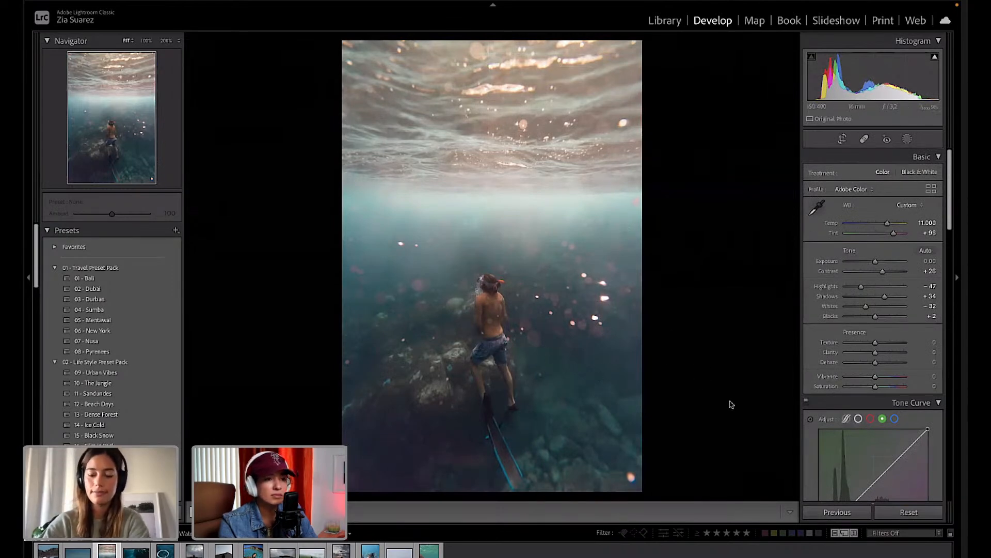
{"action": "key", "text": "backslash"}
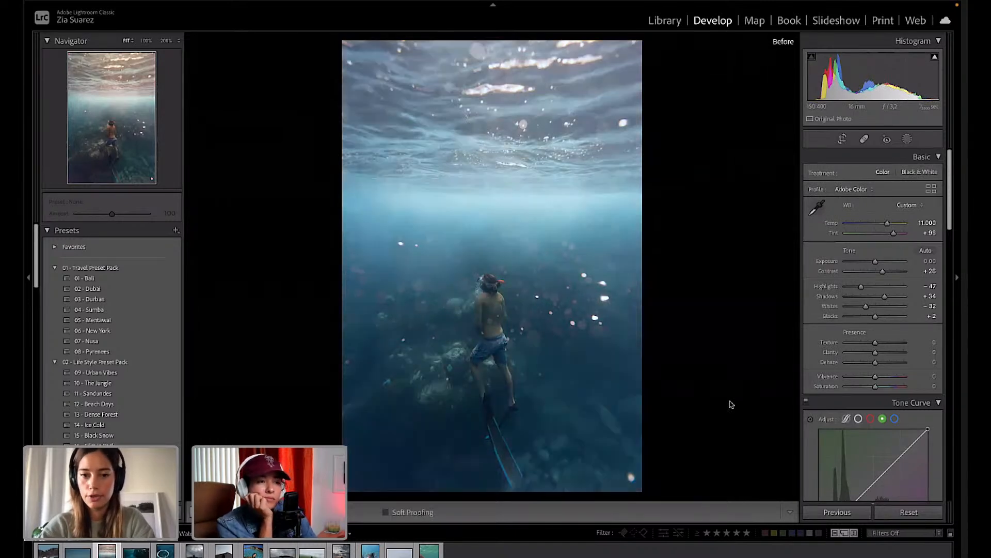
{"action": "key", "text": "backslash"}
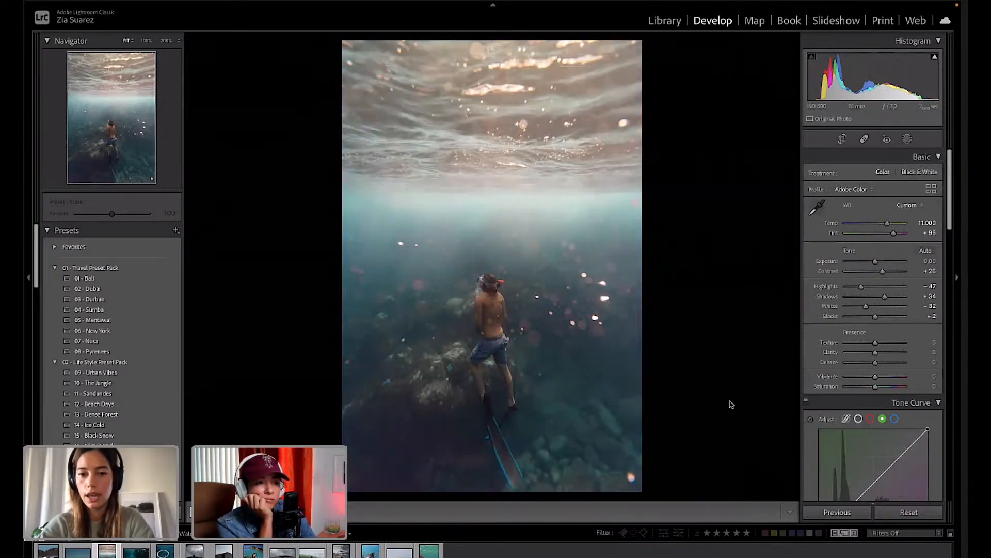
{"action": "key", "text": "backslash"}
{"action": "key", "text": "backslash"}
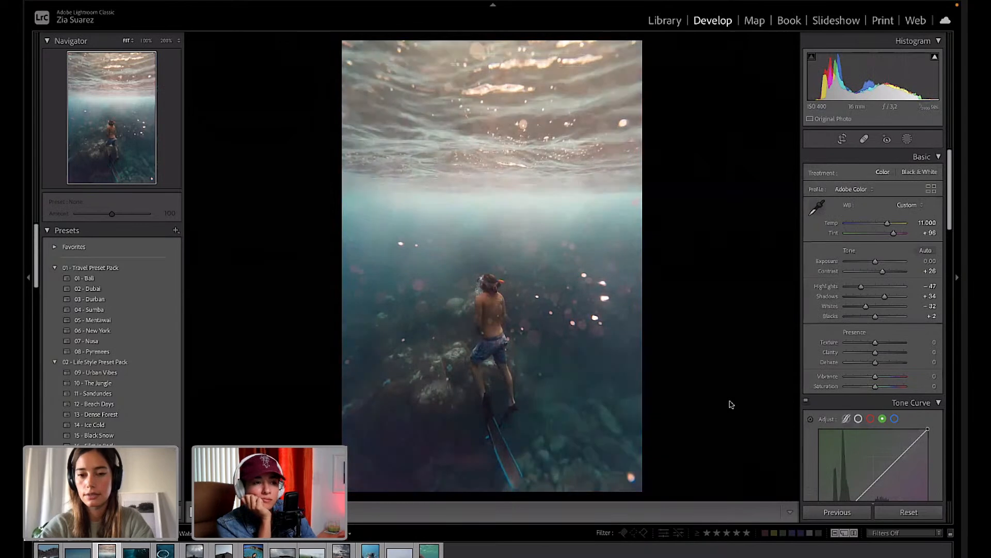
{"action": "key", "text": "backslash"}
{"action": "key", "text": "backslash"}
{"action": "key", "text": "backslash"}
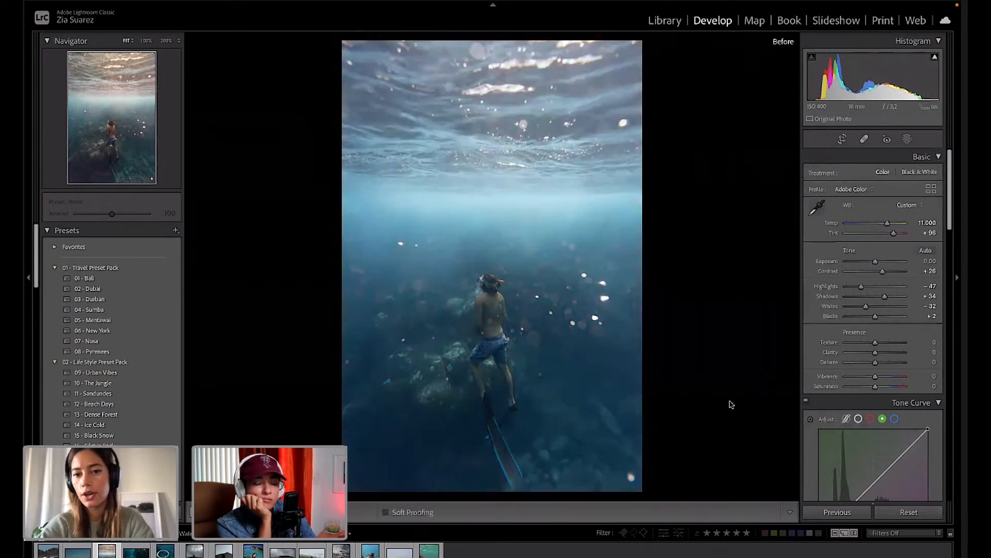
{"action": "key", "text": "backslash"}
{"action": "key", "text": "backslash"}
{"action": "key", "text": "backslash"}
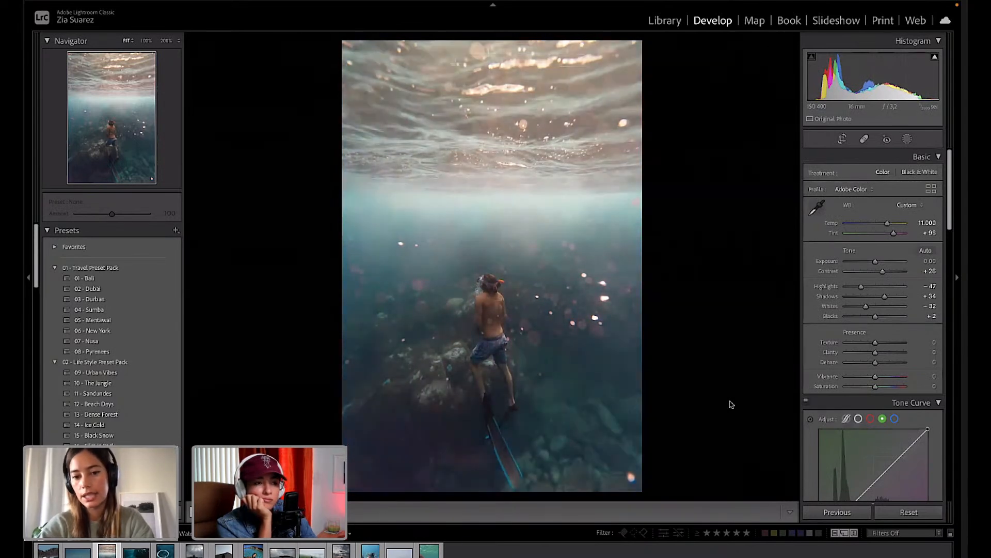
{"action": "key", "text": "backslash"}
{"action": "key", "text": "backslash"}
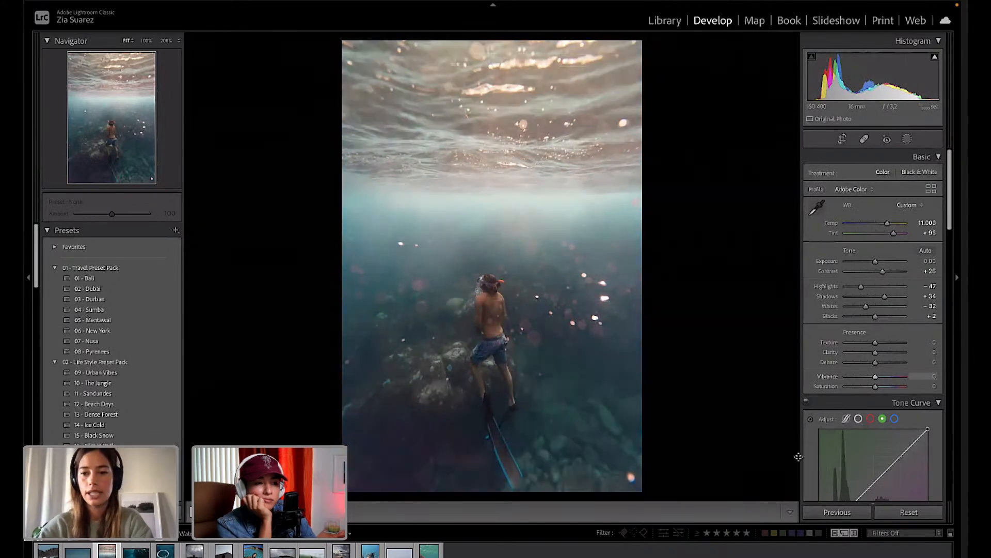
{"action": "scroll", "coordinate": [842, 442], "scroll_direction": "down", "scroll_amount": 3}
{"action": "scroll", "coordinate": [841, 442], "scroll_direction": "down", "scroll_amount": 4}
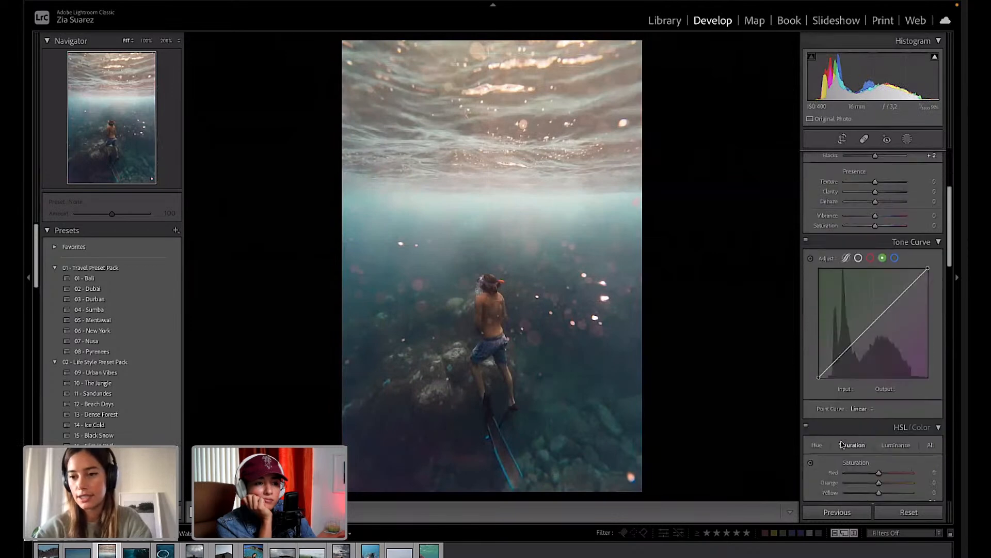
{"action": "scroll", "coordinate": [927, 277], "scroll_direction": "down", "scroll_amount": 15}
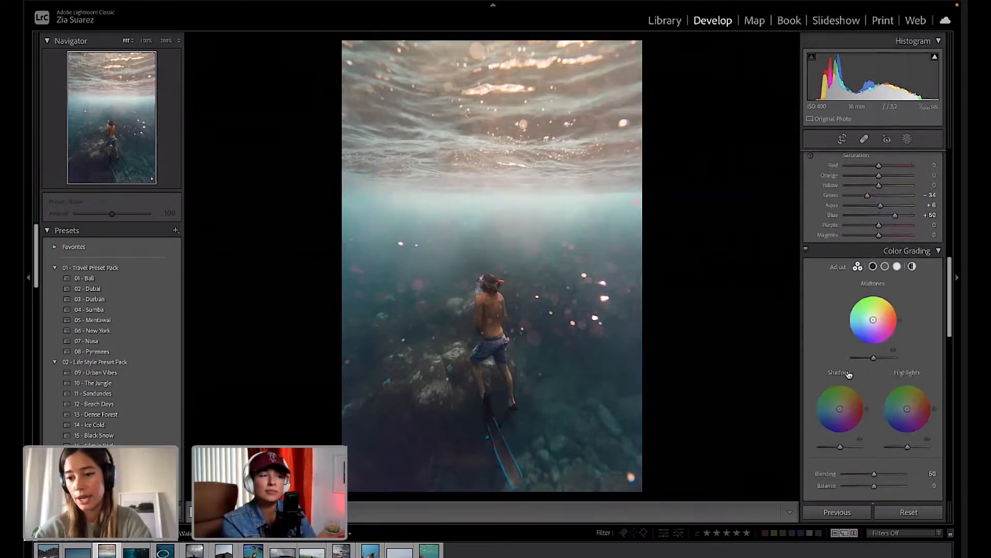
{"action": "scroll", "coordinate": [855, 304], "scroll_direction": "down", "scroll_amount": 6}
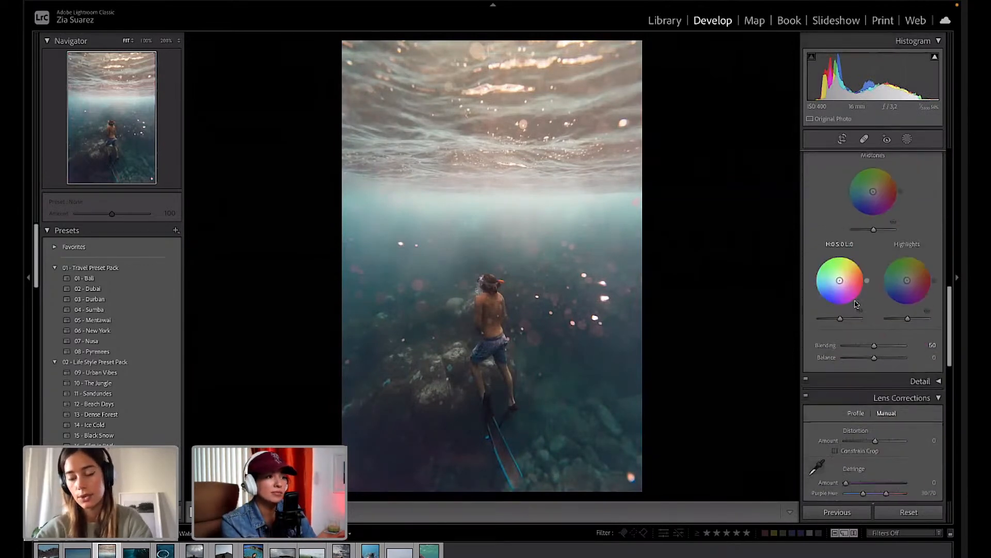
{"action": "scroll", "coordinate": [857, 347], "scroll_direction": "up", "scroll_amount": 20}
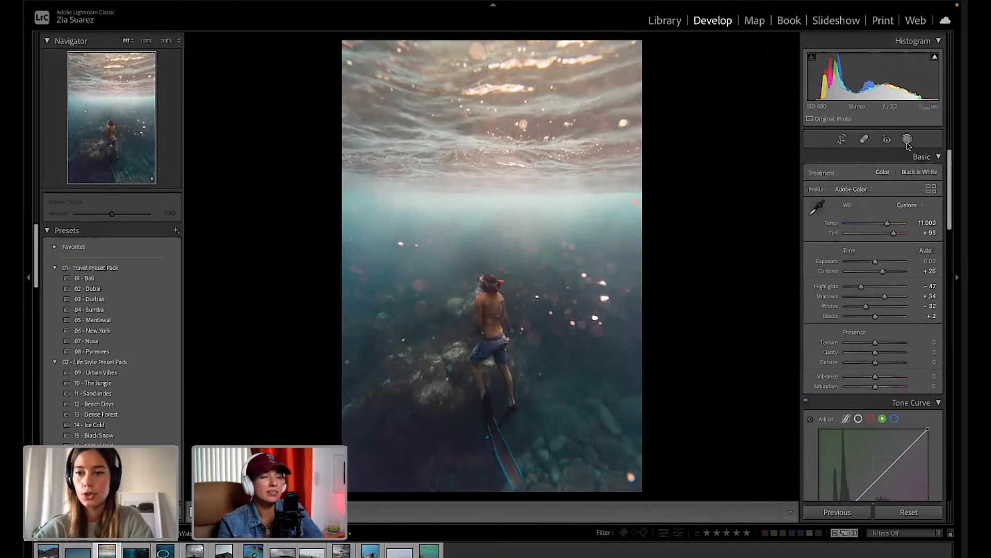
{"action": "left_click", "coordinate": [907, 139]}
Draw a linear gradient up from the photo's bottom and darken its Shadows to −47.
{"action": "left_click", "coordinate": [787, 55]}
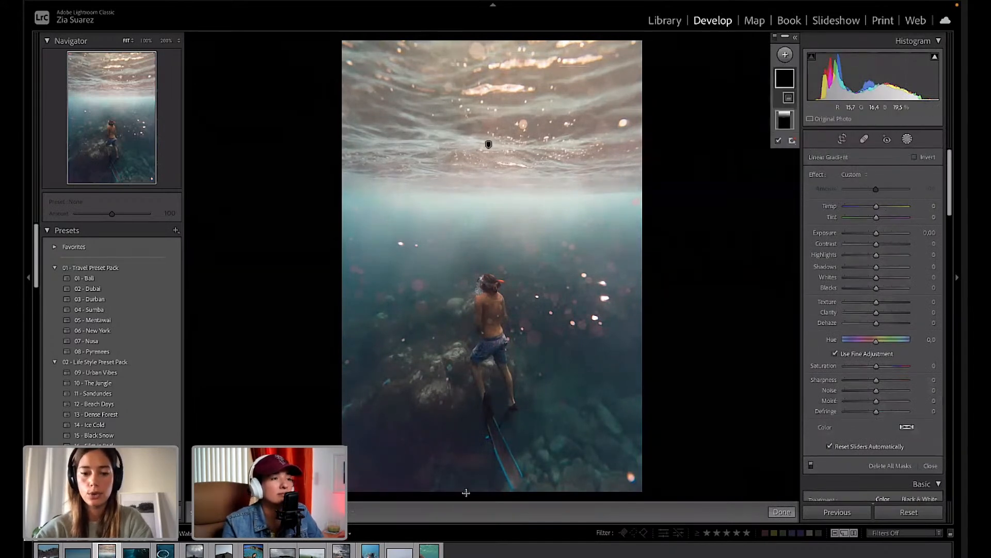
{"action": "left_click_drag", "start_coordinate": [486, 495], "coordinate": [485, 336]}
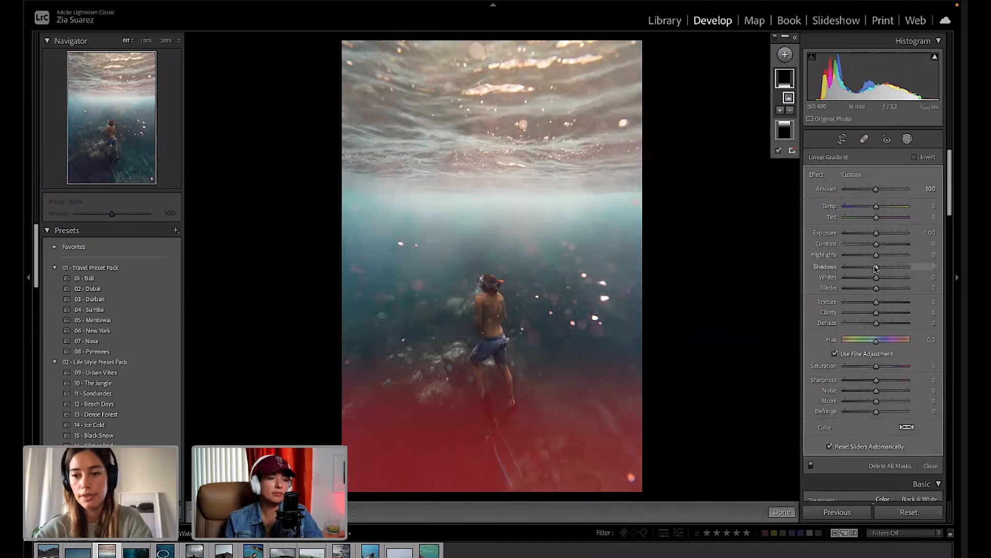
{"action": "left_click_drag", "start_coordinate": [876, 266], "coordinate": [864, 267]}
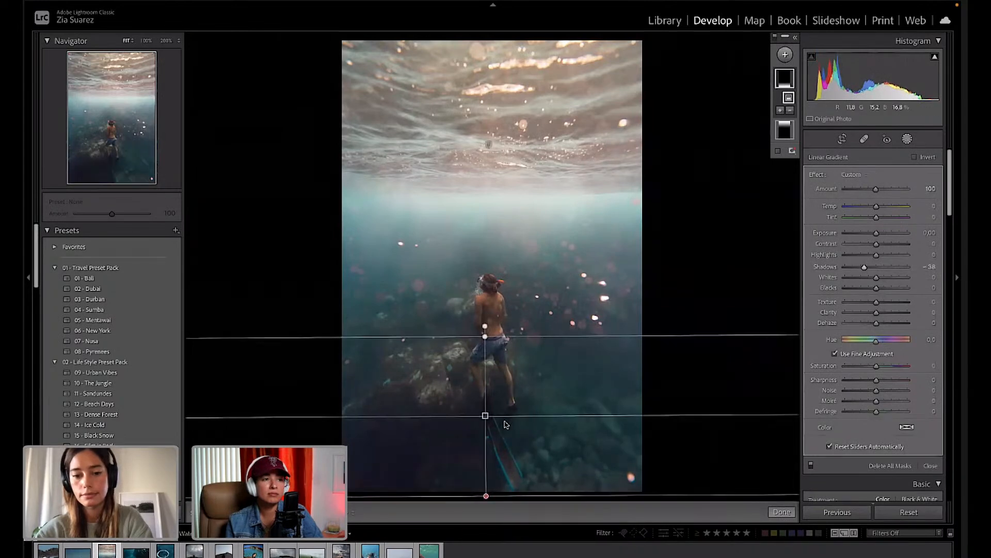
{"action": "left_click_drag", "start_coordinate": [485, 337], "coordinate": [485, 303]}
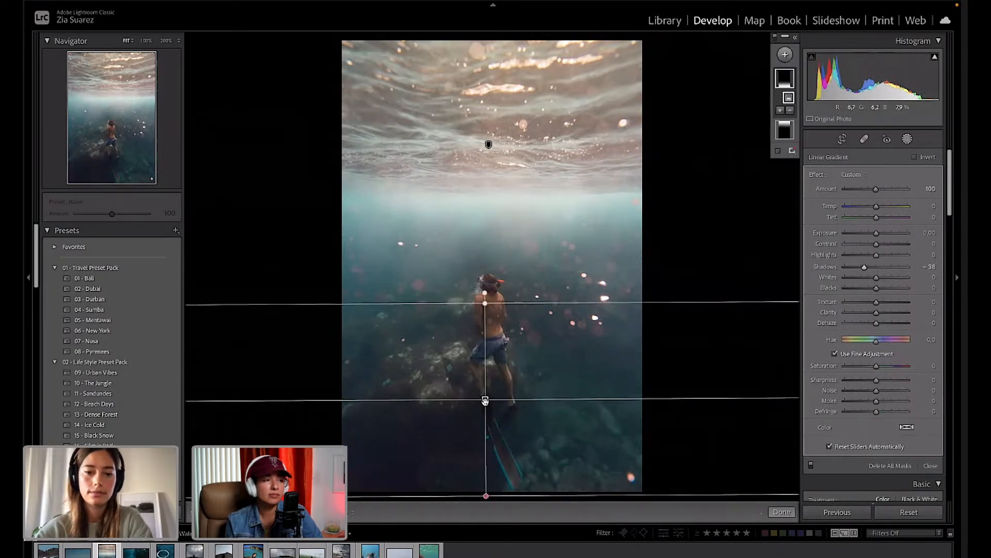
{"action": "left_click_drag", "start_coordinate": [484, 401], "coordinate": [489, 428]}
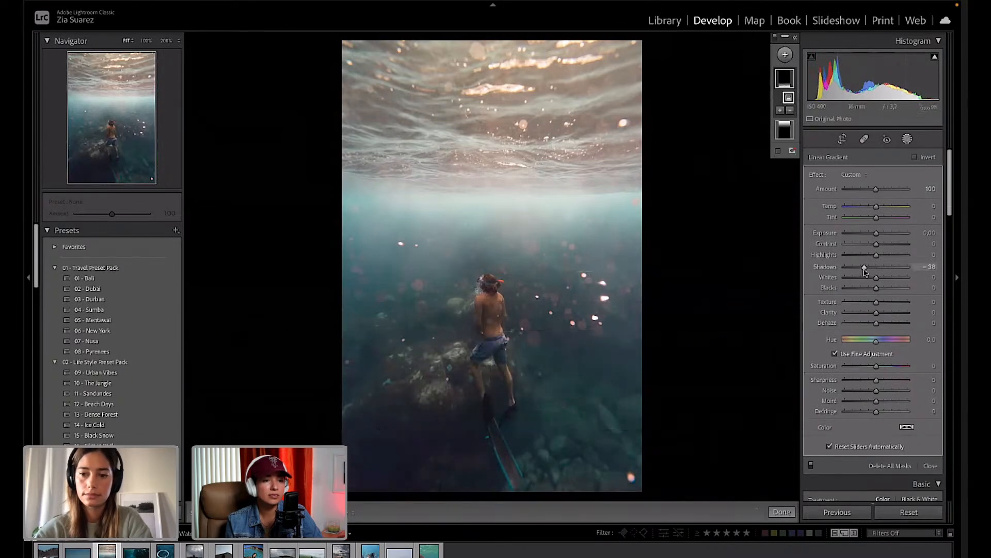
{"action": "mouse_move", "coordinate": [865, 269]}
{"action": "left_mouse_down"}
{"action": "mouse_move", "coordinate": [863, 257]}
{"action": "mouse_move", "coordinate": [849, 257]}
{"action": "mouse_move", "coordinate": [866, 257]}
{"action": "mouse_move", "coordinate": [868, 279]}
{"action": "left_mouse_up"}
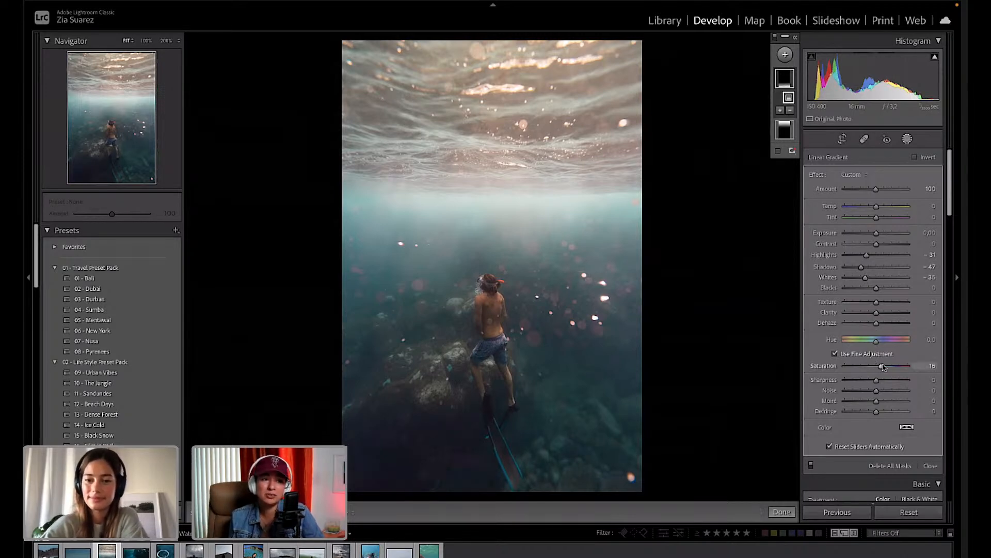
Set the bottom mask's Saturation to 6 and refine the gradient's position toward the diver's waist.
{"action": "left_click_drag", "start_coordinate": [884, 366], "coordinate": [882, 366]}
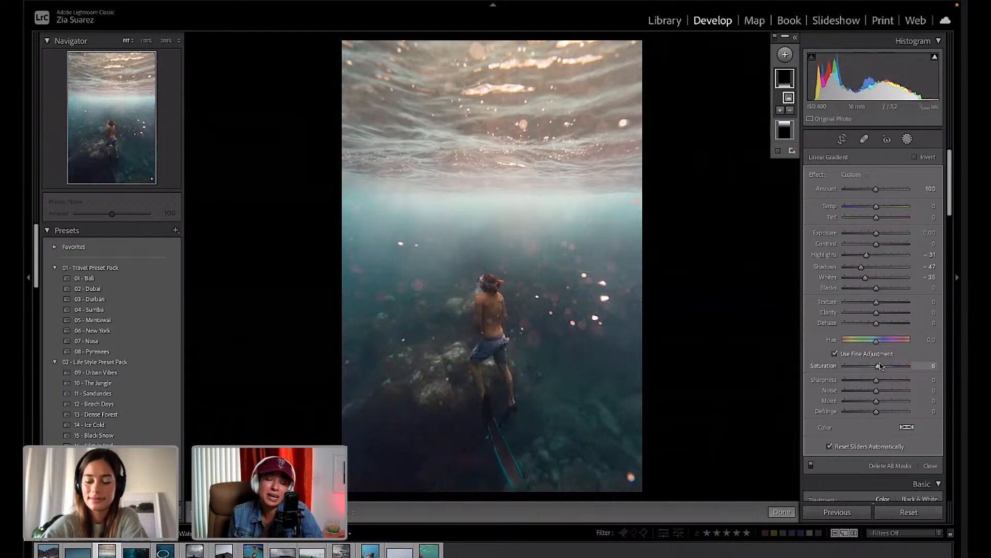
{"action": "scroll", "coordinate": [885, 430], "scroll_direction": "down", "scroll_amount": 5}
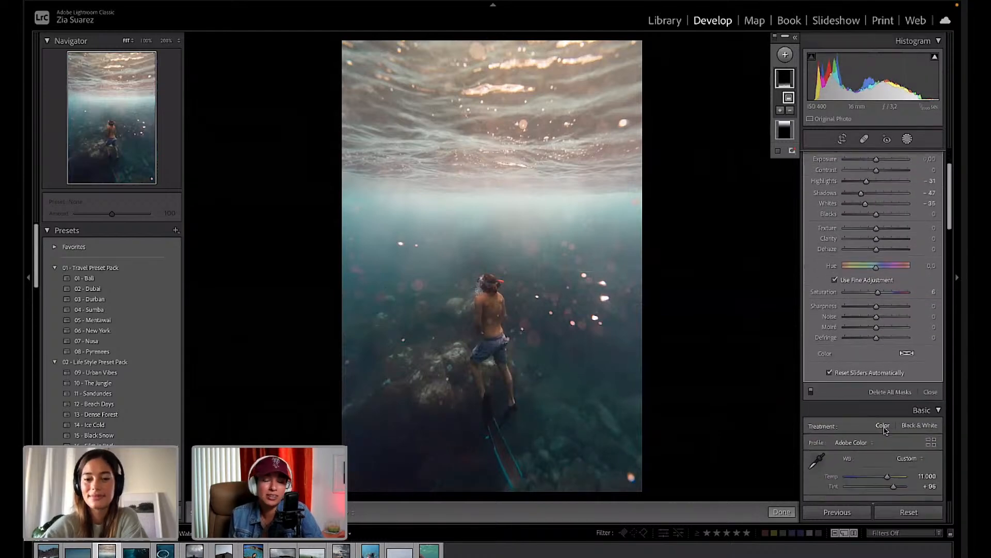
{"action": "scroll", "coordinate": [885, 430], "scroll_direction": "down", "scroll_amount": 3}
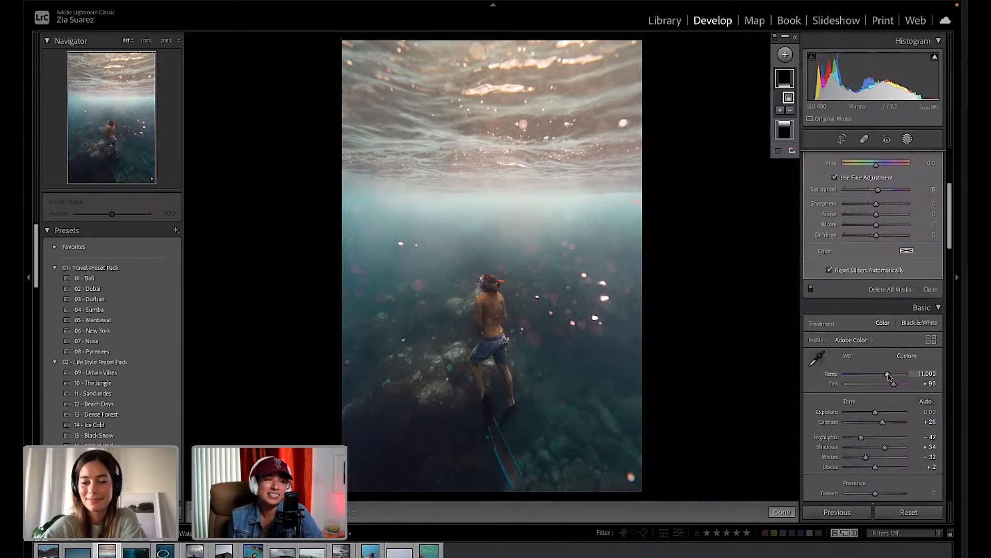
{"action": "left_click_drag", "start_coordinate": [888, 376], "coordinate": [888, 374]}
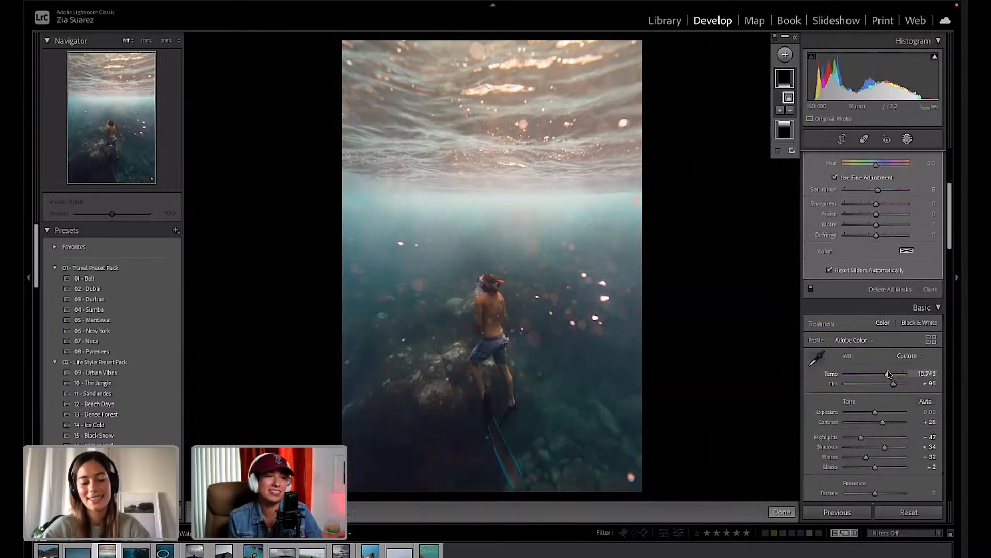
{"action": "key", "text": "ctrl+z"}
{"action": "scroll", "coordinate": [878, 342], "scroll_direction": "up", "scroll_amount": 8}
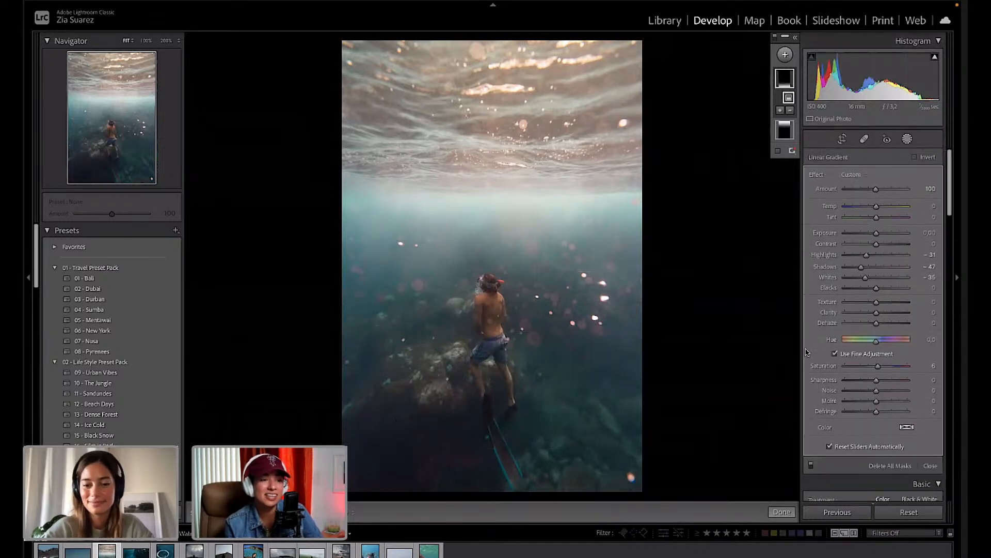
{"action": "left_click", "coordinate": [791, 81]}
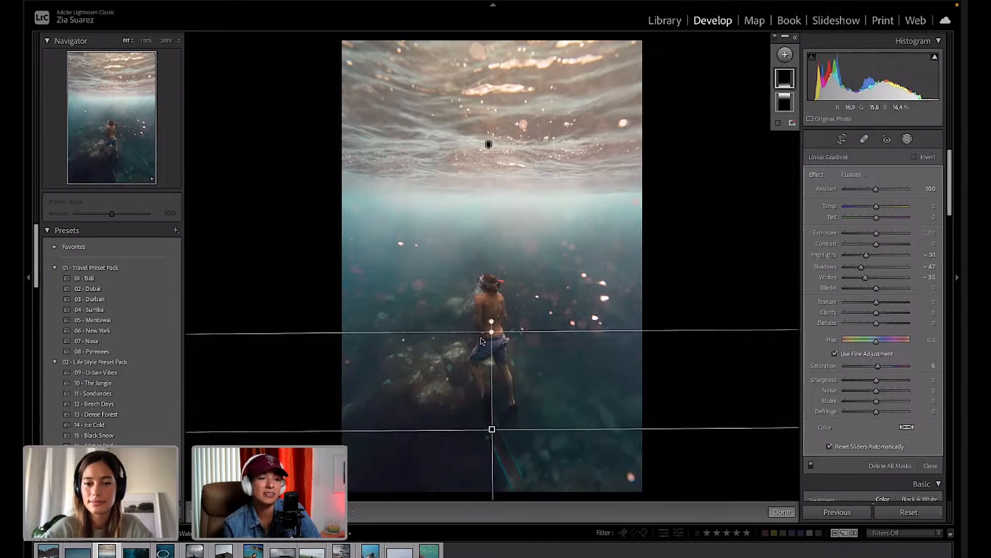
{"action": "mouse_move", "coordinate": [491, 331]}
{"action": "left_mouse_down"}
{"action": "mouse_move", "coordinate": [491, 280]}
{"action": "mouse_move", "coordinate": [496, 325]}
{"action": "left_mouse_up"}
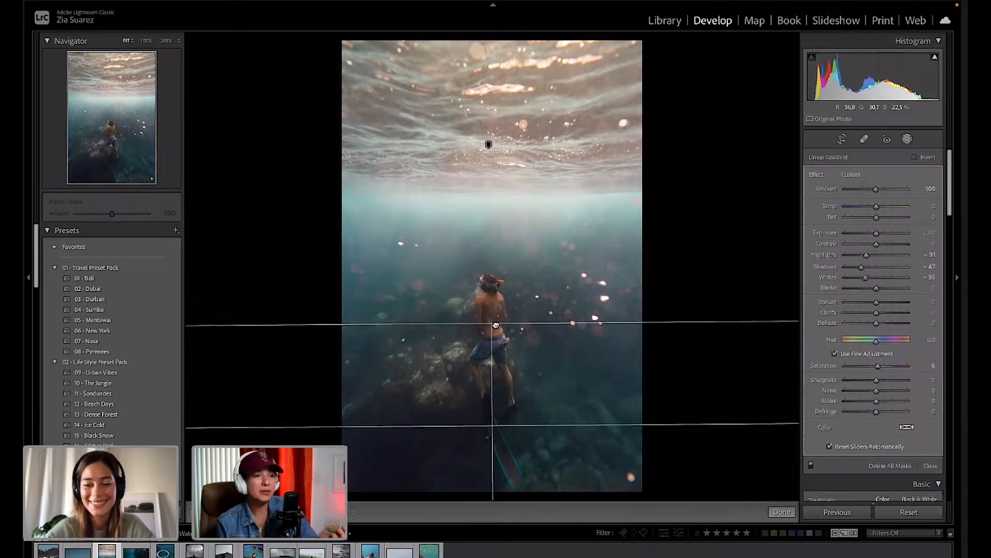
{"action": "mouse_move", "coordinate": [491, 425]}
{"action": "left_mouse_down"}
{"action": "mouse_move", "coordinate": [491, 368]}
{"action": "mouse_move", "coordinate": [491, 474]}
{"action": "mouse_move", "coordinate": [497, 387]}
{"action": "mouse_move", "coordinate": [497, 443]}
{"action": "left_mouse_up"}
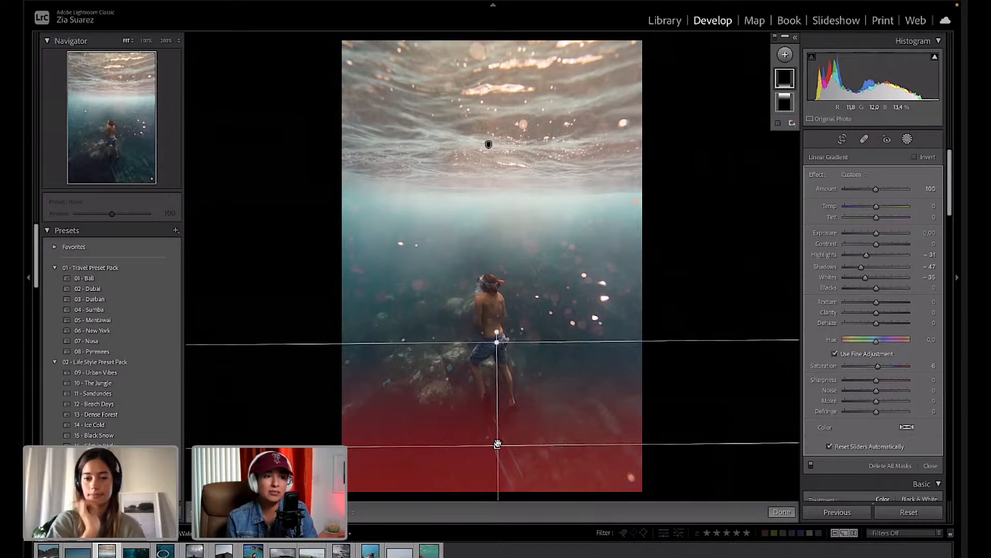
{"action": "left_click", "coordinate": [785, 512]}
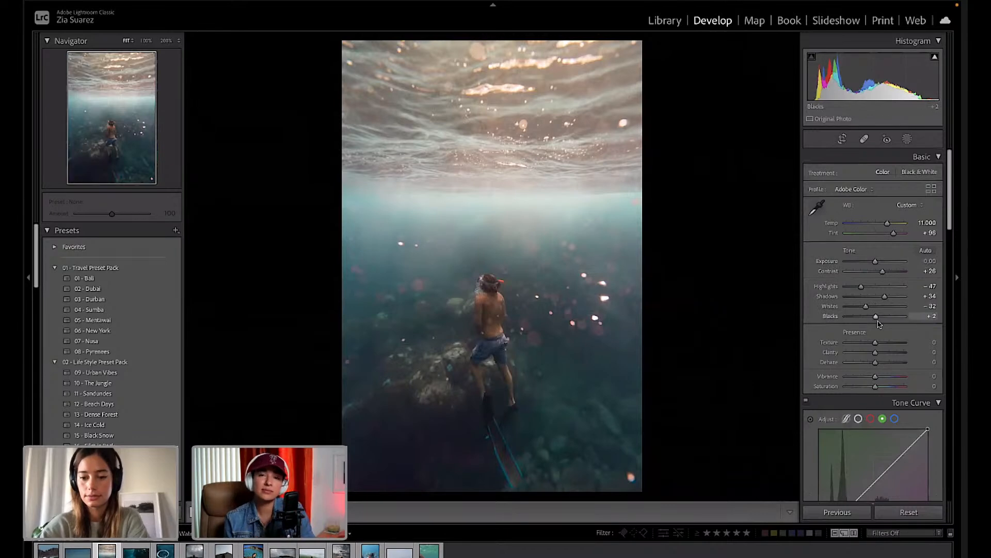
Lift overall Shadows to +43 and draw a new gradient down over the surface water.
{"action": "left_click_drag", "start_coordinate": [884, 296], "coordinate": [854, 290]}
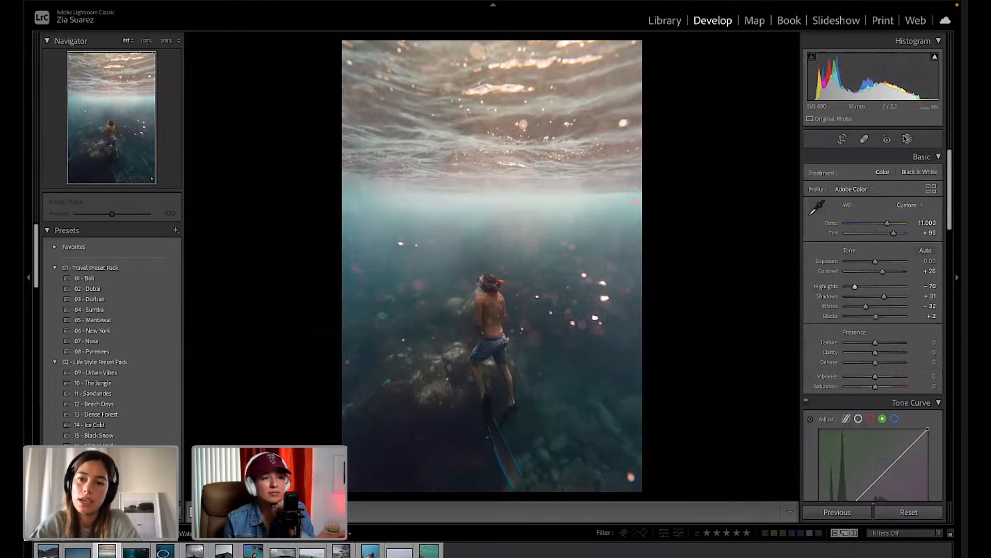
{"action": "left_click", "coordinate": [907, 139]}
{"action": "left_click_drag", "start_coordinate": [488, 139], "coordinate": [488, 249]}
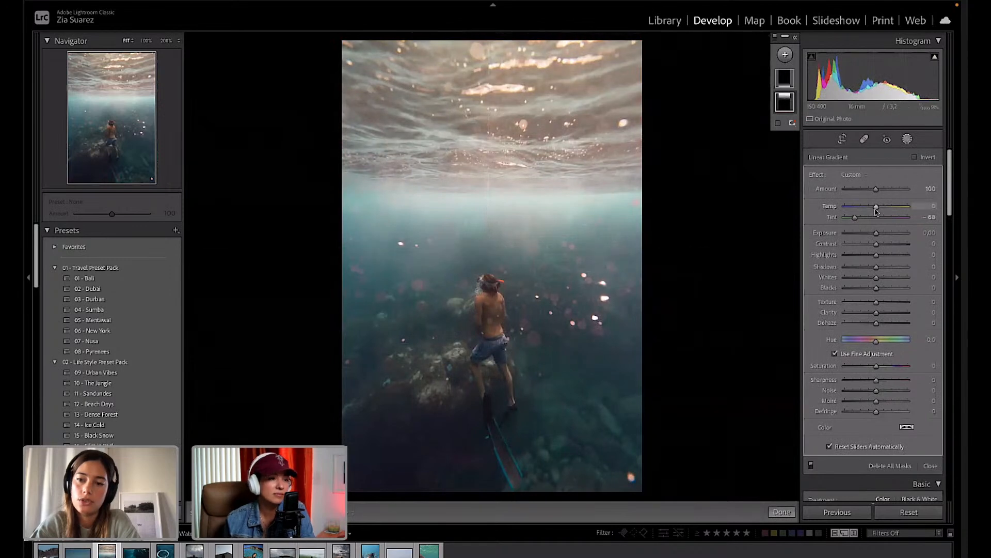
Cool the top gradient's Temp to about −16 and adjust where it fades out.
{"action": "left_click_drag", "start_coordinate": [874, 209], "coordinate": [873, 210]}
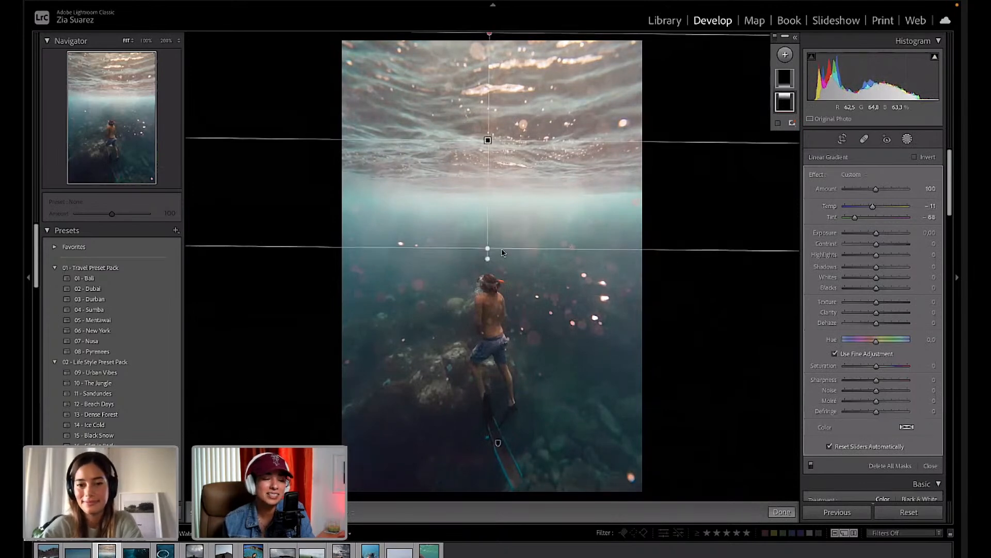
{"action": "left_click_drag", "start_coordinate": [485, 247], "coordinate": [485, 301]}
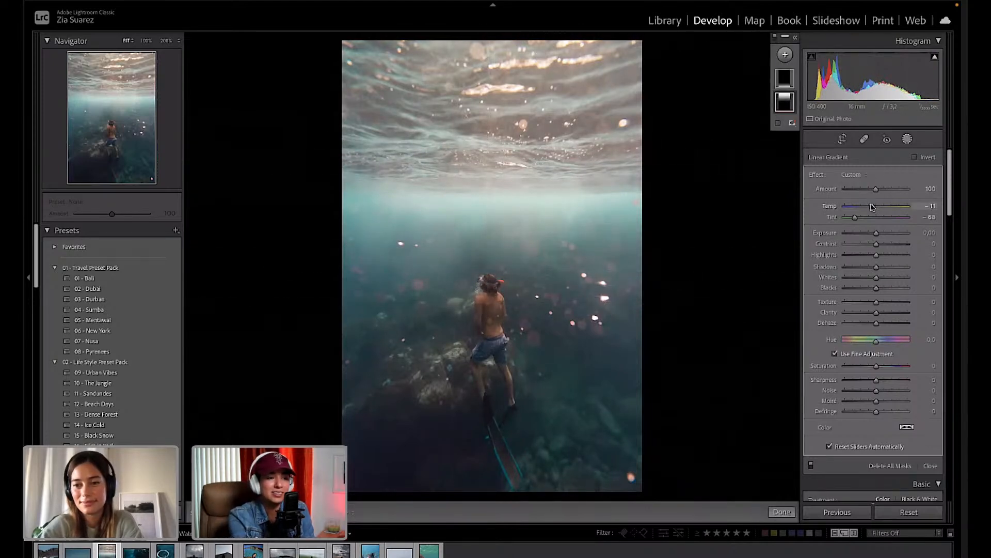
{"action": "left_click_drag", "start_coordinate": [872, 207], "coordinate": [871, 206]}
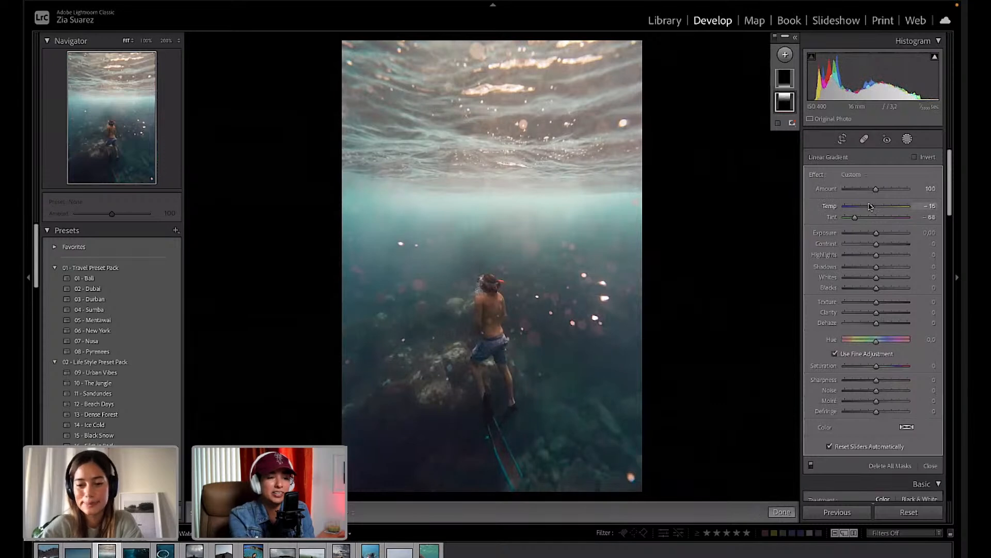
{"action": "left_click_drag", "start_coordinate": [871, 206], "coordinate": [870, 207]}
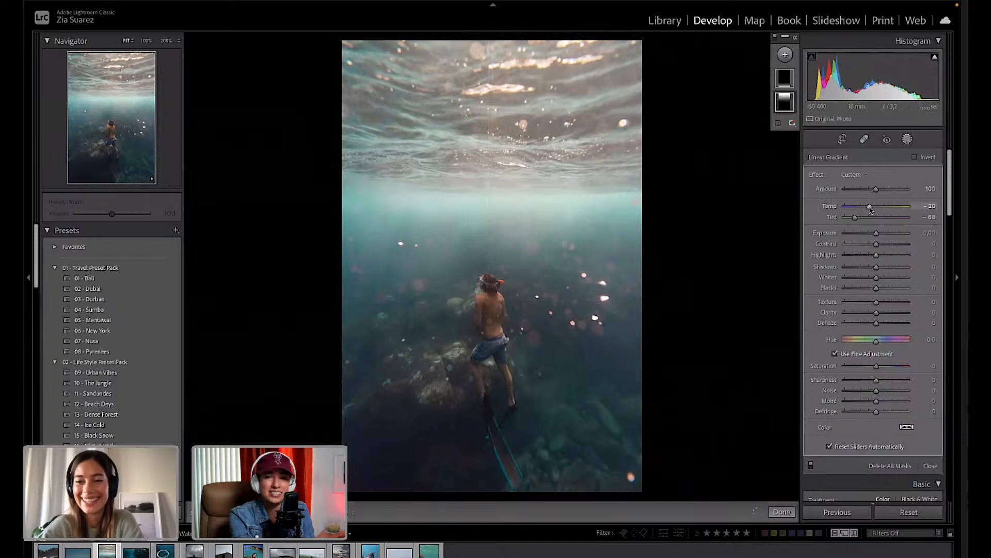
{"action": "left_click_drag", "start_coordinate": [871, 209], "coordinate": [872, 208]}
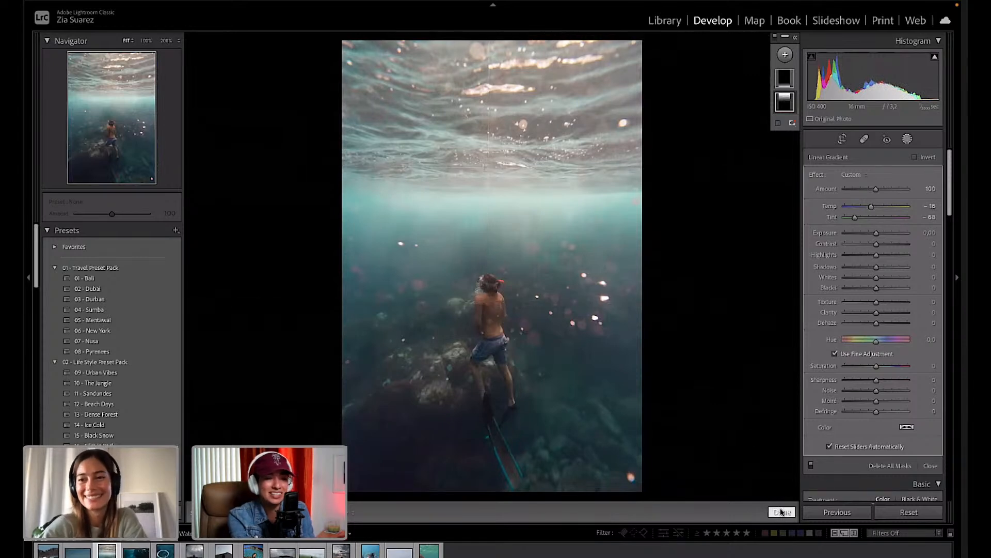
{"action": "left_click", "coordinate": [781, 511]}
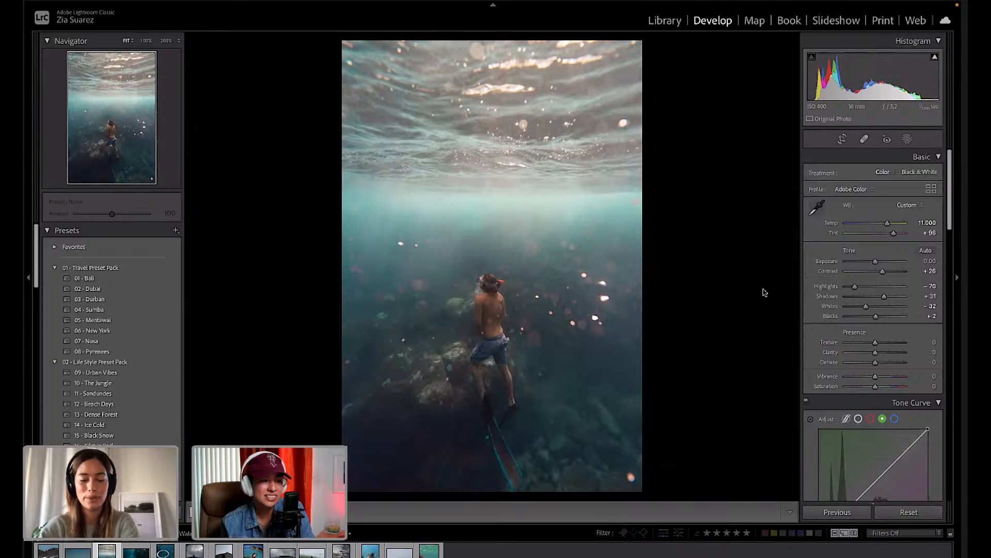
Lower Whites to −40, preview a full reset, then undo it to keep the grade.
{"action": "scroll", "coordinate": [887, 347], "scroll_direction": "down", "scroll_amount": 2}
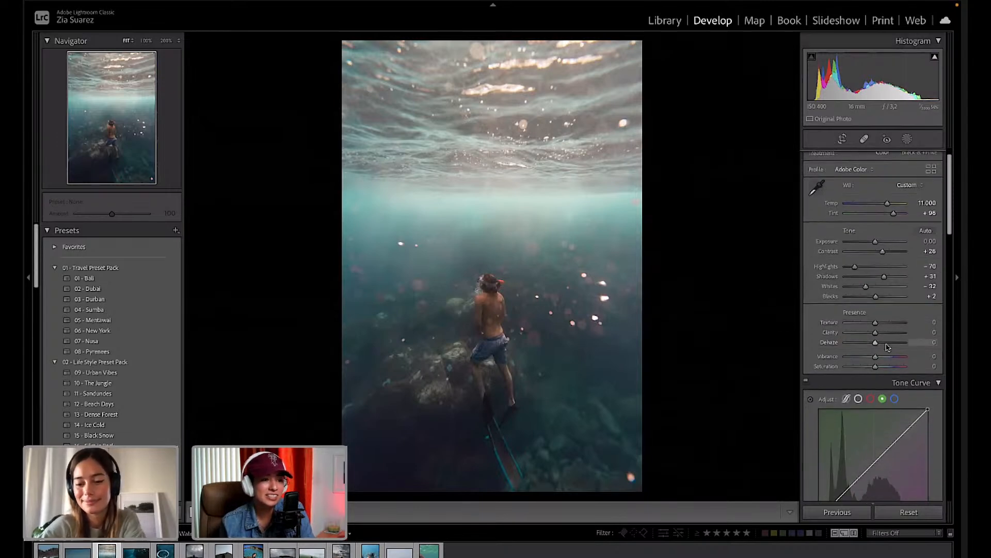
{"action": "scroll", "coordinate": [887, 348], "scroll_direction": "down", "scroll_amount": 1}
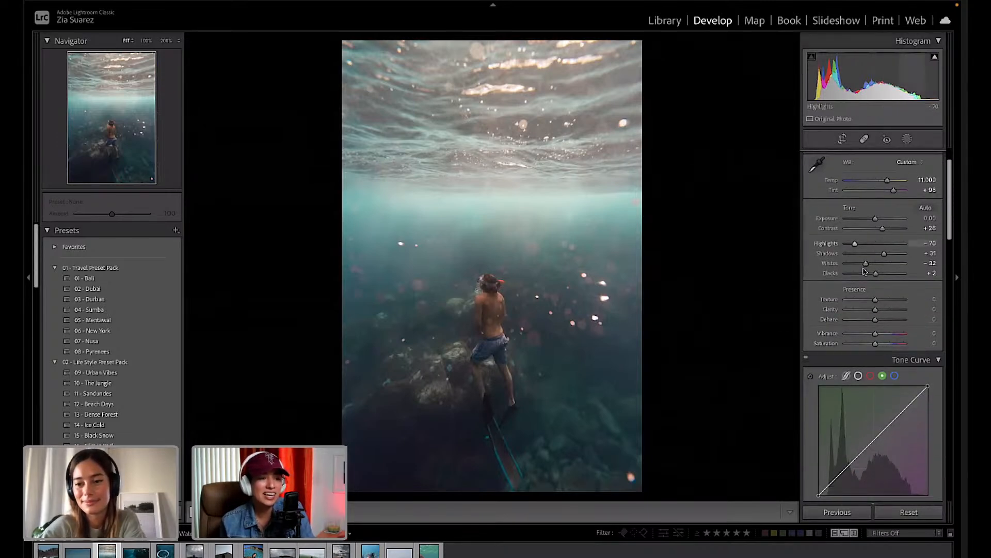
{"action": "left_click_drag", "start_coordinate": [866, 264], "coordinate": [864, 266]}
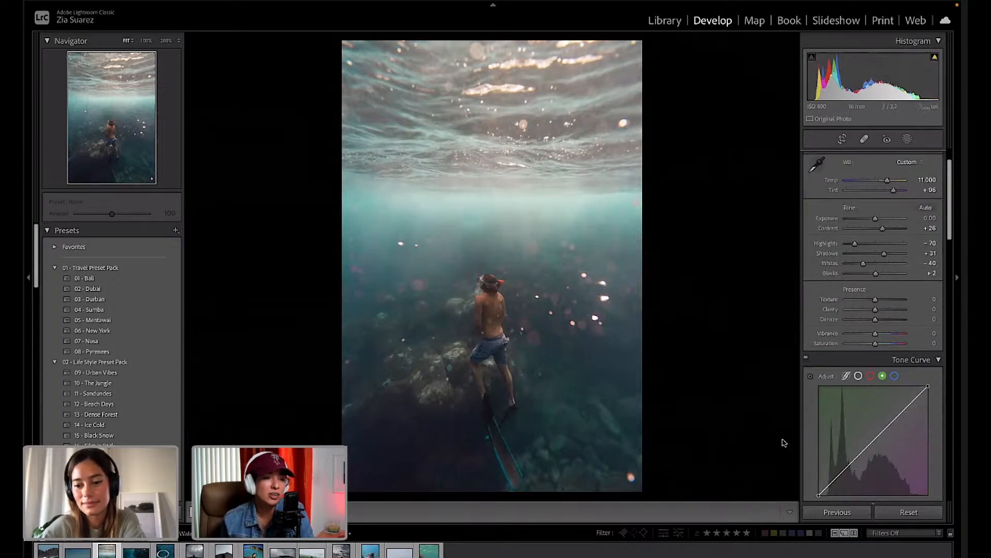
{"action": "left_click", "coordinate": [909, 512]}
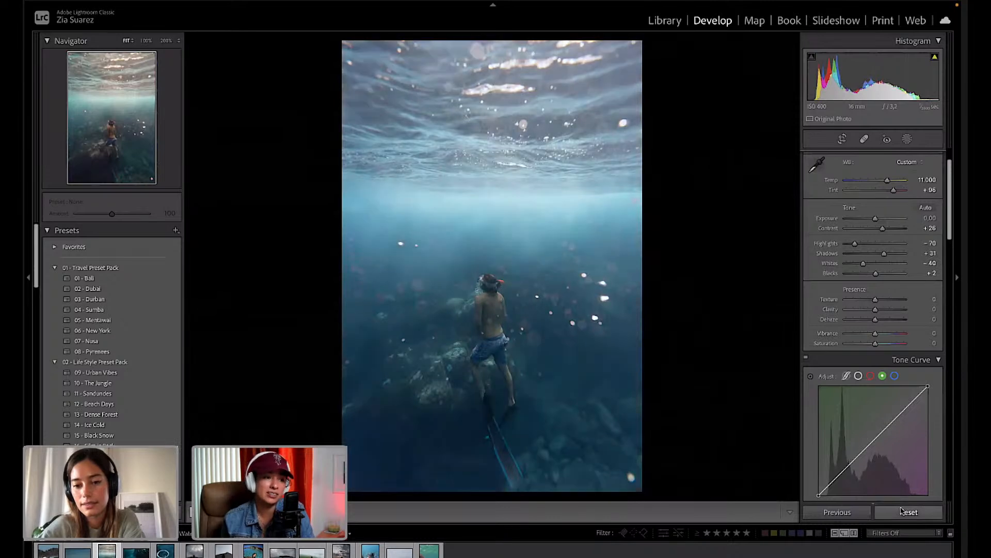
{"action": "key", "text": "ctrl+z"}
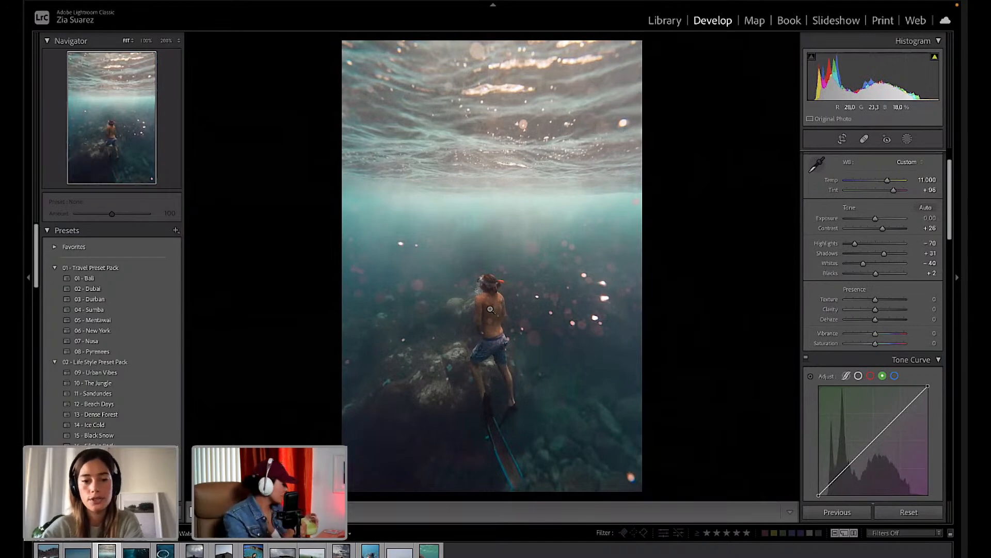
Add a Select Subject mask that isolates the freediver.
{"action": "left_click", "coordinate": [907, 138]}
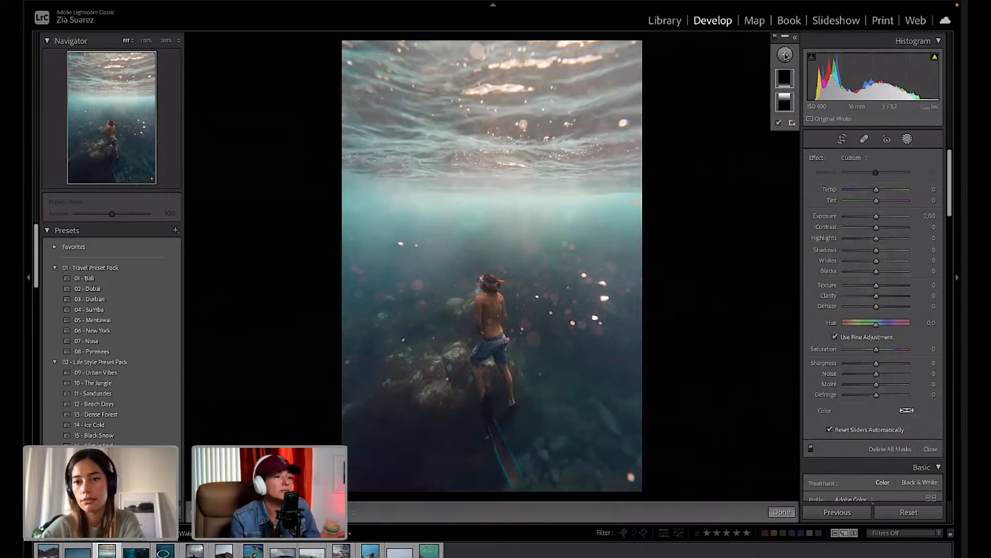
{"action": "left_click", "coordinate": [785, 55]}
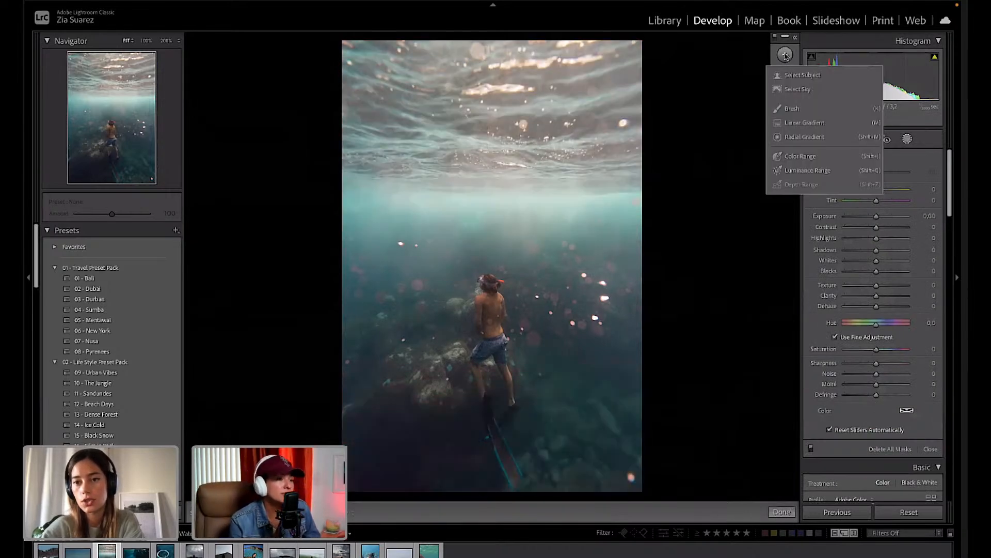
{"action": "left_click", "coordinate": [814, 76]}
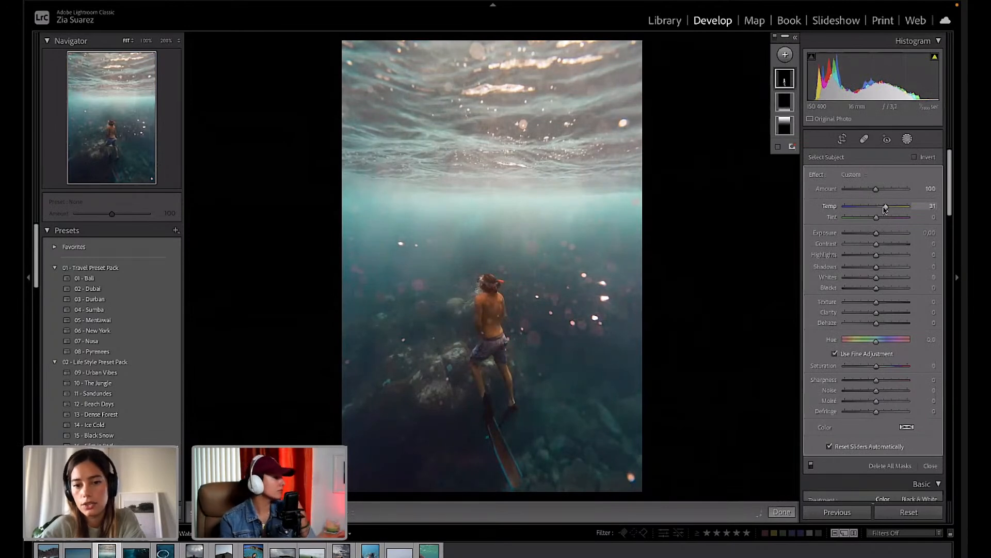
Warm the diver mask to temperature 8, trying a shadows lift and undoing it.
{"action": "left_click_drag", "start_coordinate": [883, 217], "coordinate": [880, 215]}
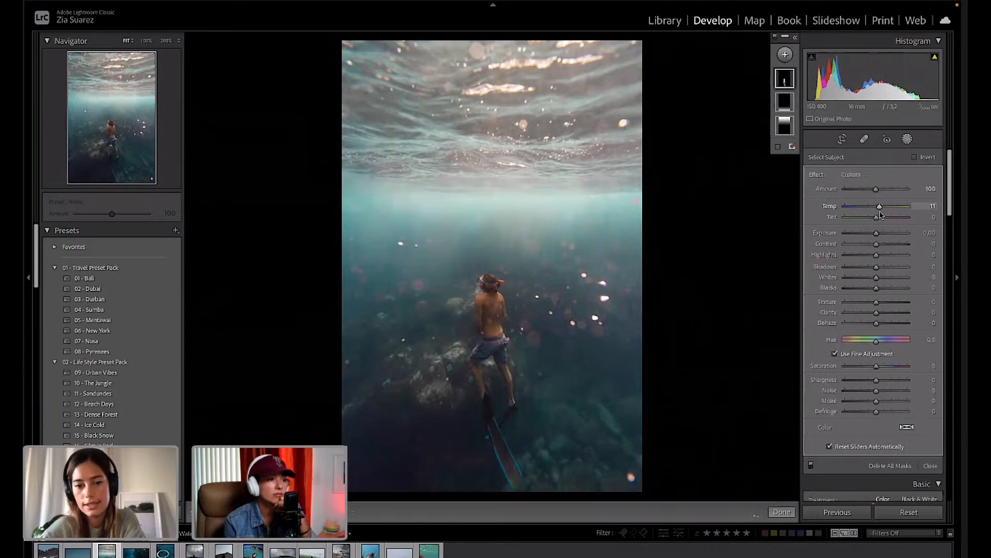
{"action": "left_click_drag", "start_coordinate": [881, 220], "coordinate": [880, 220]}
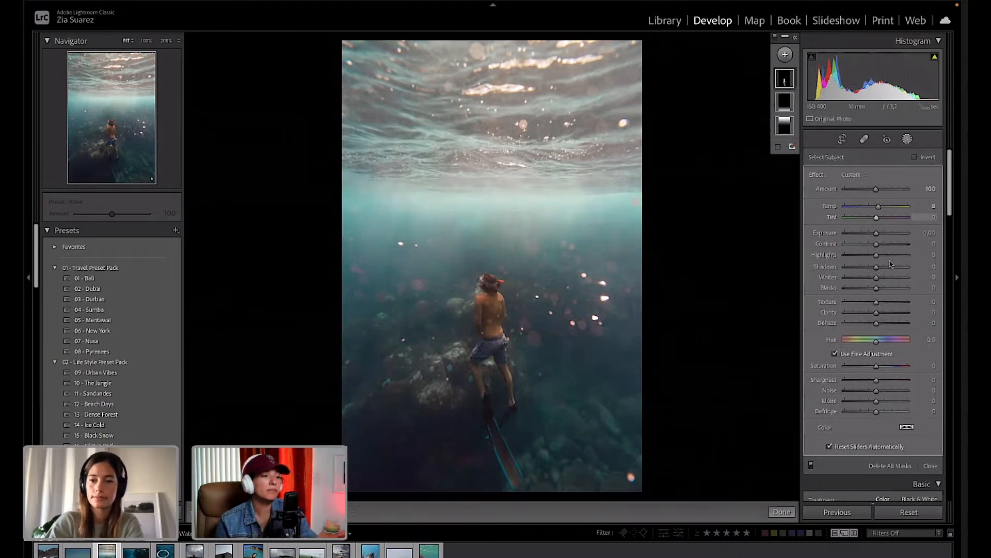
{"action": "left_click_drag", "start_coordinate": [876, 272], "coordinate": [883, 270]}
{"action": "key", "text": "ctrl+z"}
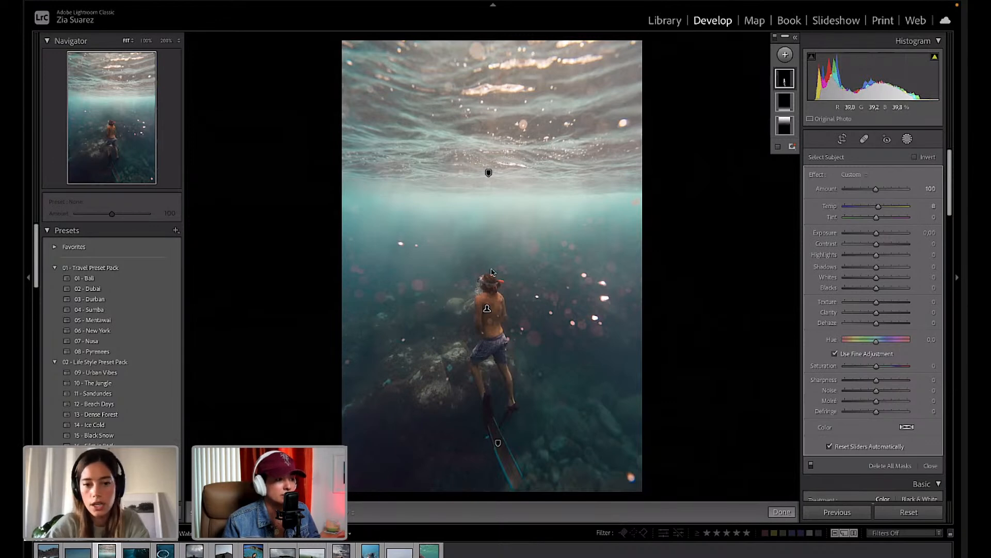
Check the diver mask's red overlay coverage, finish mask editing and call up a before/after view.
{"action": "mouse_move", "coordinate": [487, 309]}
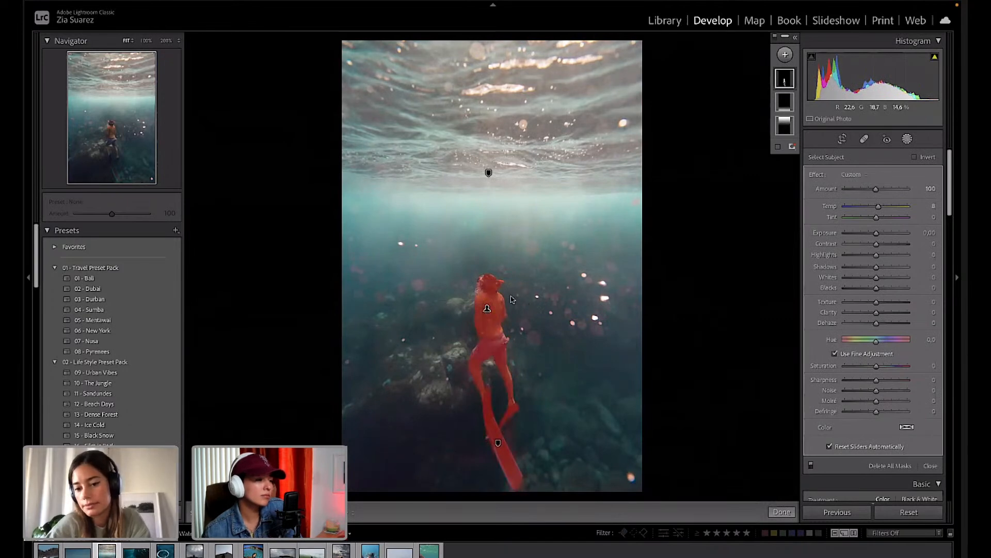
{"action": "left_click", "coordinate": [782, 512]}
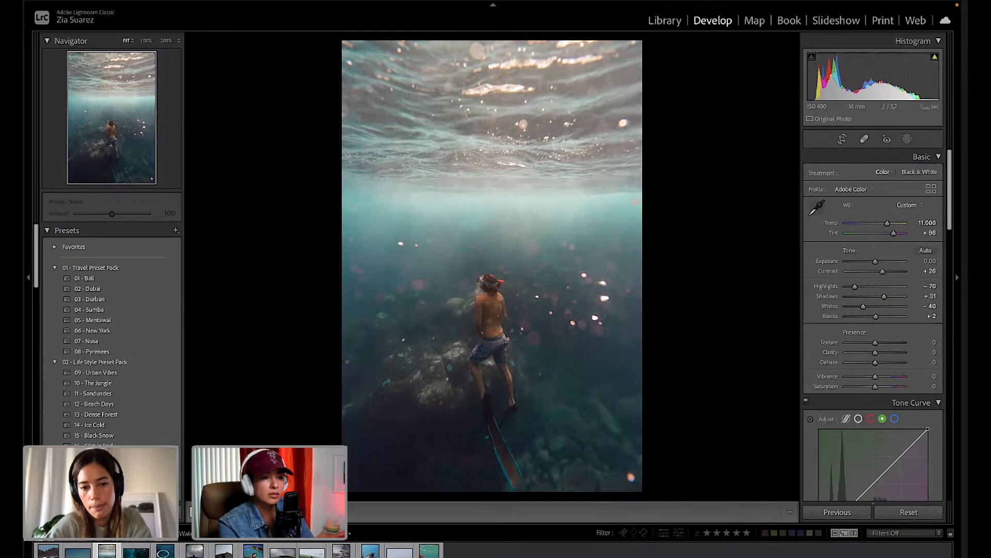
{"action": "key", "text": "alt+shift+y"}
Compare before/after, then raise HSL luminance to Aqua +54 and Blue +69.
{"action": "key", "text": "y"}
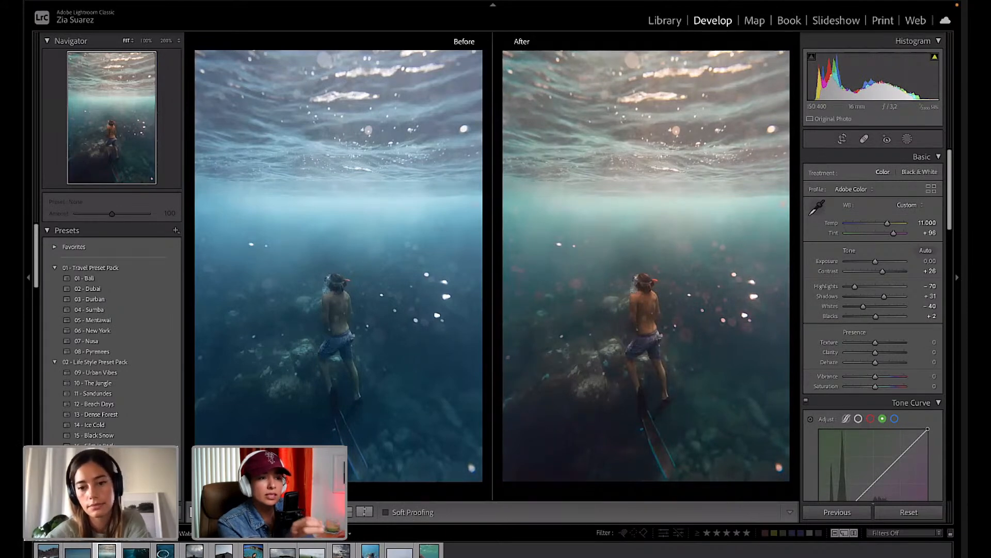
{"action": "key", "text": "y"}
{"action": "scroll", "coordinate": [887, 325], "scroll_direction": "down", "scroll_amount": 3}
{"action": "scroll", "coordinate": [887, 324], "scroll_direction": "down", "scroll_amount": 5}
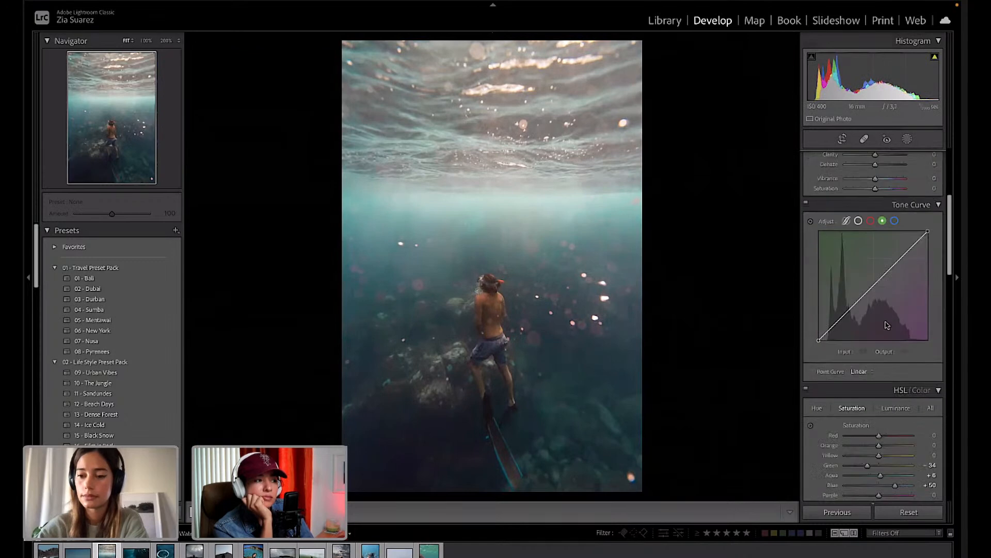
{"action": "left_click", "coordinate": [901, 306]}
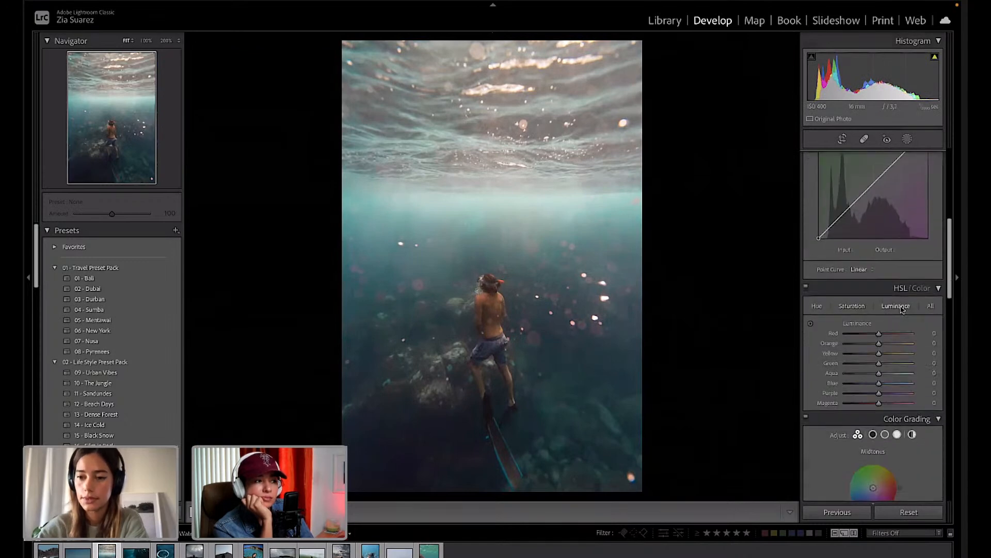
{"action": "mouse_move", "coordinate": [883, 375]}
{"action": "left_mouse_down"}
{"action": "mouse_move", "coordinate": [919, 377]}
{"action": "mouse_move", "coordinate": [892, 376]}
{"action": "left_mouse_up"}
{"action": "mouse_move", "coordinate": [879, 383]}
{"action": "left_mouse_down"}
{"action": "mouse_move", "coordinate": [910, 387]}
{"action": "mouse_move", "coordinate": [899, 386]}
{"action": "mouse_move", "coordinate": [910, 376]}
{"action": "mouse_move", "coordinate": [897, 374]}
{"action": "mouse_move", "coordinate": [894, 386]}
{"action": "left_mouse_up"}
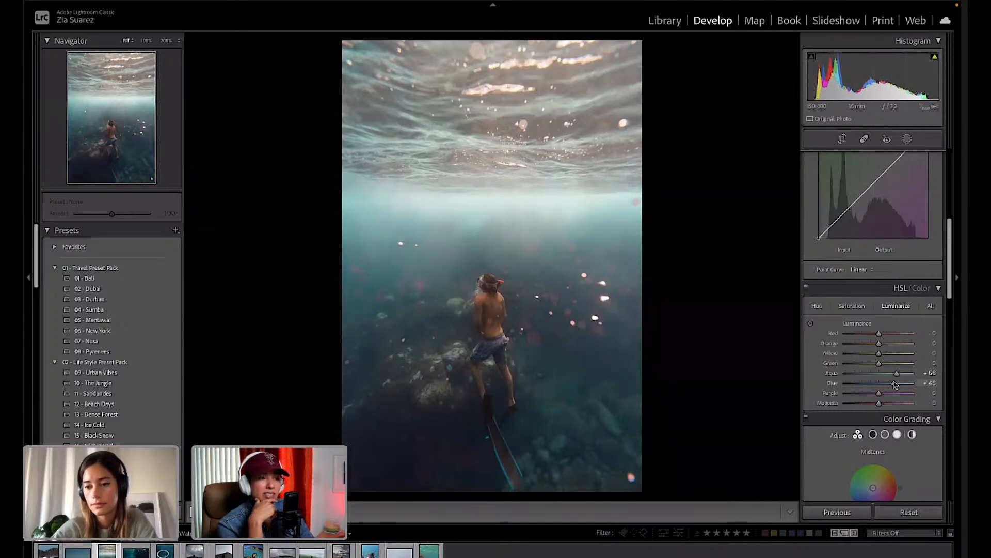
{"action": "left_click_drag", "start_coordinate": [894, 383], "coordinate": [895, 374]}
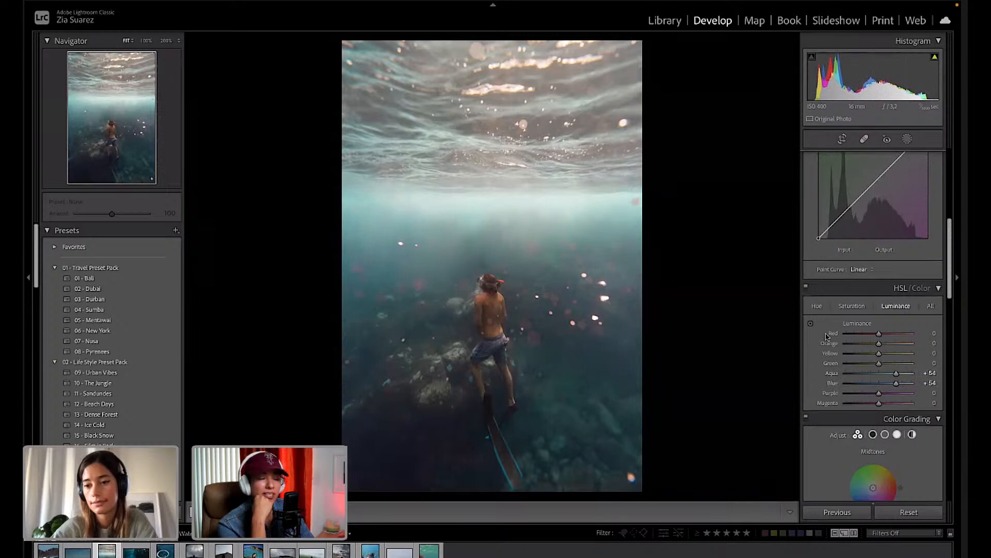
Set HSL saturation to Green −41, Aqua +10 and Blue +70.
{"action": "left_click", "coordinate": [850, 306]}
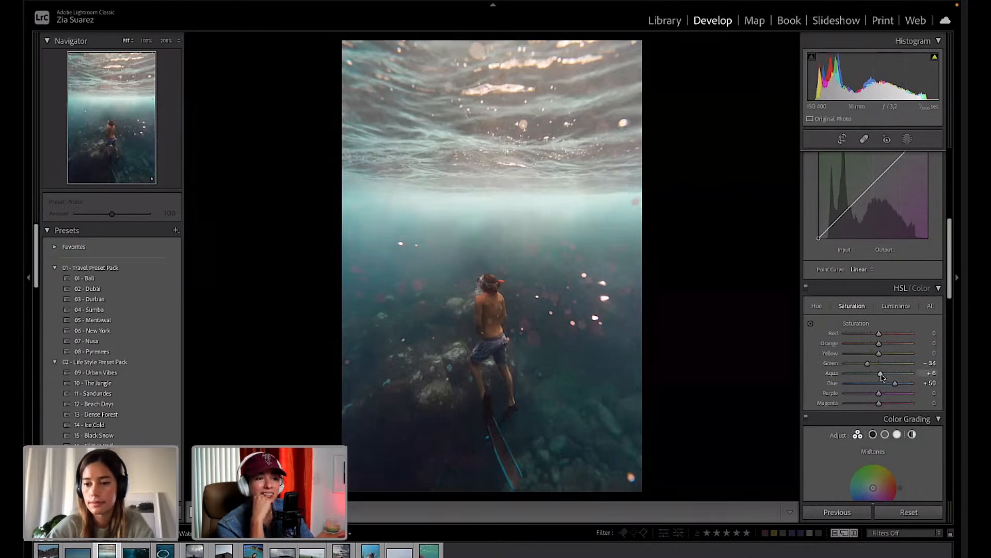
{"action": "left_click_drag", "start_coordinate": [881, 374], "coordinate": [902, 386]}
{"action": "left_click", "coordinate": [897, 308]}
Shift the midtone balance and give the shadows a warm pink-to-orange colour-grading tint.
{"action": "scroll", "coordinate": [903, 387], "scroll_direction": "down", "scroll_amount": 5}
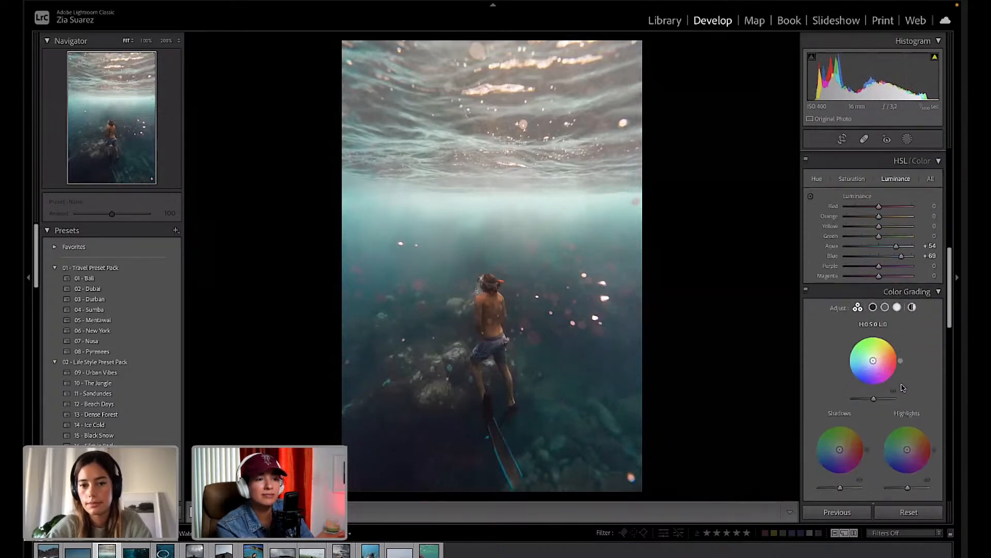
{"action": "scroll", "coordinate": [878, 356], "scroll_direction": "down", "scroll_amount": 1}
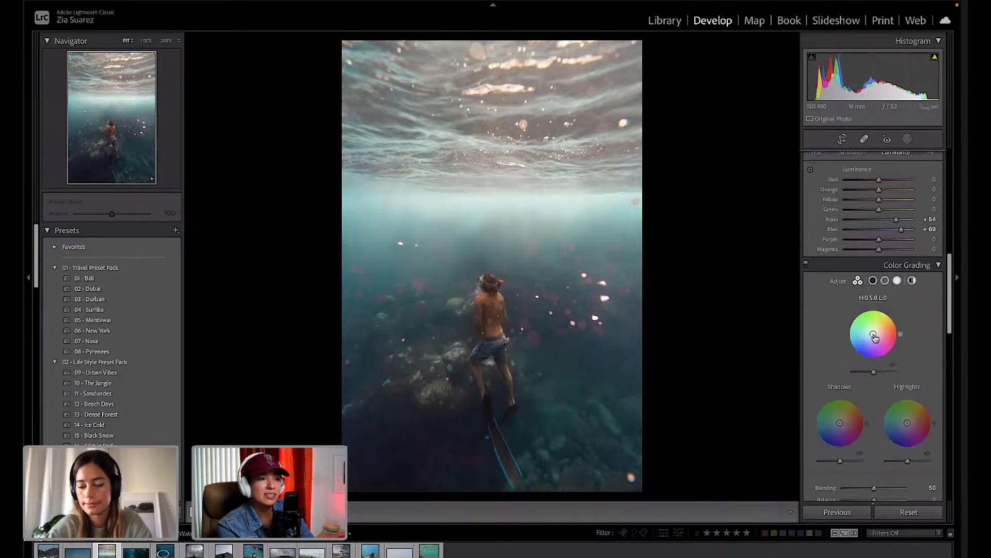
{"action": "mouse_move", "coordinate": [873, 334]}
{"action": "left_mouse_down"}
{"action": "mouse_move", "coordinate": [879, 309]}
{"action": "mouse_move", "coordinate": [873, 317]}
{"action": "mouse_move", "coordinate": [862, 308]}
{"action": "mouse_move", "coordinate": [853, 316]}
{"action": "mouse_move", "coordinate": [878, 346]}
{"action": "mouse_move", "coordinate": [900, 339]}
{"action": "mouse_move", "coordinate": [846, 336]}
{"action": "mouse_move", "coordinate": [854, 315]}
{"action": "mouse_move", "coordinate": [847, 336]}
{"action": "left_mouse_up"}
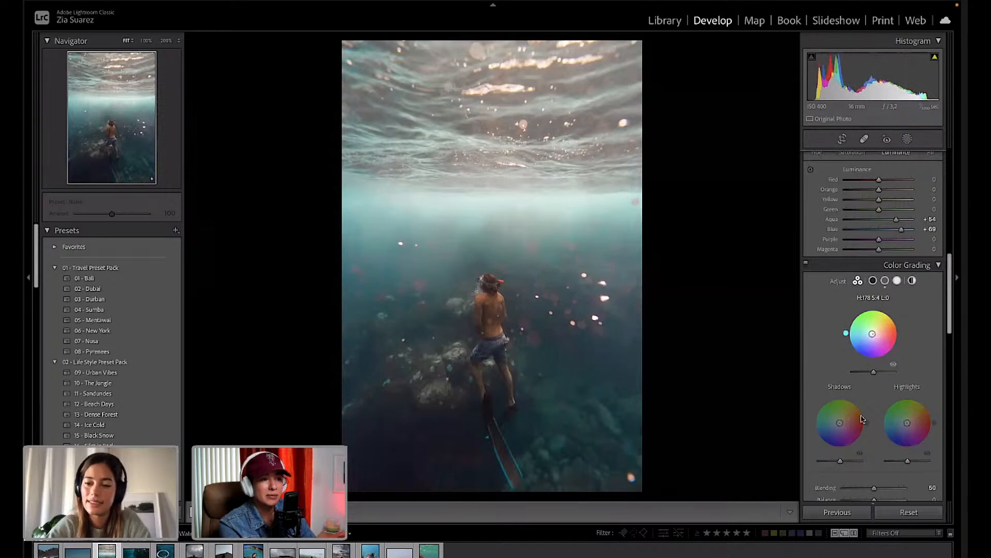
{"action": "left_click_drag", "start_coordinate": [839, 422], "coordinate": [842, 424]}
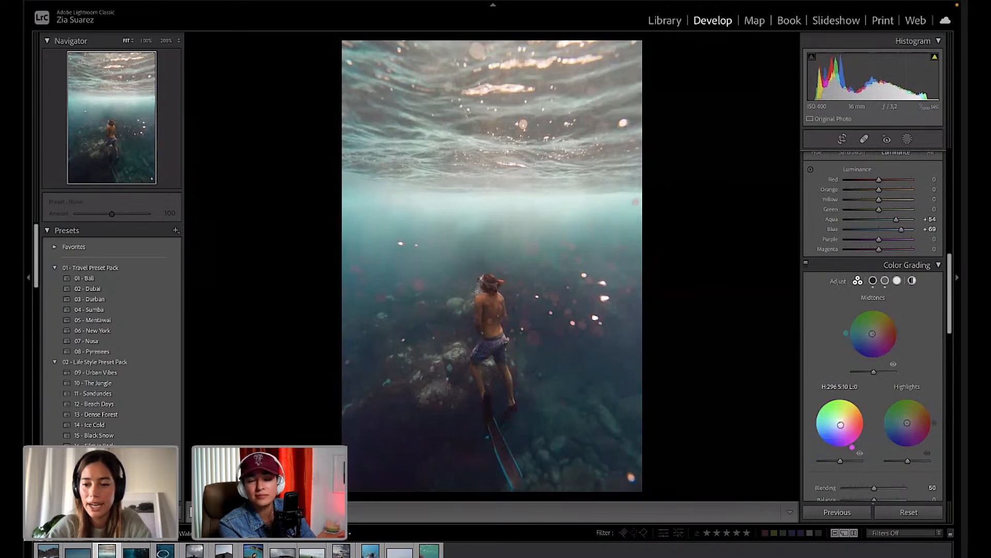
{"action": "left_click_drag", "start_coordinate": [840, 424], "coordinate": [842, 423]}
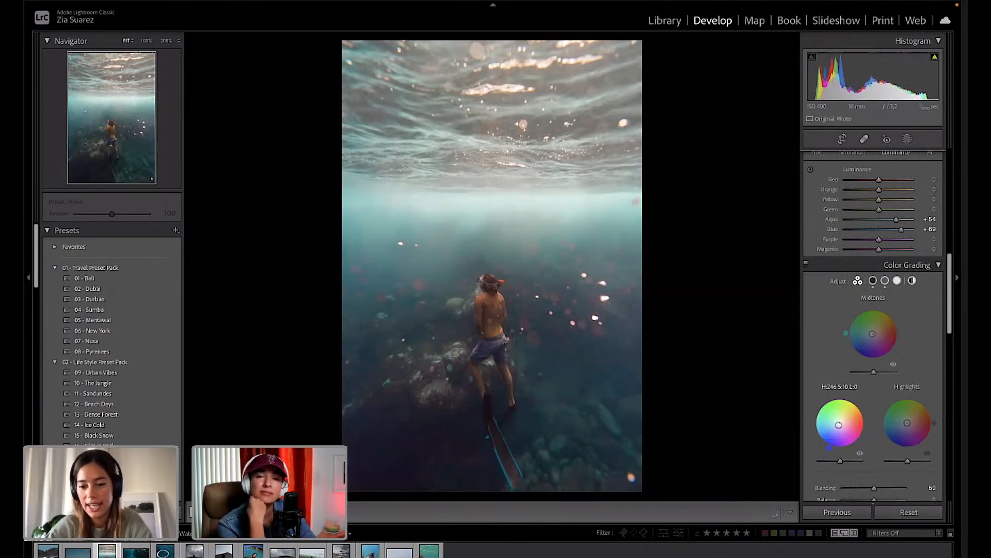
{"action": "left_click_drag", "start_coordinate": [840, 425], "coordinate": [842, 422]}
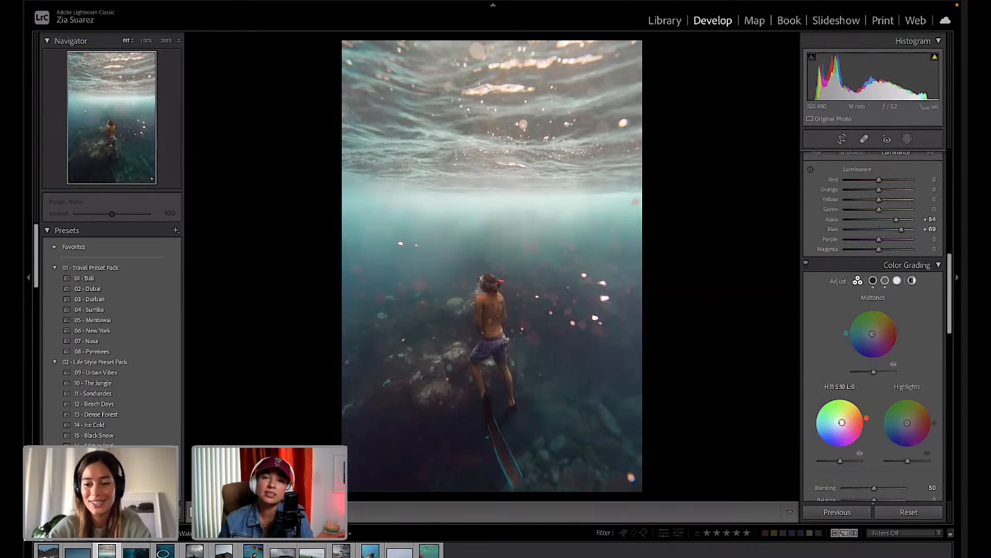
{"action": "left_click_drag", "start_coordinate": [842, 422], "coordinate": [840, 425]}
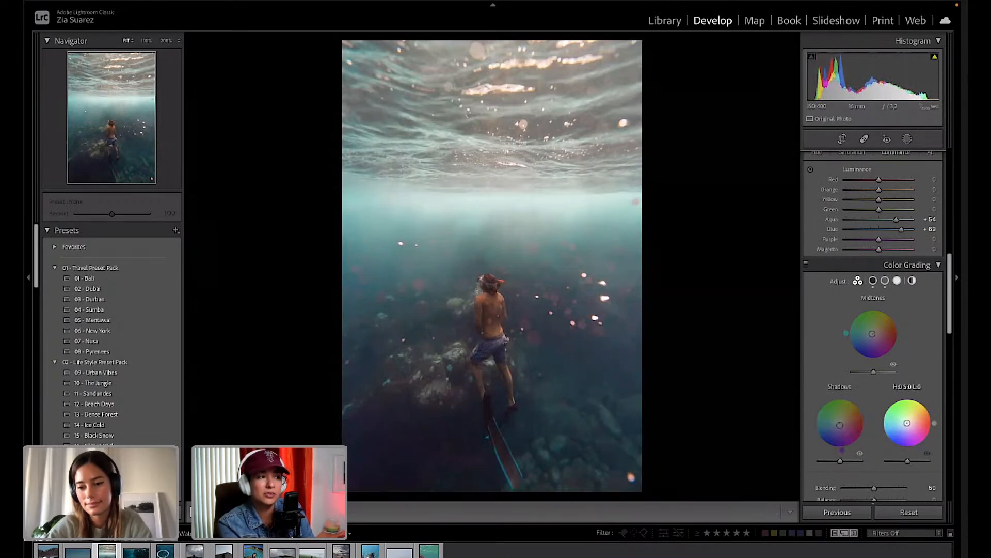
Add a subtle highlights tint, trying Blending at 100 before reverting to 50.
{"action": "mouse_move", "coordinate": [907, 422]}
{"action": "left_mouse_down"}
{"action": "mouse_move", "coordinate": [880, 430]}
{"action": "mouse_move", "coordinate": [913, 449]}
{"action": "mouse_move", "coordinate": [929, 428]}
{"action": "mouse_move", "coordinate": [920, 399]}
{"action": "mouse_move", "coordinate": [934, 420]}
{"action": "mouse_move", "coordinate": [927, 442]}
{"action": "mouse_move", "coordinate": [881, 414]}
{"action": "mouse_move", "coordinate": [889, 442]}
{"action": "left_mouse_up"}
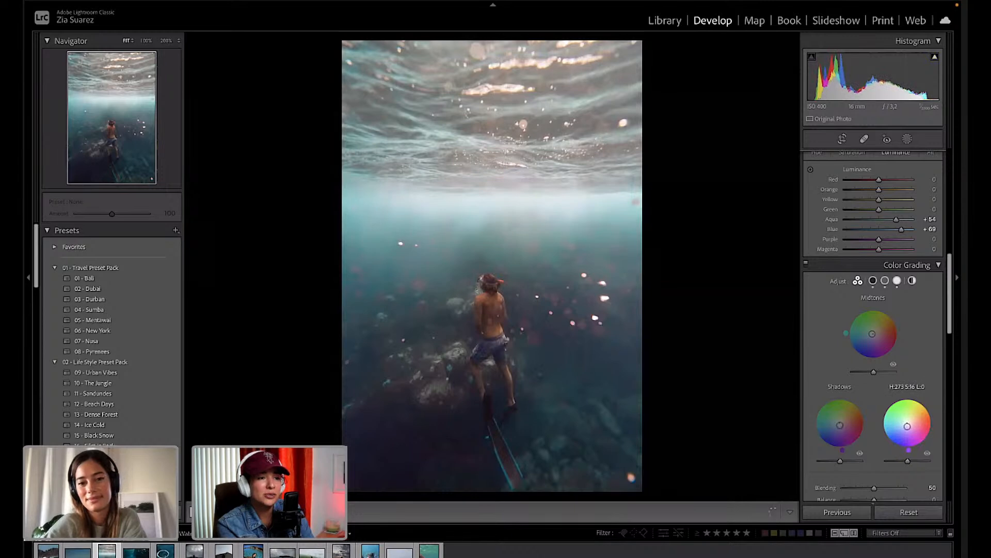
{"action": "scroll", "coordinate": [910, 453], "scroll_direction": "down", "scroll_amount": 3}
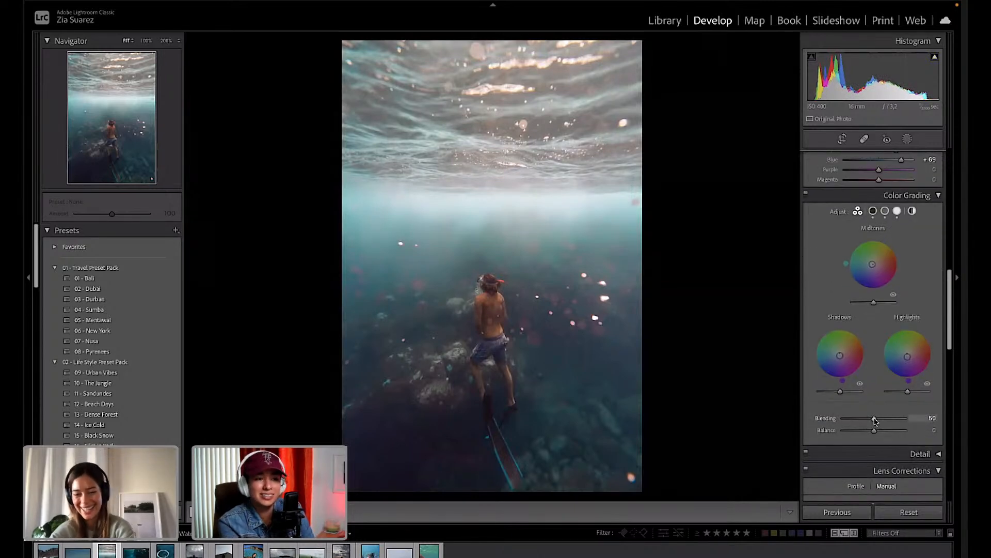
{"action": "mouse_move", "coordinate": [875, 418]}
{"action": "left_mouse_down"}
{"action": "mouse_move", "coordinate": [913, 419]}
{"action": "mouse_move", "coordinate": [878, 423]}
{"action": "left_mouse_up"}
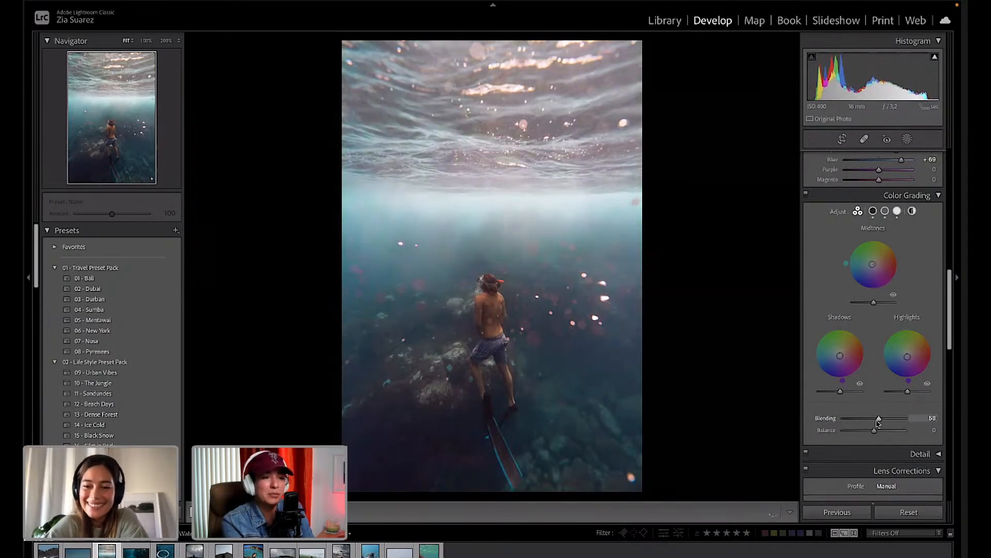
{"action": "key", "text": "super+z"}
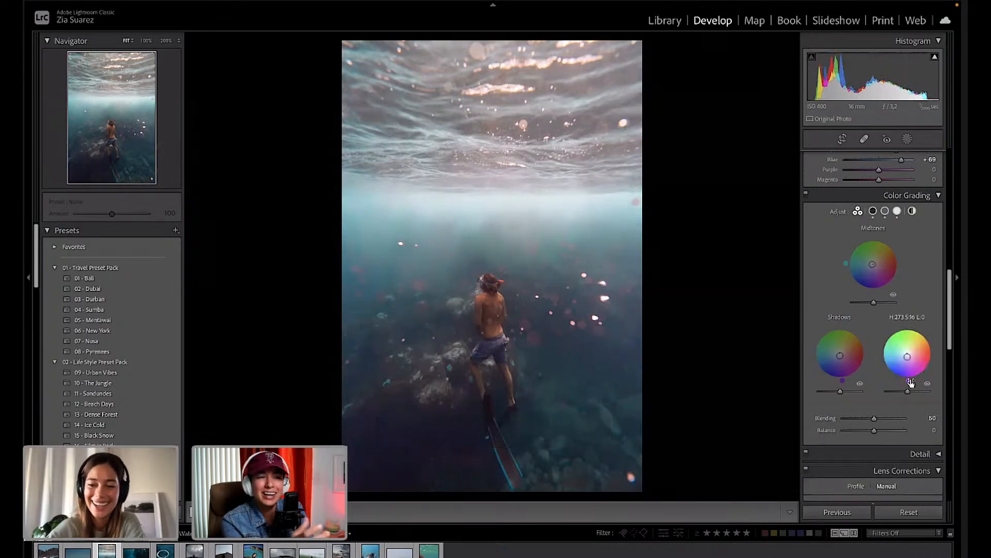
Return to HSL Luminance and pick its targeted adjustment tool.
{"action": "scroll", "coordinate": [925, 421], "scroll_direction": "down", "scroll_amount": 2}
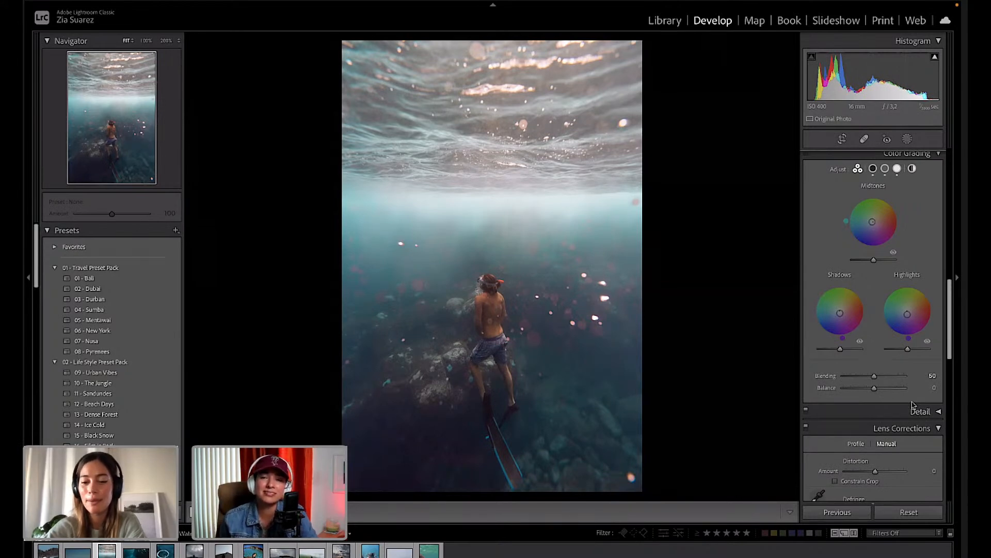
{"action": "scroll", "coordinate": [912, 406], "scroll_direction": "up", "scroll_amount": 3}
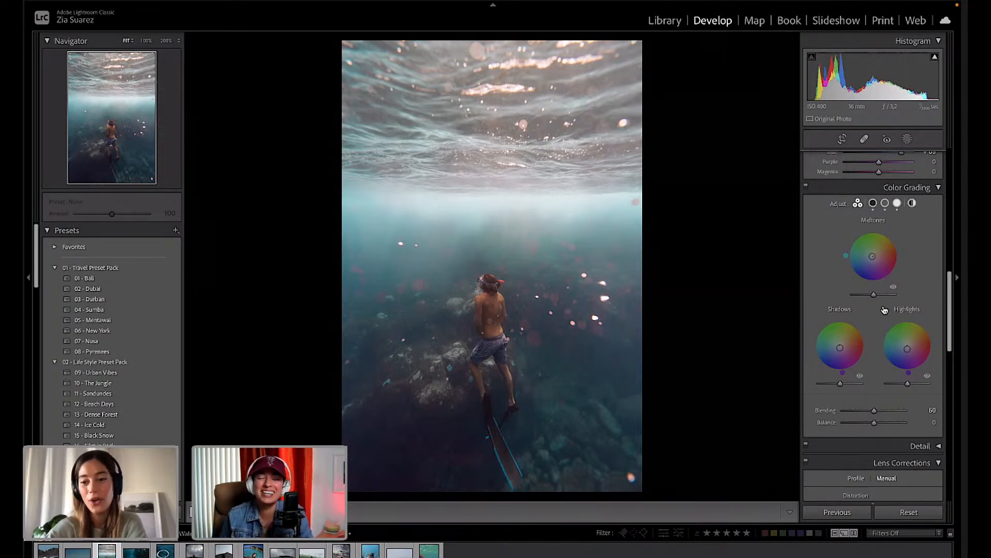
{"action": "scroll", "coordinate": [885, 310], "scroll_direction": "up", "scroll_amount": 10}
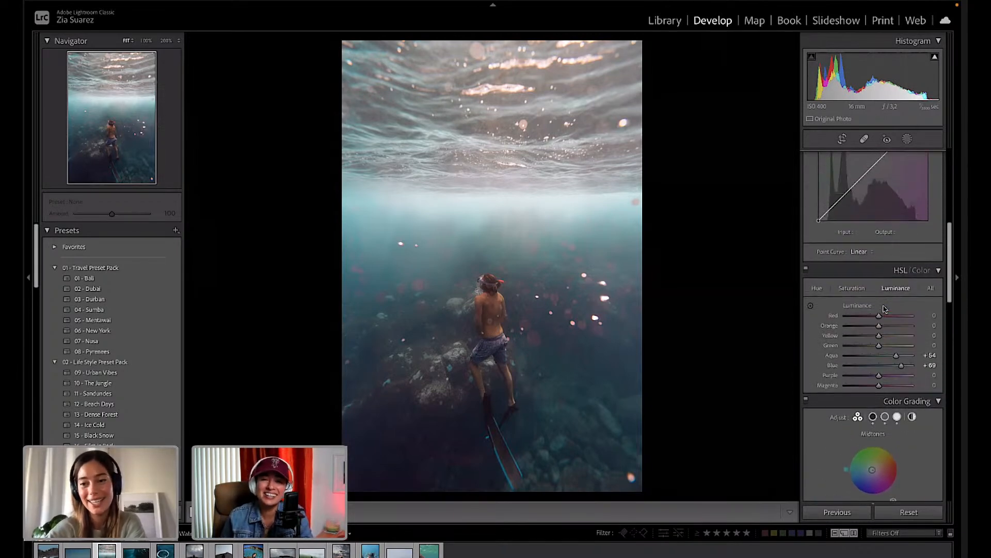
{"action": "scroll", "coordinate": [884, 308], "scroll_direction": "up", "scroll_amount": 6}
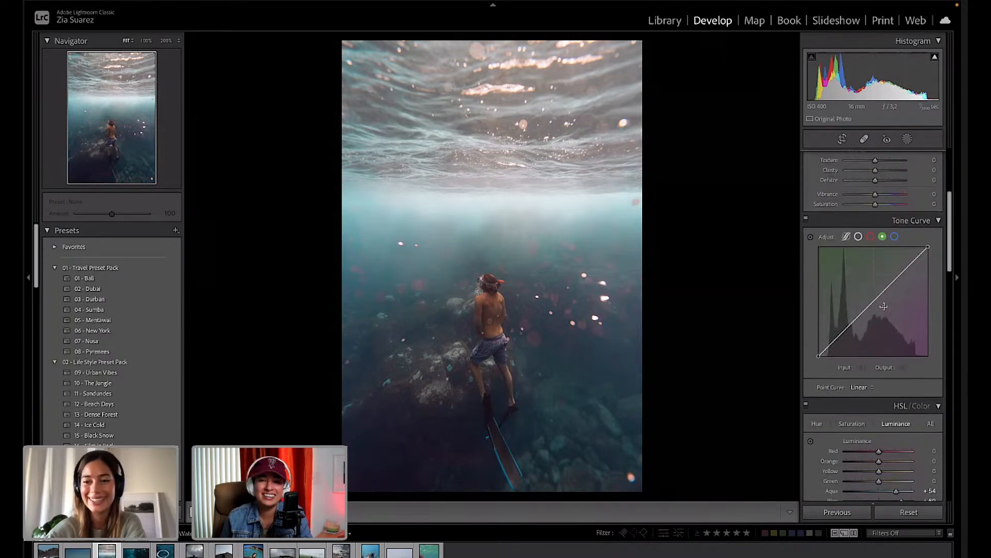
{"action": "scroll", "coordinate": [891, 303], "scroll_direction": "down", "scroll_amount": 4}
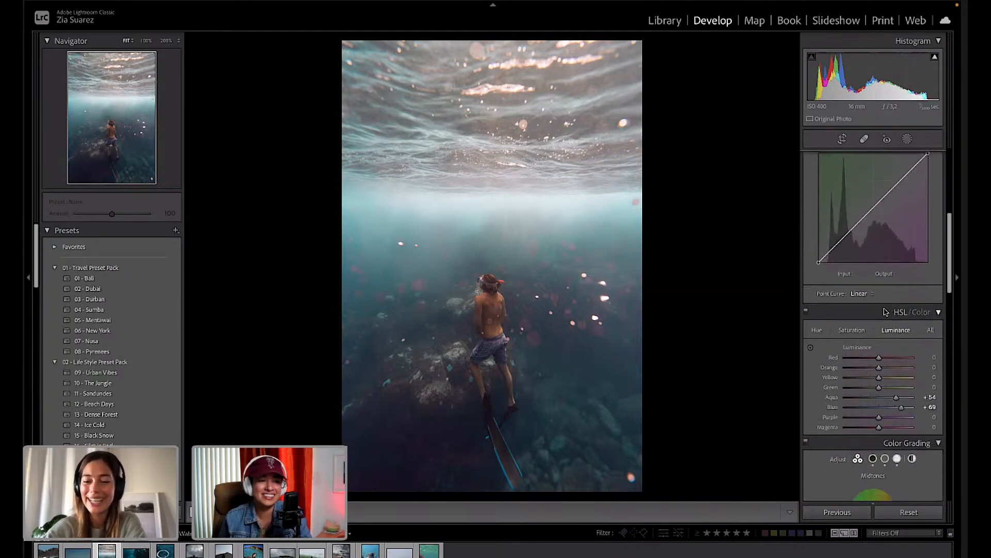
{"action": "left_click", "coordinate": [810, 347]}
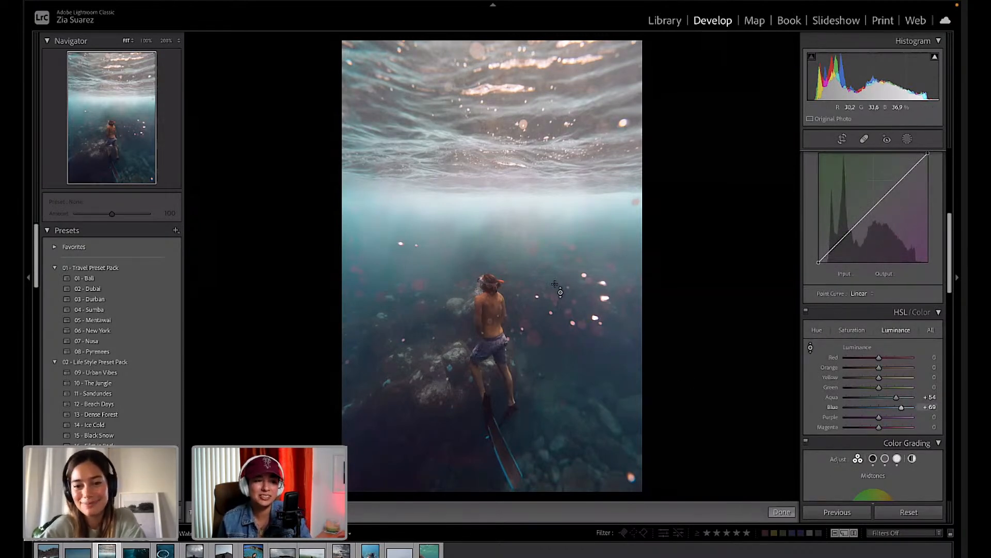
Try darkening the water with the targeted luminance tool, then undo it to keep Aqua +54, Blue +69.
{"action": "mouse_move", "coordinate": [556, 284]}
{"action": "left_mouse_down"}
{"action": "mouse_move", "coordinate": [555, 301]}
{"action": "mouse_move", "coordinate": [555, 276]}
{"action": "mouse_move", "coordinate": [555, 290]}
{"action": "left_mouse_up"}
{"action": "key", "text": "ctrl+z"}
{"action": "key", "text": "Escape"}
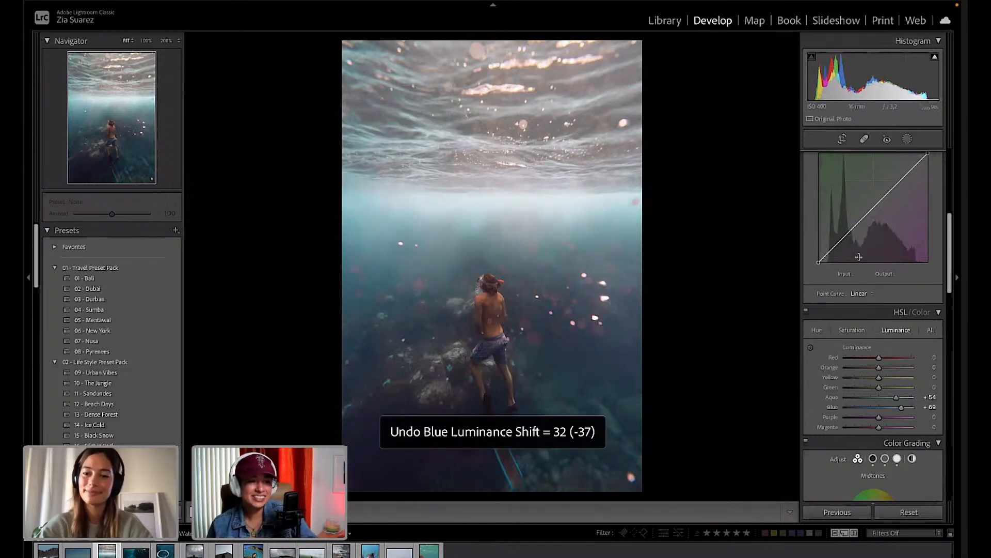
Expand the Detail panel's sharpening and noise reduction settings.
{"action": "scroll", "coordinate": [860, 259], "scroll_direction": "down", "scroll_amount": 3}
{"action": "scroll", "coordinate": [859, 259], "scroll_direction": "down", "scroll_amount": 5}
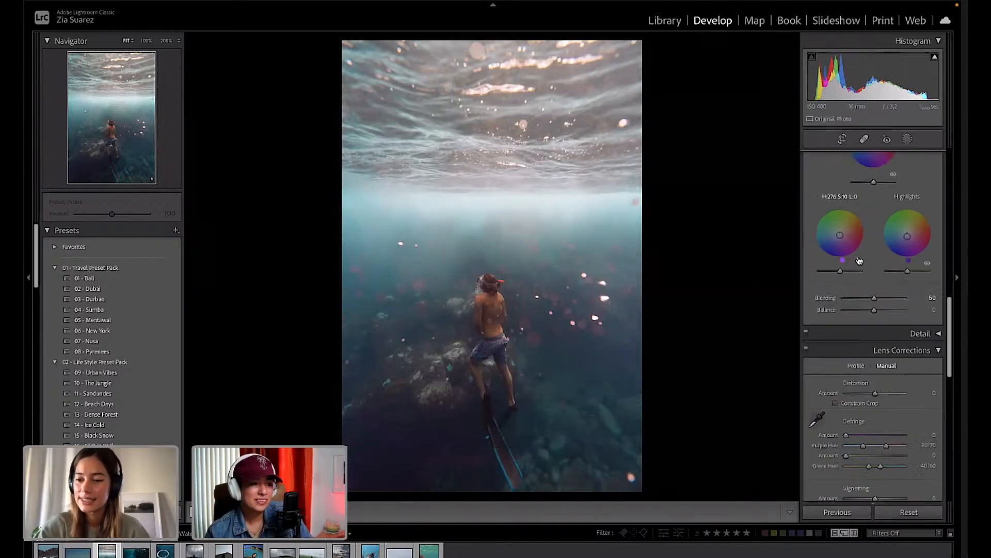
{"action": "left_click", "coordinate": [939, 327]}
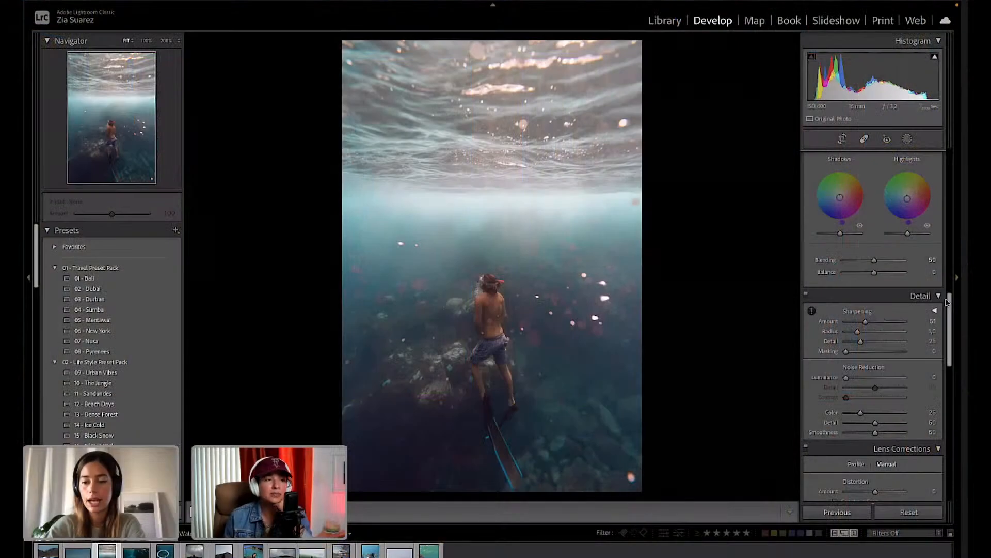
{"action": "scroll", "coordinate": [947, 302], "scroll_direction": "down", "scroll_amount": 1}
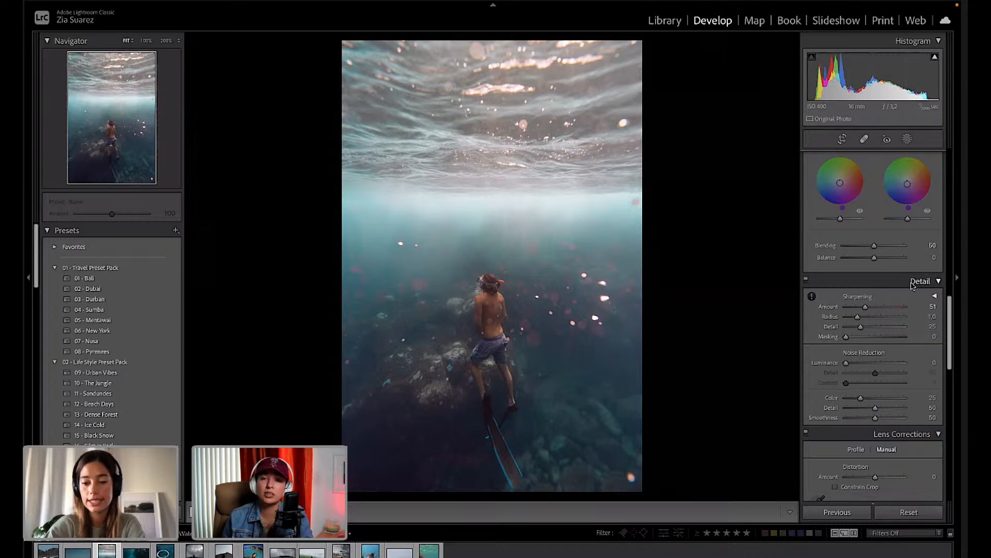
Raise the sharpening amount to about 73 and increase noise reduction smoothness.
{"action": "left_click_drag", "start_coordinate": [867, 310], "coordinate": [868, 312]}
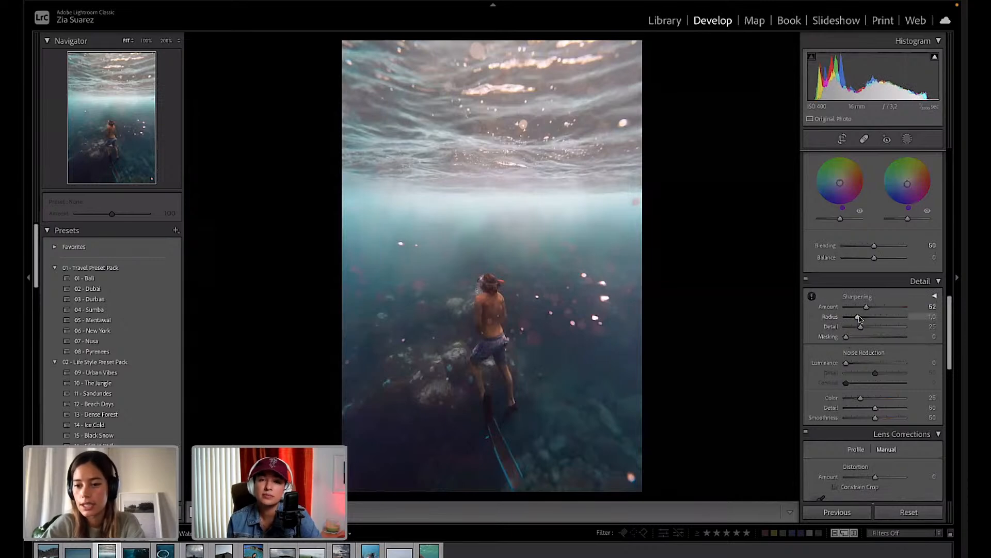
{"action": "left_click_drag", "start_coordinate": [868, 309], "coordinate": [878, 412]}
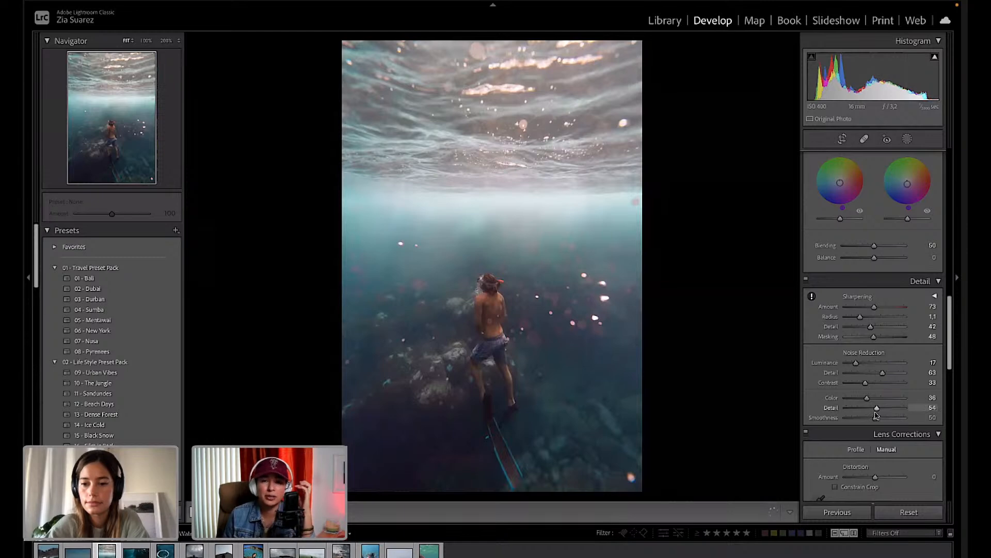
{"action": "mouse_move", "coordinate": [866, 418]}
{"action": "left_mouse_down"}
{"action": "mouse_move", "coordinate": [888, 420]}
{"action": "mouse_move", "coordinate": [873, 423]}
{"action": "left_mouse_up"}
{"action": "left_click", "coordinate": [901, 420]}
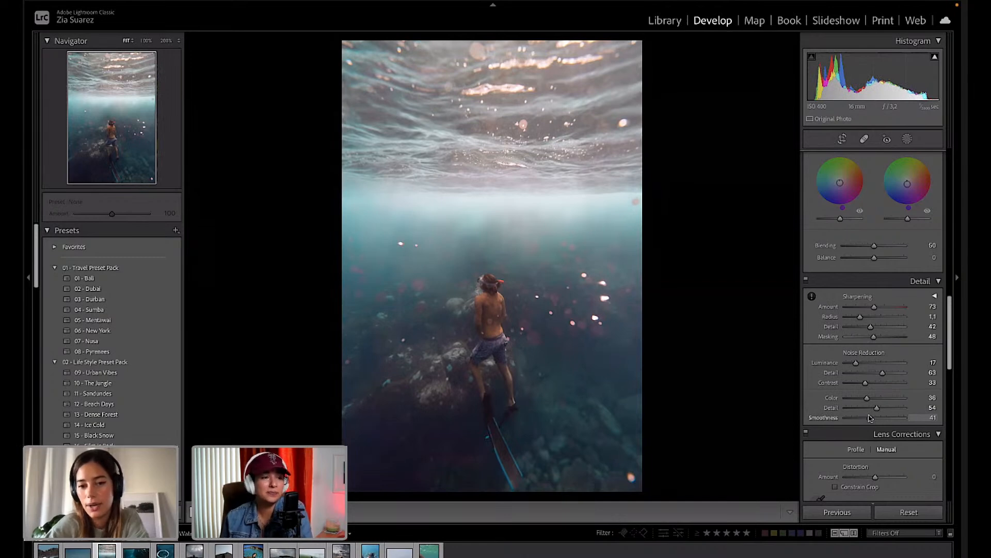
Set color noise reduction to 44 with higher detail and smoothness.
{"action": "scroll", "coordinate": [880, 400], "scroll_direction": "down", "scroll_amount": 1}
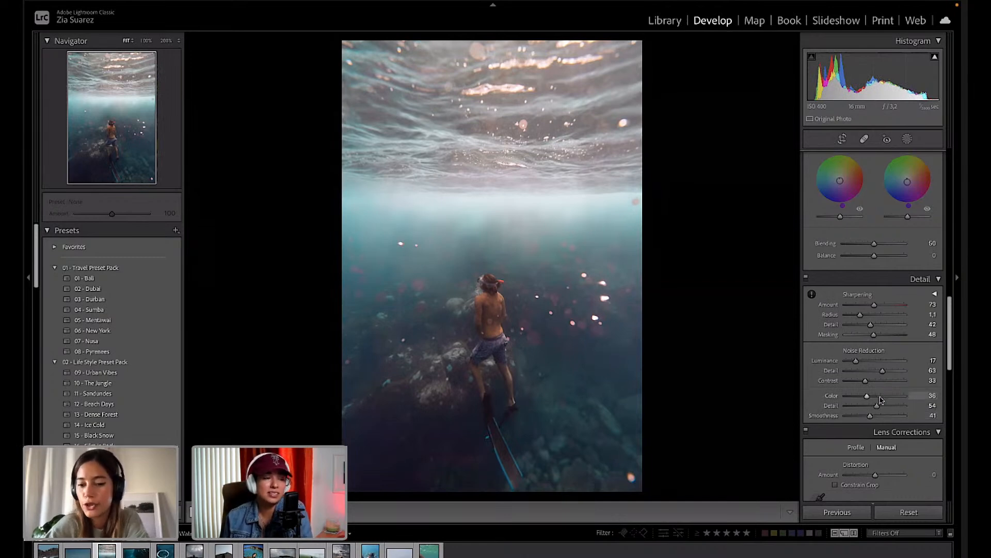
{"action": "scroll", "coordinate": [881, 399], "scroll_direction": "down", "scroll_amount": 4}
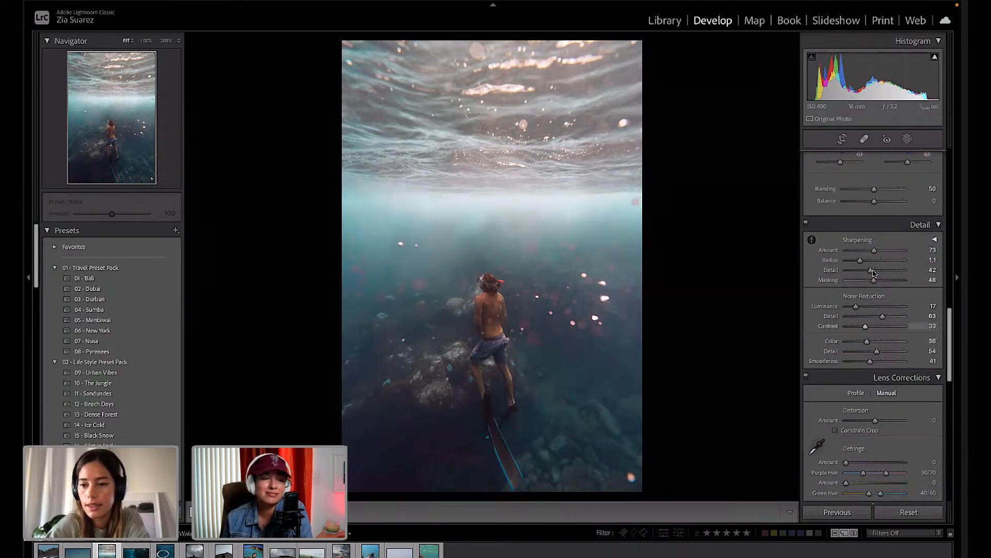
{"action": "left_click_drag", "start_coordinate": [868, 342], "coordinate": [901, 345]}
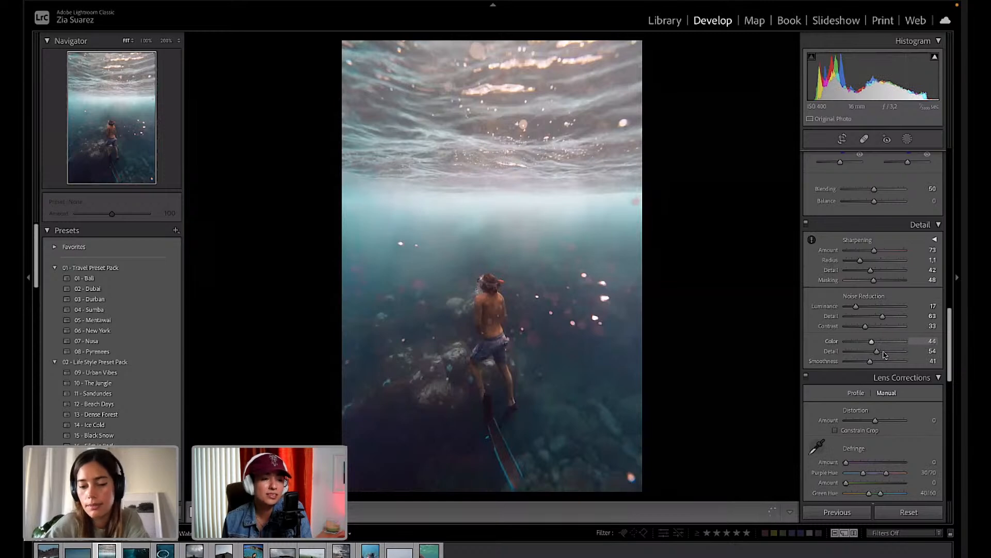
{"action": "left_click_drag", "start_coordinate": [908, 351], "coordinate": [889, 354]}
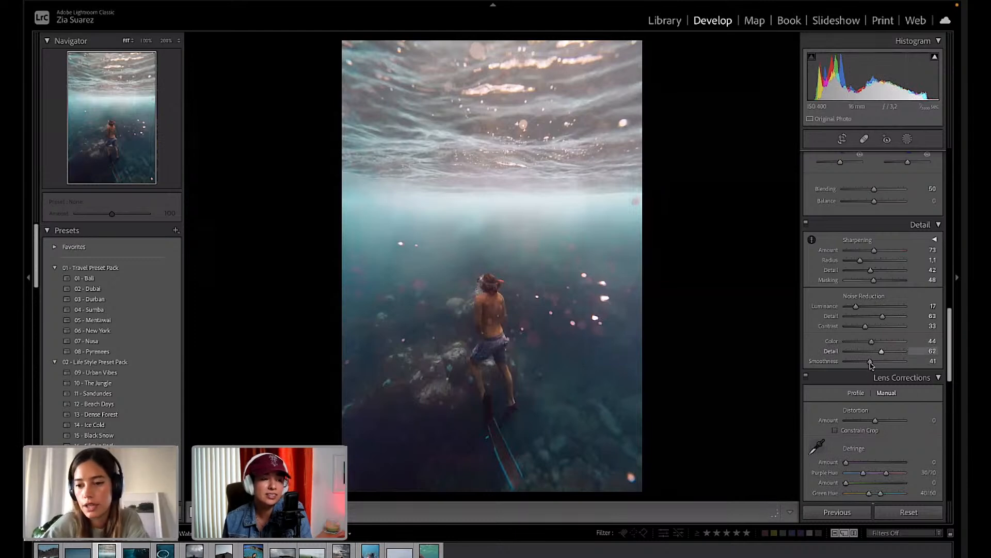
{"action": "mouse_move", "coordinate": [870, 362]}
{"action": "left_mouse_down"}
{"action": "mouse_move", "coordinate": [901, 361]}
{"action": "mouse_move", "coordinate": [888, 367]}
{"action": "left_mouse_up"}
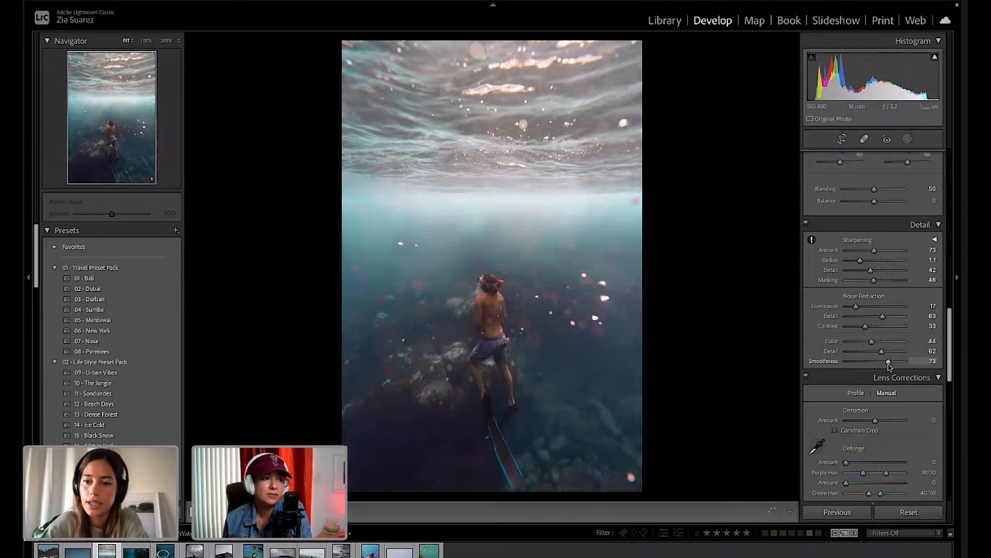
Toggle the Detail adjustments off and on to compare, leaving them enabled.
{"action": "left_click", "coordinate": [806, 223]}
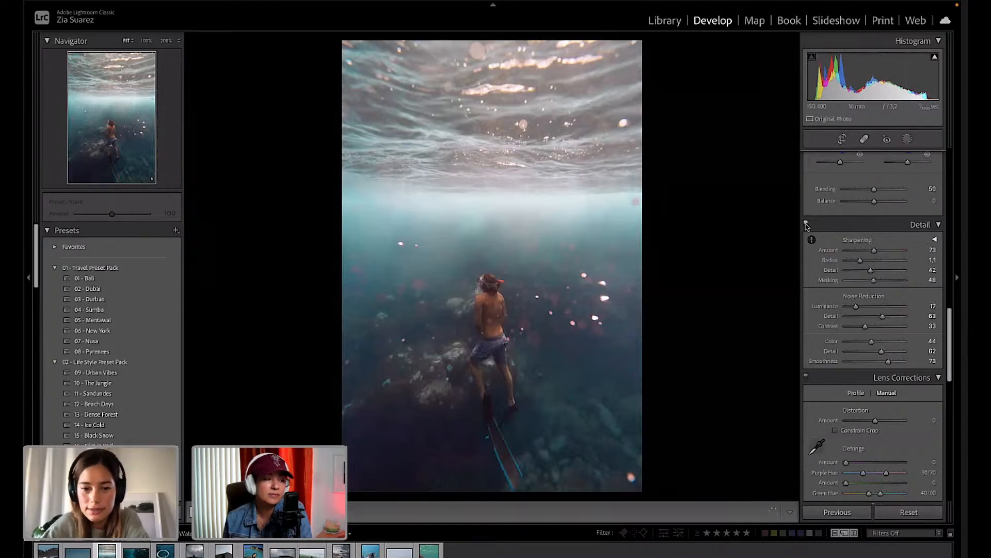
{"action": "left_click", "coordinate": [806, 224]}
{"action": "left_click", "coordinate": [805, 224]}
{"action": "left_click", "coordinate": [806, 224]}
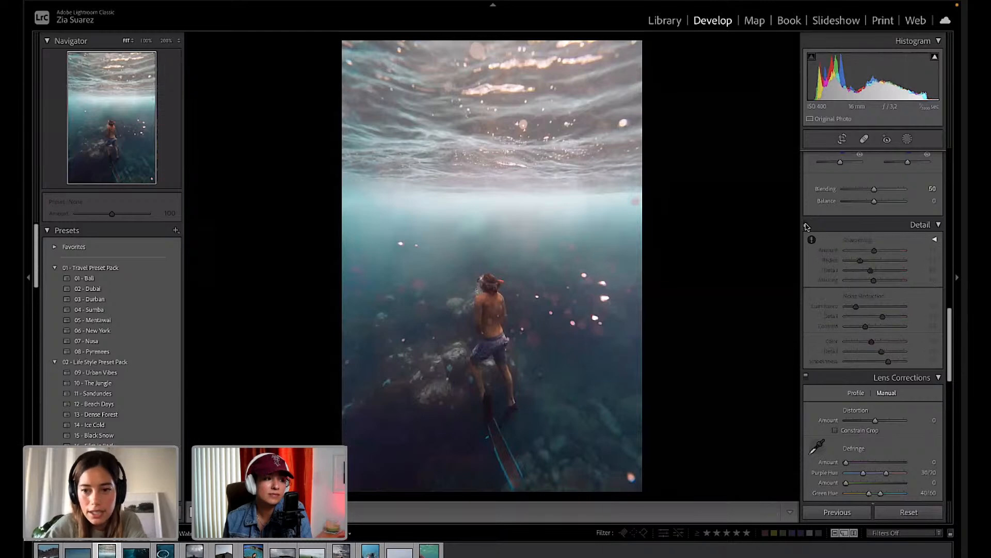
{"action": "left_click", "coordinate": [806, 224]}
{"action": "left_click", "coordinate": [806, 224]}
{"action": "left_click", "coordinate": [806, 224]}
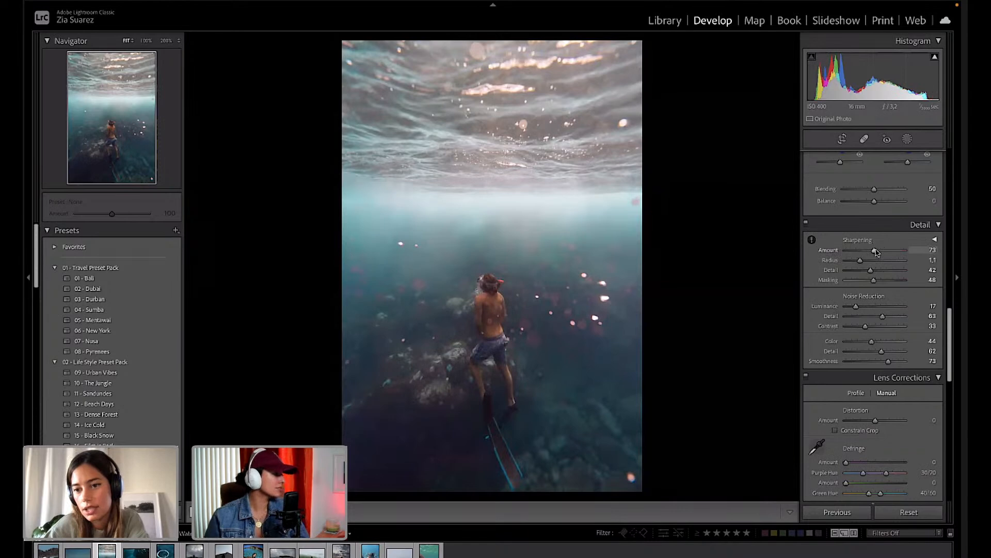
Raise sharpening to about 95 and luminance noise reduction to 44.
{"action": "left_click_drag", "start_coordinate": [876, 251], "coordinate": [892, 284]}
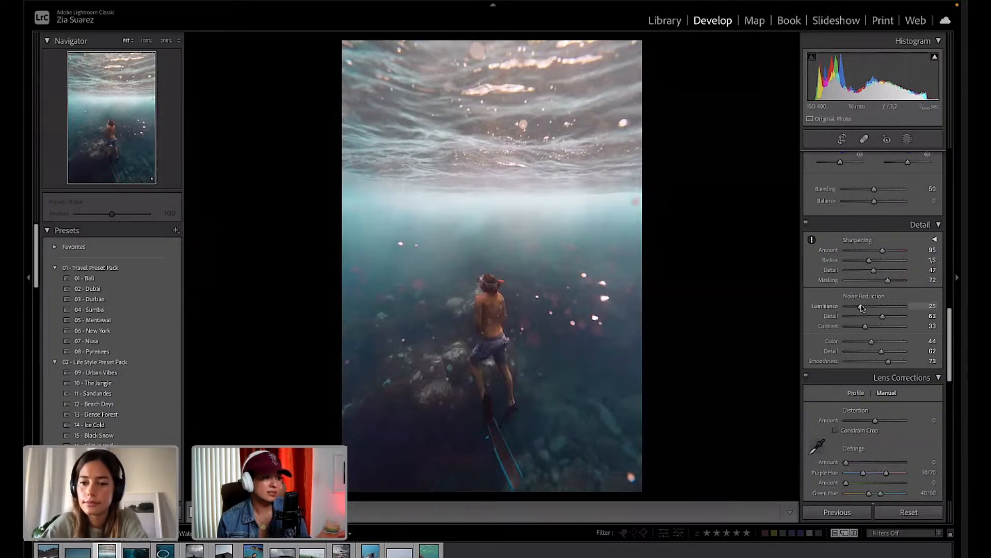
{"action": "left_click_drag", "start_coordinate": [862, 307], "coordinate": [874, 308]}
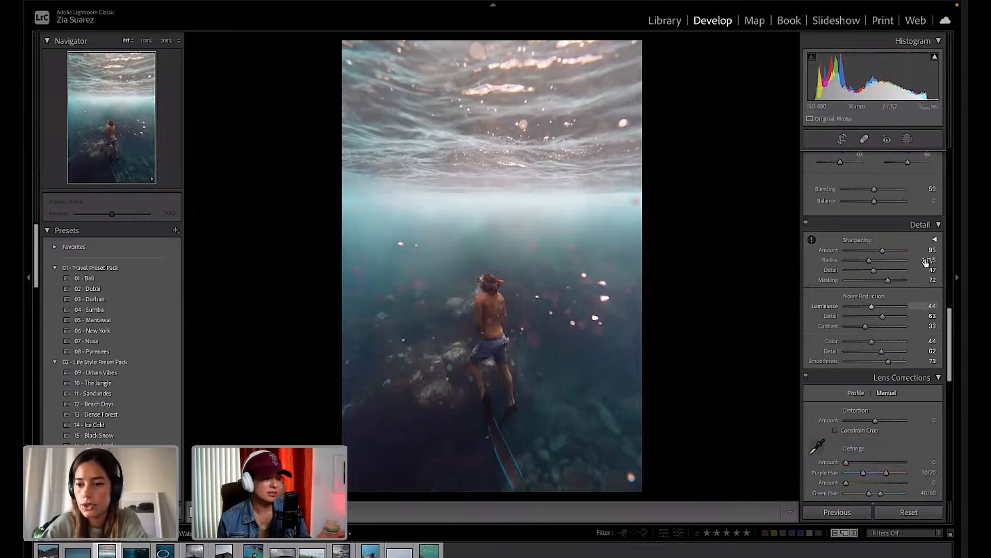
{"action": "scroll", "coordinate": [898, 310], "scroll_direction": "up", "scroll_amount": 10}
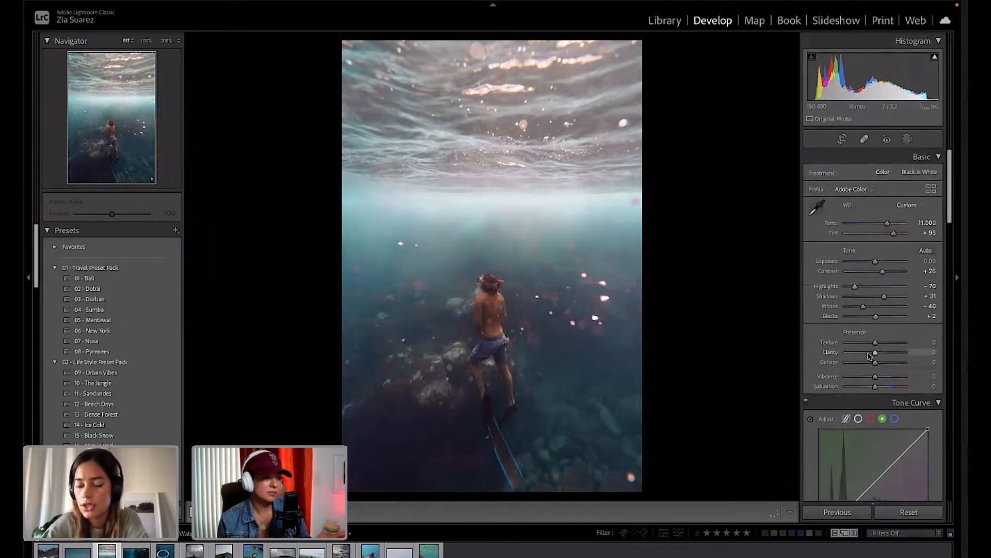
Set Clarity to +51 and Dehaze to +16.
{"action": "mouse_move", "coordinate": [878, 354]}
{"action": "left_mouse_down"}
{"action": "mouse_move", "coordinate": [892, 355]}
{"action": "mouse_move", "coordinate": [871, 365]}
{"action": "left_mouse_up"}
{"action": "left_click_drag", "start_coordinate": [880, 366], "coordinate": [878, 365]}
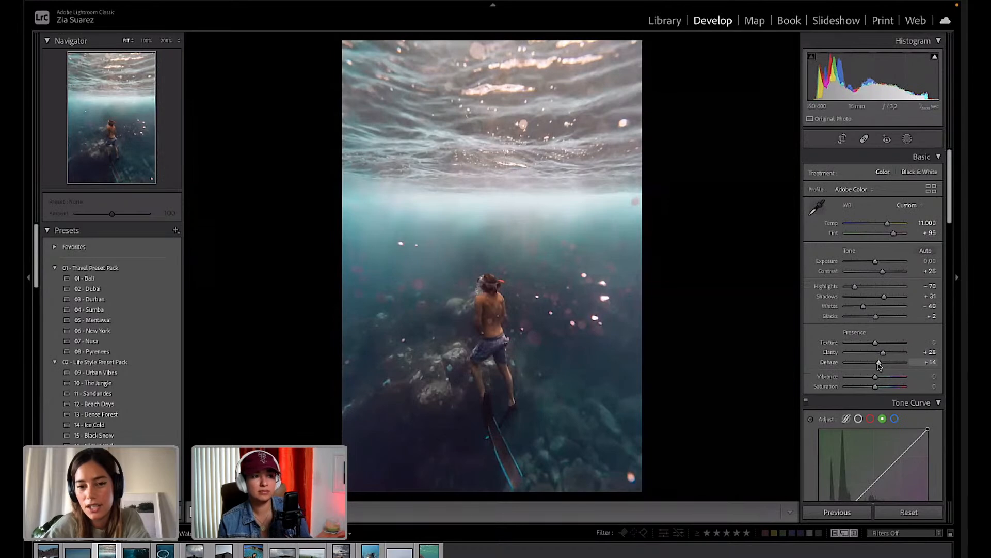
{"action": "left_click_drag", "start_coordinate": [879, 366], "coordinate": [892, 354]}
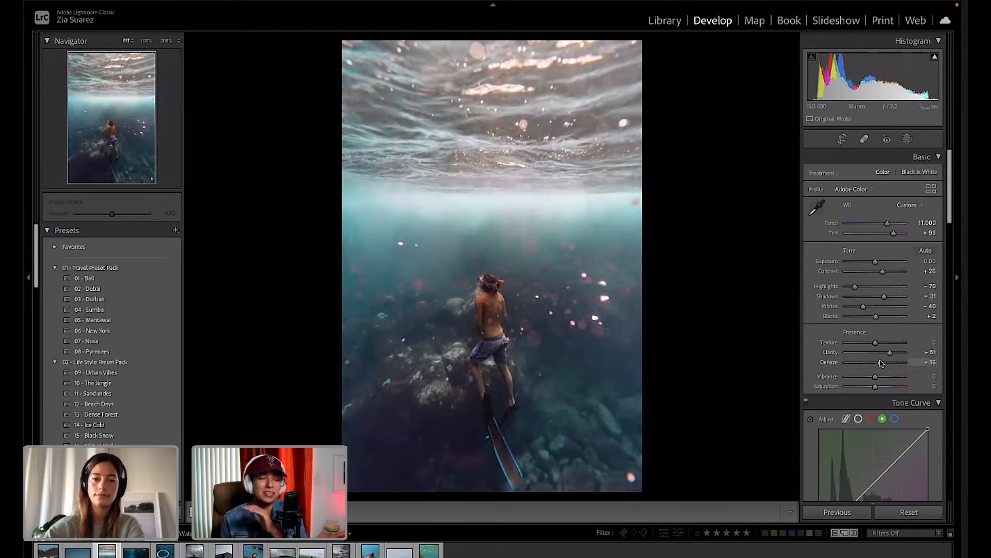
{"action": "scroll", "coordinate": [895, 388], "scroll_direction": "down", "scroll_amount": 3}
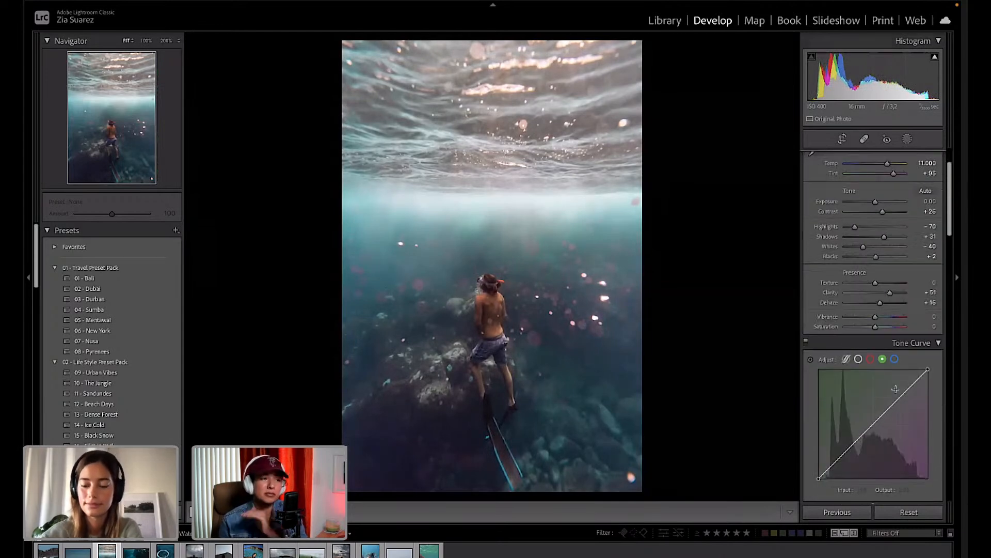
{"action": "scroll", "coordinate": [895, 388], "scroll_direction": "down", "scroll_amount": 9}
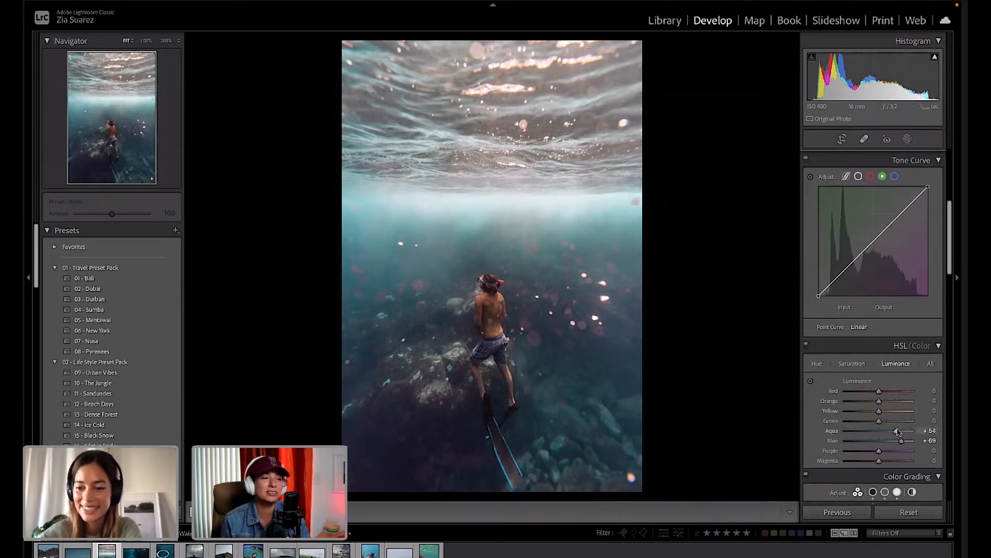
Adjust the water's HSL luminance to Aqua +63 and Blue +56.
{"action": "mouse_move", "coordinate": [908, 432]}
{"action": "left_mouse_down"}
{"action": "mouse_move", "coordinate": [920, 432]}
{"action": "mouse_move", "coordinate": [900, 432]}
{"action": "mouse_move", "coordinate": [914, 442]}
{"action": "mouse_move", "coordinate": [898, 443]}
{"action": "left_mouse_up"}
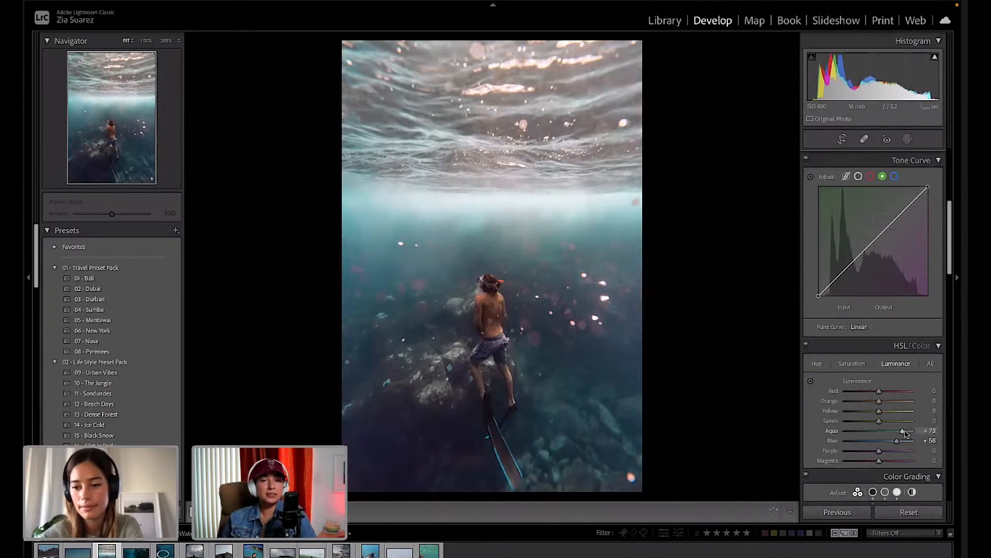
{"action": "scroll", "coordinate": [904, 433], "scroll_direction": "up", "scroll_amount": 8}
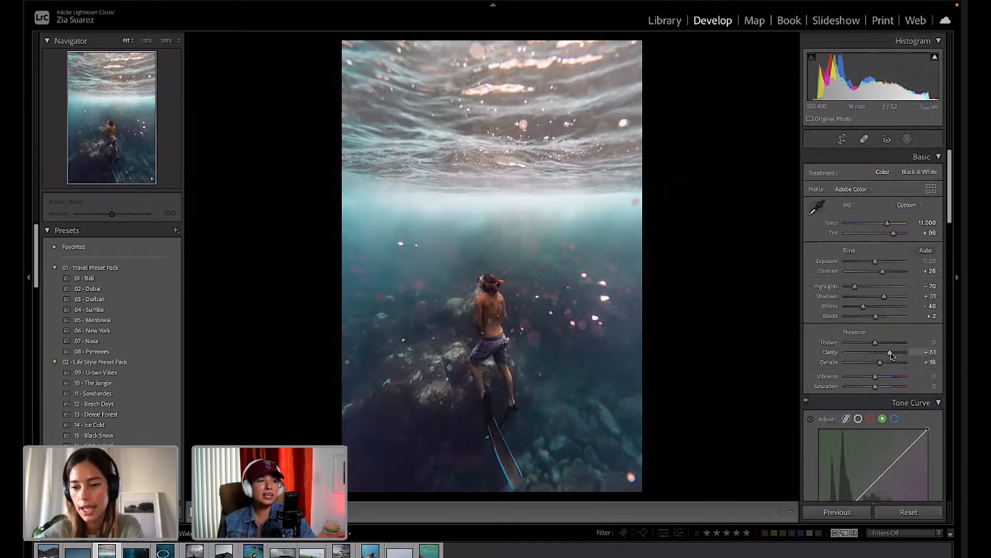
Ease Clarity to +44, lift Exposure to +0.25 and set Highlights to −37.
{"action": "left_click_drag", "start_coordinate": [891, 355], "coordinate": [890, 355]}
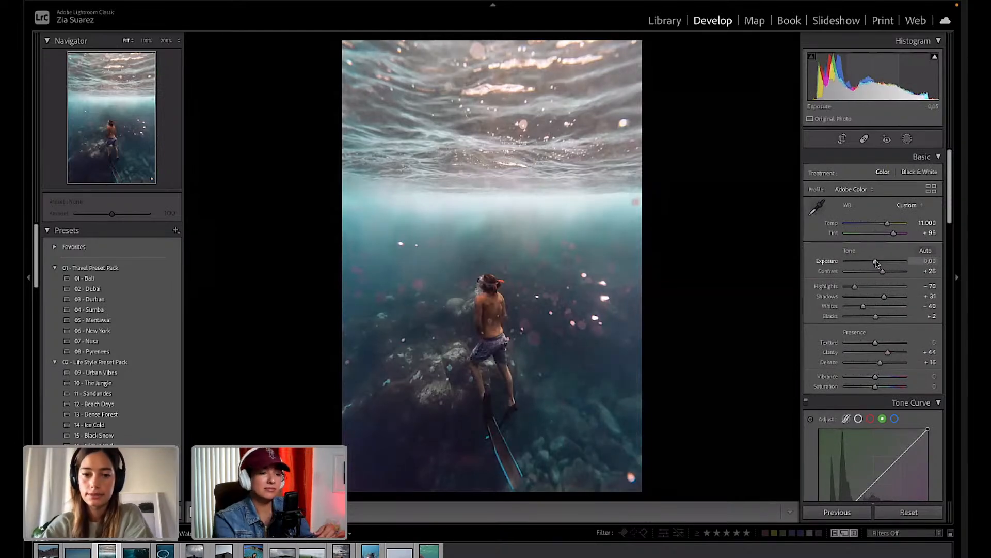
{"action": "left_click_drag", "start_coordinate": [875, 263], "coordinate": [878, 265]}
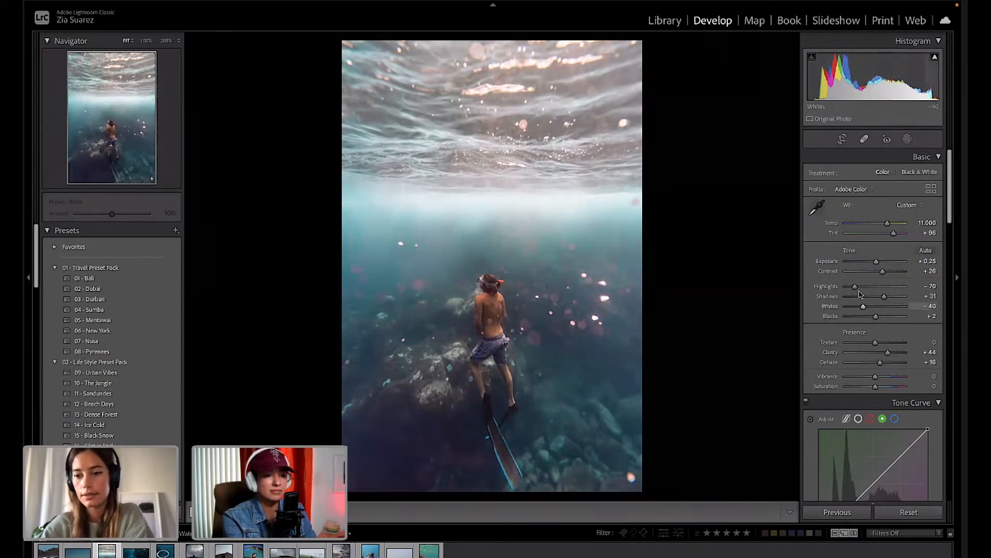
{"action": "left_click_drag", "start_coordinate": [869, 288], "coordinate": [953, 316]}
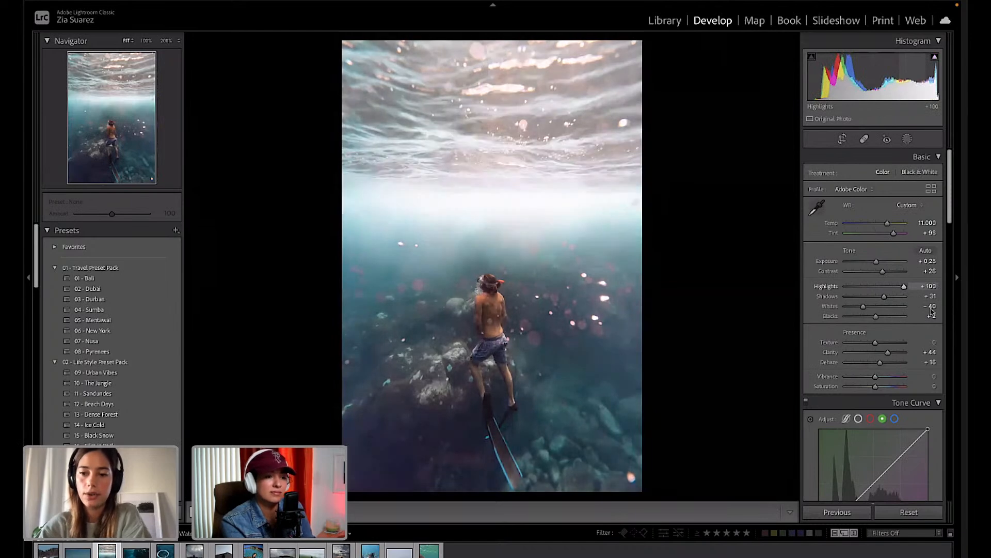
{"action": "left_click_drag", "start_coordinate": [894, 301], "coordinate": [864, 291]}
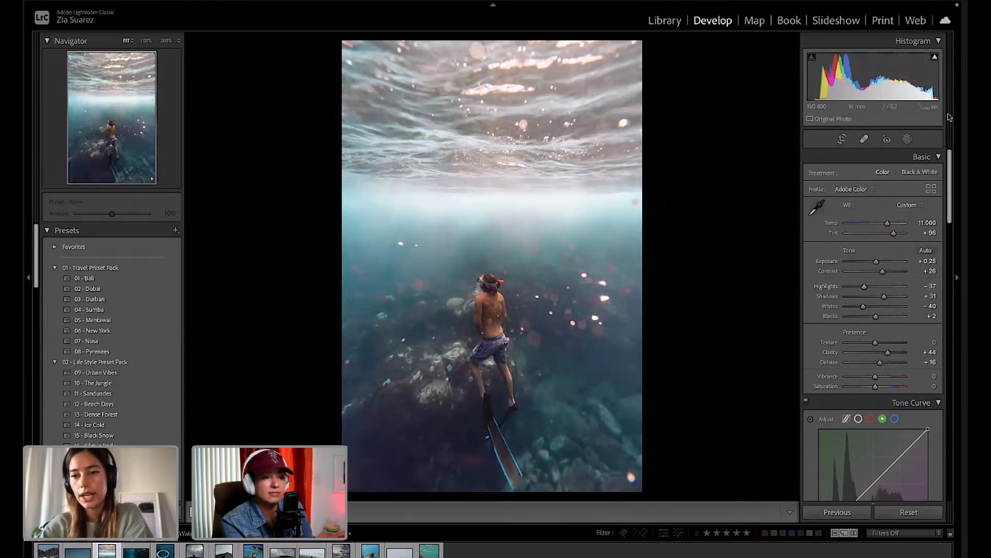
{"action": "left_click", "coordinate": [908, 139]}
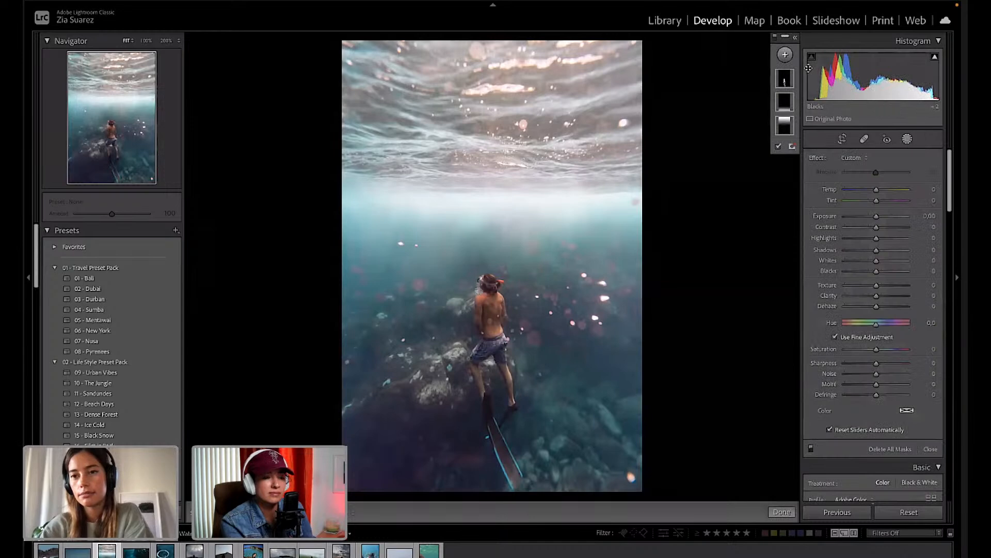
Add a radial gradient mask centred on the bright surface band and raise its Shadows to 100.
{"action": "left_click", "coordinate": [786, 55]}
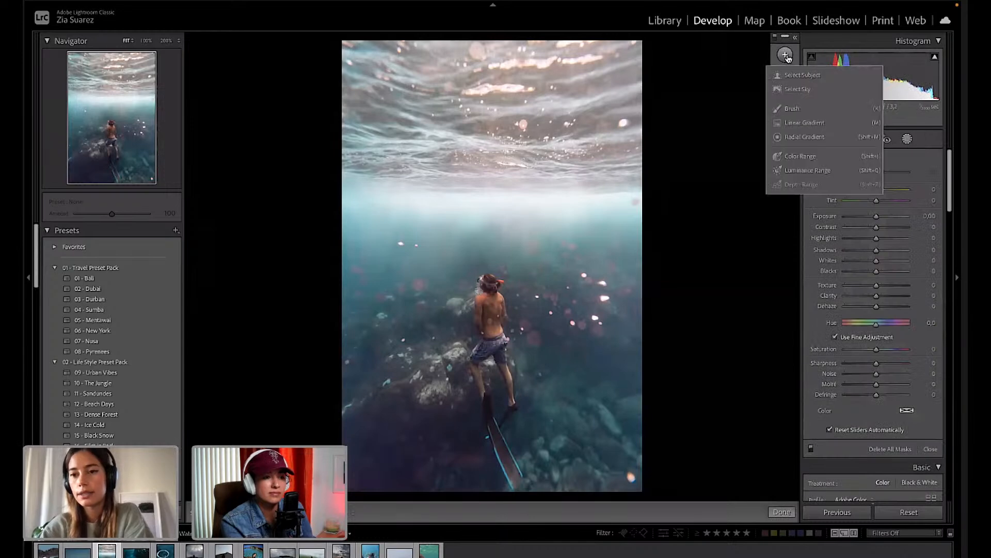
{"action": "left_click", "coordinate": [805, 138]}
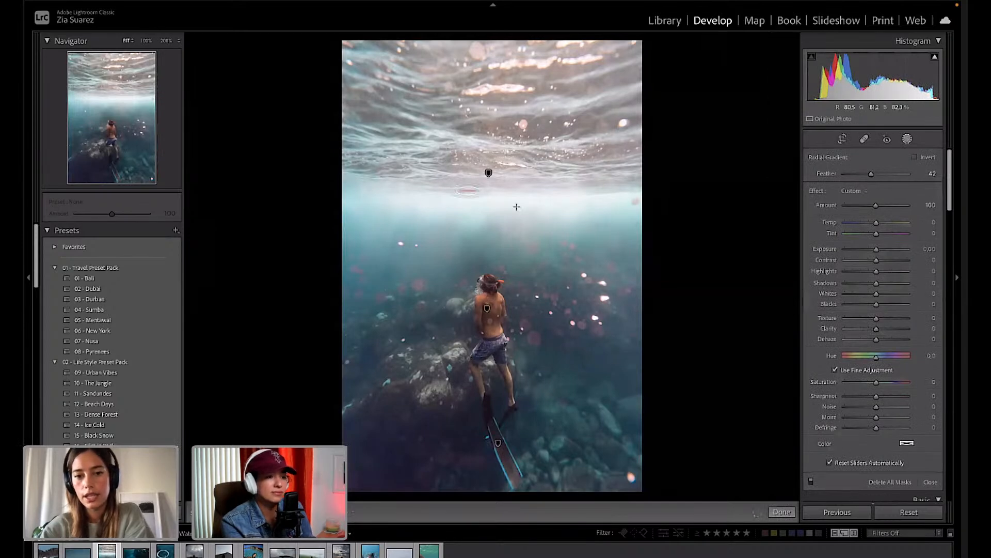
{"action": "left_click_drag", "start_coordinate": [468, 190], "coordinate": [571, 216]}
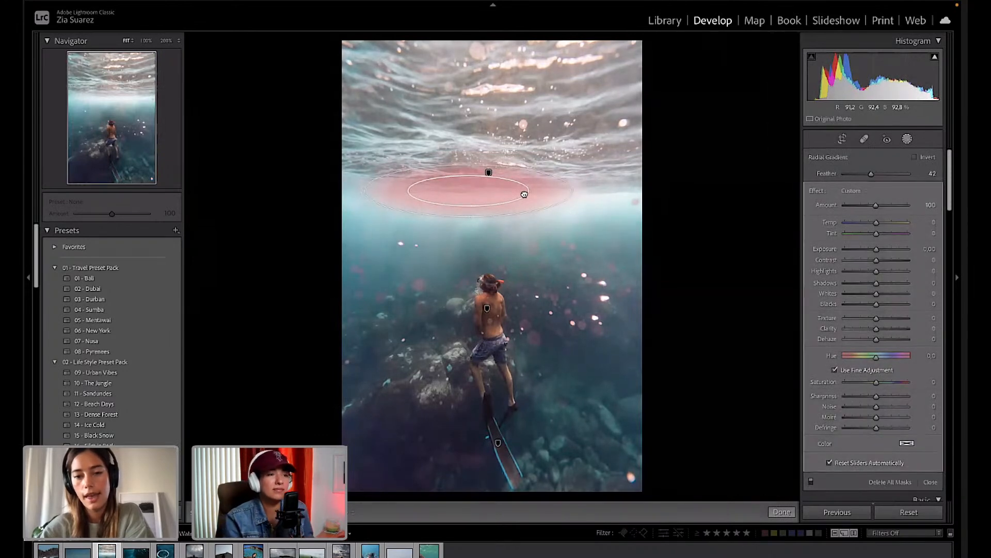
{"action": "left_click_drag", "start_coordinate": [465, 200], "coordinate": [494, 206]}
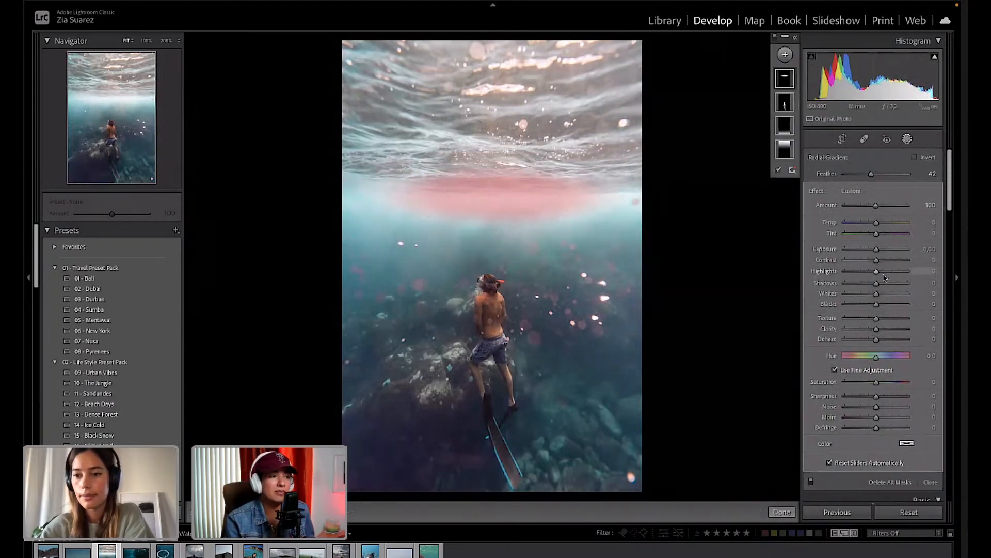
{"action": "left_click_drag", "start_coordinate": [877, 284], "coordinate": [896, 285]}
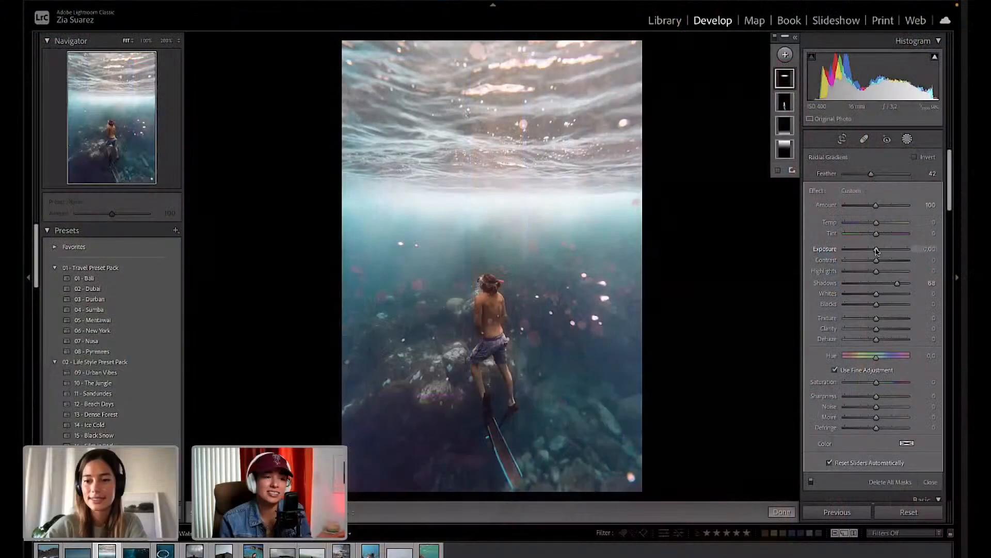
Widen and enlarge the radial mask into a large circle with Feather at 96.
{"action": "left_click_drag", "start_coordinate": [876, 251], "coordinate": [881, 251]}
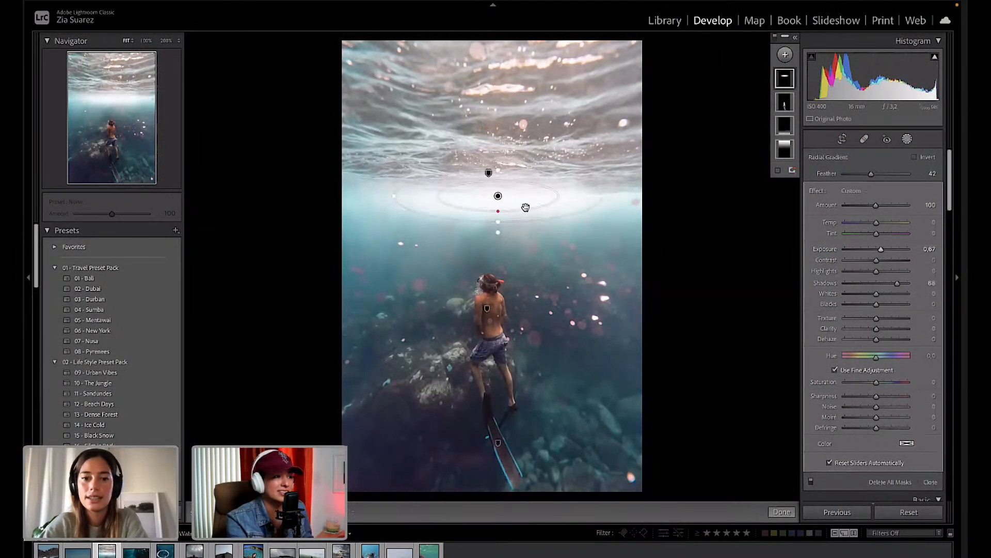
{"action": "left_click_drag", "start_coordinate": [600, 196], "coordinate": [647, 196]}
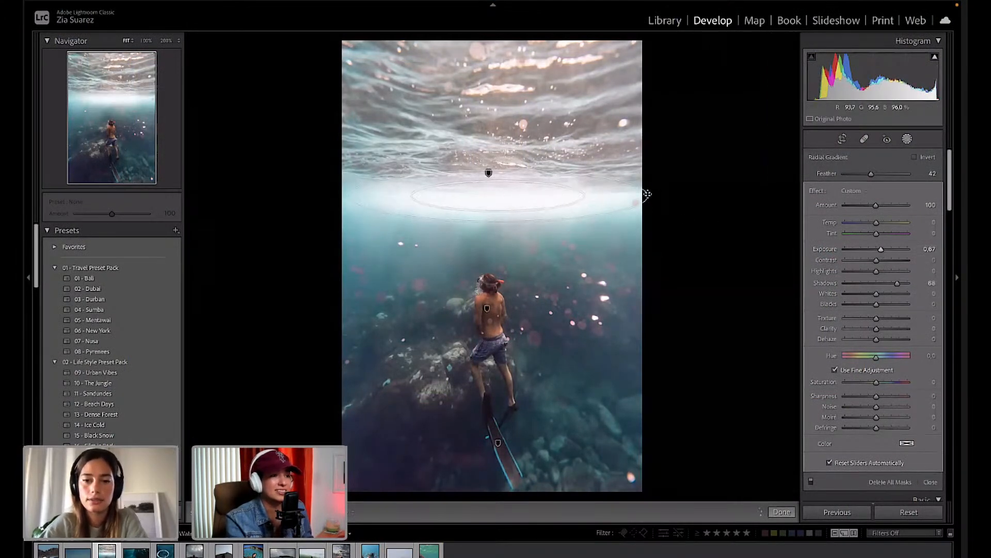
{"action": "left_click_drag", "start_coordinate": [497, 224], "coordinate": [494, 239]}
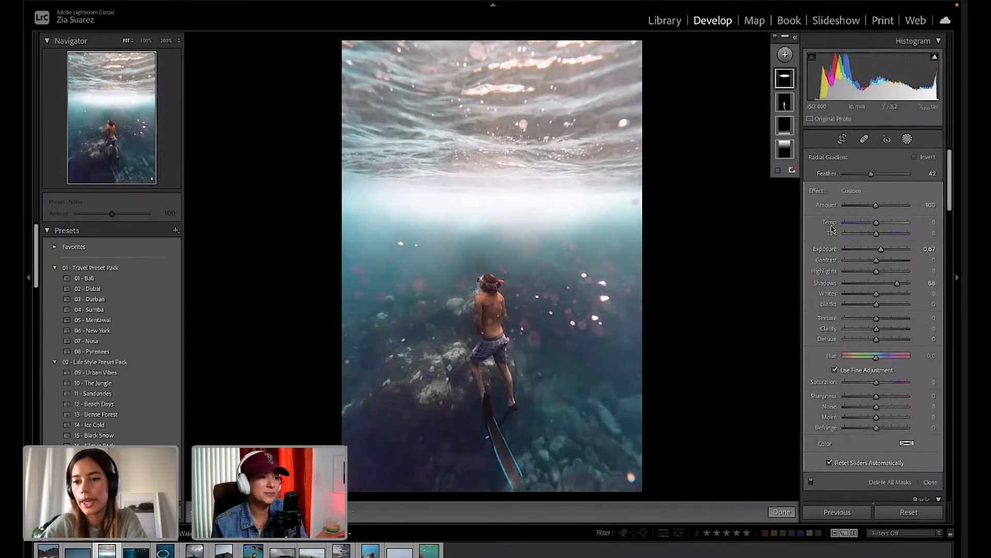
{"action": "left_click_drag", "start_coordinate": [872, 175], "coordinate": [914, 176]}
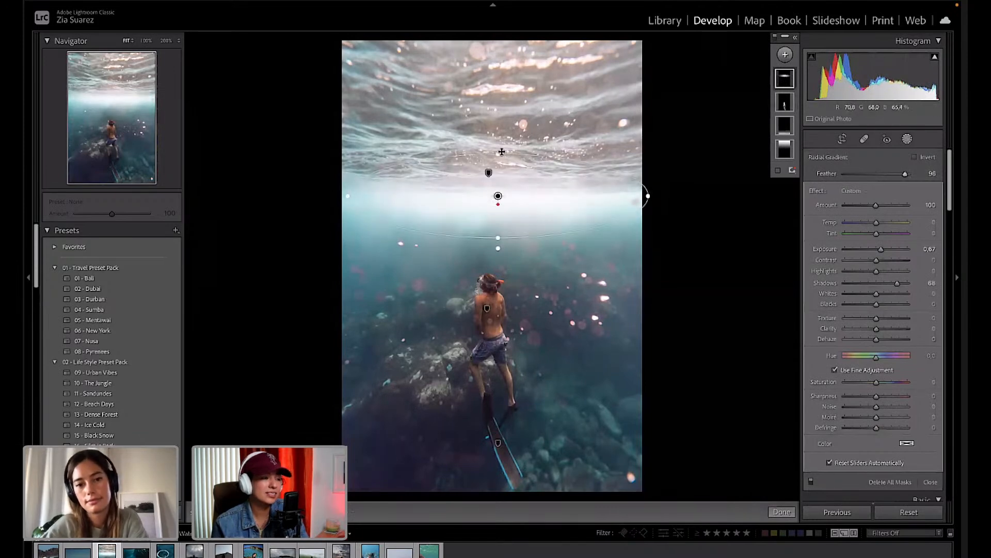
{"action": "left_click_drag", "start_coordinate": [502, 152], "coordinate": [506, 90]}
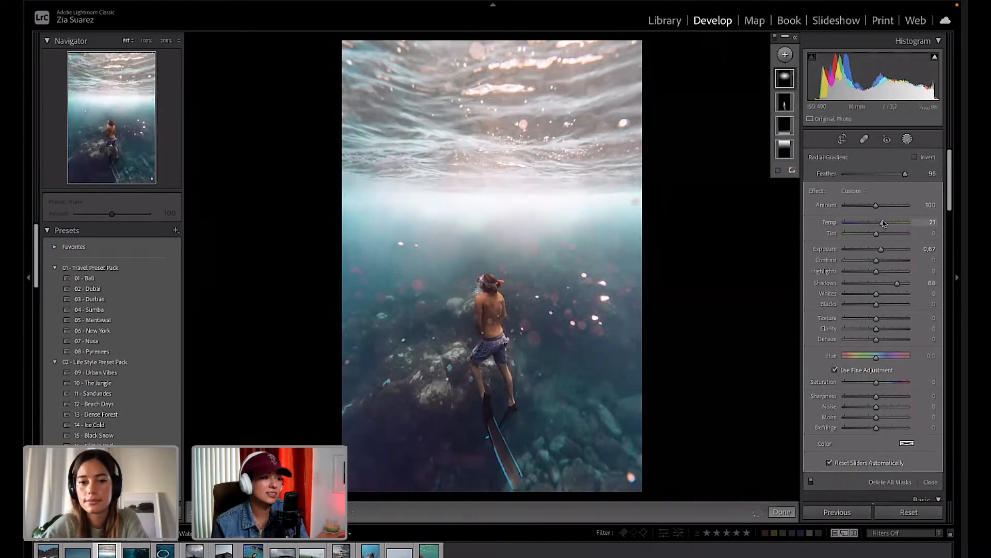
Warm the mask to Temp 19, move it down toward the diver, and raise Exposure to 0.70.
{"action": "left_click_drag", "start_coordinate": [883, 223], "coordinate": [881, 223]}
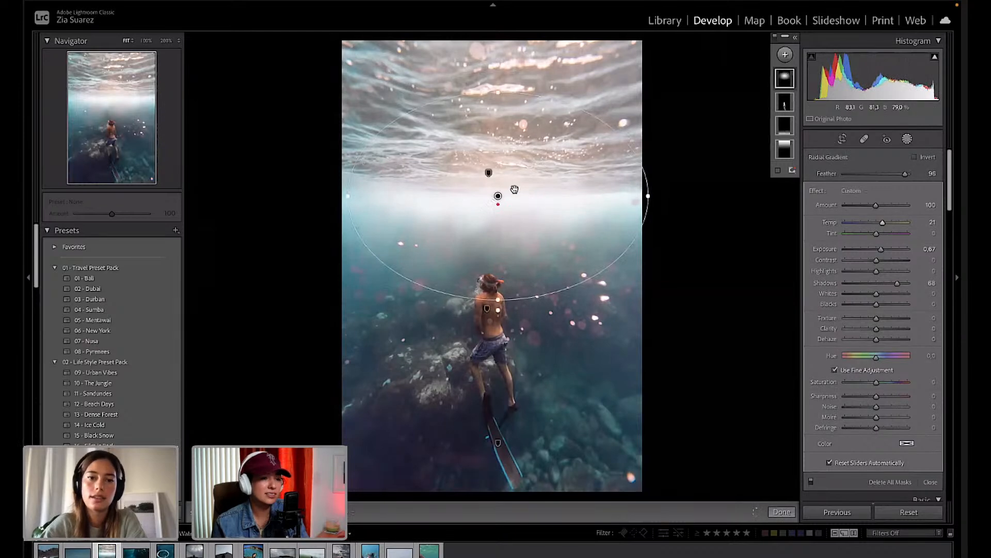
{"action": "left_click_drag", "start_coordinate": [497, 91], "coordinate": [498, 118]}
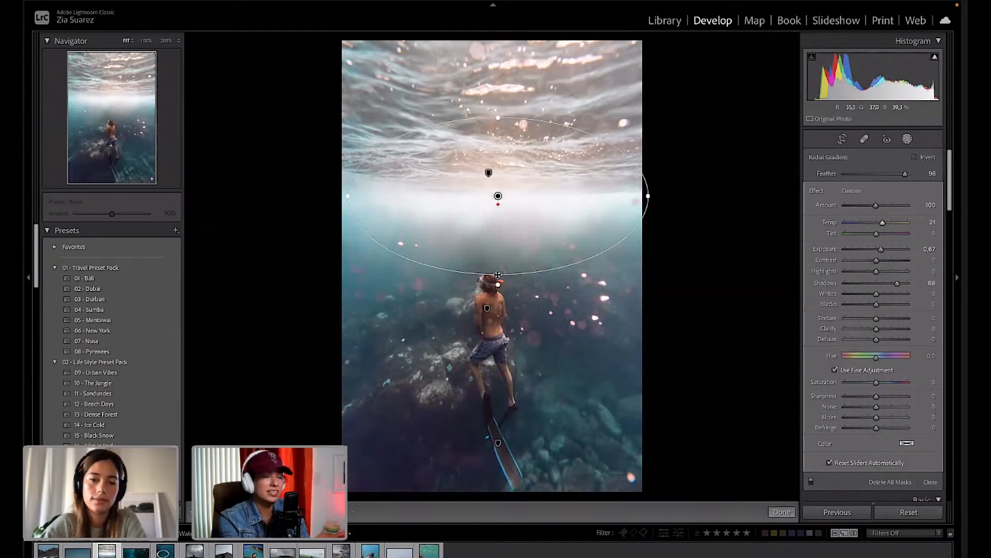
{"action": "left_click_drag", "start_coordinate": [496, 274], "coordinate": [496, 298]}
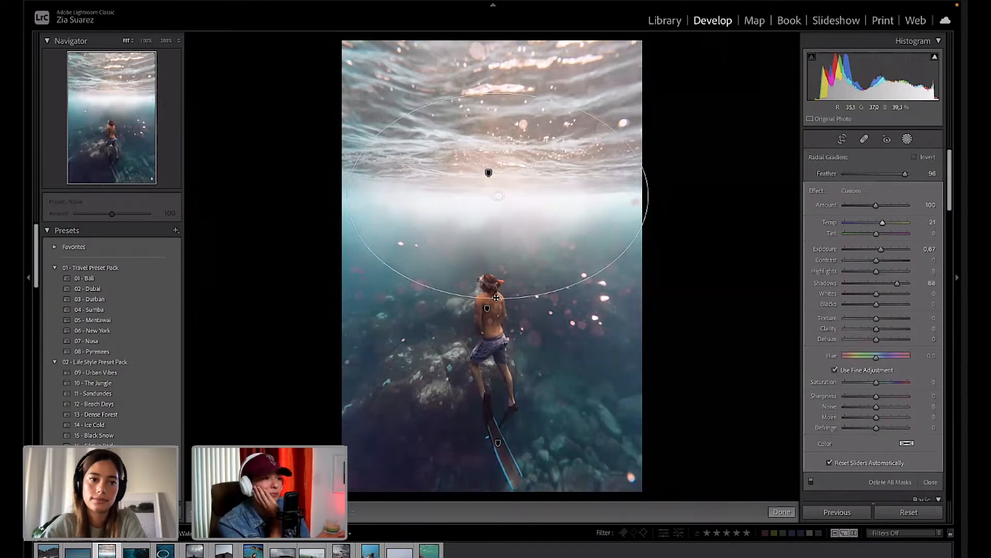
{"action": "left_click_drag", "start_coordinate": [497, 196], "coordinate": [466, 189]}
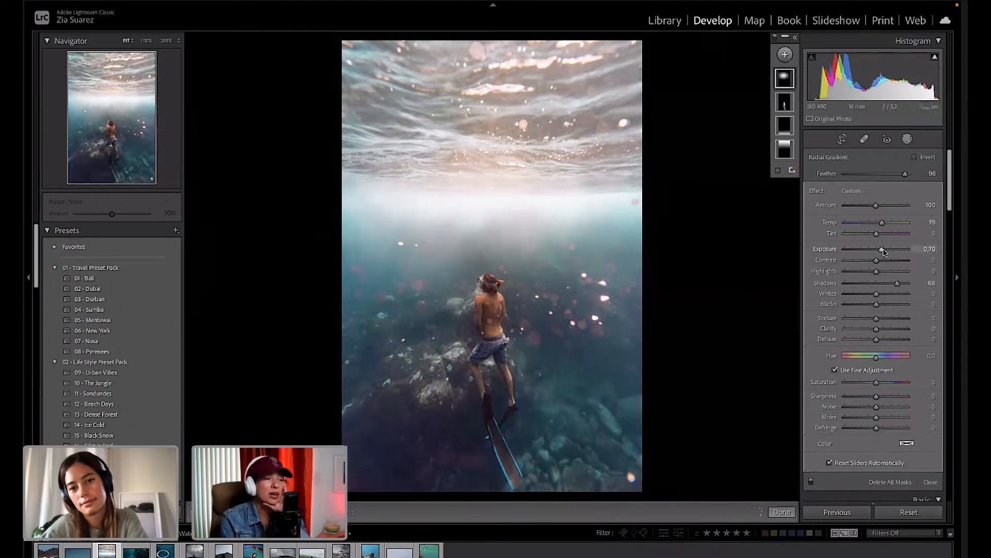
{"action": "left_click_drag", "start_coordinate": [883, 250], "coordinate": [884, 250]}
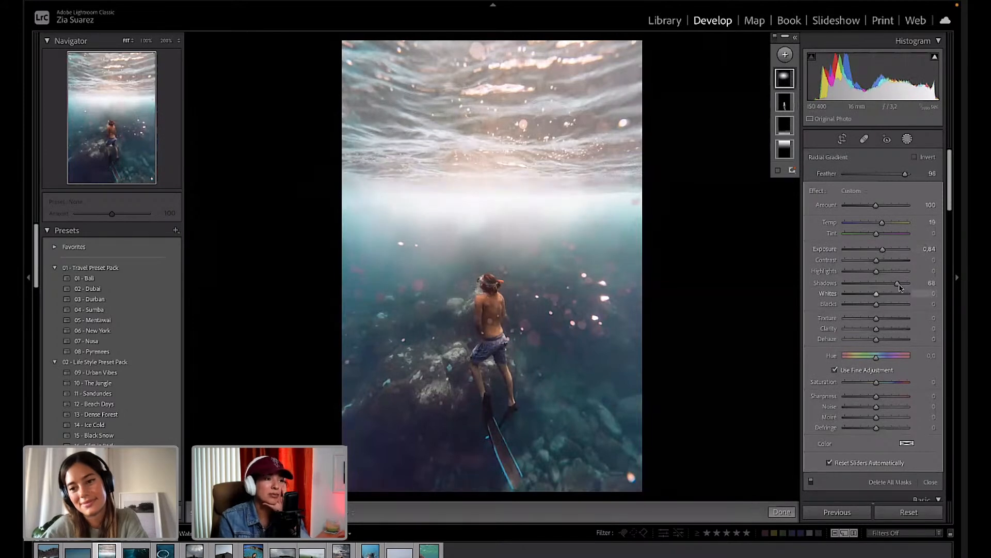
Set the radial mask's Shadows to 67 and fit its edges and centre over the surface glow.
{"action": "left_click_drag", "start_coordinate": [898, 283], "coordinate": [914, 284]}
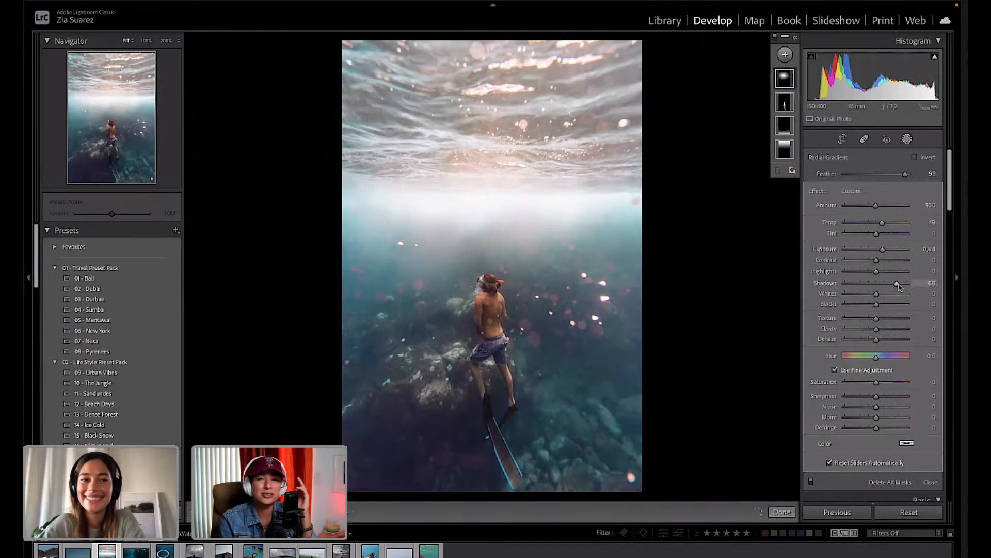
{"action": "left_click_drag", "start_coordinate": [898, 286], "coordinate": [899, 286]}
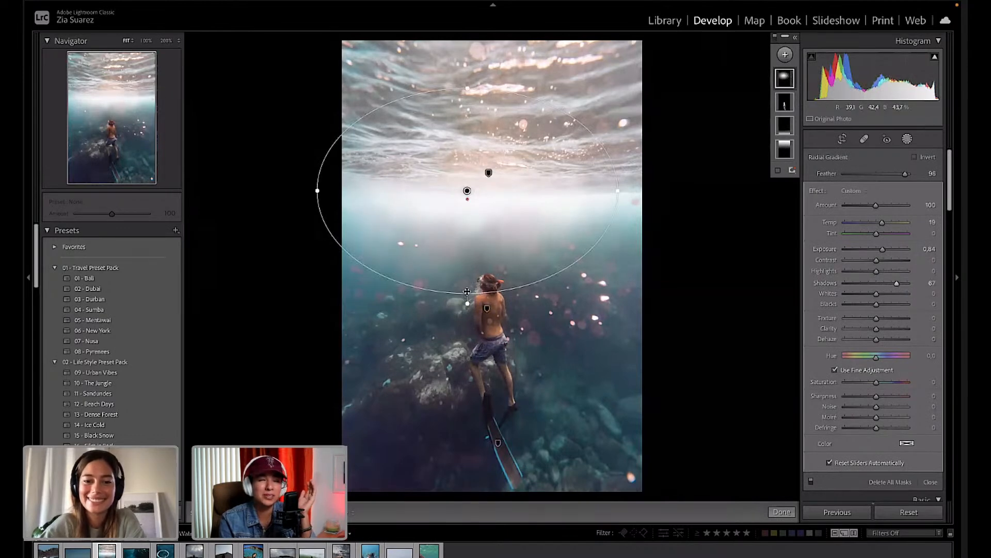
{"action": "left_click_drag", "start_coordinate": [468, 293], "coordinate": [464, 314]}
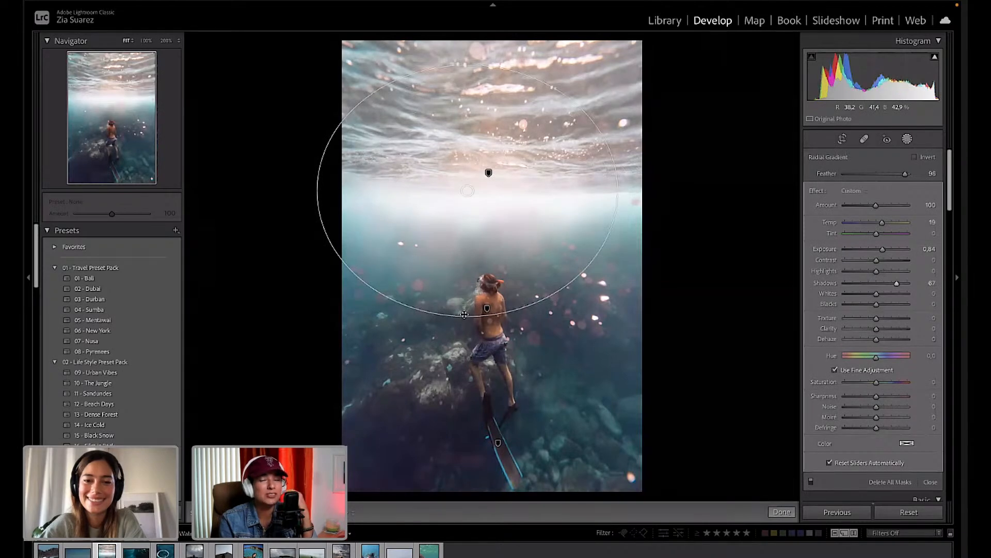
{"action": "left_click_drag", "start_coordinate": [464, 313], "coordinate": [464, 298]}
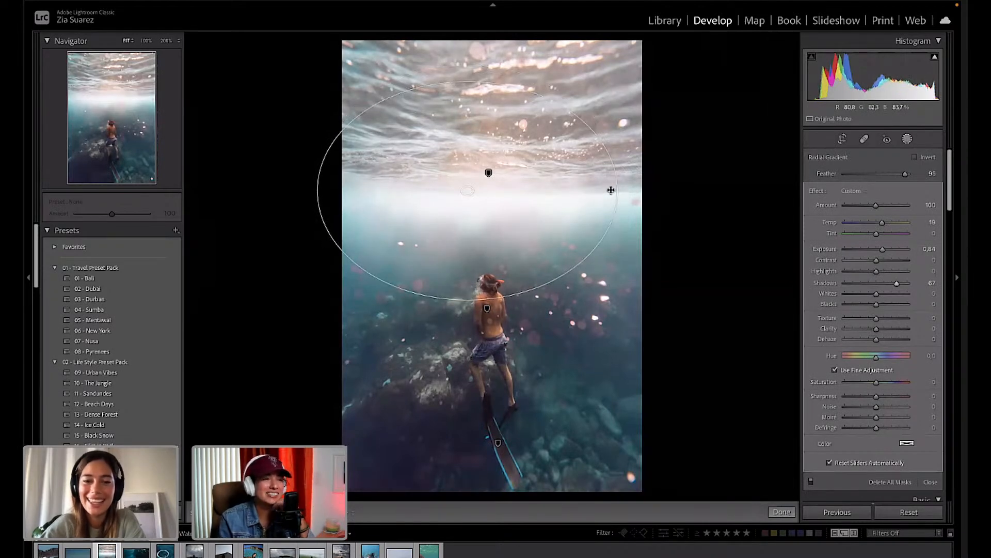
{"action": "left_click_drag", "start_coordinate": [611, 190], "coordinate": [593, 188]}
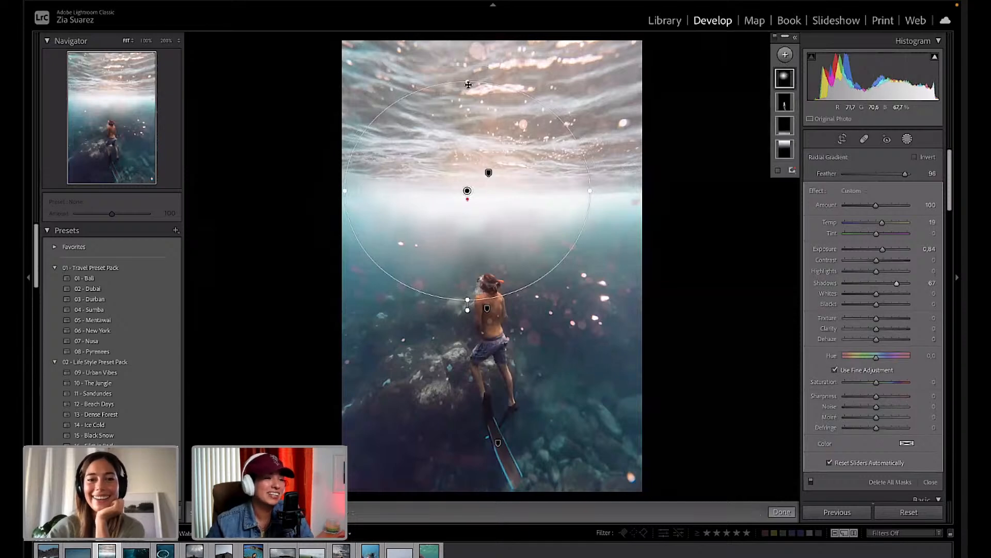
{"action": "left_click_drag", "start_coordinate": [468, 84], "coordinate": [467, 73]}
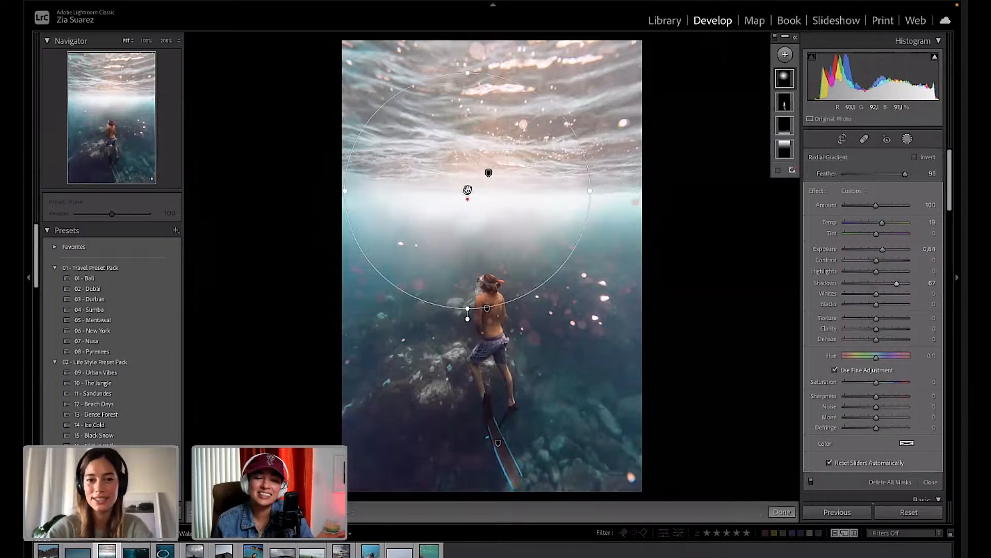
{"action": "mouse_move", "coordinate": [467, 190]}
{"action": "left_mouse_down"}
{"action": "mouse_move", "coordinate": [471, 203]}
{"action": "mouse_move", "coordinate": [477, 196]}
{"action": "left_mouse_up"}
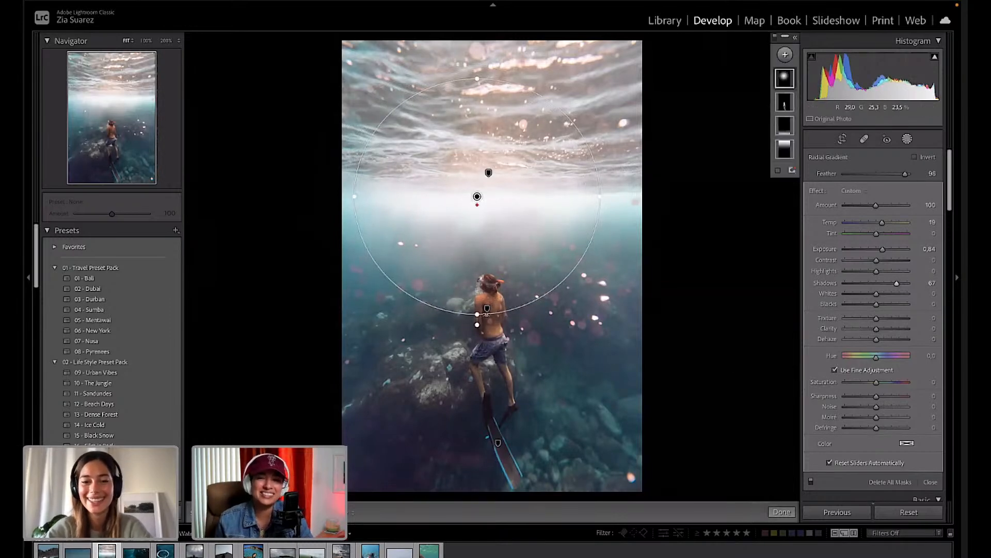
{"action": "left_click_drag", "start_coordinate": [475, 318], "coordinate": [477, 313]}
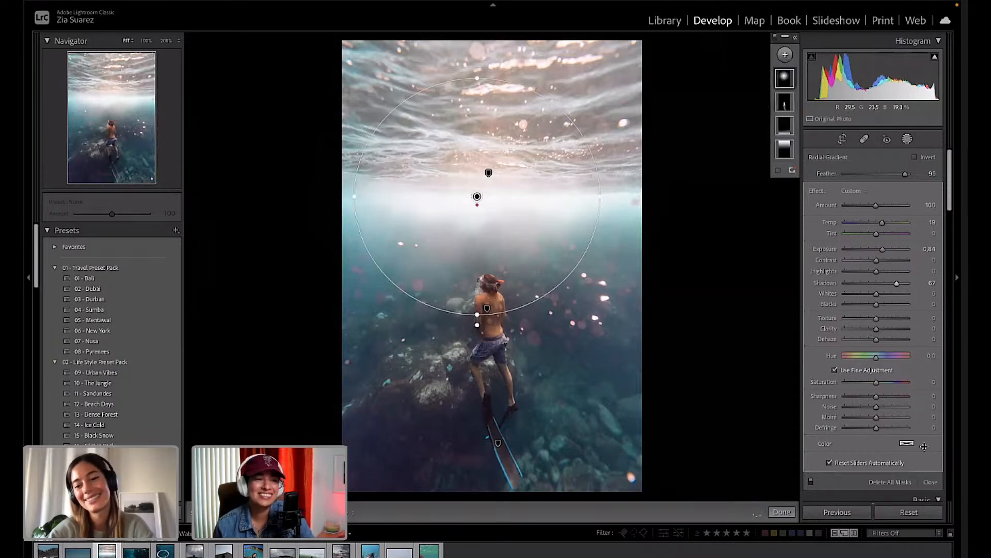
Close Masking and toggle the Before view with backslash to compare the original against the edit.
{"action": "left_click", "coordinate": [782, 511]}
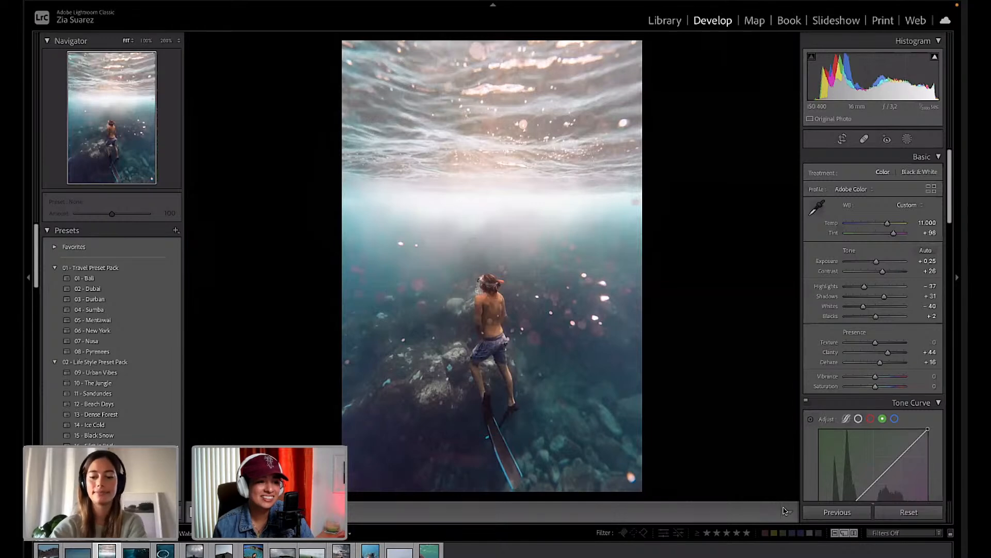
{"action": "key", "text": "backslash"}
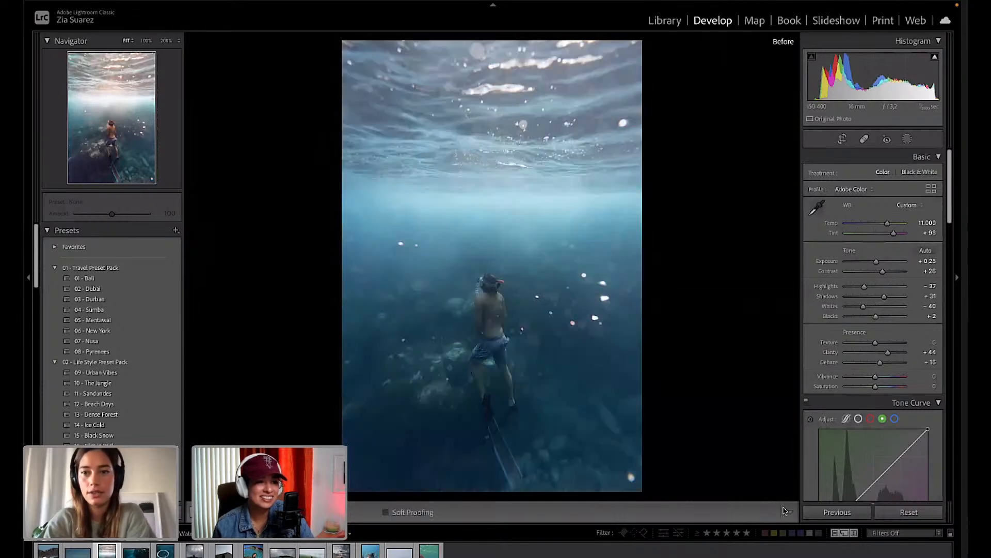
{"action": "key", "text": "backslash"}
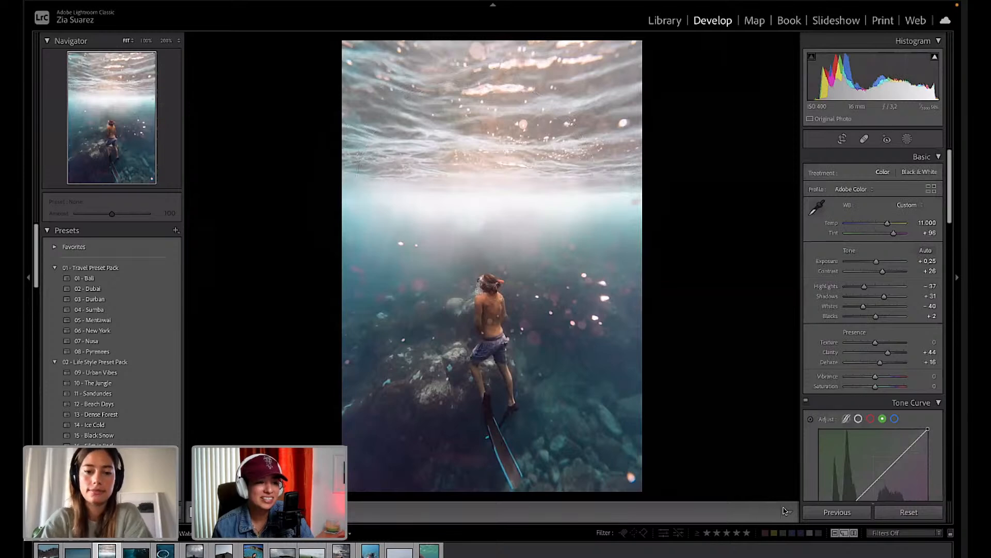
{"action": "key", "text": "backslash"}
{"action": "key", "text": "backslash"}
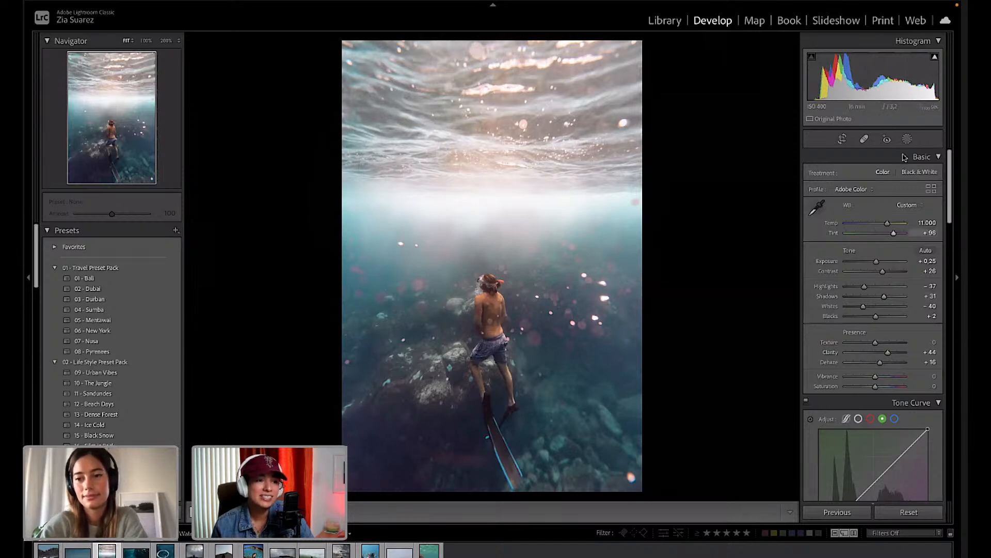
Cool the linear gradient colour mask to Temp -36 and extend its lower edge toward the diver.
{"action": "left_click", "coordinate": [907, 138]}
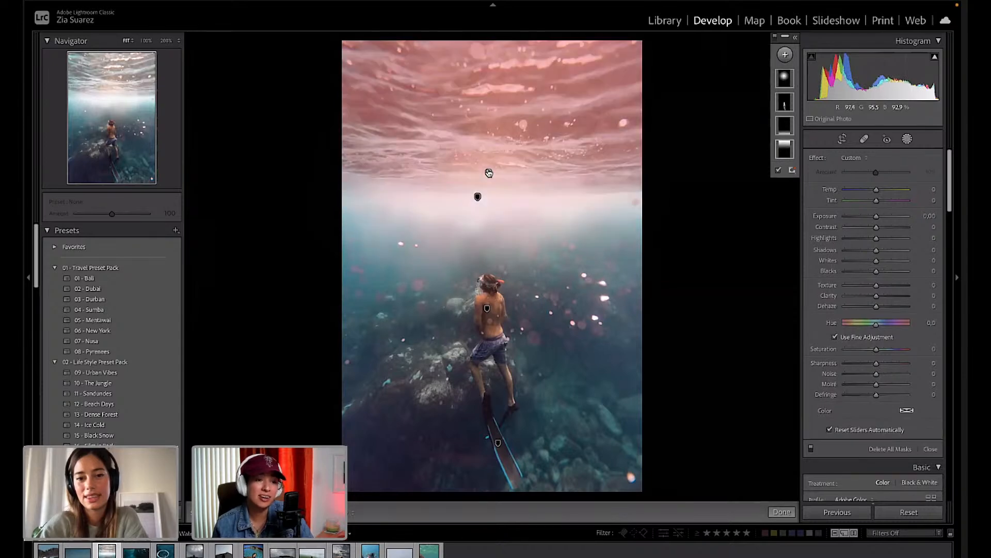
{"action": "left_click", "coordinate": [488, 173]}
{"action": "left_click_drag", "start_coordinate": [872, 206], "coordinate": [869, 206]}
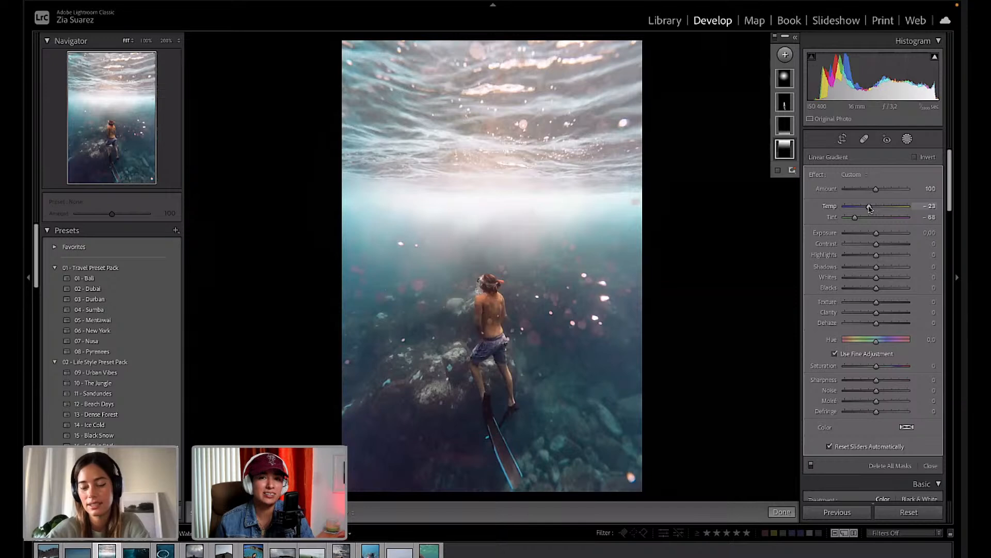
{"action": "left_click_drag", "start_coordinate": [870, 207], "coordinate": [867, 208]}
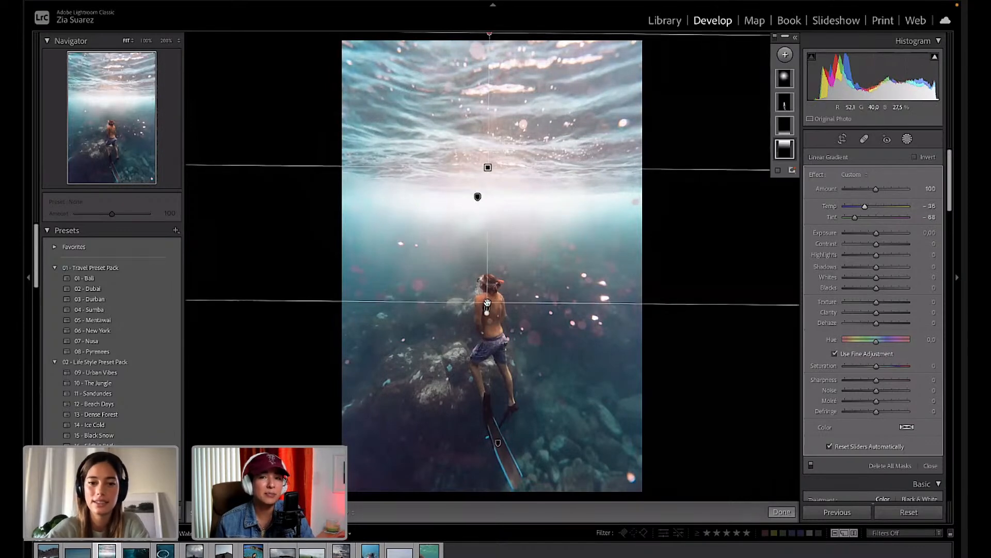
{"action": "left_click_drag", "start_coordinate": [486, 304], "coordinate": [487, 272]}
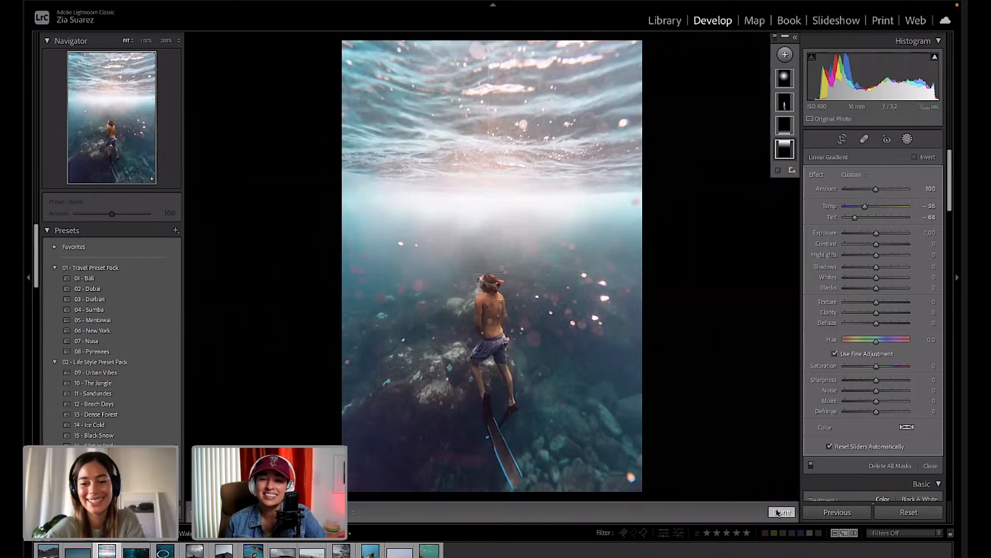
{"action": "left_click", "coordinate": [778, 512]}
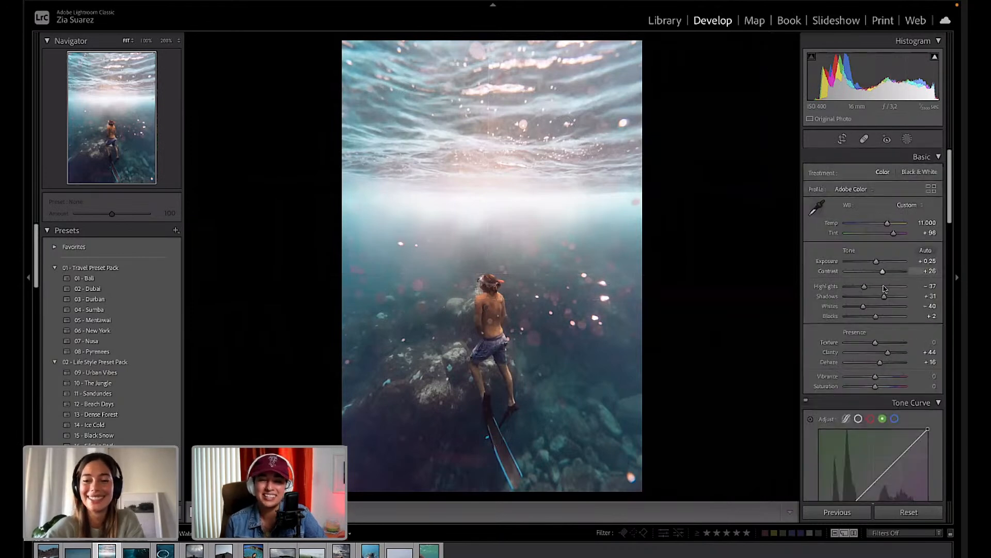
Set the photo's global Highlights to -50 and Shadows to +48.
{"action": "mouse_move", "coordinate": [884, 295]}
{"action": "left_mouse_down"}
{"action": "mouse_move", "coordinate": [893, 297]}
{"action": "mouse_move", "coordinate": [885, 297]}
{"action": "left_mouse_up"}
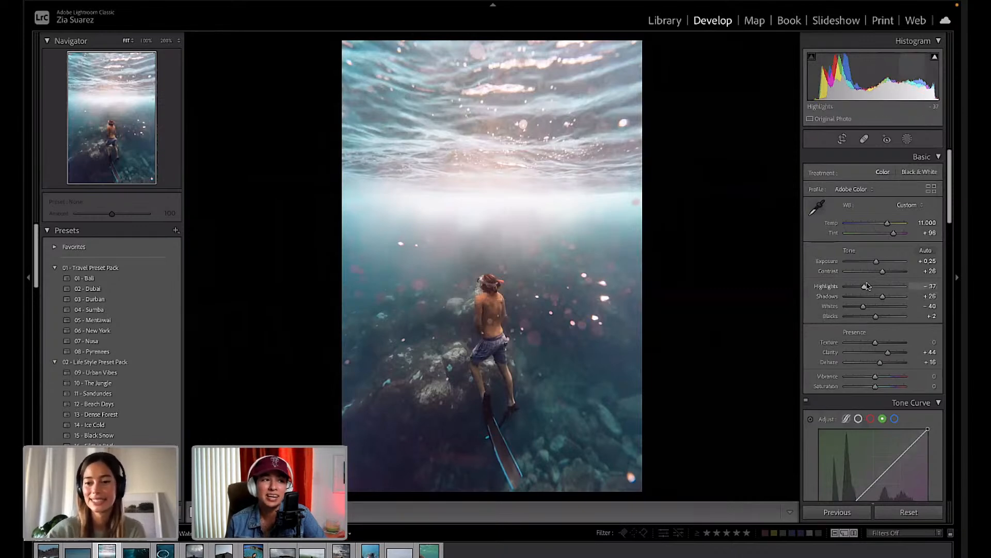
{"action": "left_click_drag", "start_coordinate": [864, 286], "coordinate": [860, 286]}
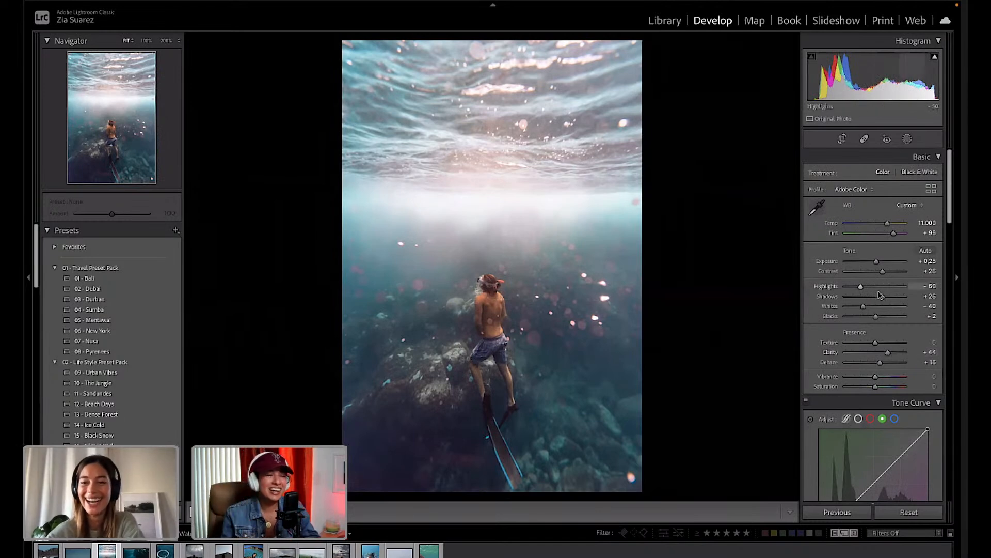
{"action": "left_click_drag", "start_coordinate": [883, 298], "coordinate": [886, 298]}
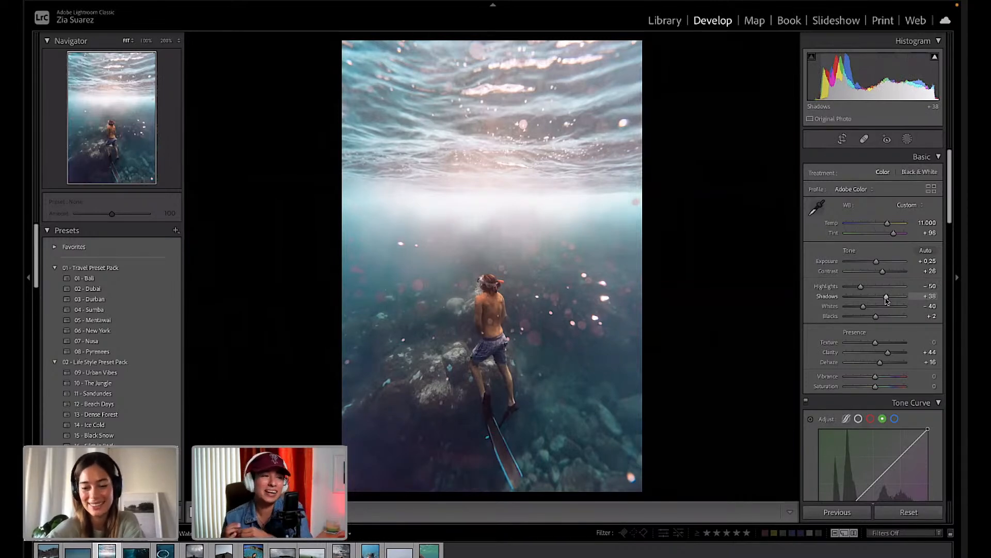
{"action": "left_click_drag", "start_coordinate": [887, 300], "coordinate": [889, 301]}
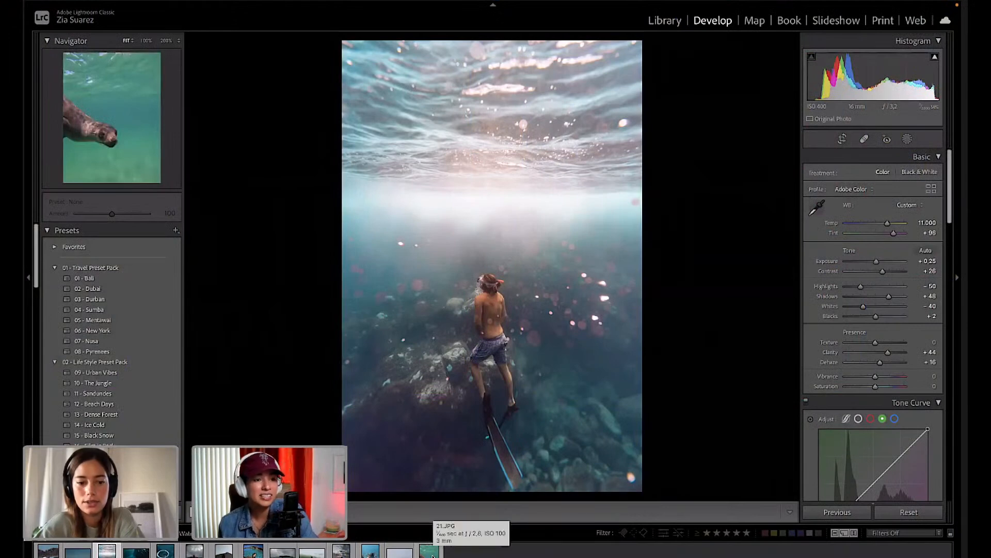
Reselect the diver photo from the filmstrip and show its Before/After side by side with Y.
{"action": "left_click", "coordinate": [431, 552]}
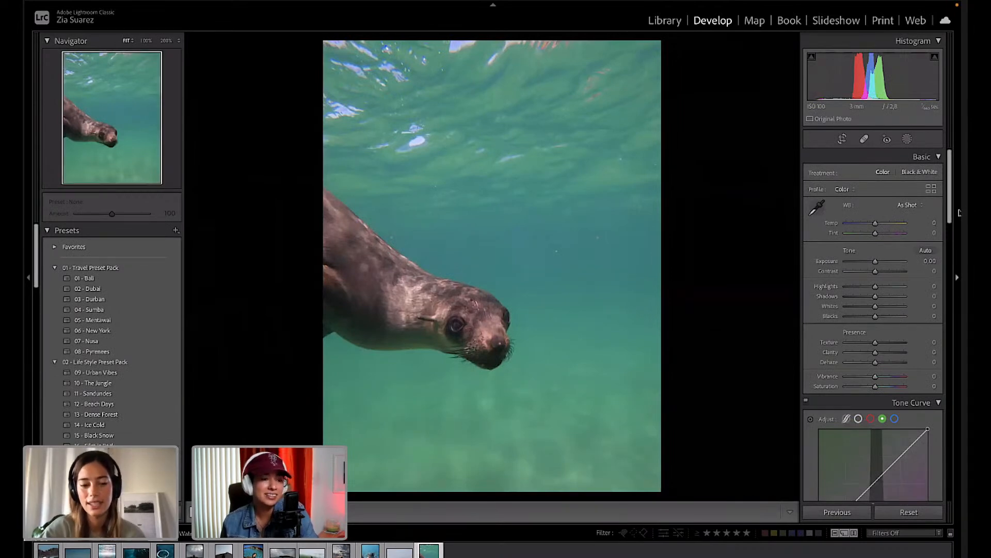
{"action": "left_click", "coordinate": [108, 553]}
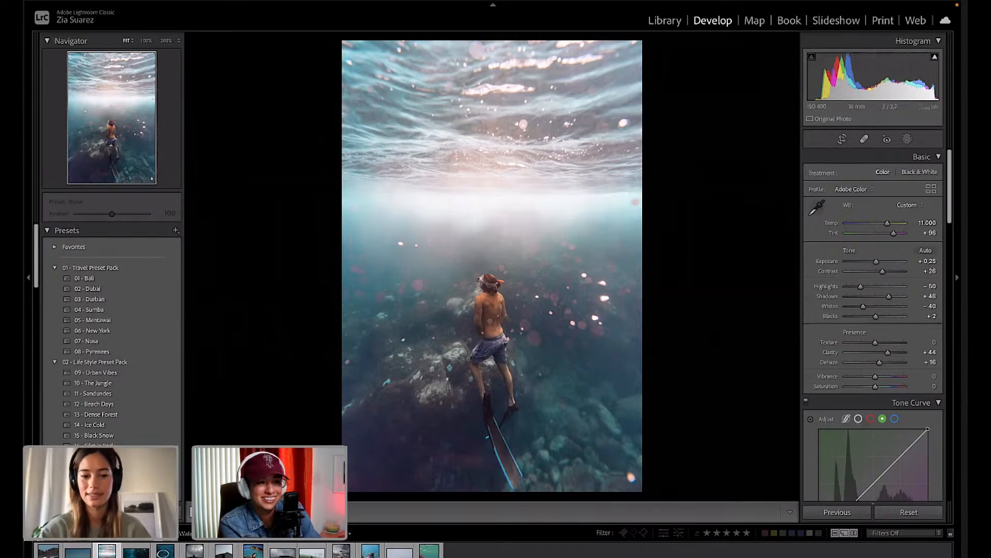
{"action": "key", "text": "y"}
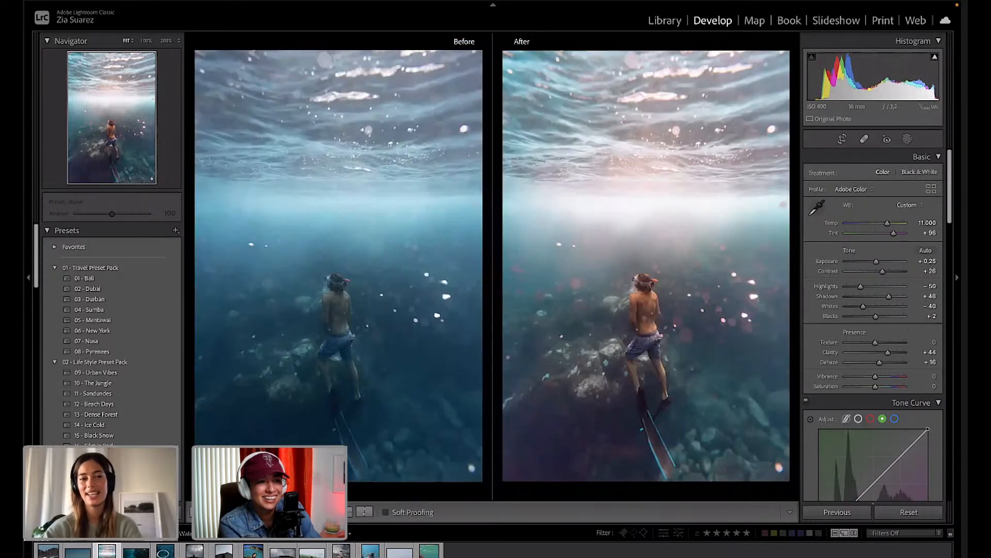
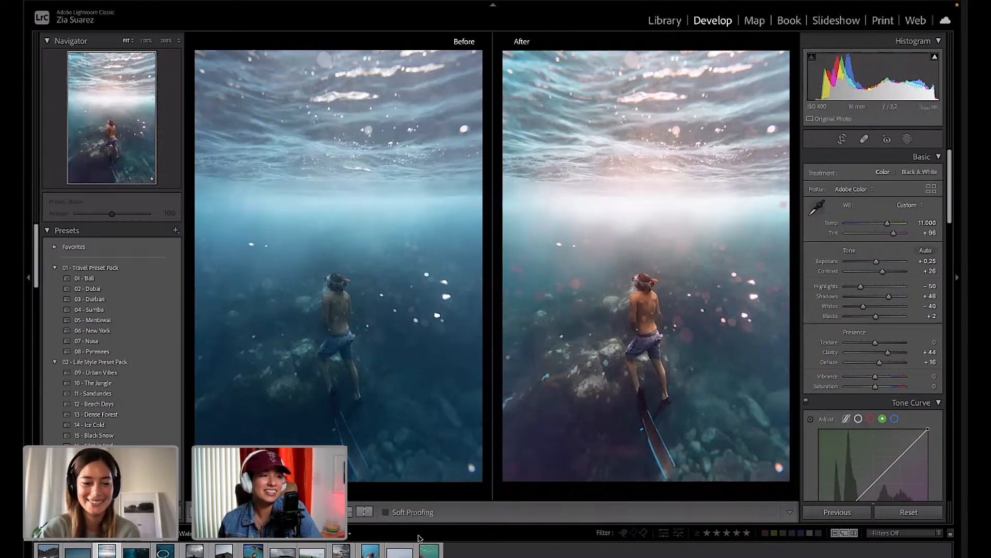
Open the sea lion photo from the filmstrip and leave Before/After for a single loupe view.
{"action": "mouse_move", "coordinate": [419, 548]}
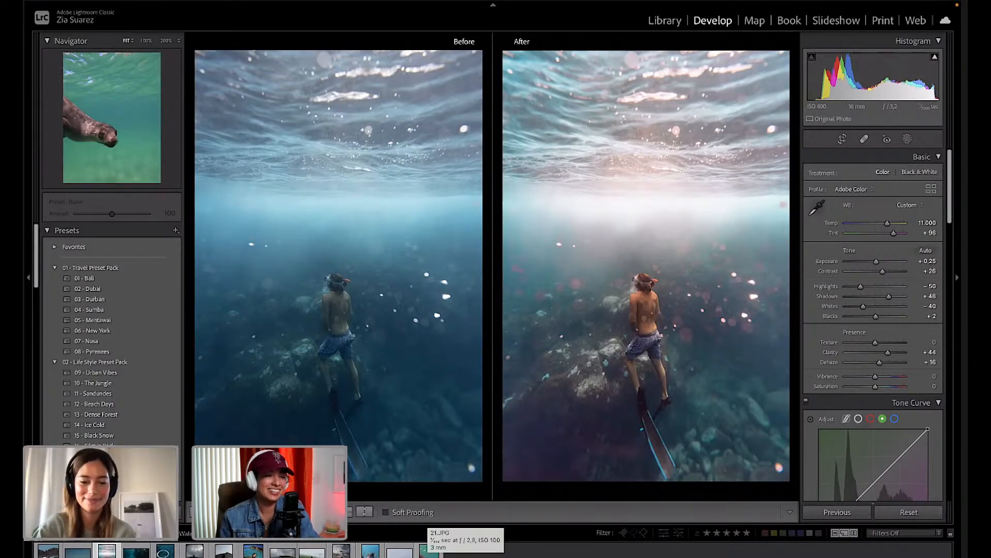
{"action": "left_click", "coordinate": [428, 551]}
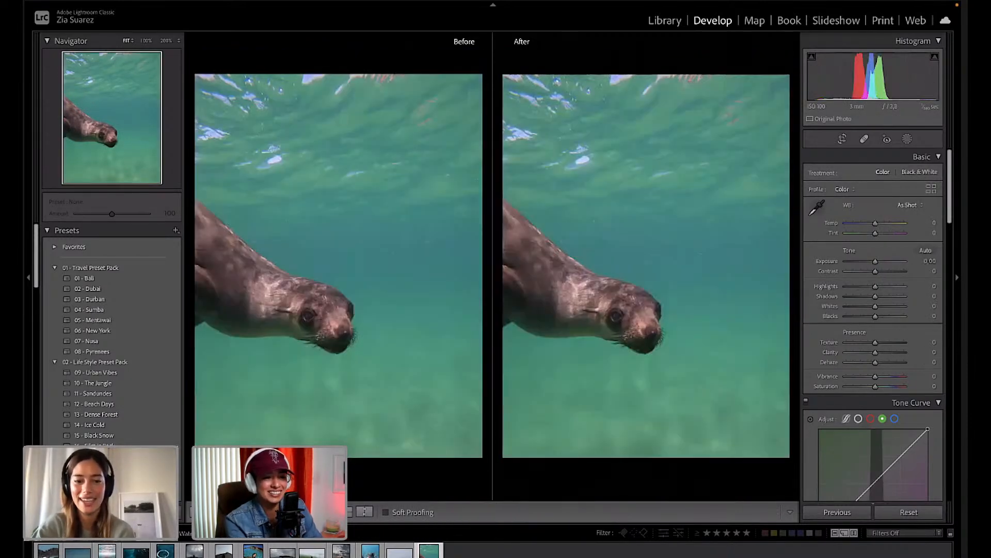
{"action": "key", "text": "y"}
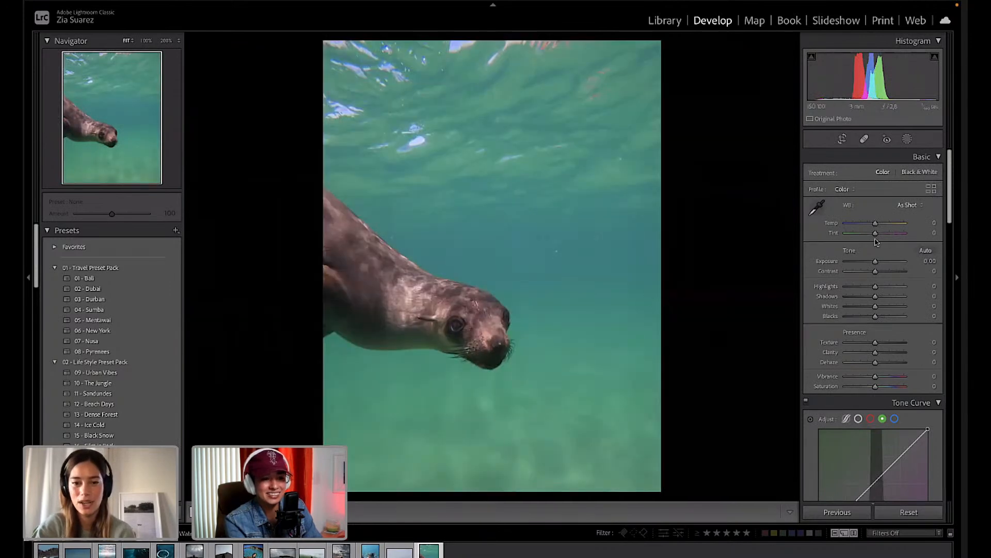
Scroll to the 03 - GoPro Preset Pack and preview its looks on the sea lion photo.
{"action": "scroll", "coordinate": [879, 291], "scroll_direction": "down", "scroll_amount": 5}
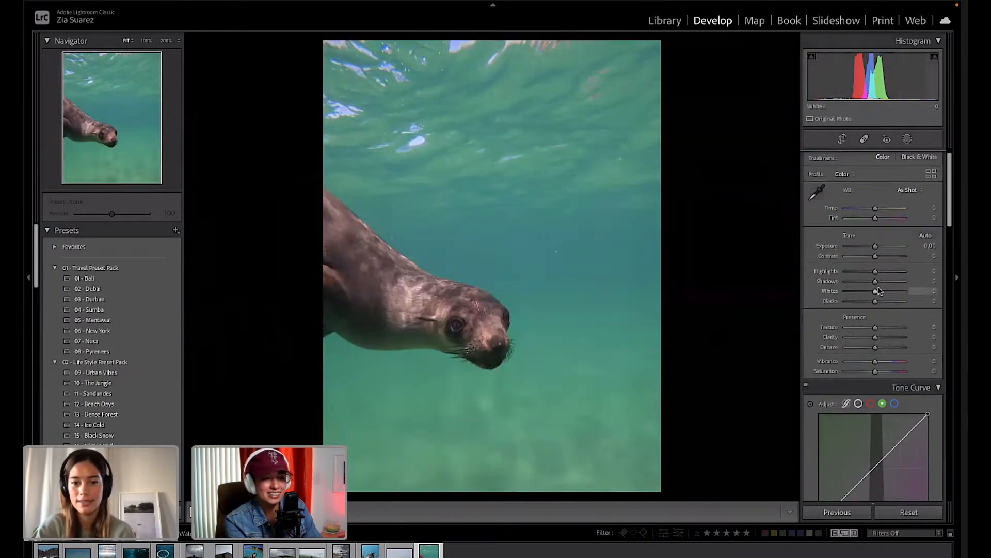
{"action": "scroll", "coordinate": [880, 290], "scroll_direction": "down", "scroll_amount": 5}
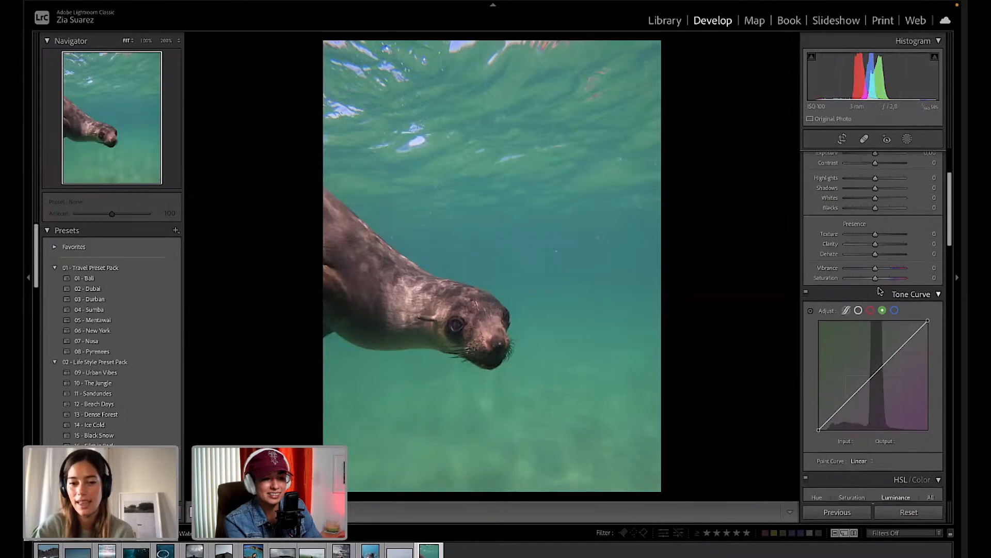
{"action": "scroll", "coordinate": [879, 291], "scroll_direction": "up", "scroll_amount": 9}
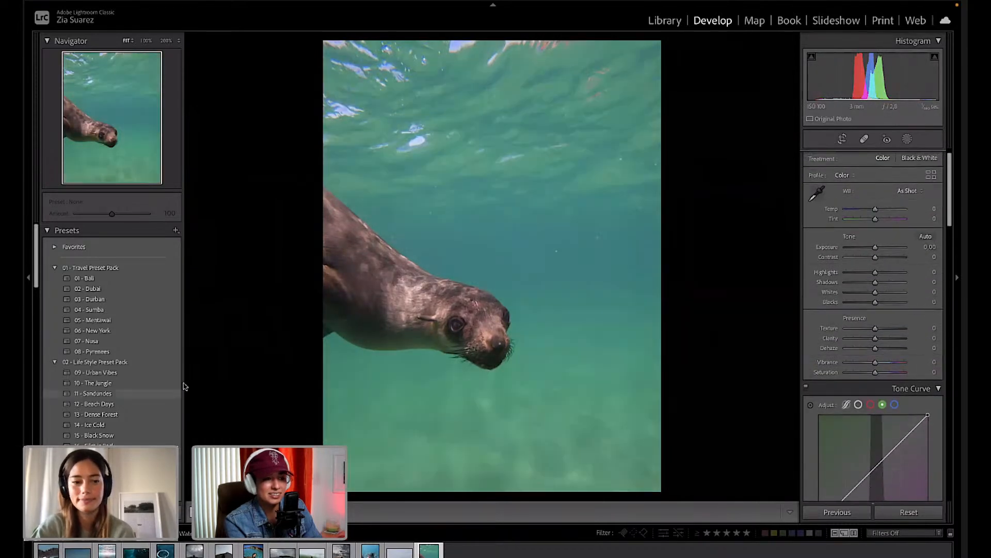
{"action": "scroll", "coordinate": [119, 424], "scroll_direction": "down", "scroll_amount": 5}
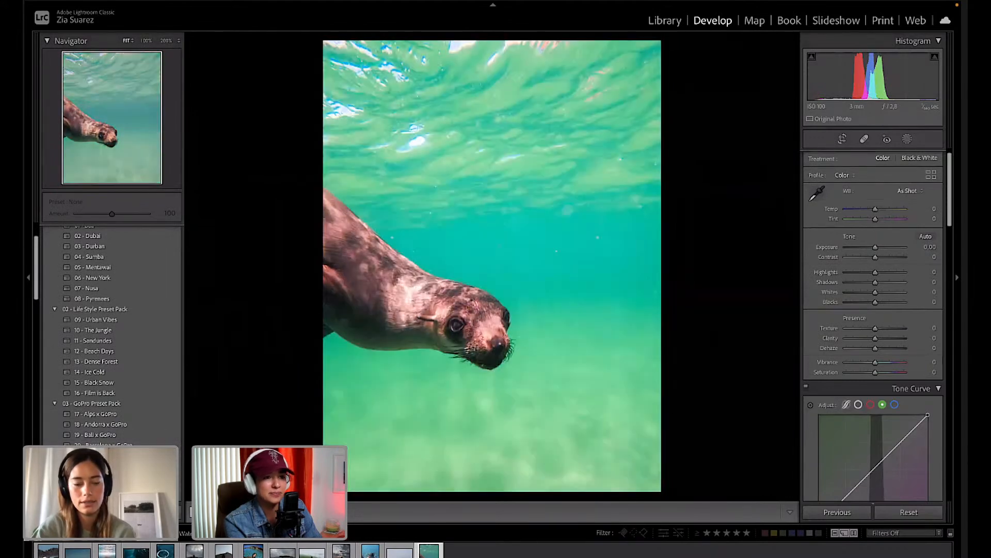
{"action": "scroll", "coordinate": [111, 336], "scroll_direction": "down", "scroll_amount": 2}
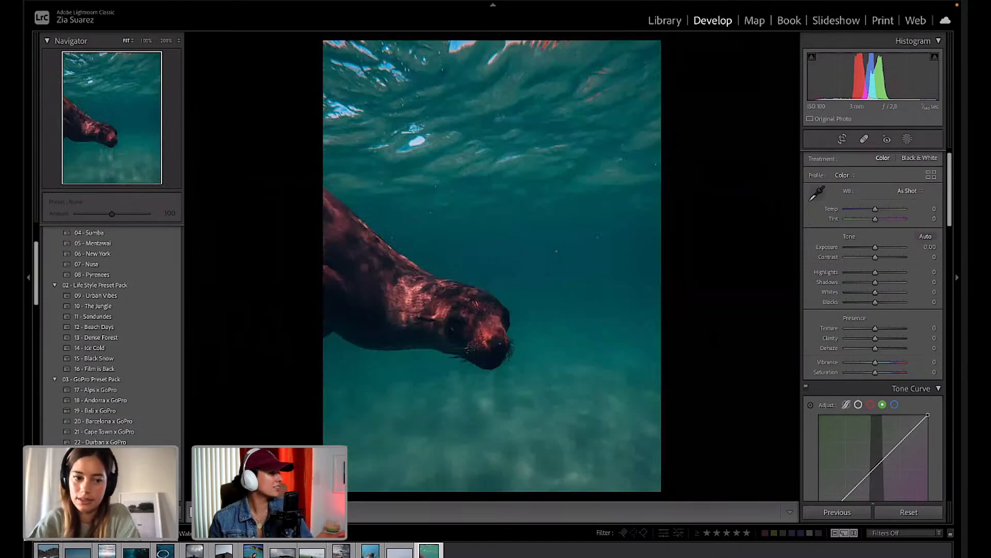
Apply the 26 - Uluwatu x GoPro preset, then set Shadows +78, Exposure near 0, Highlights −72, Tint −29.
{"action": "left_click", "coordinate": [103, 483]}
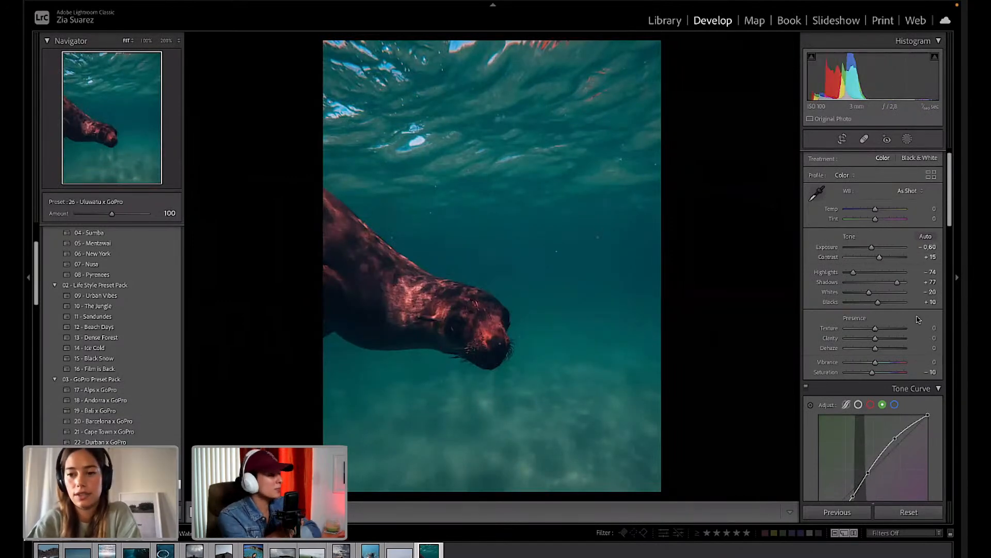
{"action": "left_click_drag", "start_coordinate": [898, 282], "coordinate": [898, 282]}
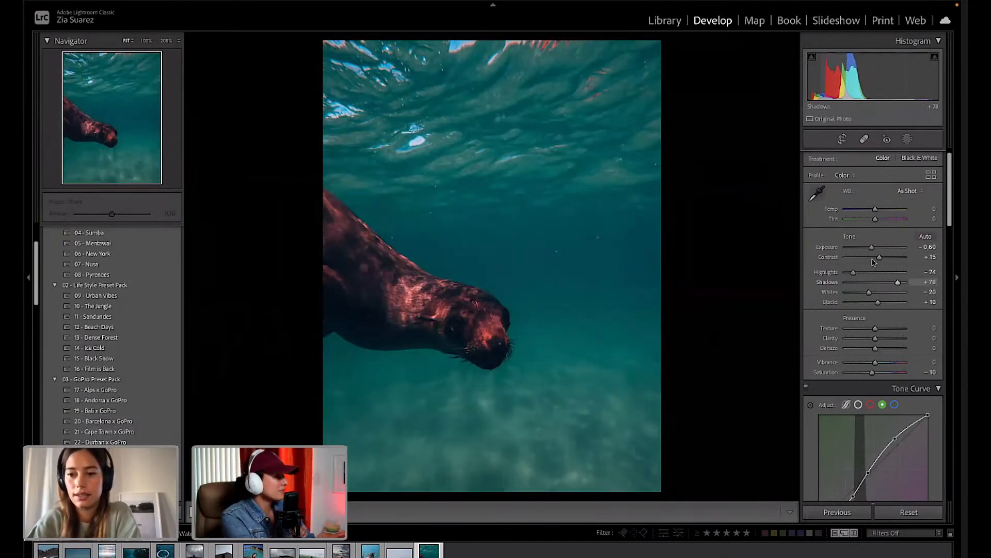
{"action": "left_click_drag", "start_coordinate": [872, 250], "coordinate": [854, 274]}
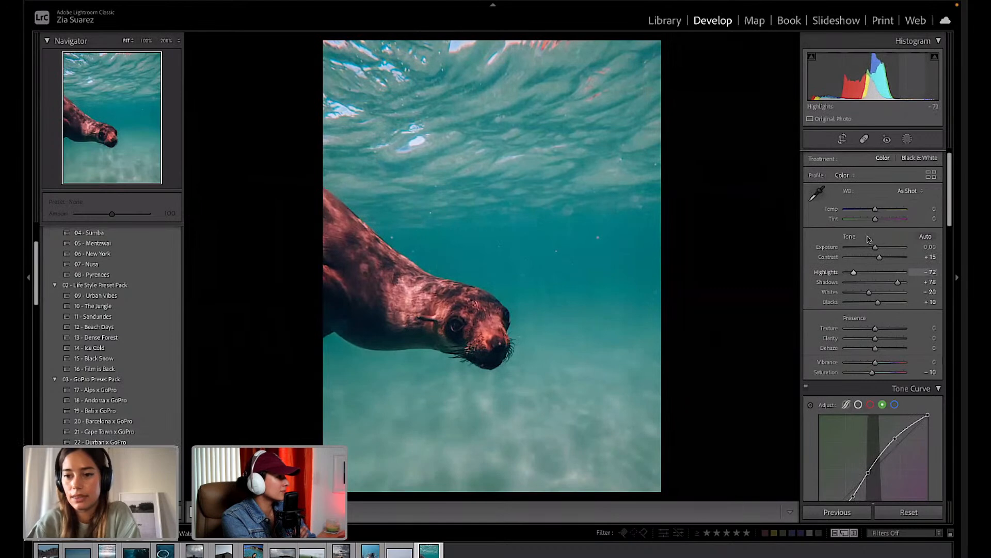
{"action": "mouse_move", "coordinate": [875, 219]}
{"action": "left_mouse_down"}
{"action": "mouse_move", "coordinate": [860, 223]}
{"action": "mouse_move", "coordinate": [877, 212]}
{"action": "left_mouse_up"}
{"action": "scroll", "coordinate": [892, 331], "scroll_direction": "down", "scroll_amount": 5}
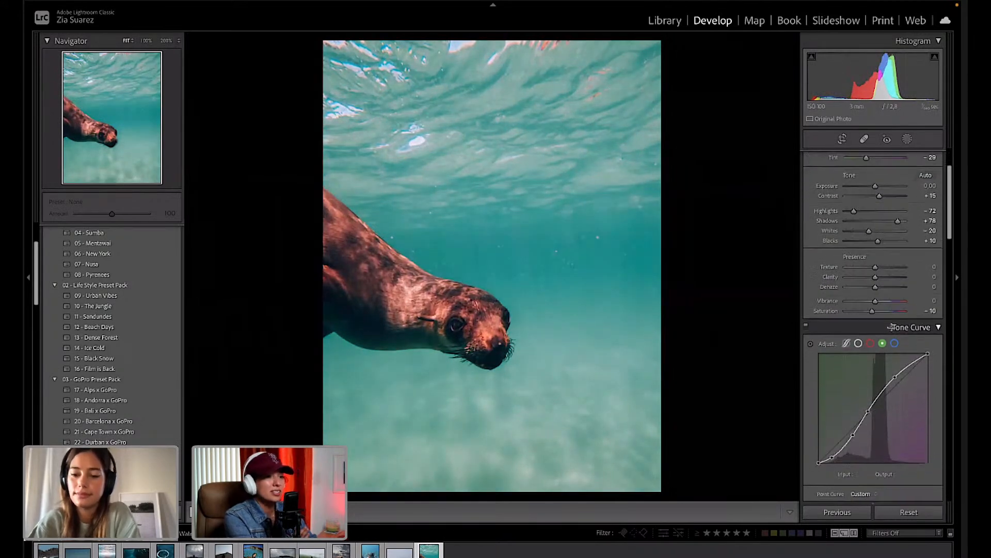
Shift the sea lion's red and orange hues with the HSL Hue targeted adjustment tool.
{"action": "scroll", "coordinate": [892, 330], "scroll_direction": "down", "scroll_amount": 2}
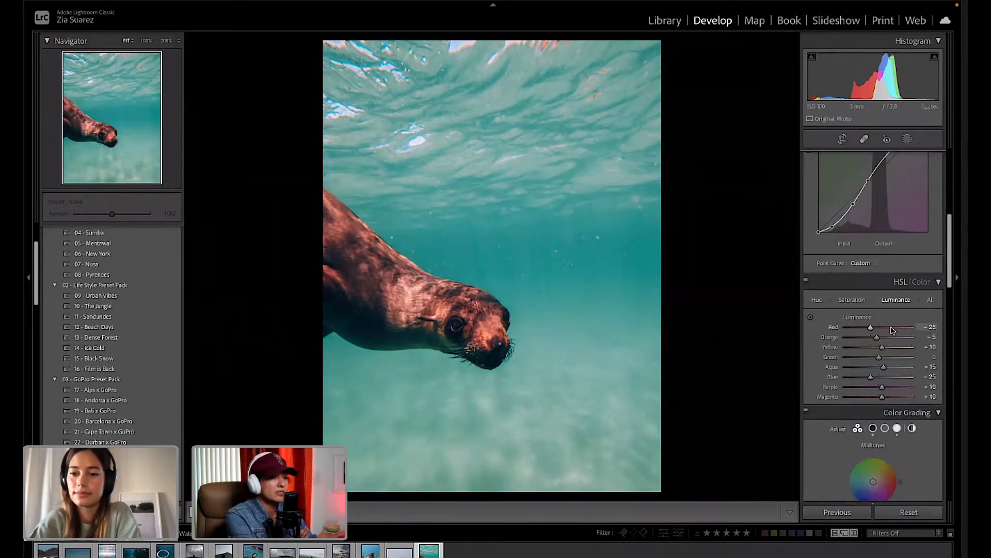
{"action": "left_click", "coordinate": [817, 300]}
{"action": "left_click", "coordinate": [811, 318]}
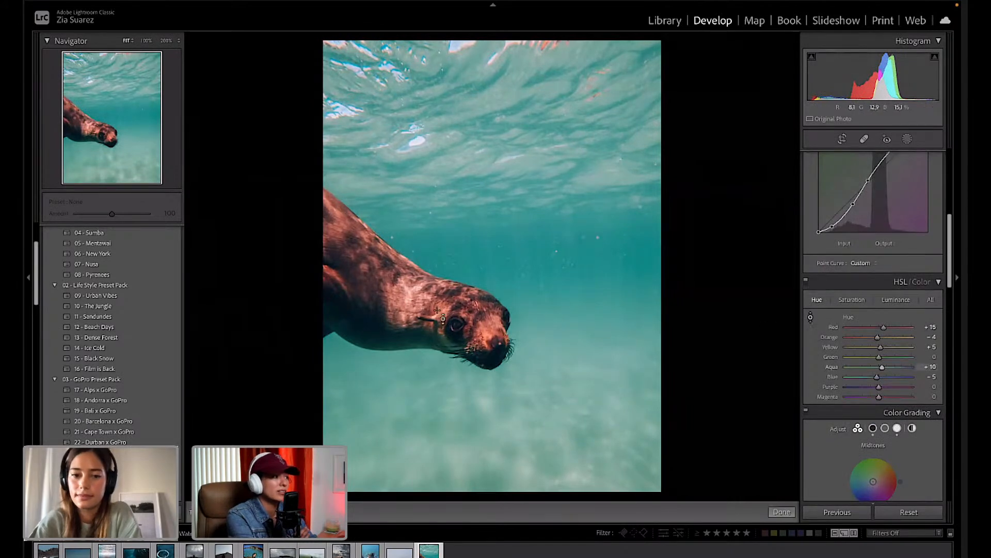
{"action": "mouse_move", "coordinate": [440, 313]}
{"action": "left_mouse_down"}
{"action": "mouse_move", "coordinate": [440, 325]}
{"action": "mouse_move", "coordinate": [440, 294]}
{"action": "mouse_move", "coordinate": [440, 326]}
{"action": "left_mouse_up"}
Desaturate the sea lion's reds and oranges to about −43 and −50 with the targeted tool.
{"action": "left_click", "coordinate": [852, 299]}
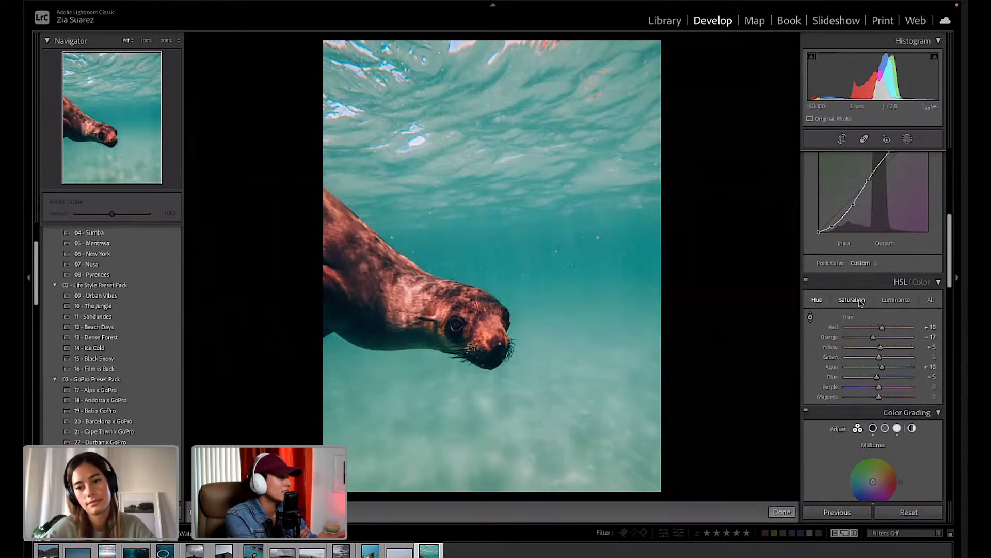
{"action": "left_click", "coordinate": [810, 319]}
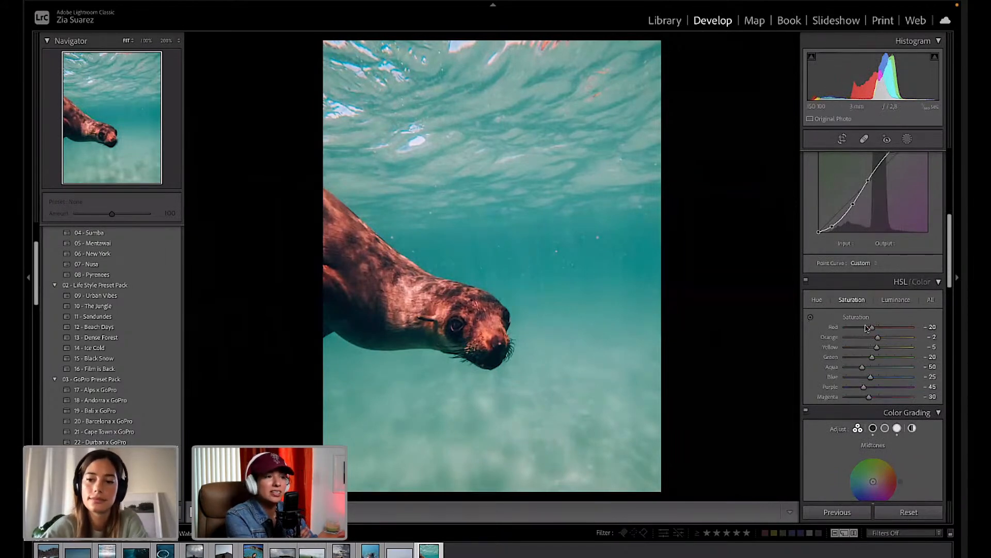
{"action": "left_click", "coordinate": [810, 318]}
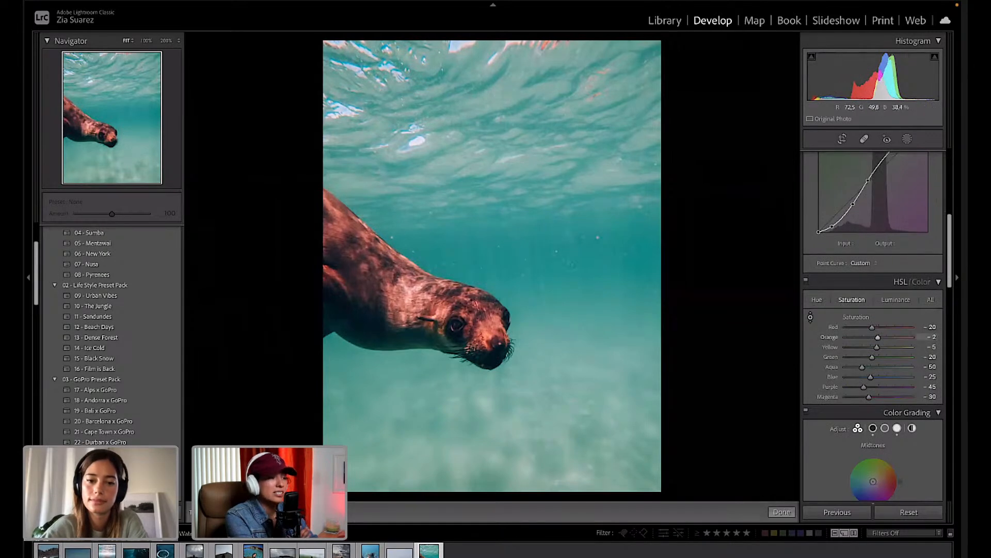
{"action": "left_click_drag", "start_coordinate": [443, 309], "coordinate": [443, 345]}
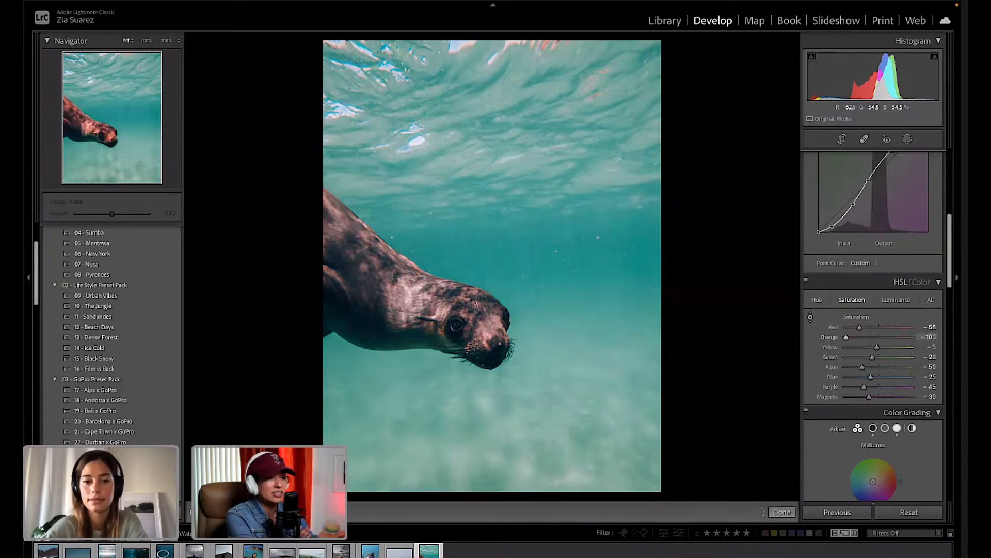
{"action": "left_click_drag", "start_coordinate": [443, 351], "coordinate": [443, 341]}
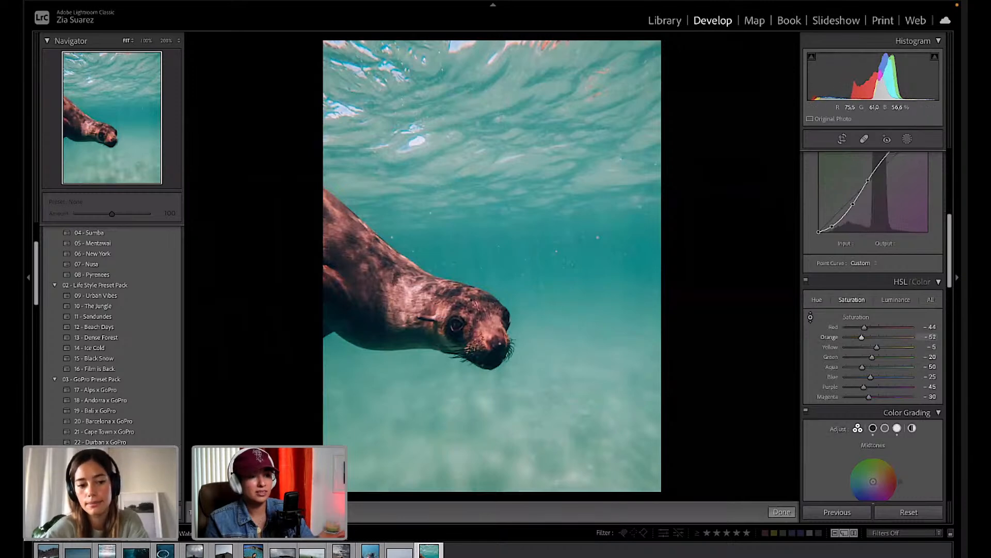
{"action": "left_click_drag", "start_coordinate": [408, 295], "coordinate": [408, 304]}
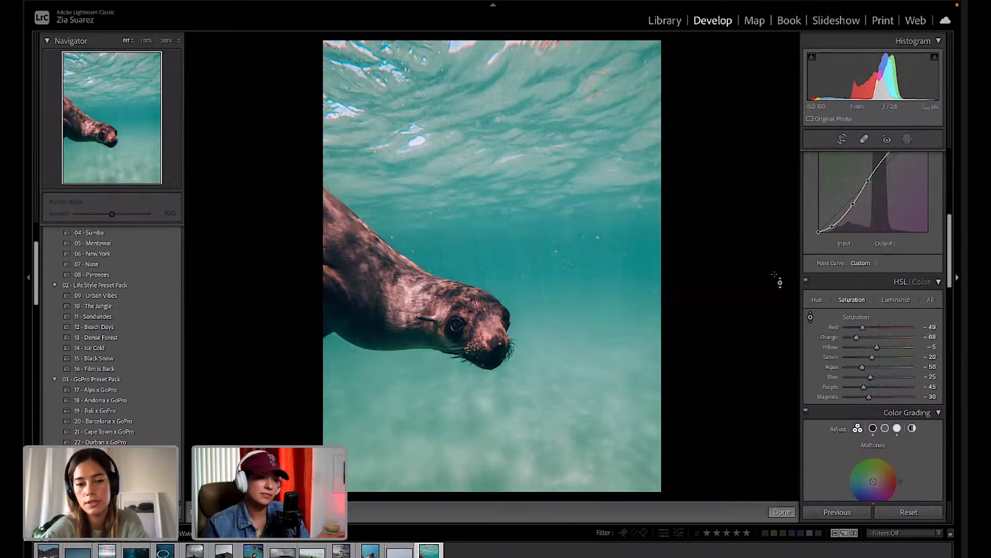
{"action": "left_click_drag", "start_coordinate": [436, 312], "coordinate": [436, 289]}
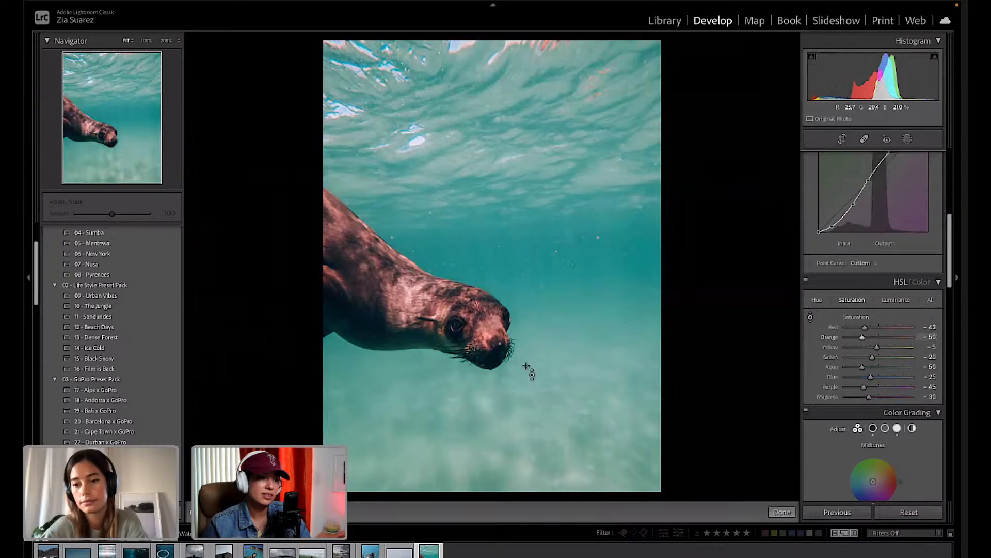
Shift the sea lion's orange and red hues again with the Hue targeted adjustment tool.
{"action": "left_click", "coordinate": [818, 300]}
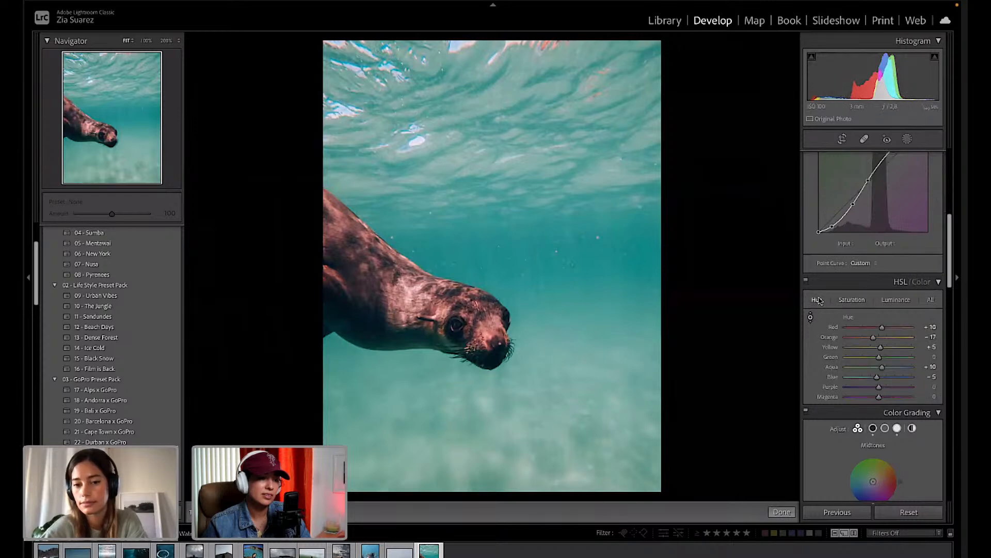
{"action": "left_click", "coordinate": [810, 318]}
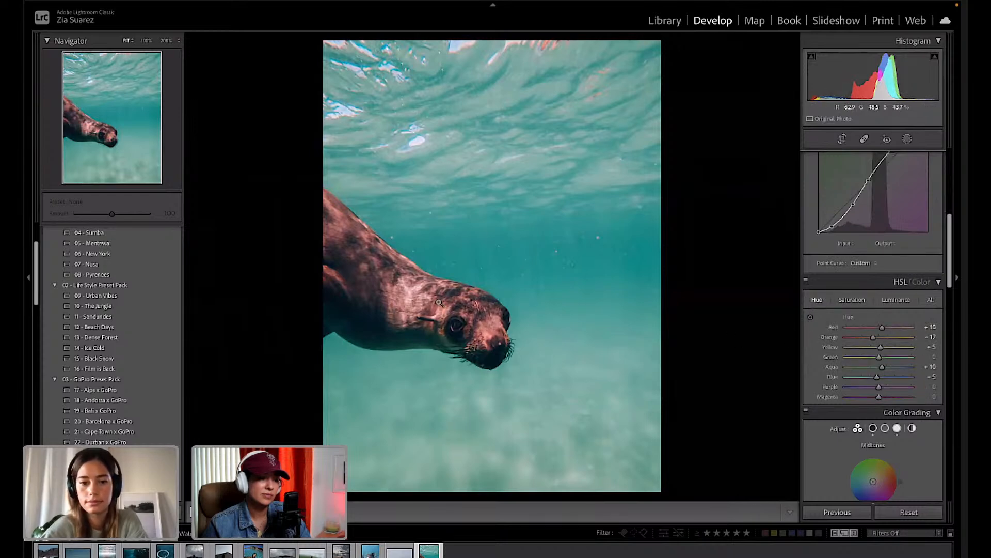
{"action": "left_click", "coordinate": [811, 319]}
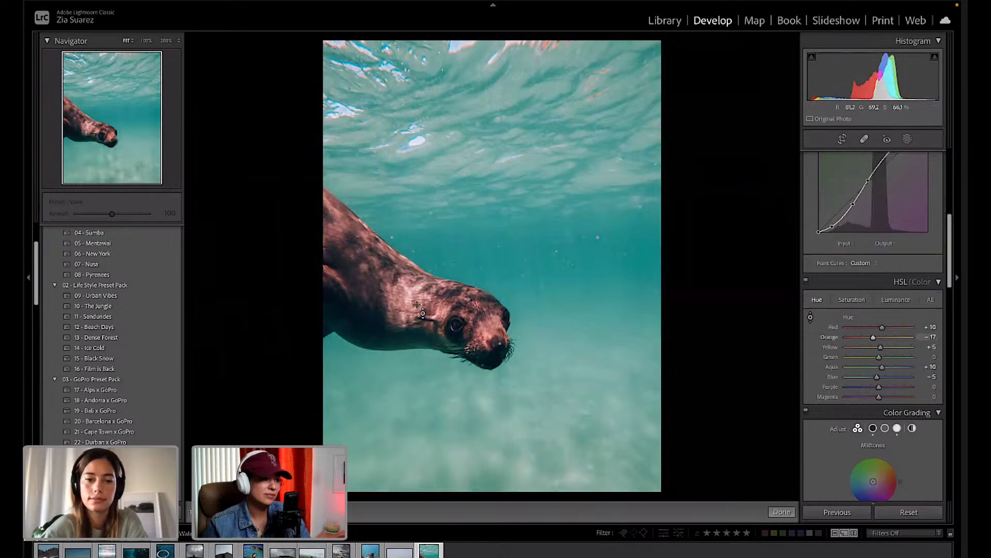
{"action": "mouse_move", "coordinate": [408, 289]}
{"action": "left_mouse_down"}
{"action": "mouse_move", "coordinate": [408, 310]}
{"action": "mouse_move", "coordinate": [408, 276]}
{"action": "mouse_move", "coordinate": [407, 294]}
{"action": "left_mouse_up"}
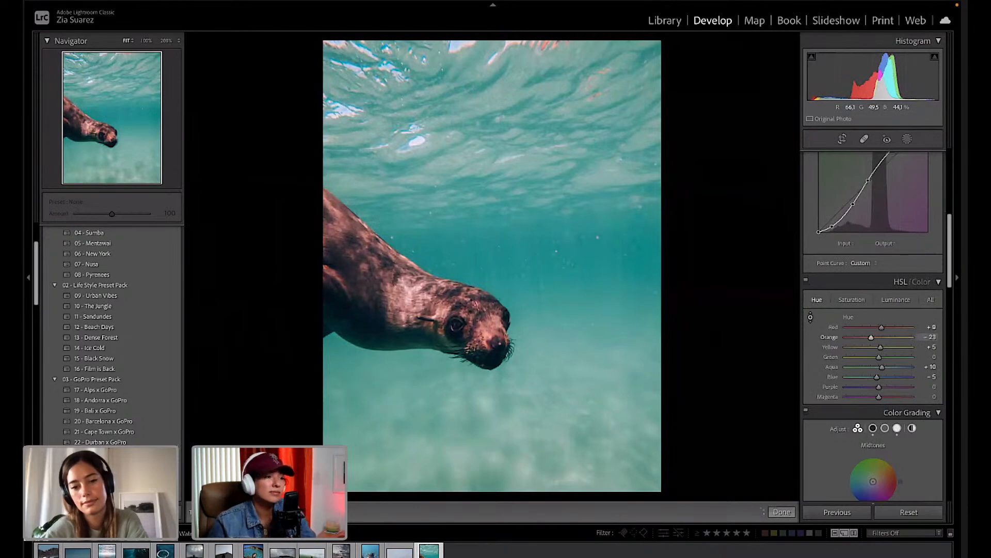
Set Aqua luminance to +15 and Blue to −25, trying an aqua saturation cut and undoing the last tweak.
{"action": "left_click", "coordinate": [899, 300]}
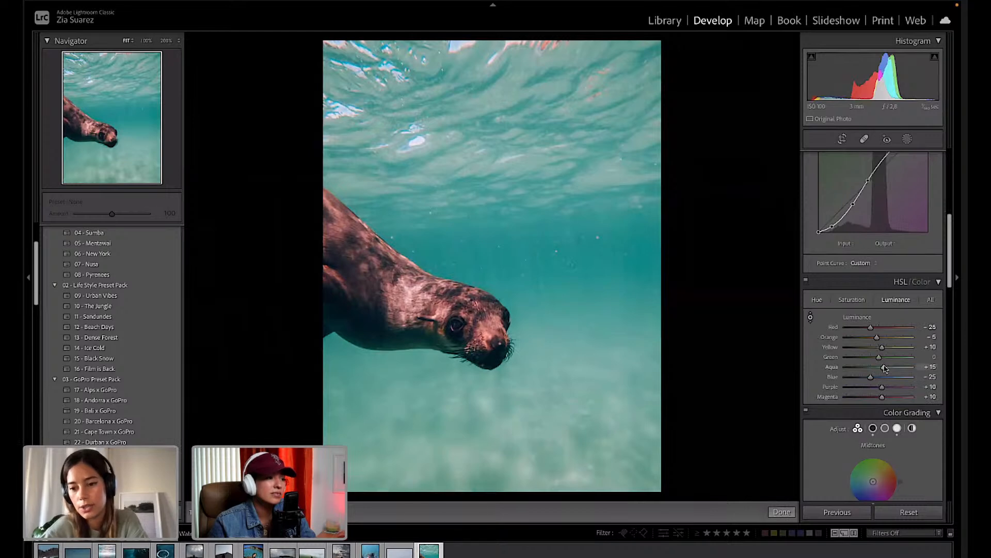
{"action": "mouse_move", "coordinate": [884, 367]}
{"action": "left_mouse_down"}
{"action": "mouse_move", "coordinate": [912, 368]}
{"action": "mouse_move", "coordinate": [896, 370]}
{"action": "left_mouse_up"}
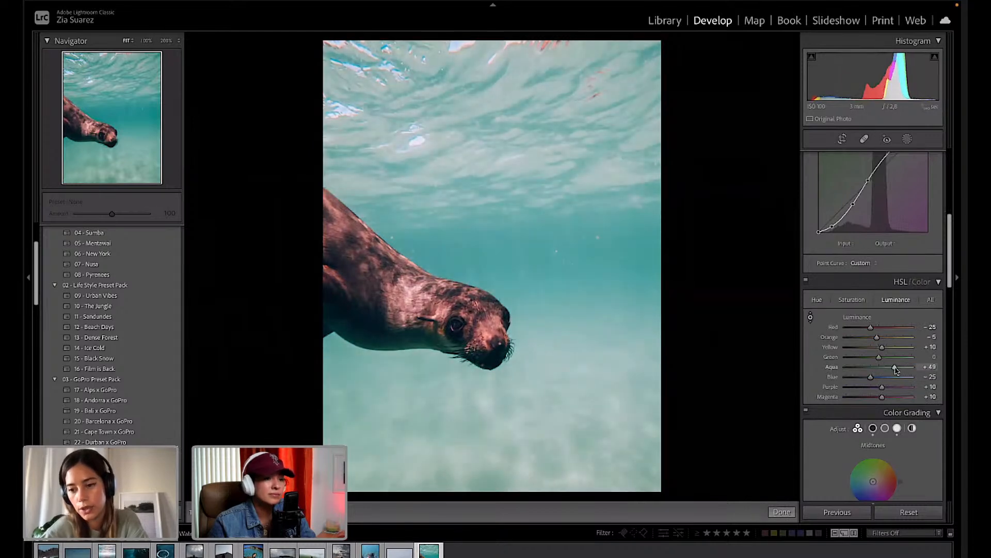
{"action": "left_click", "coordinate": [857, 301]}
{"action": "left_click_drag", "start_coordinate": [863, 370], "coordinate": [854, 371]}
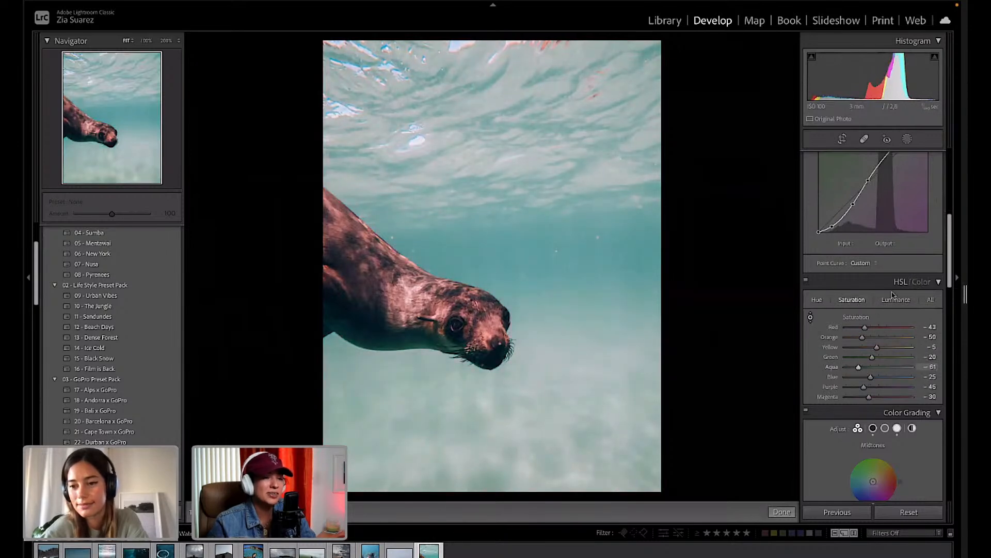
{"action": "left_click", "coordinate": [894, 299]}
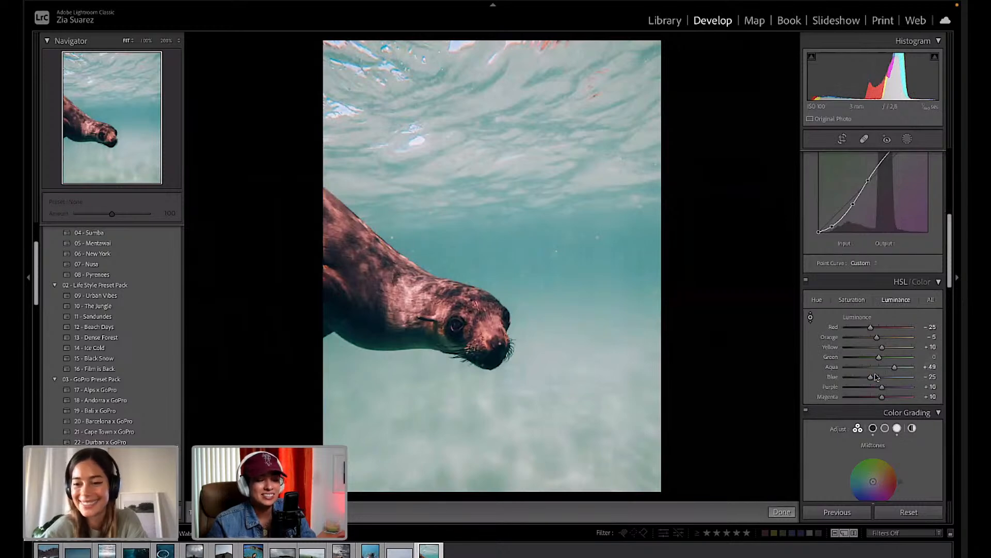
{"action": "mouse_move", "coordinate": [876, 377]}
{"action": "left_mouse_down"}
{"action": "mouse_move", "coordinate": [888, 379]}
{"action": "mouse_move", "coordinate": [856, 380]}
{"action": "mouse_move", "coordinate": [876, 379]}
{"action": "left_mouse_up"}
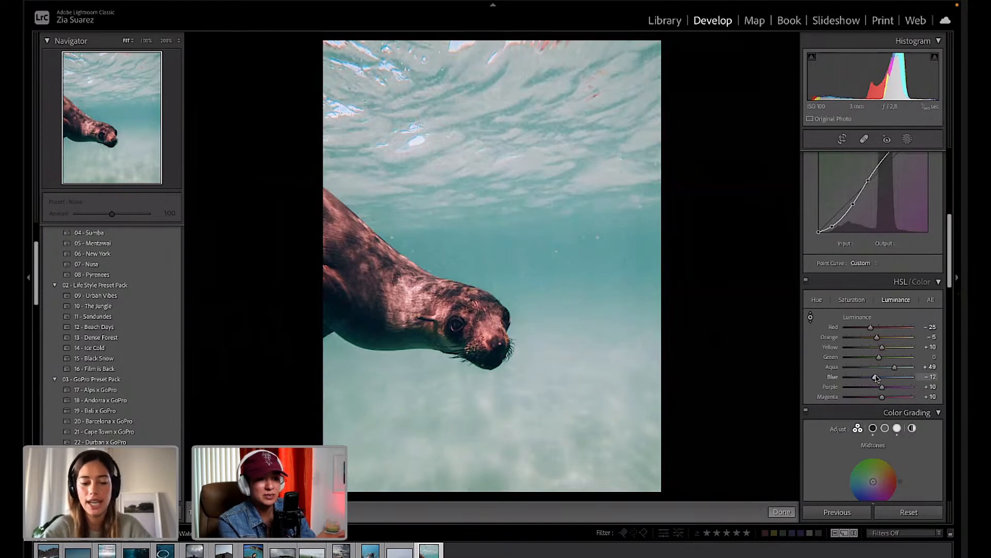
{"action": "key", "text": "ctrl+z"}
{"action": "key", "text": "ctrl+z"}
{"action": "key", "text": "ctrl+z"}
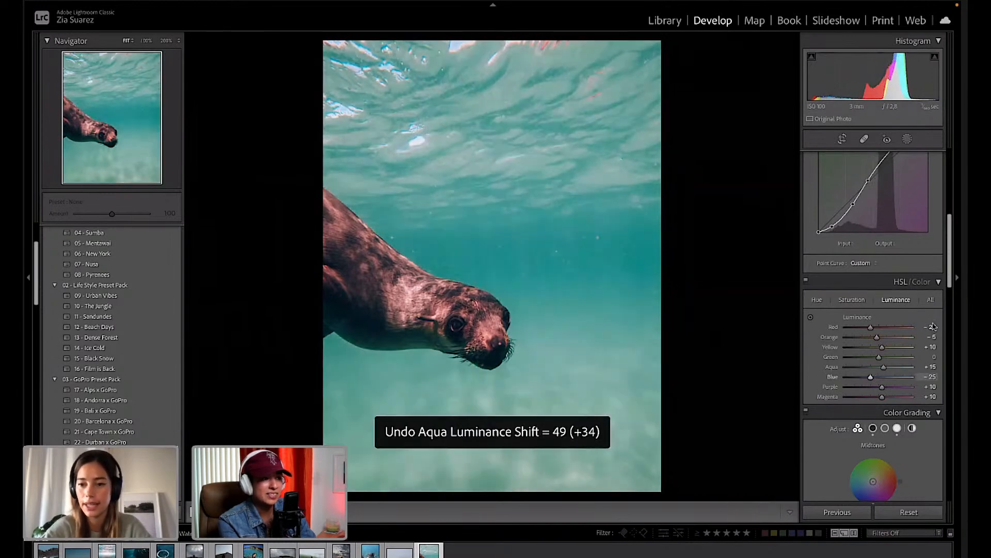
{"action": "scroll", "coordinate": [881, 376], "scroll_direction": "down", "scroll_amount": 2}
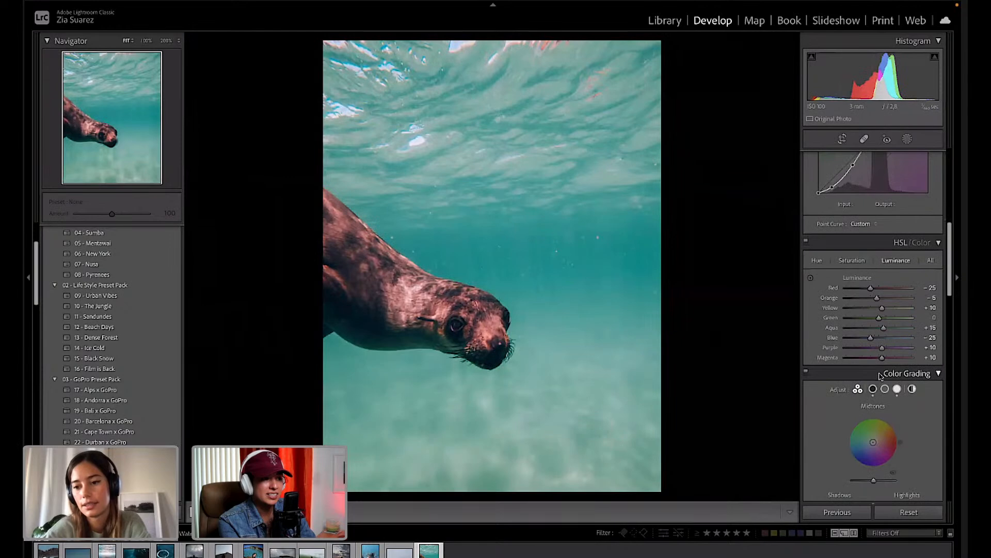
Set Aqua saturation to −60 and Aqua hue to +12, then show Before/After.
{"action": "left_click", "coordinate": [852, 260]}
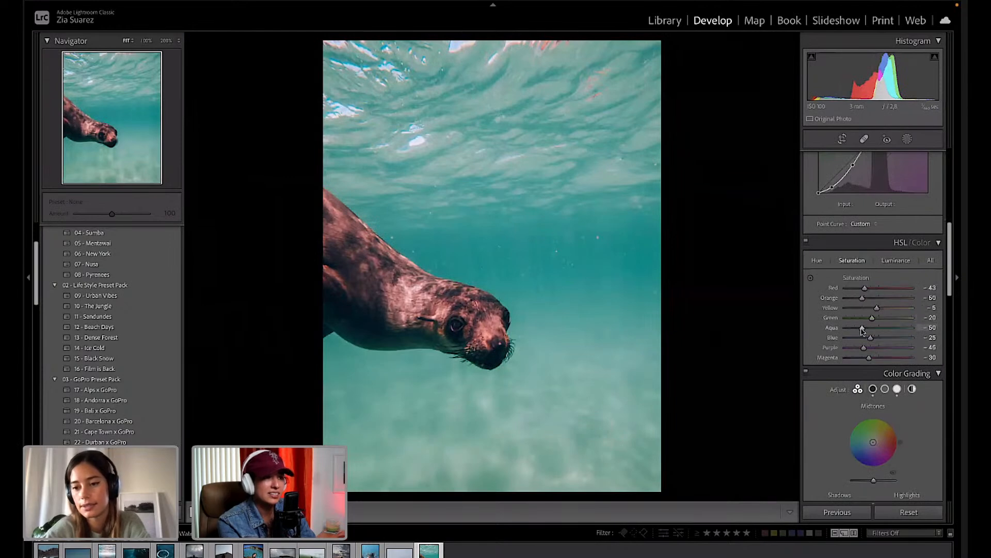
{"action": "left_click_drag", "start_coordinate": [862, 330], "coordinate": [858, 329]}
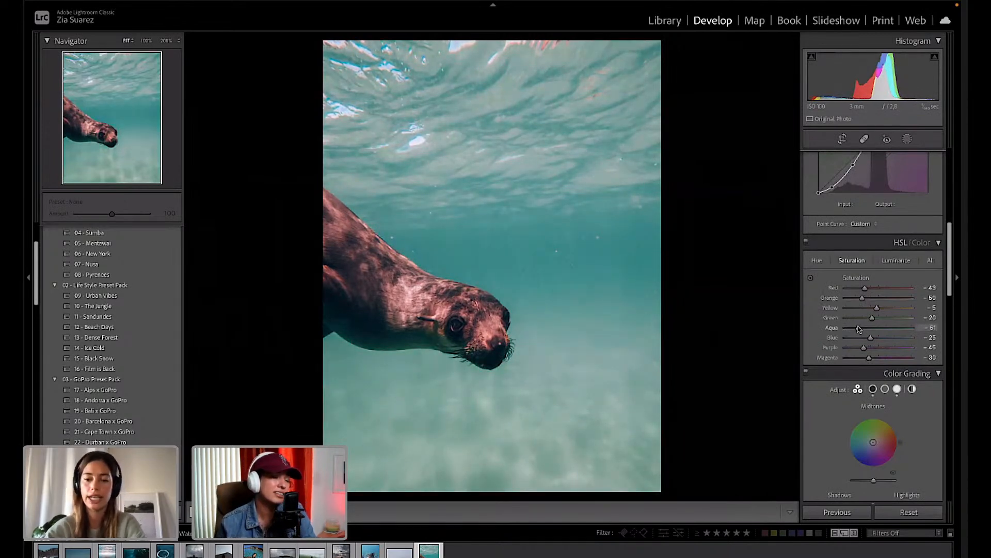
{"action": "left_click_drag", "start_coordinate": [859, 329], "coordinate": [879, 340]}
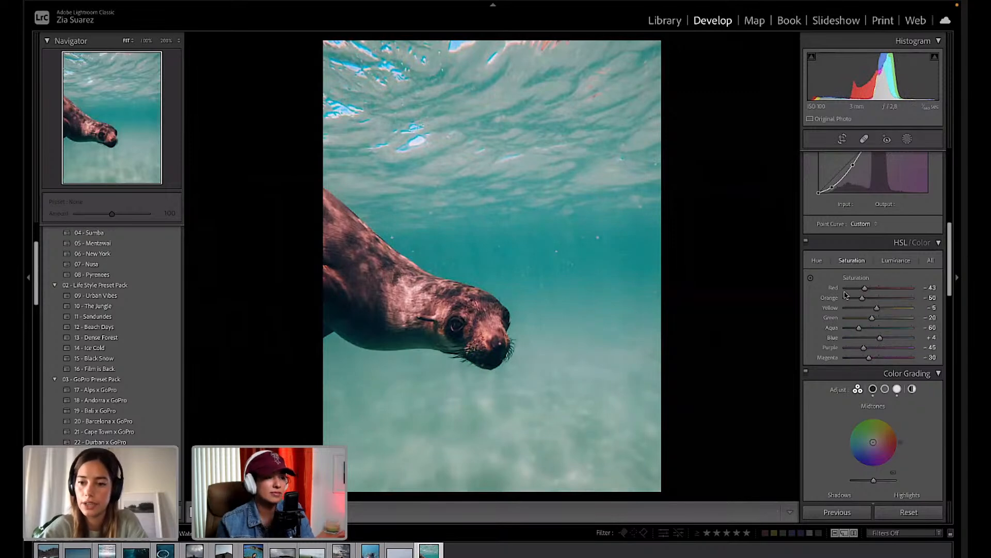
{"action": "left_click", "coordinate": [817, 260]}
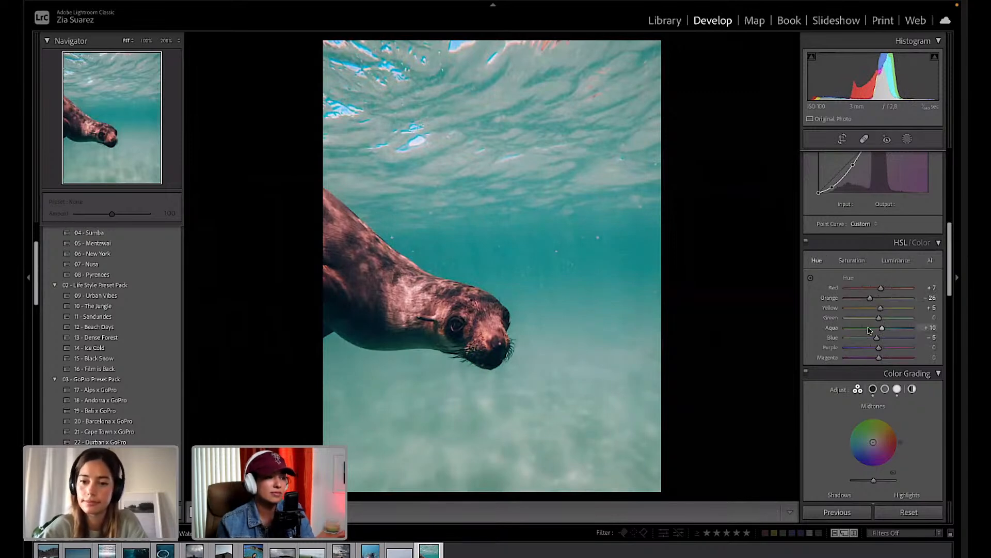
{"action": "mouse_move", "coordinate": [869, 330]}
{"action": "left_mouse_down"}
{"action": "mouse_move", "coordinate": [884, 328]}
{"action": "mouse_move", "coordinate": [860, 338]}
{"action": "mouse_move", "coordinate": [873, 336]}
{"action": "left_mouse_up"}
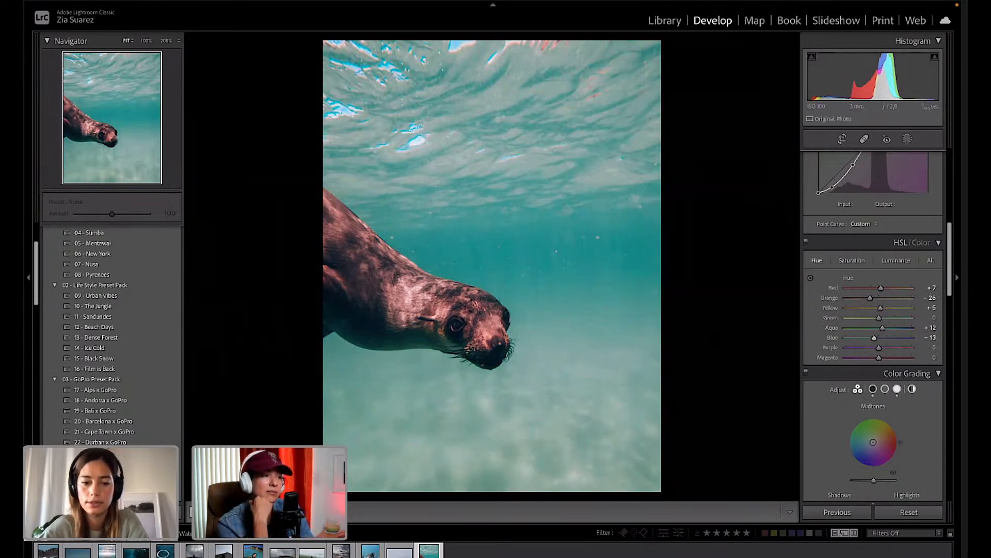
{"action": "key", "text": "y"}
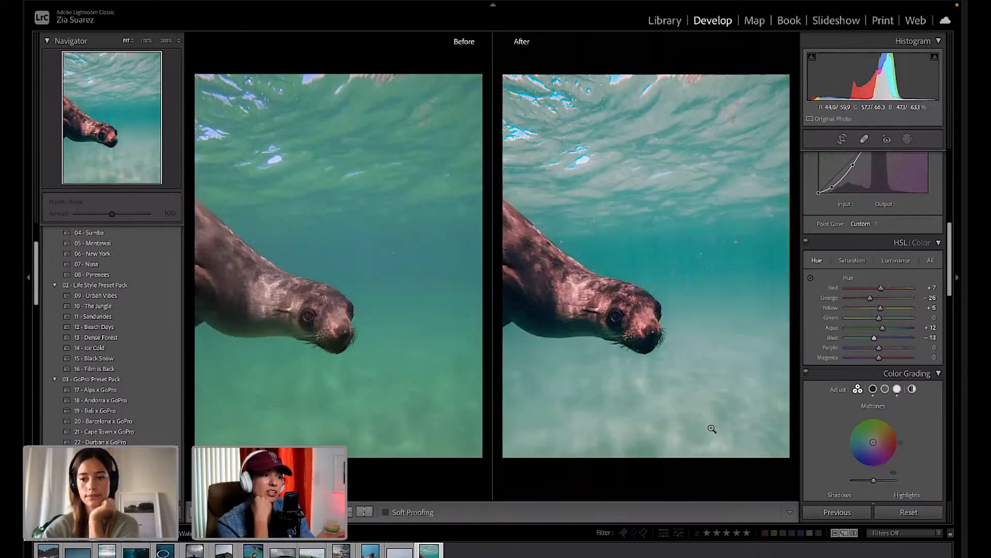
Set Blue hue to −28 and warm the seal's red and orange hues to +17 and +23.
{"action": "left_click_drag", "start_coordinate": [875, 338], "coordinate": [869, 338]}
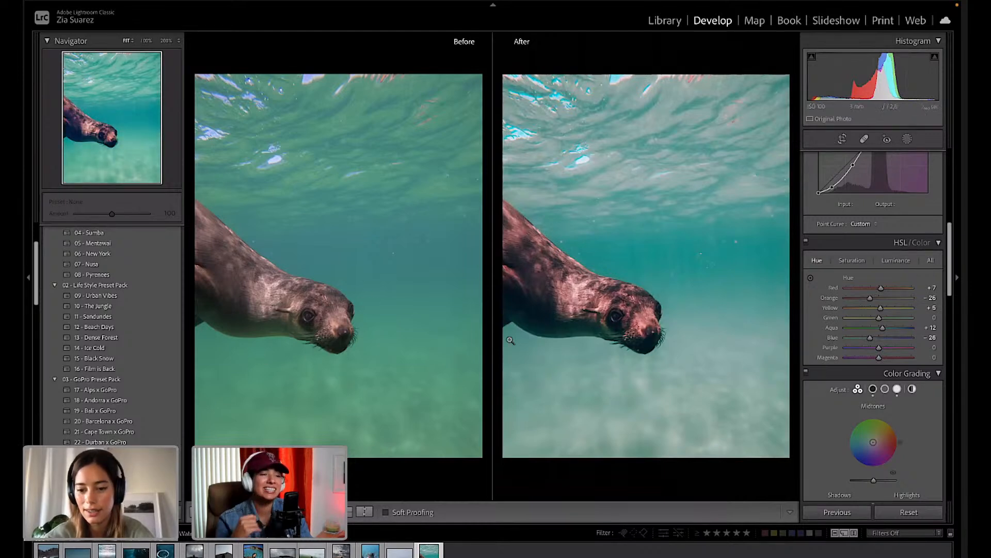
{"action": "left_click", "coordinate": [811, 278]}
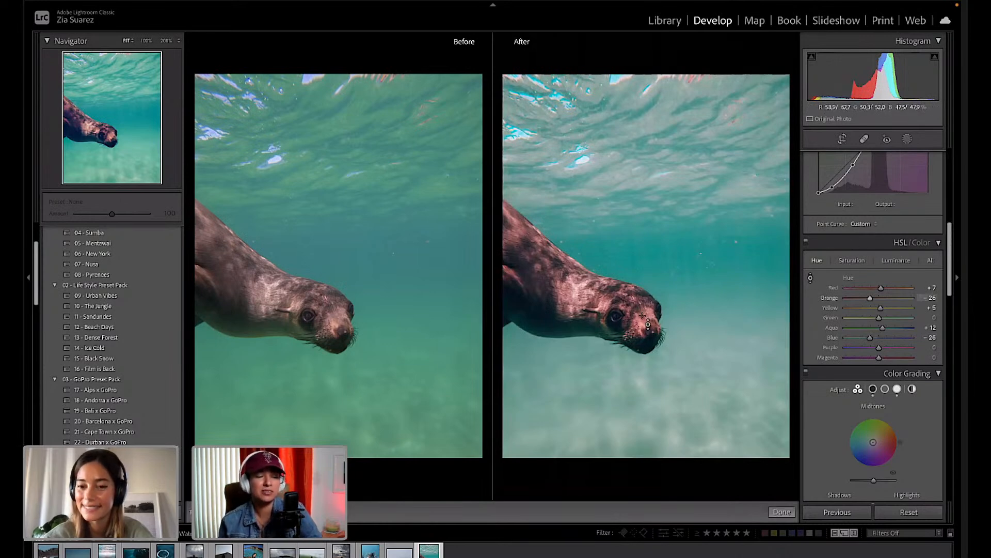
{"action": "left_click_drag", "start_coordinate": [584, 326], "coordinate": [600, 289]}
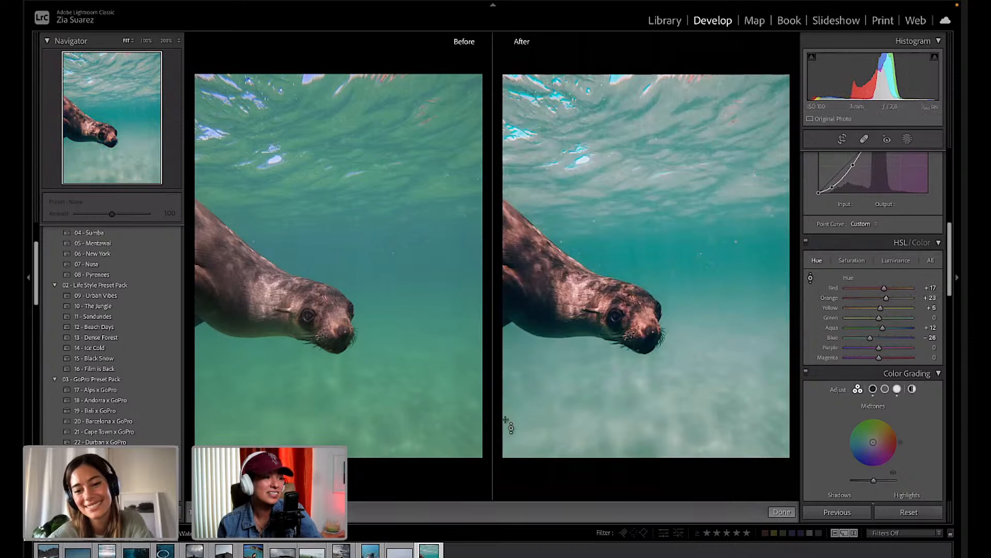
{"action": "left_click", "coordinate": [789, 512]}
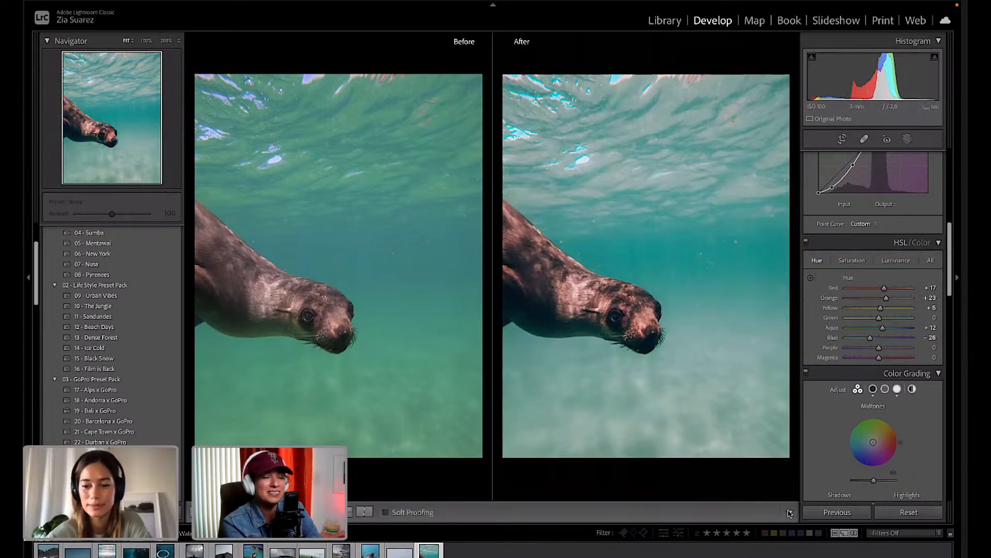
{"action": "key", "text": "y"}
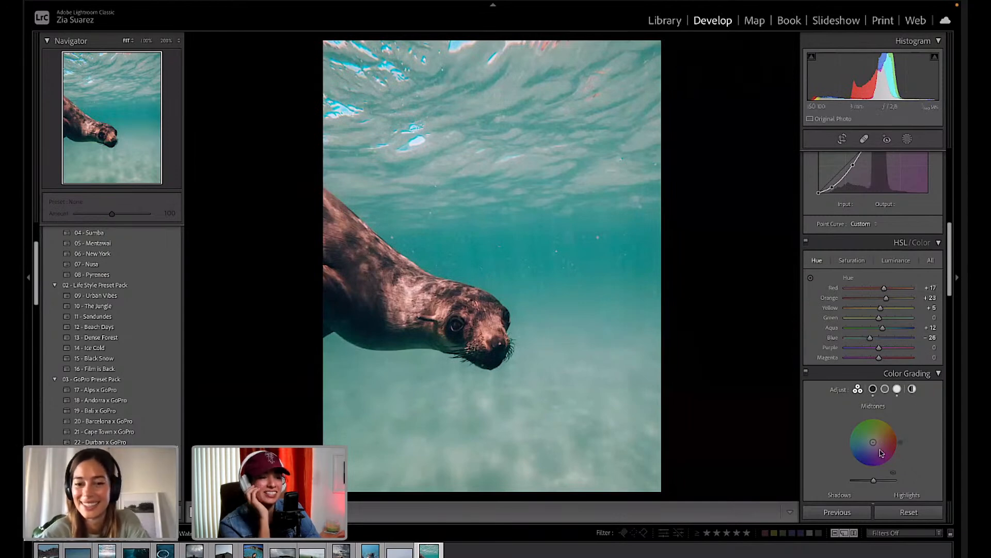
Tint the midtones on the Color Grading wheel, trying several hues.
{"action": "scroll", "coordinate": [881, 452], "scroll_direction": "down", "scroll_amount": 8}
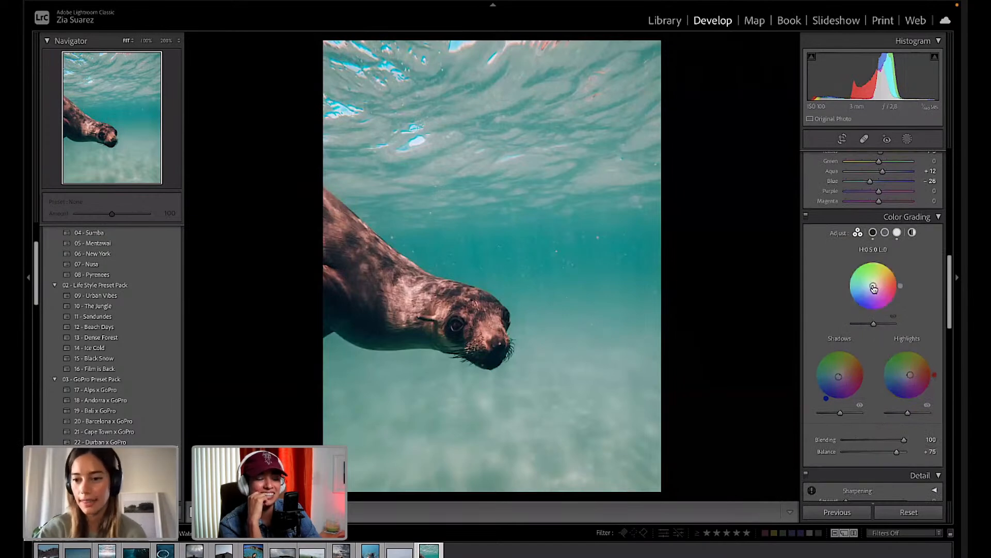
{"action": "mouse_move", "coordinate": [873, 286]}
{"action": "left_mouse_down"}
{"action": "mouse_move", "coordinate": [866, 259]}
{"action": "mouse_move", "coordinate": [847, 276]}
{"action": "mouse_move", "coordinate": [848, 295]}
{"action": "left_mouse_up"}
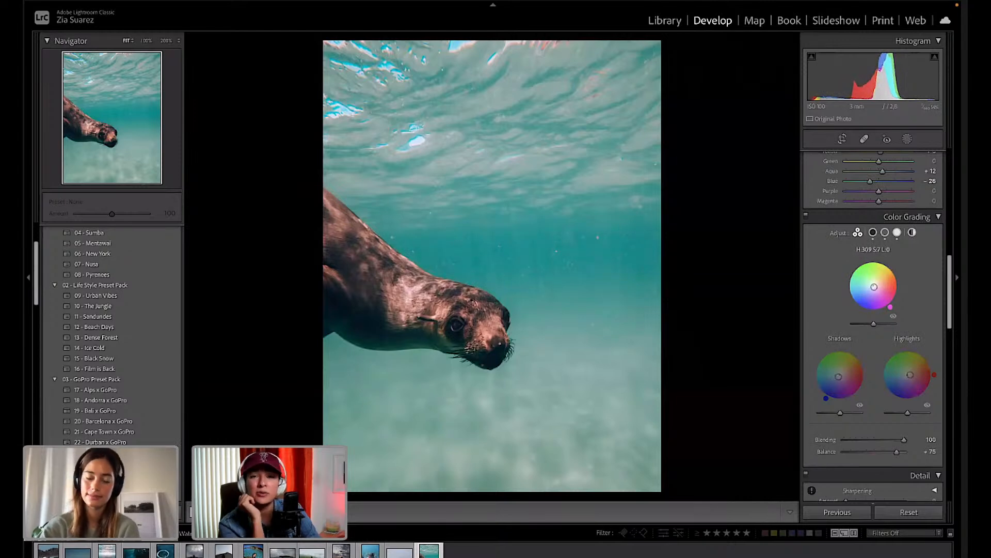
{"action": "mouse_move", "coordinate": [890, 306]}
{"action": "left_mouse_down"}
{"action": "mouse_move", "coordinate": [896, 300]}
{"action": "mouse_move", "coordinate": [872, 286]}
{"action": "left_mouse_up"}
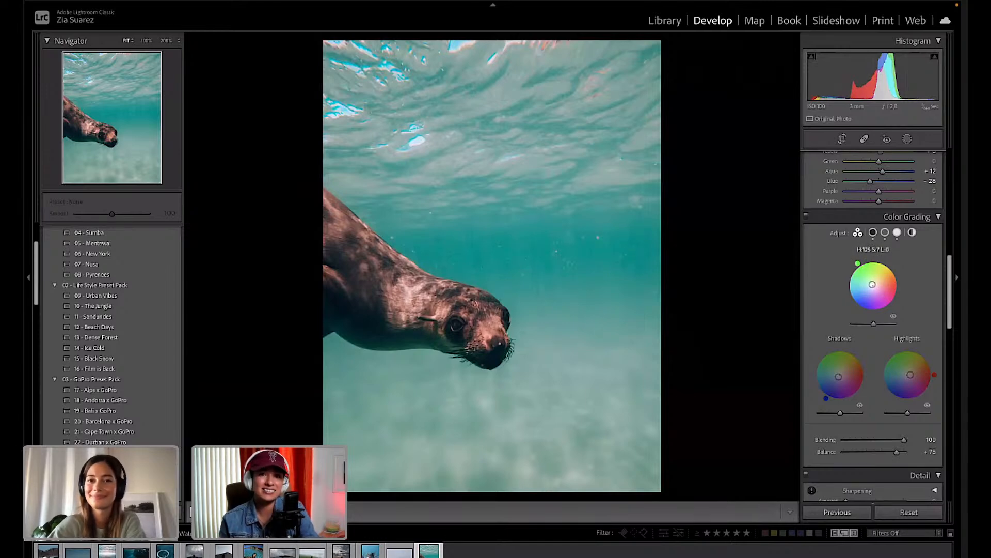
{"action": "mouse_move", "coordinate": [848, 274]}
{"action": "left_mouse_down"}
{"action": "mouse_move", "coordinate": [846, 285]}
{"action": "mouse_move", "coordinate": [850, 270]}
{"action": "left_mouse_up"}
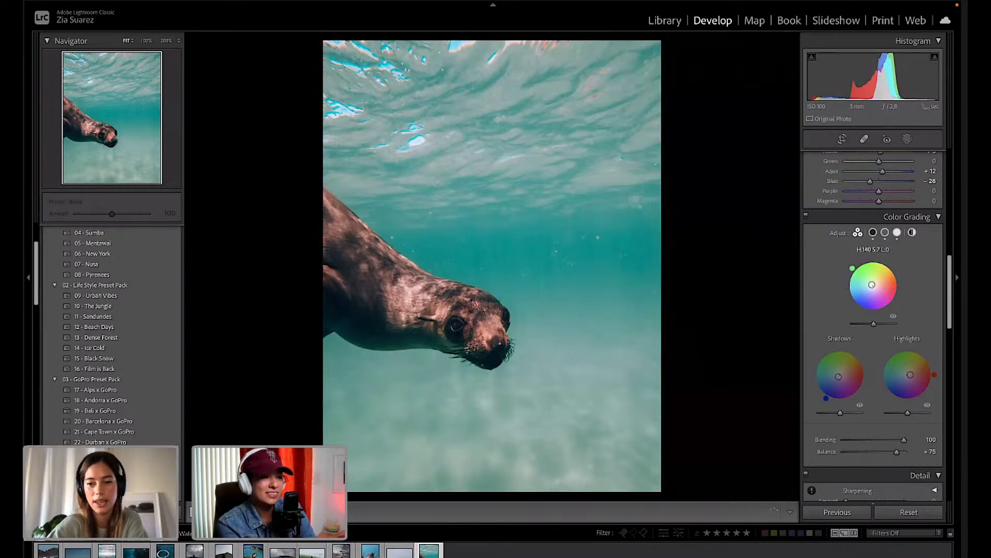
{"action": "mouse_move", "coordinate": [851, 300]}
{"action": "left_mouse_down"}
{"action": "mouse_move", "coordinate": [887, 309]}
{"action": "mouse_move", "coordinate": [878, 259]}
{"action": "mouse_move", "coordinate": [861, 261]}
{"action": "mouse_move", "coordinate": [847, 288]}
{"action": "left_mouse_up"}
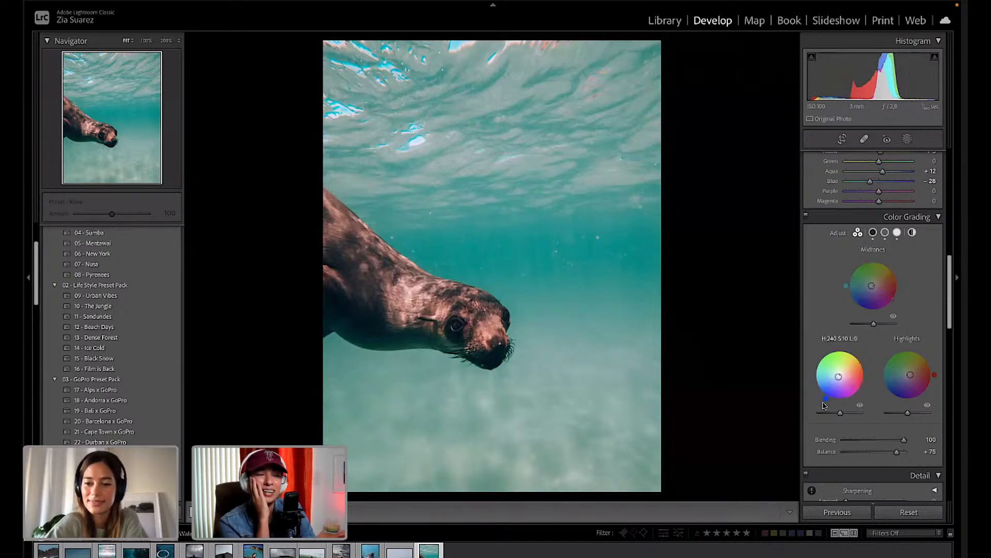
Tint the shadows, settle highlights on hue 344, saturation 14, balance +75, and compare Before/After.
{"action": "left_click_drag", "start_coordinate": [825, 402], "coordinate": [867, 378]}
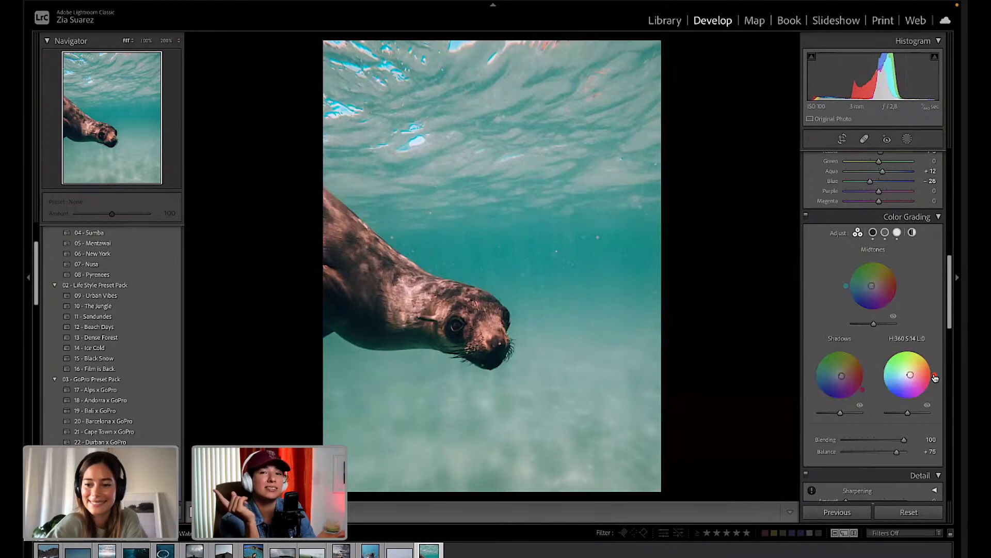
{"action": "mouse_move", "coordinate": [934, 374]}
{"action": "left_mouse_down"}
{"action": "mouse_move", "coordinate": [923, 352]}
{"action": "mouse_move", "coordinate": [901, 348]}
{"action": "mouse_move", "coordinate": [881, 382]}
{"action": "mouse_move", "coordinate": [904, 401]}
{"action": "mouse_move", "coordinate": [933, 384]}
{"action": "left_mouse_up"}
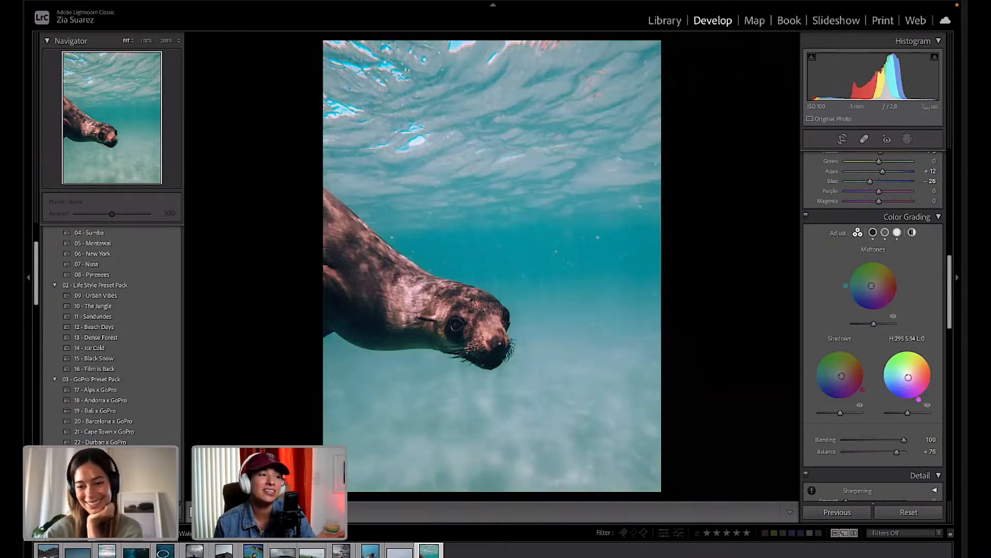
{"action": "left_click_drag", "start_coordinate": [883, 388], "coordinate": [931, 361]}
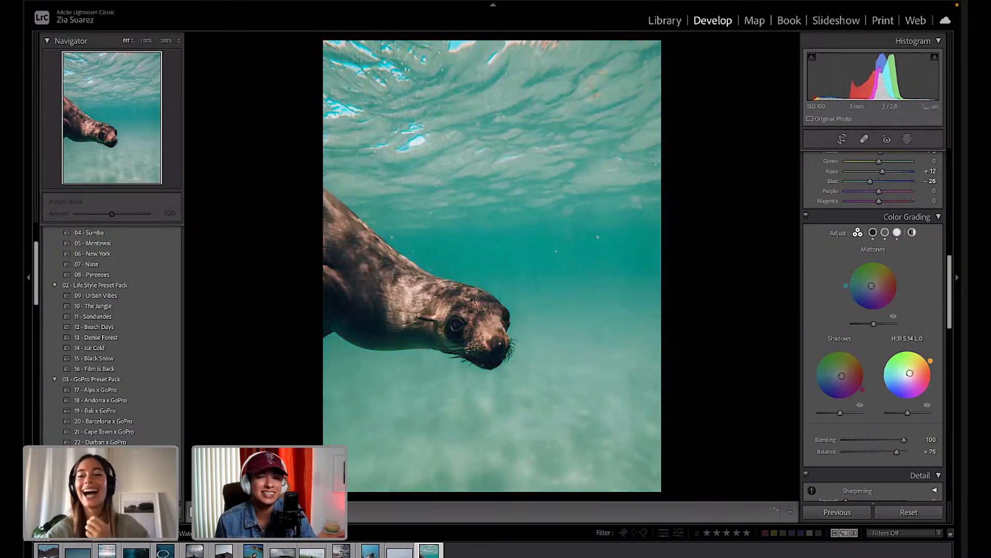
{"action": "left_click_drag", "start_coordinate": [918, 399], "coordinate": [883, 386]}
{"action": "left_click_drag", "start_coordinate": [905, 347], "coordinate": [930, 358]}
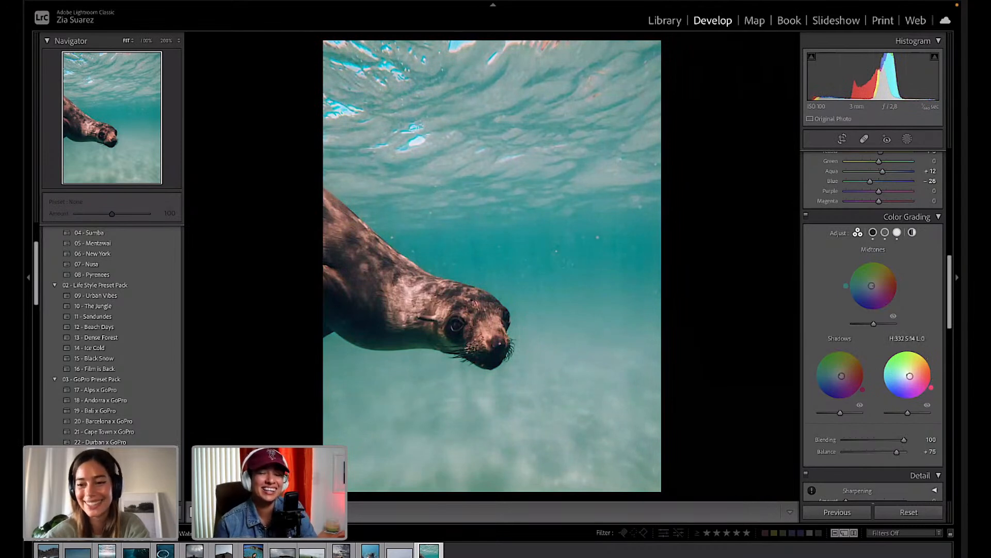
{"action": "left_click_drag", "start_coordinate": [923, 396], "coordinate": [932, 386]}
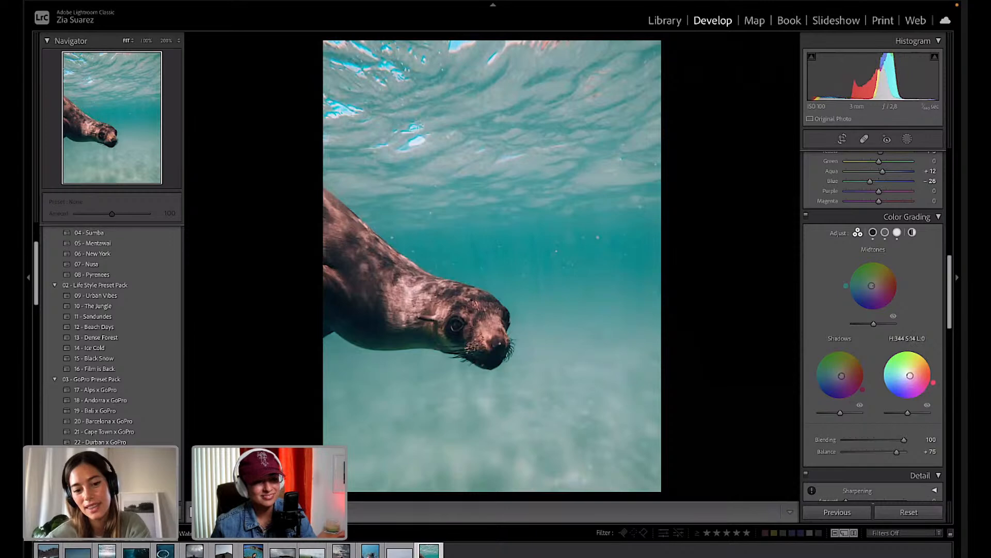
{"action": "key", "text": "y"}
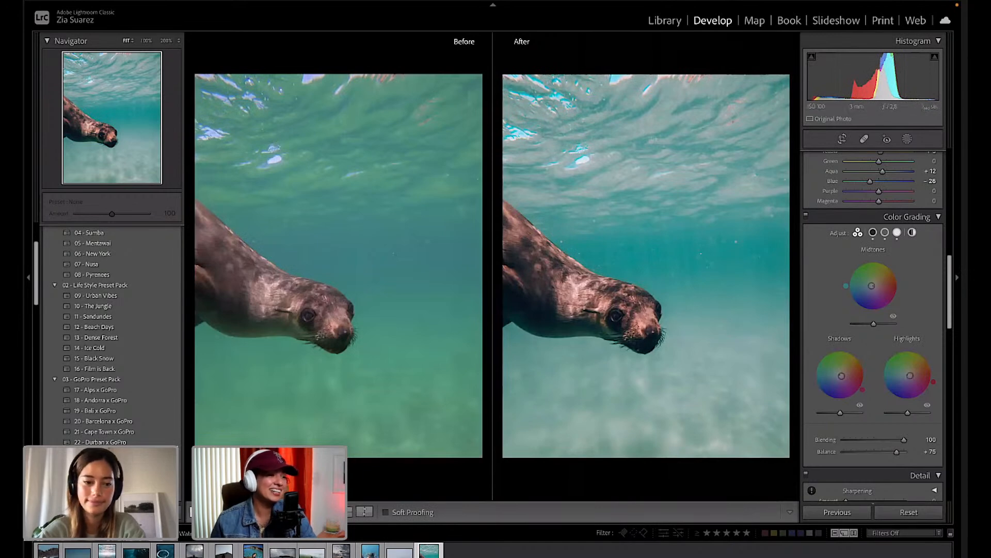
Return to the single edited photo and scroll up to the Basic panel showing Contrast +15.
{"action": "key", "text": "y"}
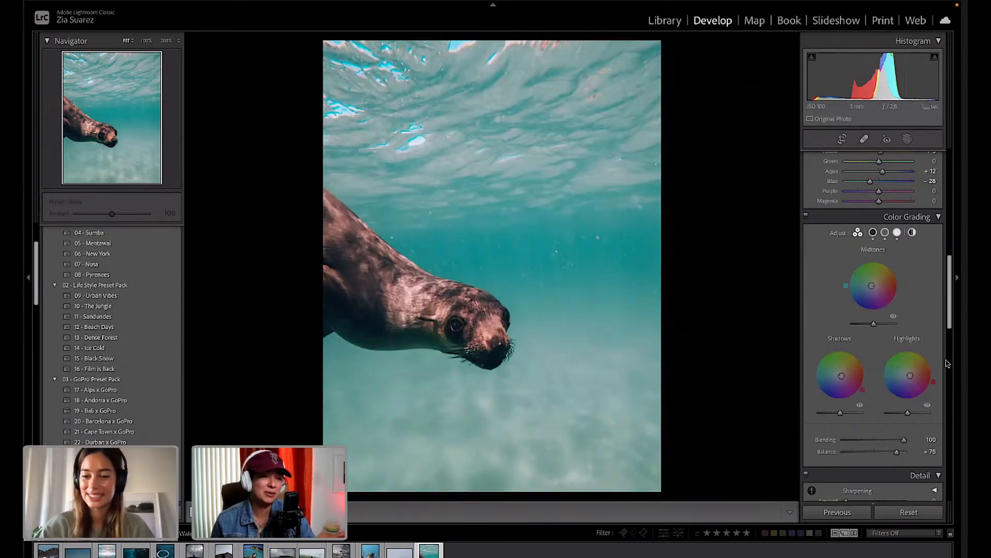
{"action": "scroll", "coordinate": [924, 373], "scroll_direction": "up", "scroll_amount": 10}
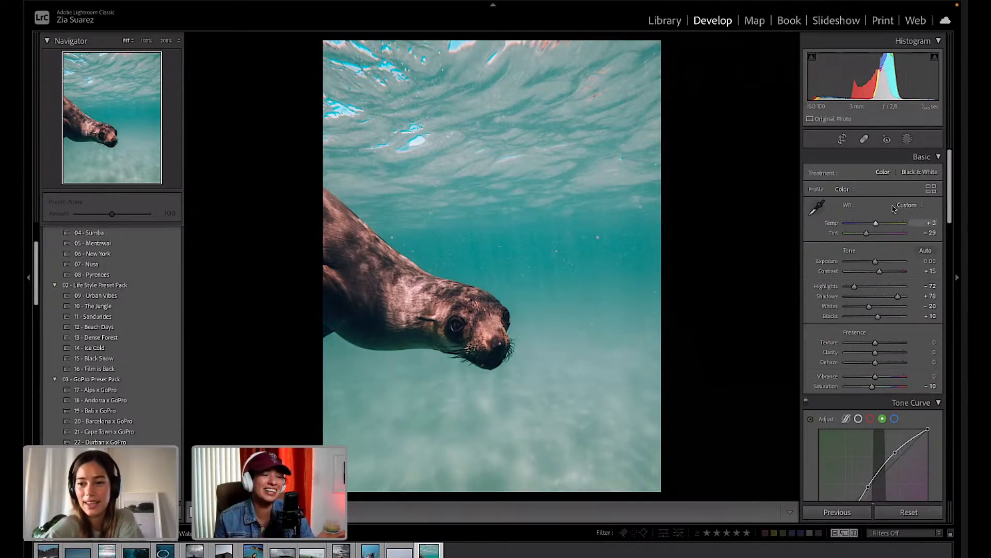
Enable Spot Removal with Visualize Spots, tune the edge-map threshold and zoom in to find specks.
{"action": "left_click", "coordinate": [872, 141]}
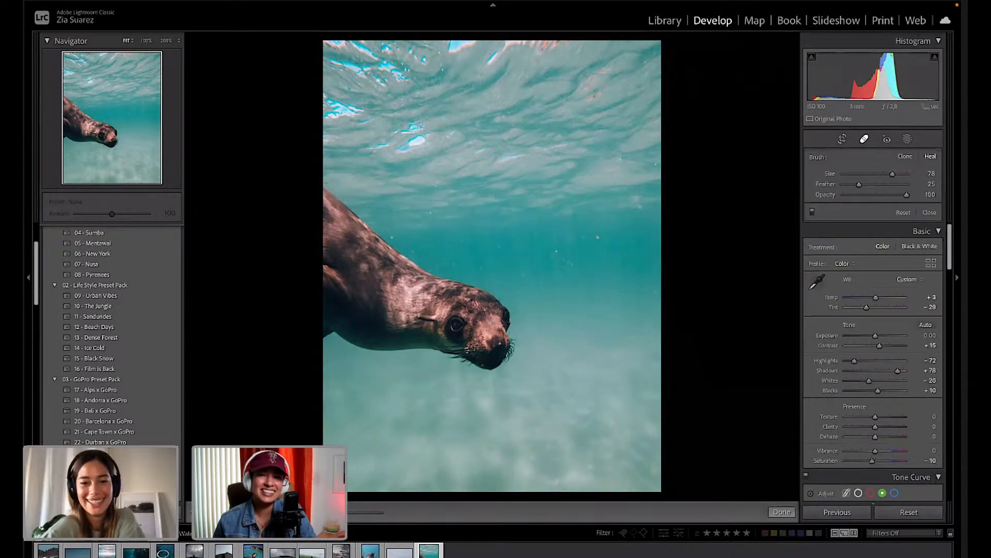
{"action": "key", "text": "a"}
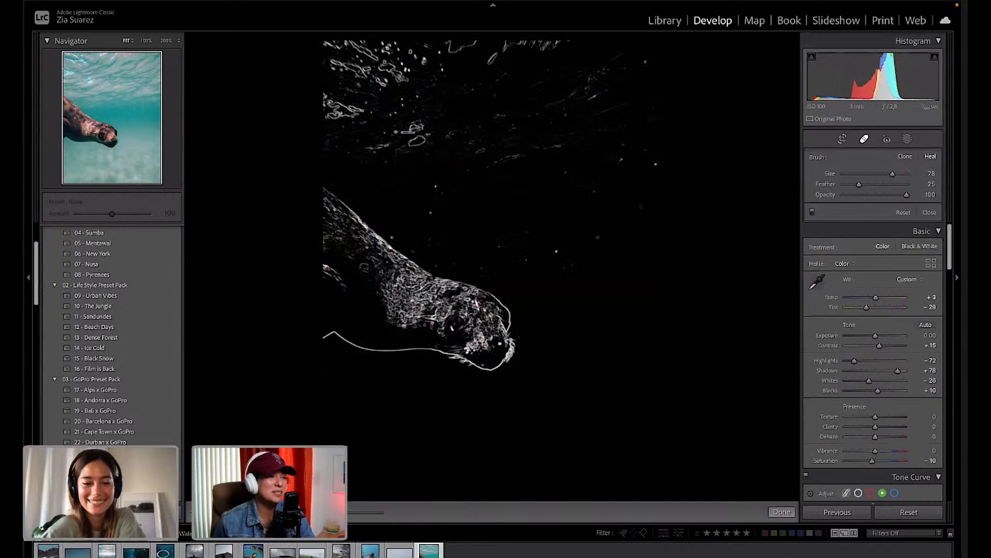
{"action": "left_click_drag", "start_coordinate": [323, 512], "coordinate": [338, 512]}
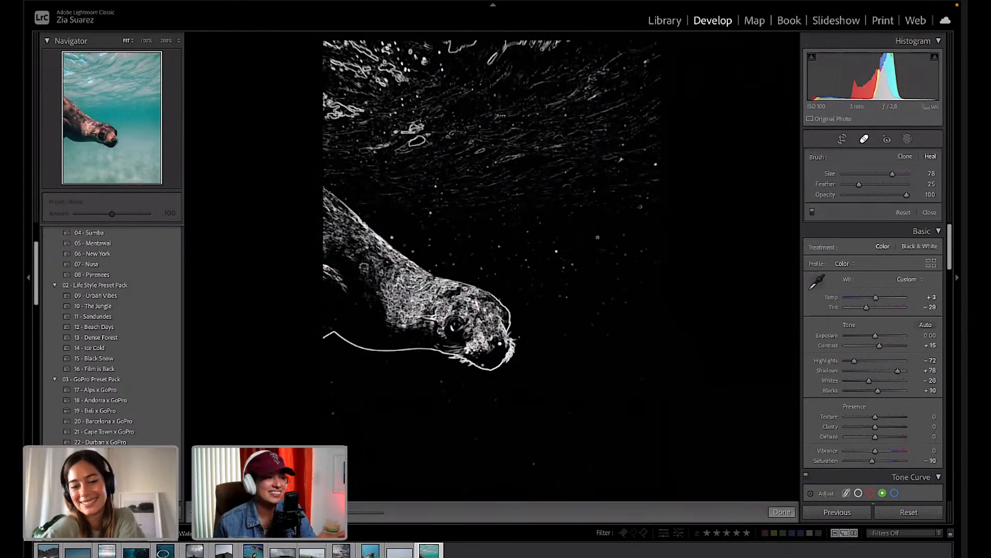
{"action": "key", "text": "a"}
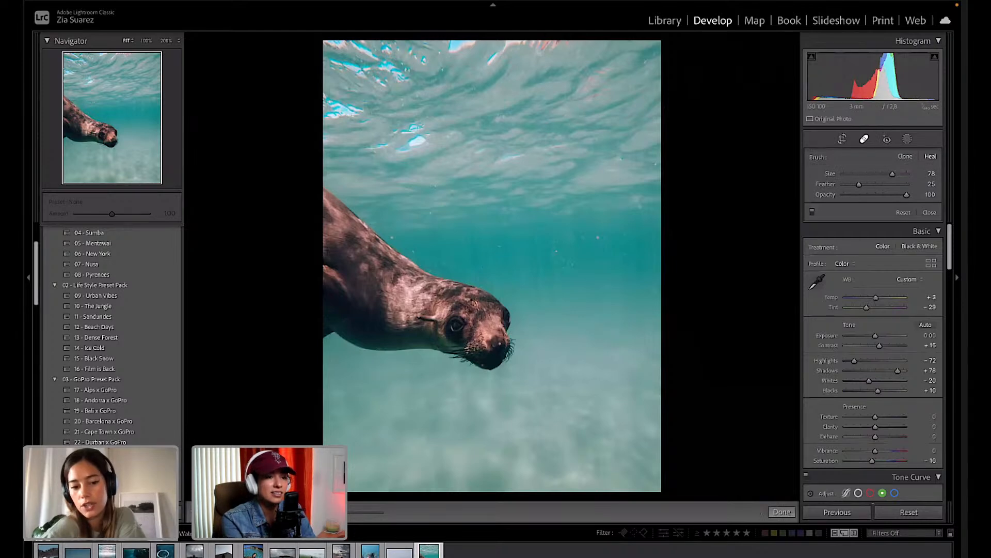
{"action": "key", "text": "a"}
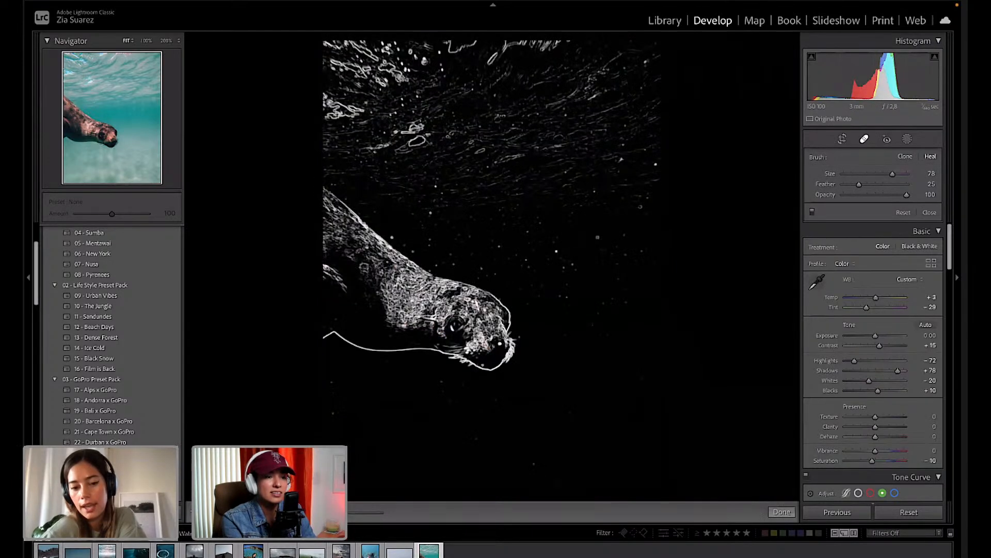
{"action": "mouse_move", "coordinate": [343, 512]}
{"action": "left_mouse_down"}
{"action": "mouse_move", "coordinate": [335, 512]}
{"action": "mouse_move", "coordinate": [382, 512]}
{"action": "mouse_move", "coordinate": [347, 514]}
{"action": "left_mouse_up"}
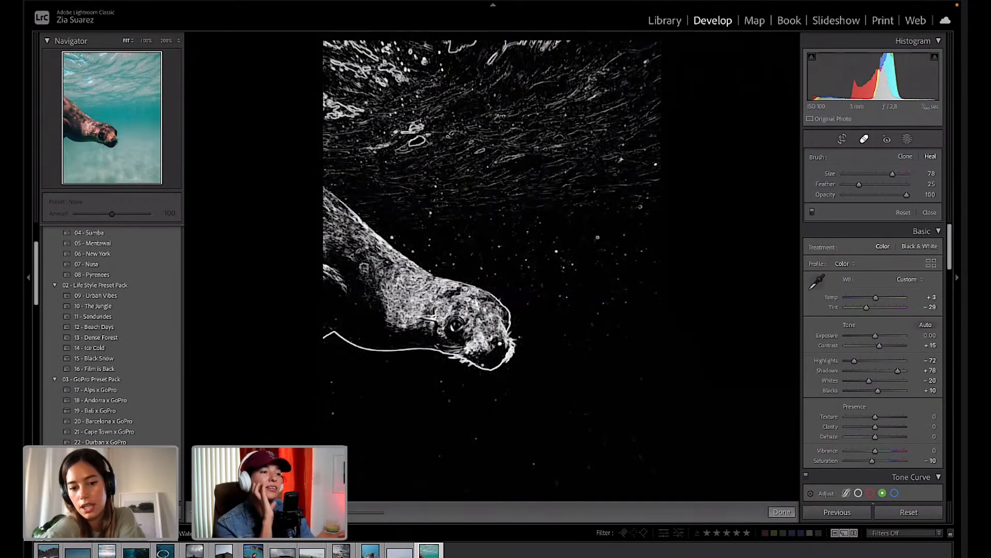
{"action": "key", "text": "ctrl+equal"}
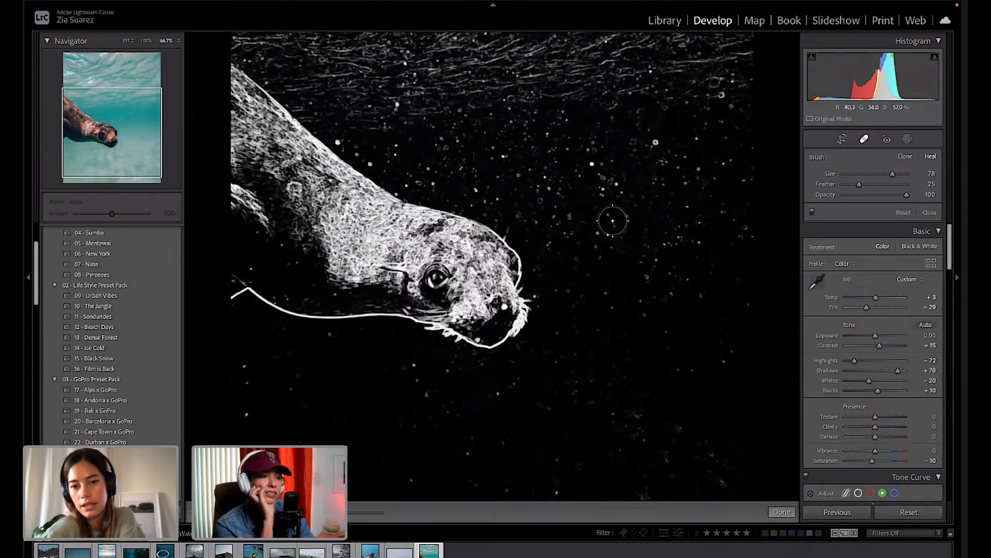
At 100% zoom on the water, heal the first three white specks, taking sources from clean water.
{"action": "left_click_drag", "start_coordinate": [127, 163], "coordinate": [143, 117]}
{"action": "key", "text": "super+equal"}
{"action": "key", "text": "super+equal"}
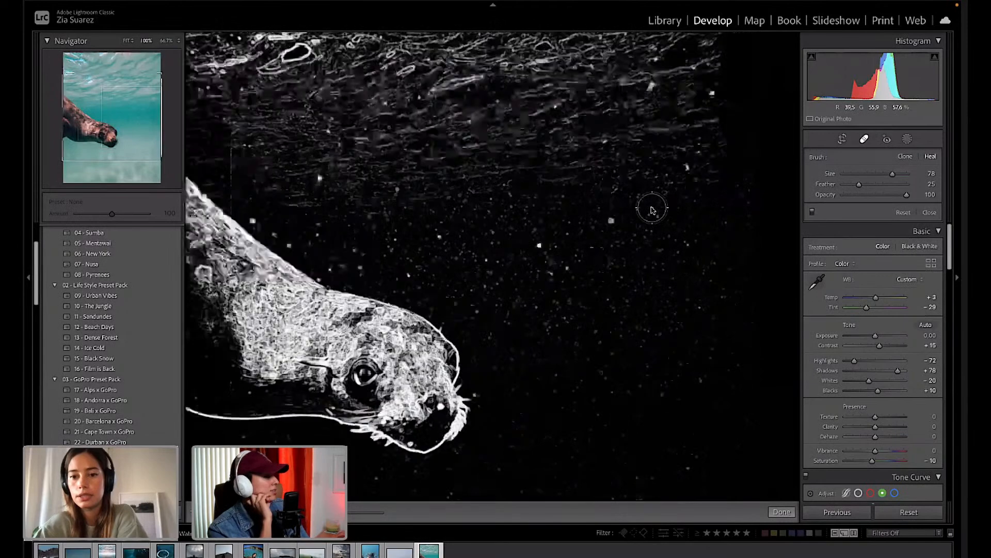
{"action": "key", "text": "super+minus"}
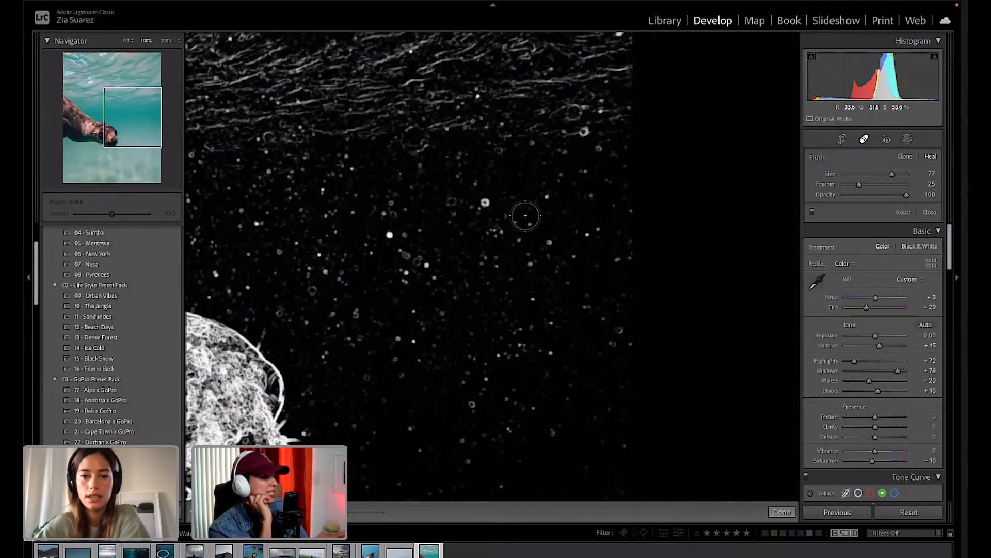
{"action": "left_click", "coordinate": [487, 203]}
{"action": "left_click_drag", "start_coordinate": [460, 185], "coordinate": [522, 183]}
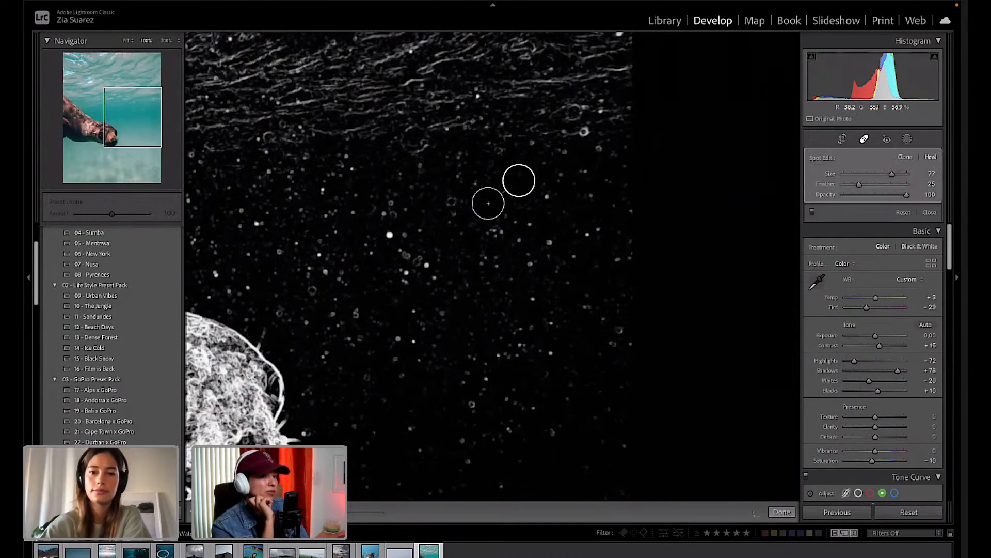
{"action": "key", "text": "Return"}
{"action": "left_click", "coordinate": [393, 234]}
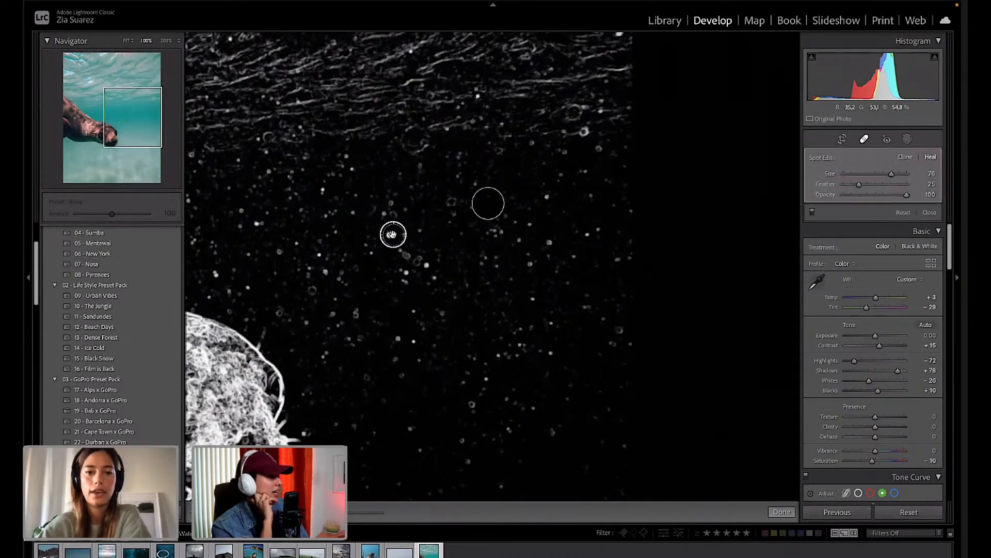
{"action": "left_click_drag", "start_coordinate": [406, 314], "coordinate": [392, 307]}
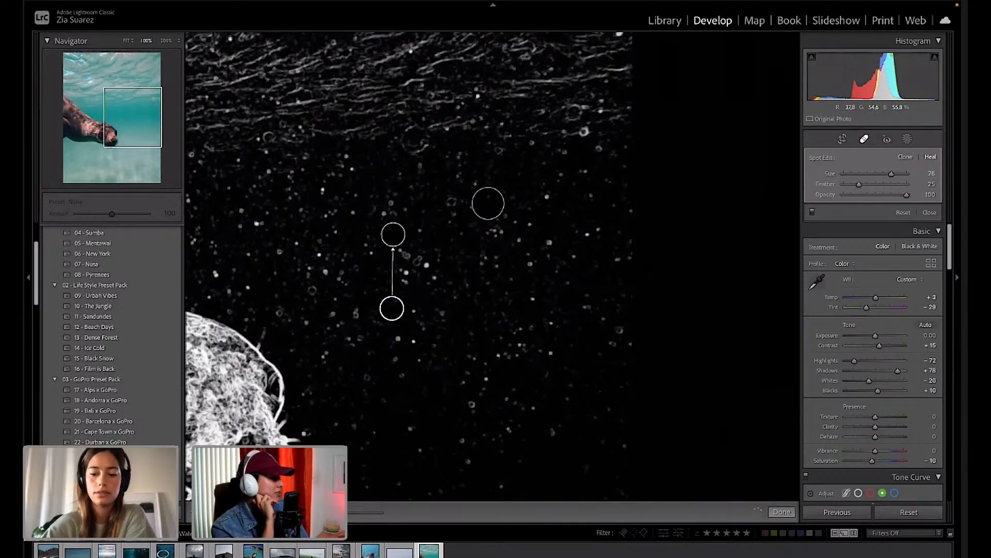
{"action": "key", "text": "Return"}
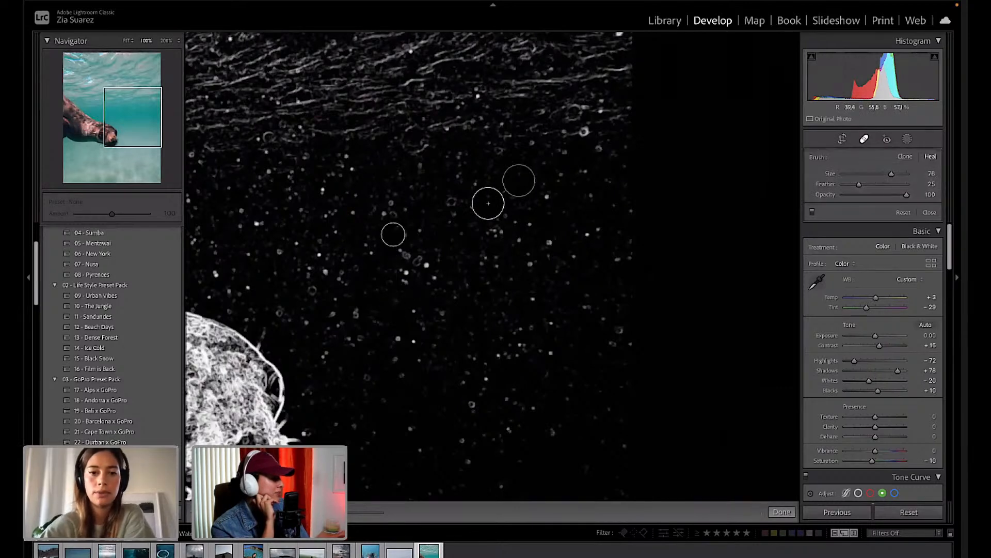
{"action": "left_click", "coordinate": [585, 132]}
{"action": "left_click_drag", "start_coordinate": [608, 122], "coordinate": [569, 203]}
{"action": "key", "text": "Return"}
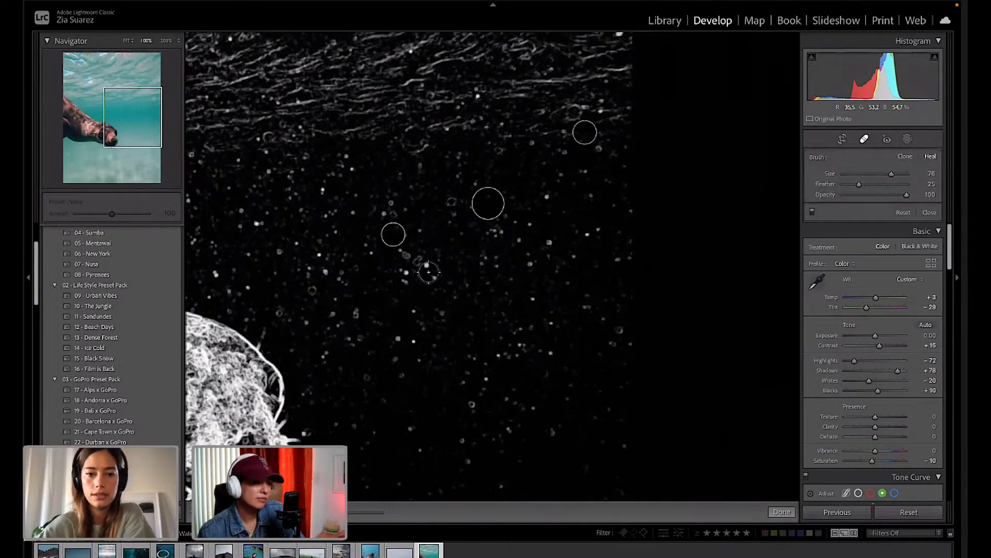
Heal more specks lower, left and right in the water, including one painted heal stroke.
{"action": "left_click", "coordinate": [428, 269]}
{"action": "left_click_drag", "start_coordinate": [478, 266], "coordinate": [444, 238]}
{"action": "key", "text": "Return"}
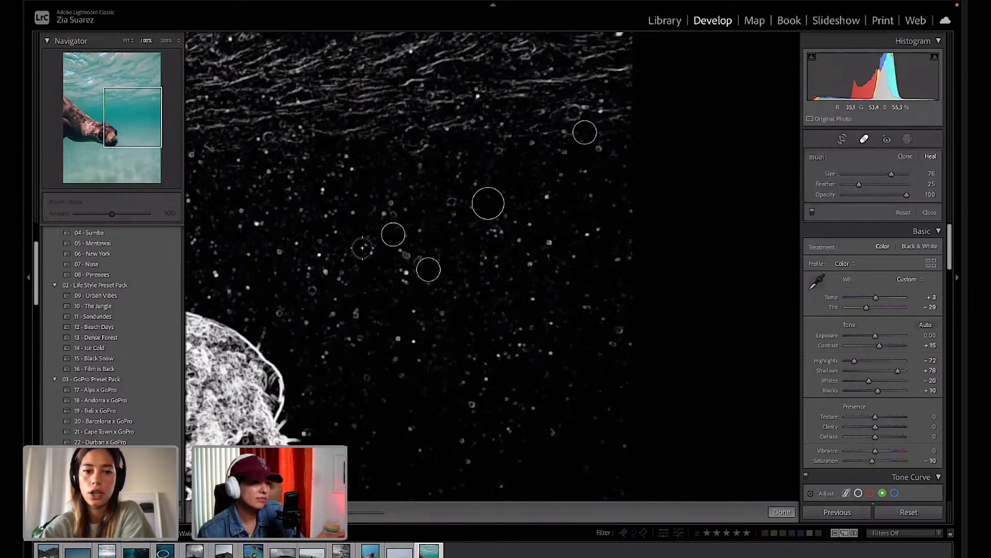
{"action": "left_click", "coordinate": [324, 192]}
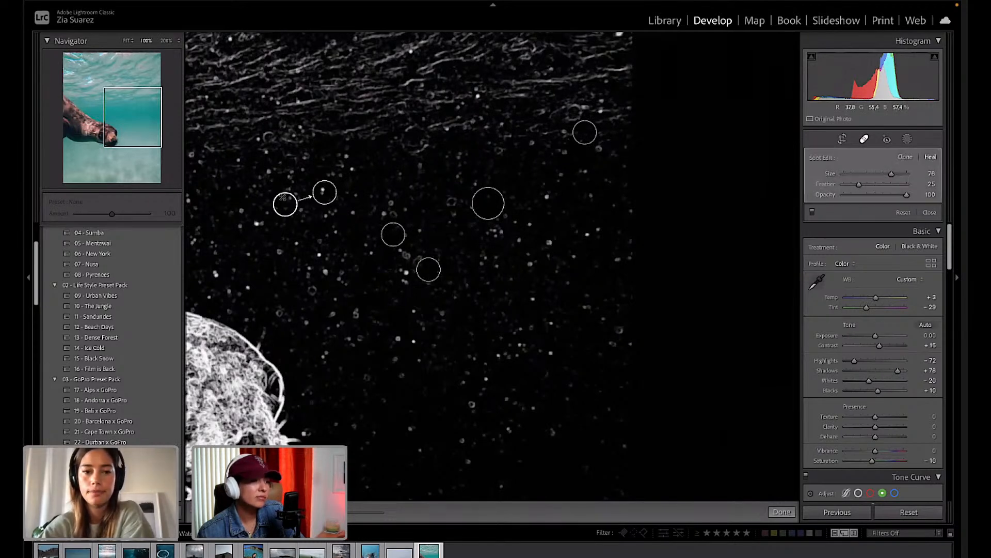
{"action": "left_click_drag", "start_coordinate": [285, 204], "coordinate": [387, 173]}
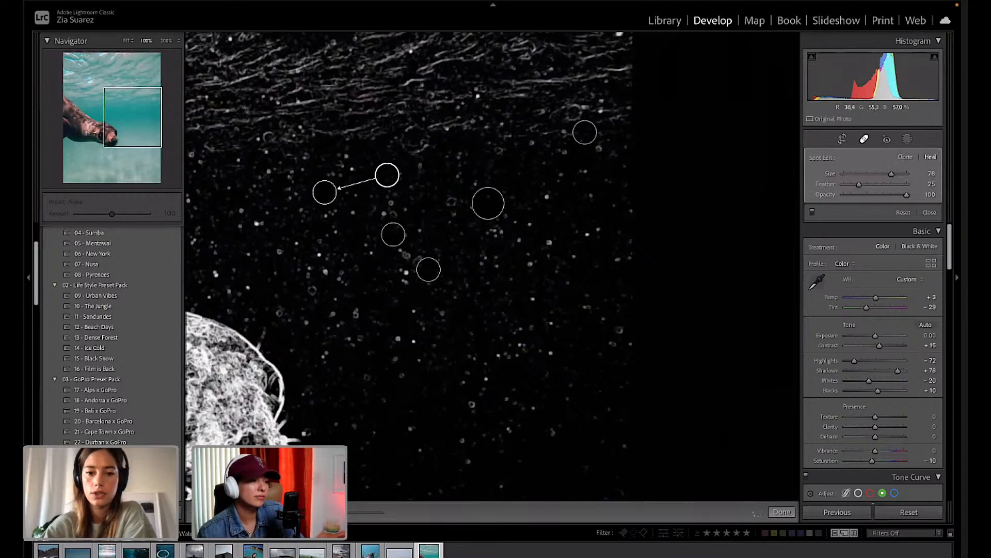
{"action": "key", "text": "Return"}
{"action": "mouse_move", "coordinate": [393, 338]}
{"action": "left_mouse_down"}
{"action": "mouse_move", "coordinate": [415, 339]}
{"action": "mouse_move", "coordinate": [428, 385]}
{"action": "left_mouse_up"}
{"action": "key", "text": "Return"}
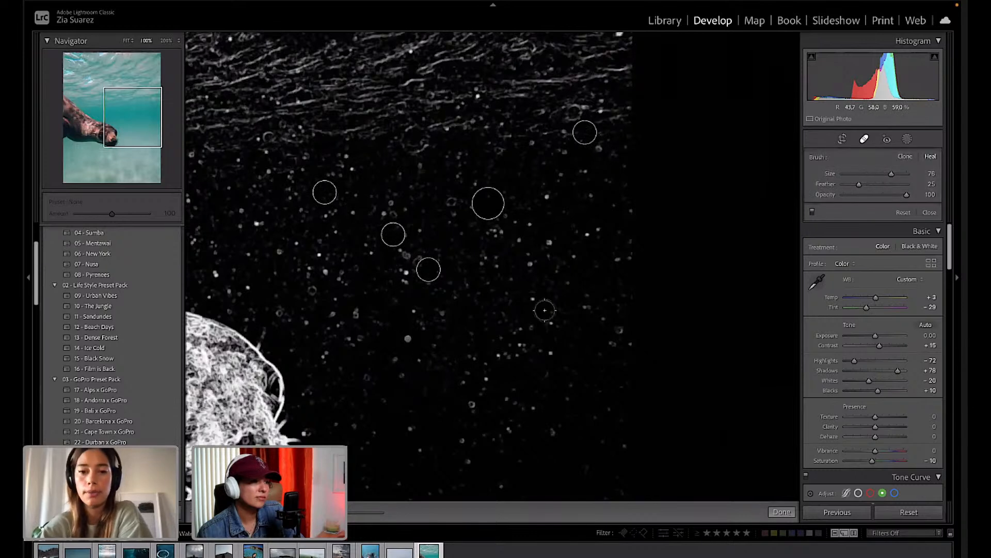
{"action": "left_click", "coordinate": [549, 244]}
{"action": "left_click_drag", "start_coordinate": [579, 219], "coordinate": [565, 219]}
{"action": "key", "text": "Return"}
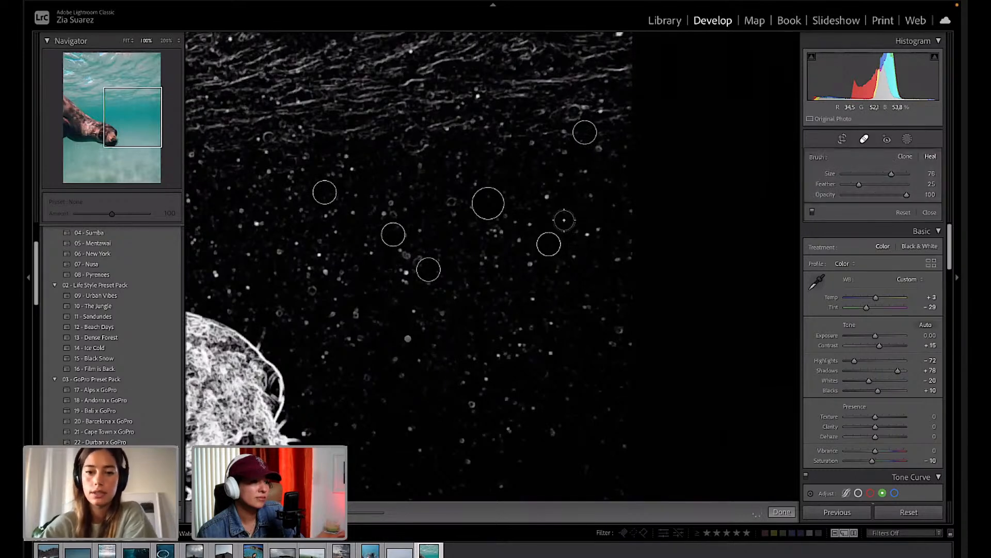
Heal the remaining upper-right, elongated and lower specks down to the bottom of the water.
{"action": "left_click", "coordinate": [546, 195]}
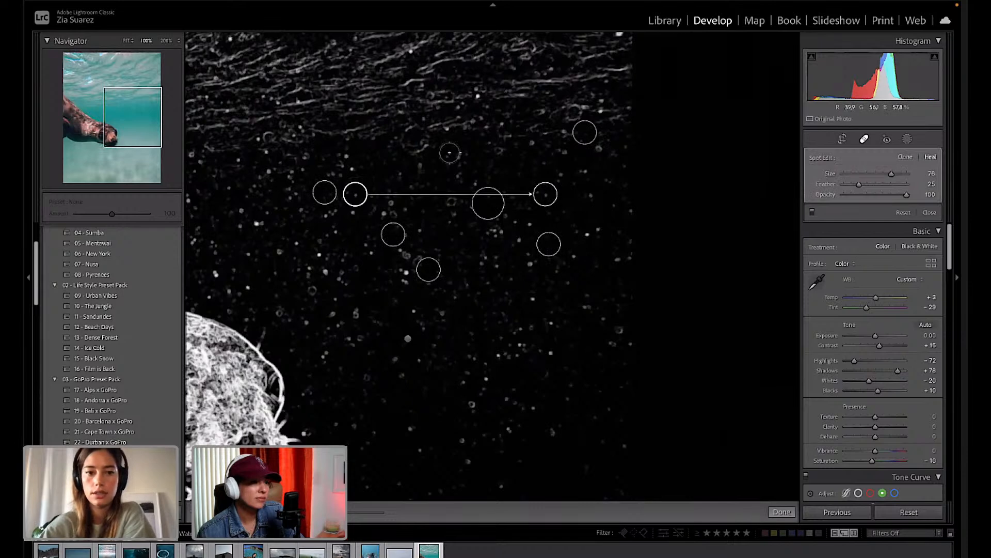
{"action": "mouse_move", "coordinate": [346, 192]}
{"action": "left_mouse_down"}
{"action": "mouse_move", "coordinate": [518, 188]}
{"action": "mouse_move", "coordinate": [519, 176]}
{"action": "left_mouse_up"}
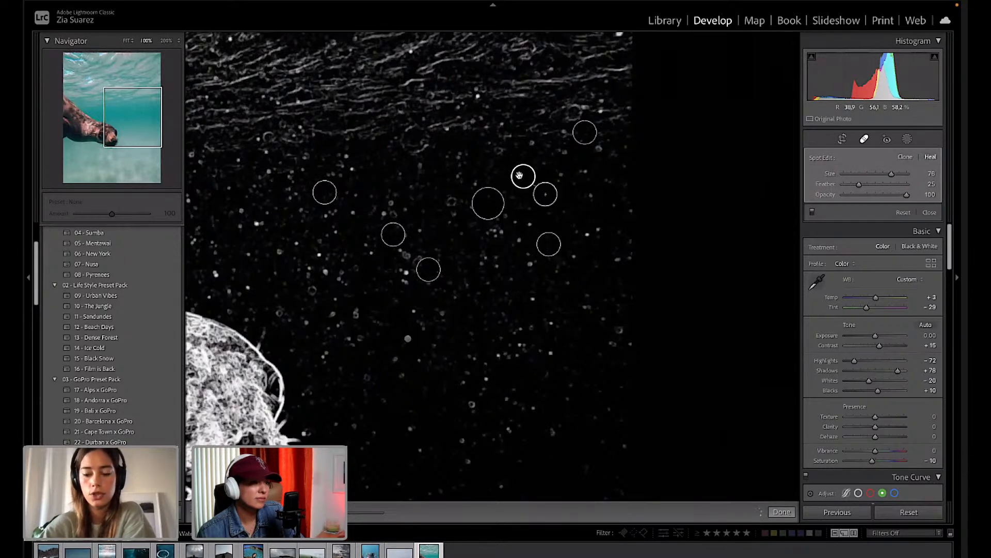
{"action": "left_click_drag", "start_coordinate": [588, 233], "coordinate": [605, 229]}
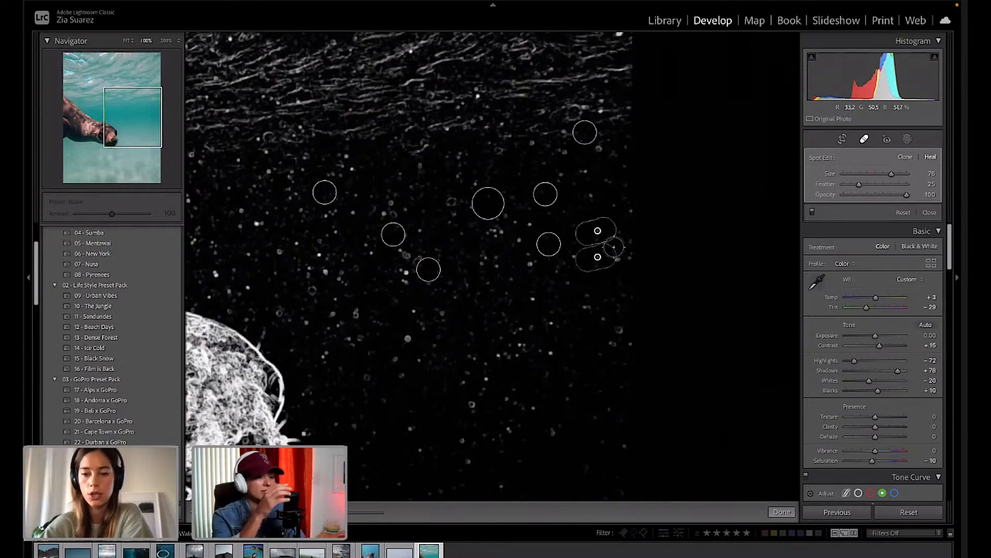
{"action": "left_click_drag", "start_coordinate": [406, 281], "coordinate": [404, 256]}
{"action": "left_click_drag", "start_coordinate": [472, 271], "coordinate": [394, 293]}
{"action": "key", "text": "Escape"}
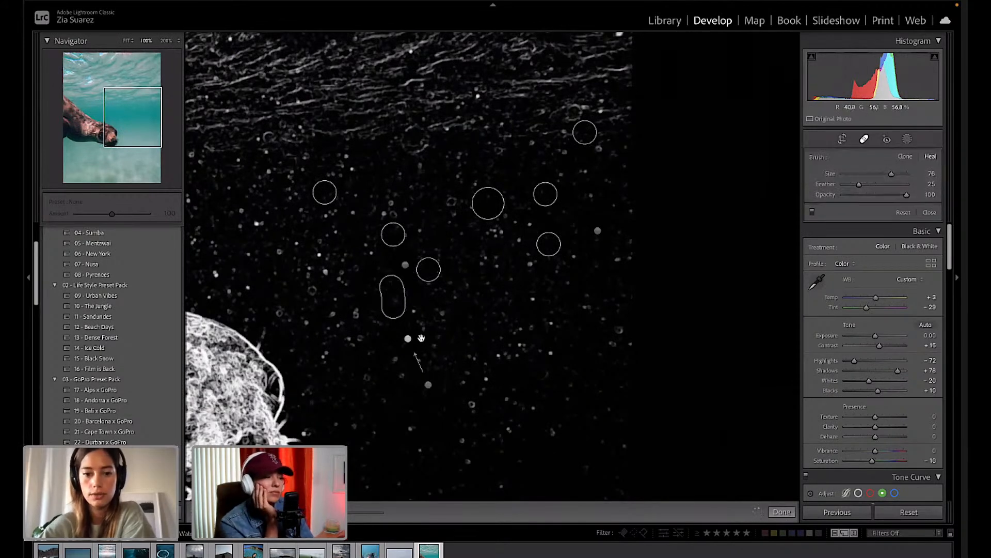
{"action": "left_click", "coordinate": [443, 313]}
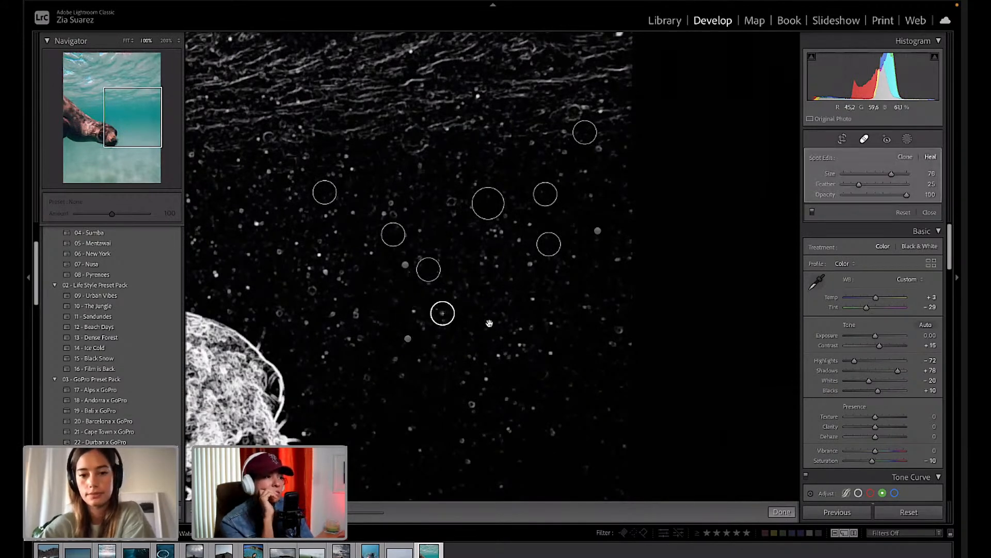
{"action": "key", "text": "Escape"}
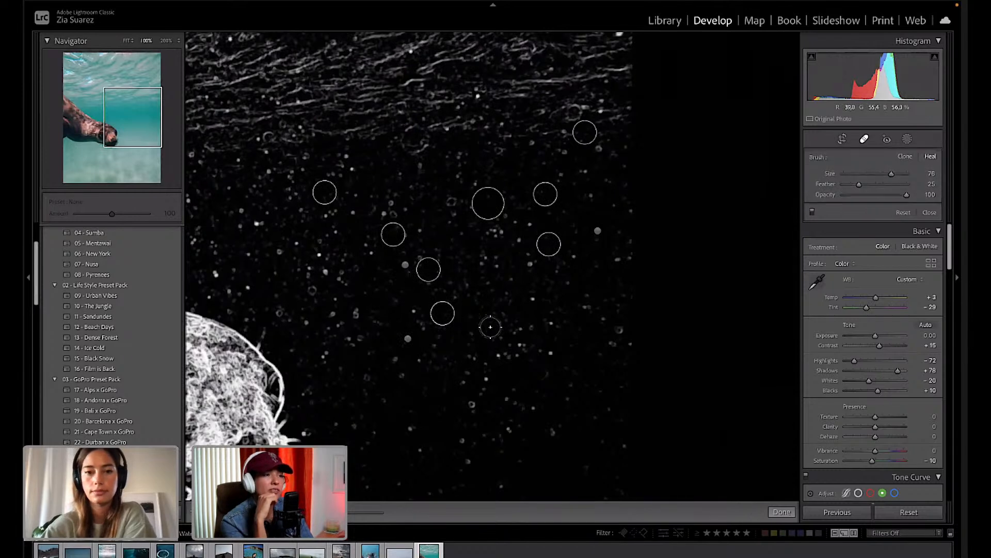
{"action": "left_click", "coordinate": [534, 299]}
{"action": "key", "text": "Escape"}
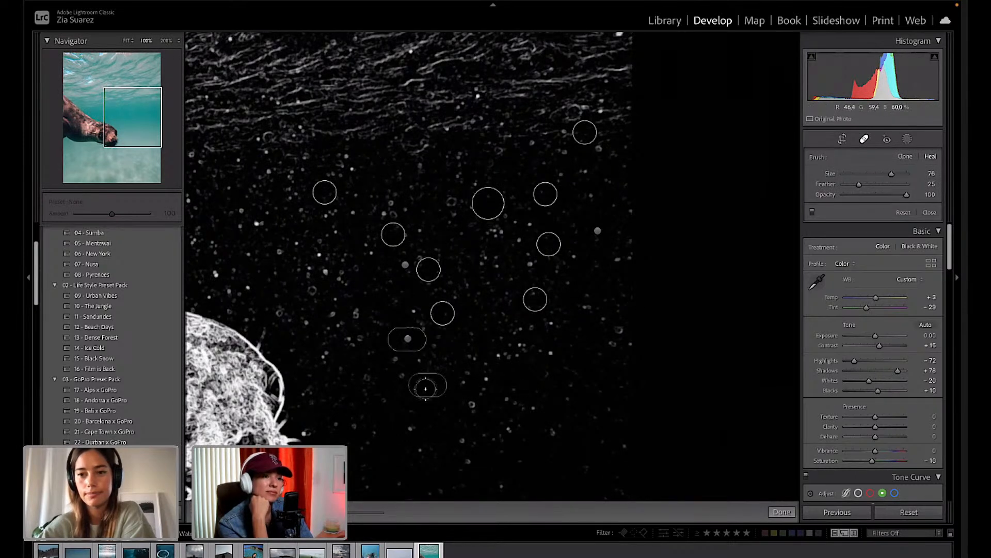
{"action": "left_click", "coordinate": [473, 408]}
Exit Spot Removal to view the fitted photo, then reopen it with a slightly smaller brush.
{"action": "key", "text": "q"}
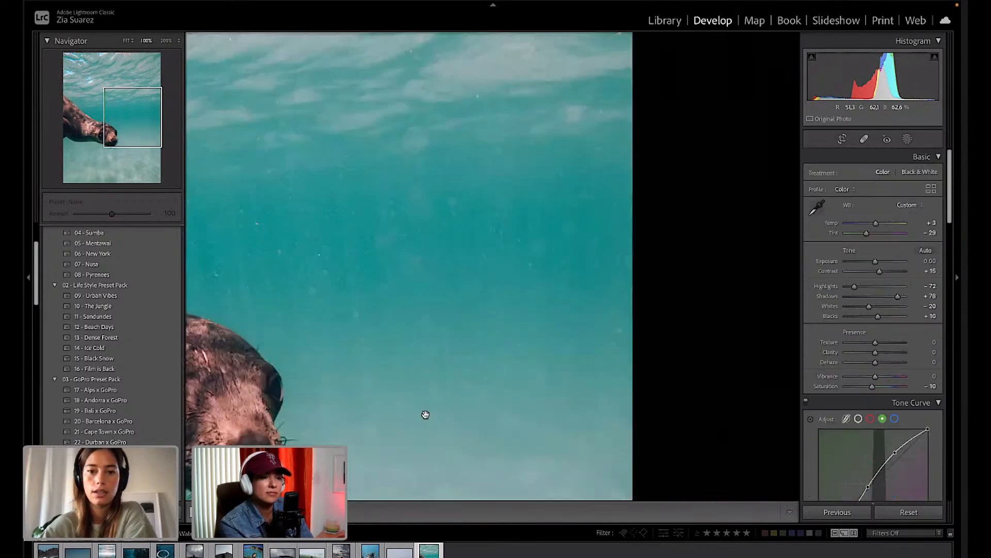
{"action": "left_click", "coordinate": [498, 333]}
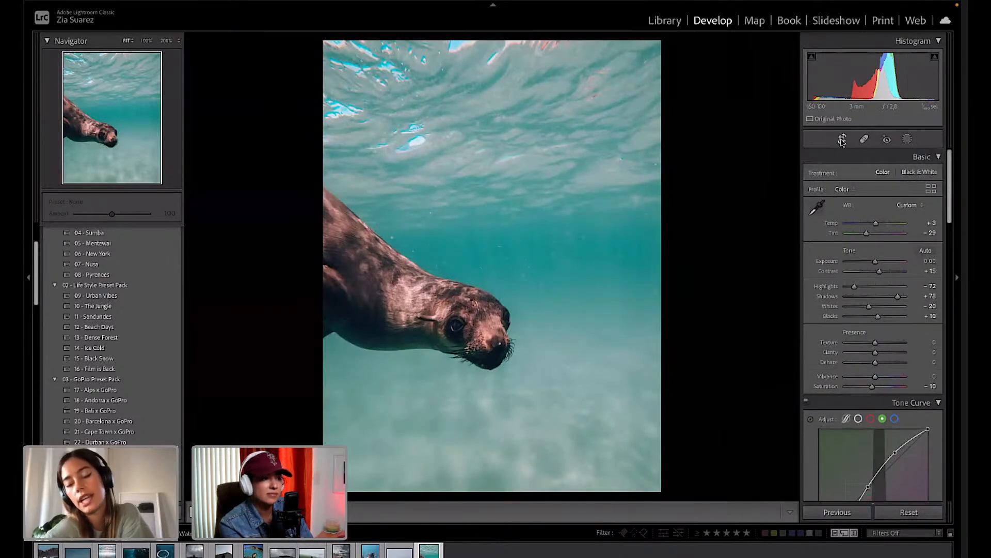
{"action": "left_click", "coordinate": [865, 139]}
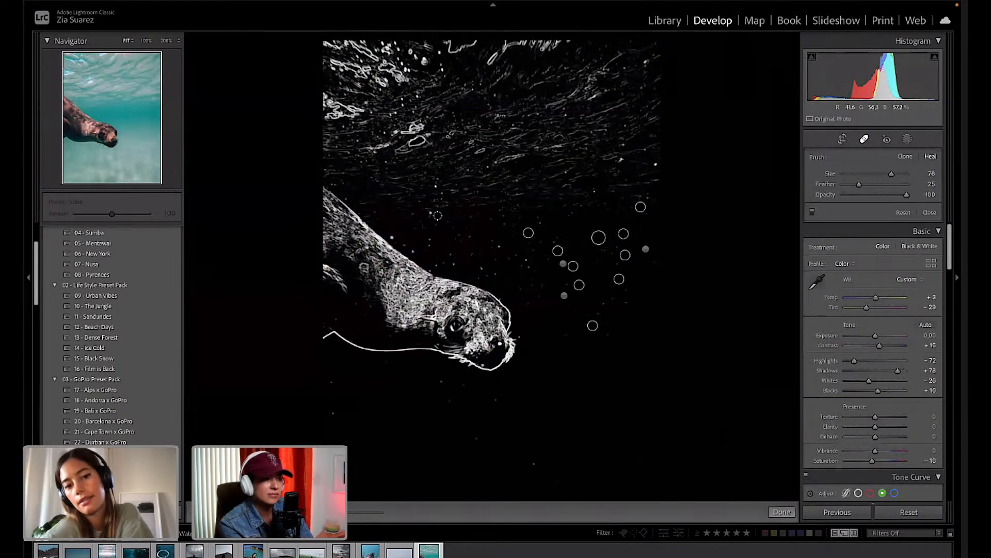
{"action": "left_click_drag", "start_coordinate": [891, 174], "coordinate": [892, 175]}
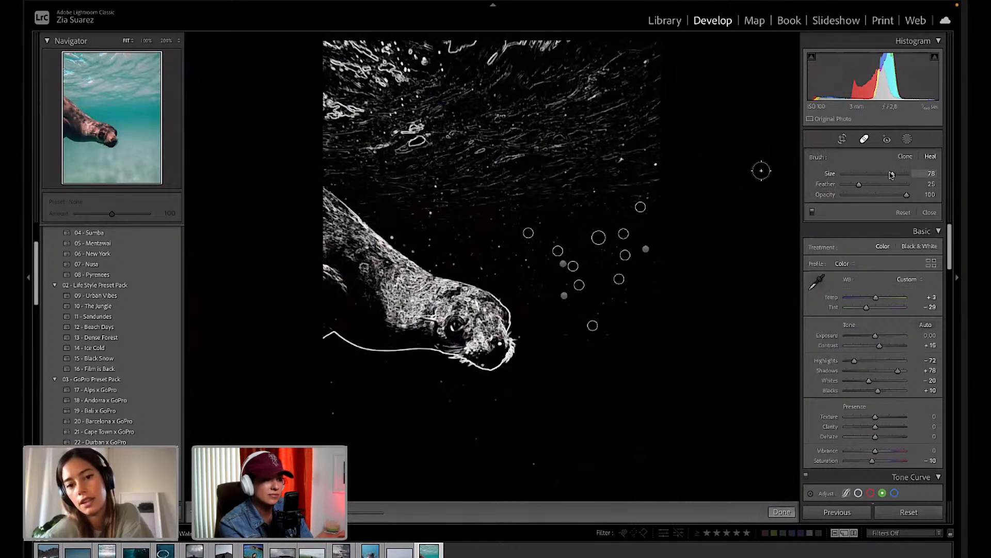
Zoom in and heal the leftover specks above and around the seal's back and head.
{"action": "key", "text": "super+equal"}
{"action": "key", "text": "super+equal"}
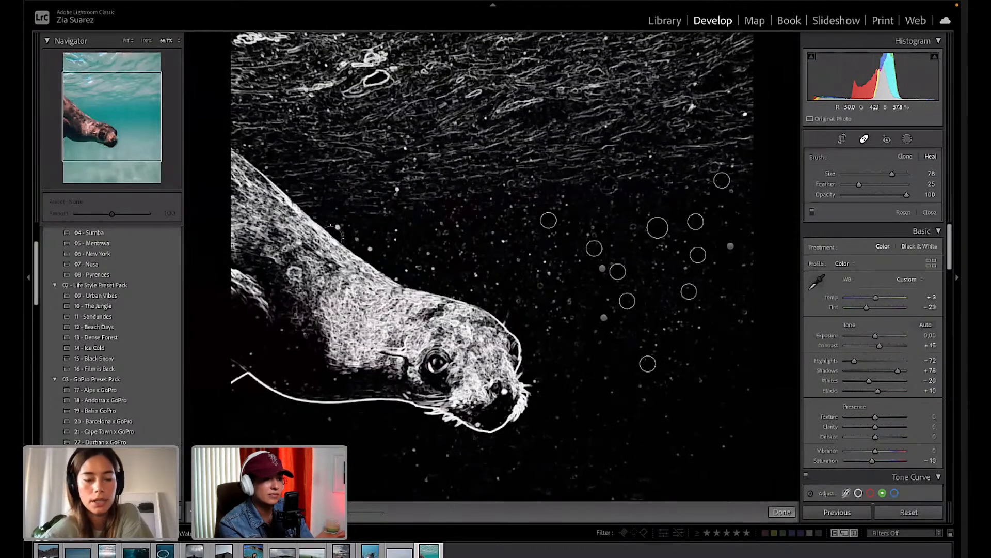
{"action": "scroll", "coordinate": [330, 238], "scroll_direction": "down", "scroll_amount": 2}
{"action": "left_click", "coordinate": [337, 224]}
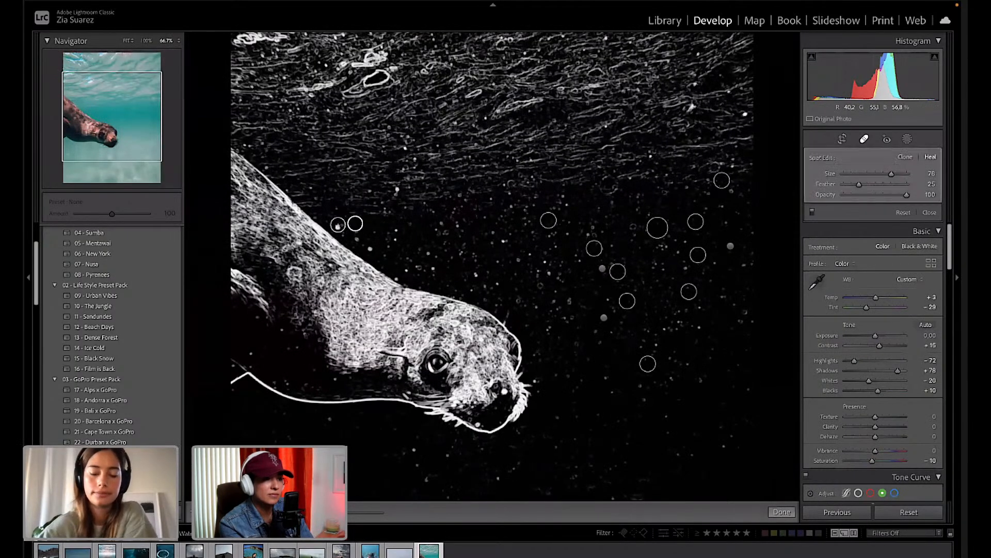
{"action": "left_click", "coordinate": [396, 190]}
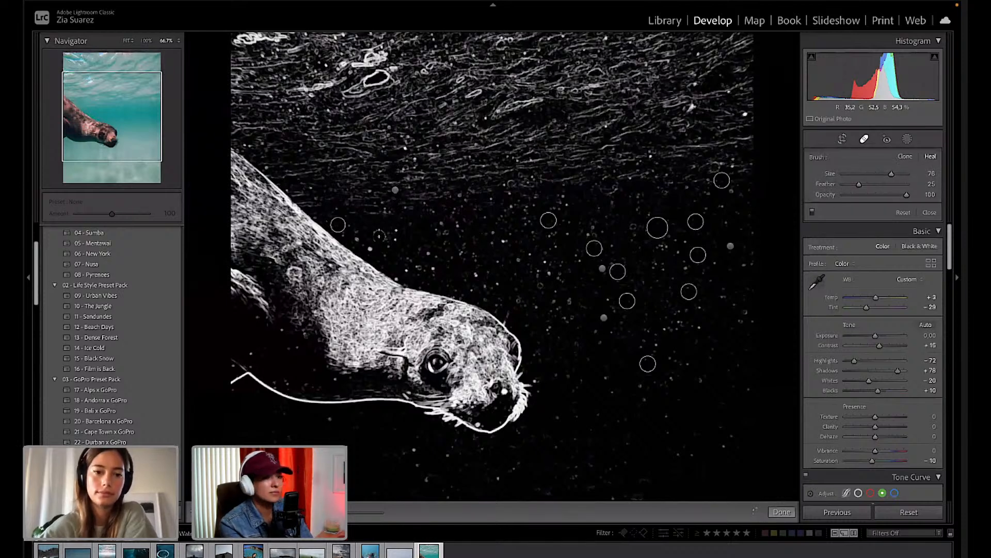
{"action": "left_click_drag", "start_coordinate": [375, 244], "coordinate": [358, 239]}
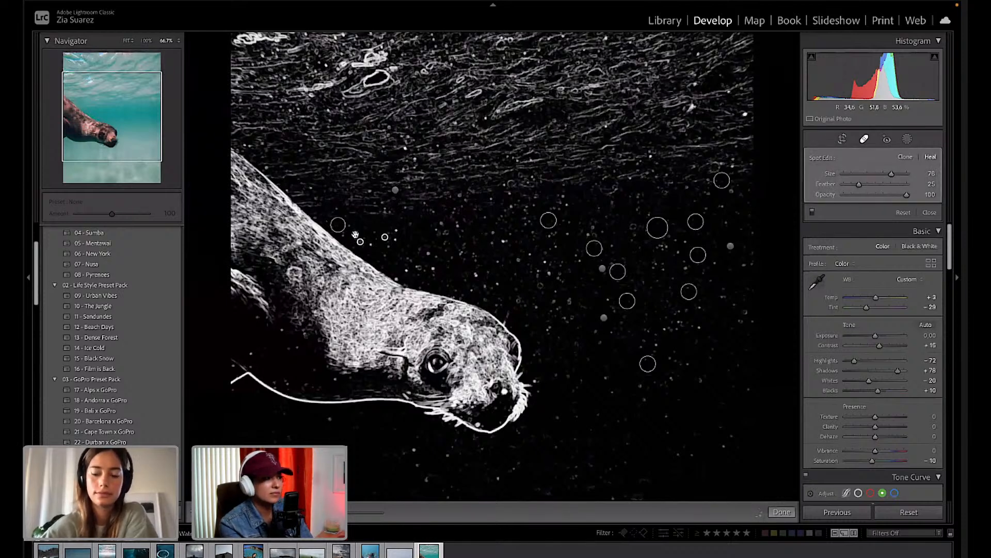
{"action": "left_click", "coordinate": [396, 235]}
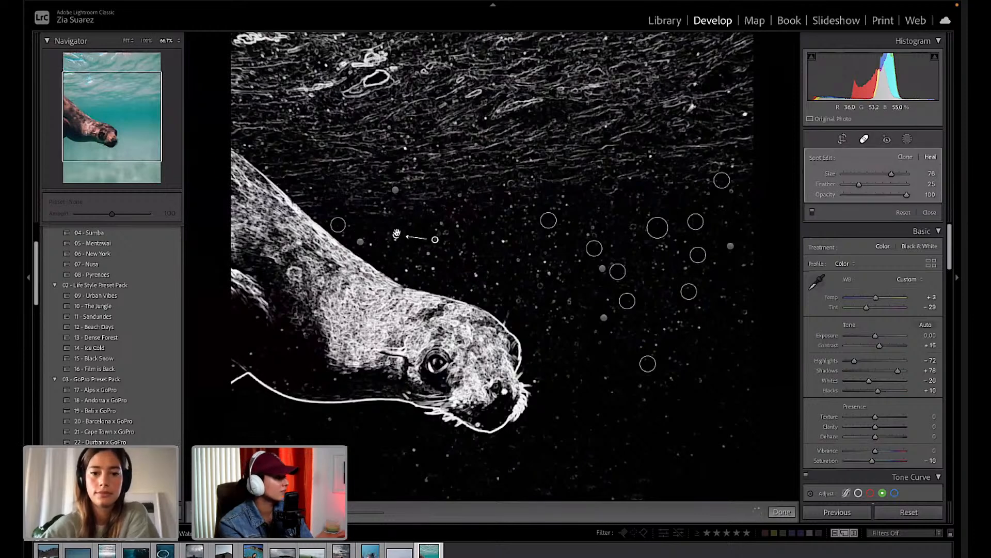
{"action": "left_click_drag", "start_coordinate": [430, 269], "coordinate": [432, 269]}
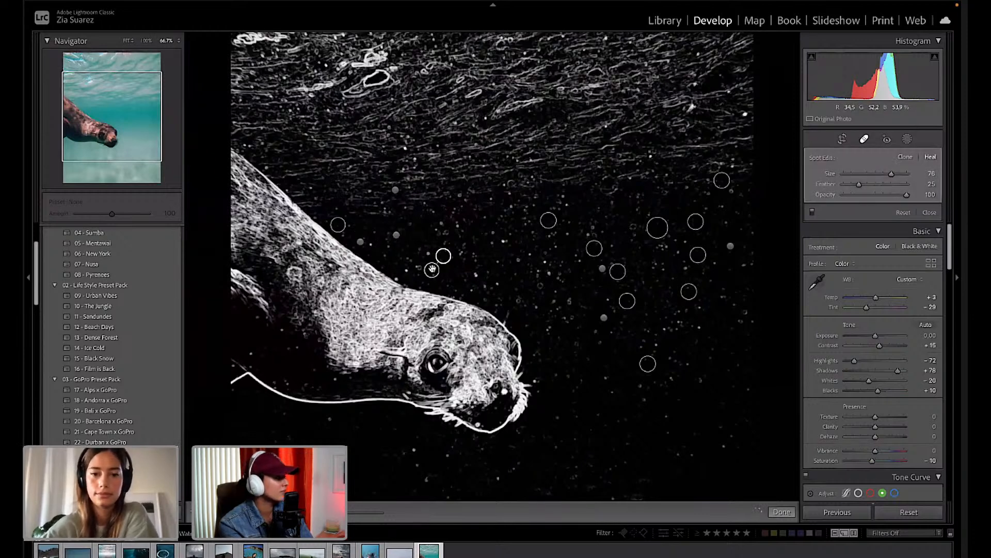
{"action": "left_click", "coordinate": [430, 255]}
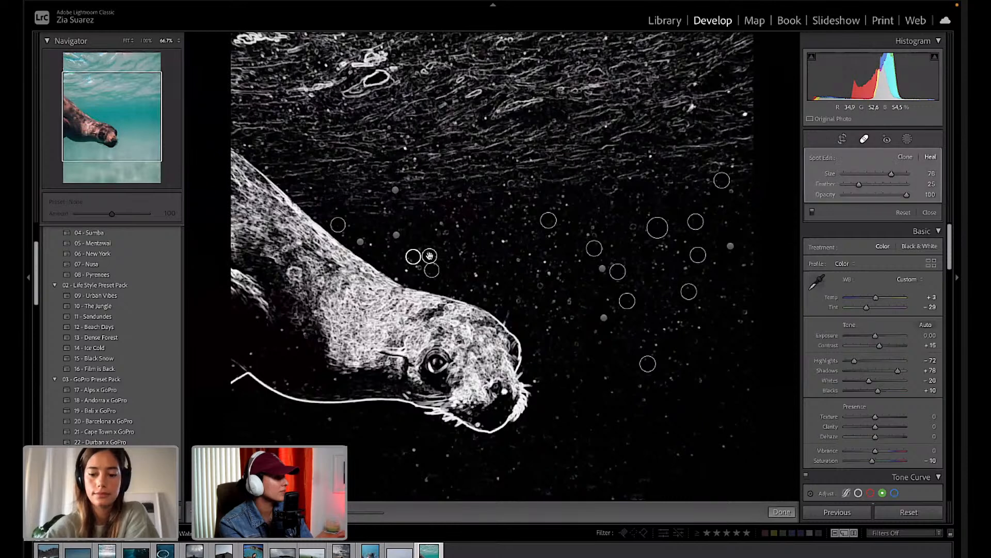
Heal two more specks ahead of the seal, then close the tool and fit the whole photo.
{"action": "left_click", "coordinate": [474, 274]}
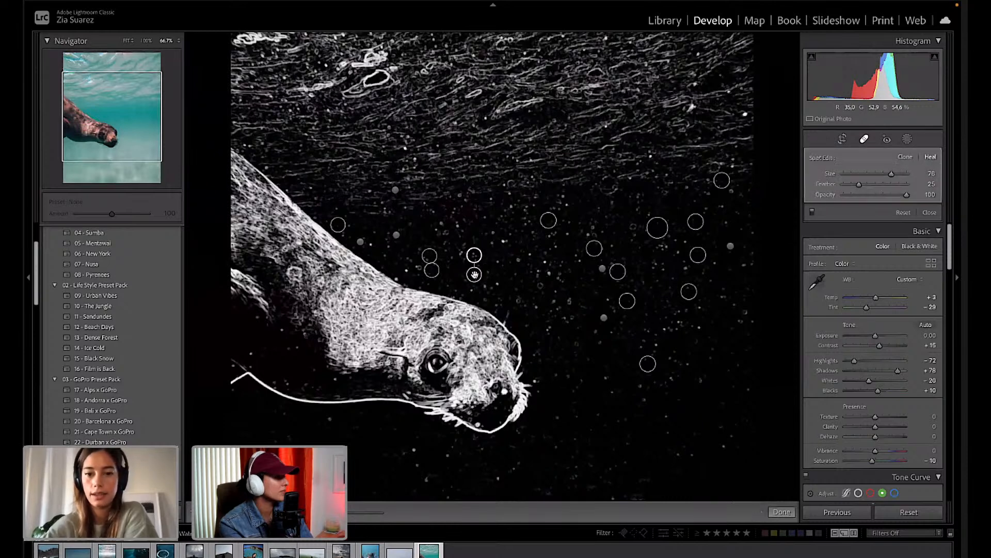
{"action": "left_click", "coordinate": [496, 241]}
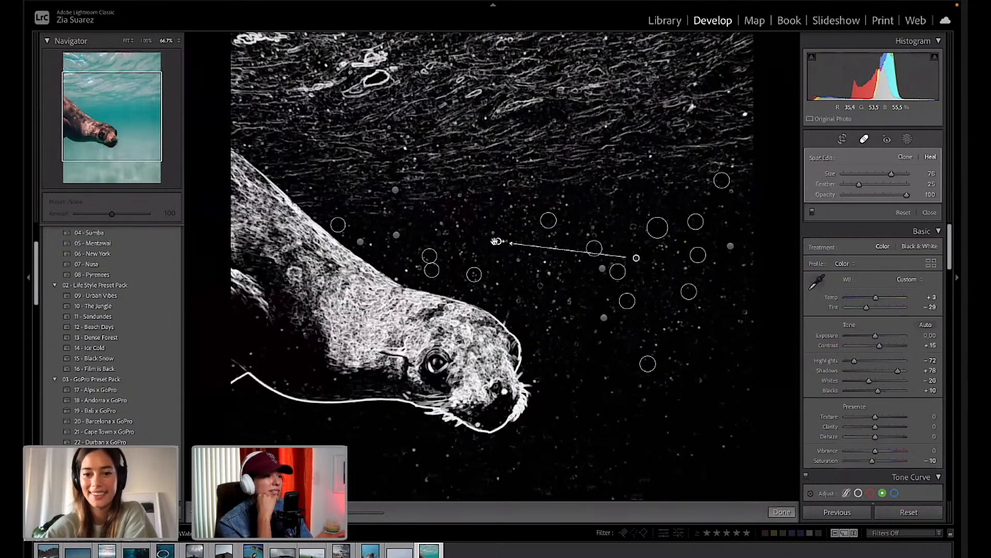
{"action": "key", "text": "q"}
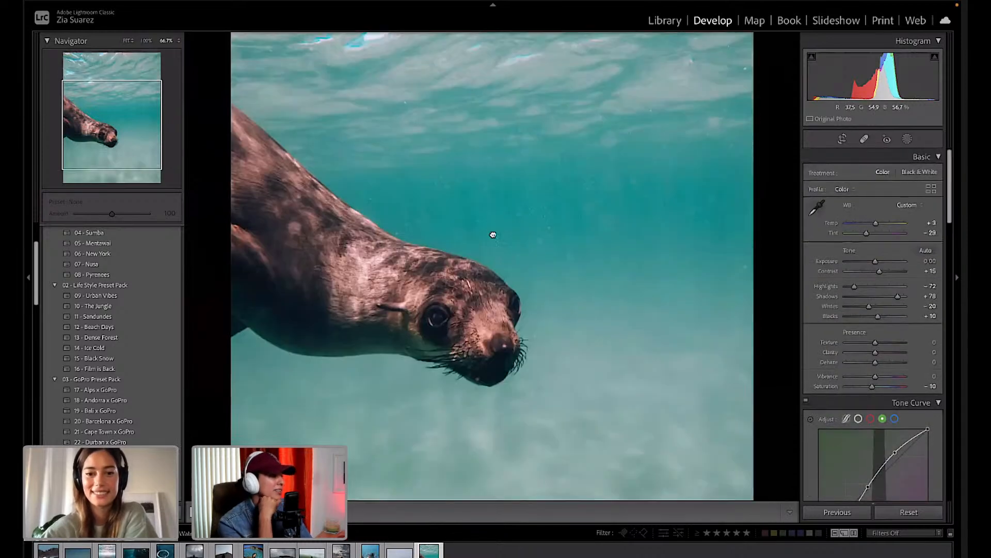
{"action": "left_click", "coordinate": [491, 234]}
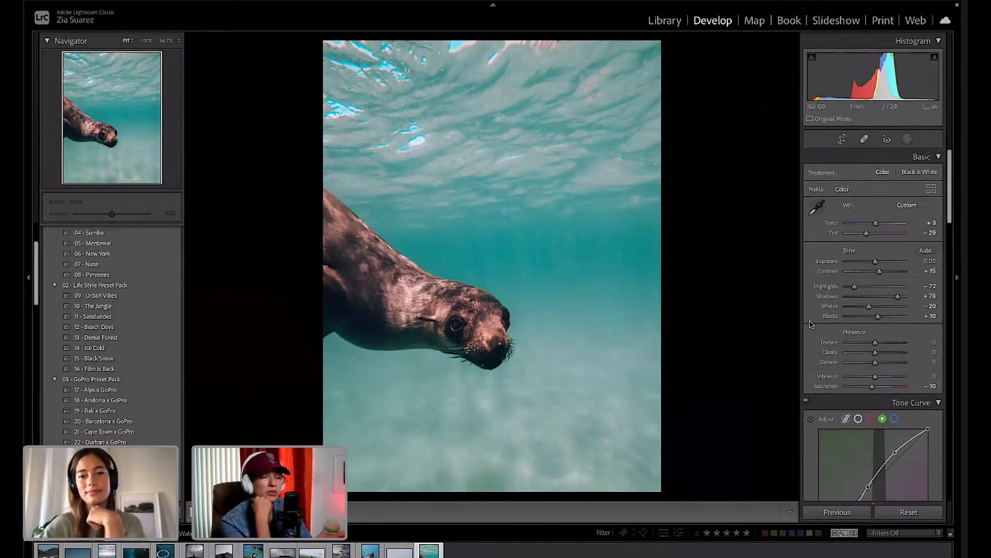
Raise Texture to +6 and Clarity to +5 in the Presence section.
{"action": "scroll", "coordinate": [873, 336], "scroll_direction": "down", "scroll_amount": 2}
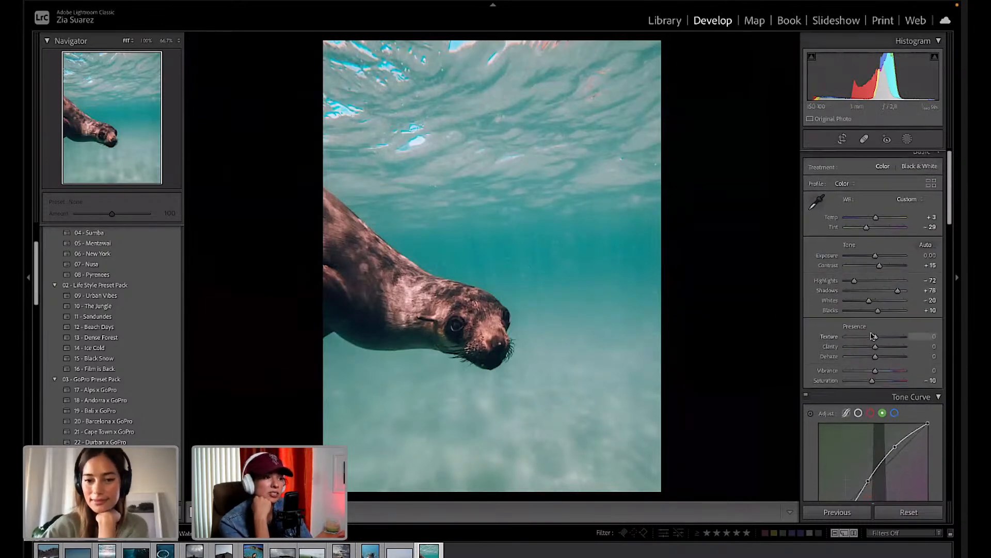
{"action": "left_click_drag", "start_coordinate": [876, 316], "coordinate": [880, 317]}
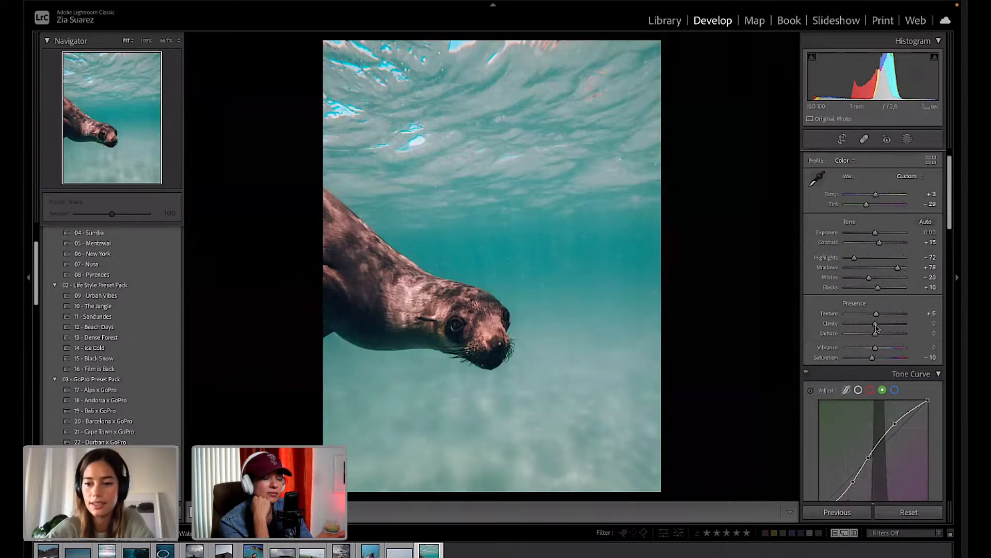
{"action": "left_click_drag", "start_coordinate": [875, 325], "coordinate": [875, 328]}
Shift the HSL Blue hue slightly toward aqua, to about -27.
{"action": "scroll", "coordinate": [849, 421], "scroll_direction": "down", "scroll_amount": 2}
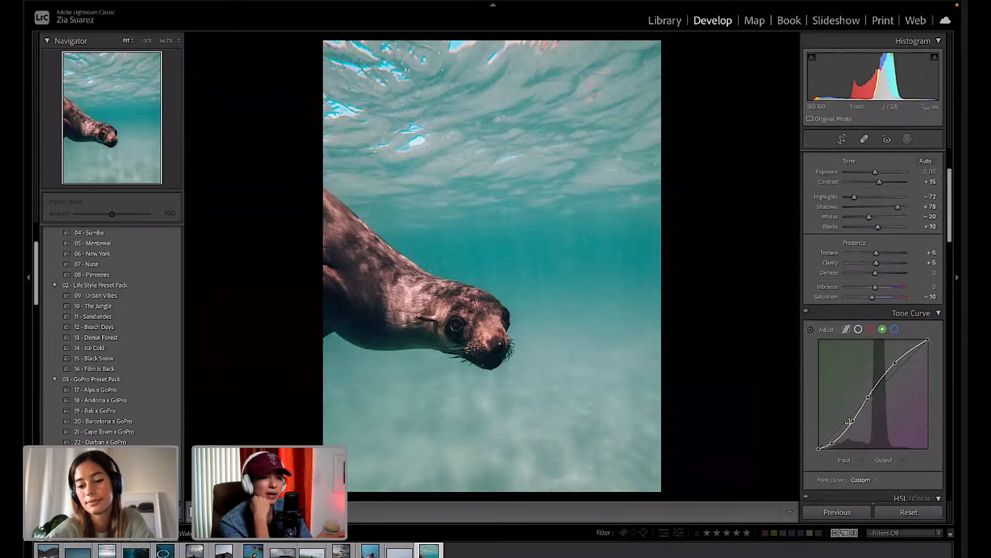
{"action": "scroll", "coordinate": [849, 423], "scroll_direction": "down", "scroll_amount": 2}
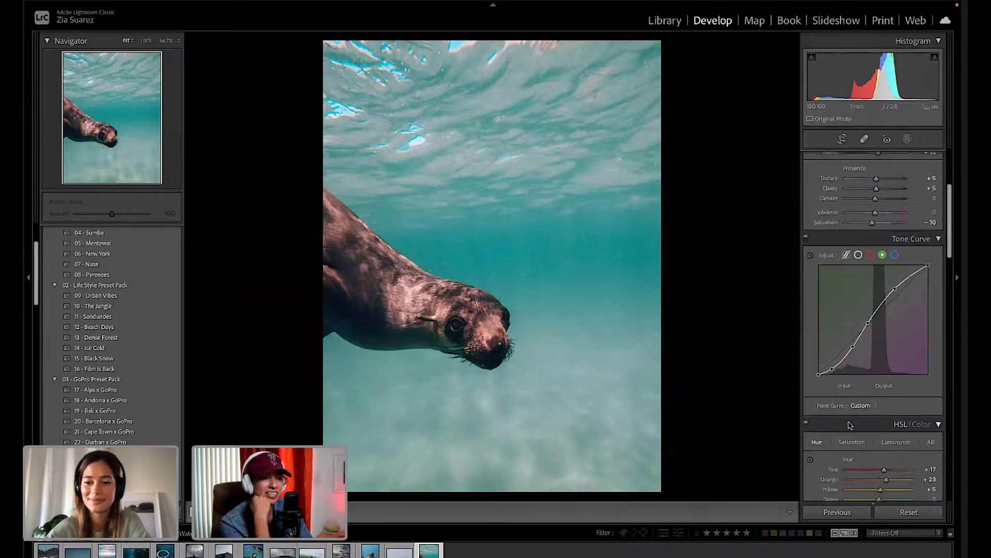
{"action": "scroll", "coordinate": [849, 423], "scroll_direction": "down", "scroll_amount": 5}
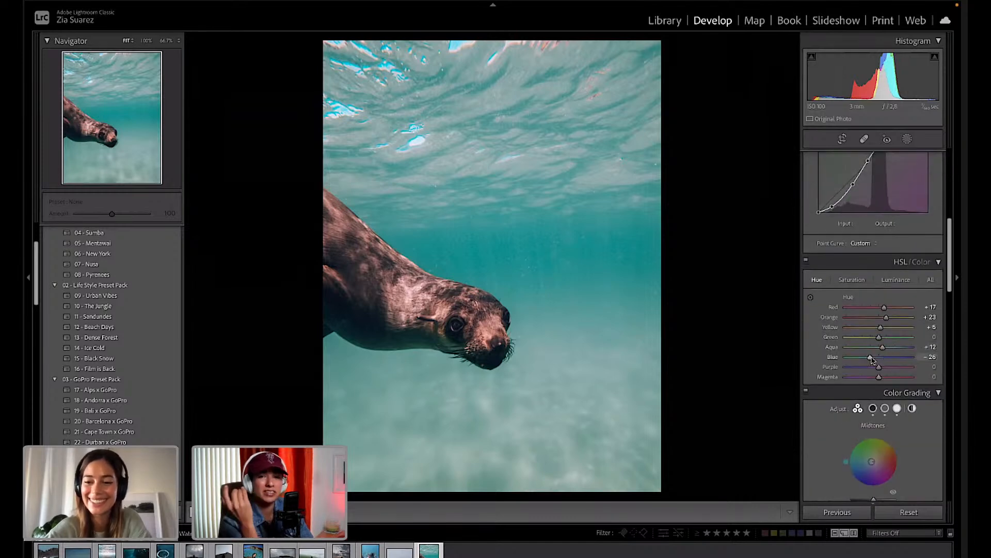
{"action": "left_click_drag", "start_coordinate": [871, 356], "coordinate": [873, 359]}
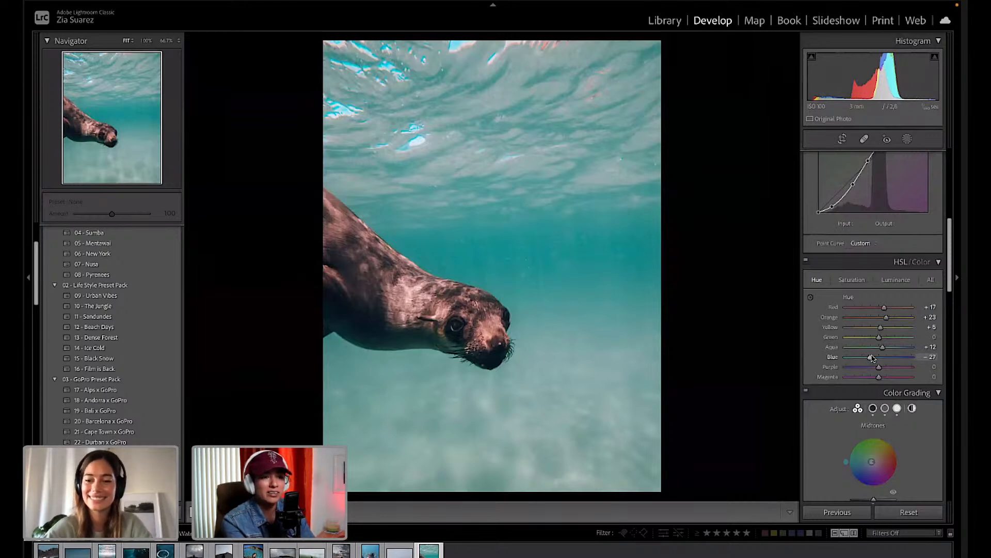
{"action": "scroll", "coordinate": [870, 382], "scroll_direction": "down", "scroll_amount": 2}
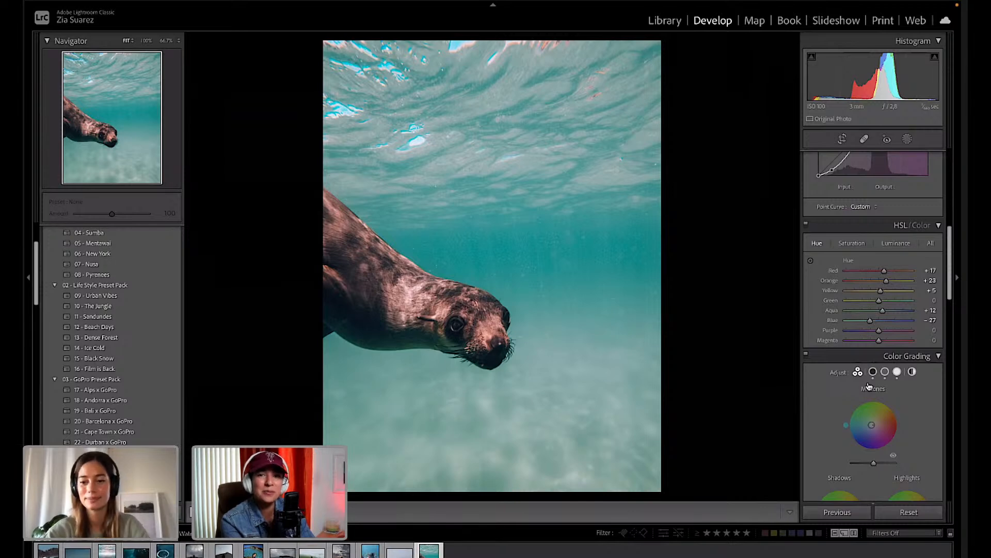
{"action": "scroll", "coordinate": [869, 386], "scroll_direction": "down", "scroll_amount": 6}
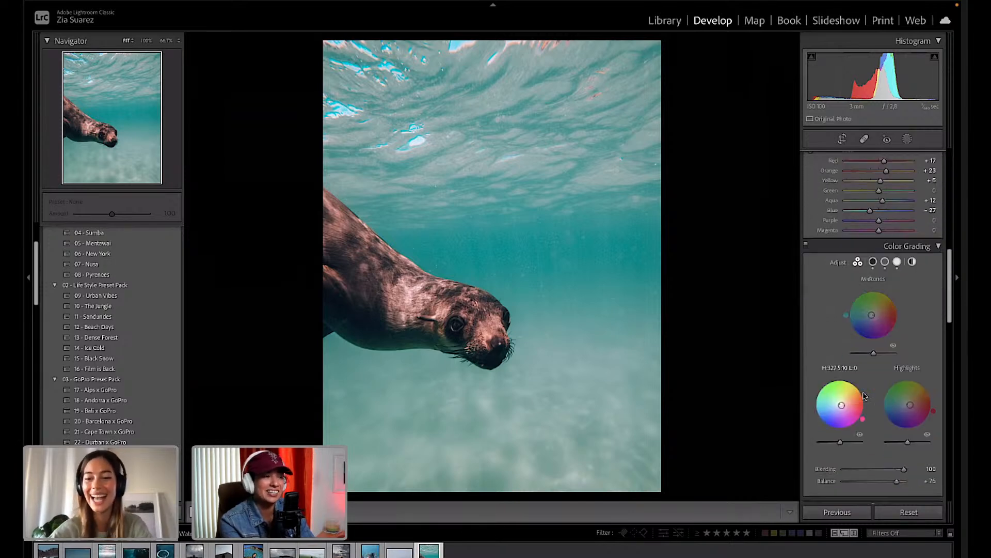
{"action": "scroll", "coordinate": [865, 395], "scroll_direction": "down", "scroll_amount": 4}
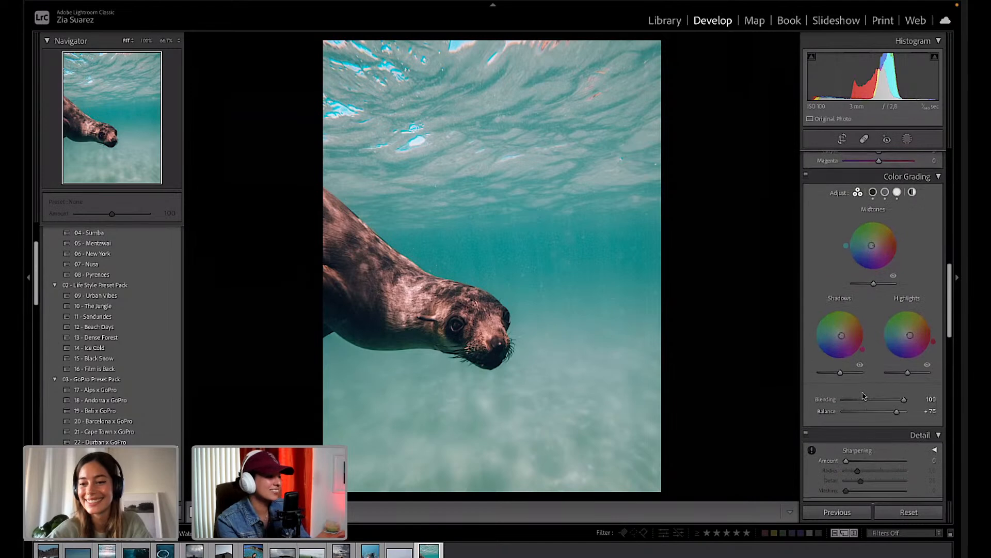
{"action": "scroll", "coordinate": [864, 396], "scroll_direction": "down", "scroll_amount": 6}
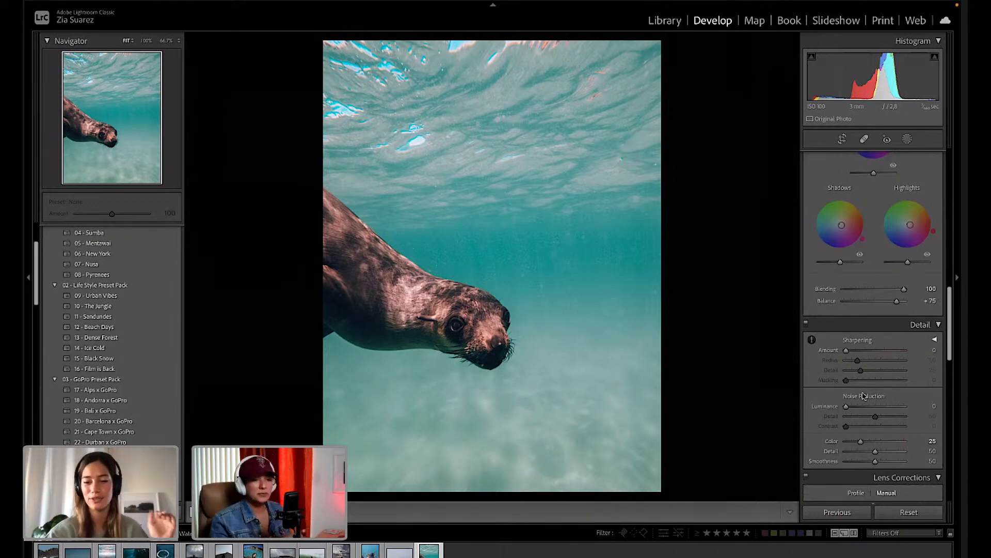
{"action": "scroll", "coordinate": [900, 412], "scroll_direction": "down", "scroll_amount": 4}
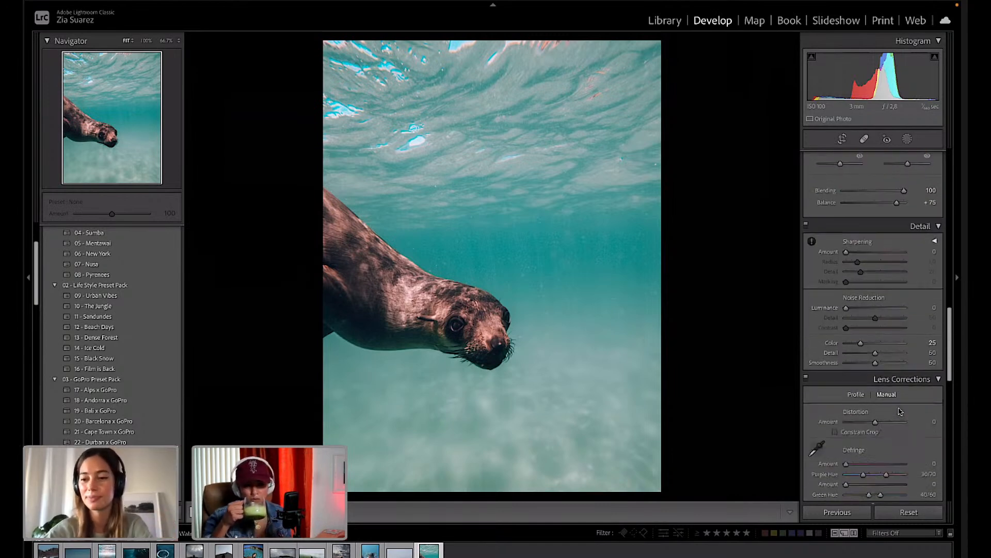
{"action": "scroll", "coordinate": [900, 411], "scroll_direction": "down", "scroll_amount": 3}
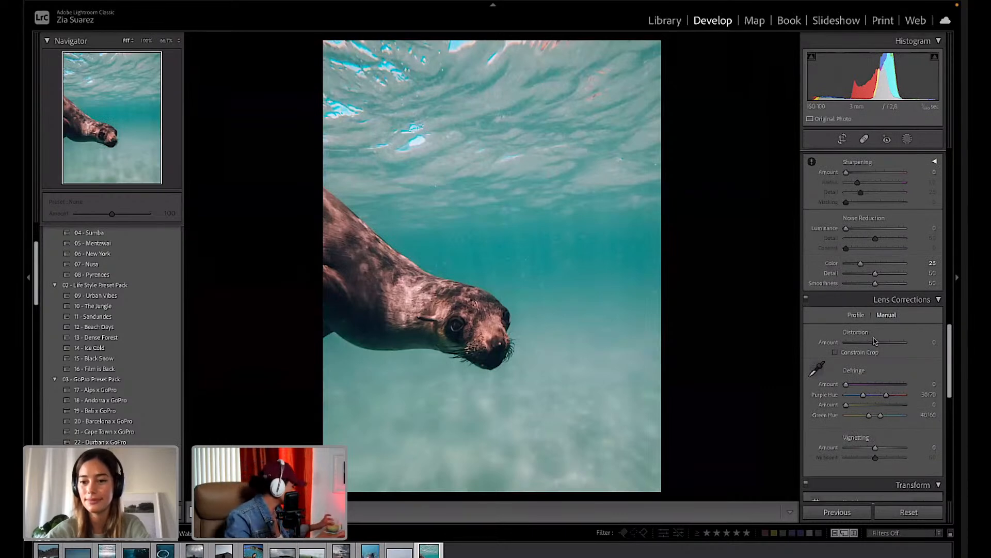
Enable lens profile corrections and push manual Distortion to +100.
{"action": "left_click", "coordinate": [856, 315]}
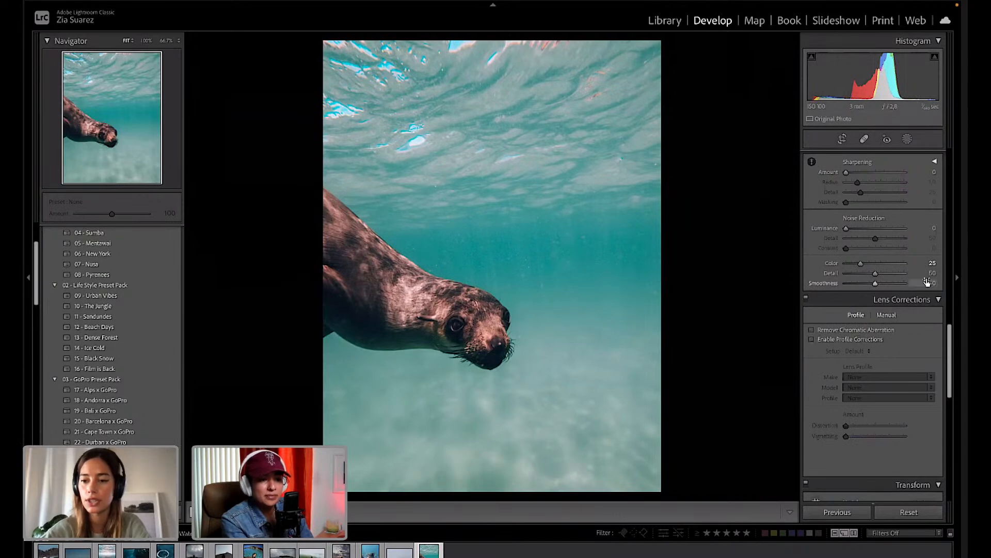
{"action": "left_click", "coordinate": [812, 339]}
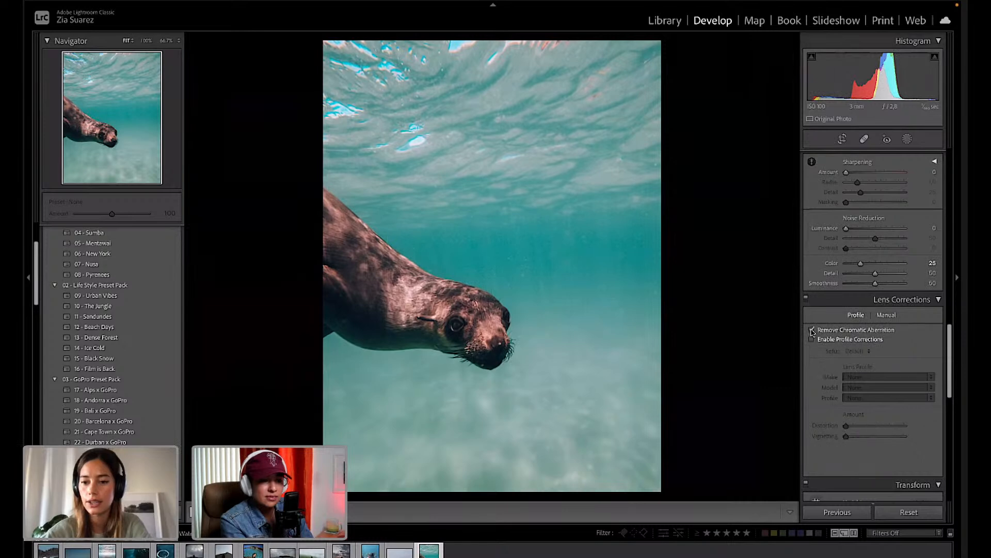
{"action": "left_click", "coordinate": [886, 315]}
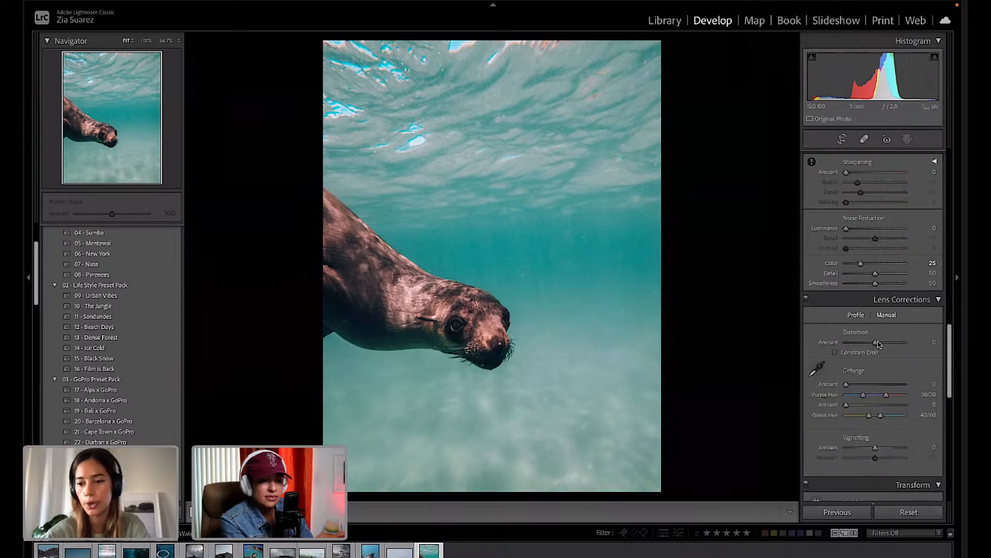
{"action": "left_click_drag", "start_coordinate": [877, 344], "coordinate": [876, 343]}
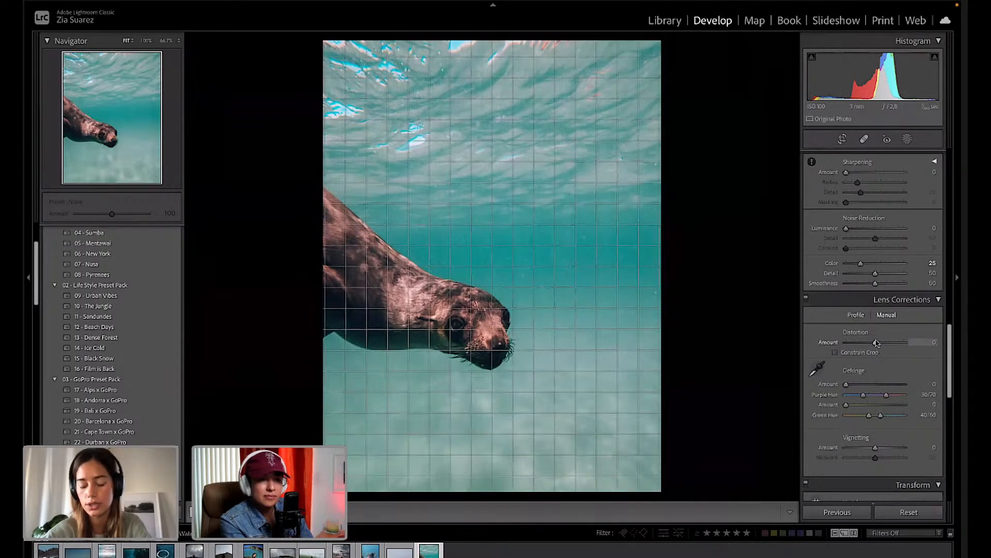
{"action": "left_click_drag", "start_coordinate": [876, 343], "coordinate": [911, 344]}
Try Constrain Crop, undo it, and open the surfer photo from the filmstrip.
{"action": "left_click", "coordinate": [835, 353]}
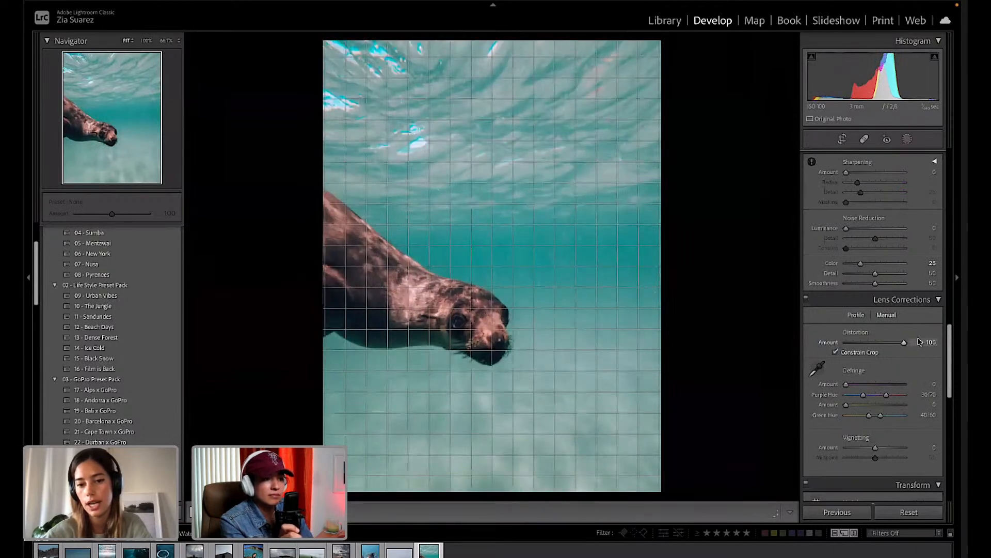
{"action": "key", "text": "ctrl+z"}
{"action": "key", "text": "ctrl+z"}
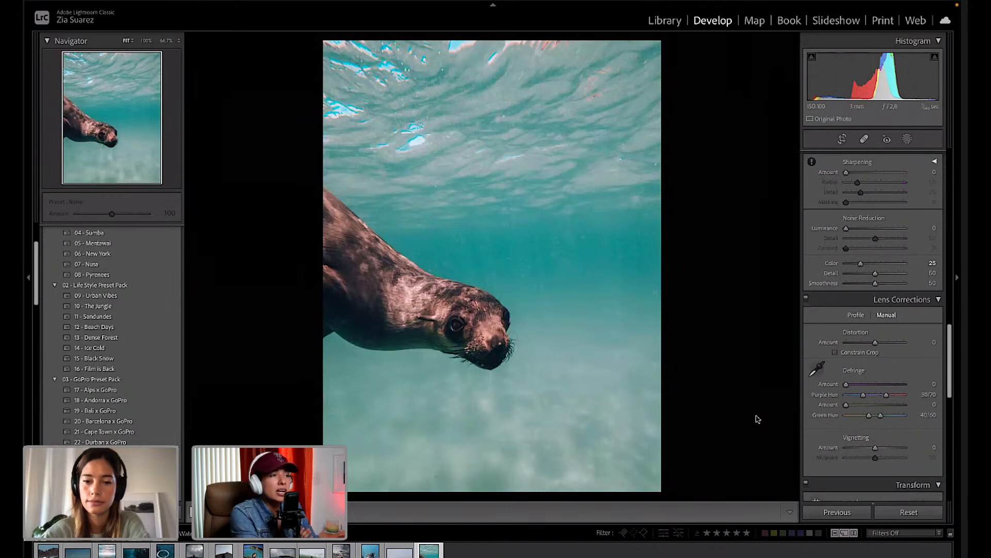
{"action": "scroll", "coordinate": [874, 326], "scroll_direction": "down", "scroll_amount": 4}
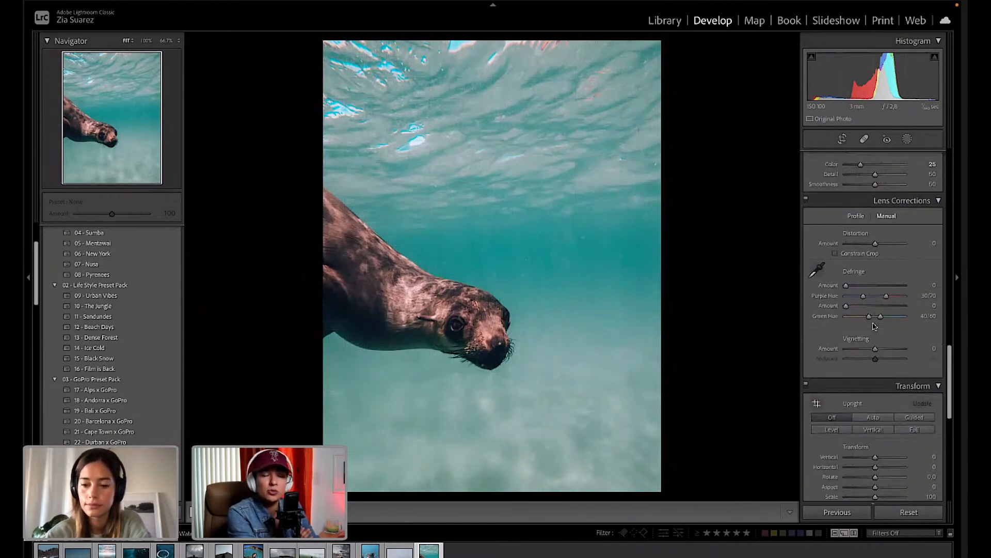
{"action": "scroll", "coordinate": [874, 325], "scroll_direction": "down", "scroll_amount": 8}
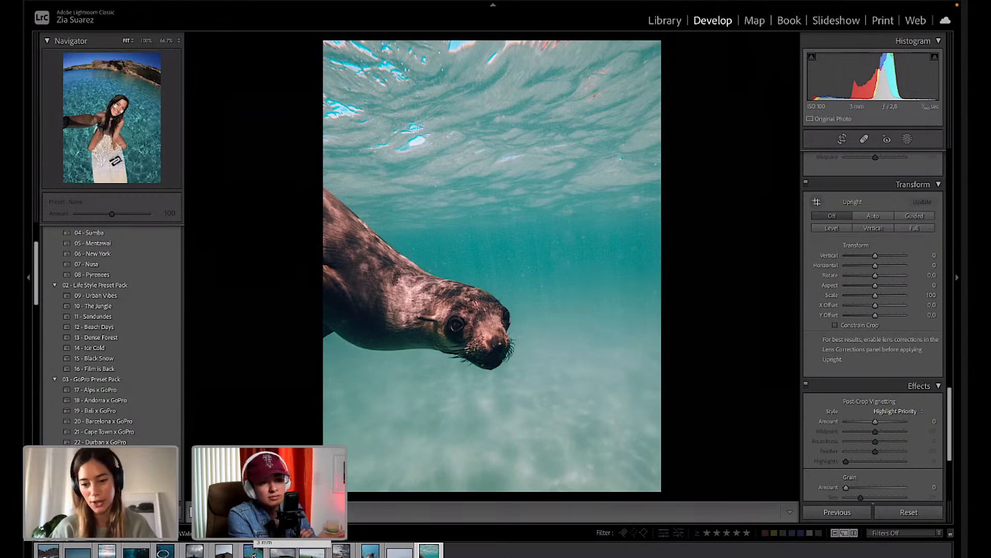
{"action": "left_click", "coordinate": [254, 553]}
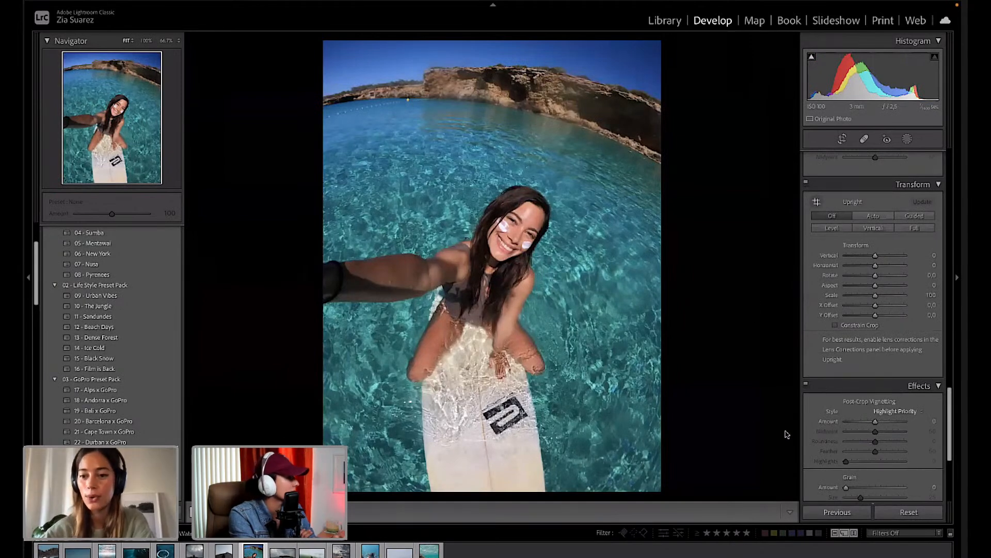
{"action": "scroll", "coordinate": [852, 433], "scroll_direction": "down", "scroll_amount": 3}
{"action": "scroll", "coordinate": [852, 434], "scroll_direction": "down", "scroll_amount": 2}
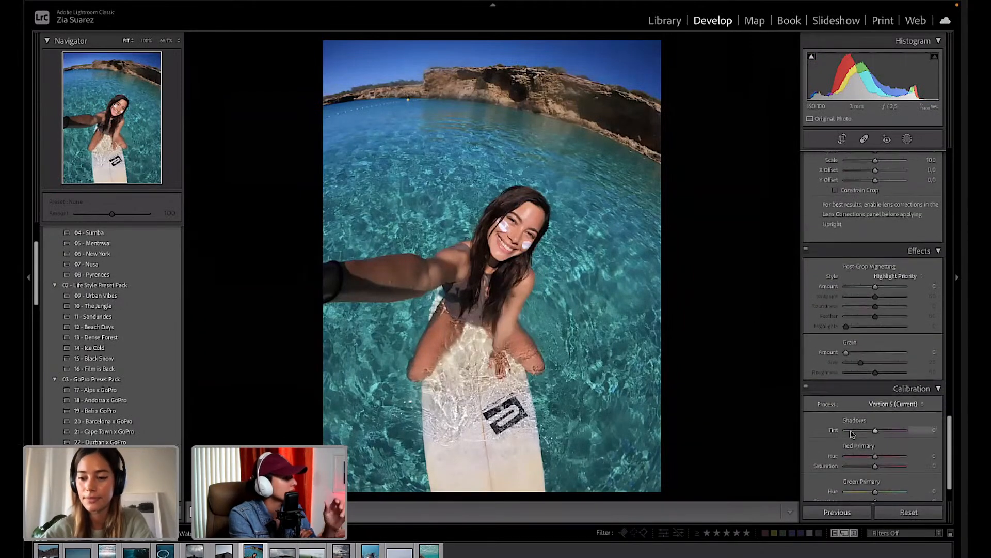
{"action": "scroll", "coordinate": [852, 433], "scroll_direction": "down", "scroll_amount": 1}
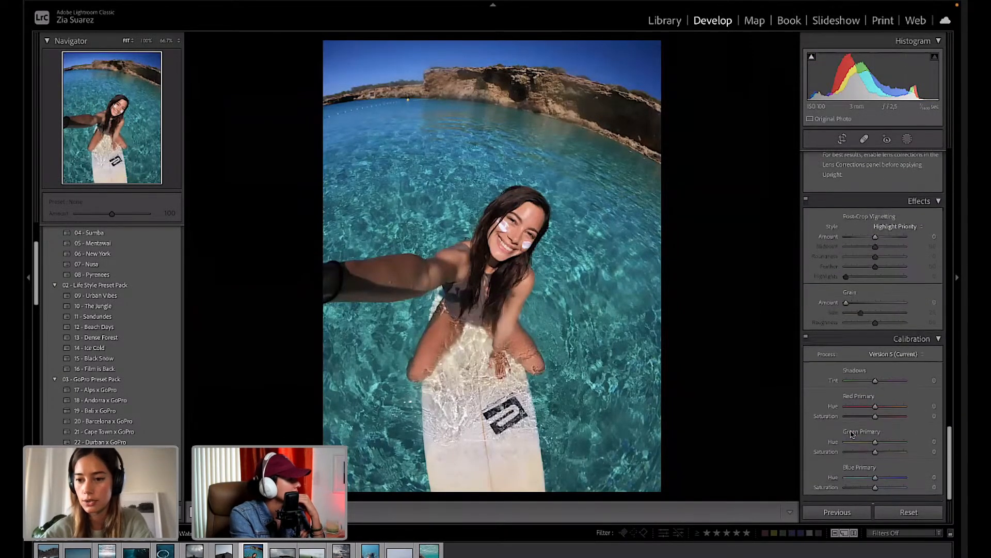
{"action": "scroll", "coordinate": [852, 434], "scroll_direction": "up", "scroll_amount": 4}
{"action": "scroll", "coordinate": [852, 434], "scroll_direction": "up", "scroll_amount": 6}
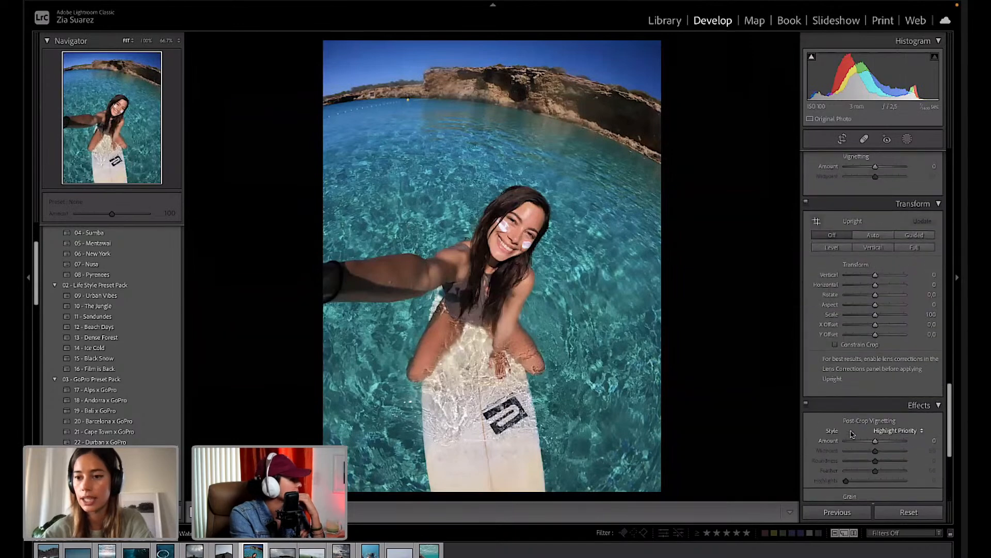
{"action": "scroll", "coordinate": [857, 310], "scroll_direction": "up", "scroll_amount": 1}
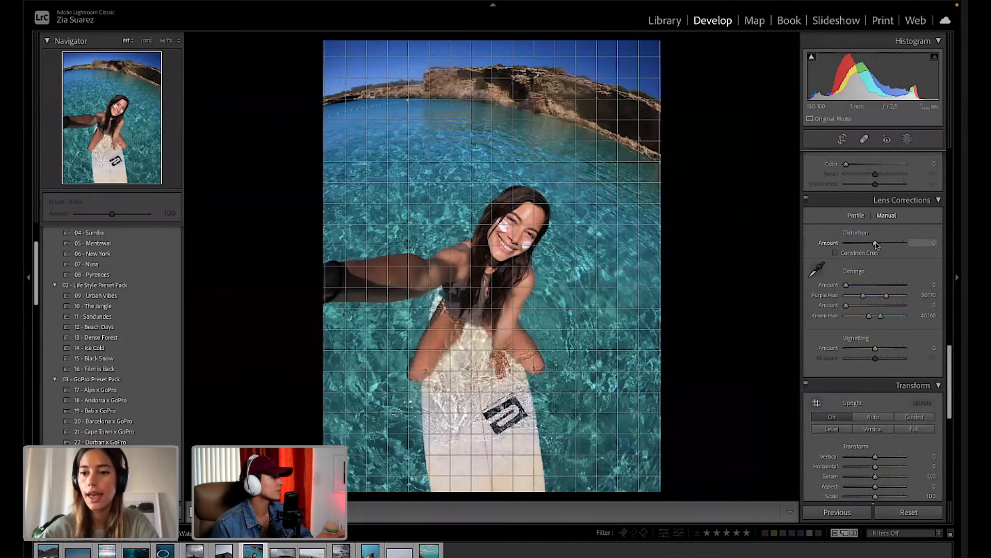
{"action": "left_click_drag", "start_coordinate": [876, 244], "coordinate": [919, 247]}
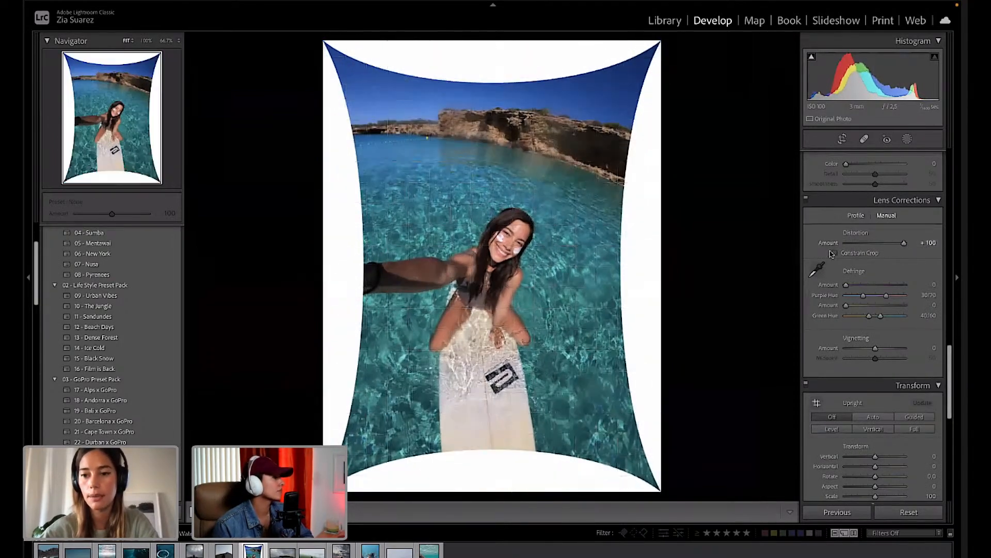
{"action": "left_click", "coordinate": [835, 254]}
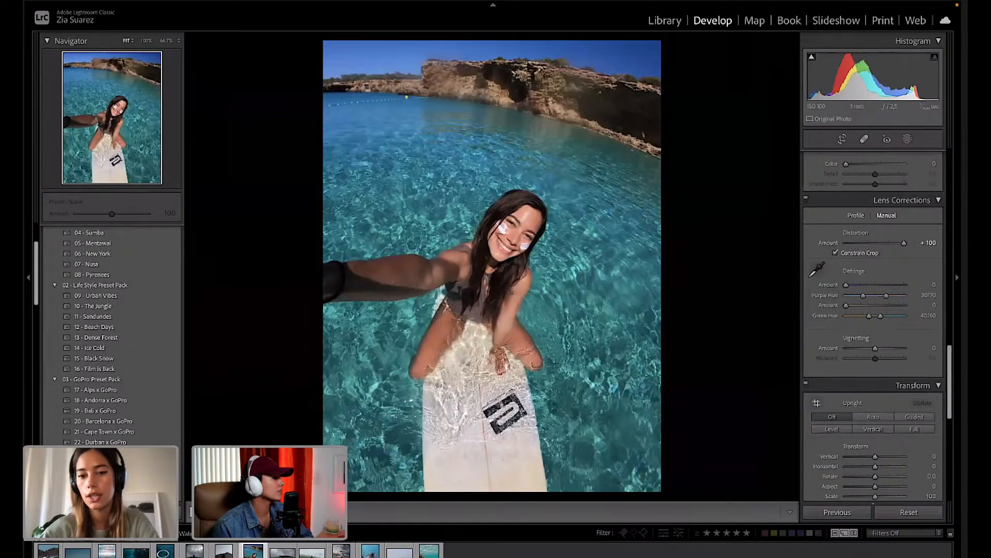
{"action": "left_click", "coordinate": [364, 511]}
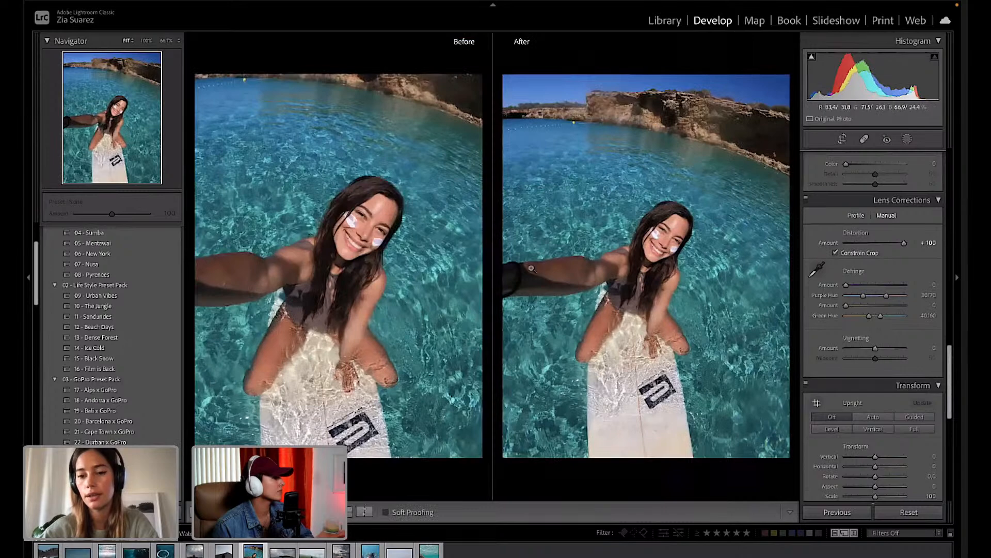
{"action": "left_click", "coordinate": [198, 512]}
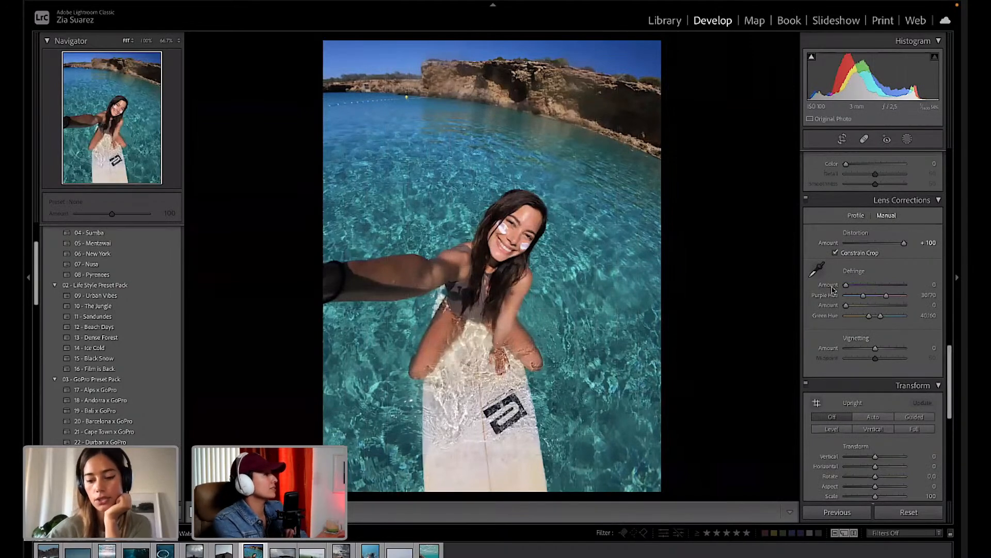
{"action": "key", "text": "backslash"}
{"action": "key", "text": "backslash"}
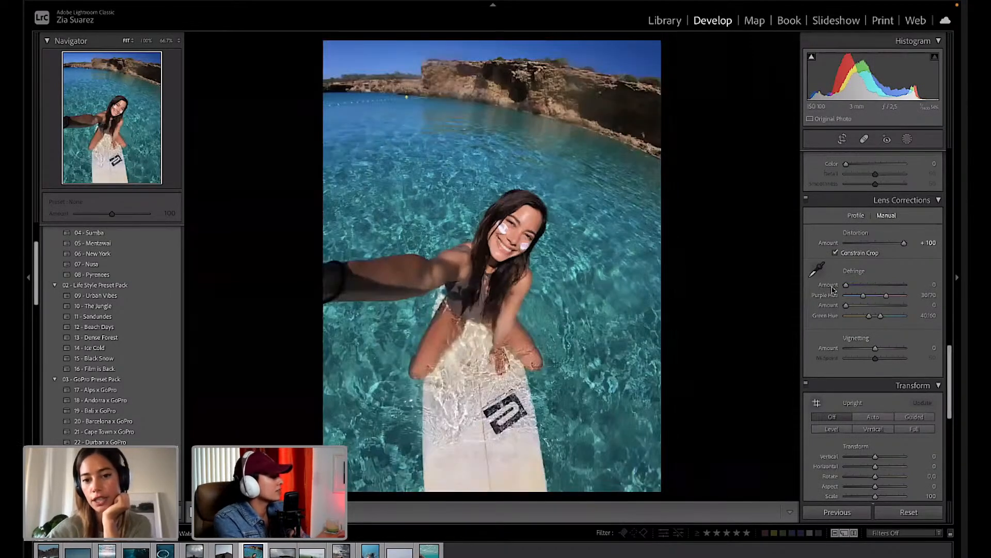
{"action": "key", "text": "backslash"}
{"action": "key", "text": "backslash"}
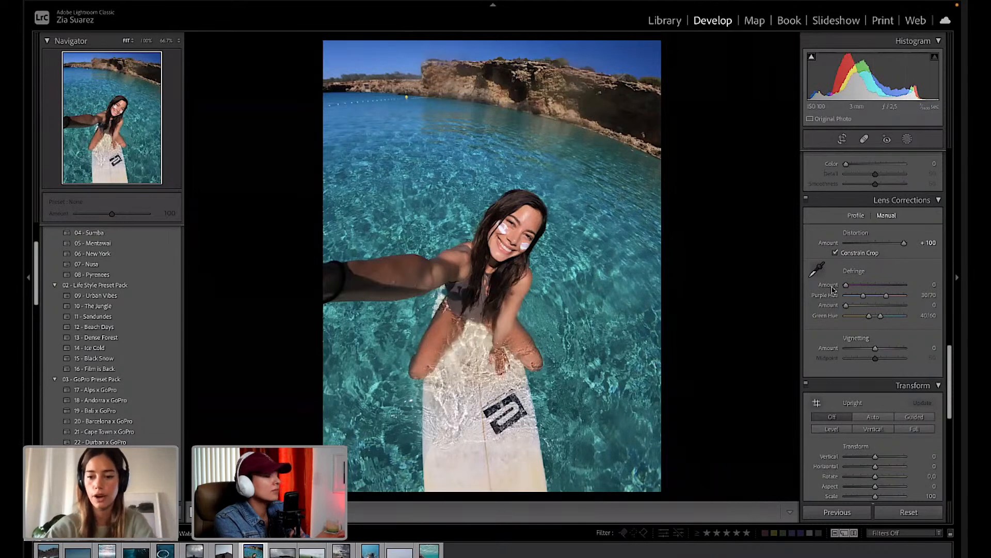
{"action": "scroll", "coordinate": [837, 335], "scroll_direction": "down", "scroll_amount": 2}
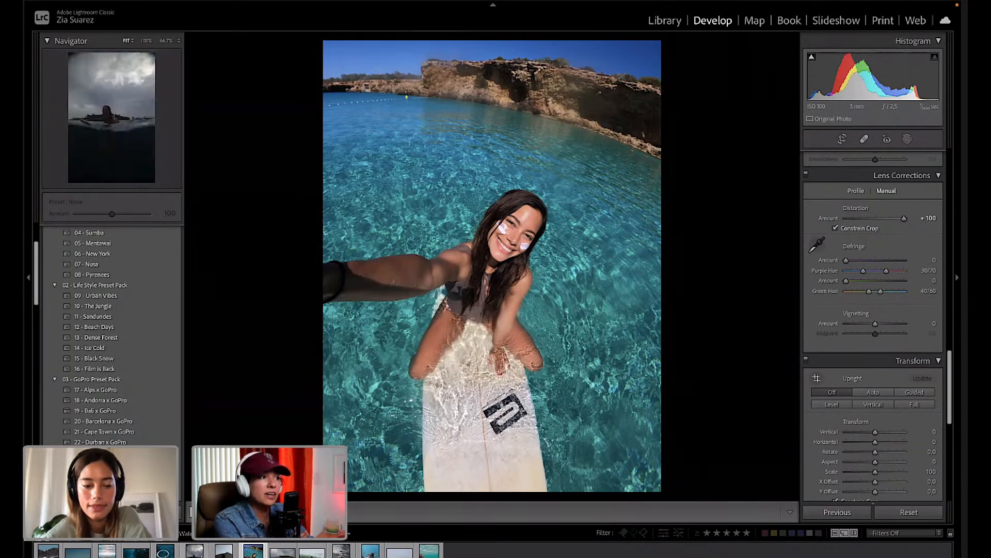
Open the cloudy surfer photo and raise its Exposure to +1.80.
{"action": "left_click", "coordinate": [195, 552]}
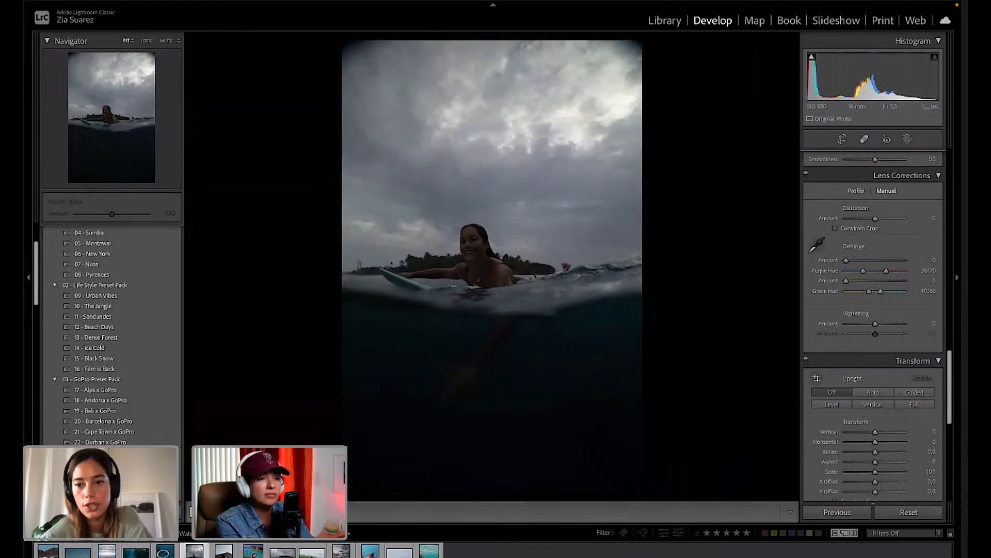
{"action": "scroll", "coordinate": [869, 248], "scroll_direction": "up", "scroll_amount": 10}
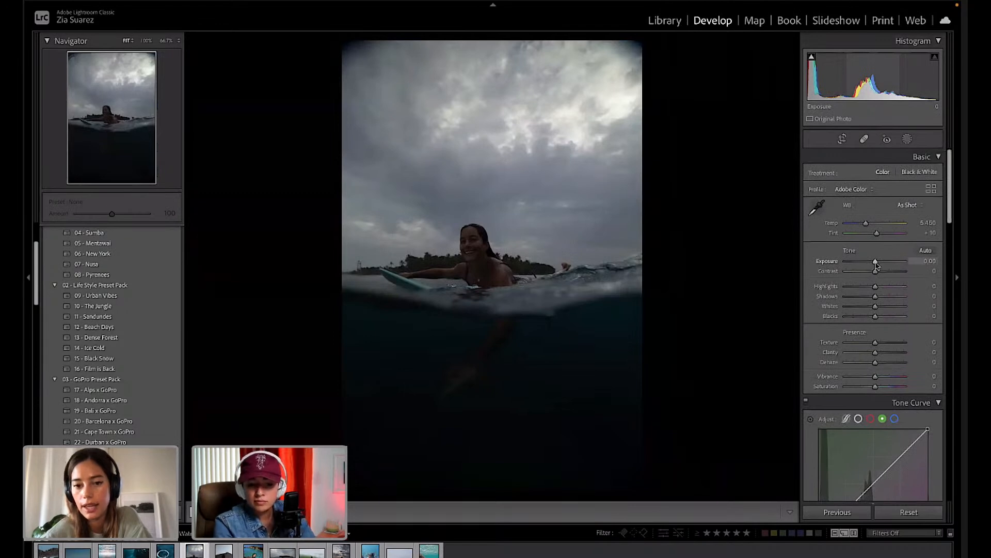
{"action": "left_click_drag", "start_coordinate": [876, 265], "coordinate": [878, 265]}
{"action": "left_click_drag", "start_coordinate": [879, 264], "coordinate": [886, 264]}
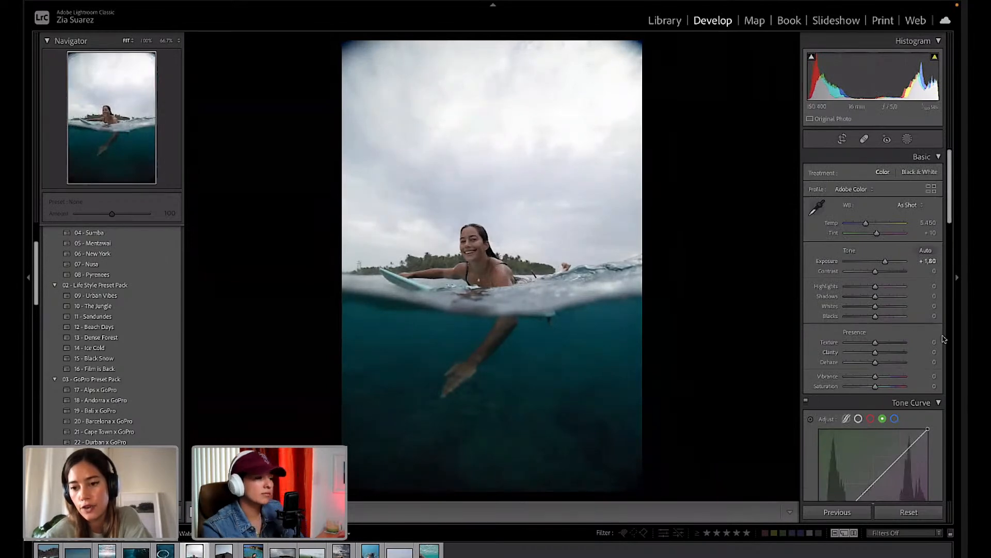
Turn on Remove Chromatic Aberration and Enable Profile Corrections, comparing before keeping profile correction on.
{"action": "scroll", "coordinate": [850, 432], "scroll_direction": "down", "scroll_amount": 10}
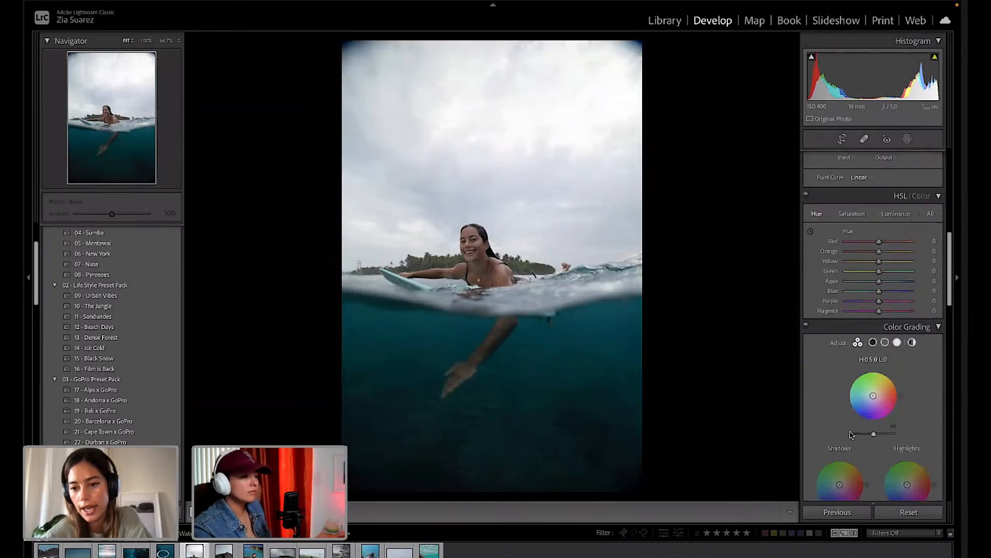
{"action": "scroll", "coordinate": [851, 434], "scroll_direction": "down", "scroll_amount": 15}
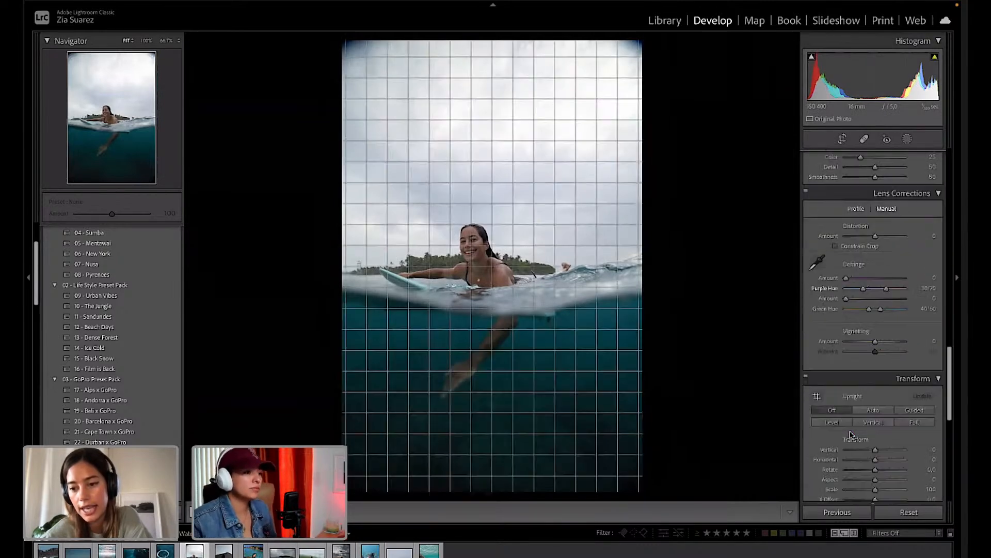
{"action": "scroll", "coordinate": [851, 434], "scroll_direction": "down", "scroll_amount": 5}
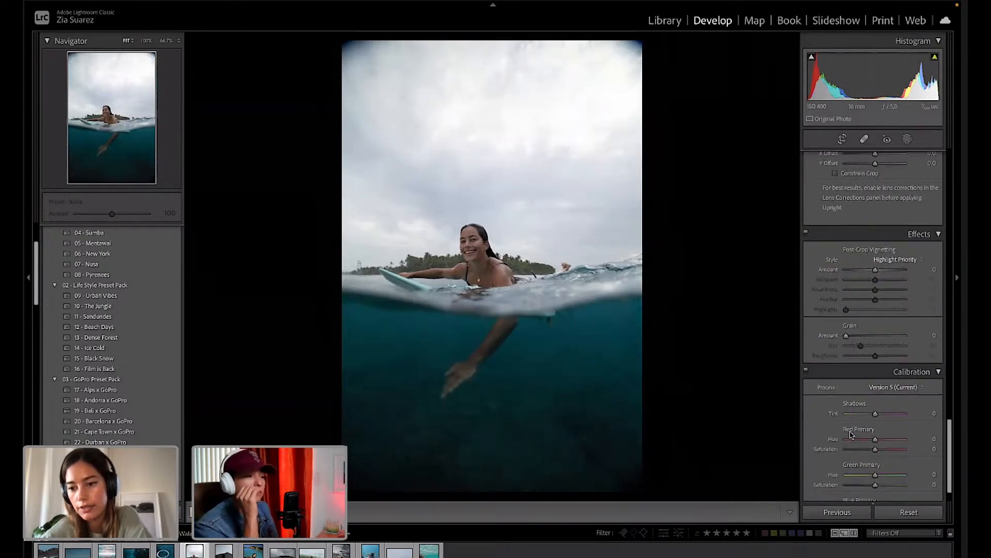
{"action": "scroll", "coordinate": [851, 434], "scroll_direction": "up", "scroll_amount": 5}
{"action": "scroll", "coordinate": [851, 434], "scroll_direction": "down", "scroll_amount": 6}
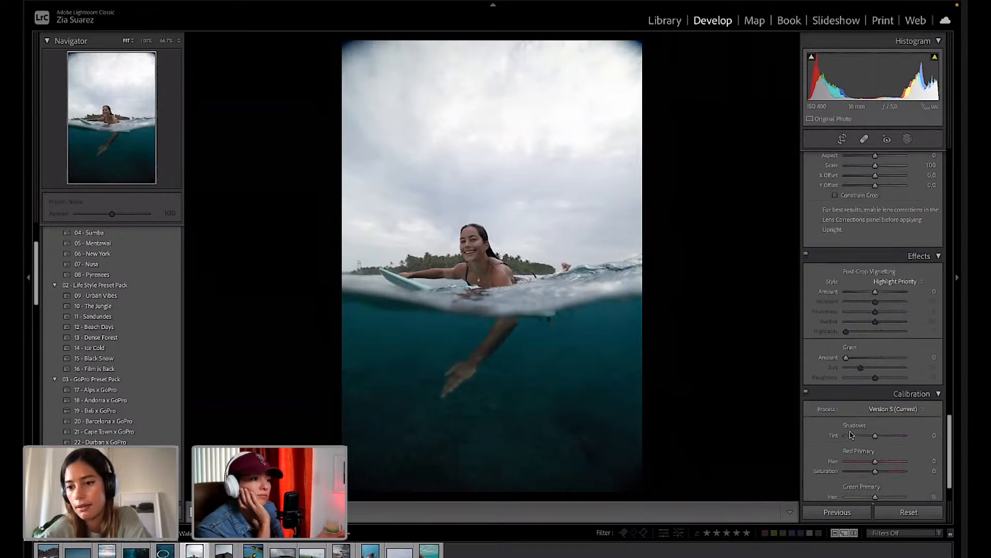
{"action": "scroll", "coordinate": [851, 434], "scroll_direction": "up", "scroll_amount": 8}
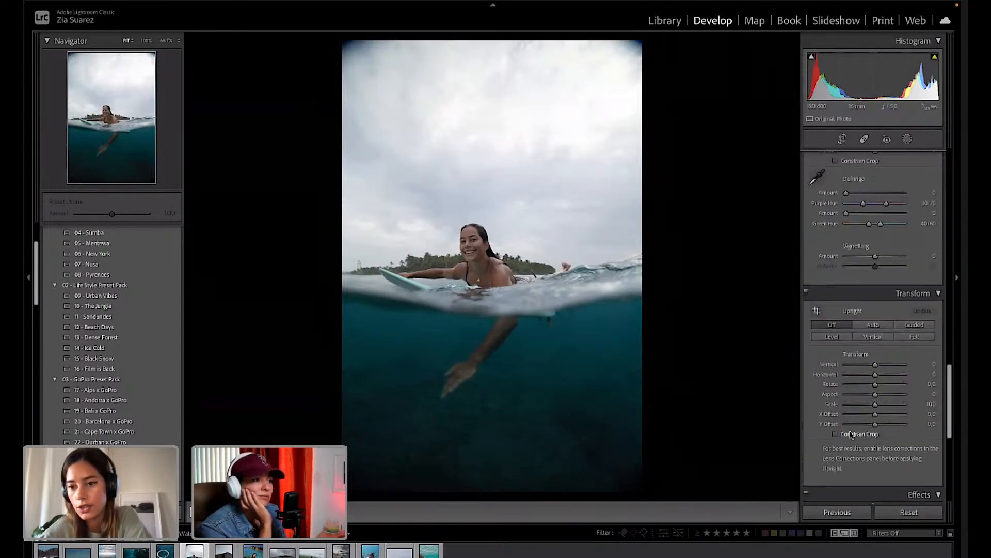
{"action": "scroll", "coordinate": [851, 435], "scroll_direction": "up", "scroll_amount": 1}
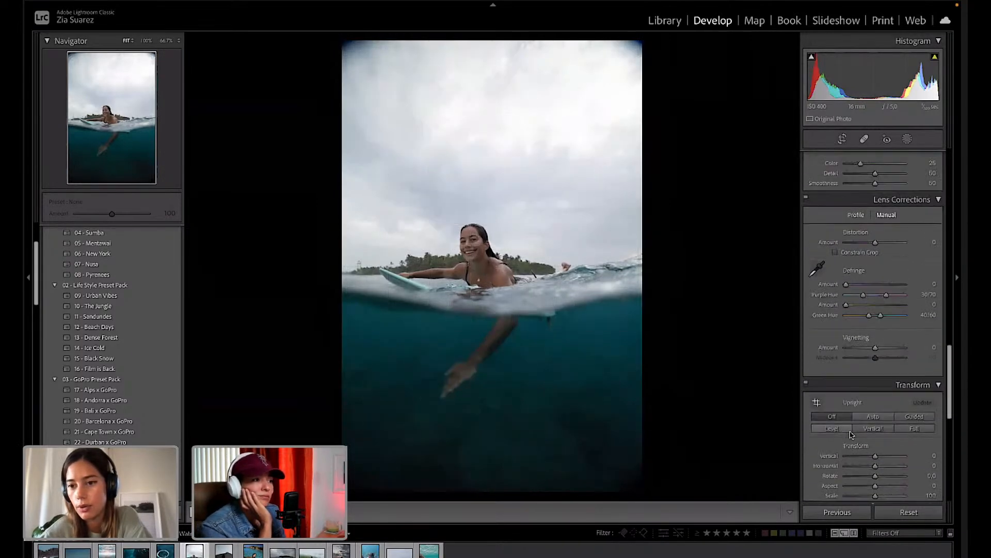
{"action": "left_click", "coordinate": [857, 214]}
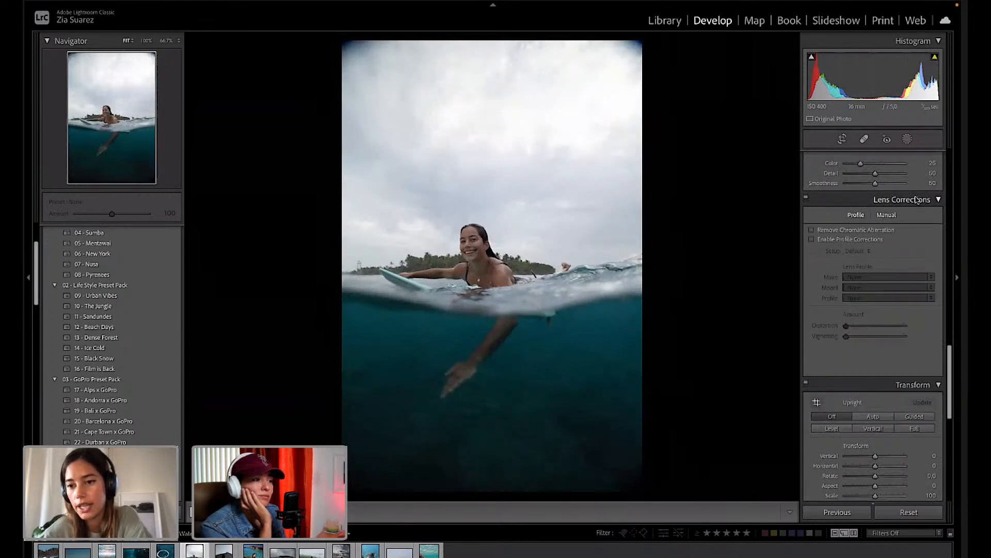
{"action": "left_click", "coordinate": [812, 230]}
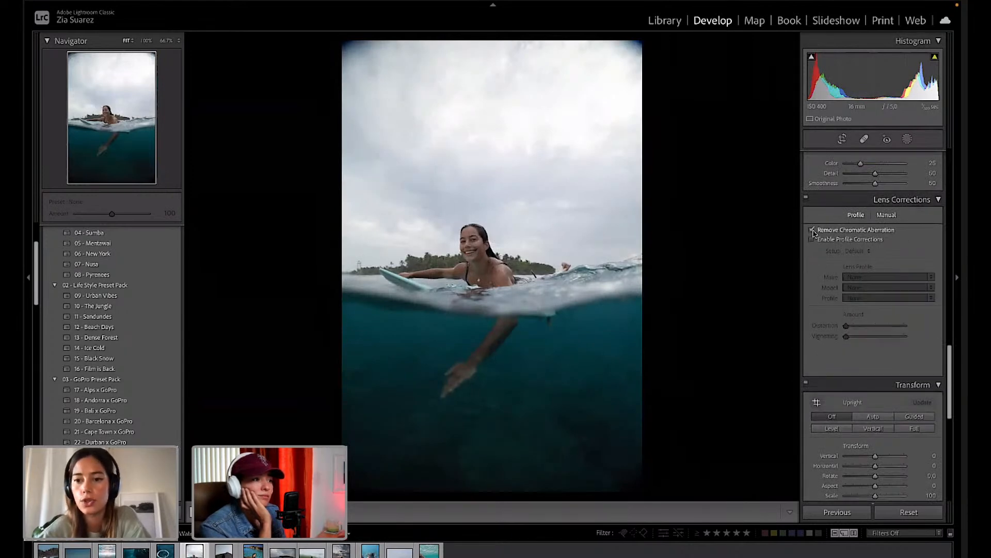
{"action": "left_click", "coordinate": [812, 240]}
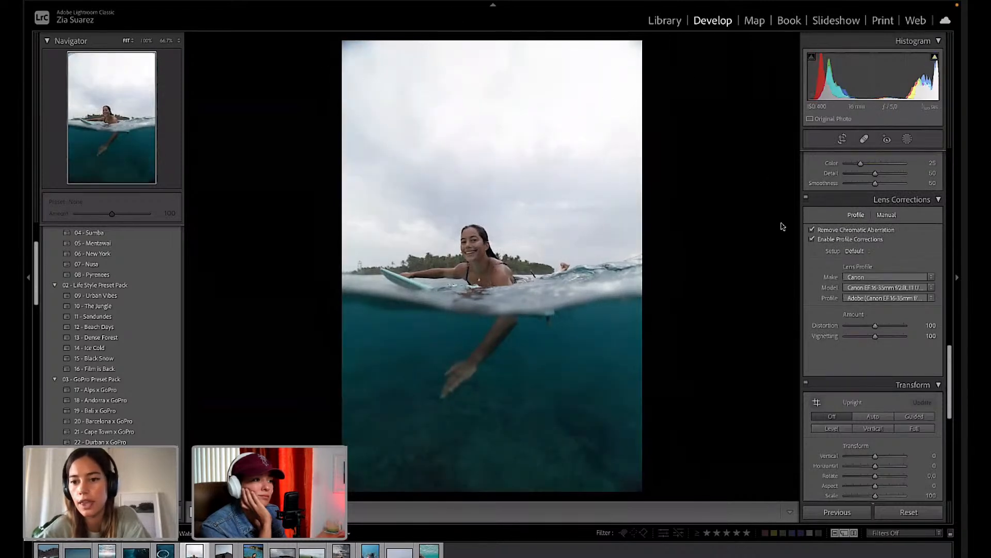
{"action": "left_click", "coordinate": [813, 240]}
{"action": "left_click", "coordinate": [812, 240]}
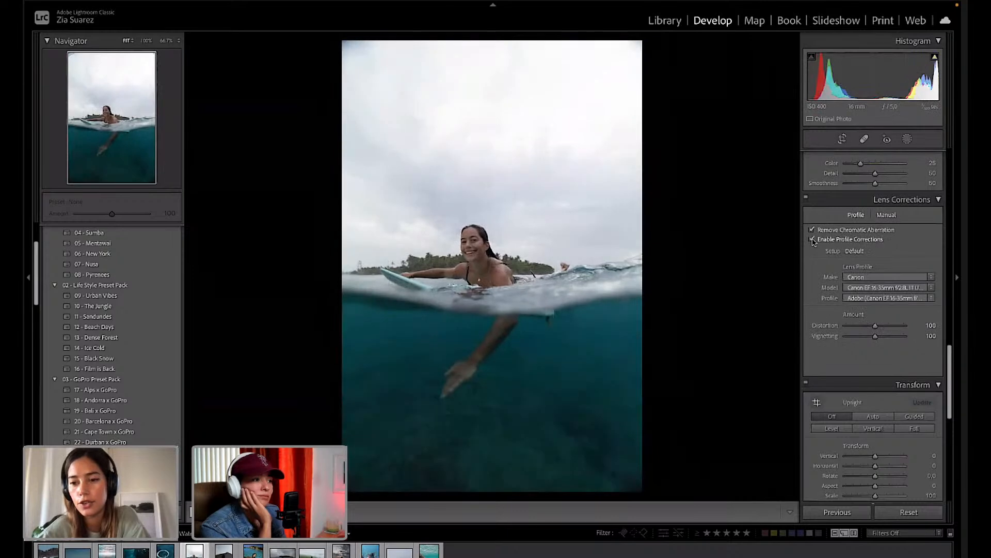
{"action": "left_click", "coordinate": [812, 240]}
{"action": "left_click", "coordinate": [813, 240]}
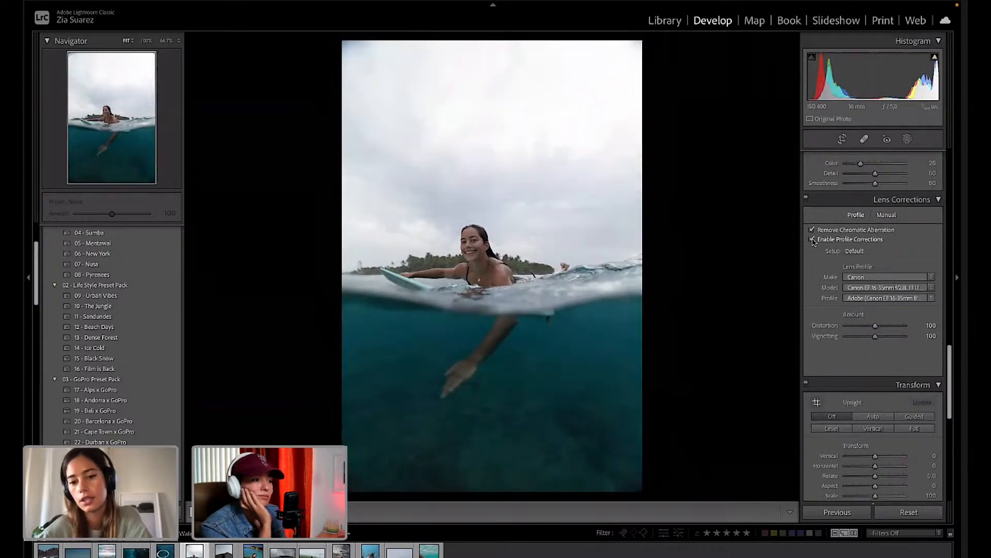
{"action": "left_click", "coordinate": [813, 240]}
{"action": "left_click", "coordinate": [812, 240]}
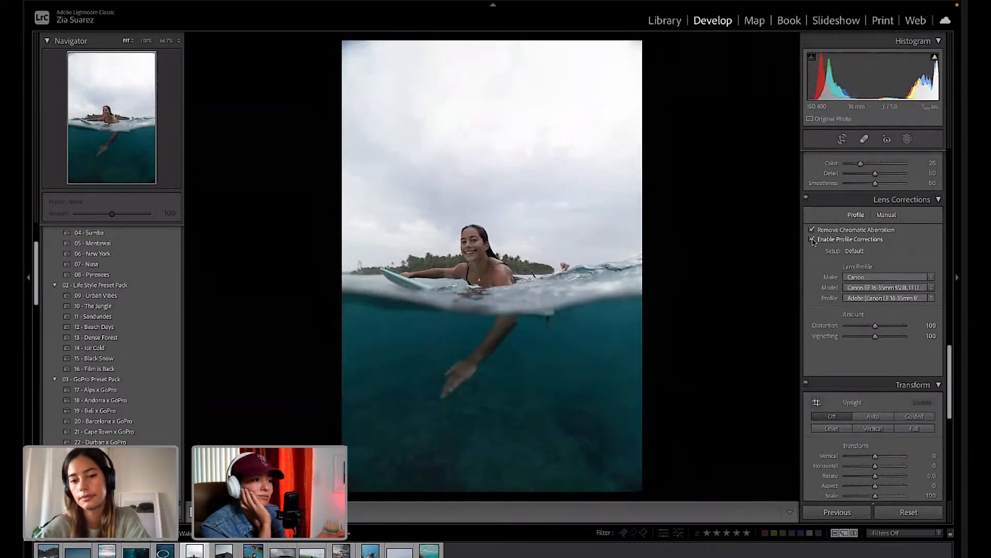
{"action": "scroll", "coordinate": [883, 275], "scroll_direction": "up", "scroll_amount": 15}
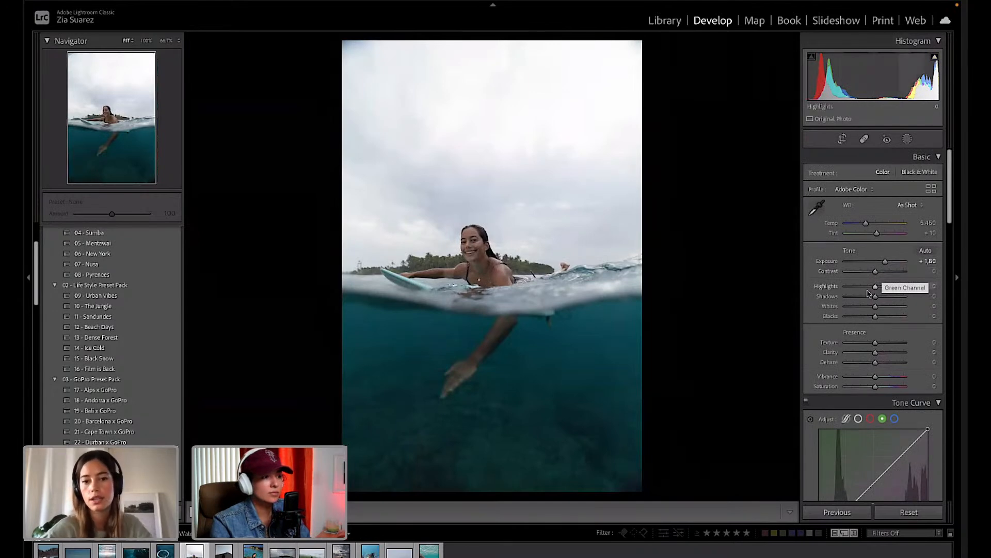
Lower Highlights to -72 and raise Contrast to +11 in the Basic panel.
{"action": "mouse_move", "coordinate": [875, 286]}
{"action": "left_mouse_down"}
{"action": "mouse_move", "coordinate": [844, 287]}
{"action": "mouse_move", "coordinate": [880, 274]}
{"action": "left_mouse_up"}
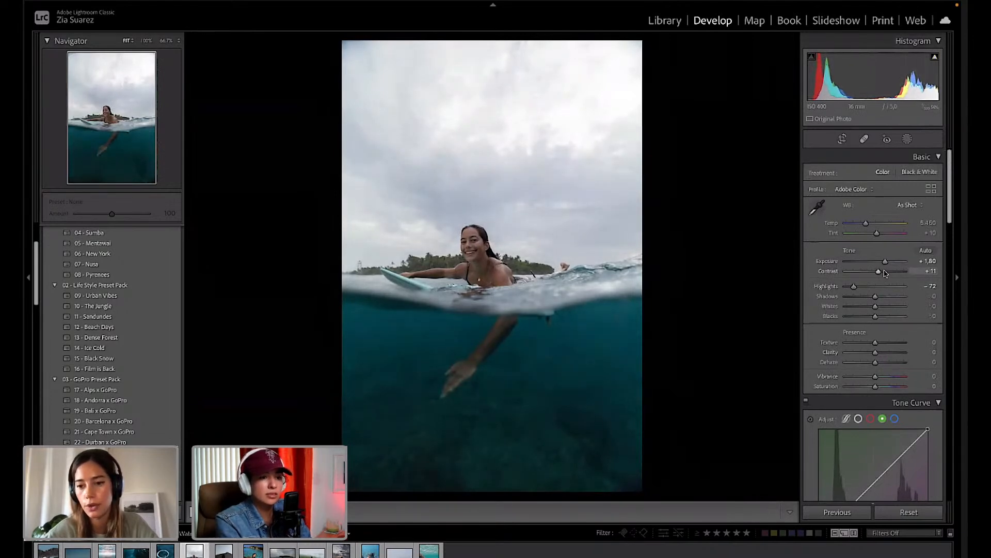
{"action": "left_click_drag", "start_coordinate": [875, 306], "coordinate": [877, 308]}
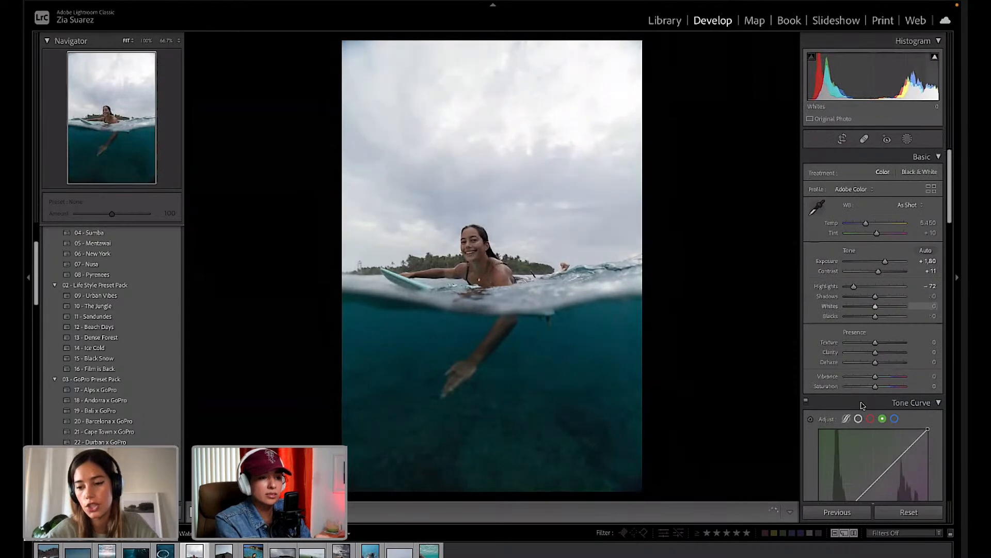
{"action": "scroll", "coordinate": [863, 406], "scroll_direction": "down", "scroll_amount": 5}
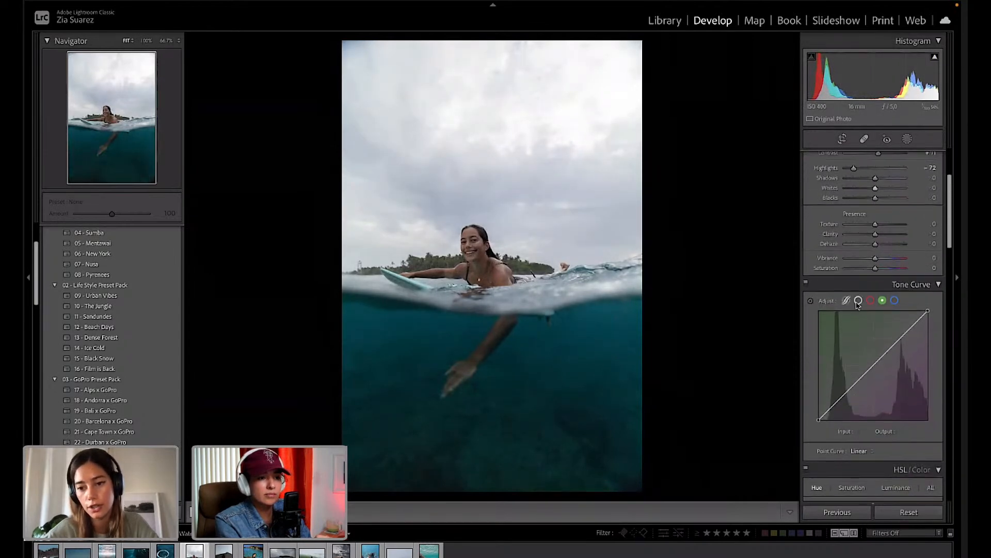
On the RGB point curve, add three points, lifting the highlight and lowering the shadow point.
{"action": "left_click", "coordinate": [858, 300]}
{"action": "scroll", "coordinate": [858, 331], "scroll_direction": "down", "scroll_amount": 2}
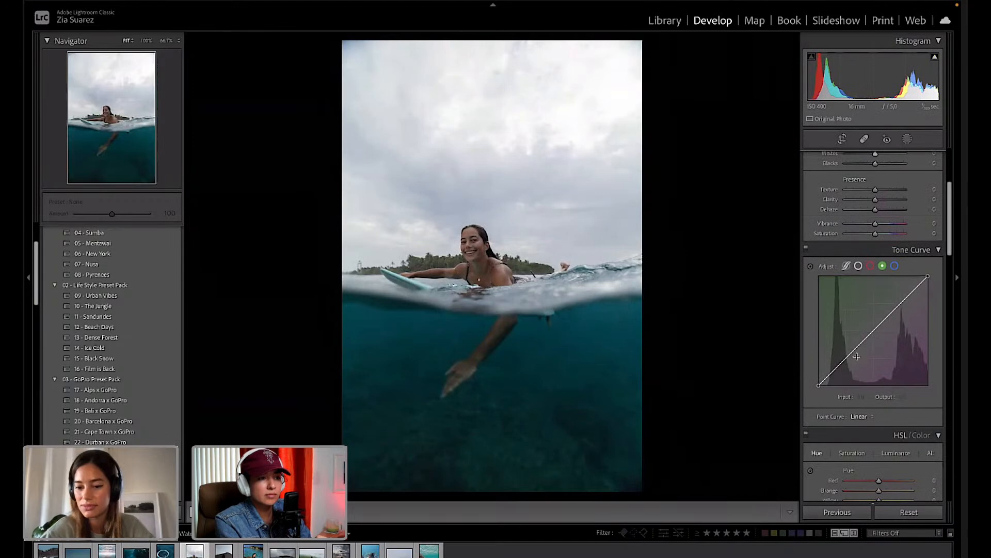
{"action": "scroll", "coordinate": [857, 357], "scroll_direction": "down", "scroll_amount": 3}
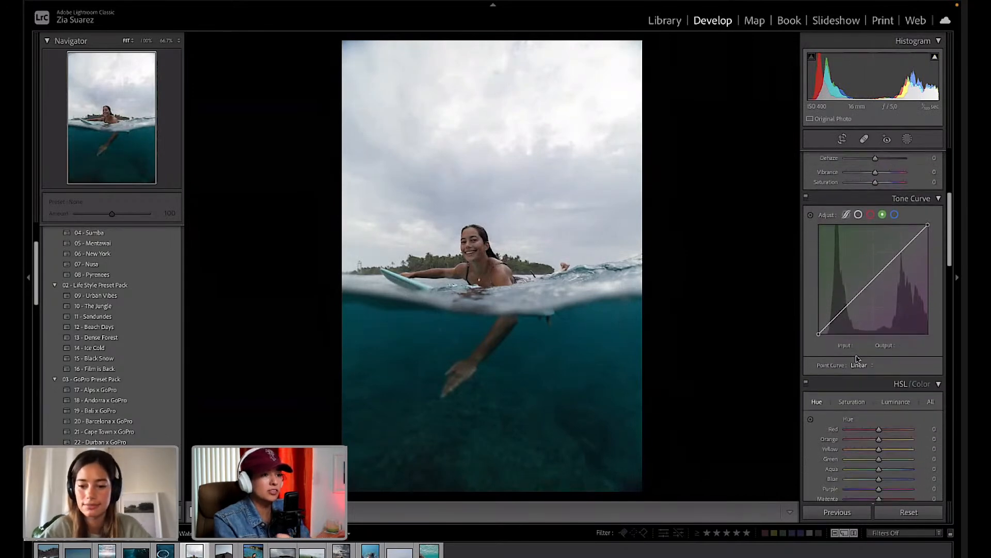
{"action": "scroll", "coordinate": [856, 356], "scroll_direction": "down", "scroll_amount": 1}
{"action": "scroll", "coordinate": [856, 360], "scroll_direction": "down", "scroll_amount": 1}
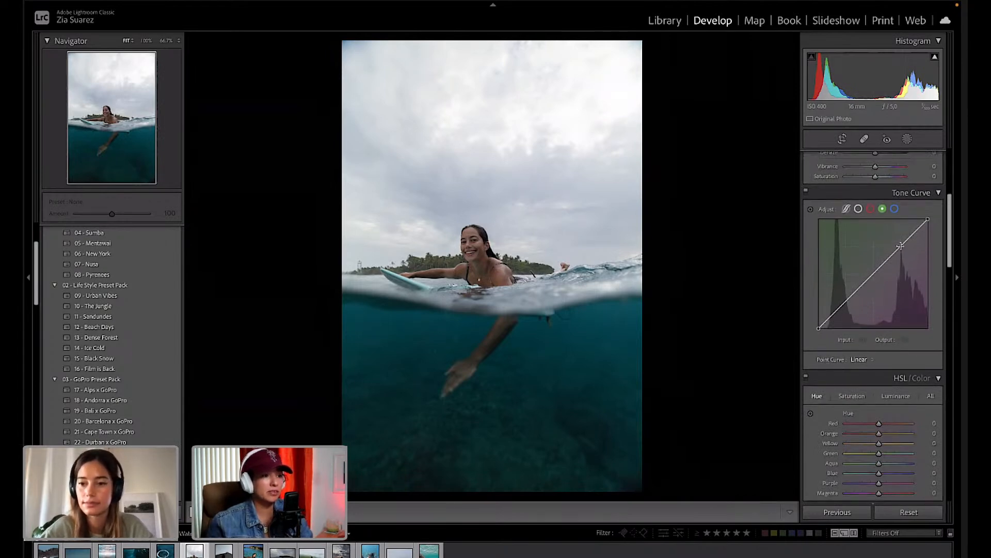
{"action": "left_click", "coordinate": [858, 209]}
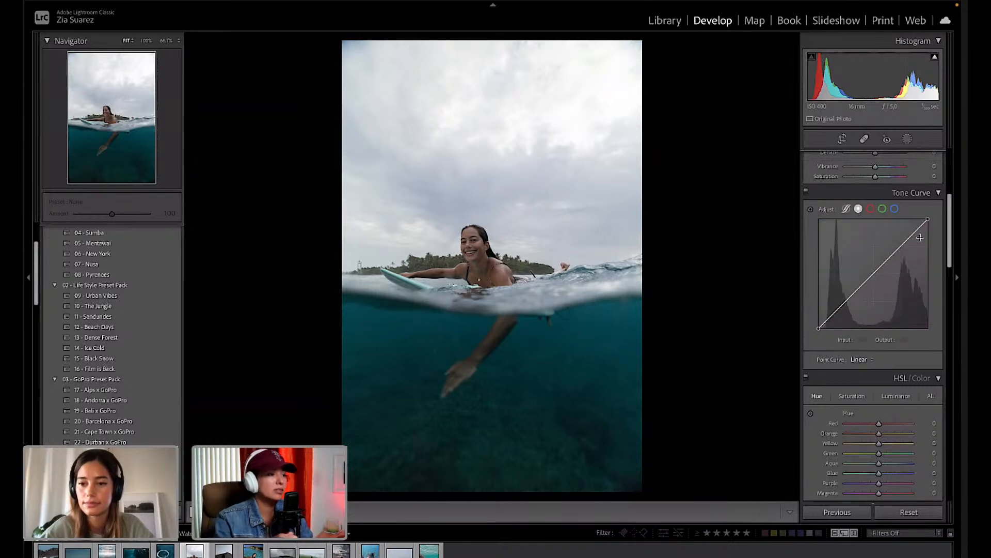
{"action": "left_click", "coordinate": [901, 245]}
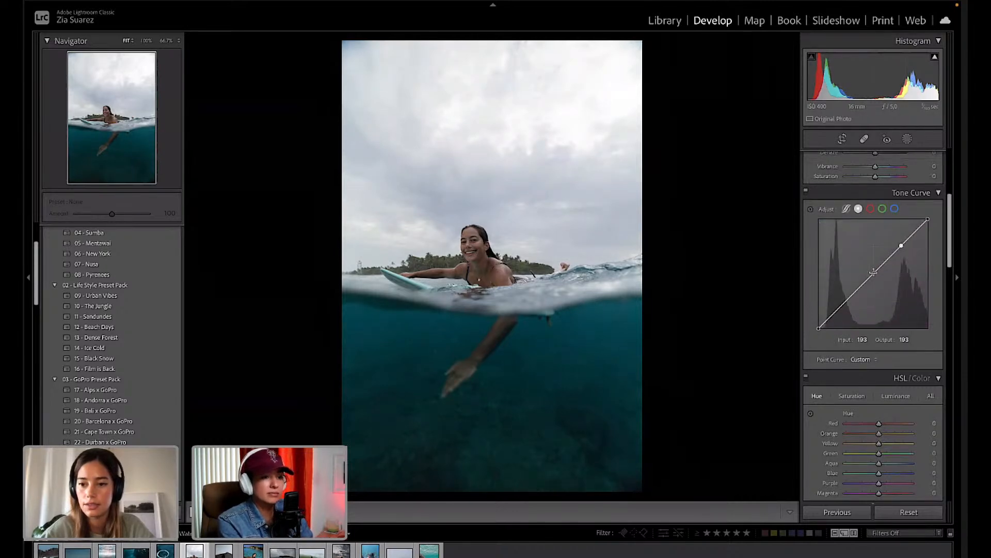
{"action": "left_click", "coordinate": [875, 272]}
{"action": "left_click", "coordinate": [843, 304]}
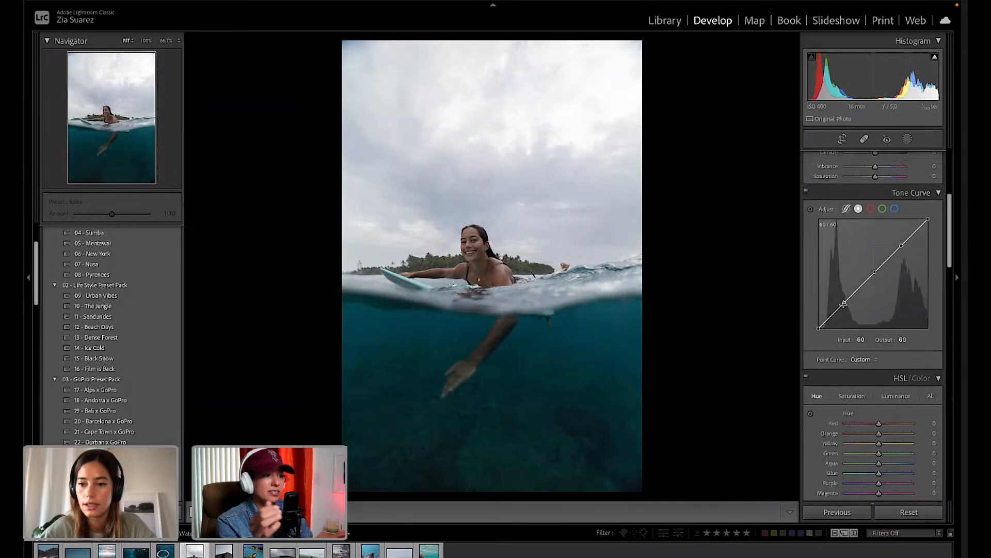
{"action": "left_click_drag", "start_coordinate": [902, 245], "coordinate": [900, 242]}
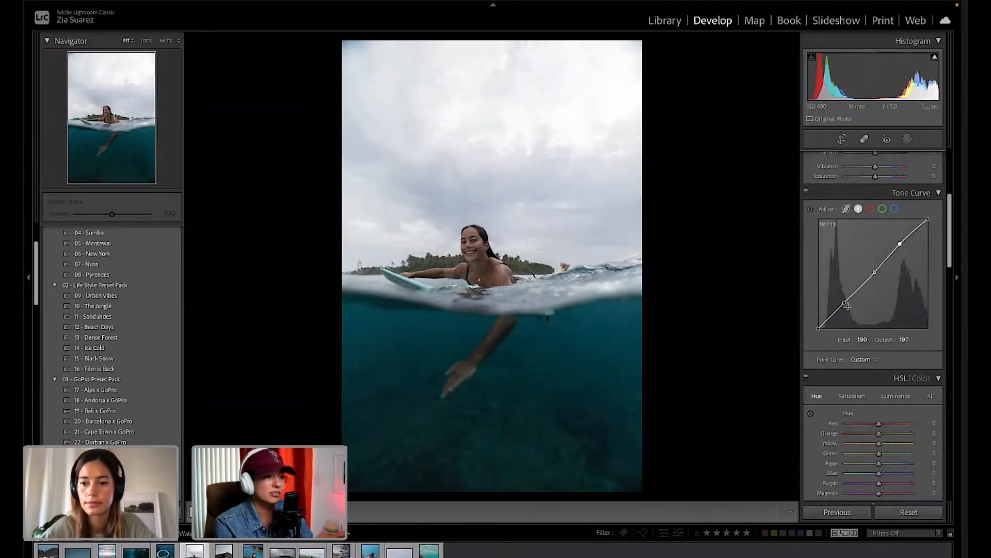
{"action": "left_click_drag", "start_coordinate": [846, 307], "coordinate": [846, 306]}
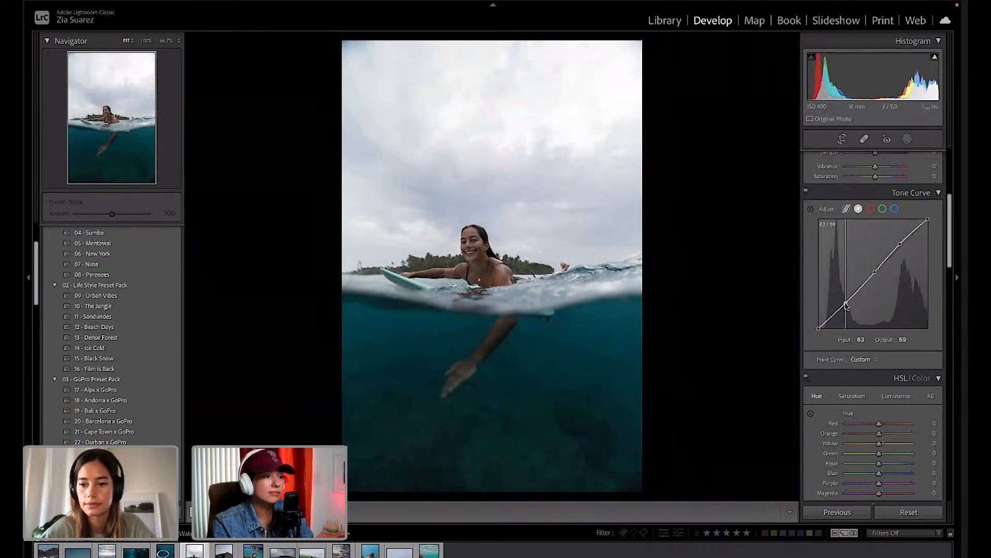
Add three points to the red curve, raising highlights slightly and setting shadows to 69/64.
{"action": "left_click", "coordinate": [871, 208]}
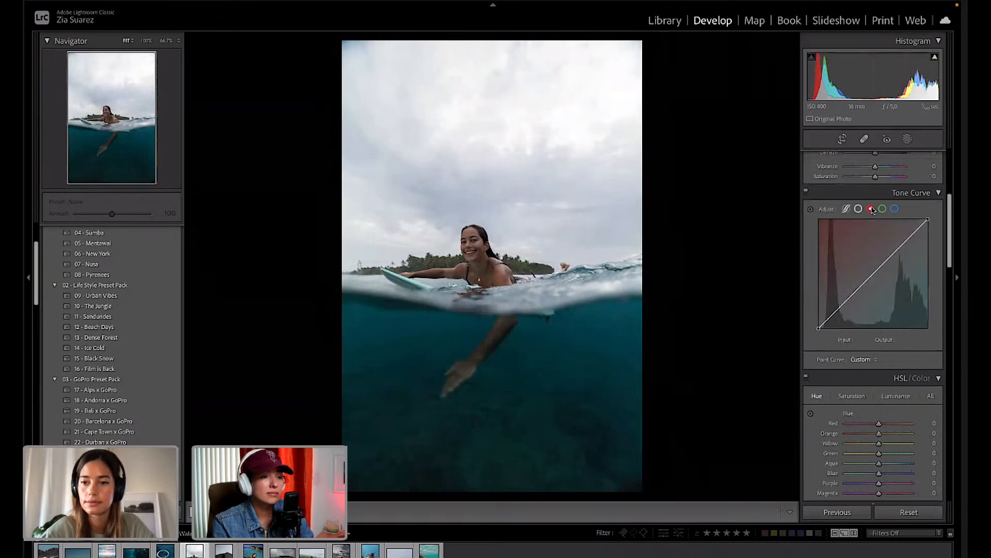
{"action": "left_click", "coordinate": [901, 247]}
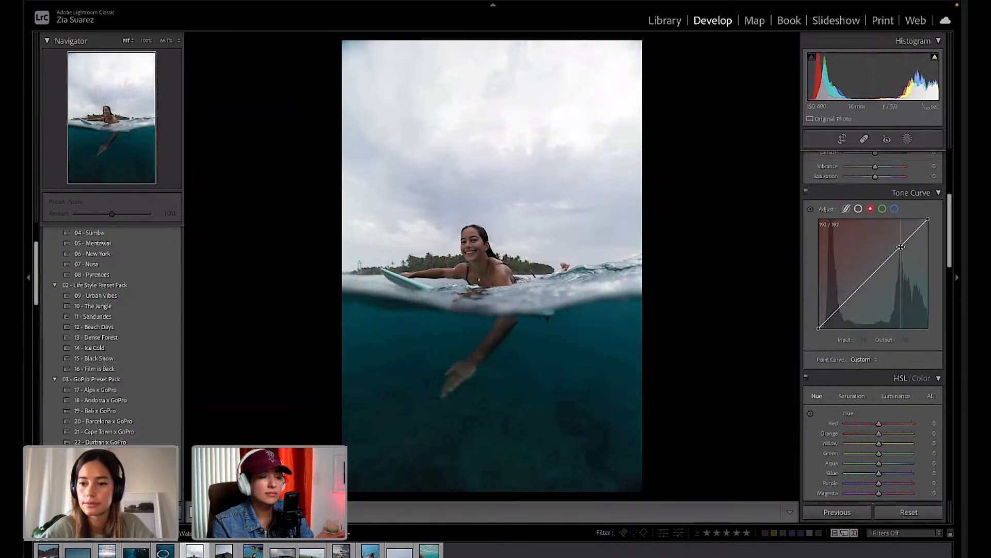
{"action": "left_click", "coordinate": [874, 274]}
{"action": "left_click", "coordinate": [845, 302]}
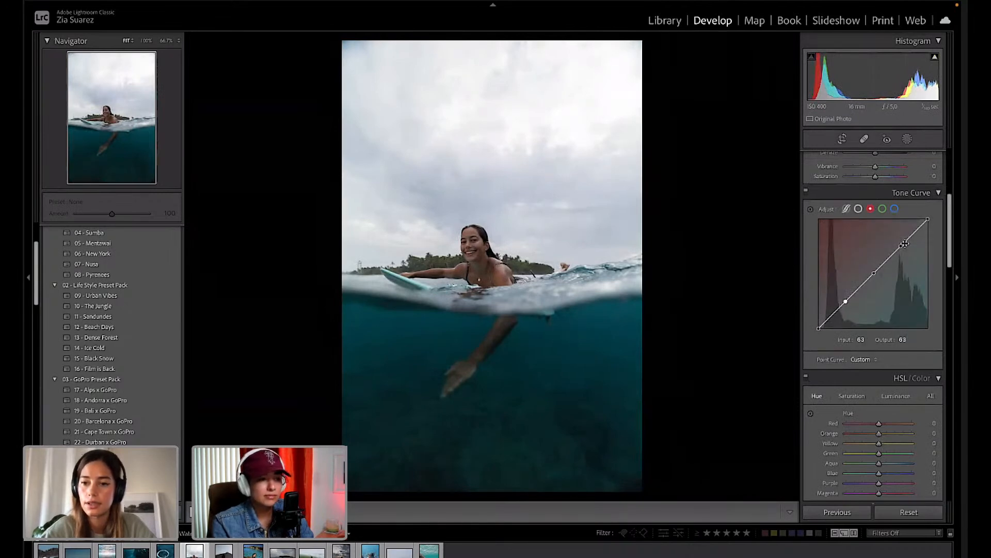
{"action": "left_click_drag", "start_coordinate": [905, 243], "coordinate": [899, 243]}
{"action": "left_click_drag", "start_coordinate": [846, 301], "coordinate": [848, 301]}
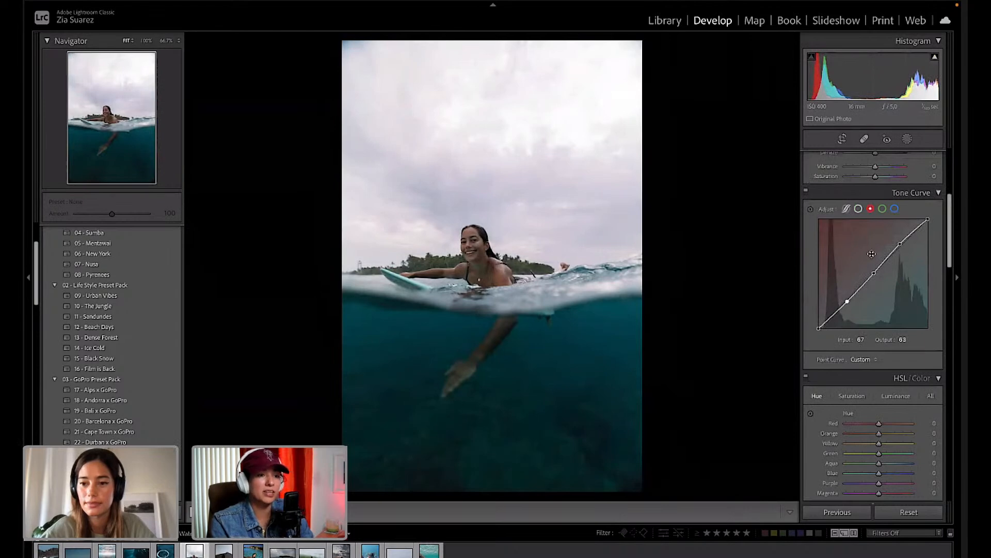
Add three points to the green curve and pull the lower point slightly down.
{"action": "left_click", "coordinate": [883, 209]}
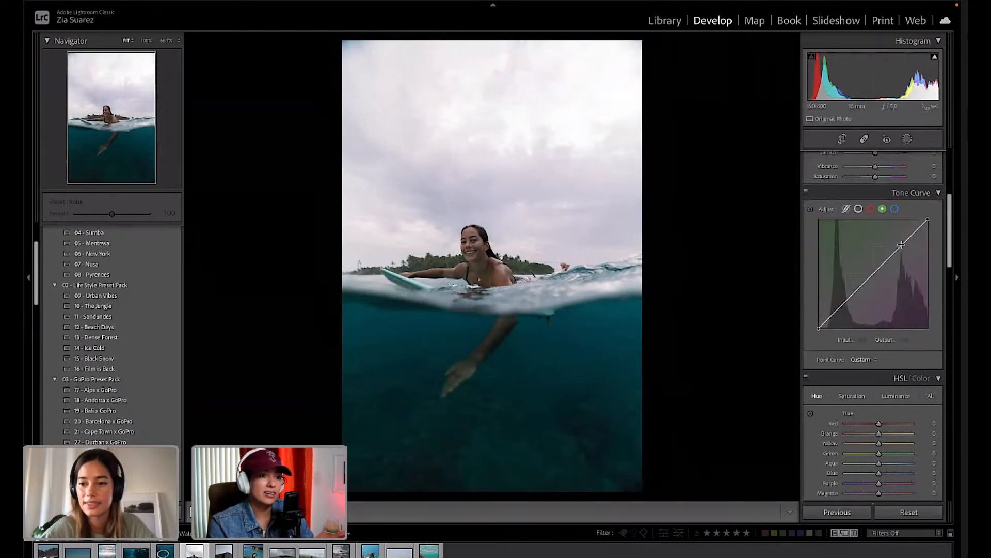
{"action": "left_click", "coordinate": [901, 245]}
{"action": "left_click", "coordinate": [875, 273]}
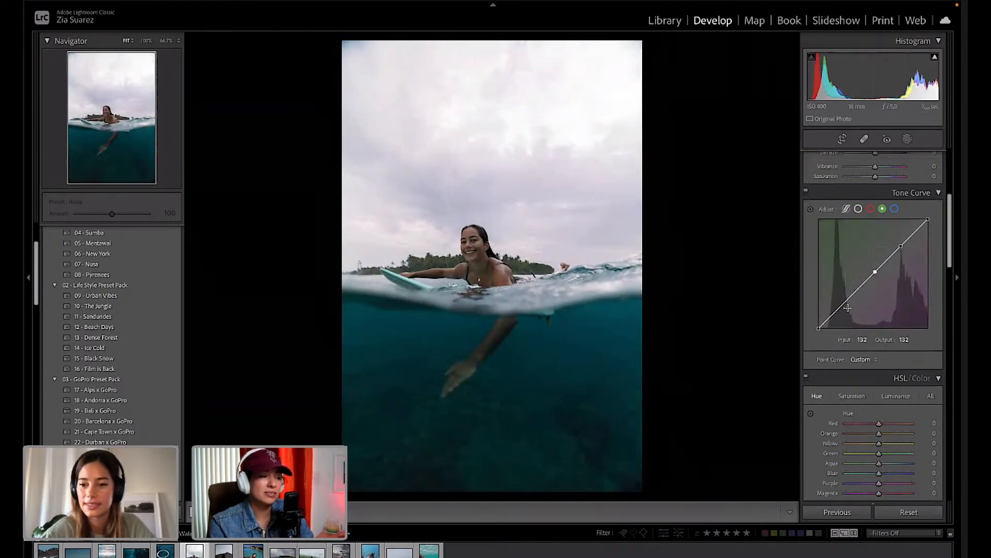
{"action": "left_click", "coordinate": [846, 302]}
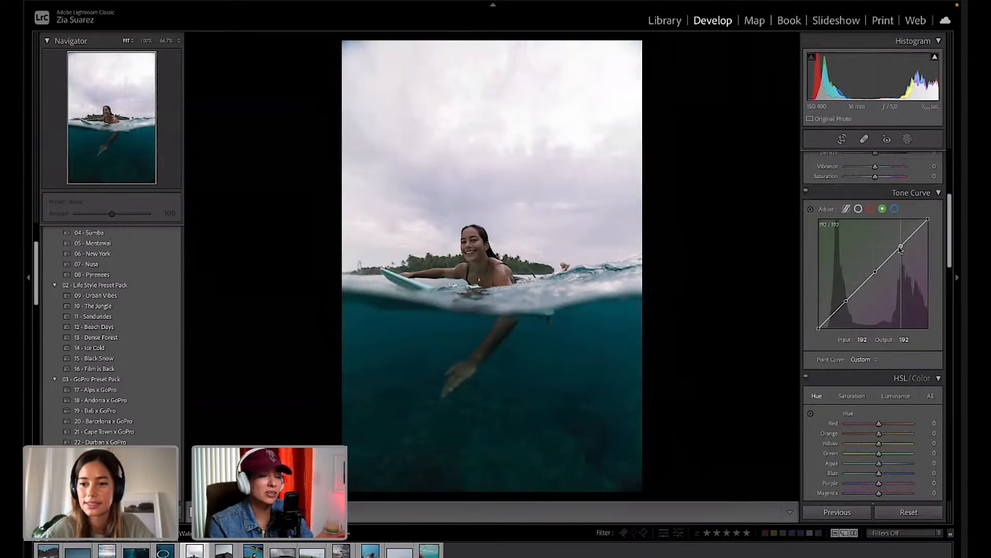
{"action": "left_click_drag", "start_coordinate": [901, 246], "coordinate": [900, 246]}
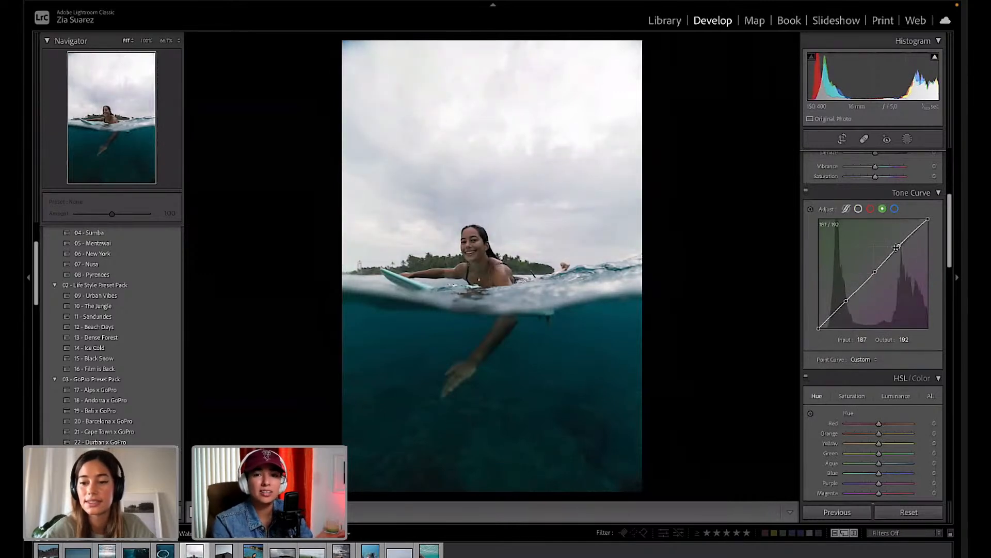
{"action": "left_click_drag", "start_coordinate": [846, 301], "coordinate": [848, 303]}
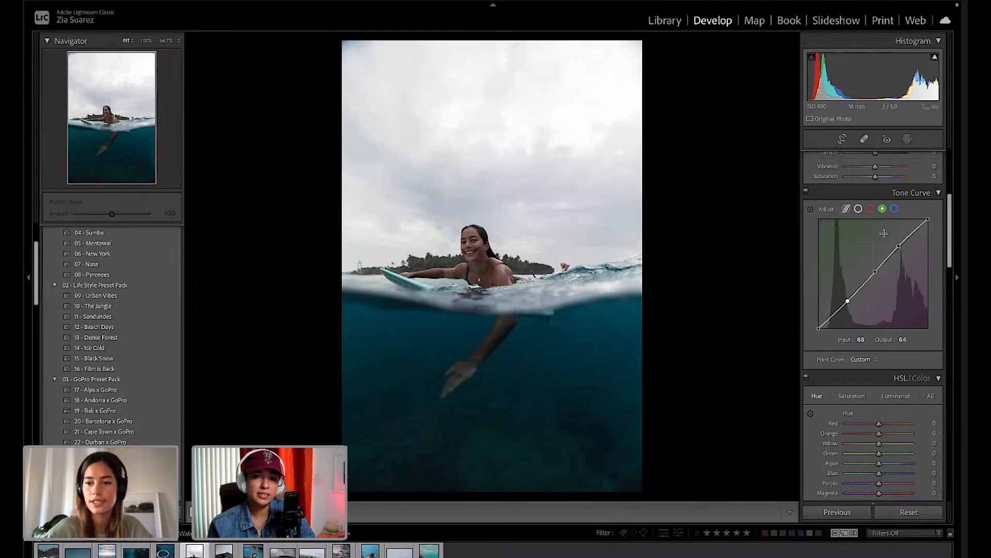
Add upper, middle and lower points to the Blue channel curve, then nudge the upper and lower points.
{"action": "left_click", "coordinate": [895, 209]}
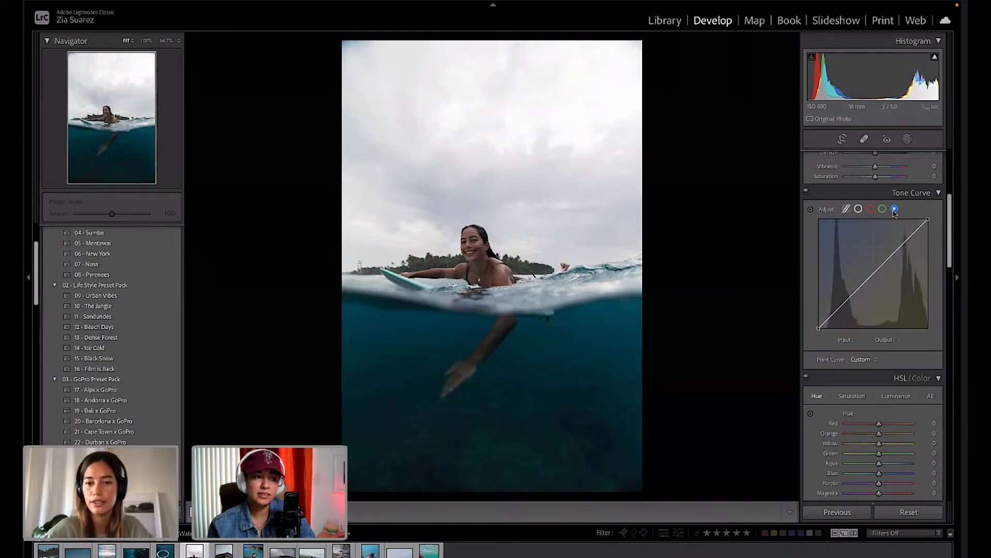
{"action": "left_click", "coordinate": [874, 273]}
{"action": "left_click", "coordinate": [900, 248]}
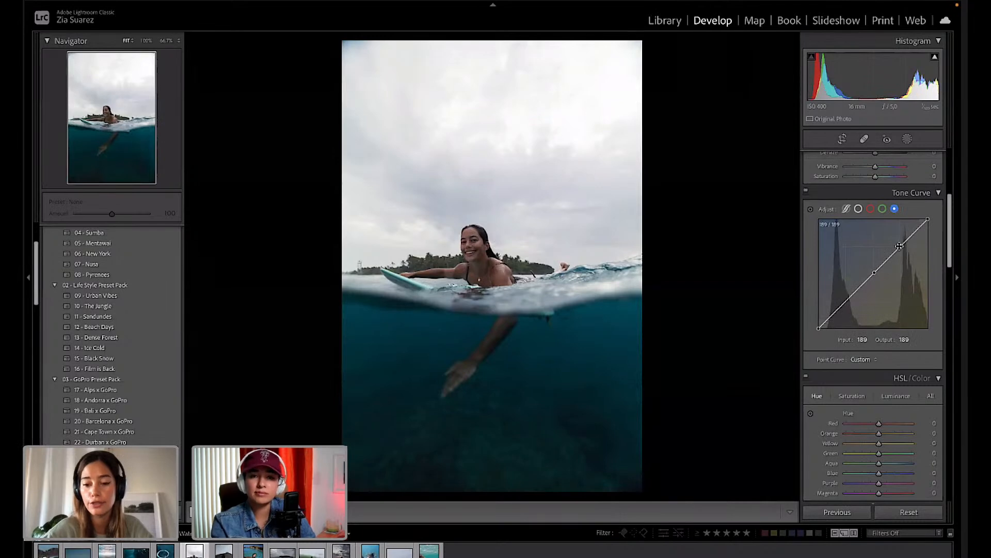
{"action": "left_click", "coordinate": [847, 300]}
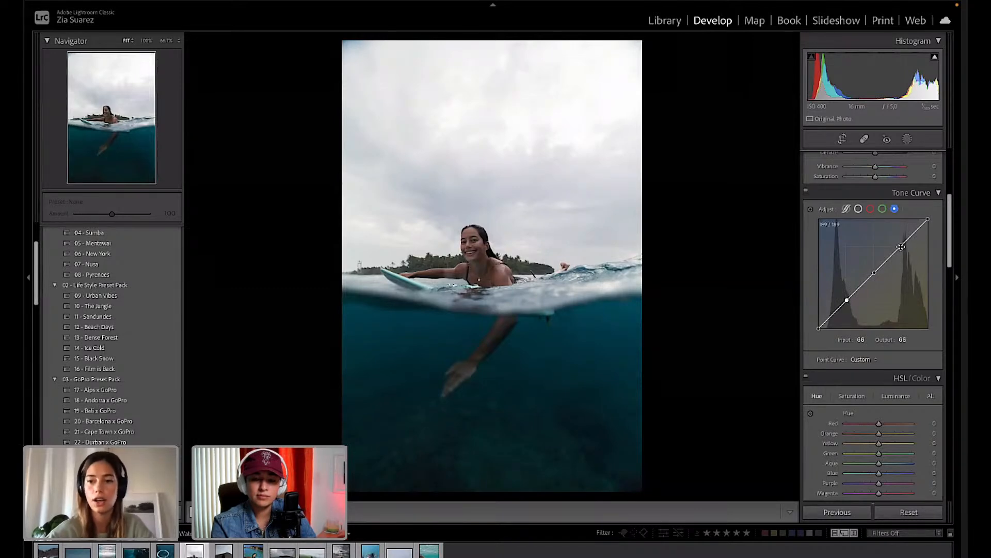
{"action": "left_click_drag", "start_coordinate": [900, 249], "coordinate": [900, 247]}
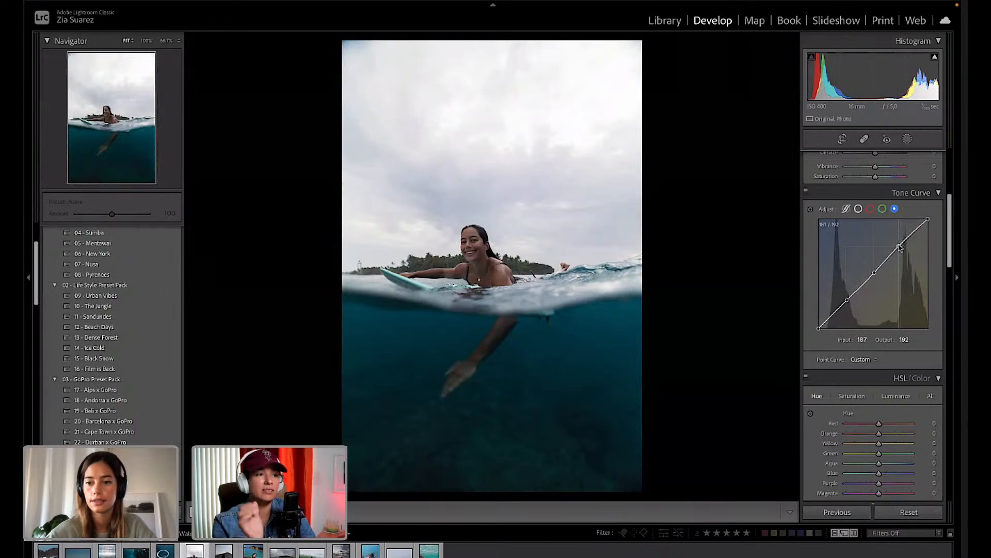
{"action": "left_click_drag", "start_coordinate": [847, 303], "coordinate": [848, 299]}
Toggle the Tone Curve panel off and on to compare the photo with and without the curve.
{"action": "left_click", "coordinate": [807, 192]}
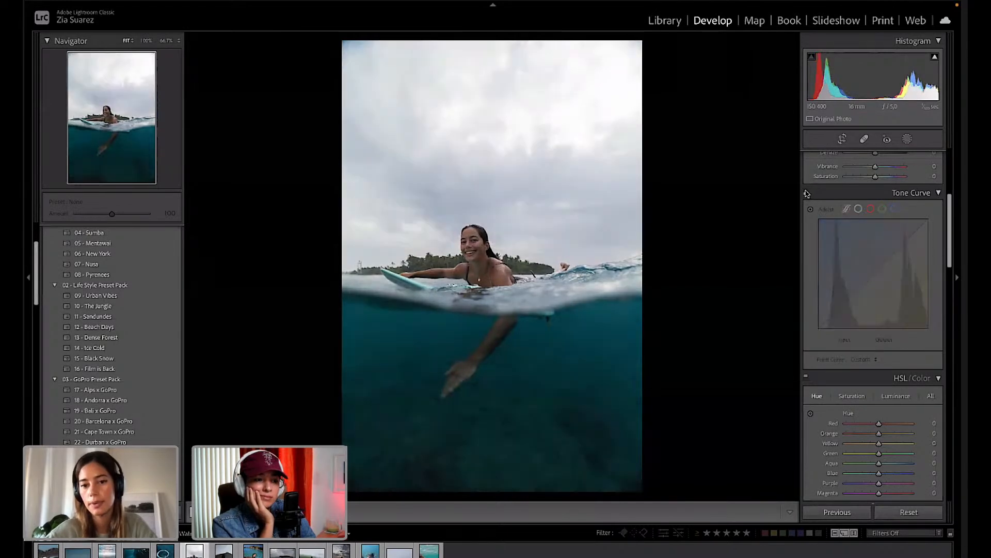
{"action": "left_click", "coordinate": [807, 192]}
{"action": "left_click", "coordinate": [806, 192]}
{"action": "left_click", "coordinate": [806, 192]}
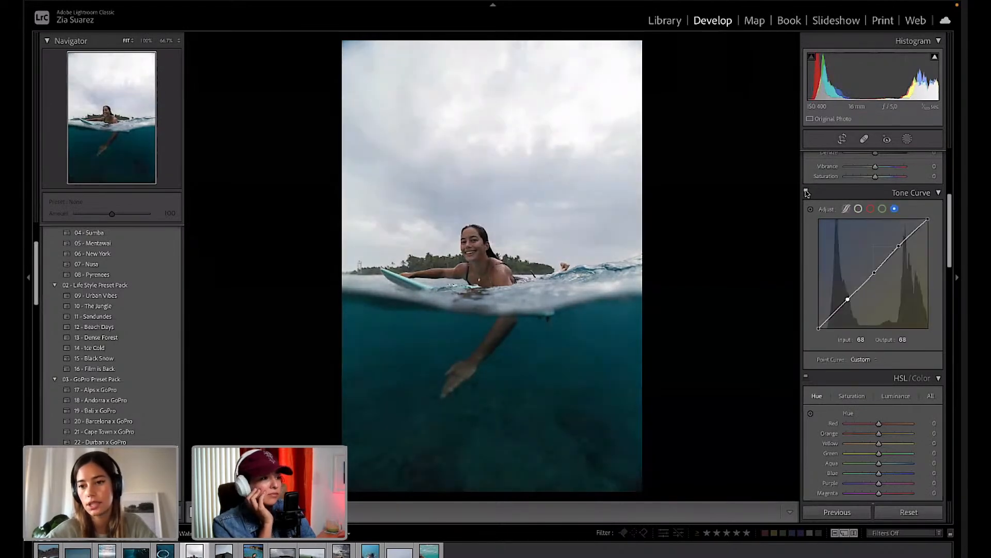
{"action": "left_click", "coordinate": [806, 192]}
{"action": "left_click", "coordinate": [806, 192]}
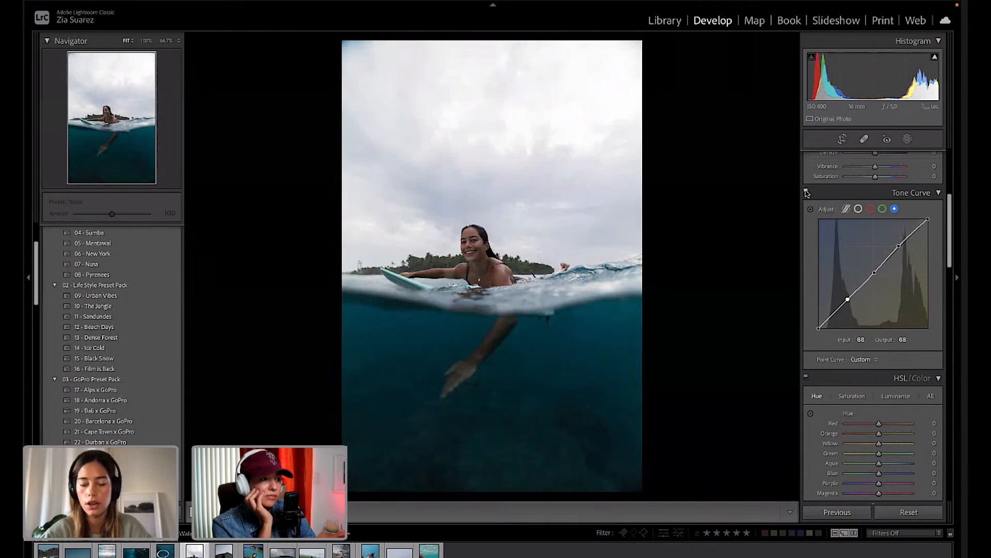
{"action": "left_click", "coordinate": [807, 192]}
{"action": "left_click", "coordinate": [807, 192]}
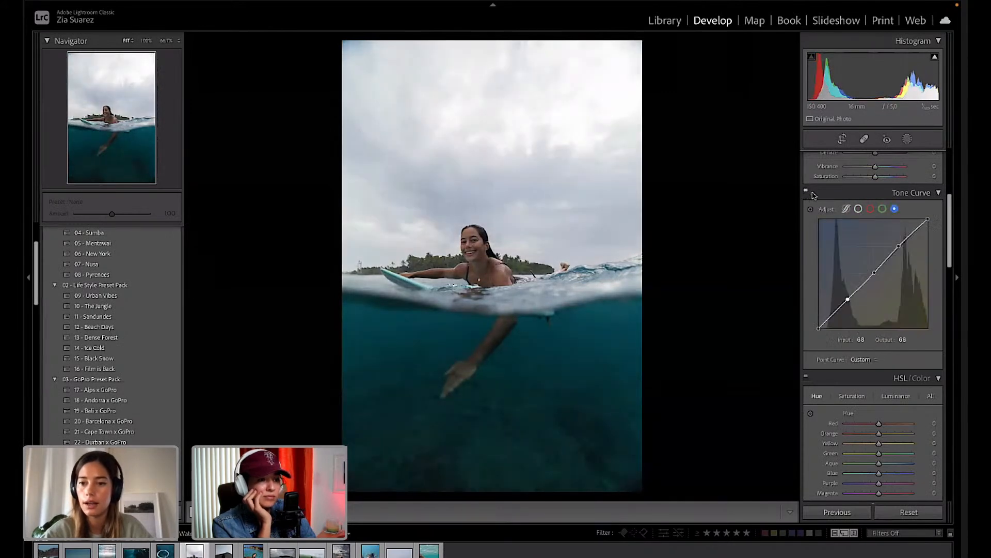
Pull the Red curve's lower point slightly down, then refine the Blue curve and add a low point.
{"action": "left_click", "coordinate": [883, 209]}
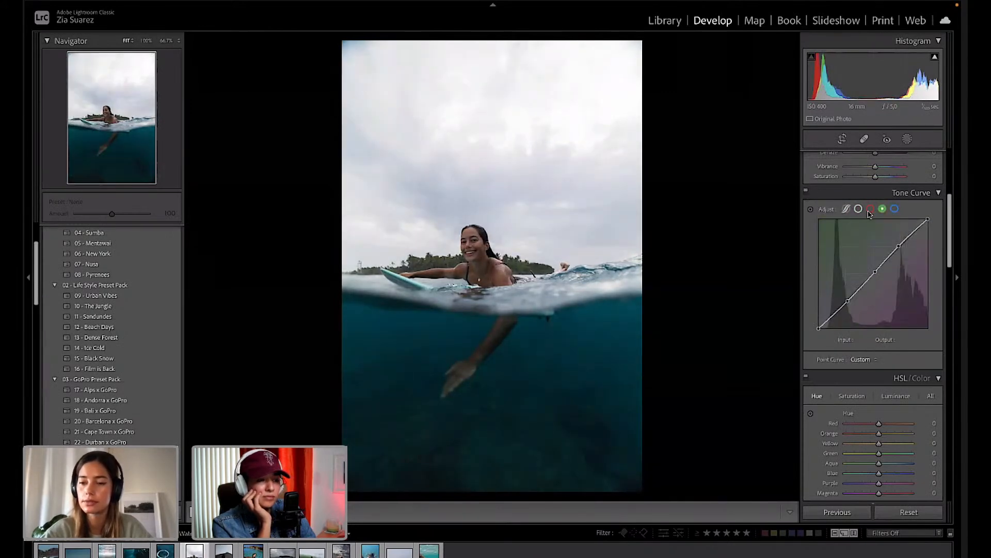
{"action": "left_click", "coordinate": [870, 209]}
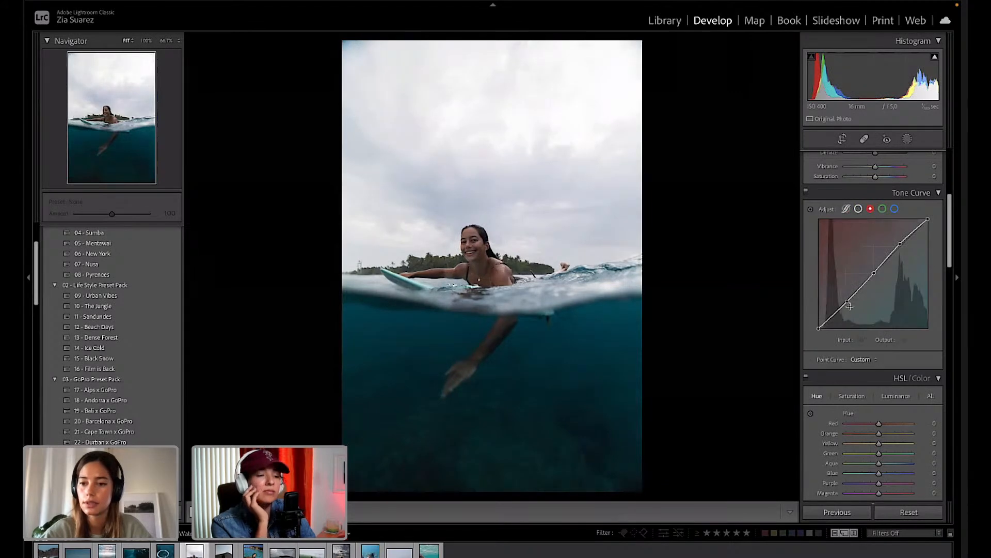
{"action": "left_click_drag", "start_coordinate": [848, 303], "coordinate": [850, 303]}
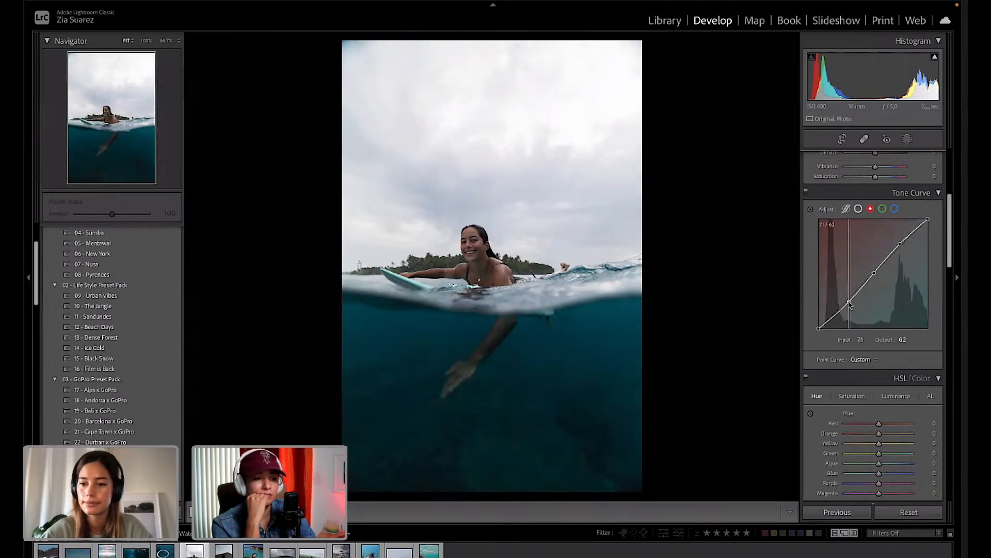
{"action": "left_click", "coordinate": [894, 209]}
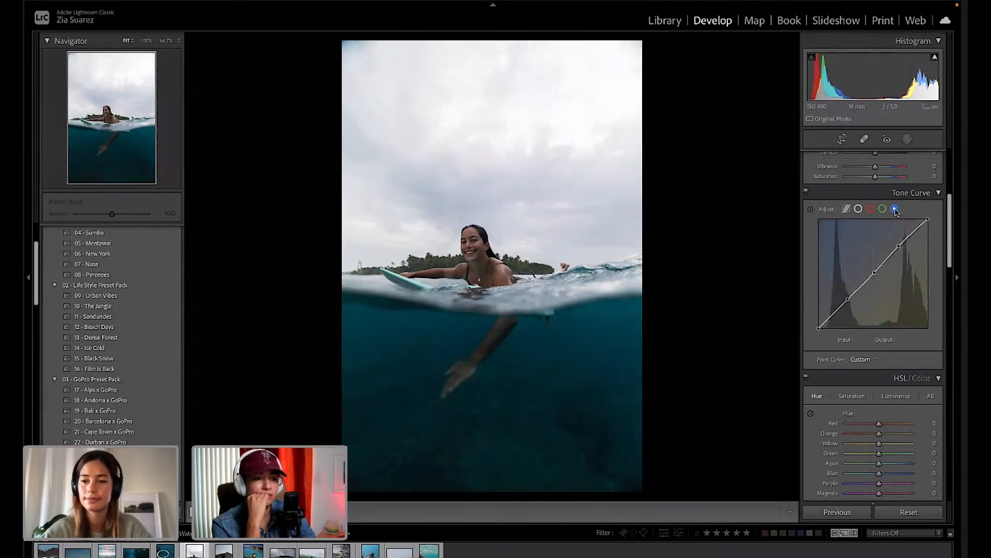
{"action": "left_click_drag", "start_coordinate": [899, 245], "coordinate": [900, 247]}
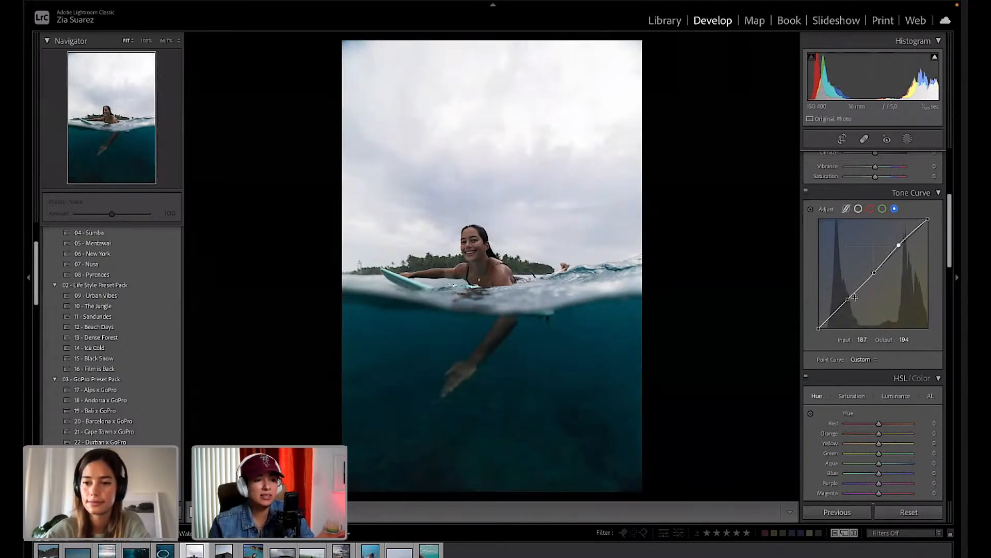
{"action": "left_click_drag", "start_coordinate": [848, 302], "coordinate": [850, 303]}
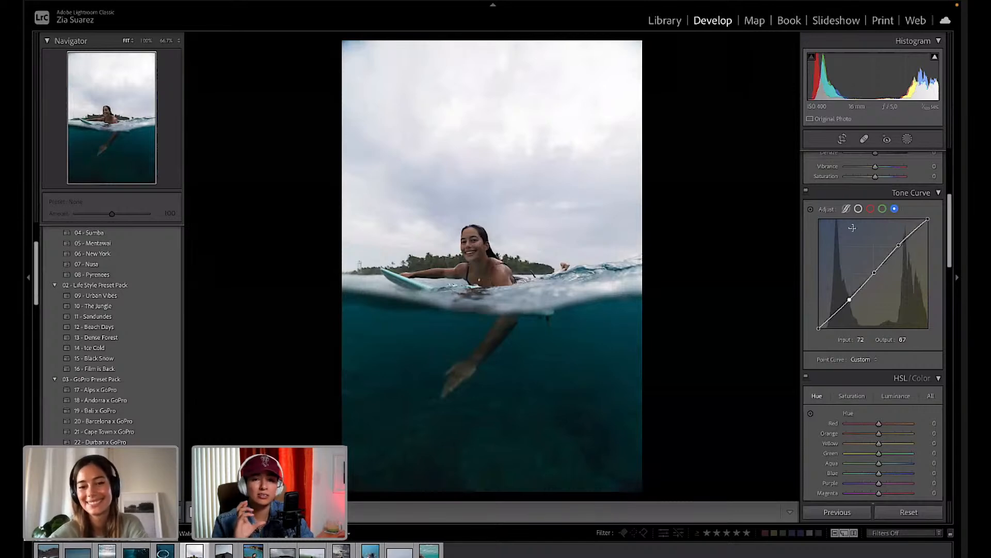
{"action": "left_click", "coordinate": [835, 312]}
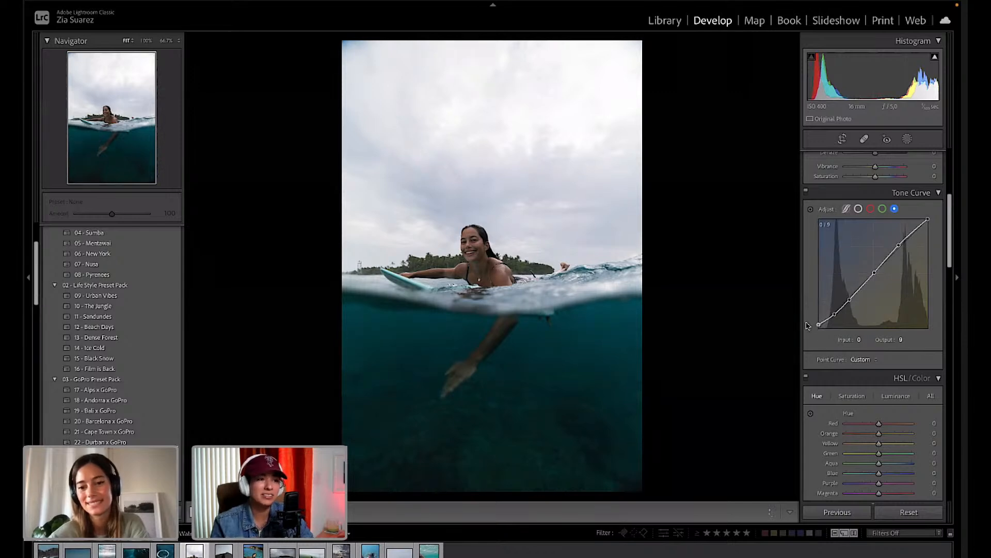
Raise the black-point endpoints of the Blue and Red curves, then return to the combined RGB curve.
{"action": "left_click_drag", "start_coordinate": [804, 320], "coordinate": [801, 324]}
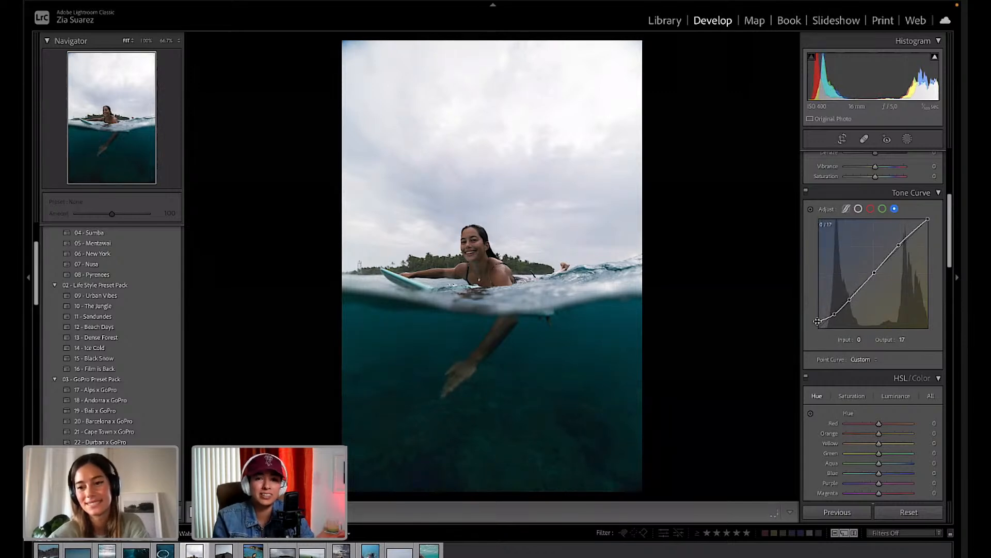
{"action": "left_click", "coordinate": [882, 209]}
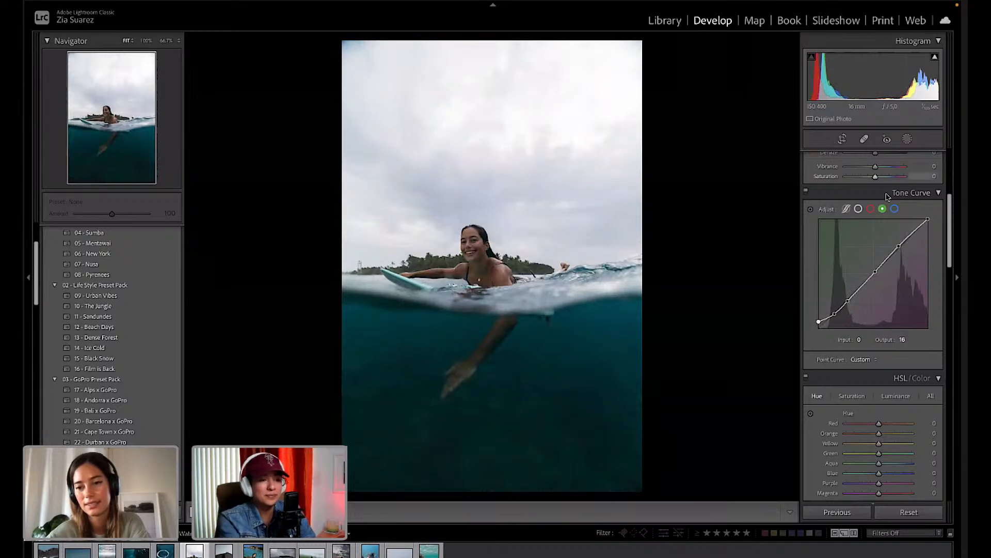
{"action": "left_click", "coordinate": [871, 209]}
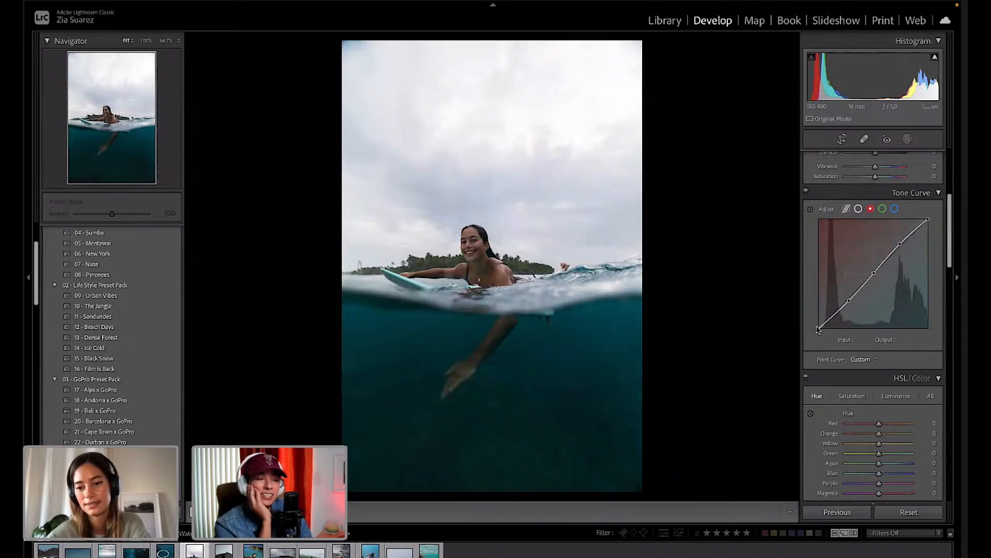
{"action": "left_click_drag", "start_coordinate": [818, 328], "coordinate": [816, 324]}
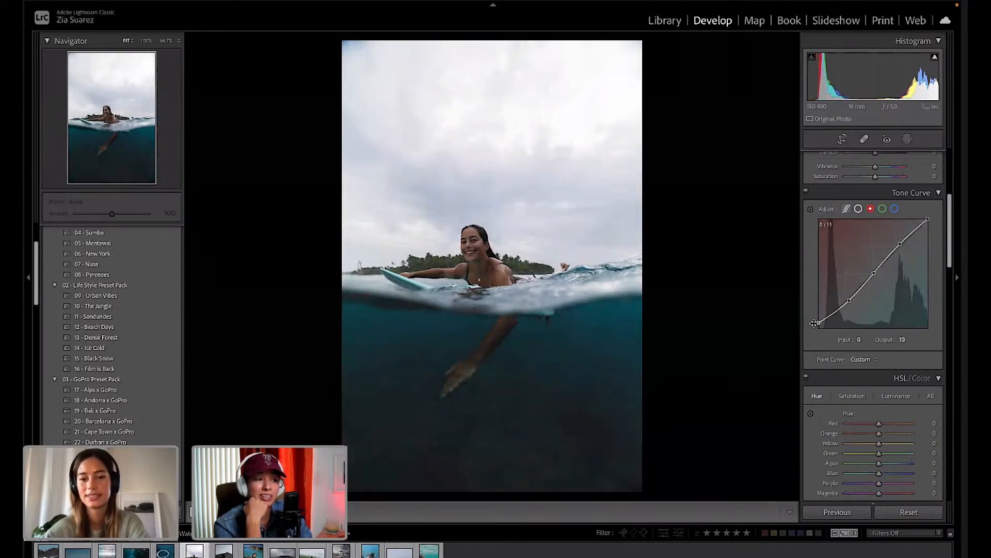
{"action": "left_click", "coordinate": [859, 210]}
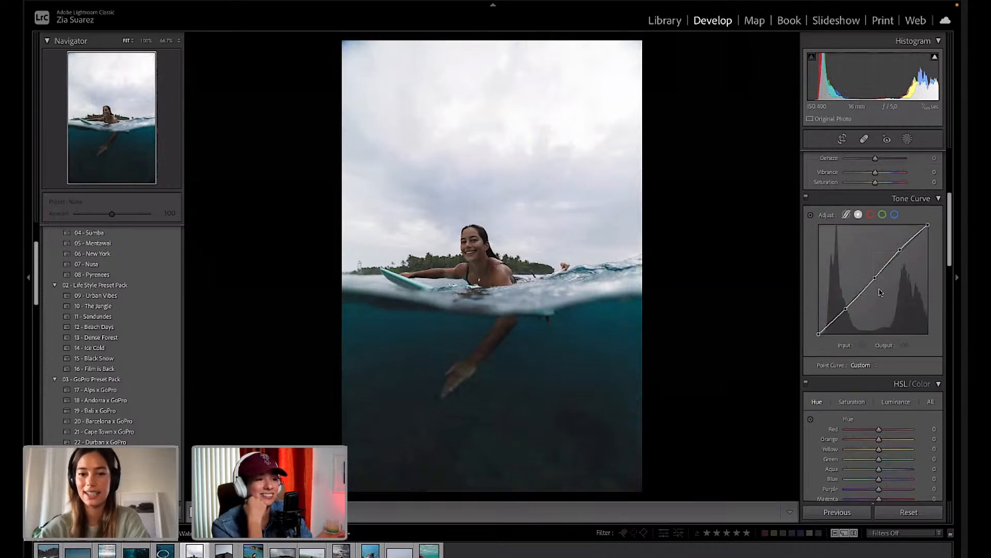
{"action": "scroll", "coordinate": [847, 320], "scroll_direction": "up", "scroll_amount": 5}
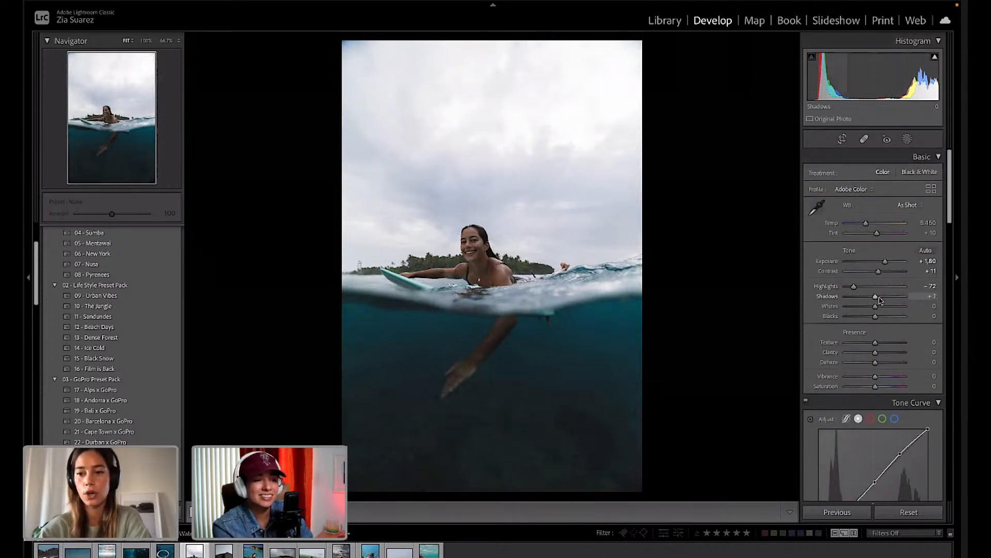
In the Basic panel, set Shadows +39, Highlights −81 and Whites −40.
{"action": "mouse_move", "coordinate": [880, 300]}
{"action": "left_mouse_down"}
{"action": "mouse_move", "coordinate": [889, 298]}
{"action": "mouse_move", "coordinate": [850, 291]}
{"action": "mouse_move", "coordinate": [862, 308]}
{"action": "left_mouse_up"}
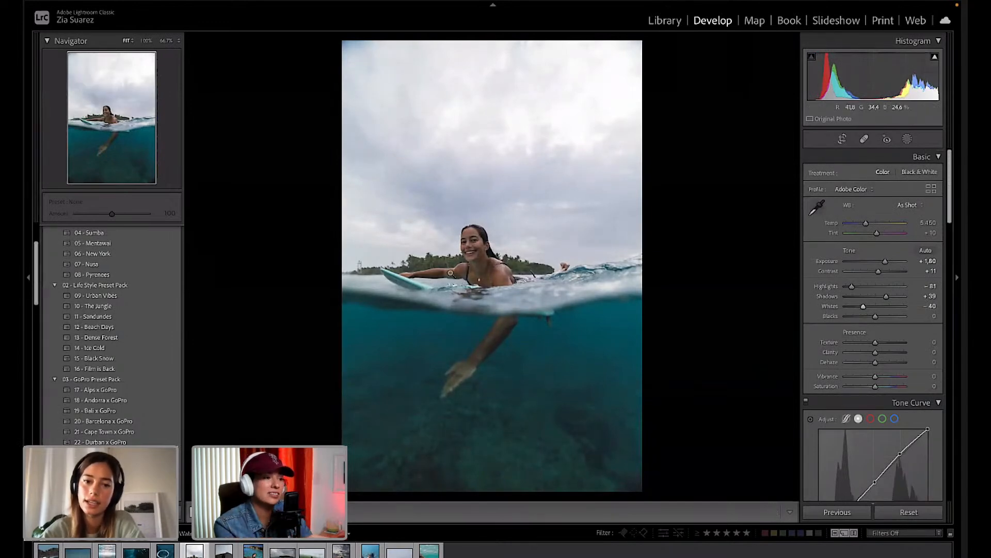
{"action": "left_click", "coordinate": [909, 139]}
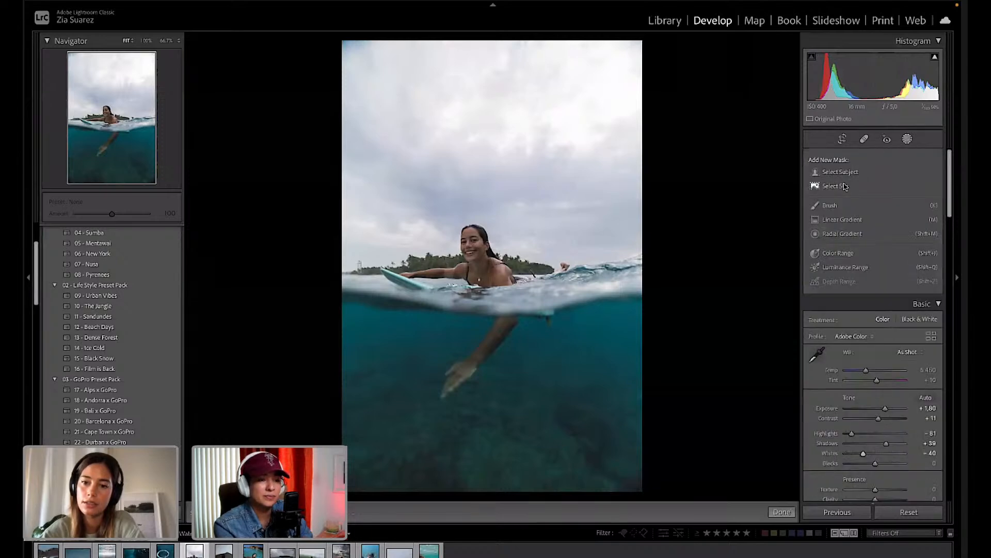
Create a Select Sky mask and check its overlay display options without changing them.
{"action": "left_click", "coordinate": [836, 187]}
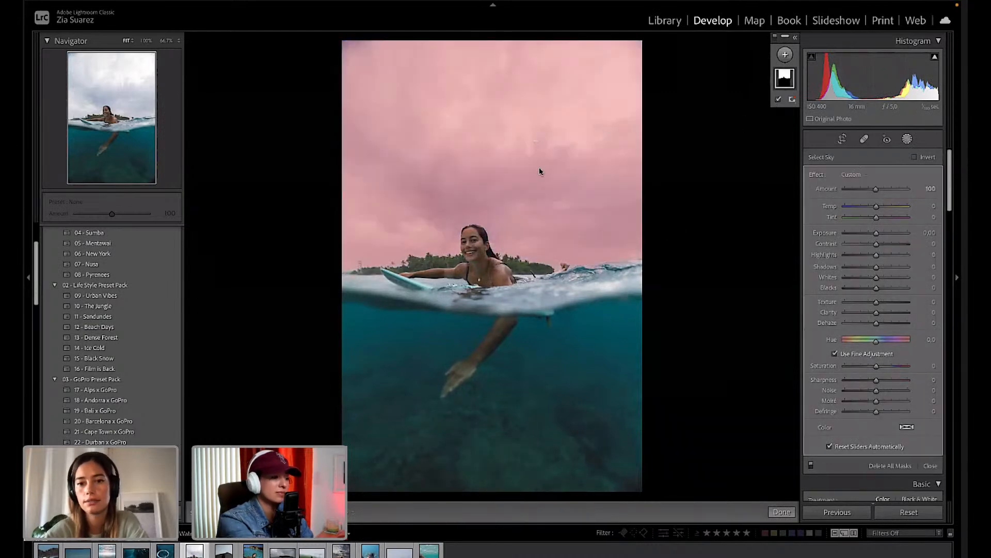
{"action": "left_click", "coordinate": [792, 102]}
{"action": "left_click", "coordinate": [785, 82]}
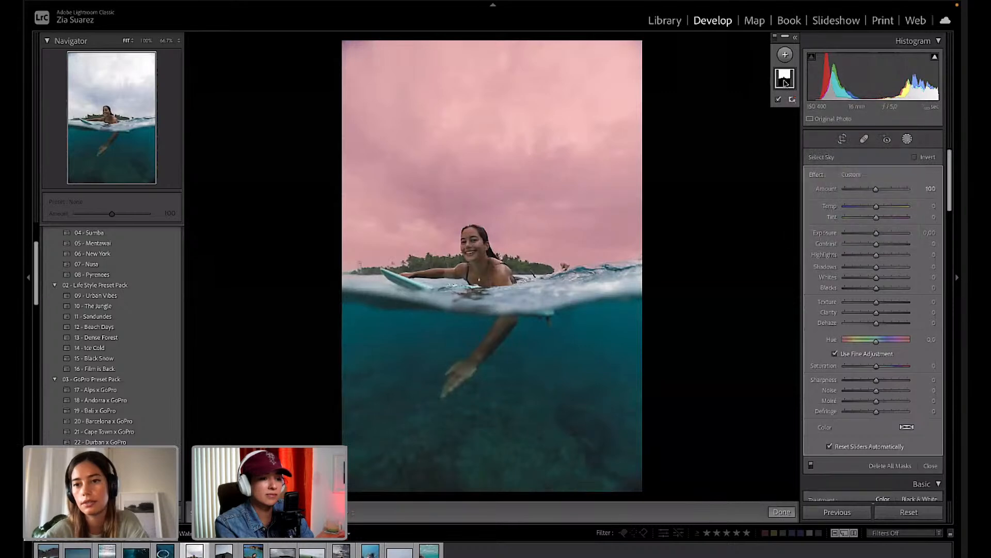
{"action": "right_click", "coordinate": [783, 81]}
{"action": "right_click", "coordinate": [783, 81]}
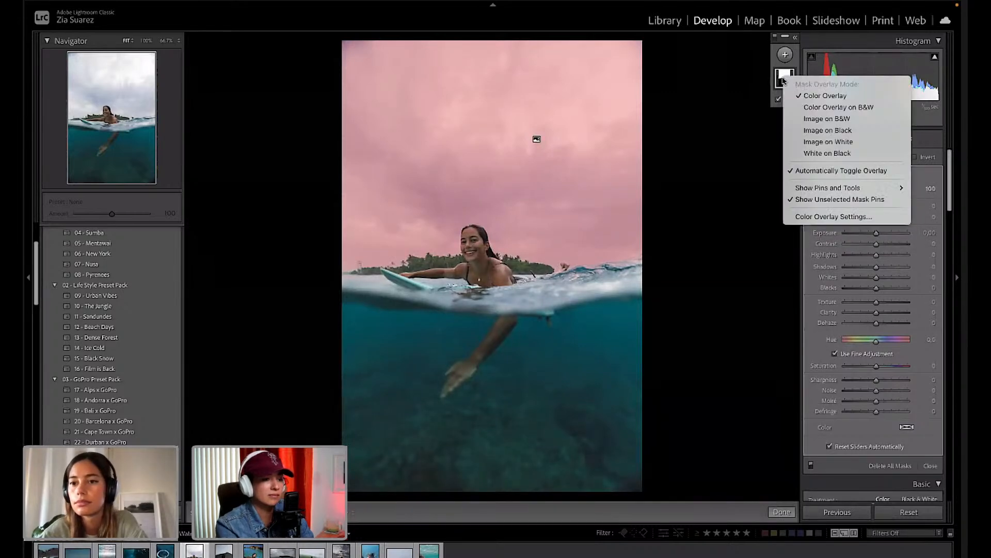
{"action": "left_click", "coordinate": [784, 81]}
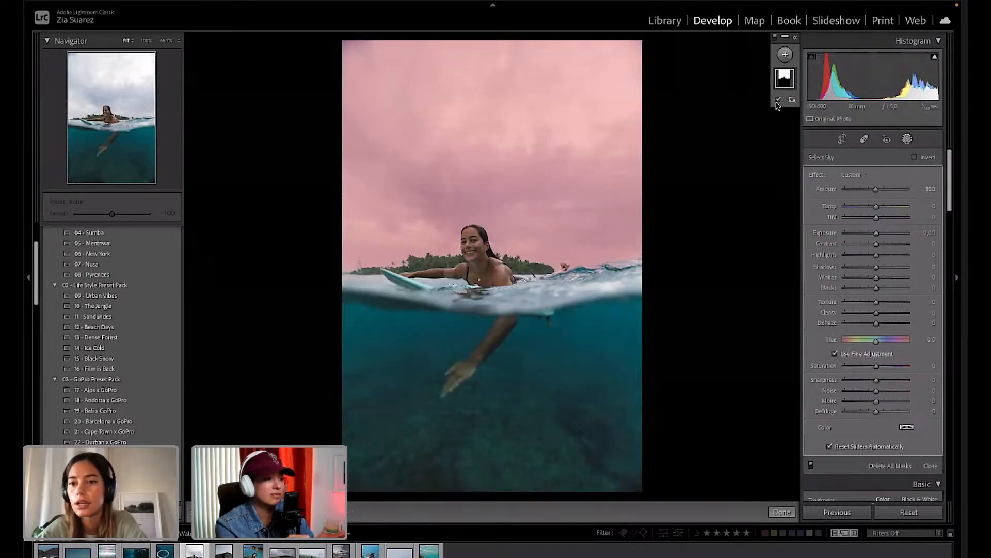
{"action": "left_click", "coordinate": [779, 100]}
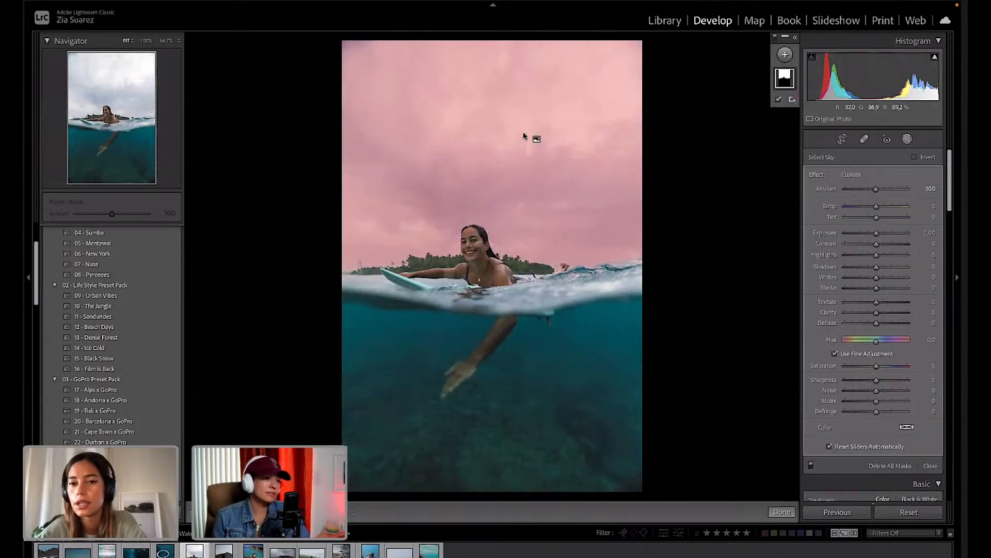
{"action": "right_click", "coordinate": [789, 78]}
{"action": "key", "text": "Escape"}
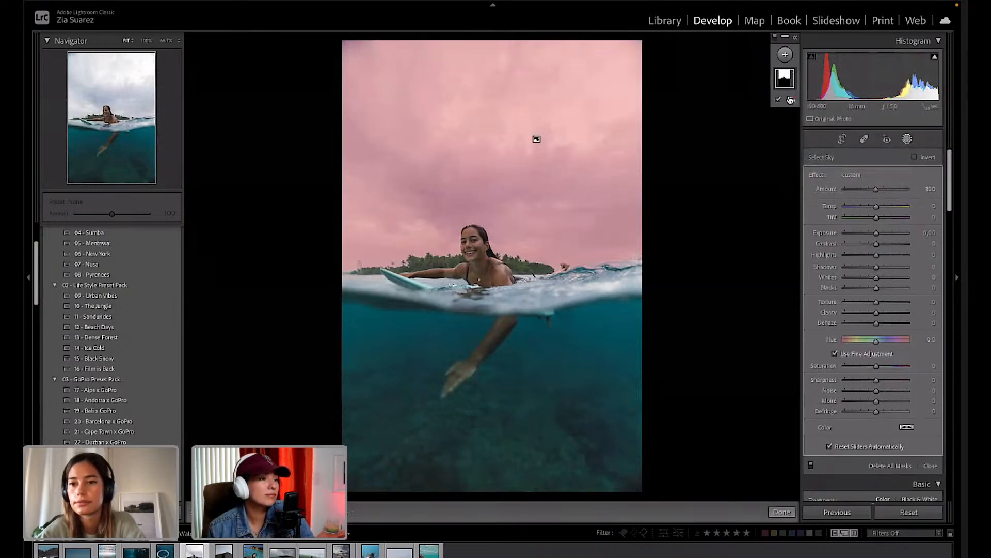
{"action": "left_click", "coordinate": [791, 101]}
{"action": "left_click", "coordinate": [782, 115]}
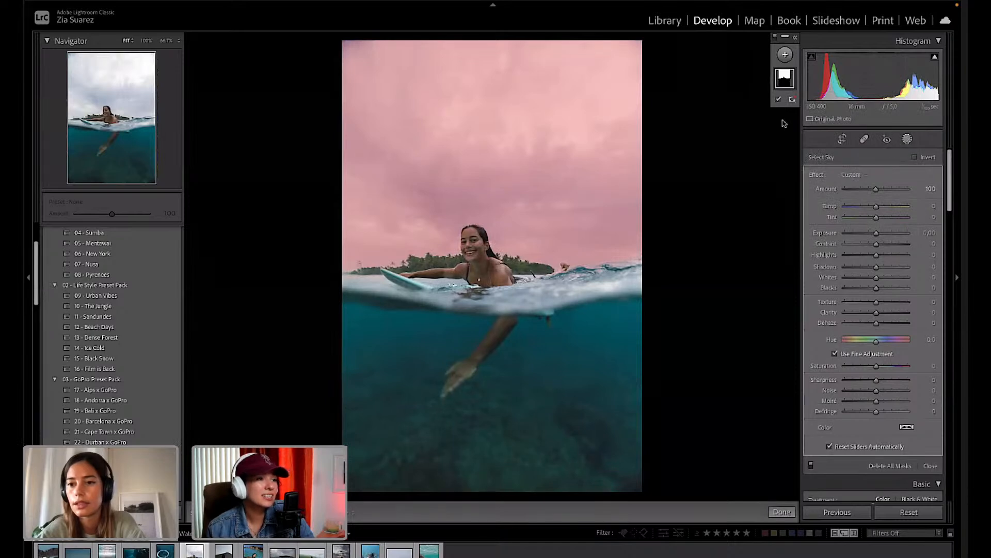
Return to the sky mask, test and undo an inversion, then expand Mask 1 and choose Subtract.
{"action": "left_click", "coordinate": [786, 55]}
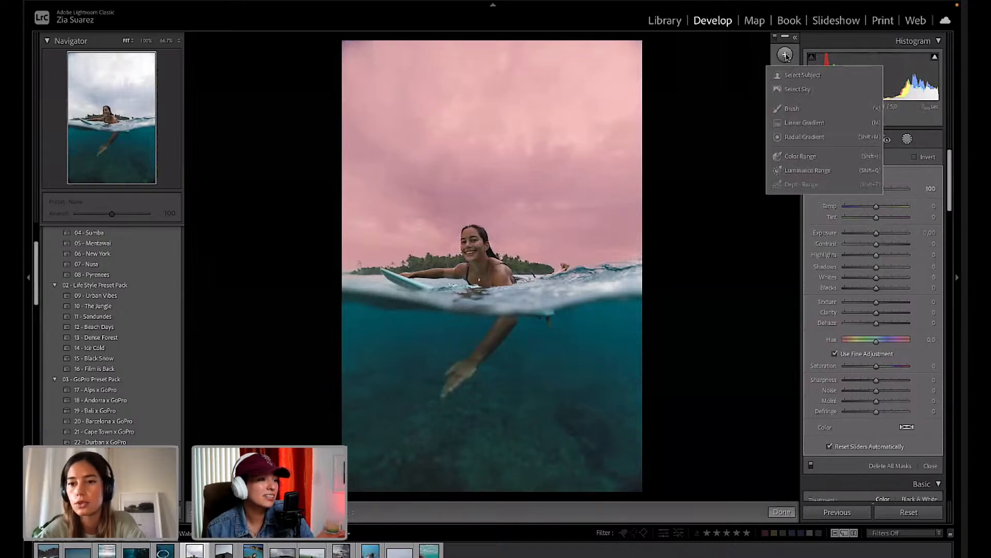
{"action": "left_click", "coordinate": [793, 110]}
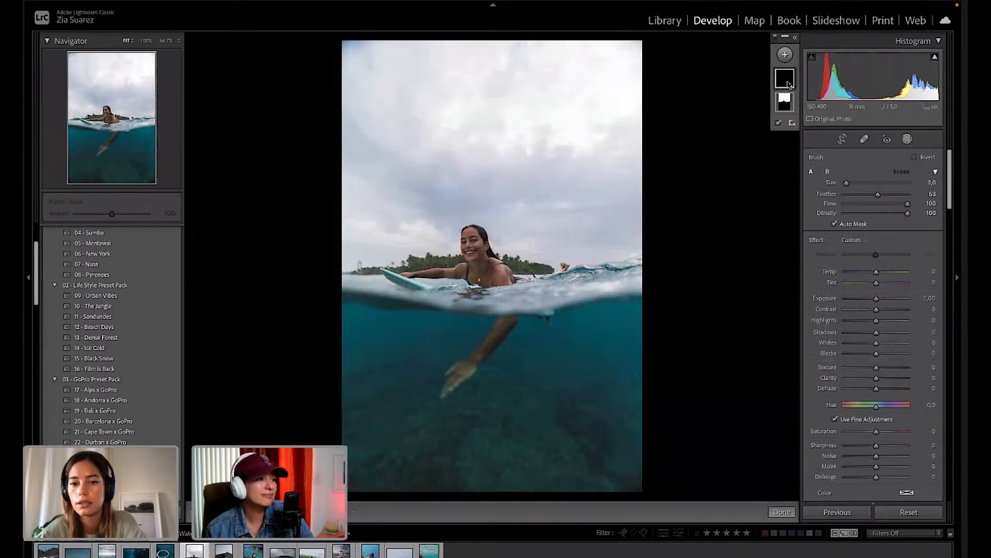
{"action": "left_click", "coordinate": [786, 105]}
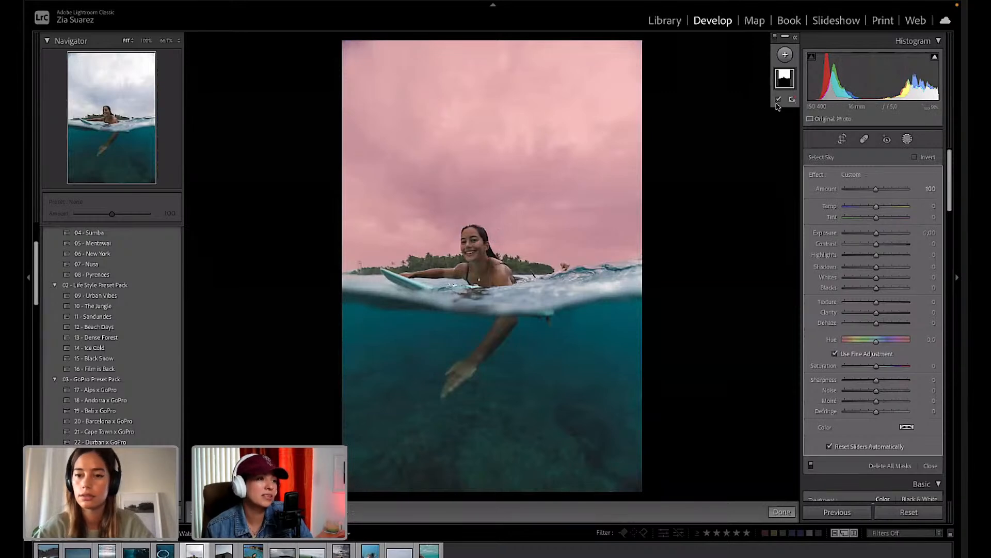
{"action": "right_click", "coordinate": [785, 84]}
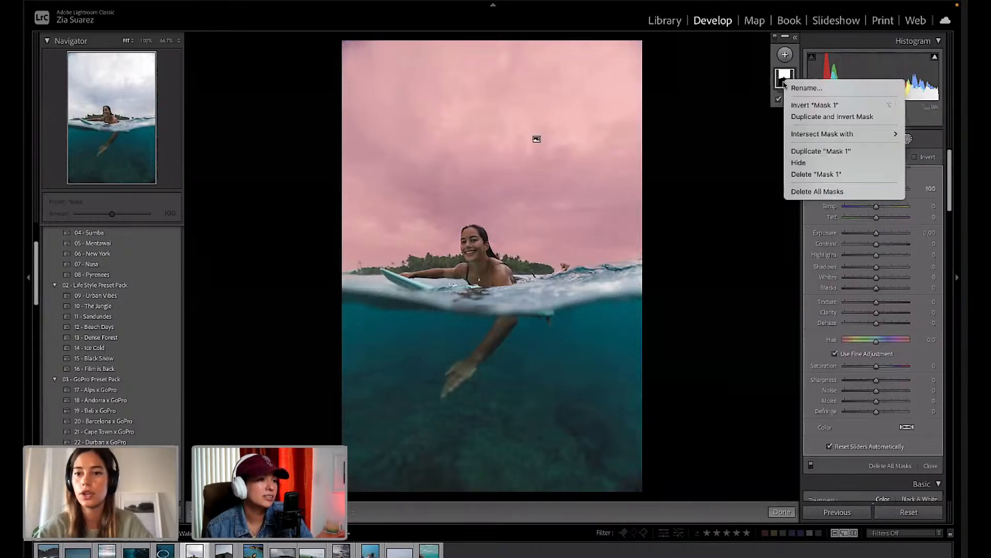
{"action": "left_click", "coordinate": [828, 105]}
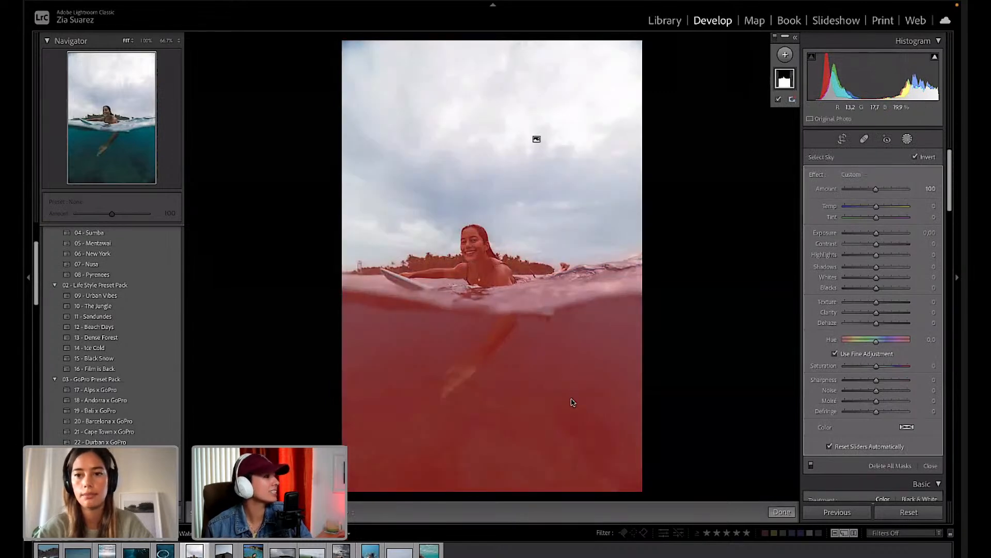
{"action": "key", "text": "ctrl+z"}
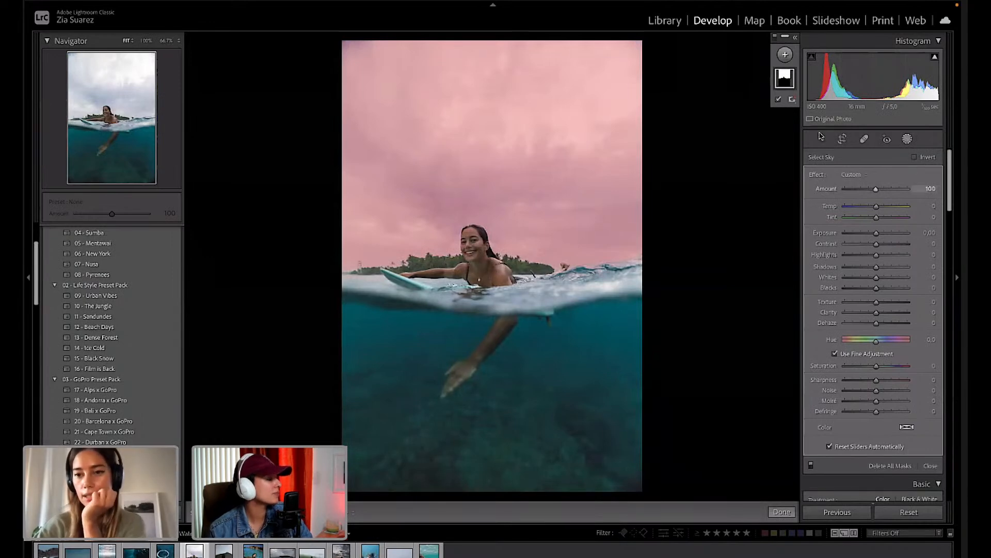
{"action": "left_click", "coordinate": [789, 81]}
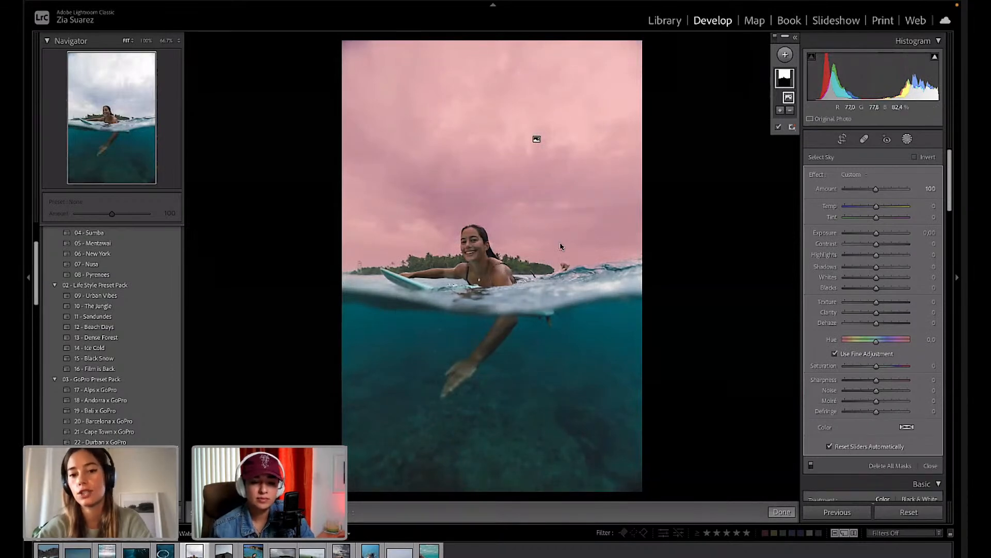
{"action": "left_click", "coordinate": [790, 111]}
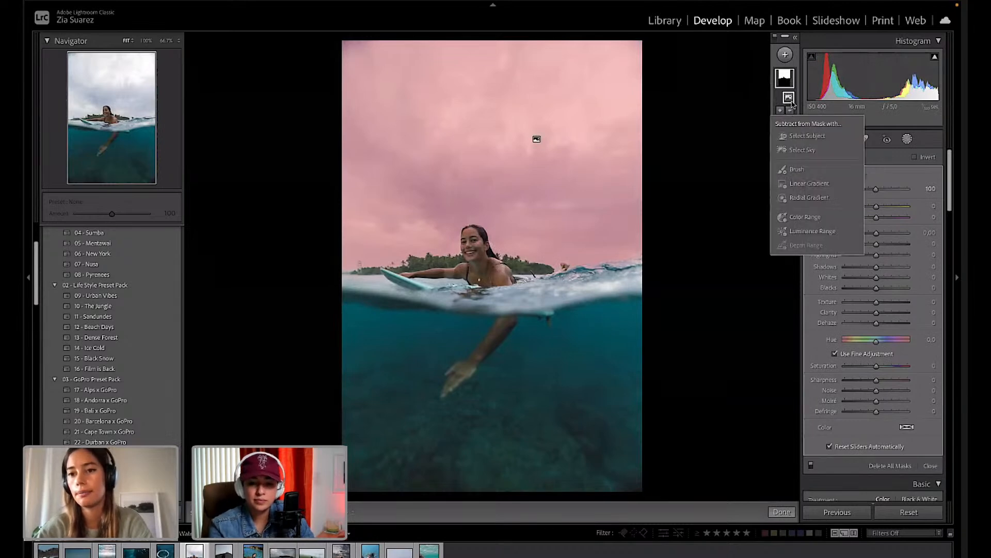
Subtract a Size 8, Feather 72 brush from the sky mask over the surfer's head and shoulder.
{"action": "left_click", "coordinate": [796, 169]}
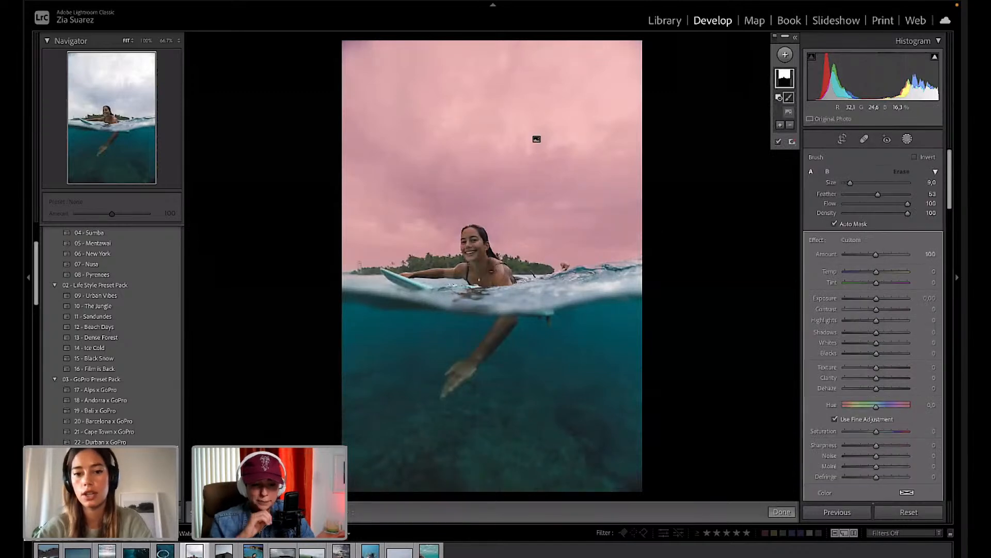
{"action": "scroll", "coordinate": [486, 271], "scroll_direction": "down", "scroll_amount": 1}
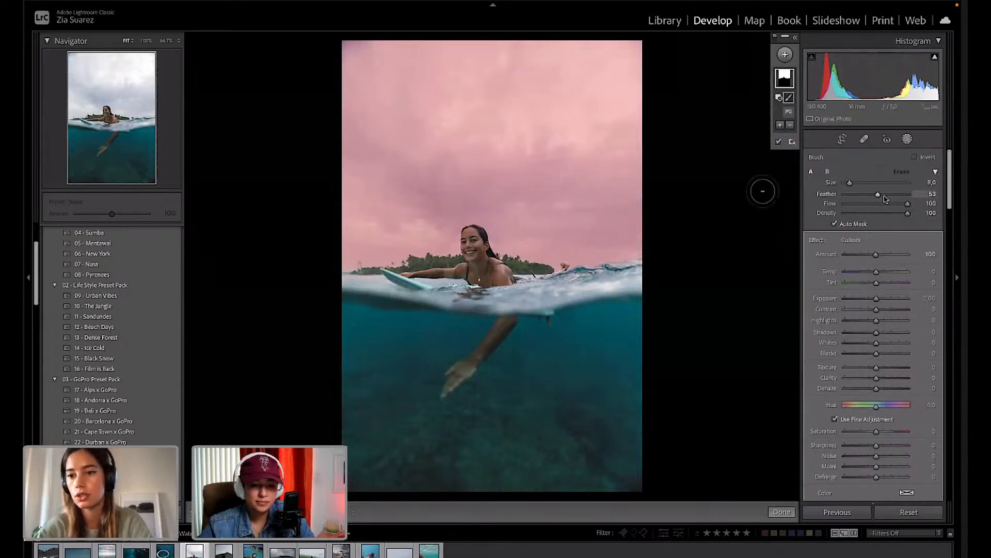
{"action": "mouse_move", "coordinate": [879, 196]}
{"action": "left_mouse_down"}
{"action": "mouse_move", "coordinate": [898, 195]}
{"action": "mouse_move", "coordinate": [889, 195]}
{"action": "left_mouse_up"}
{"action": "mouse_move", "coordinate": [476, 259]}
{"action": "left_mouse_down"}
{"action": "mouse_move", "coordinate": [470, 237]}
{"action": "mouse_move", "coordinate": [477, 252]}
{"action": "mouse_move", "coordinate": [568, 281]}
{"action": "mouse_move", "coordinate": [569, 269]}
{"action": "mouse_move", "coordinate": [379, 284]}
{"action": "mouse_move", "coordinate": [356, 276]}
{"action": "mouse_move", "coordinate": [442, 282]}
{"action": "left_mouse_up"}
{"action": "left_click_drag", "start_coordinate": [472, 240], "coordinate": [580, 283]}
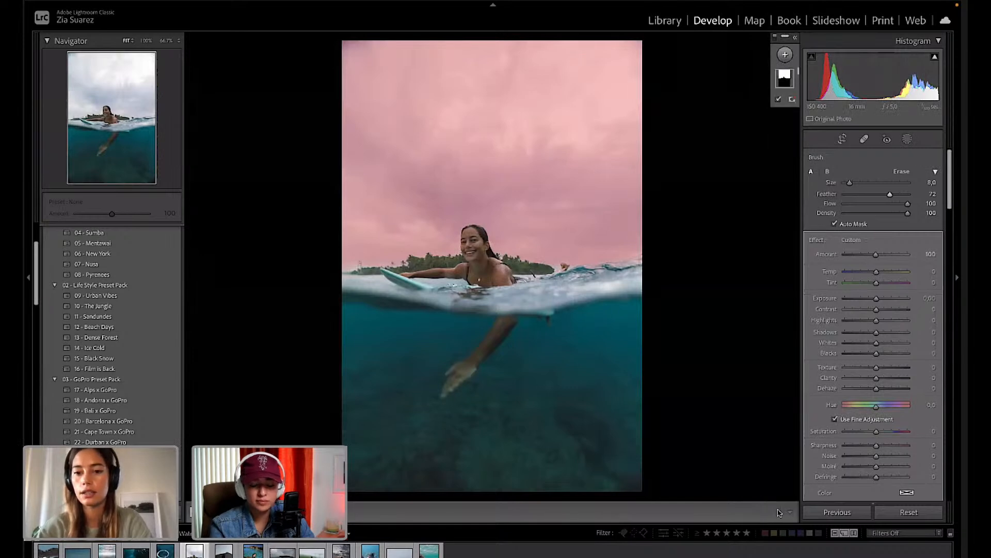
{"action": "left_click", "coordinate": [781, 511]}
{"action": "left_click", "coordinate": [907, 139]}
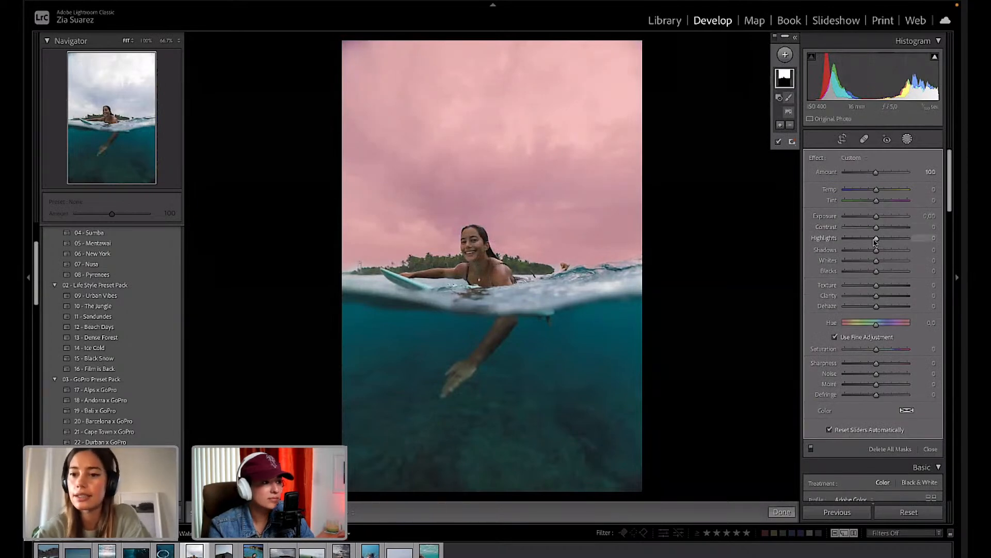
Dial in the sky mask: Temp +7, Tint −12, Highlights +19, Clarity −13, Exposure −0.06.
{"action": "mouse_move", "coordinate": [875, 238]}
{"action": "left_mouse_down"}
{"action": "mouse_move", "coordinate": [845, 239]}
{"action": "mouse_move", "coordinate": [868, 239]}
{"action": "left_mouse_up"}
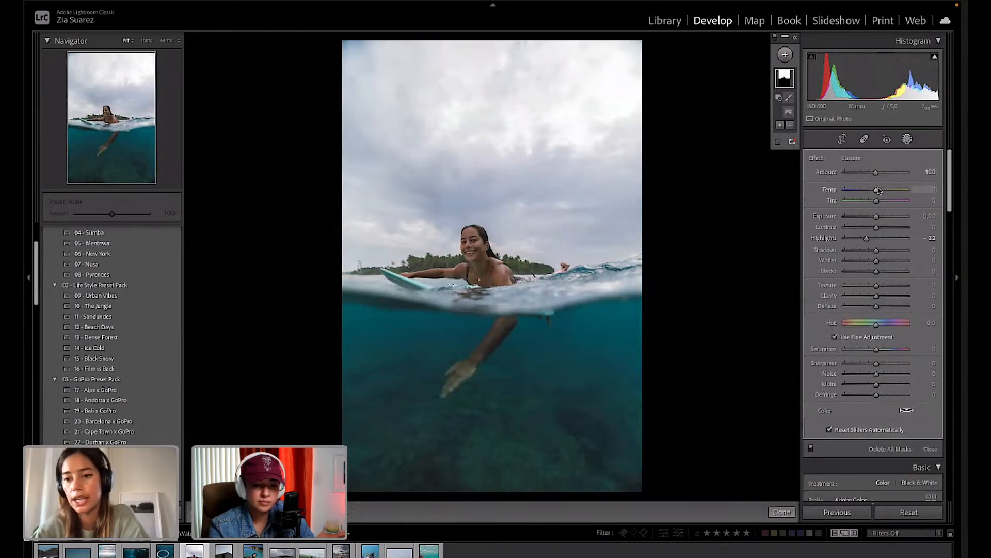
{"action": "left_click_drag", "start_coordinate": [883, 189], "coordinate": [874, 202]}
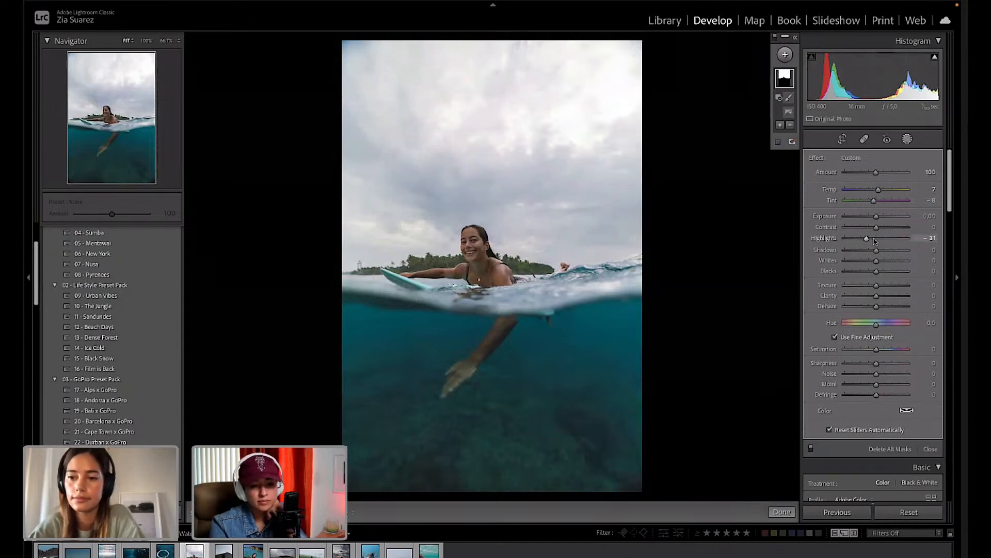
{"action": "mouse_move", "coordinate": [871, 241]}
{"action": "left_mouse_down"}
{"action": "mouse_move", "coordinate": [901, 239]}
{"action": "mouse_move", "coordinate": [883, 241]}
{"action": "left_mouse_up"}
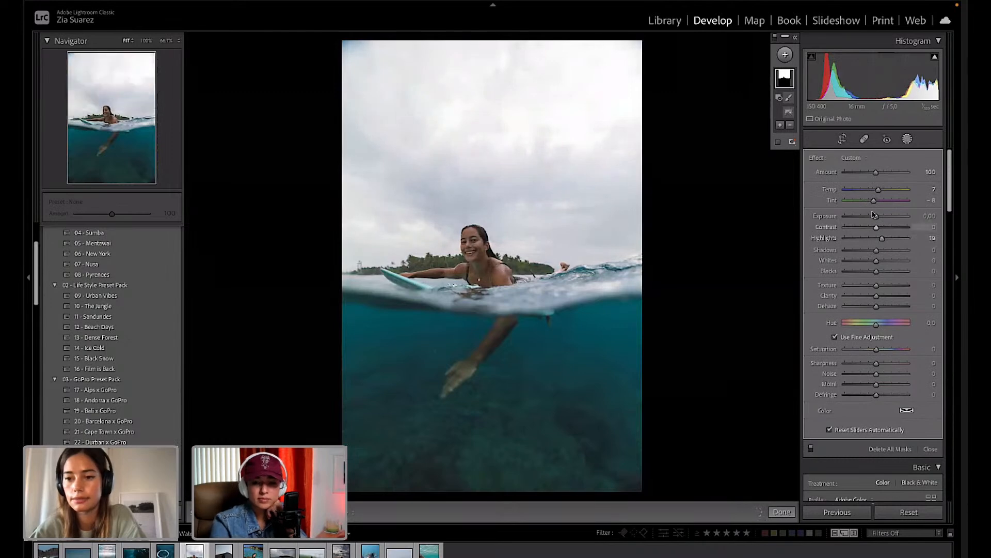
{"action": "left_click_drag", "start_coordinate": [879, 218], "coordinate": [877, 218]}
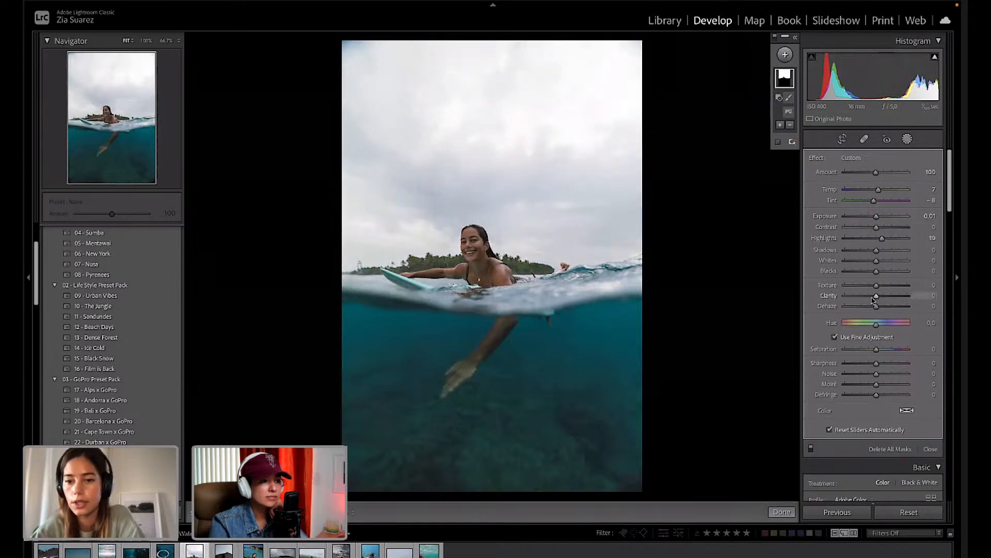
{"action": "mouse_move", "coordinate": [875, 298]}
{"action": "left_mouse_down"}
{"action": "mouse_move", "coordinate": [836, 301]}
{"action": "mouse_move", "coordinate": [897, 301]}
{"action": "mouse_move", "coordinate": [873, 305]}
{"action": "left_mouse_up"}
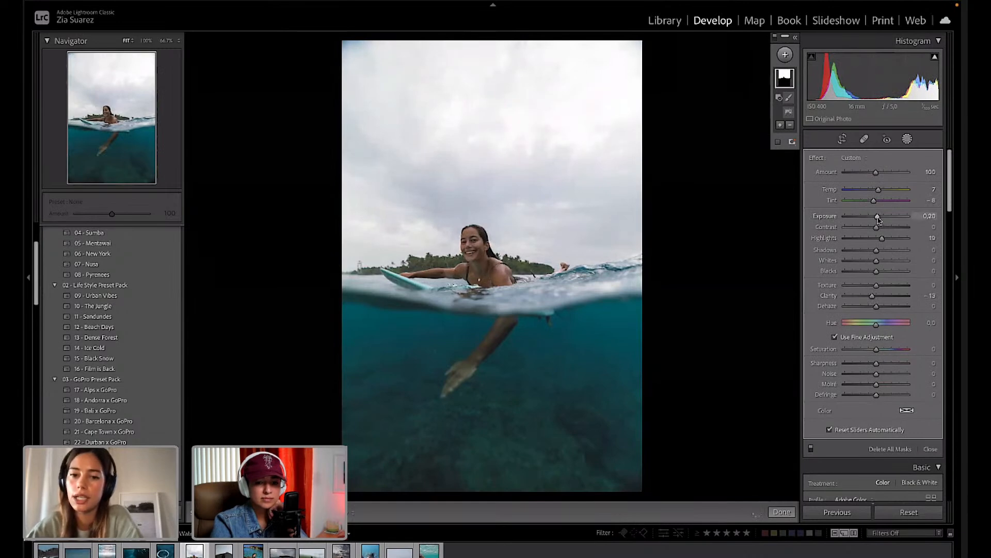
{"action": "left_click_drag", "start_coordinate": [879, 219], "coordinate": [876, 207]}
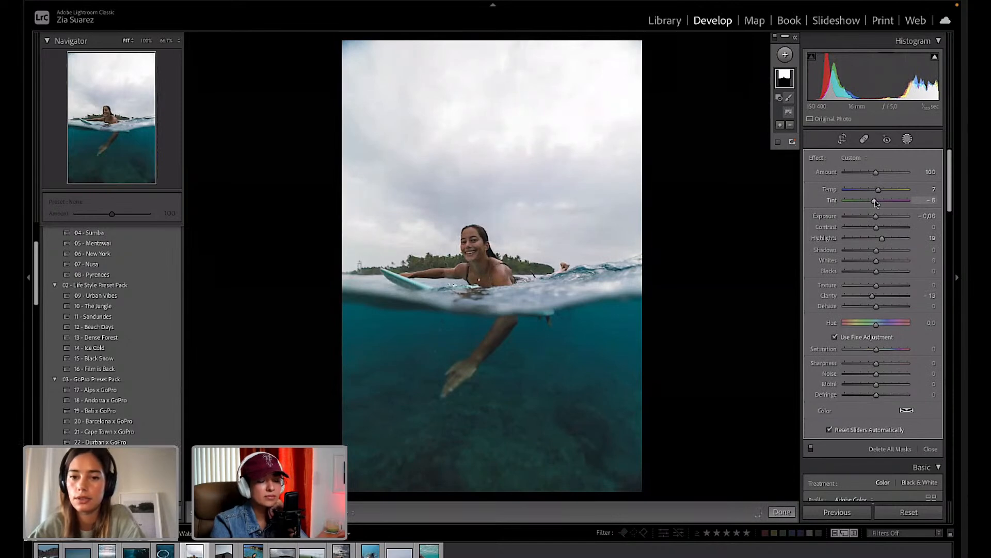
{"action": "mouse_move", "coordinate": [872, 203]}
{"action": "left_mouse_down"}
{"action": "mouse_move", "coordinate": [884, 202]}
{"action": "mouse_move", "coordinate": [877, 205]}
{"action": "left_mouse_up"}
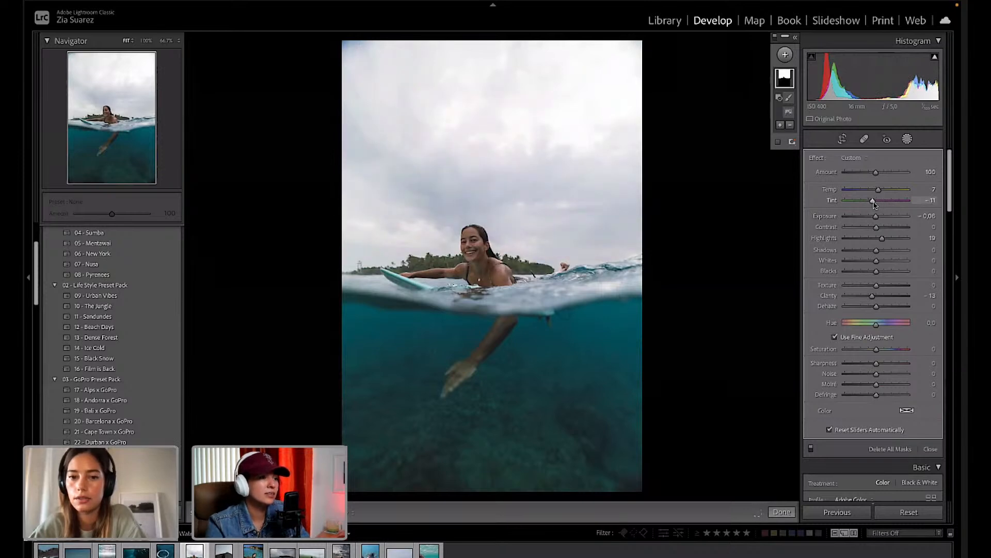
{"action": "left_click", "coordinate": [779, 513]}
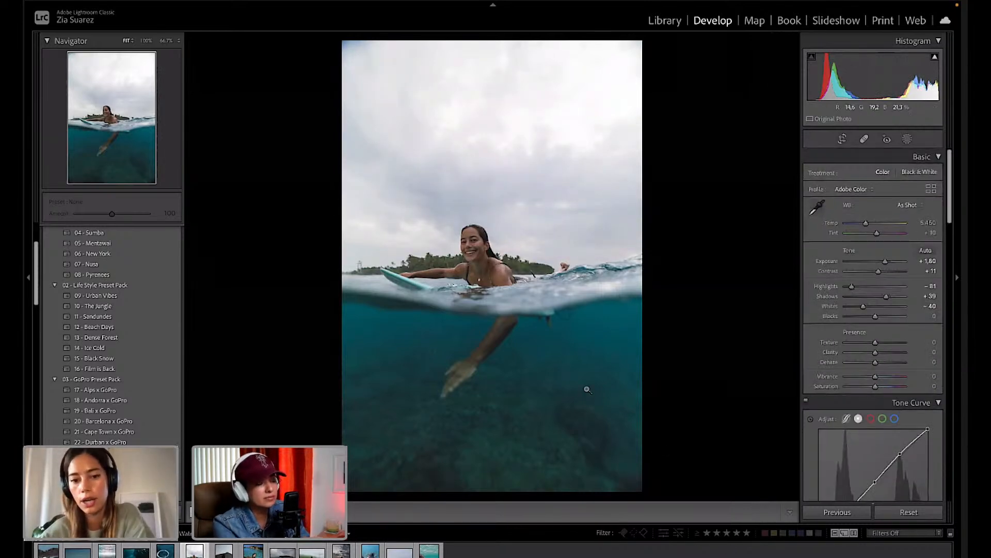
Add a linear gradient from the bottom over the water, with its top edge near the waterline.
{"action": "left_click", "coordinate": [908, 139]}
{"action": "left_click", "coordinate": [785, 55]}
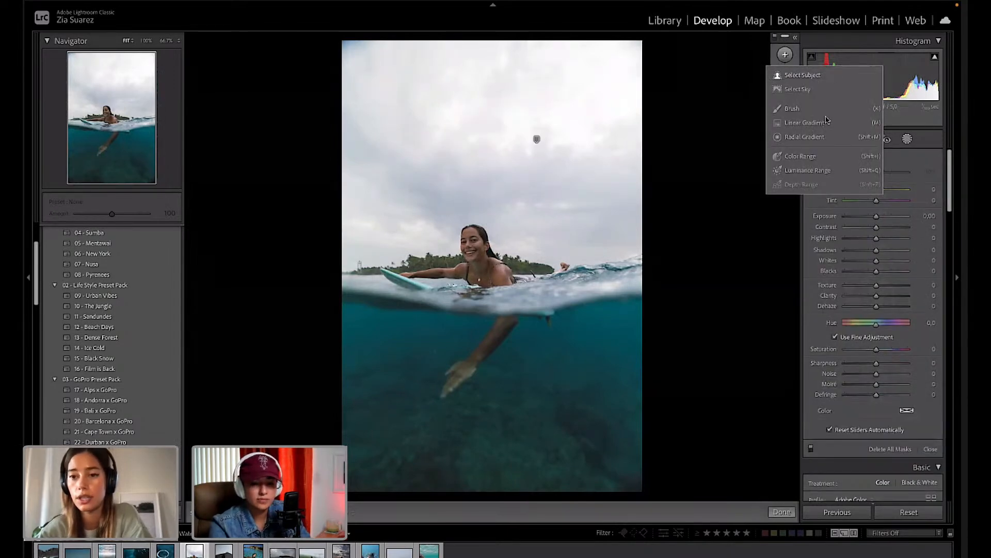
{"action": "left_click", "coordinate": [798, 124]}
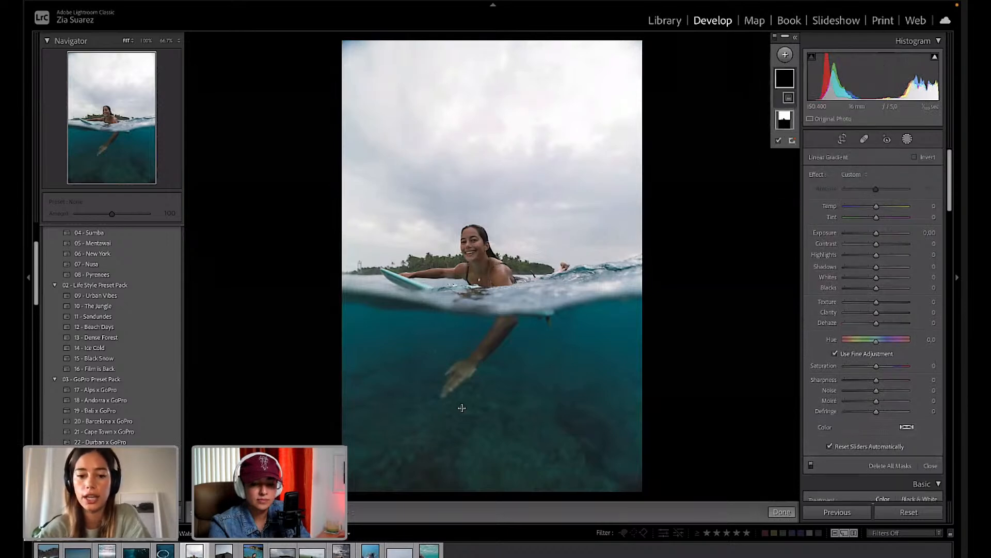
{"action": "left_click_drag", "start_coordinate": [482, 485], "coordinate": [481, 227]}
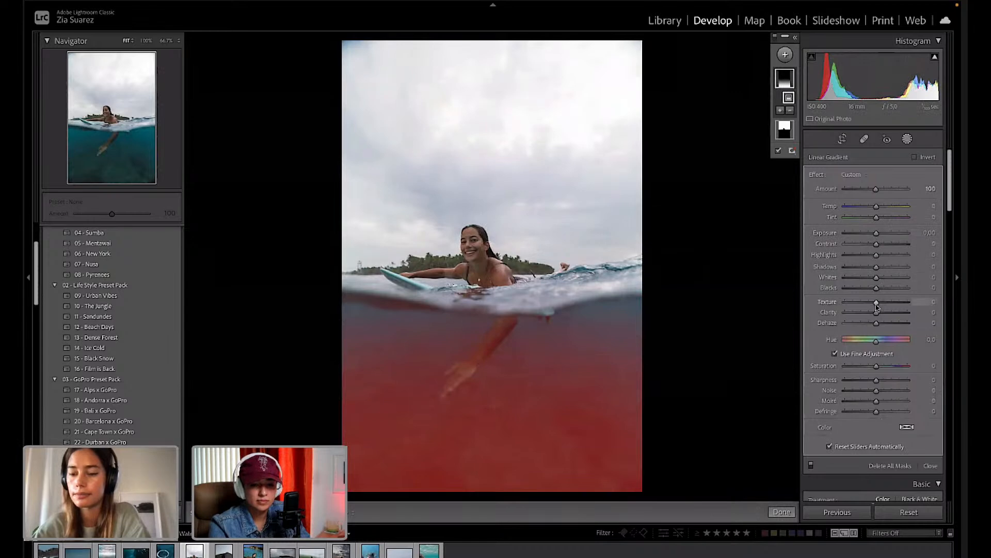
{"action": "left_click_drag", "start_coordinate": [876, 312], "coordinate": [893, 315]}
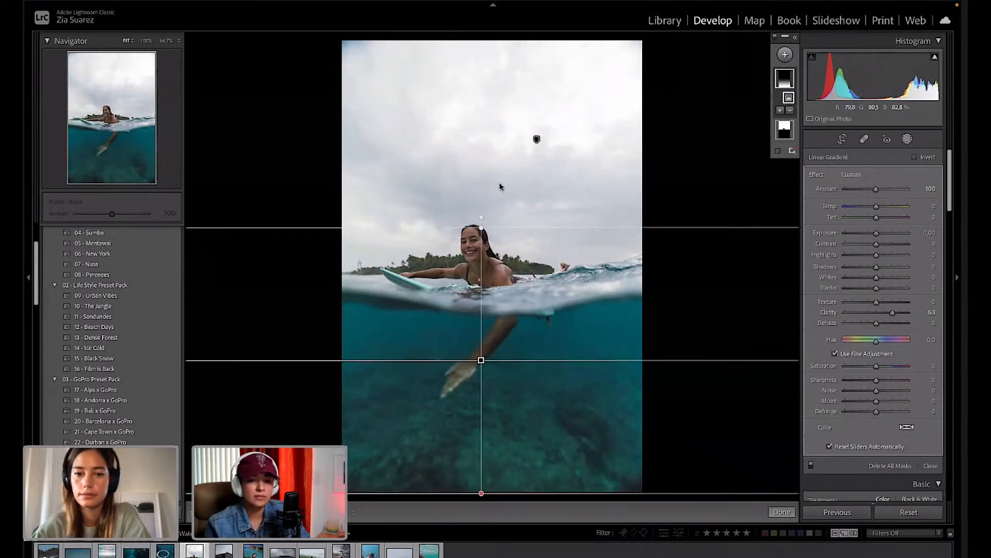
{"action": "left_click_drag", "start_coordinate": [480, 227], "coordinate": [480, 248]}
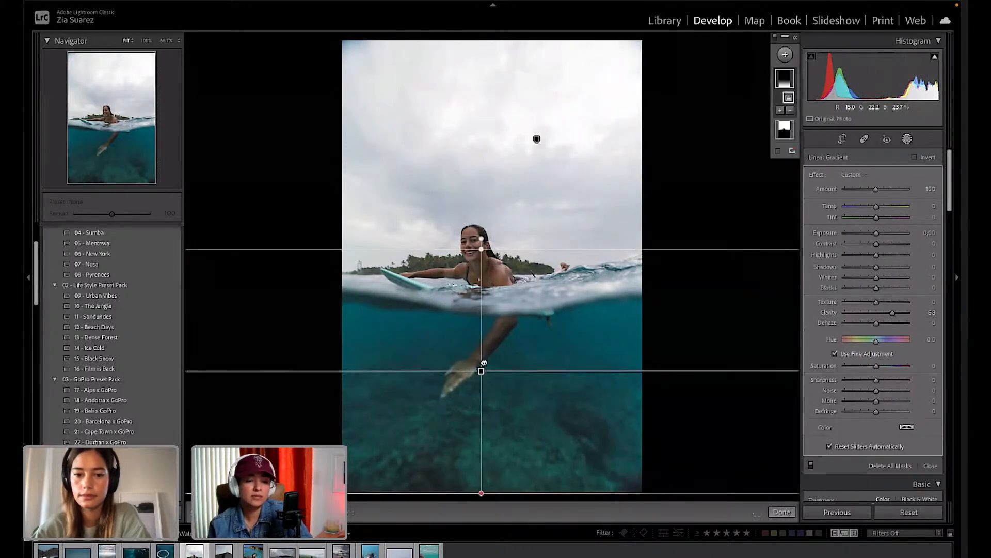
{"action": "mouse_move", "coordinate": [482, 372]}
{"action": "left_mouse_down"}
{"action": "mouse_move", "coordinate": [484, 354]}
{"action": "mouse_move", "coordinate": [481, 382]}
{"action": "left_mouse_up"}
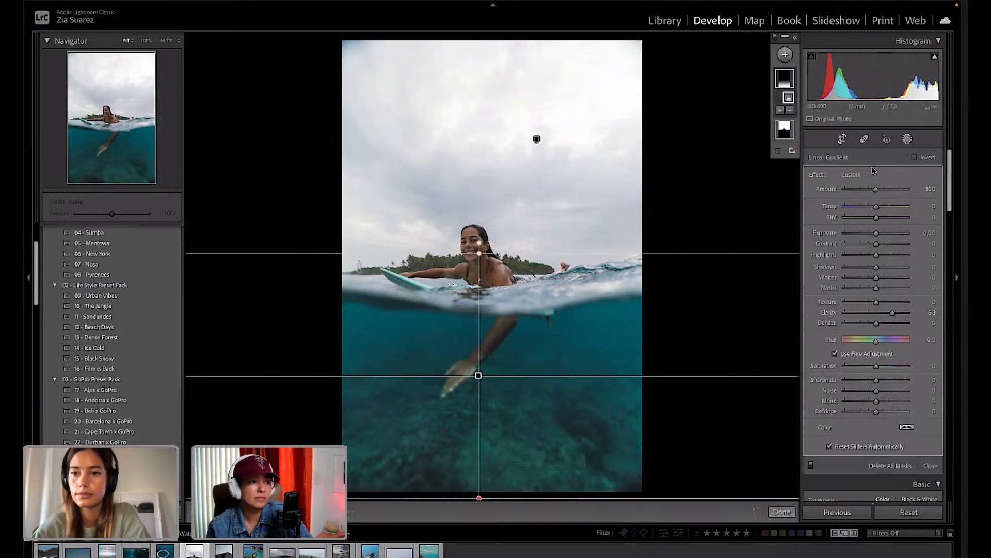
{"action": "left_click_drag", "start_coordinate": [475, 253], "coordinate": [479, 278]}
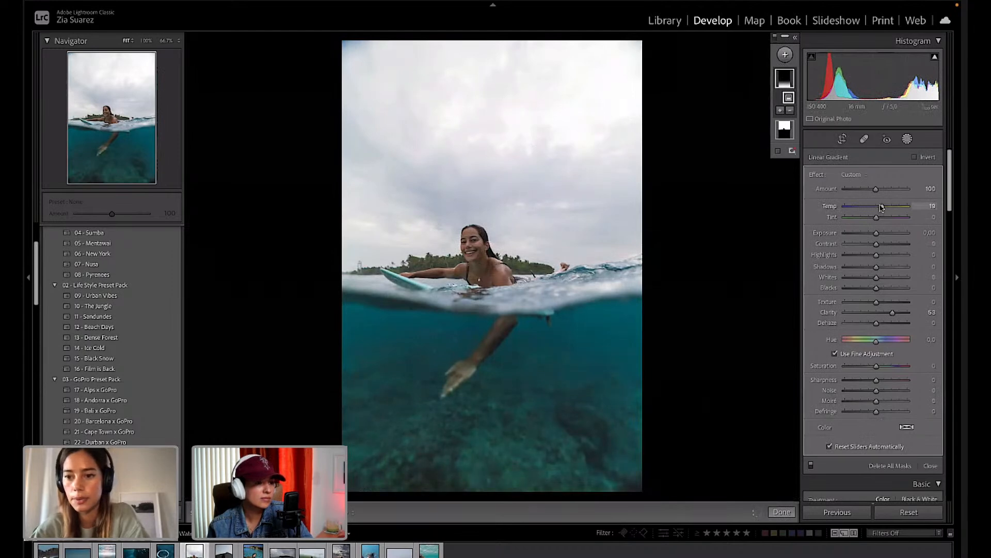
Tune the underwater gradient to Temp +26, Tint +32, Clarity 64 and Exposure 0.40.
{"action": "left_click_drag", "start_coordinate": [877, 218], "coordinate": [893, 217]}
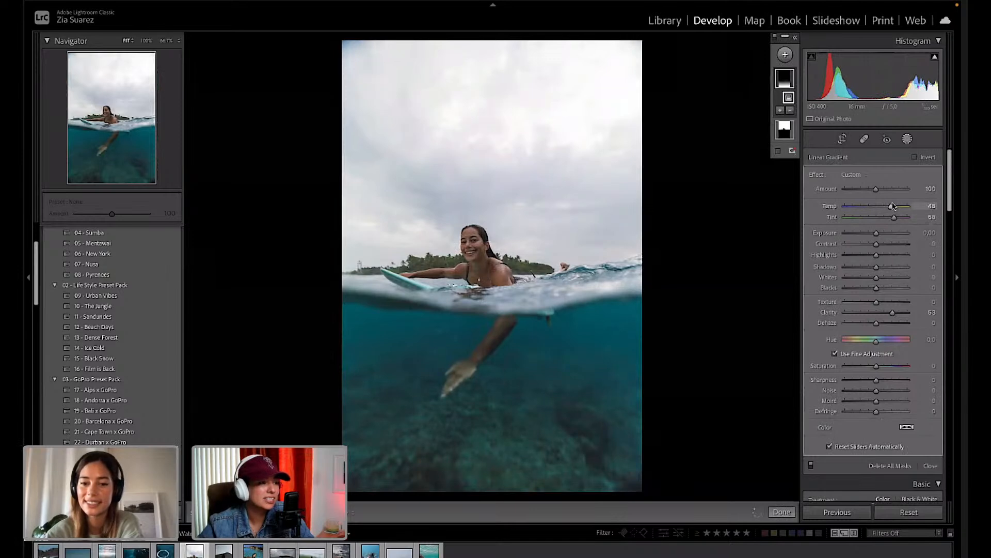
{"action": "left_click_drag", "start_coordinate": [888, 207], "coordinate": [887, 207]}
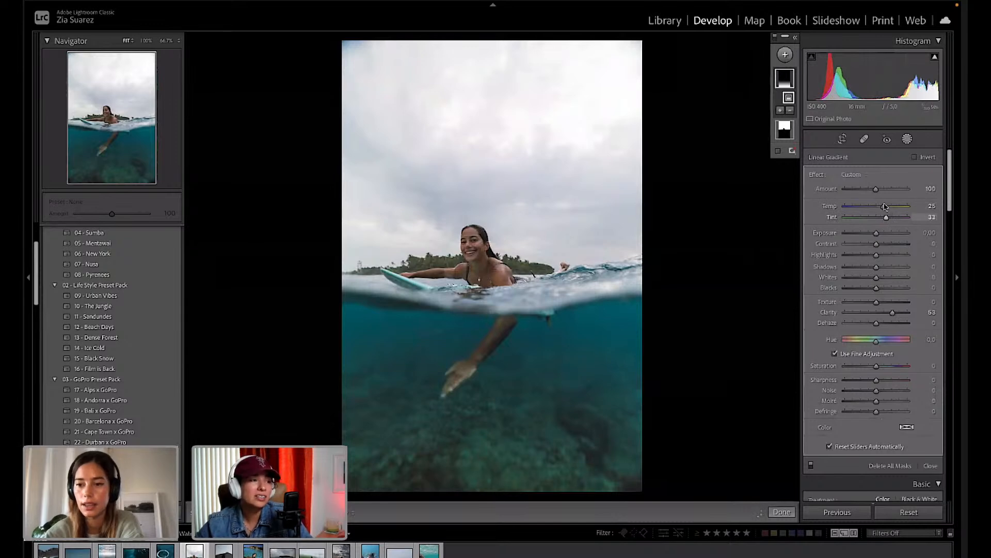
{"action": "left_click_drag", "start_coordinate": [884, 206], "coordinate": [885, 207]}
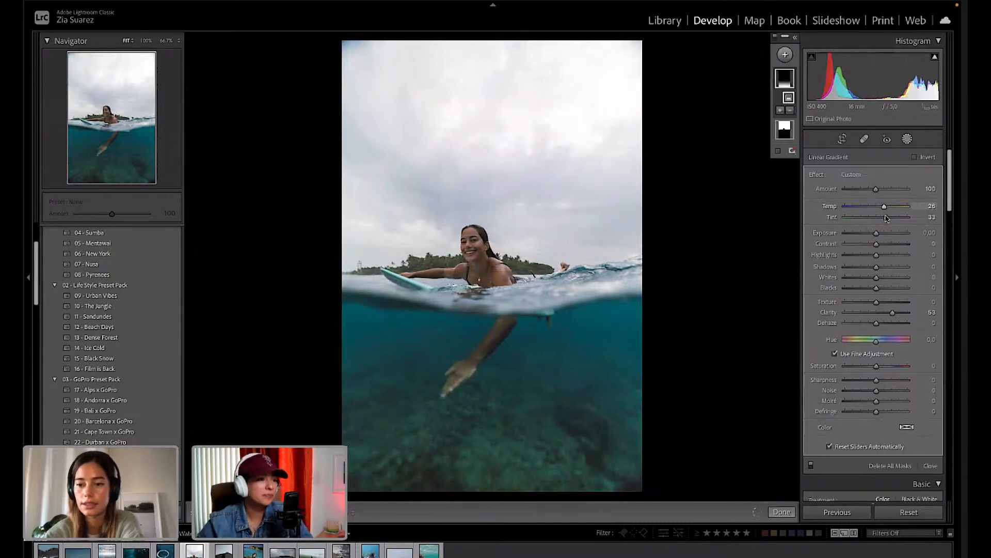
{"action": "left_click_drag", "start_coordinate": [886, 217], "coordinate": [887, 218]}
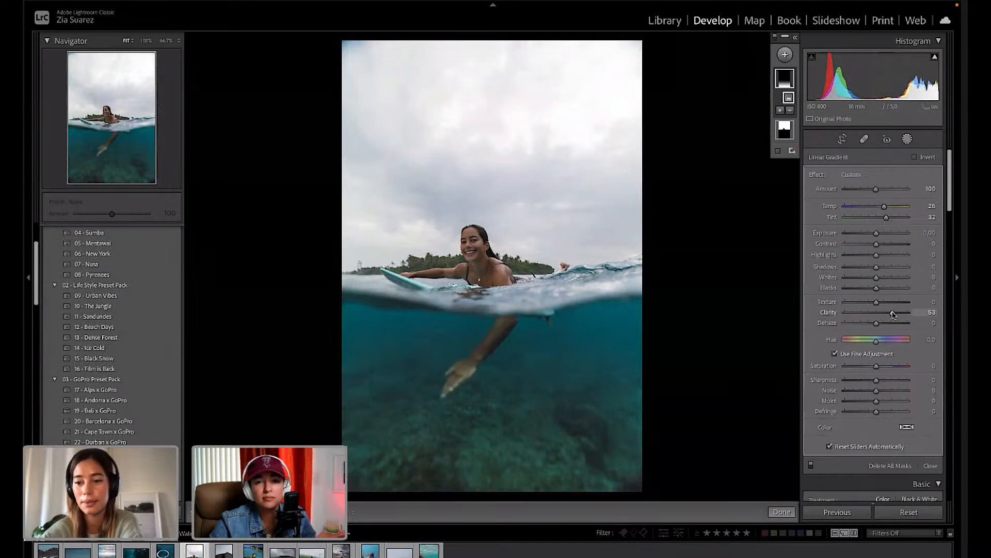
{"action": "left_click_drag", "start_coordinate": [901, 313], "coordinate": [897, 313]}
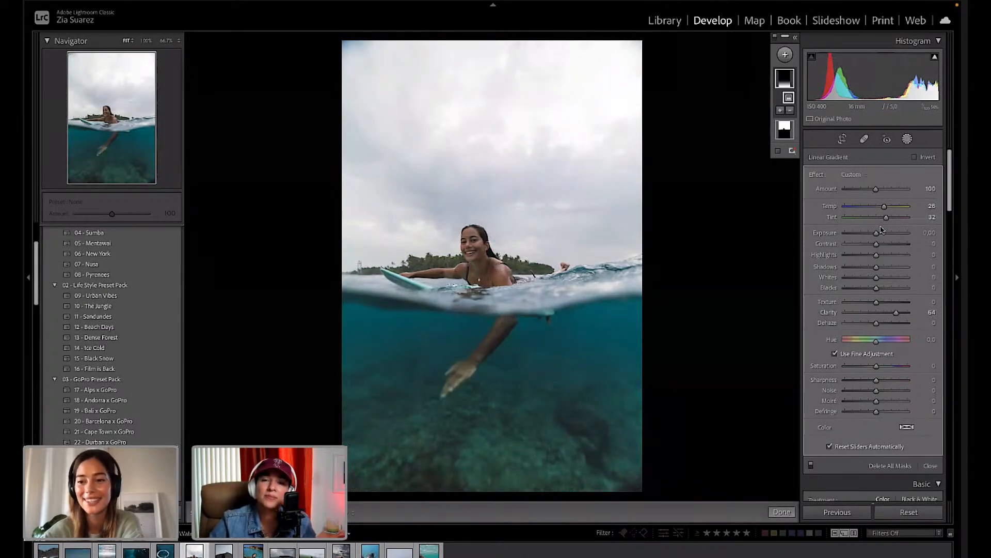
{"action": "left_click_drag", "start_coordinate": [877, 234], "coordinate": [878, 234]}
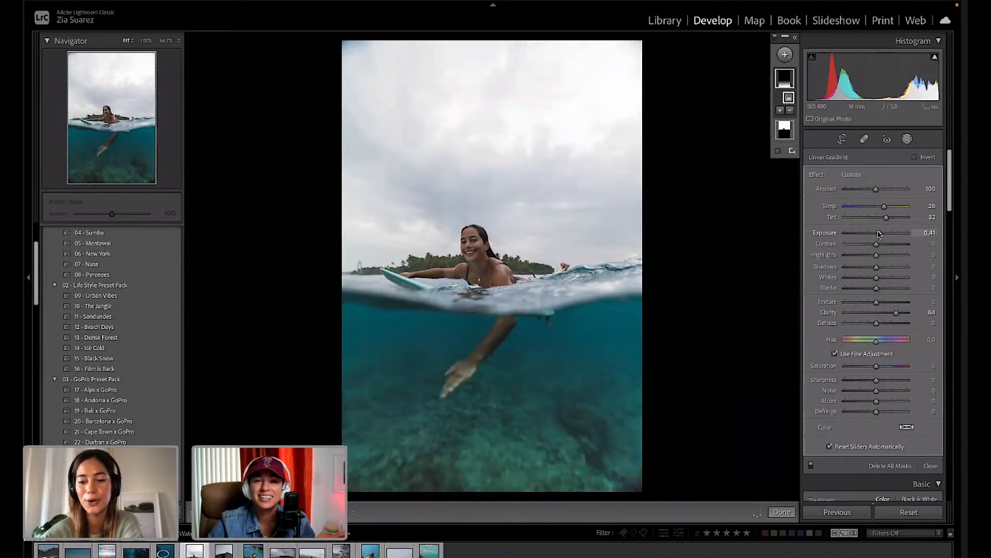
{"action": "left_click_drag", "start_coordinate": [879, 234], "coordinate": [879, 234]}
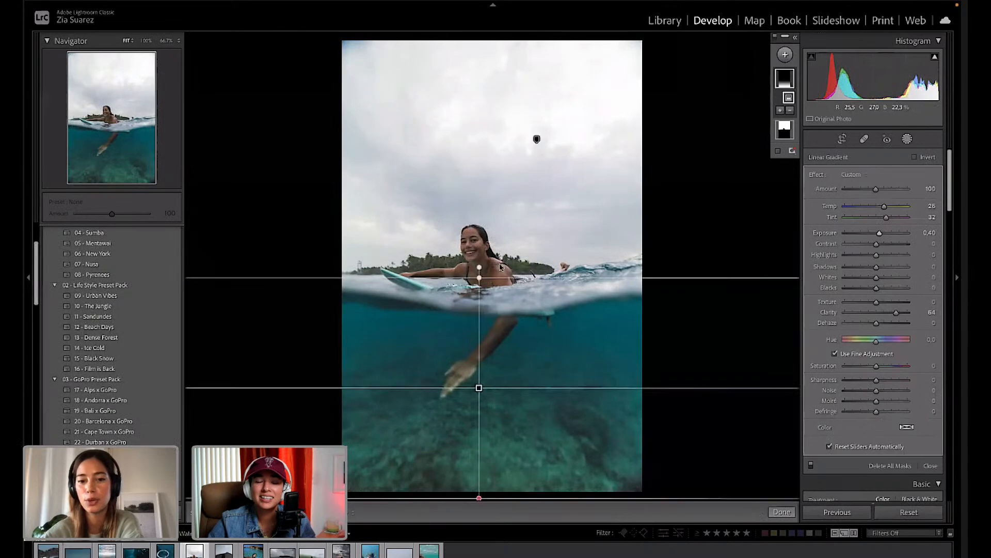
Drag the gradient's lines so its transition spans from the horizon down to the surfer's hand.
{"action": "left_click_drag", "start_coordinate": [479, 277], "coordinate": [480, 258]}
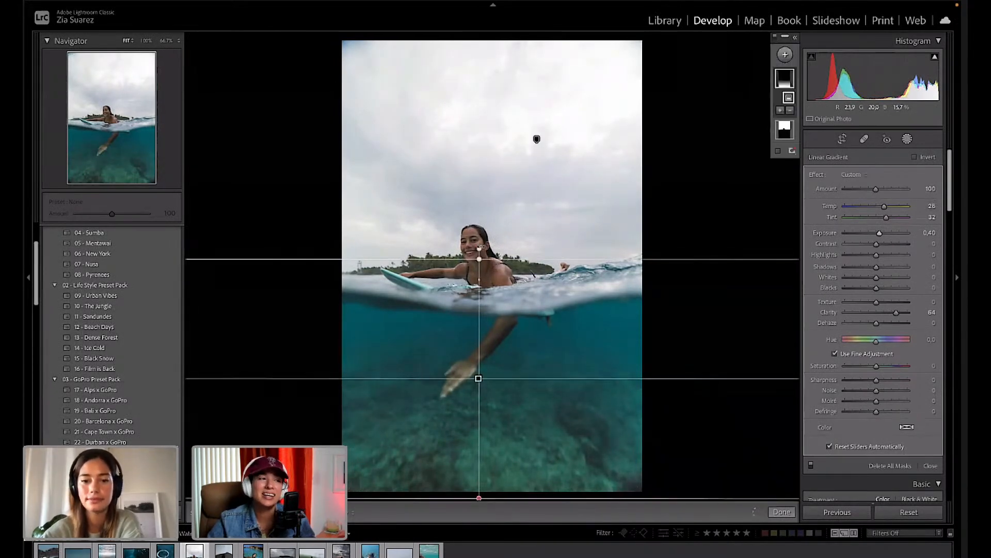
{"action": "left_click_drag", "start_coordinate": [478, 248], "coordinate": [481, 216]}
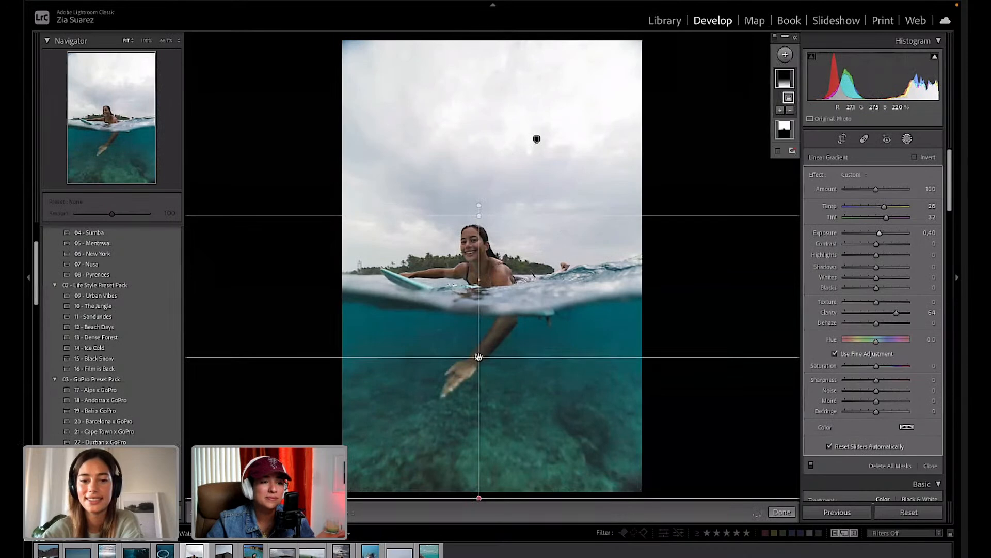
{"action": "left_click_drag", "start_coordinate": [479, 352], "coordinate": [478, 347]}
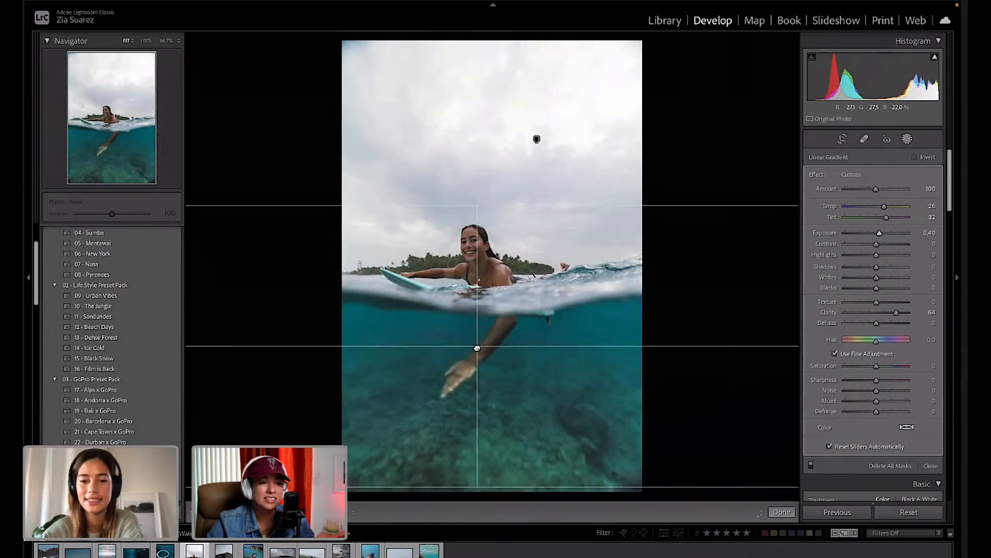
{"action": "left_click_drag", "start_coordinate": [476, 205], "coordinate": [478, 258]}
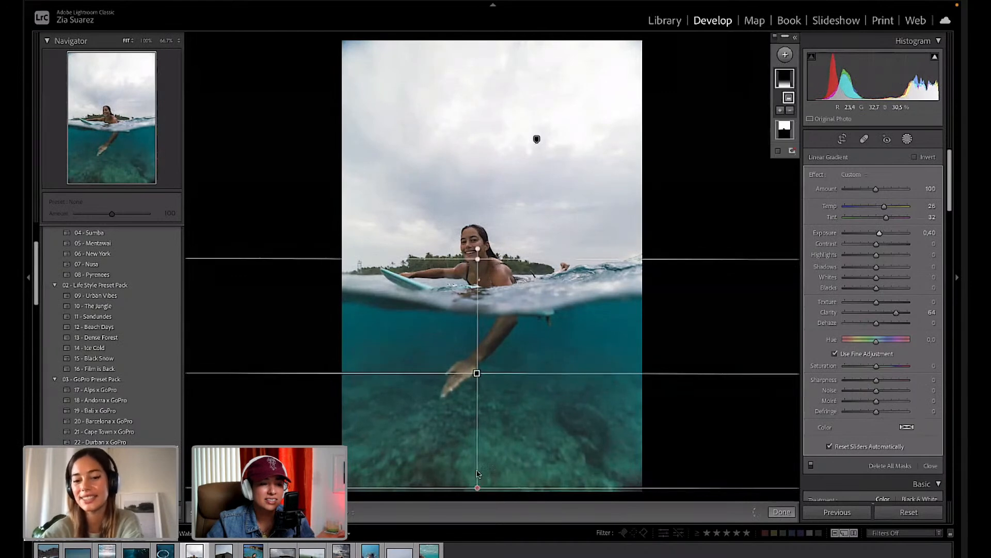
{"action": "left_click_drag", "start_coordinate": [478, 485], "coordinate": [477, 492]}
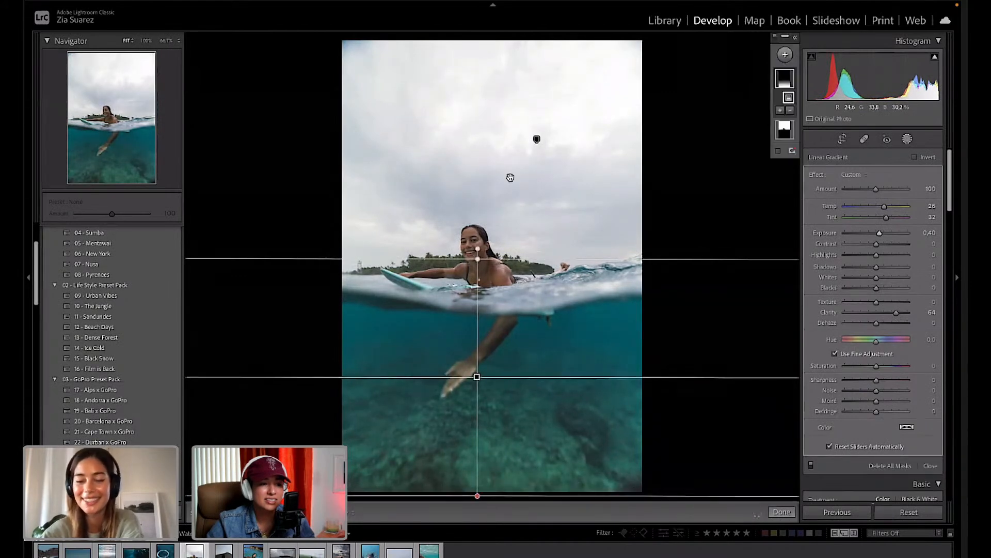
{"action": "left_click_drag", "start_coordinate": [478, 259], "coordinate": [478, 261]}
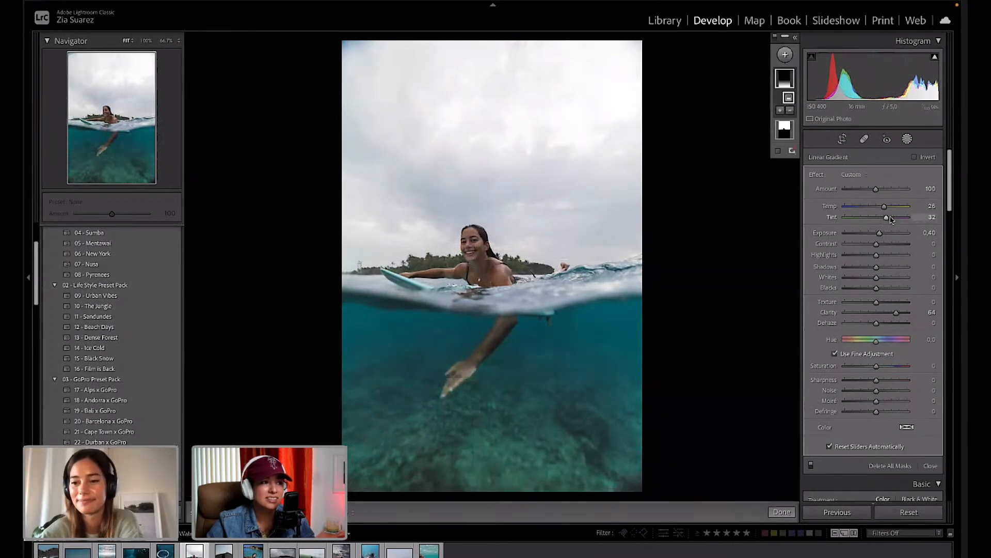
Set the underwater gradient to Temp 37, Tint 65, Clarity 66, and raise its top toward the horizon.
{"action": "mouse_move", "coordinate": [886, 218]}
{"action": "left_mouse_down"}
{"action": "mouse_move", "coordinate": [901, 218]}
{"action": "mouse_move", "coordinate": [889, 207]}
{"action": "left_mouse_up"}
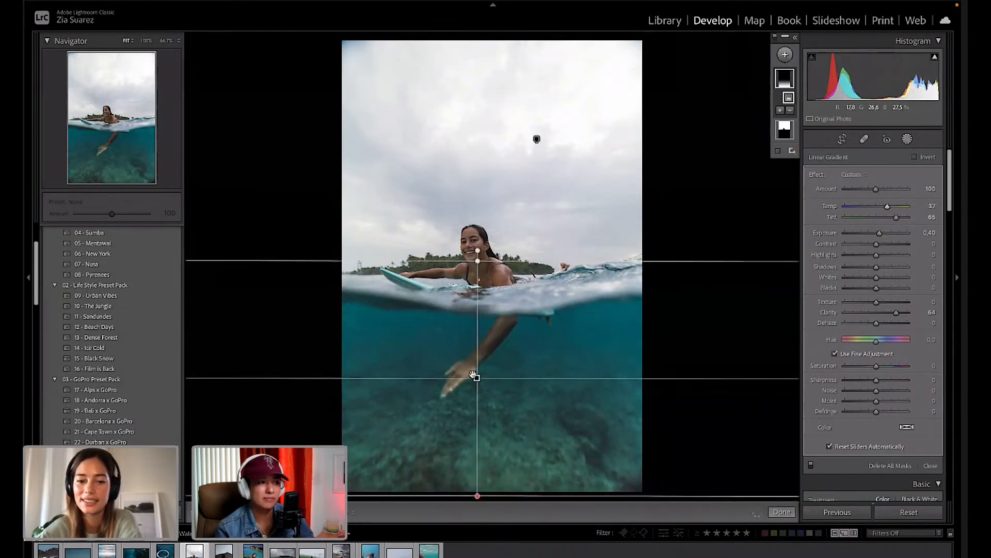
{"action": "left_click_drag", "start_coordinate": [475, 377], "coordinate": [474, 377]}
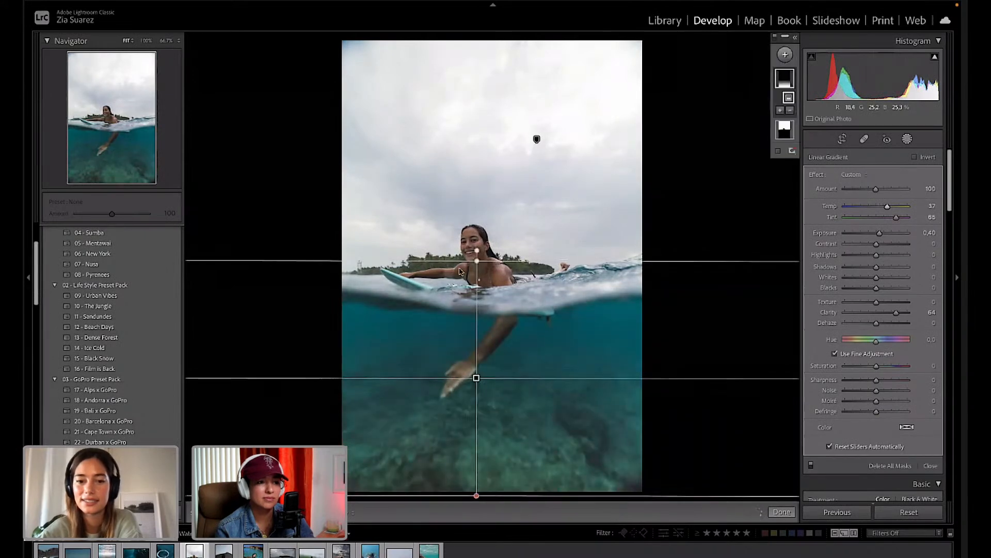
{"action": "left_click_drag", "start_coordinate": [478, 244], "coordinate": [477, 206]}
{"action": "left_click_drag", "start_coordinate": [902, 310], "coordinate": [898, 315]}
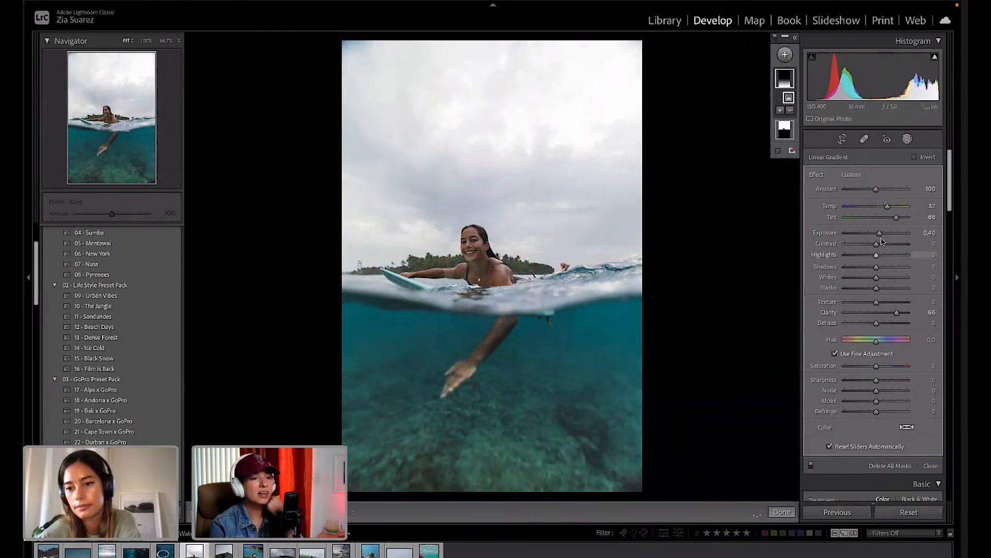
Give the underwater gradient Highlights −35, Shadows +10 and Dehaze +33 after small exposure tweaks.
{"action": "left_click_drag", "start_coordinate": [882, 236], "coordinate": [883, 236]}
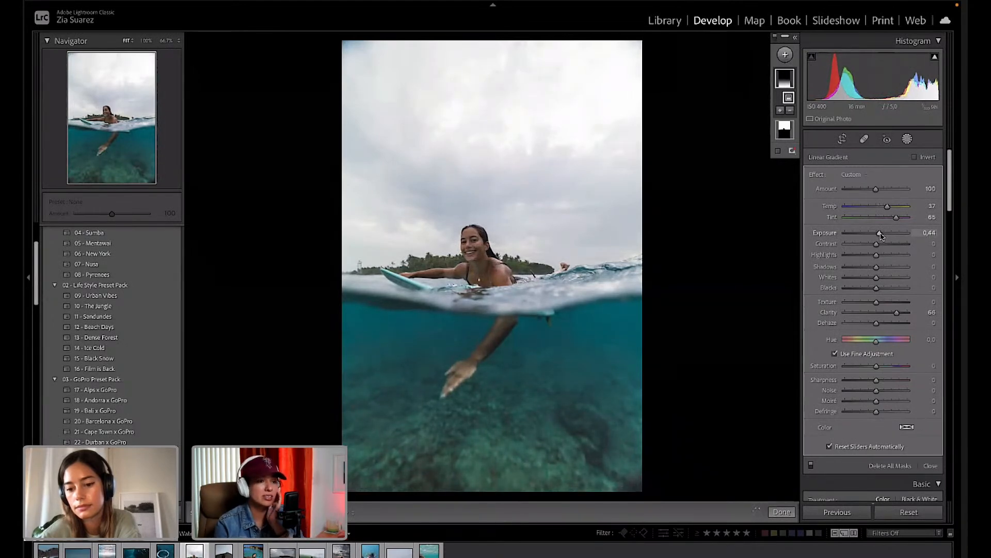
{"action": "left_click_drag", "start_coordinate": [882, 236], "coordinate": [882, 236]}
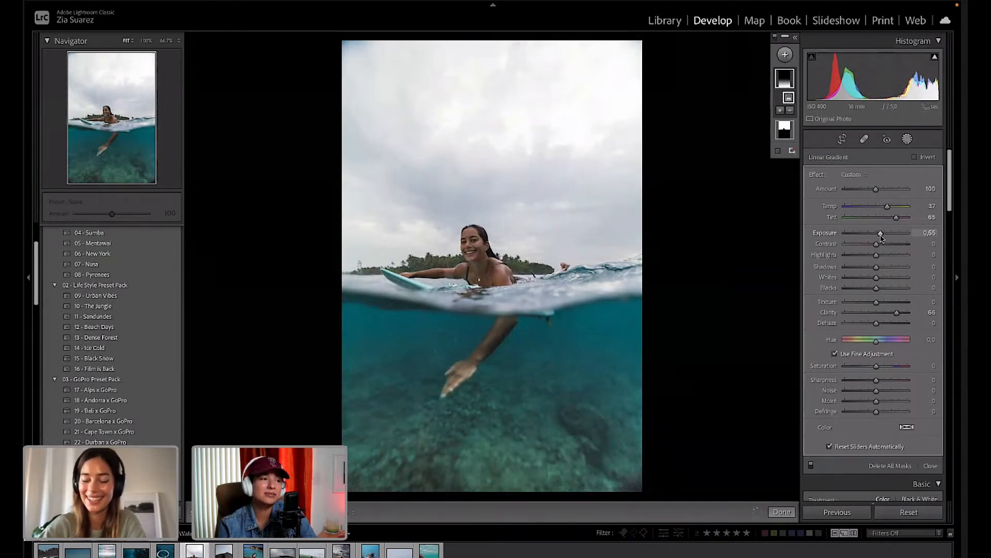
{"action": "mouse_move", "coordinate": [877, 267]}
{"action": "left_mouse_down"}
{"action": "mouse_move", "coordinate": [894, 267]}
{"action": "mouse_move", "coordinate": [849, 258]}
{"action": "mouse_move", "coordinate": [865, 258]}
{"action": "left_mouse_up"}
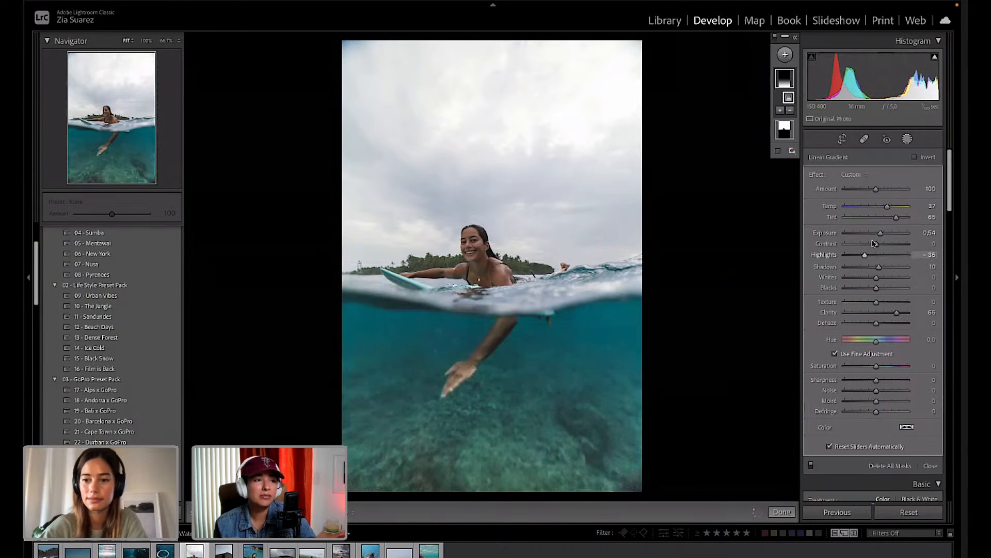
{"action": "left_click_drag", "start_coordinate": [881, 235], "coordinate": [877, 235]}
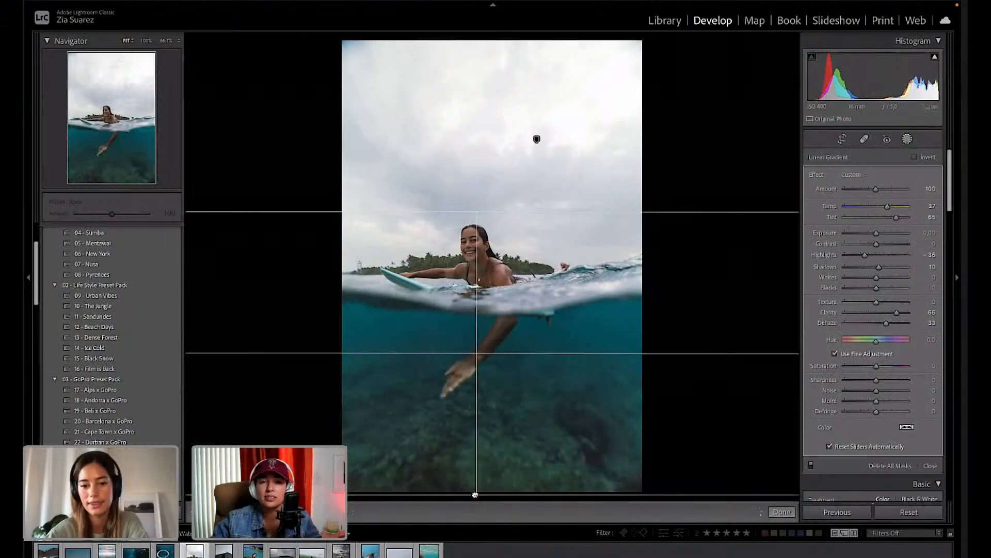
{"action": "left_click", "coordinate": [785, 512]}
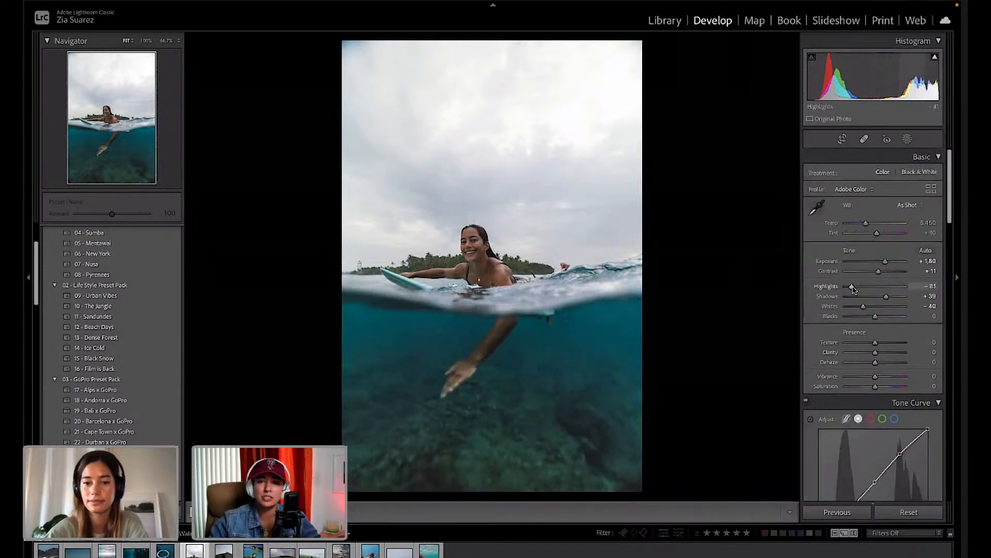
Lower the overall Highlights to -88, then check that Transform, vignetting and grain are still at zero.
{"action": "left_click_drag", "start_coordinate": [852, 287], "coordinate": [884, 262]}
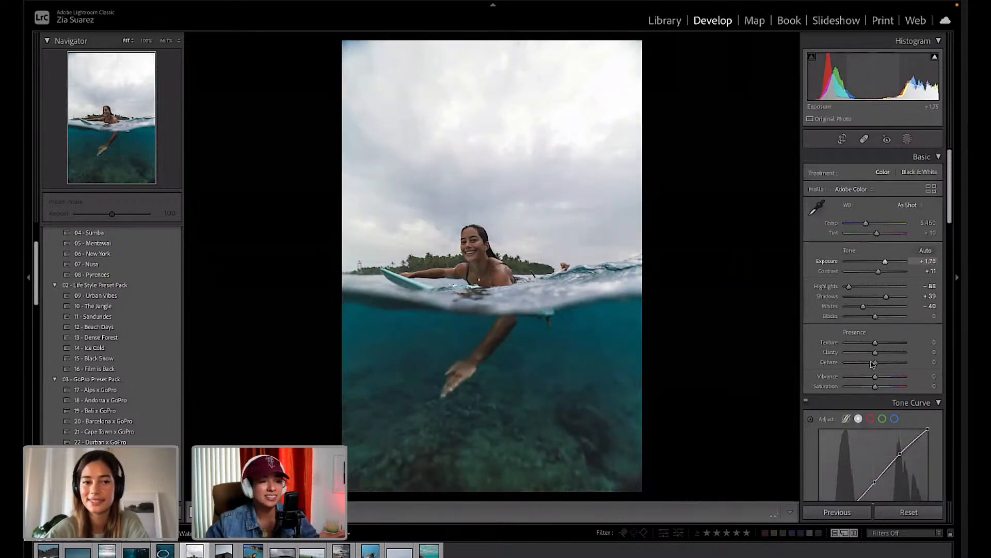
{"action": "scroll", "coordinate": [871, 364], "scroll_direction": "down", "scroll_amount": 8}
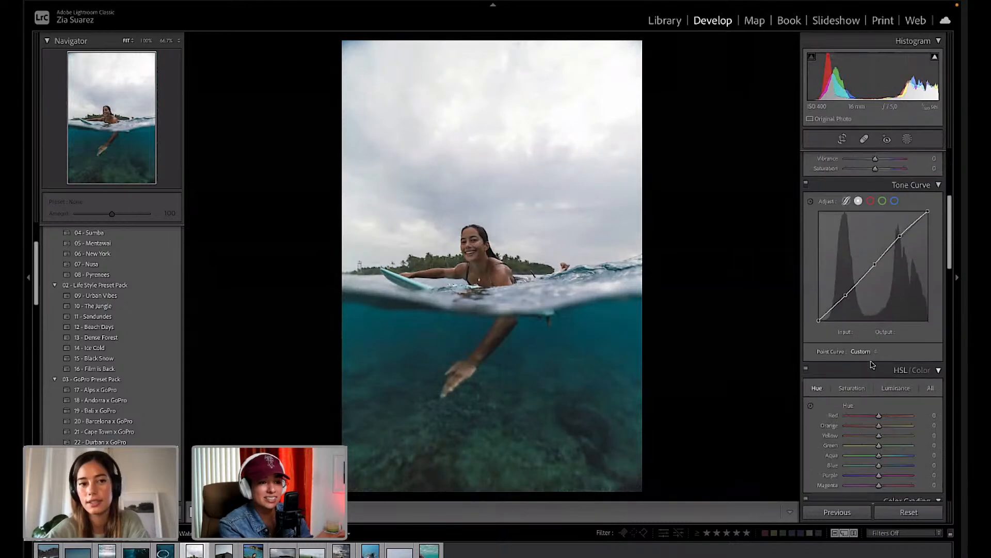
{"action": "scroll", "coordinate": [871, 364], "scroll_direction": "down", "scroll_amount": 6}
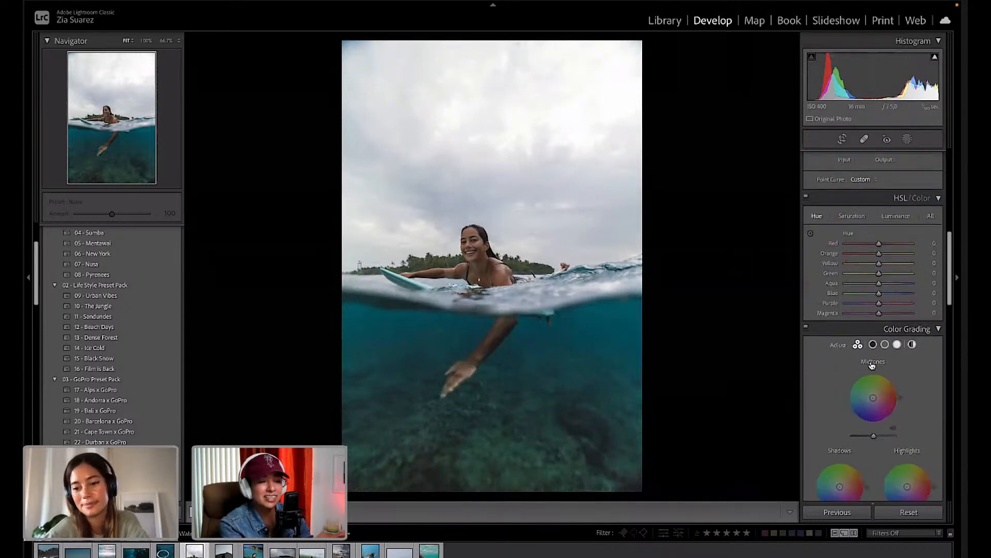
{"action": "scroll", "coordinate": [871, 364], "scroll_direction": "down", "scroll_amount": 1}
{"action": "scroll", "coordinate": [871, 364], "scroll_direction": "down", "scroll_amount": 4}
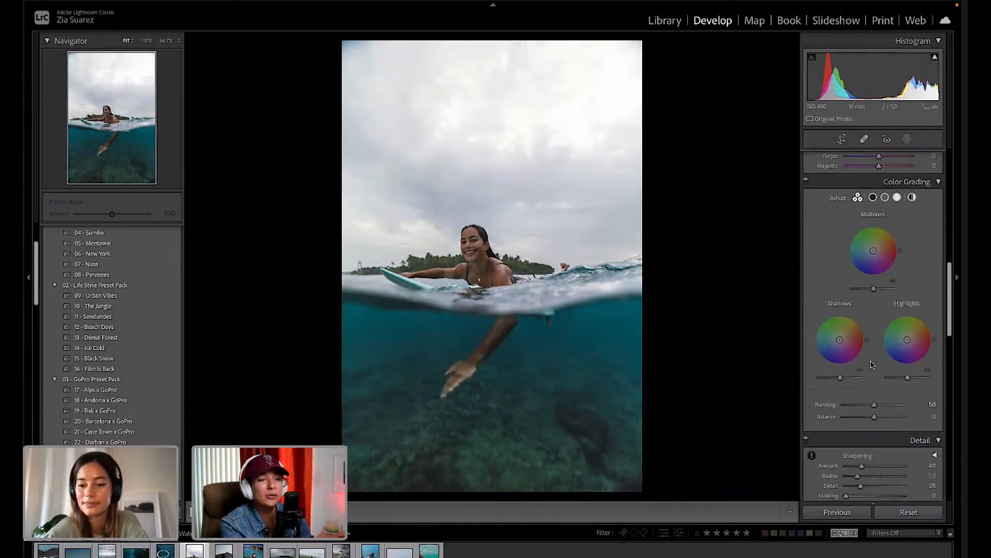
{"action": "scroll", "coordinate": [871, 364], "scroll_direction": "down", "scroll_amount": 3}
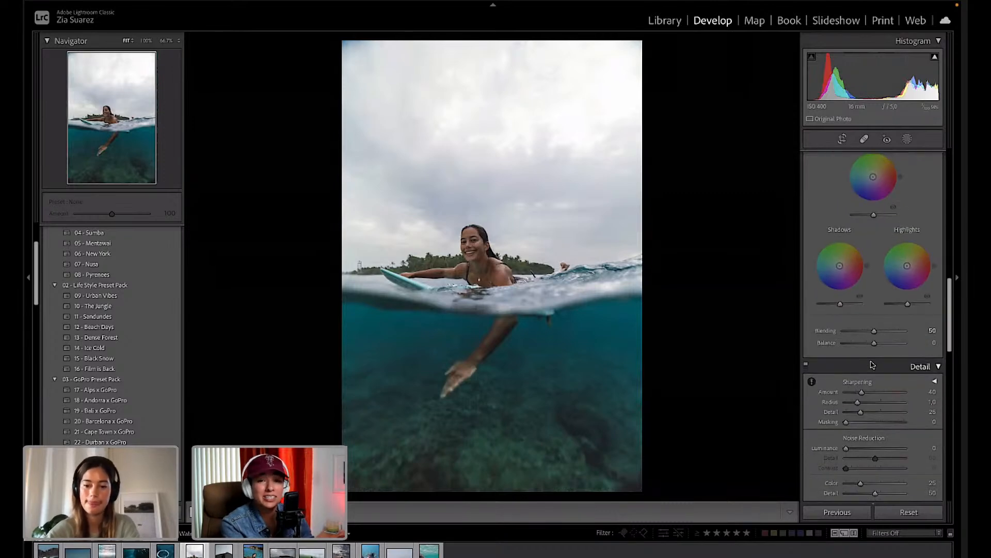
{"action": "scroll", "coordinate": [871, 364], "scroll_direction": "down", "scroll_amount": 4}
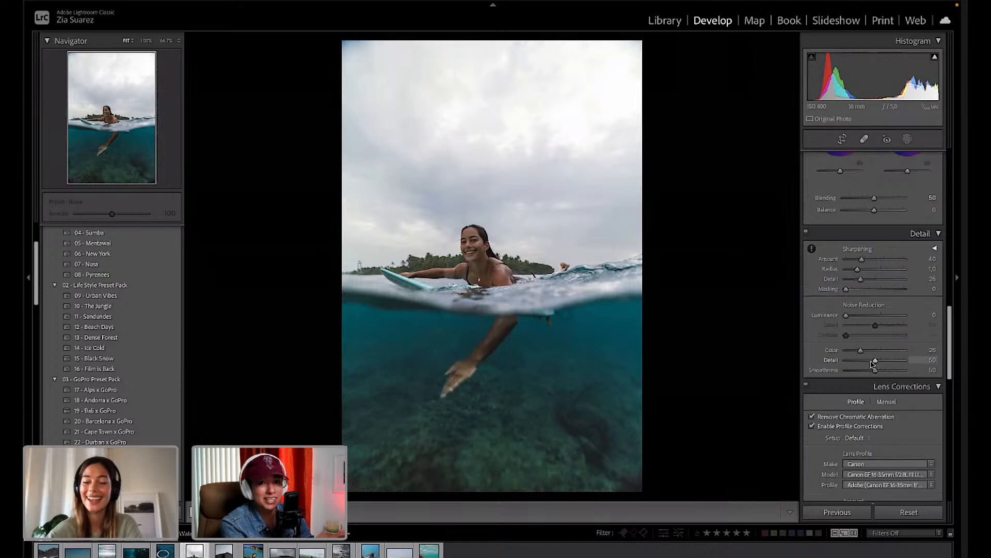
{"action": "scroll", "coordinate": [872, 364], "scroll_direction": "down", "scroll_amount": 3}
{"action": "scroll", "coordinate": [871, 364], "scroll_direction": "down", "scroll_amount": 4}
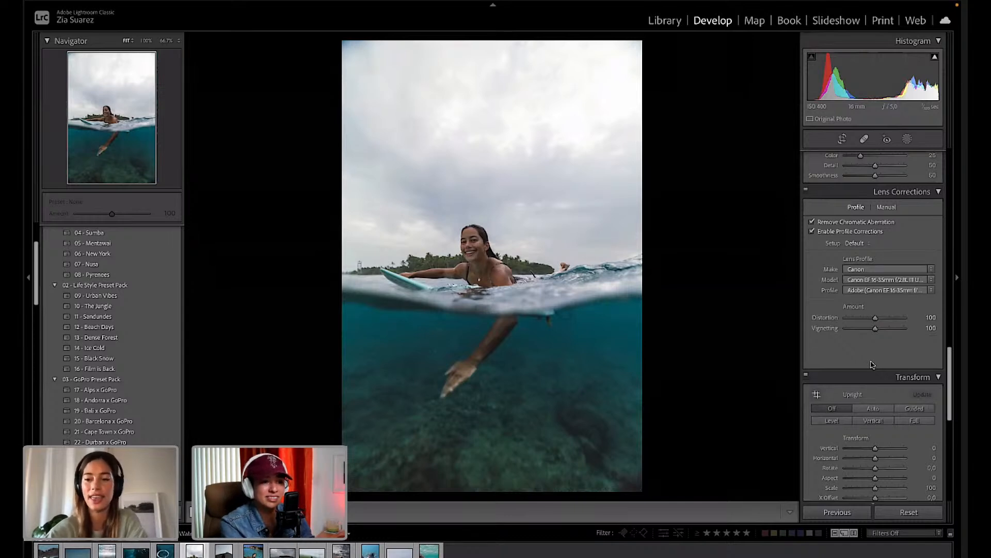
{"action": "scroll", "coordinate": [872, 364], "scroll_direction": "down", "scroll_amount": 2}
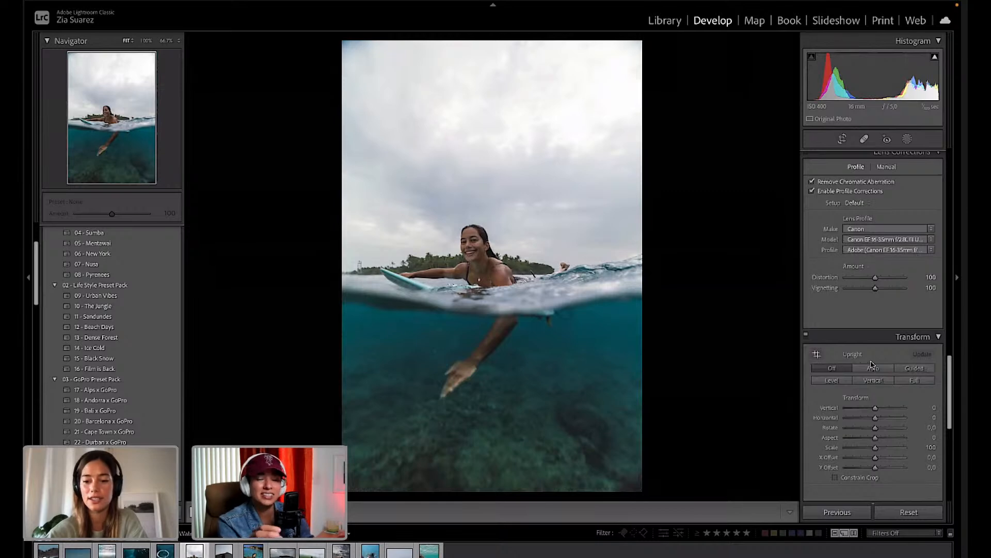
{"action": "scroll", "coordinate": [872, 364], "scroll_direction": "down", "scroll_amount": 1}
{"action": "scroll", "coordinate": [874, 361], "scroll_direction": "down", "scroll_amount": 2}
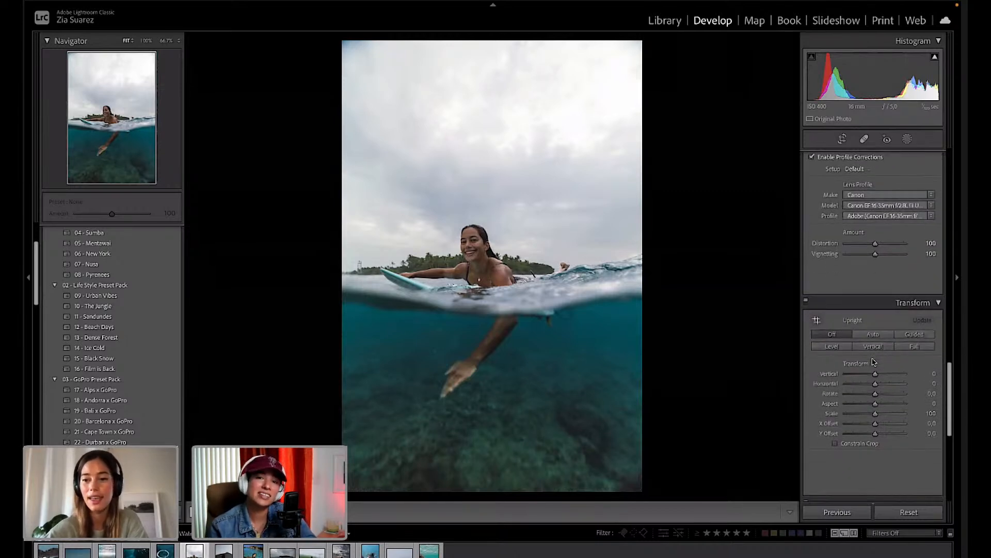
{"action": "scroll", "coordinate": [874, 361], "scroll_direction": "down", "scroll_amount": 1}
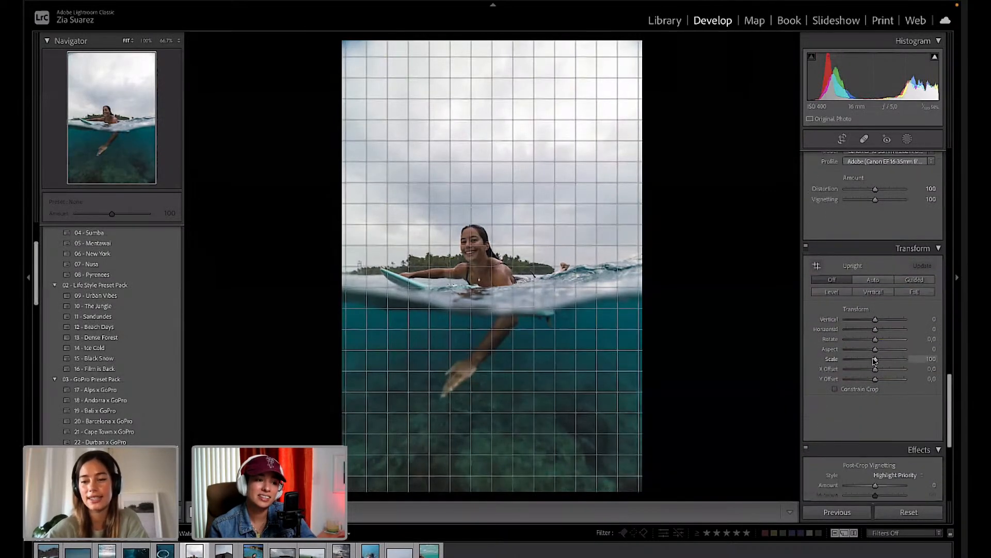
{"action": "scroll", "coordinate": [894, 420], "scroll_direction": "down", "scroll_amount": 2}
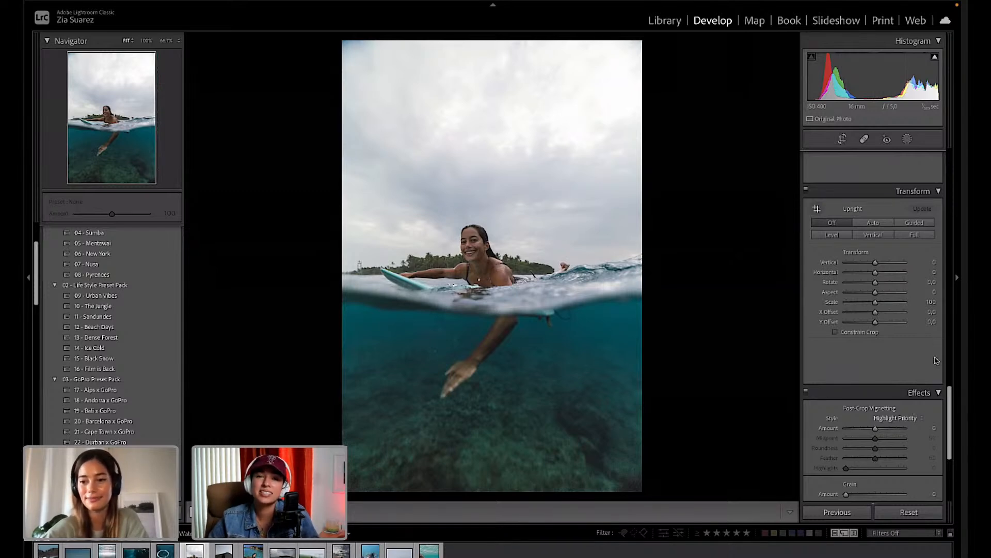
{"action": "scroll", "coordinate": [936, 360], "scroll_direction": "down", "scroll_amount": 3}
Tint the Calibration shadows slightly toward magenta.
{"action": "scroll", "coordinate": [936, 360], "scroll_direction": "down", "scroll_amount": 4}
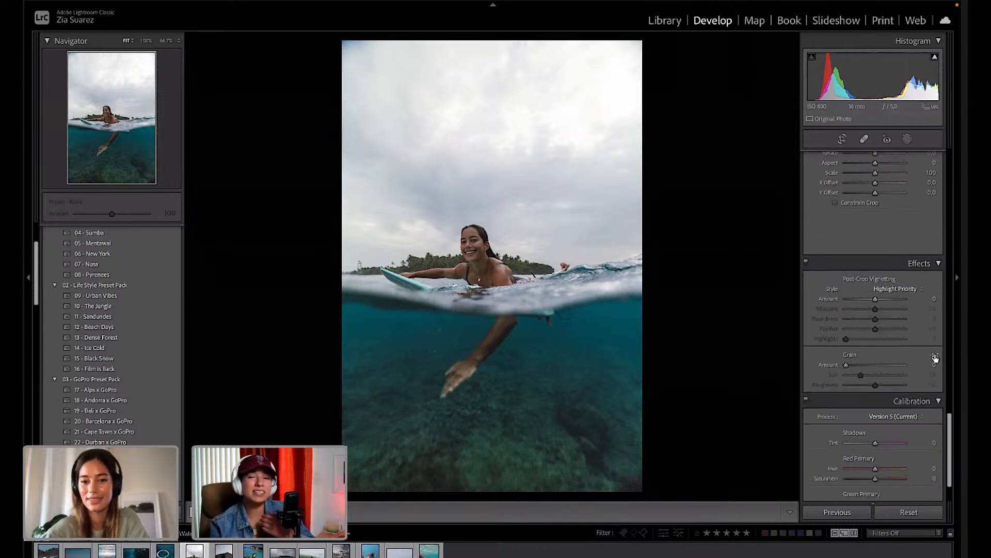
{"action": "left_click_drag", "start_coordinate": [875, 435], "coordinate": [880, 437]}
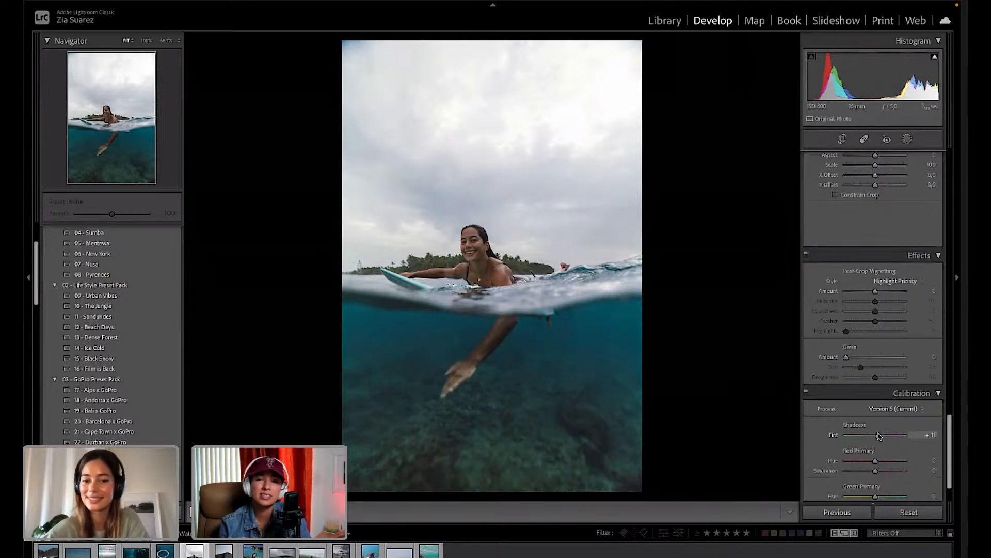
{"action": "left_click_drag", "start_coordinate": [879, 436], "coordinate": [879, 436]}
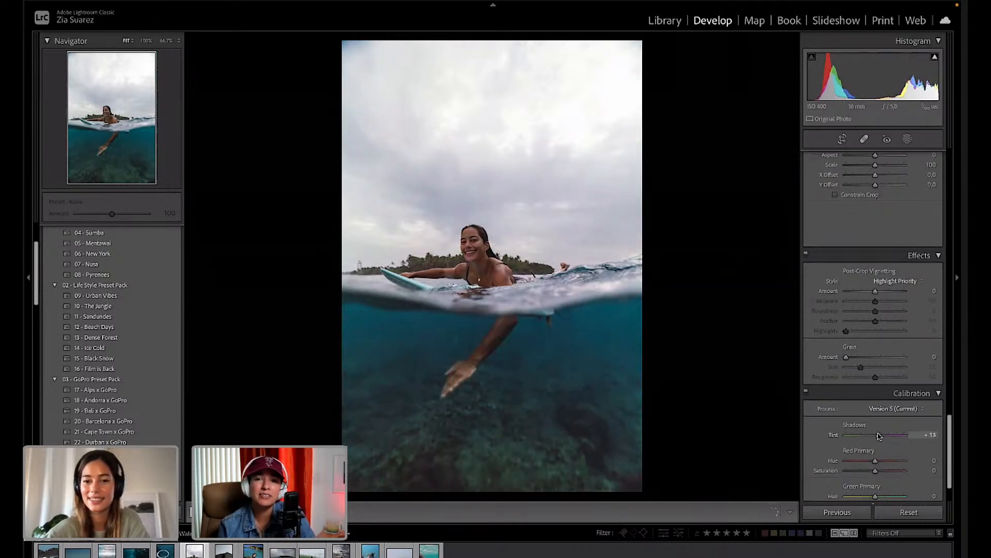
{"action": "left_click_drag", "start_coordinate": [875, 436], "coordinate": [878, 437]}
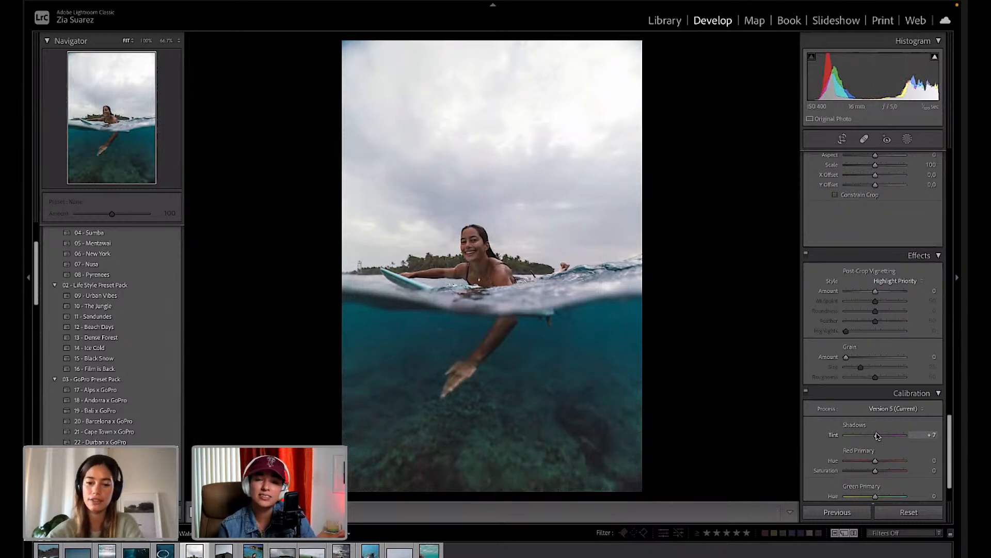
Set Red Primary Hue to +12, Shadows Tint to +17 and Green Primary Hue to +5.
{"action": "scroll", "coordinate": [878, 439], "scroll_direction": "down", "scroll_amount": 1}
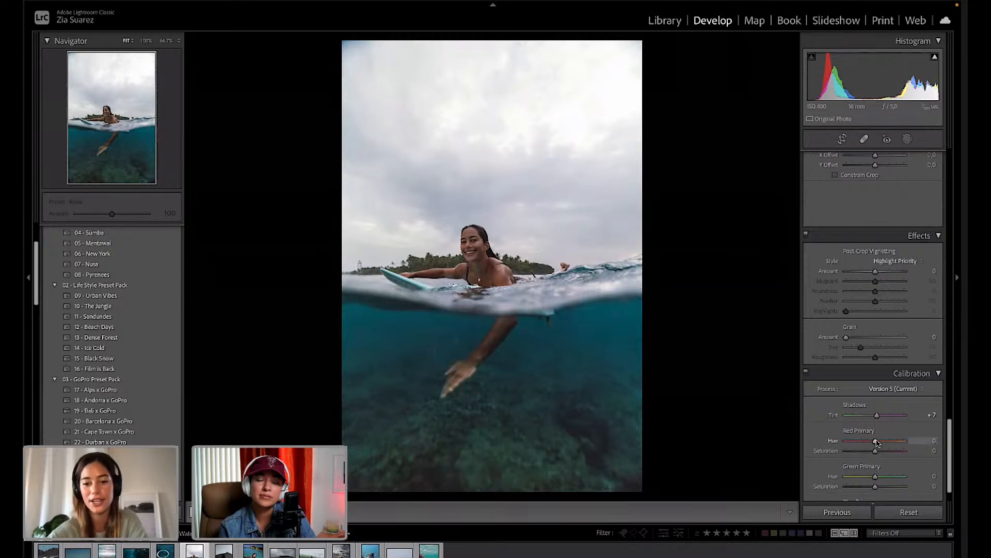
{"action": "left_click_drag", "start_coordinate": [876, 442], "coordinate": [880, 443]}
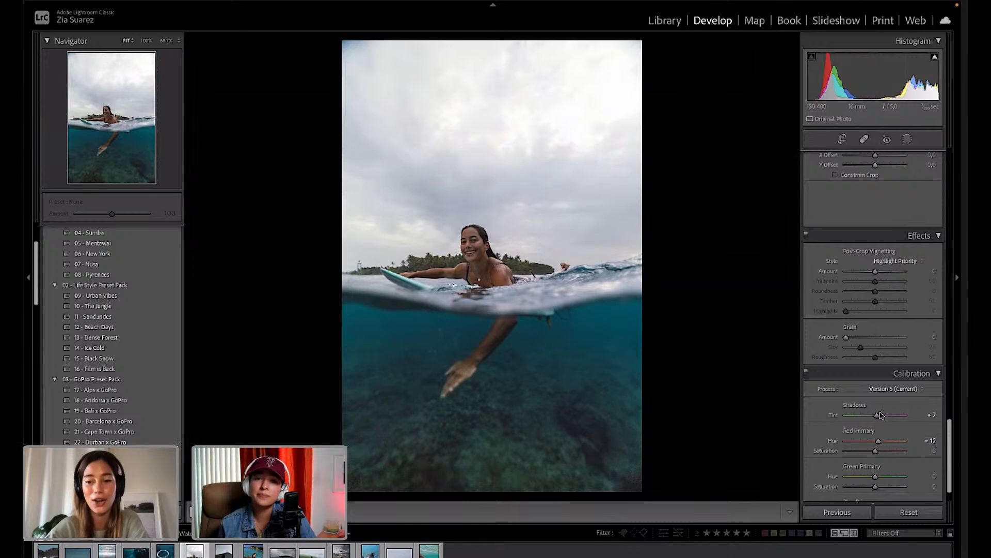
{"action": "left_click_drag", "start_coordinate": [877, 416], "coordinate": [880, 422]}
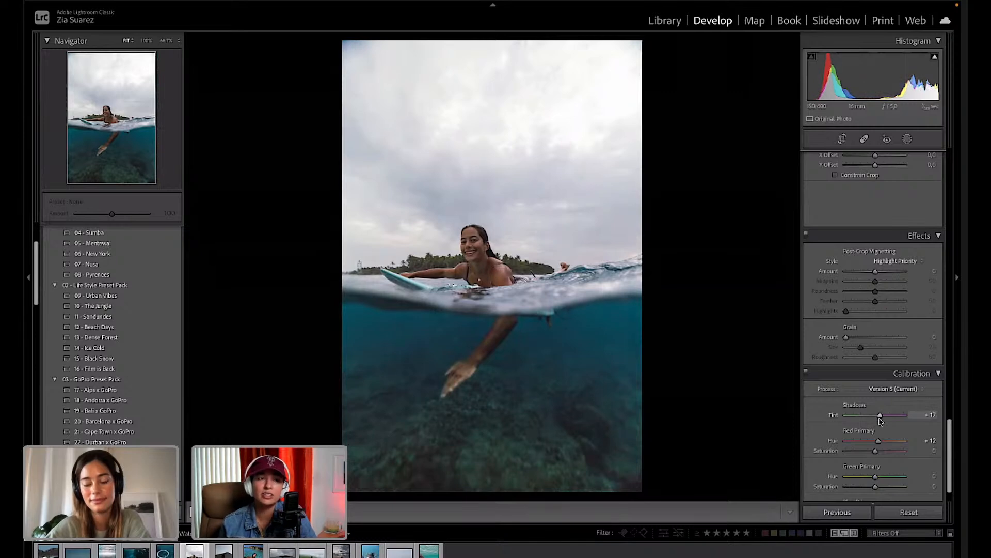
{"action": "mouse_move", "coordinate": [875, 479]}
{"action": "left_mouse_down"}
{"action": "mouse_move", "coordinate": [867, 478]}
{"action": "mouse_move", "coordinate": [879, 476]}
{"action": "mouse_move", "coordinate": [870, 487]}
{"action": "mouse_move", "coordinate": [886, 484]}
{"action": "mouse_move", "coordinate": [878, 486]}
{"action": "left_mouse_up"}
Color-grade with a faint highlight tint, blue shadows, and midtones at hue 221, saturation 15.
{"action": "scroll", "coordinate": [883, 433], "scroll_direction": "up", "scroll_amount": 5}
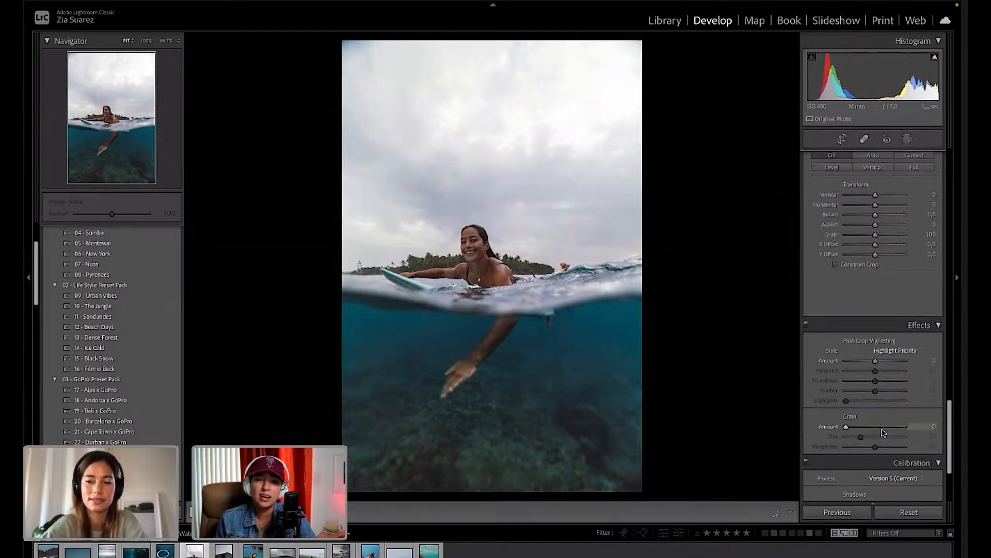
{"action": "scroll", "coordinate": [883, 433], "scroll_direction": "up", "scroll_amount": 6}
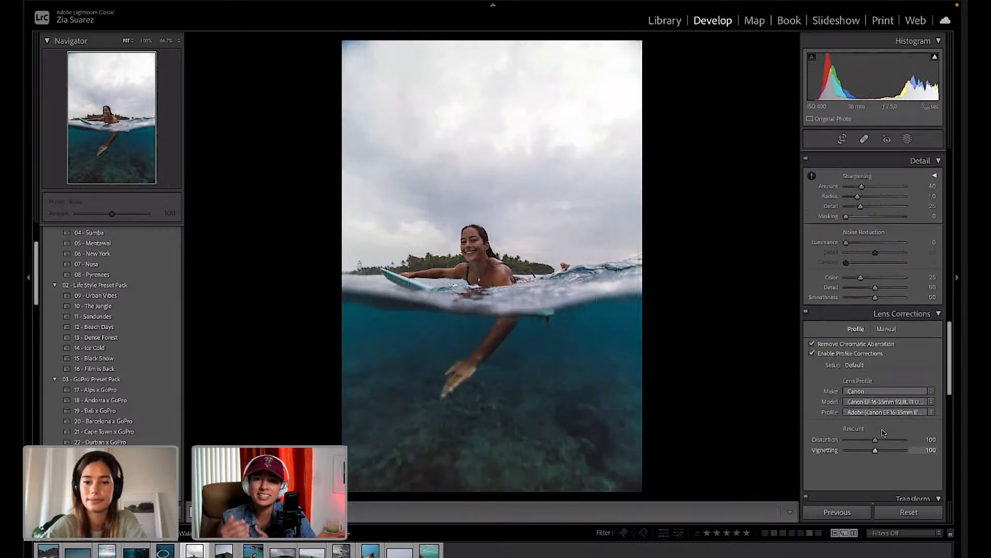
{"action": "scroll", "coordinate": [883, 432], "scroll_direction": "up", "scroll_amount": 5}
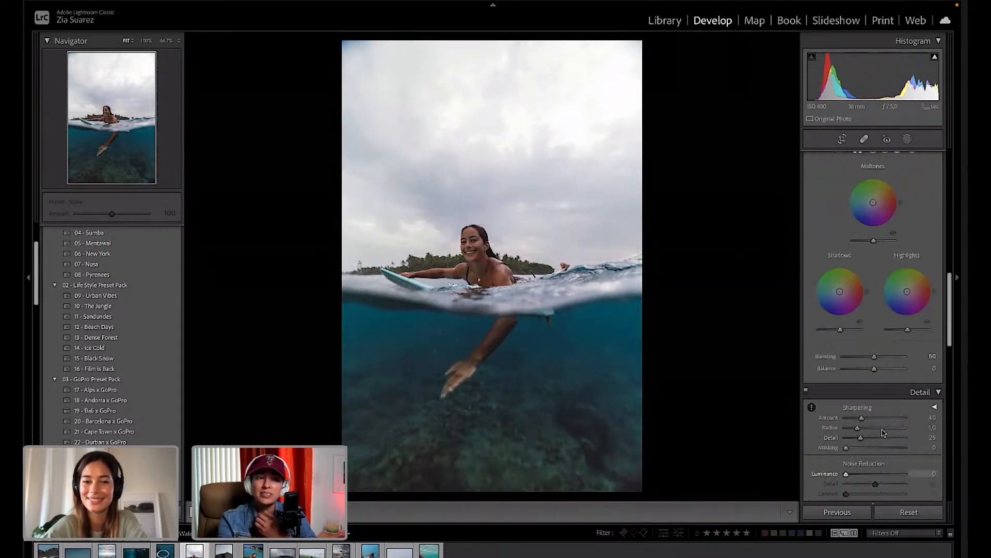
{"action": "scroll", "coordinate": [883, 433], "scroll_direction": "down", "scroll_amount": 3}
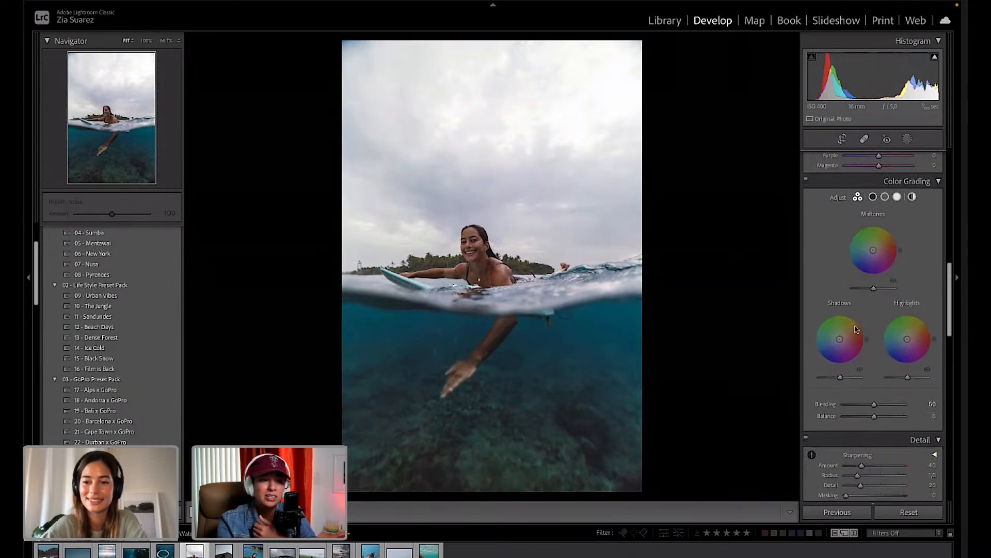
{"action": "left_click_drag", "start_coordinate": [907, 339], "coordinate": [910, 312]}
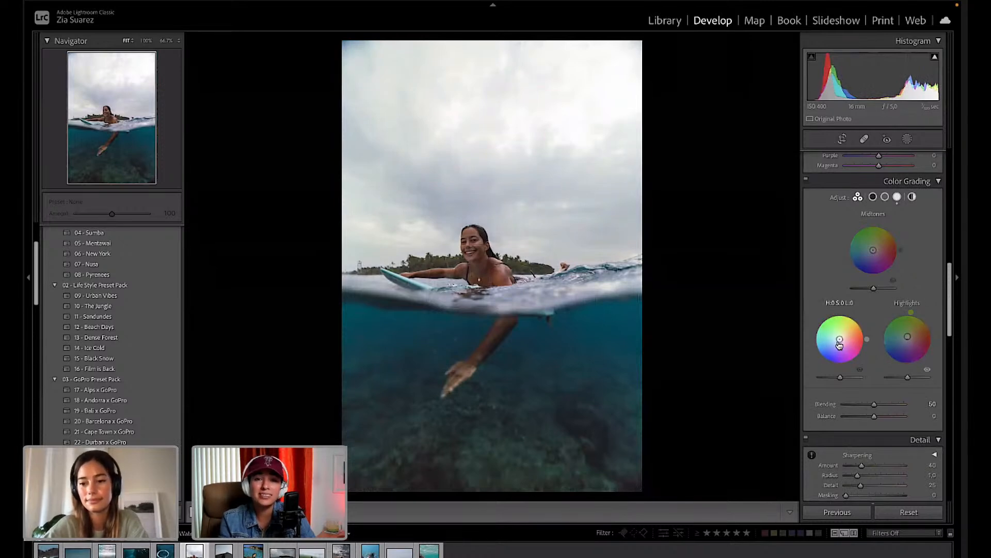
{"action": "mouse_move", "coordinate": [839, 339]}
{"action": "left_mouse_down"}
{"action": "mouse_move", "coordinate": [821, 330]}
{"action": "mouse_move", "coordinate": [844, 313]}
{"action": "mouse_move", "coordinate": [866, 330]}
{"action": "mouse_move", "coordinate": [837, 363]}
{"action": "mouse_move", "coordinate": [814, 343]}
{"action": "mouse_move", "coordinate": [817, 355]}
{"action": "mouse_move", "coordinate": [813, 333]}
{"action": "left_mouse_up"}
{"action": "left_click_drag", "start_coordinate": [873, 250], "coordinate": [854, 271]}
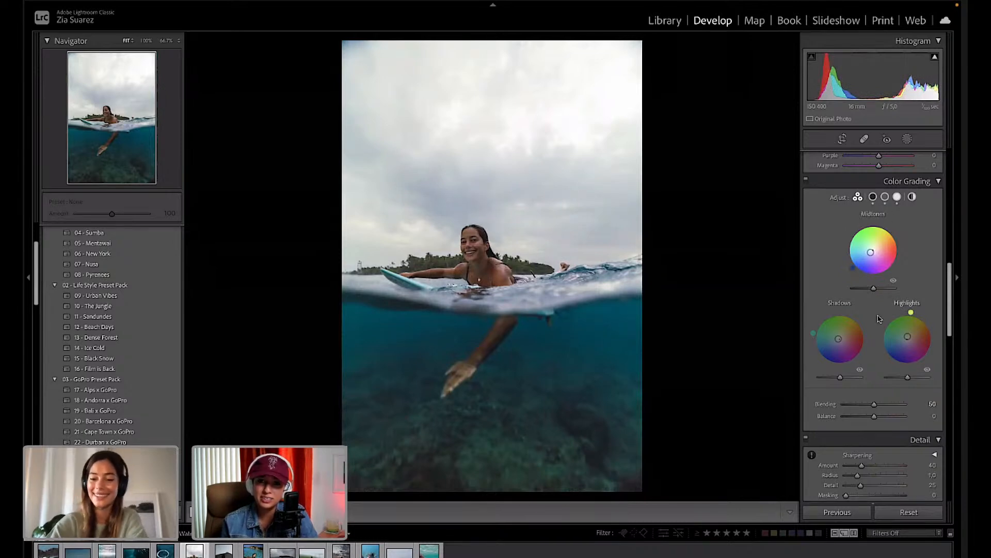
{"action": "scroll", "coordinate": [893, 310], "scroll_direction": "up", "scroll_amount": 3}
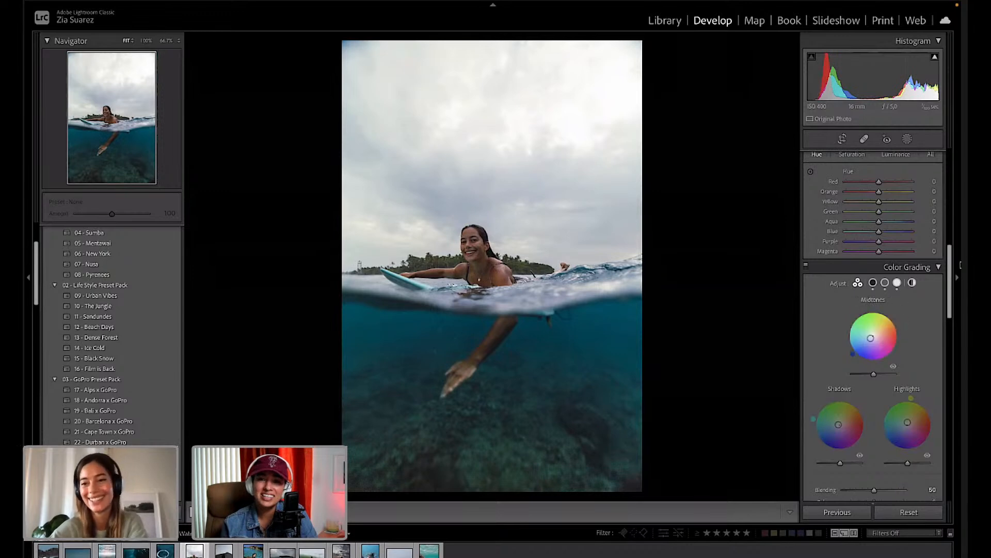
Shift the hue of the water's blues and aquas and slightly raise their saturation.
{"action": "scroll", "coordinate": [898, 260], "scroll_direction": "up", "scroll_amount": 3}
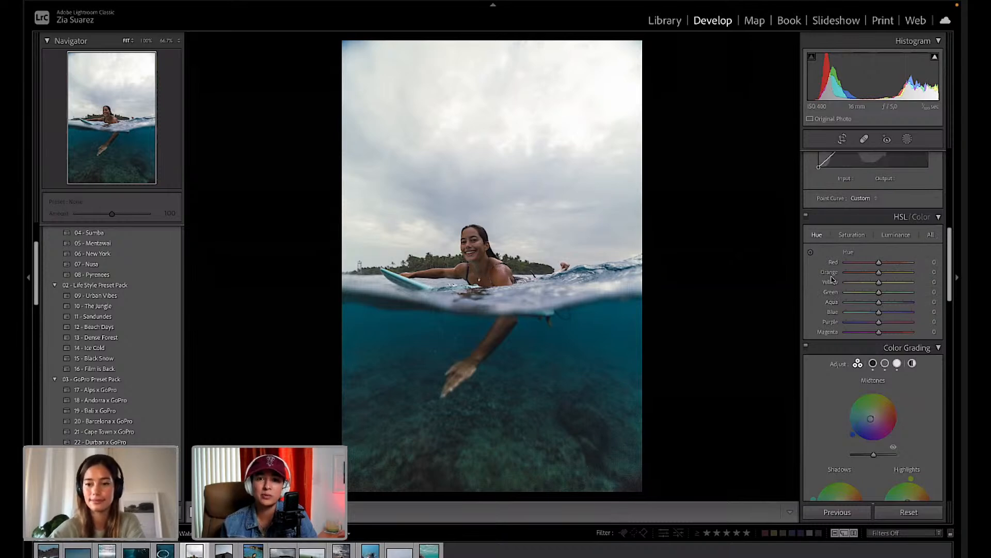
{"action": "left_click", "coordinate": [811, 253]}
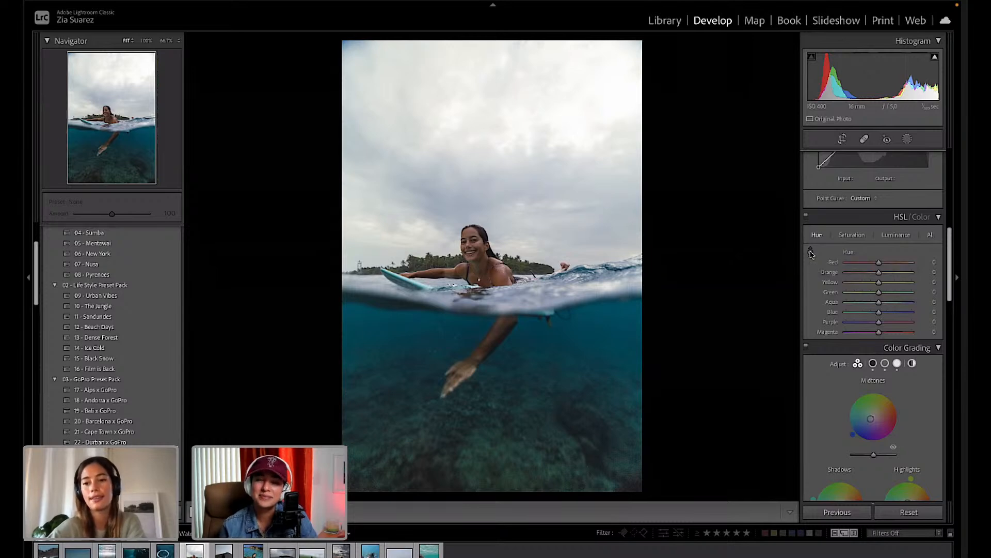
{"action": "left_click_drag", "start_coordinate": [568, 351], "coordinate": [568, 370]}
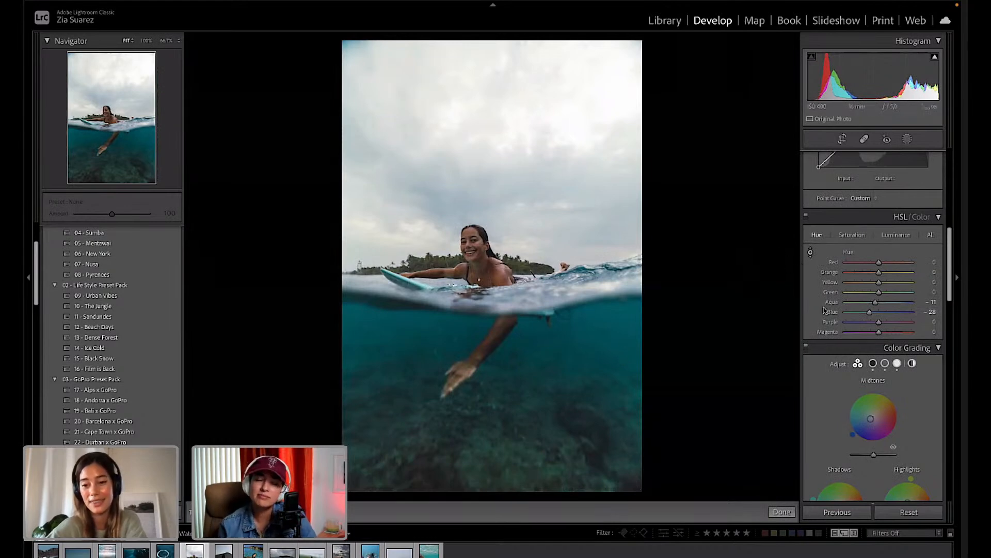
{"action": "left_click", "coordinate": [852, 235]}
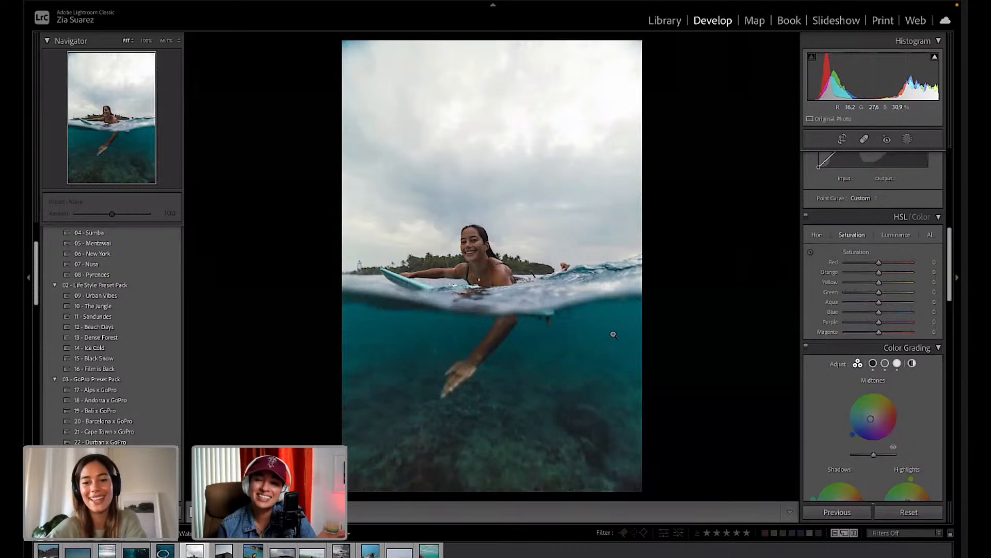
{"action": "left_click", "coordinate": [810, 252]}
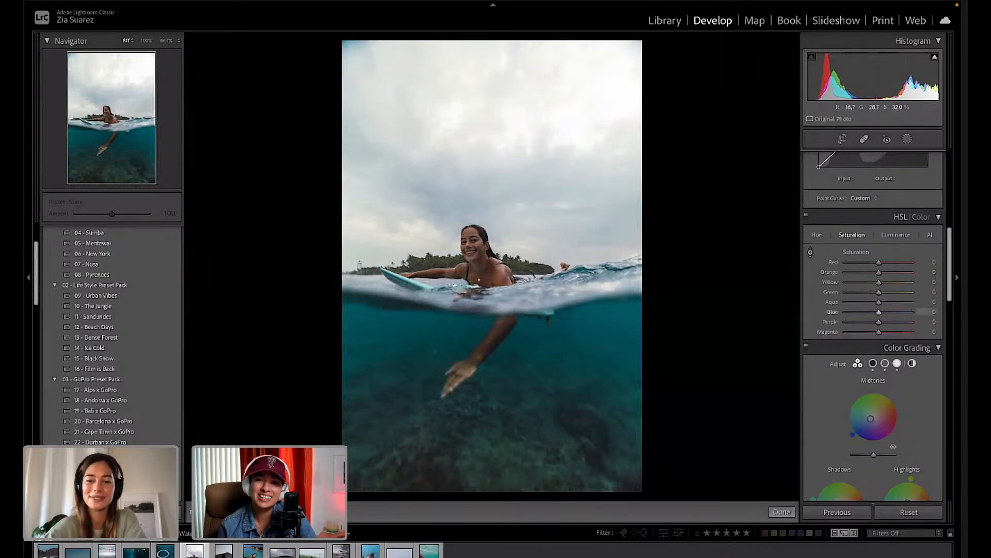
{"action": "left_click_drag", "start_coordinate": [557, 362], "coordinate": [608, 341]}
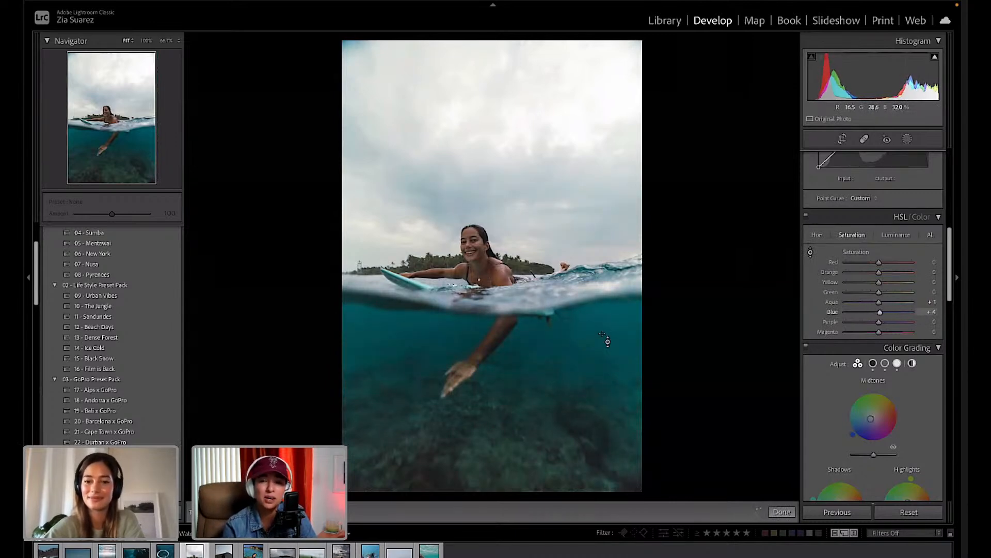
Brighten the water's luminance to Aqua +6 and Blue +14.
{"action": "left_click", "coordinate": [897, 235]}
{"action": "left_click", "coordinate": [811, 252]}
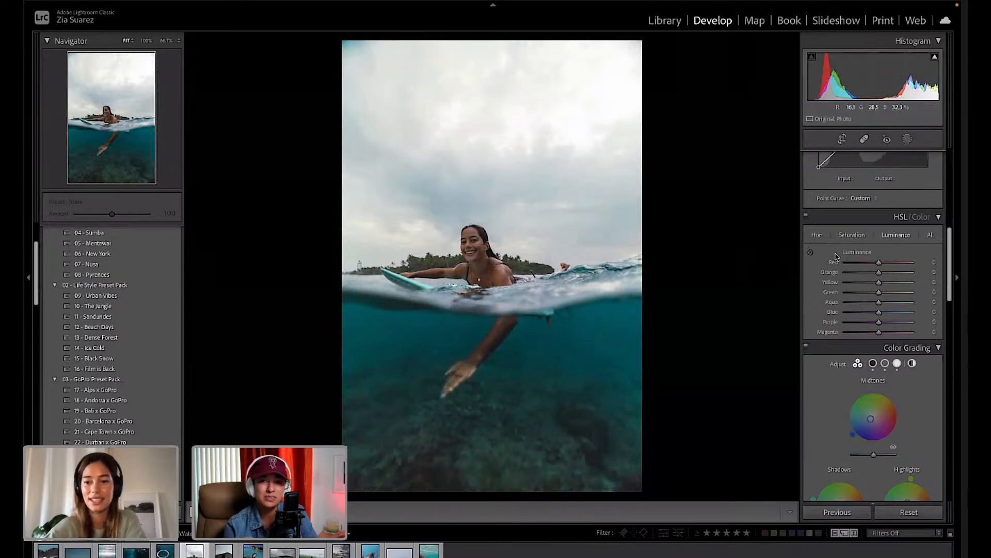
{"action": "left_click", "coordinate": [811, 252]}
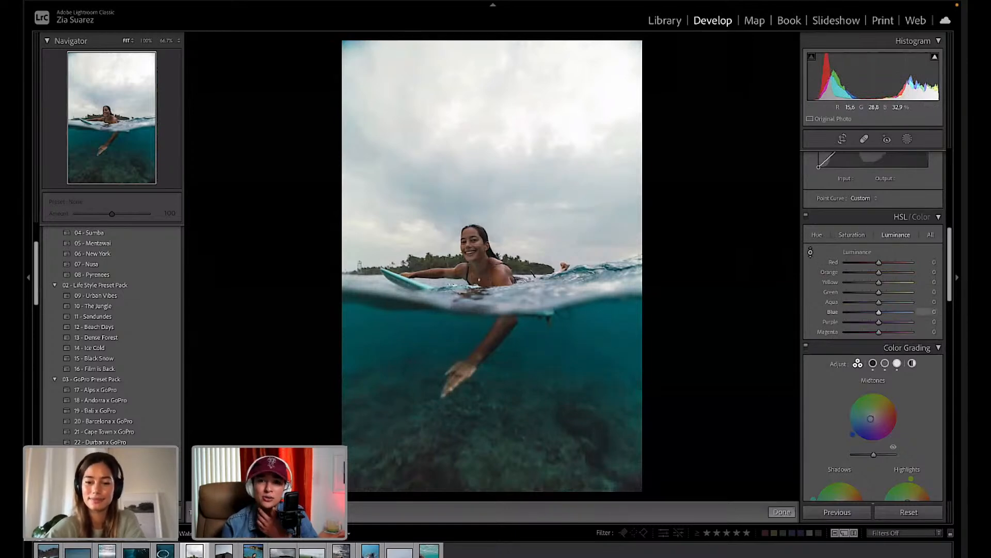
{"action": "left_click_drag", "start_coordinate": [558, 357], "coordinate": [558, 379]}
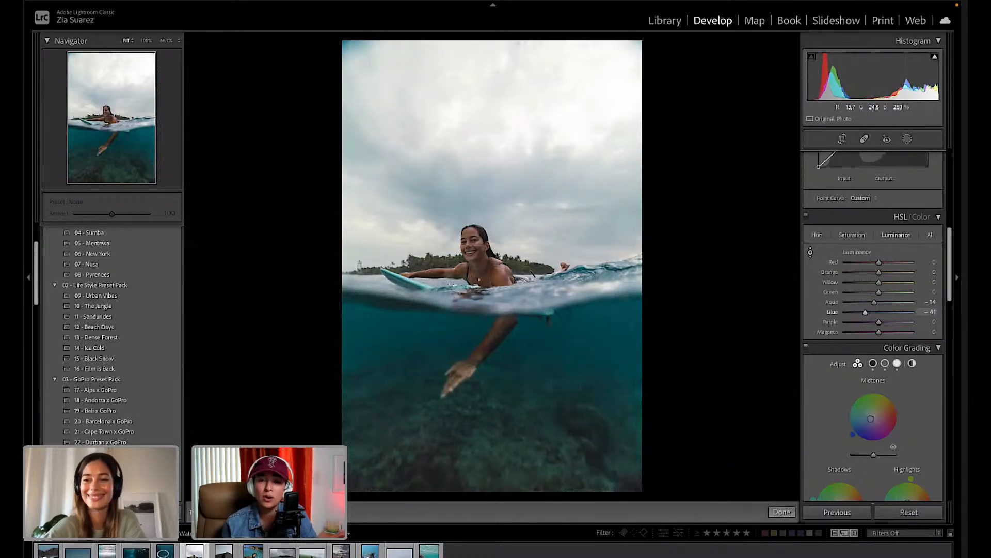
{"action": "left_click_drag", "start_coordinate": [562, 356], "coordinate": [563, 337]}
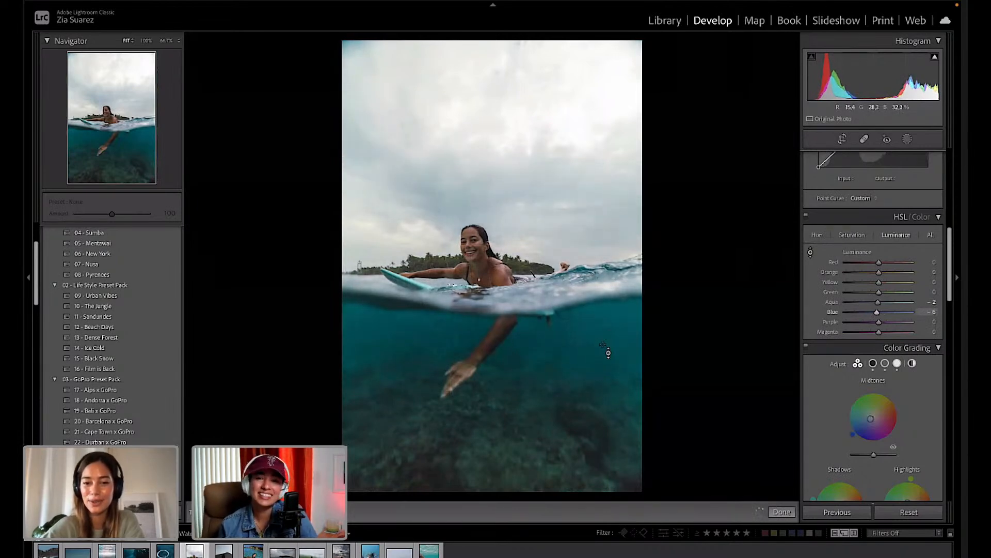
{"action": "left_click_drag", "start_coordinate": [413, 347], "coordinate": [413, 336]}
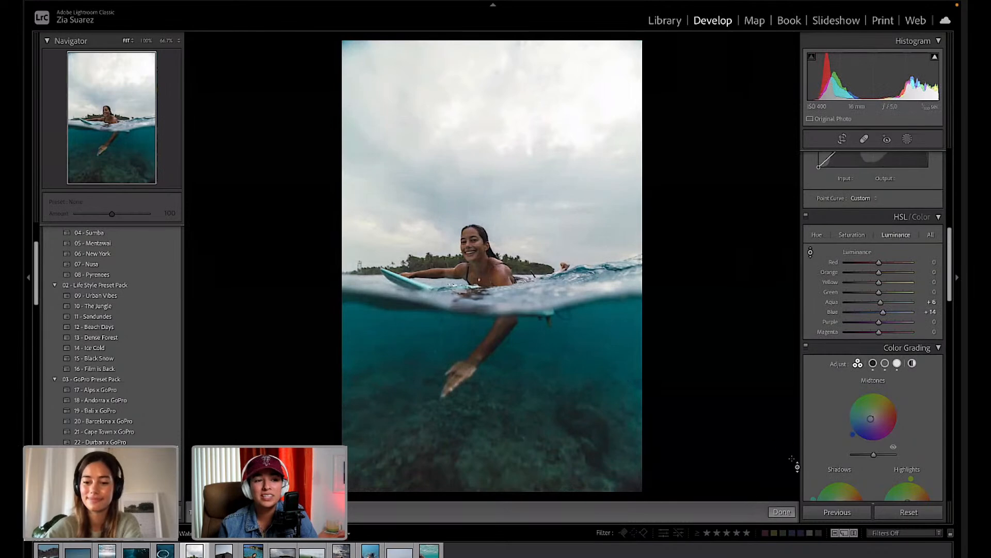
{"action": "left_click", "coordinate": [780, 510]}
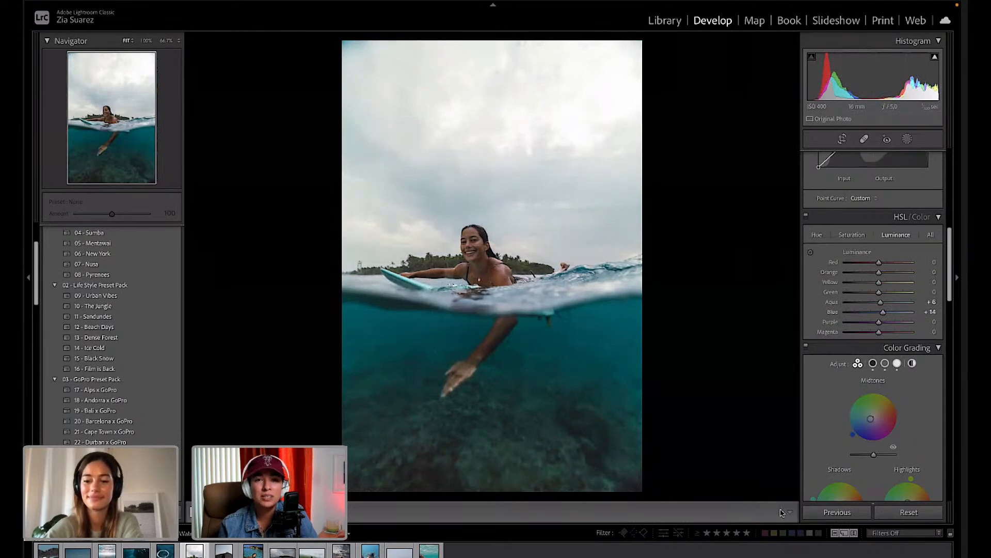
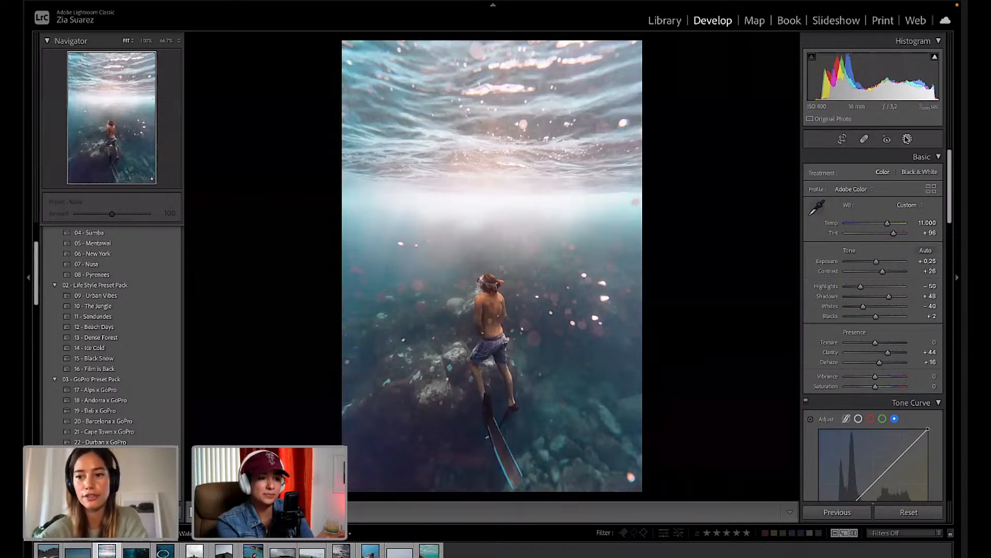
Preview each mask on the freediver photo, then bring up the smiling surfer photo.
{"action": "left_click", "coordinate": [907, 139]}
{"action": "mouse_move", "coordinate": [785, 80]}
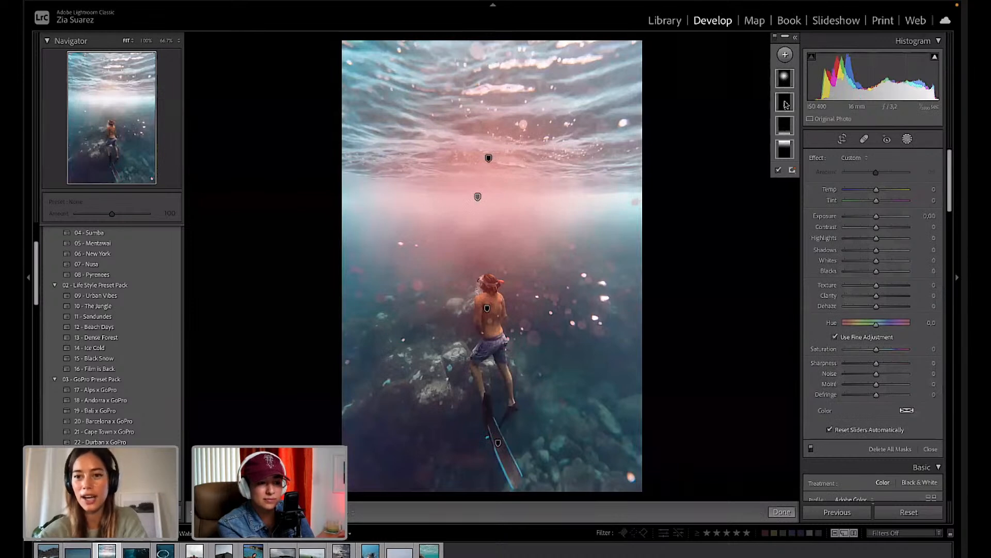
{"action": "mouse_move", "coordinate": [784, 130]}
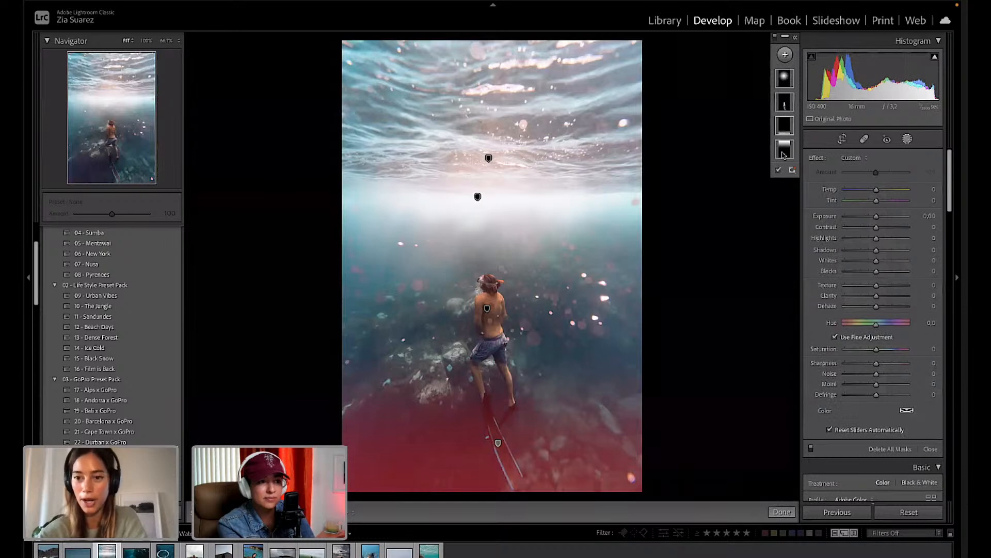
{"action": "mouse_move", "coordinate": [782, 155]}
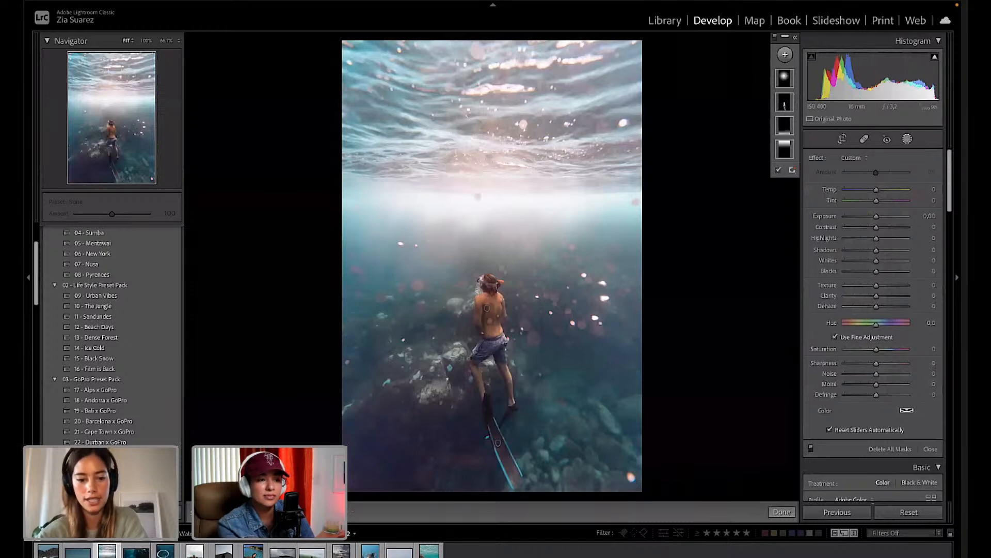
{"action": "left_click", "coordinate": [429, 550]}
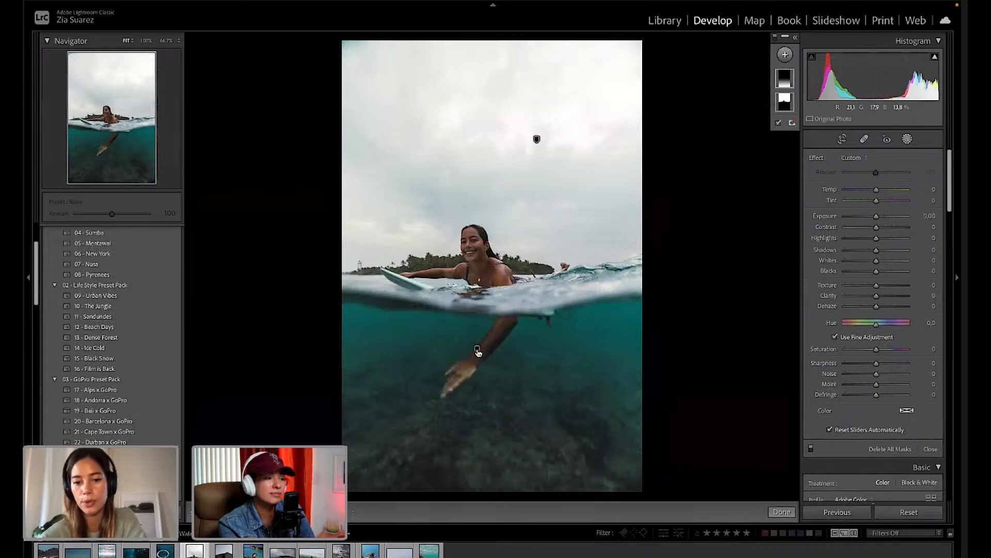
Inspect the surfer photo's linear gradient and sky mask settings, then open the sea lion photo.
{"action": "left_click", "coordinate": [476, 350]}
{"action": "left_click", "coordinate": [537, 138]}
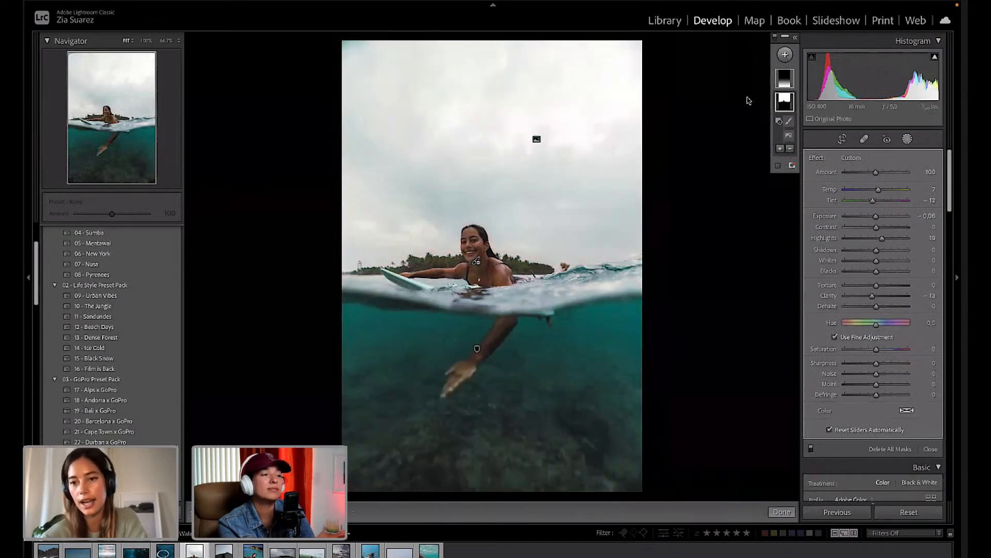
{"action": "left_click", "coordinate": [787, 78]}
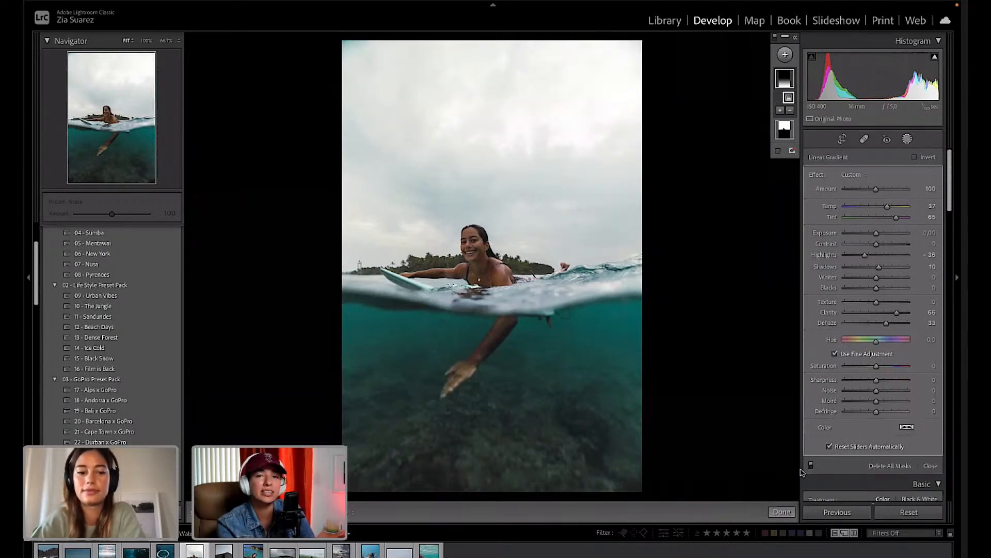
{"action": "left_click", "coordinate": [429, 550]}
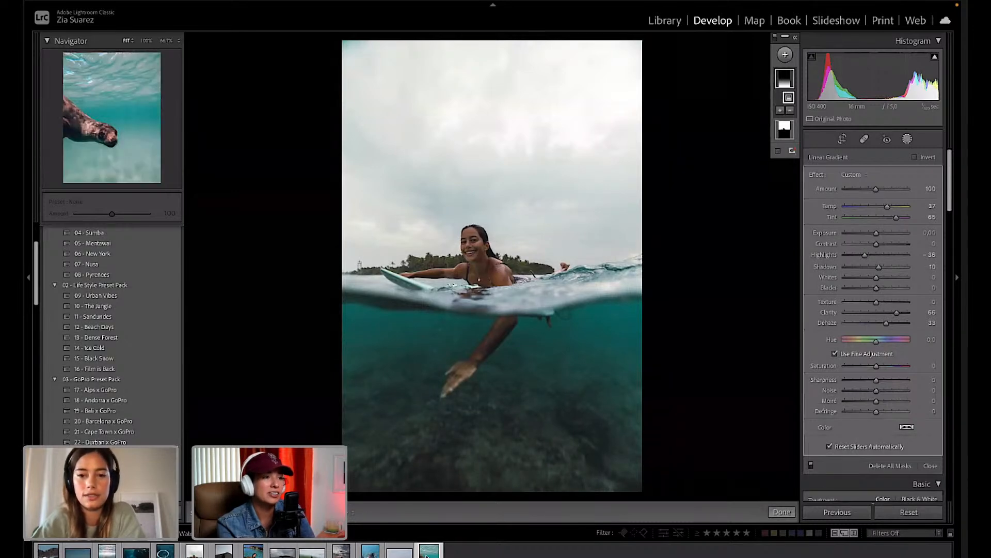
Check the sea lion's healed spots with Visualize Spots, then switch to the Behance profile.
{"action": "left_click", "coordinate": [864, 138]}
{"action": "key", "text": "a"}
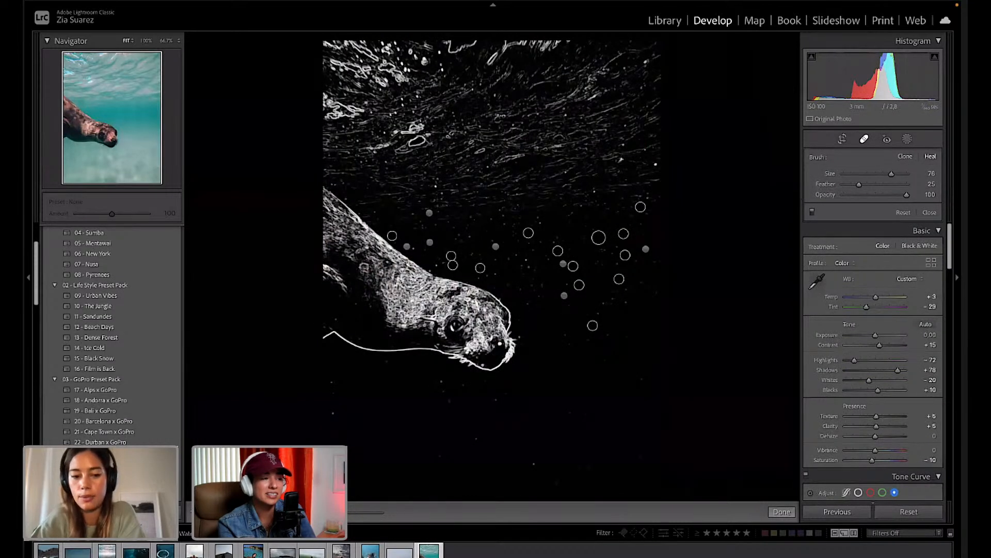
{"action": "left_click_drag", "start_coordinate": [375, 513], "coordinate": [349, 516]}
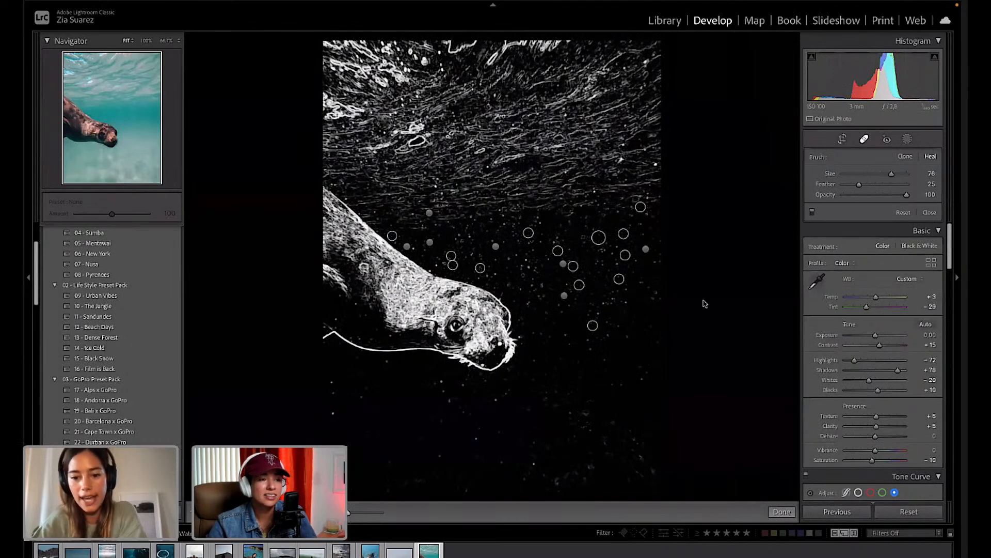
{"action": "left_click", "coordinate": [782, 512]}
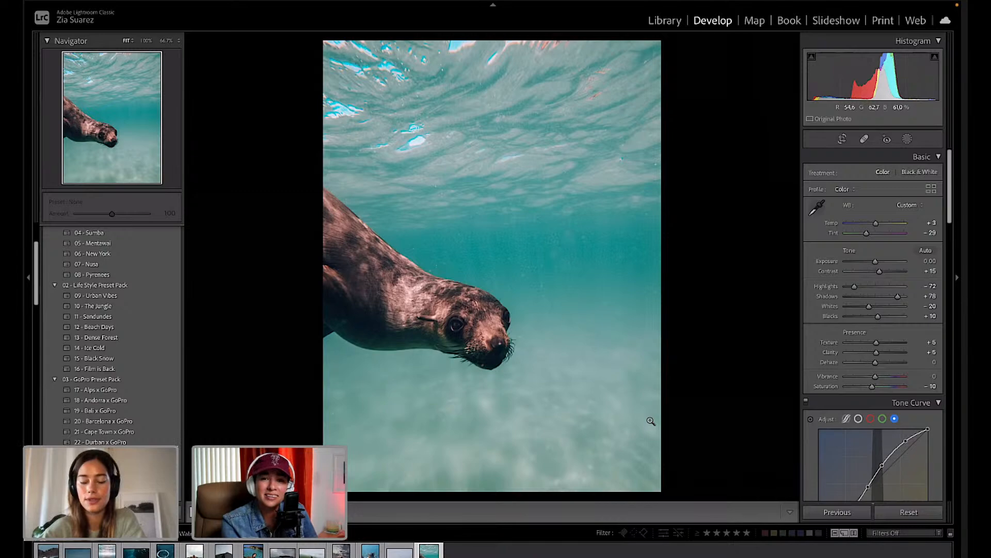
{"action": "key", "text": "ctrl+Right"}
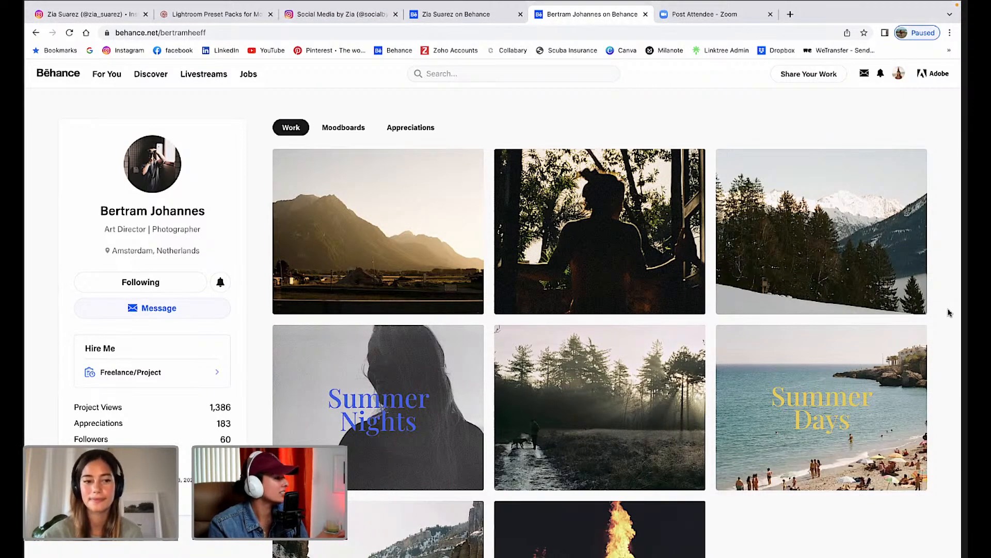
Browse the profile's Work grid and open the Swiss on film project's photos.
{"action": "scroll", "coordinate": [948, 312], "scroll_direction": "down", "scroll_amount": 2}
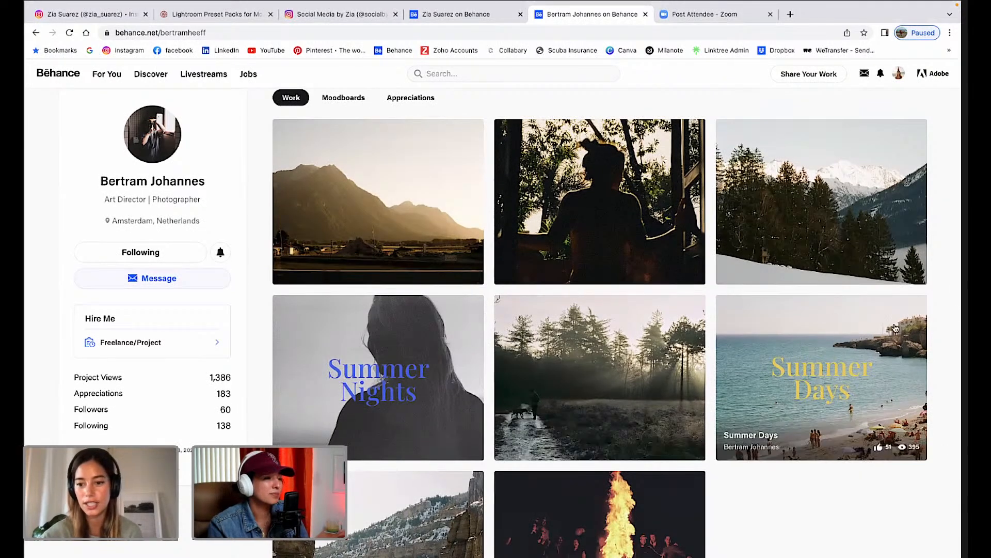
{"action": "scroll", "coordinate": [945, 391], "scroll_direction": "down", "scroll_amount": 3}
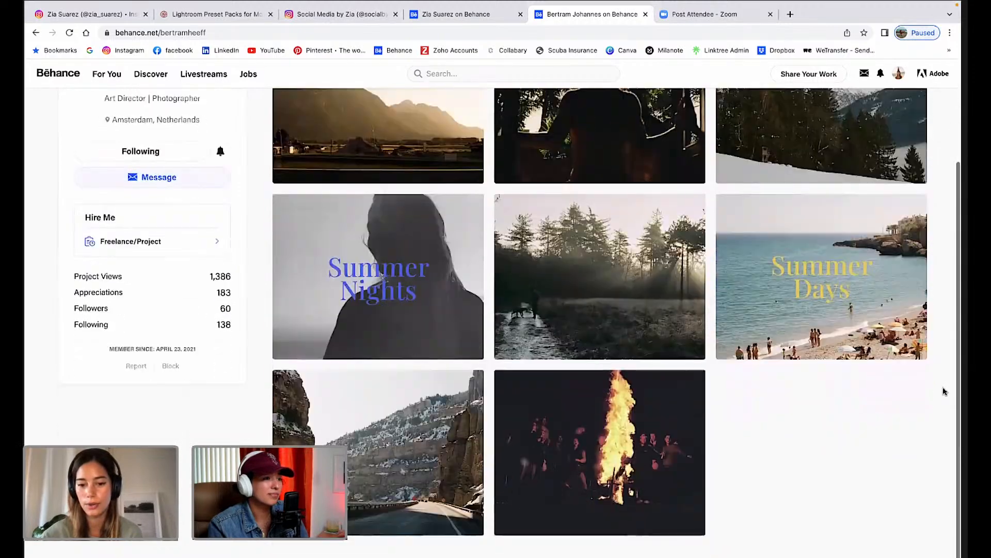
{"action": "scroll", "coordinate": [945, 391], "scroll_direction": "up", "scroll_amount": 2}
{"action": "scroll", "coordinate": [944, 391], "scroll_direction": "up", "scroll_amount": 1}
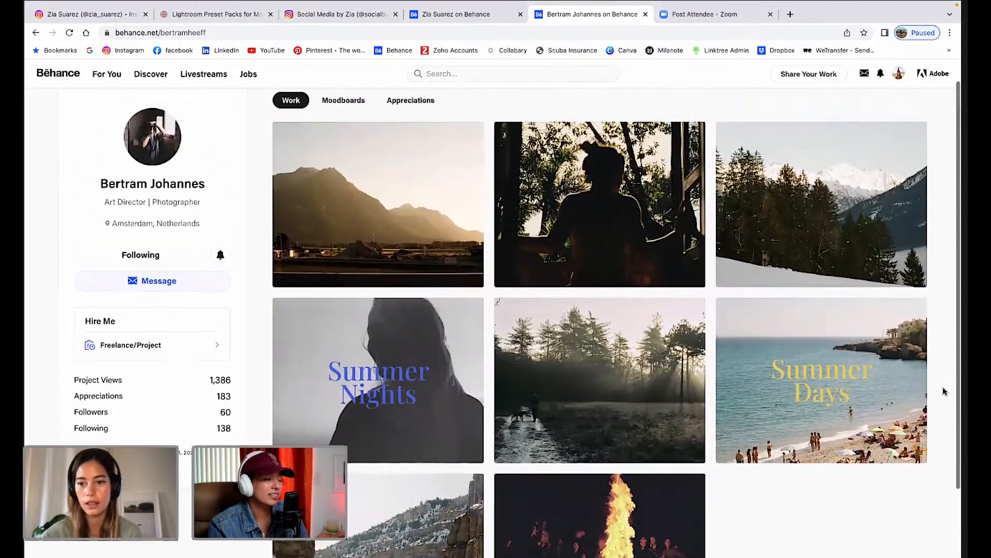
{"action": "left_click", "coordinate": [384, 192]}
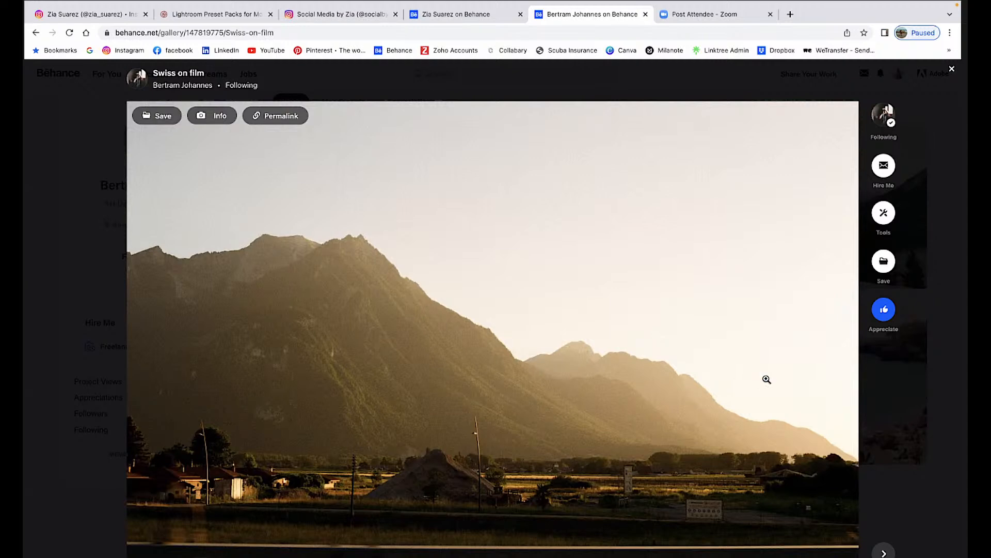
{"action": "scroll", "coordinate": [839, 416], "scroll_direction": "down", "scroll_amount": 1}
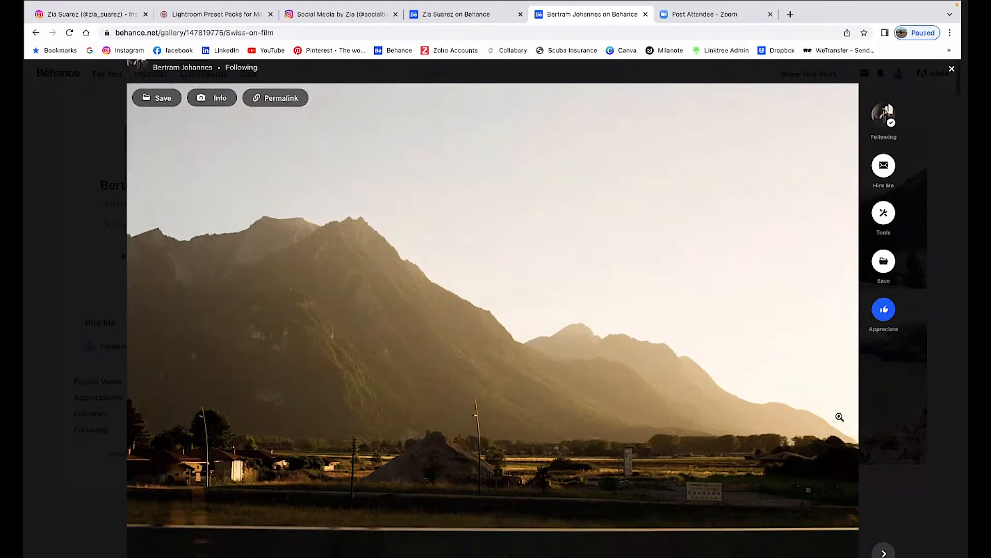
{"action": "scroll", "coordinate": [839, 416], "scroll_direction": "down", "scroll_amount": 1}
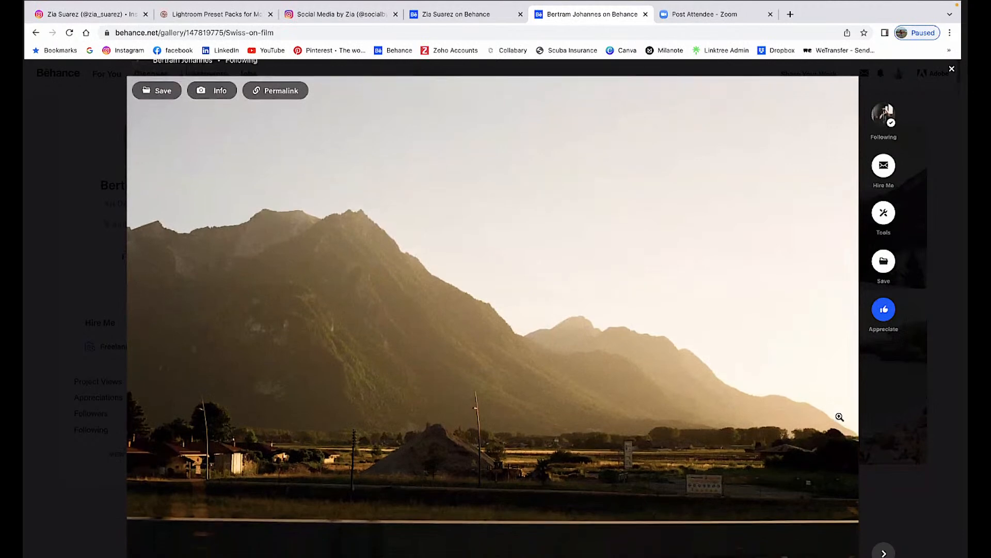
{"action": "scroll", "coordinate": [840, 416], "scroll_direction": "down", "scroll_amount": 1}
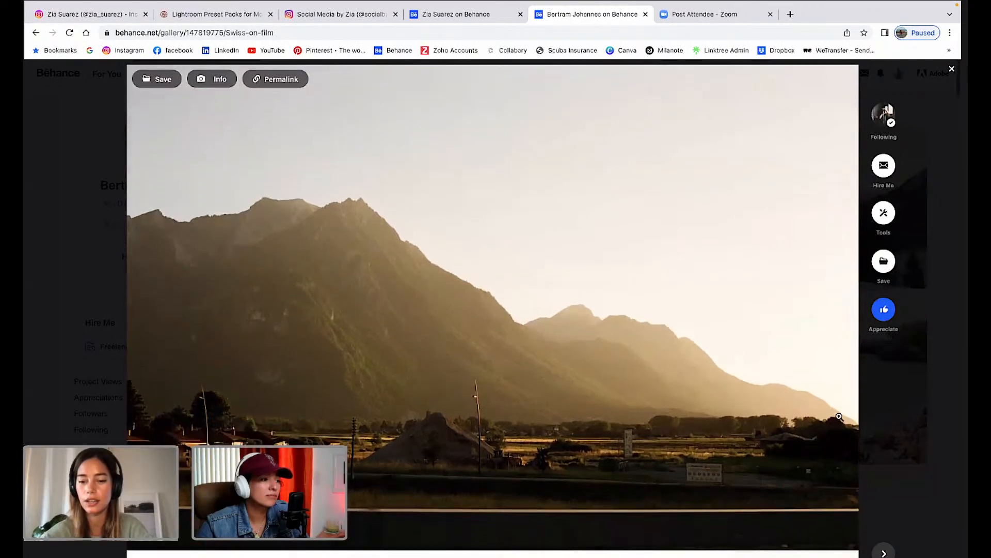
{"action": "scroll", "coordinate": [839, 416], "scroll_direction": "down", "scroll_amount": 5}
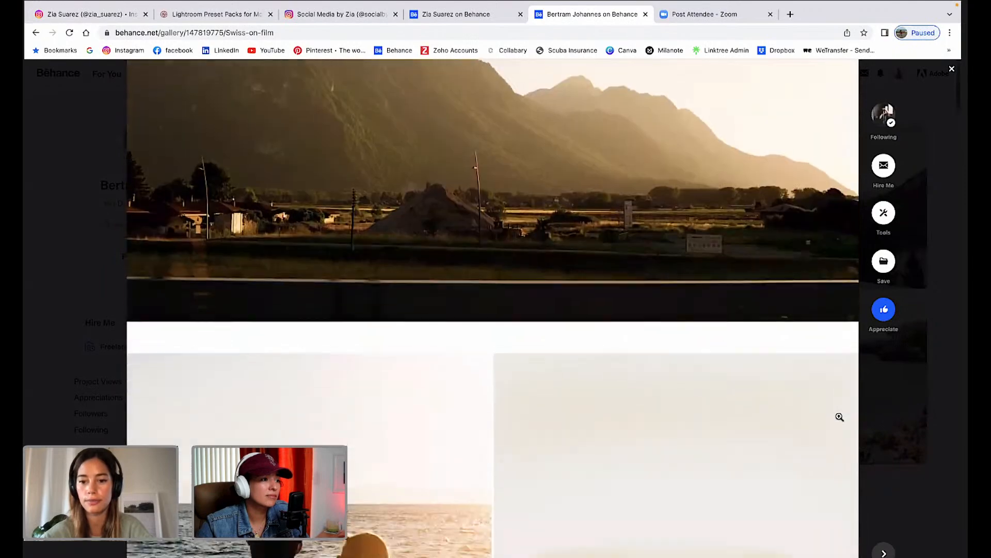
{"action": "scroll", "coordinate": [839, 417], "scroll_direction": "down", "scroll_amount": 6}
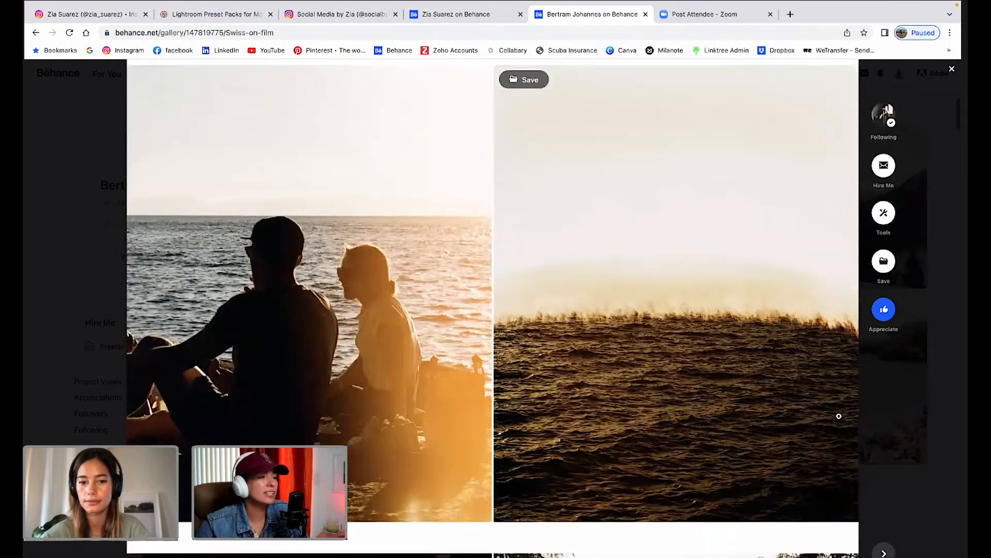
{"action": "scroll", "coordinate": [839, 416], "scroll_direction": "down", "scroll_amount": 1}
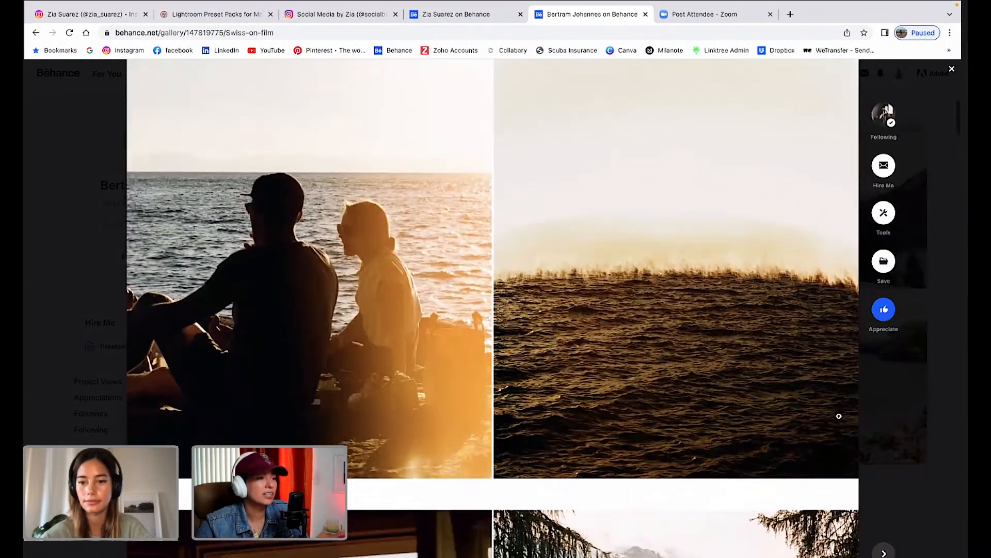
{"action": "scroll", "coordinate": [839, 416], "scroll_direction": "down", "scroll_amount": 2}
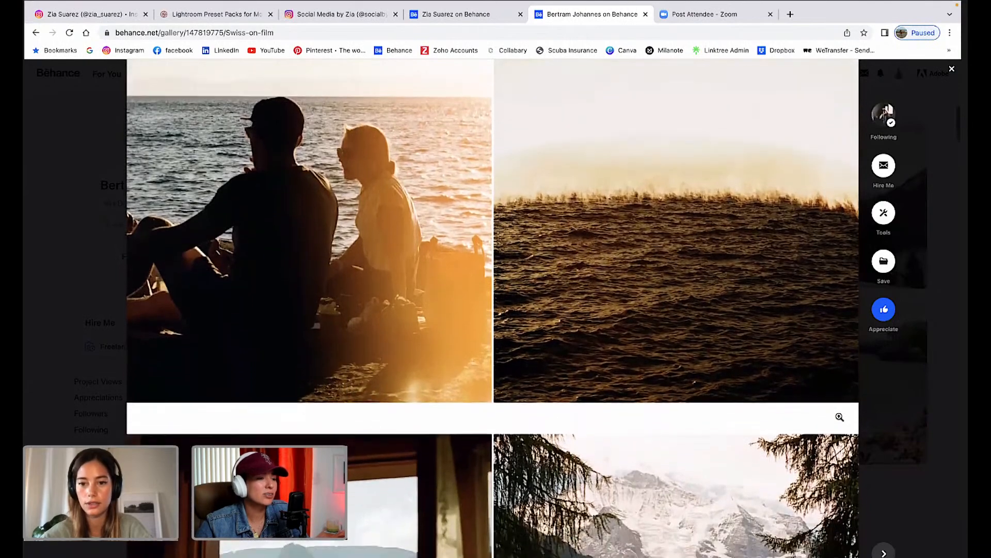
{"action": "scroll", "coordinate": [839, 417], "scroll_direction": "down", "scroll_amount": 2}
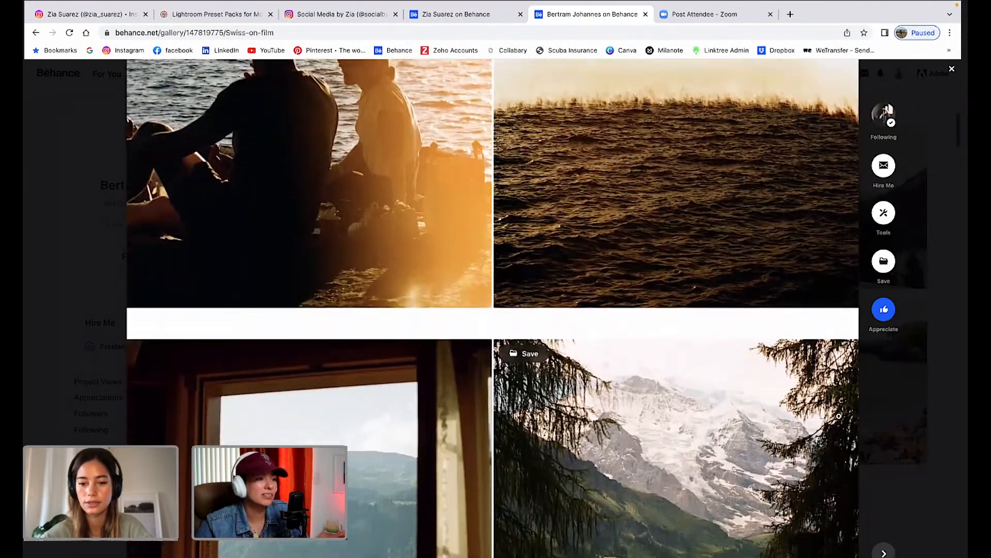
{"action": "scroll", "coordinate": [839, 416], "scroll_direction": "down", "scroll_amount": 2}
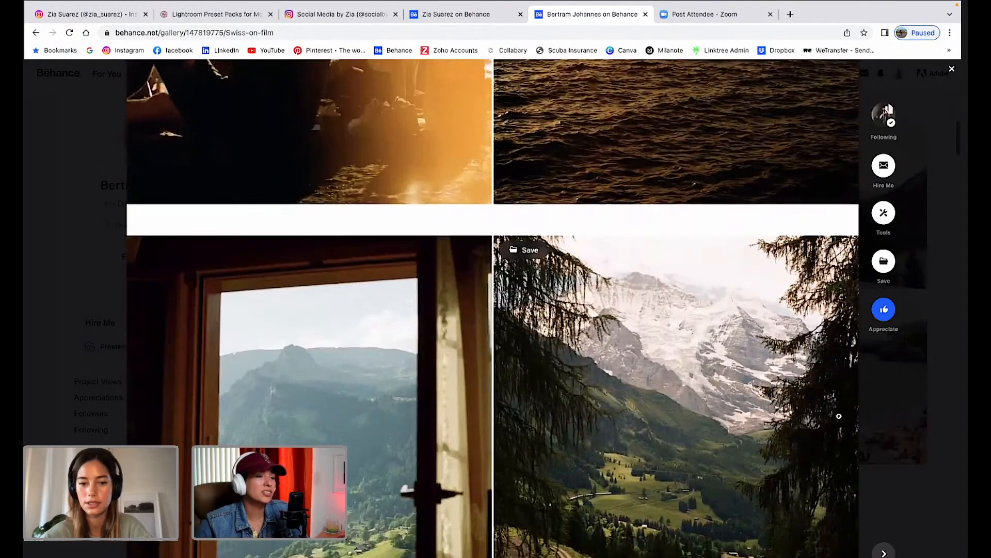
{"action": "scroll", "coordinate": [839, 416], "scroll_direction": "down", "scroll_amount": 1}
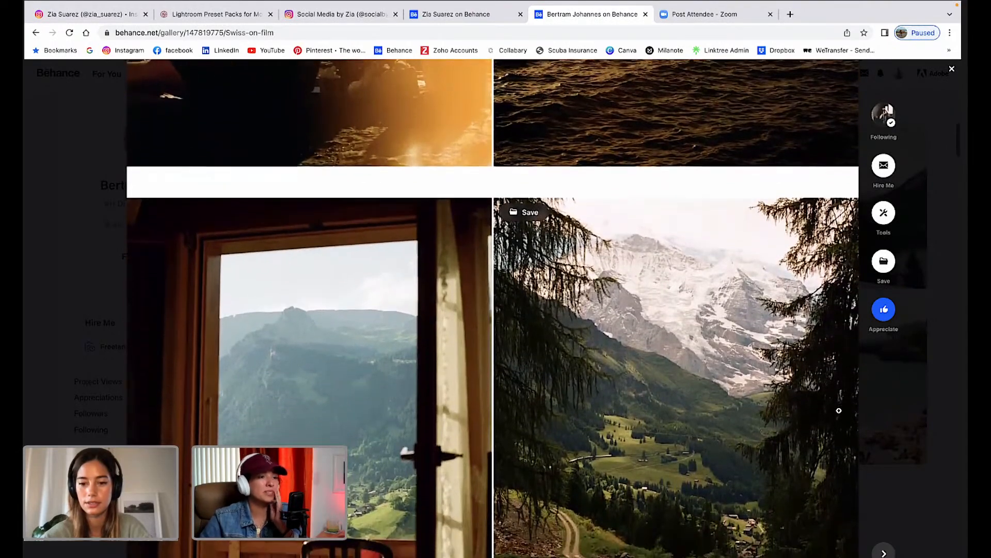
{"action": "scroll", "coordinate": [839, 411], "scroll_direction": "down", "scroll_amount": 2}
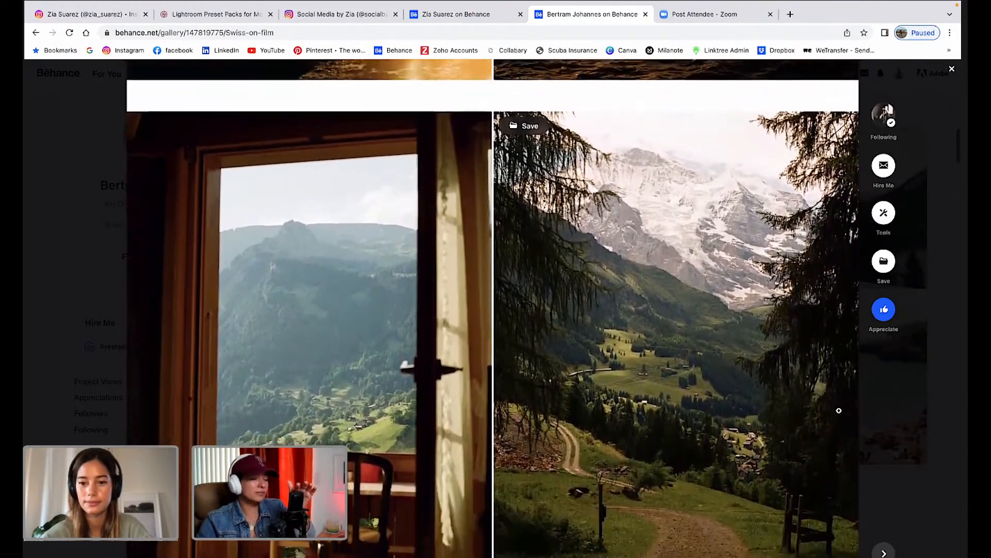
{"action": "scroll", "coordinate": [839, 410], "scroll_direction": "down", "scroll_amount": 1}
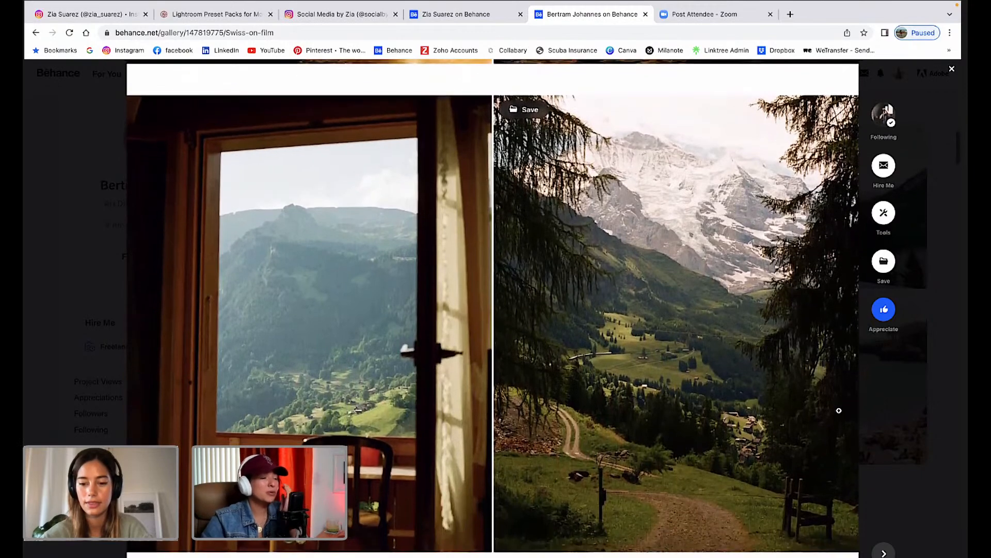
{"action": "scroll", "coordinate": [839, 410], "scroll_direction": "down", "scroll_amount": 1}
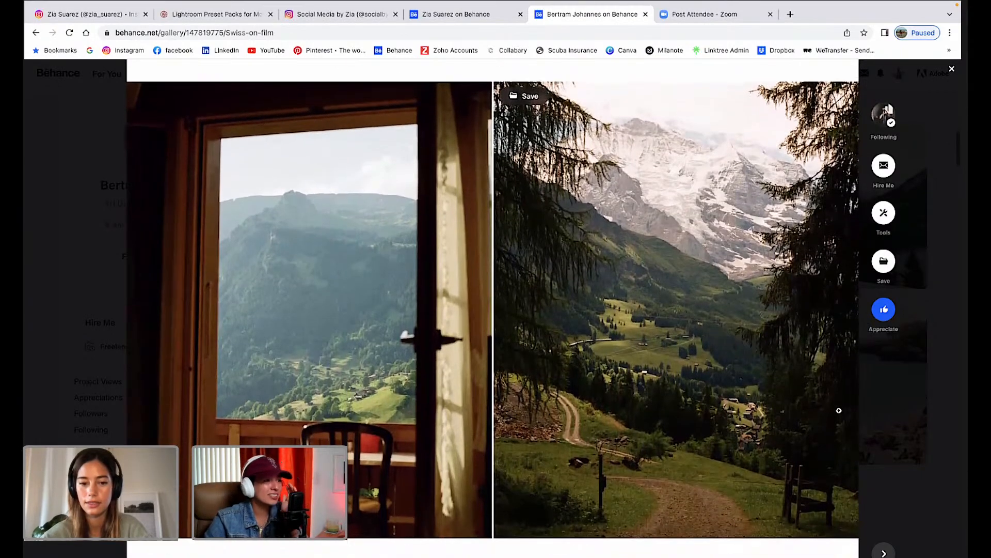
{"action": "scroll", "coordinate": [839, 410], "scroll_direction": "down", "scroll_amount": 1}
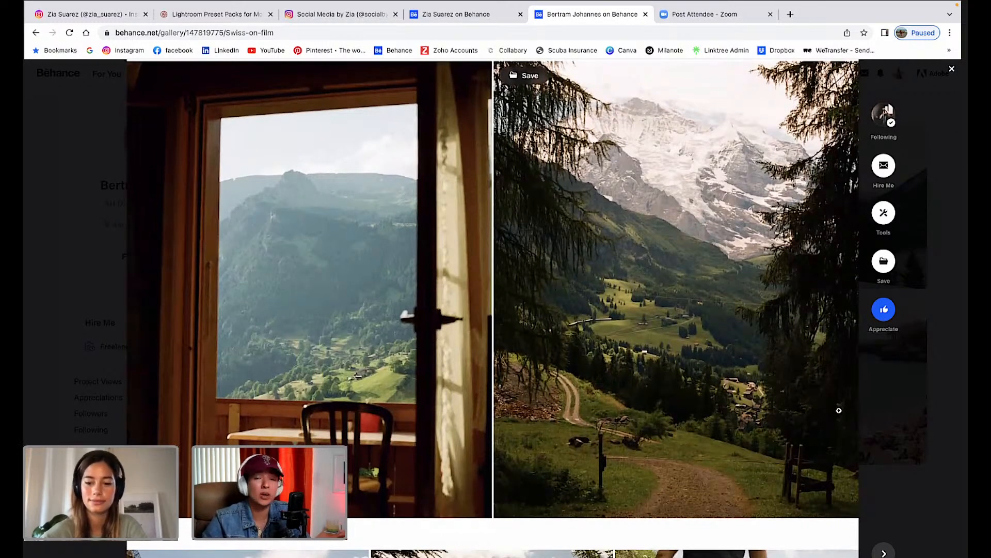
{"action": "scroll", "coordinate": [839, 411], "scroll_direction": "down", "scroll_amount": 1}
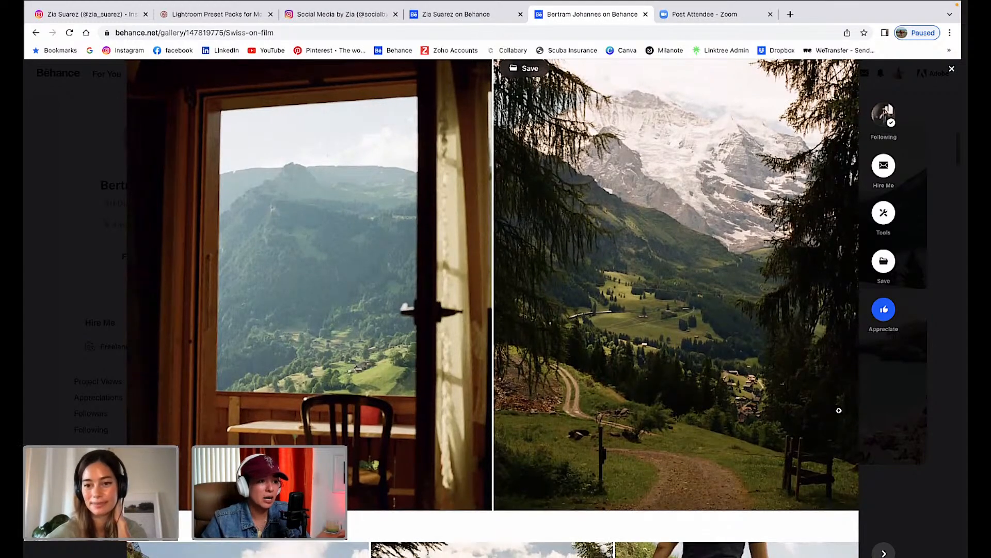
{"action": "scroll", "coordinate": [839, 410], "scroll_direction": "up", "scroll_amount": 3}
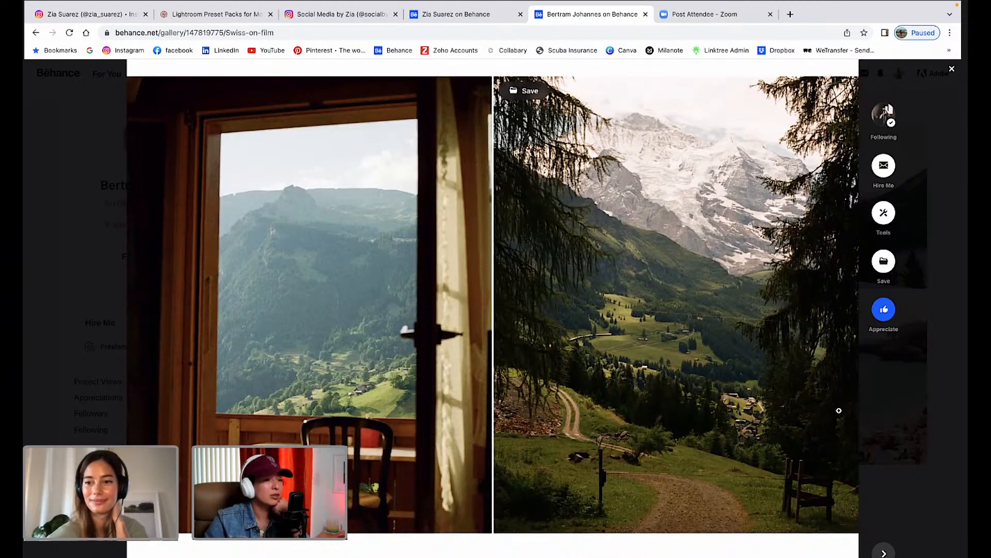
{"action": "scroll", "coordinate": [839, 410], "scroll_direction": "down", "scroll_amount": 2}
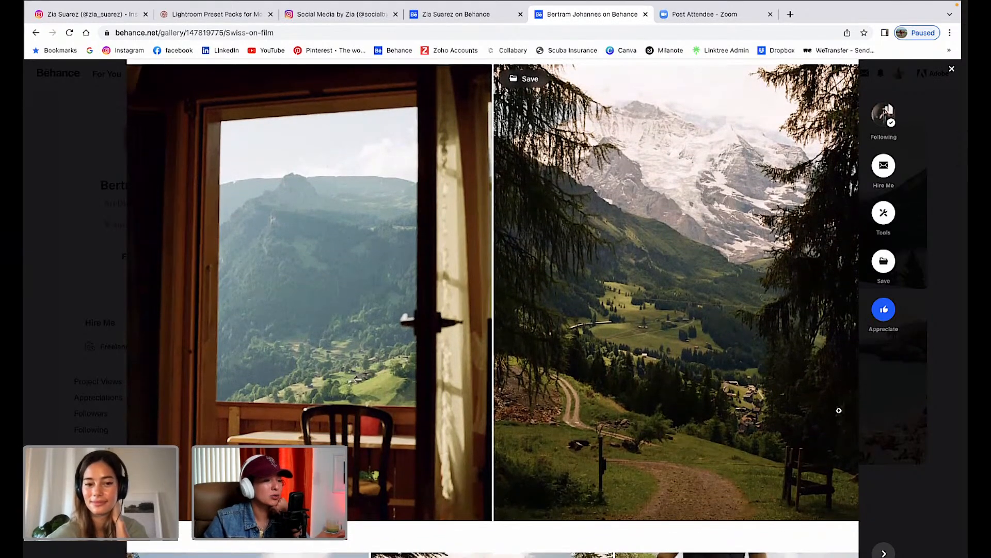
{"action": "scroll", "coordinate": [839, 411], "scroll_direction": "up", "scroll_amount": 1}
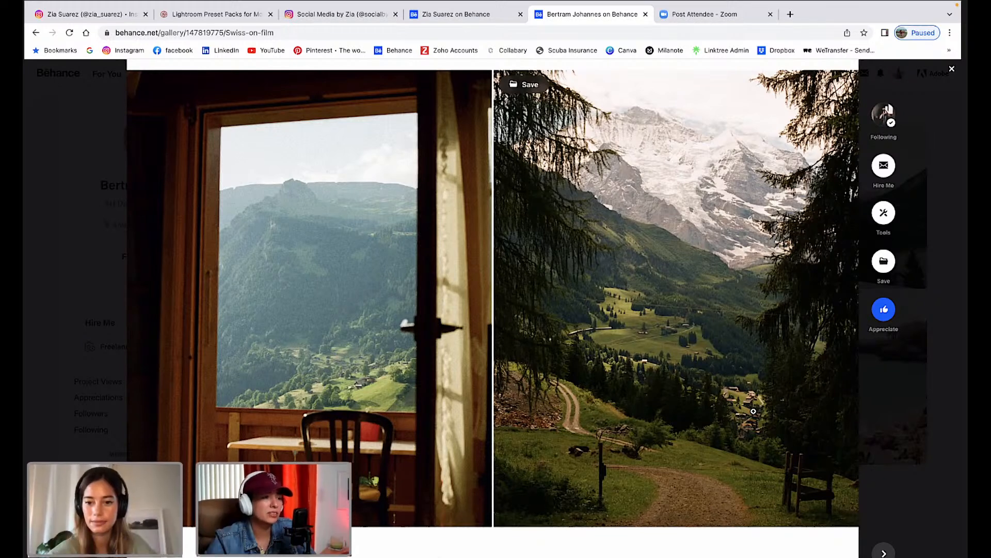
Scroll down Swiss on film to the window-view and snow-peak trail photos.
{"action": "scroll", "coordinate": [752, 409], "scroll_direction": "down", "scroll_amount": 1}
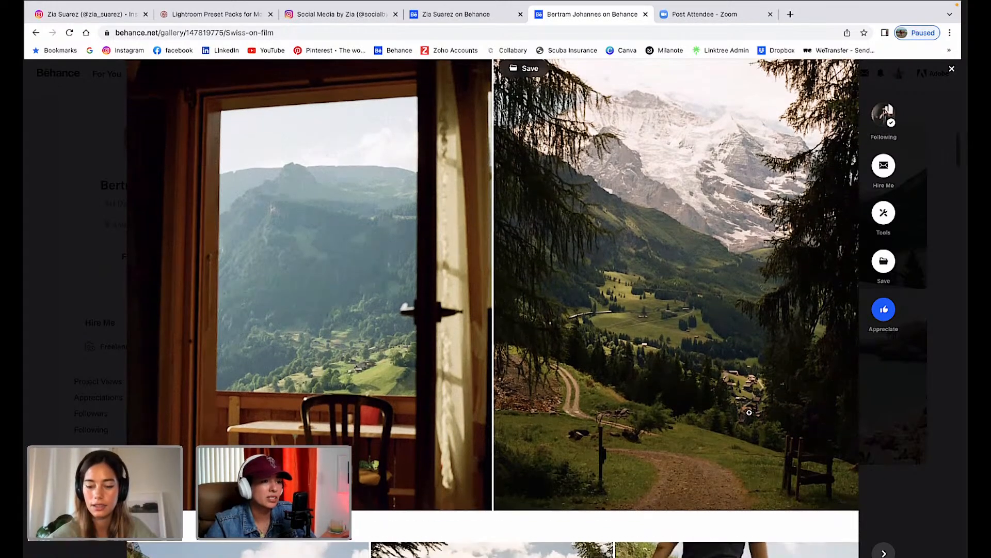
{"action": "scroll", "coordinate": [749, 413], "scroll_direction": "up", "scroll_amount": 1}
{"action": "scroll", "coordinate": [749, 412], "scroll_direction": "down", "scroll_amount": 2}
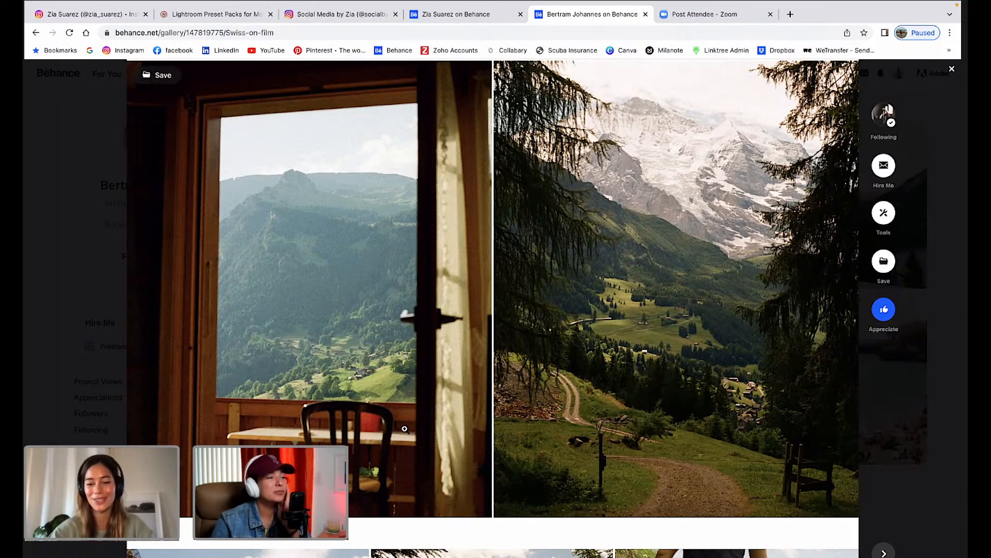
{"action": "scroll", "coordinate": [414, 403], "scroll_direction": "down", "scroll_amount": 6}
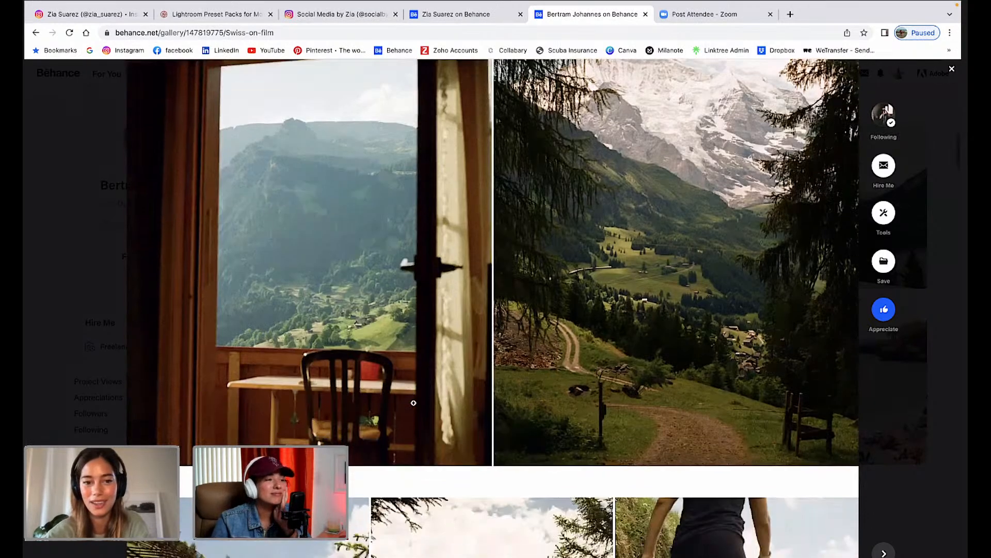
{"action": "scroll", "coordinate": [414, 402], "scroll_direction": "down", "scroll_amount": 3}
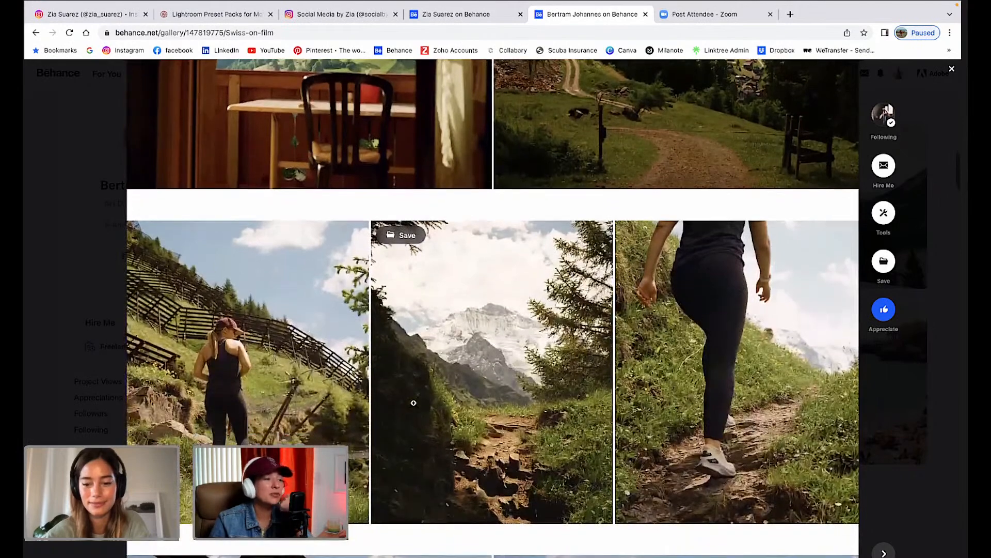
{"action": "scroll", "coordinate": [413, 403], "scroll_direction": "down", "scroll_amount": 1}
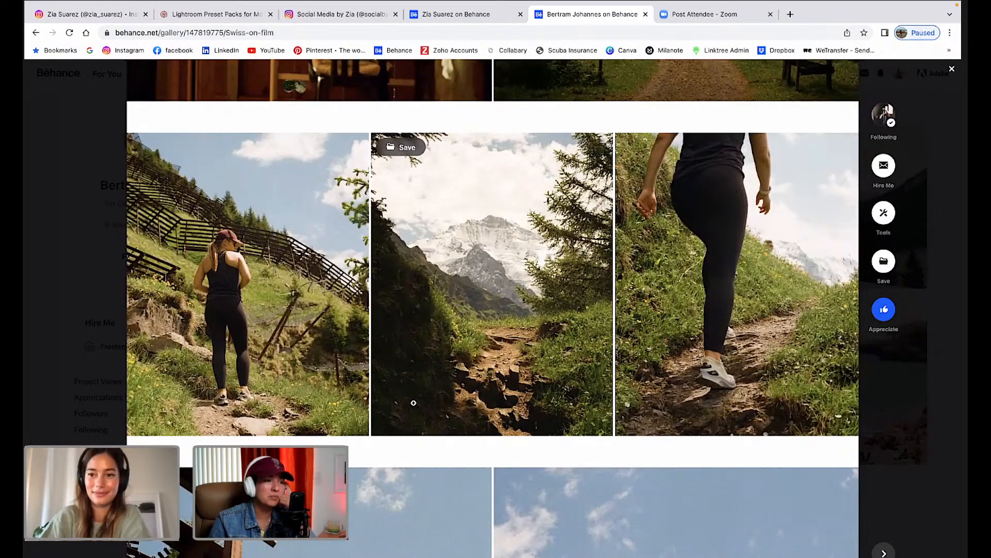
{"action": "scroll", "coordinate": [413, 403], "scroll_direction": "down", "scroll_amount": 2}
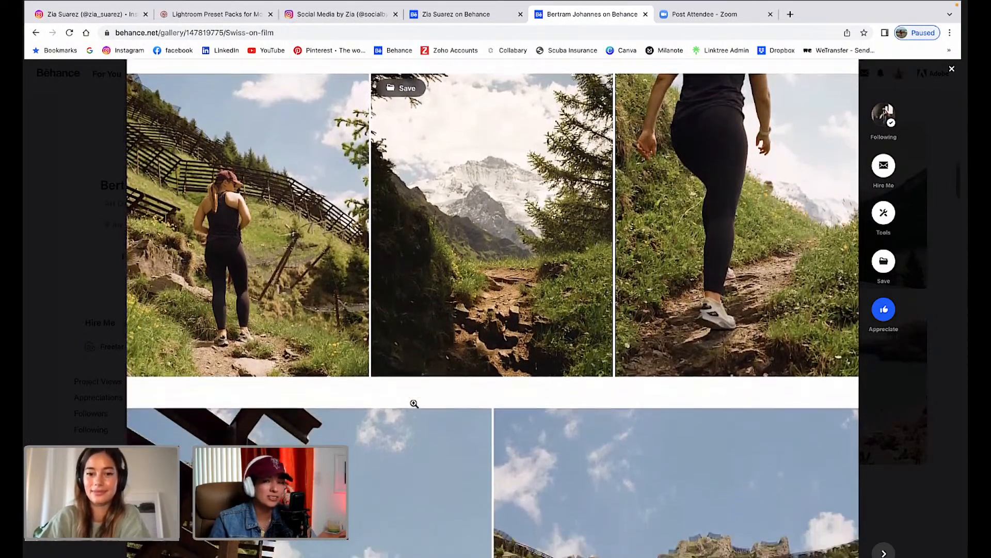
{"action": "scroll", "coordinate": [414, 403], "scroll_direction": "down", "scroll_amount": 2}
{"action": "scroll", "coordinate": [414, 403], "scroll_direction": "down", "scroll_amount": 3}
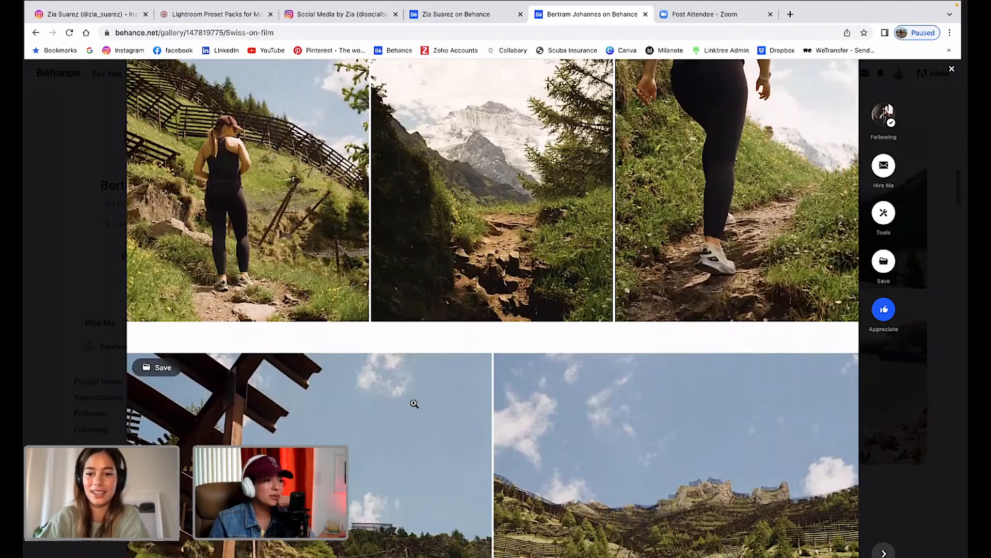
{"action": "scroll", "coordinate": [414, 403], "scroll_direction": "down", "scroll_amount": 6}
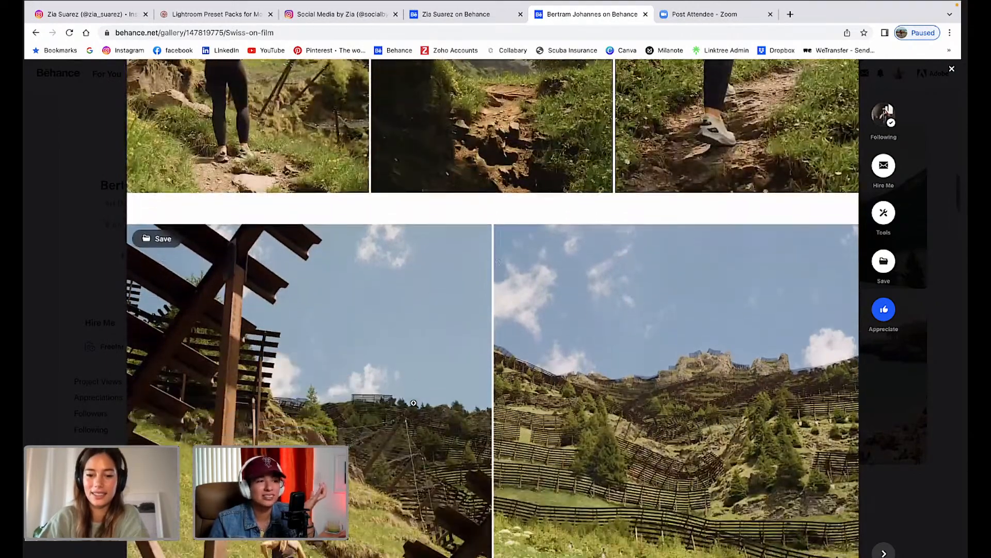
{"action": "scroll", "coordinate": [414, 403], "scroll_direction": "down", "scroll_amount": 2}
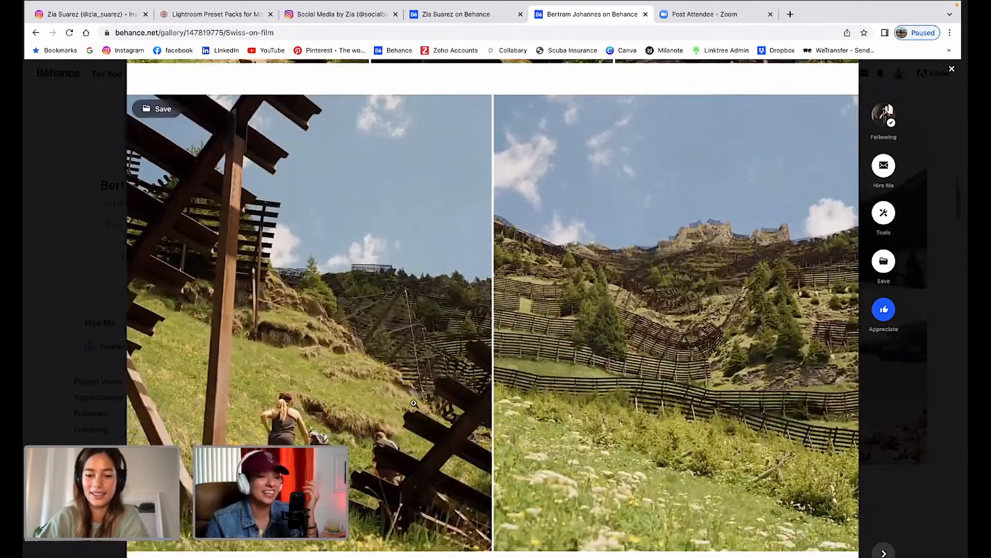
{"action": "scroll", "coordinate": [413, 403], "scroll_direction": "up", "scroll_amount": 1}
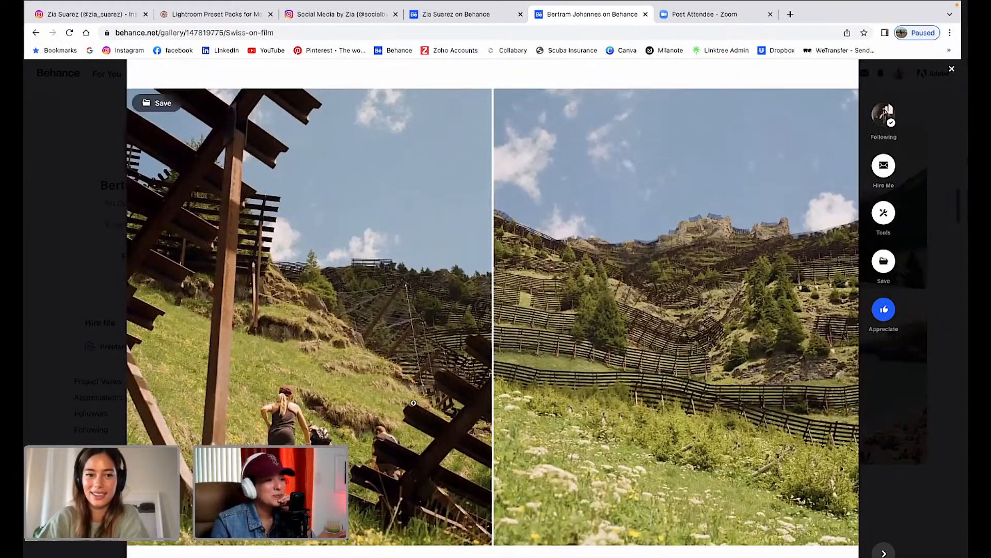
{"action": "scroll", "coordinate": [414, 402], "scroll_direction": "down", "scroll_amount": 1}
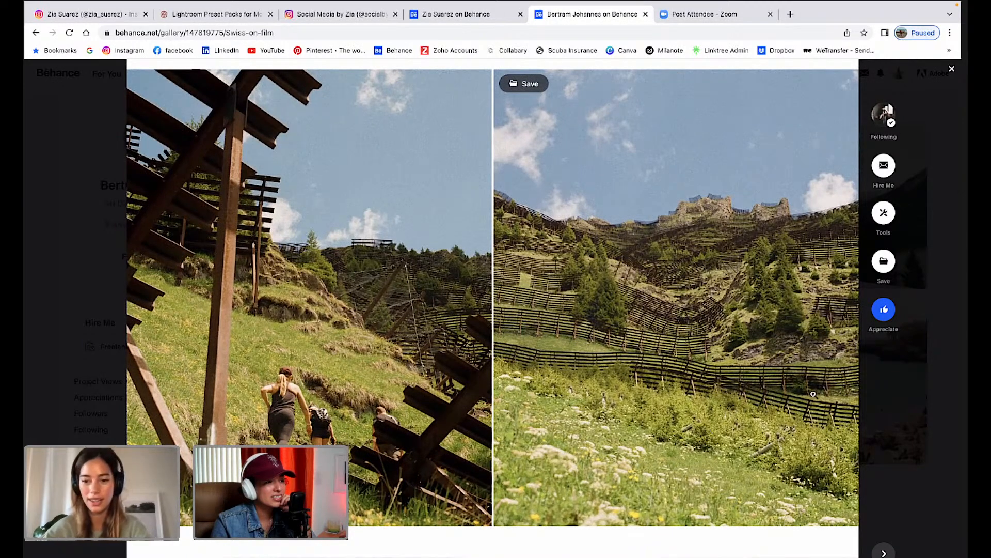
{"action": "scroll", "coordinate": [796, 474], "scroll_direction": "down", "scroll_amount": 1}
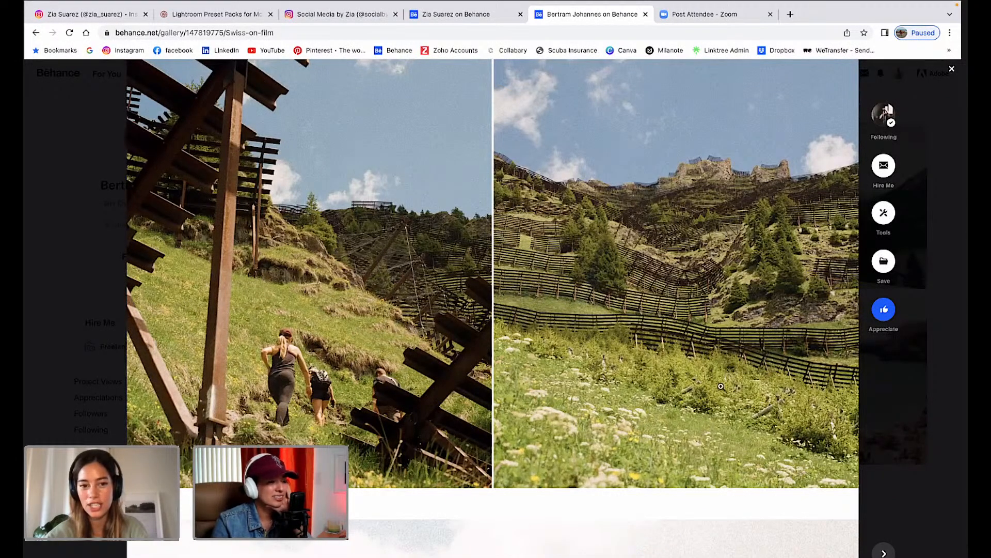
{"action": "scroll", "coordinate": [629, 334], "scroll_direction": "up", "scroll_amount": 1}
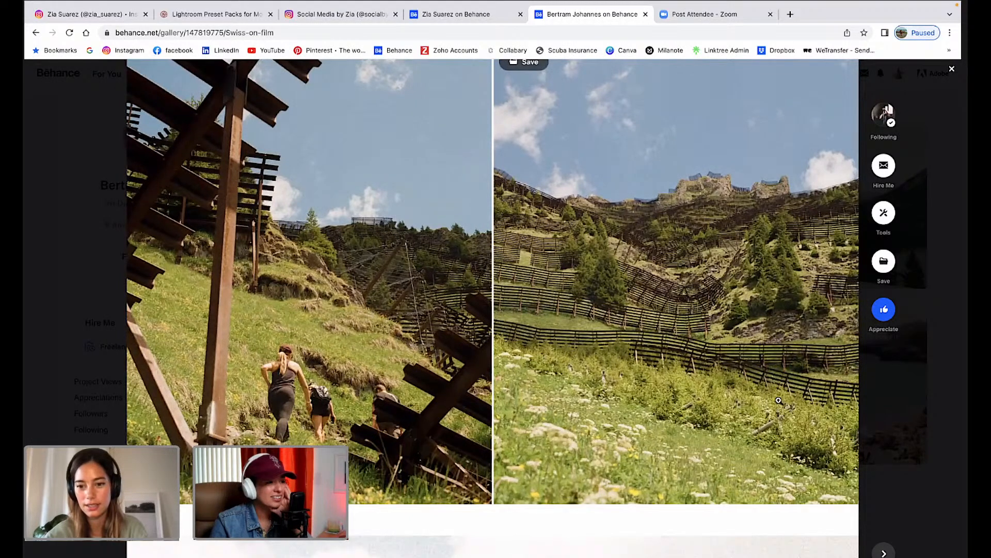
{"action": "scroll", "coordinate": [779, 415], "scroll_direction": "down", "scroll_amount": 1}
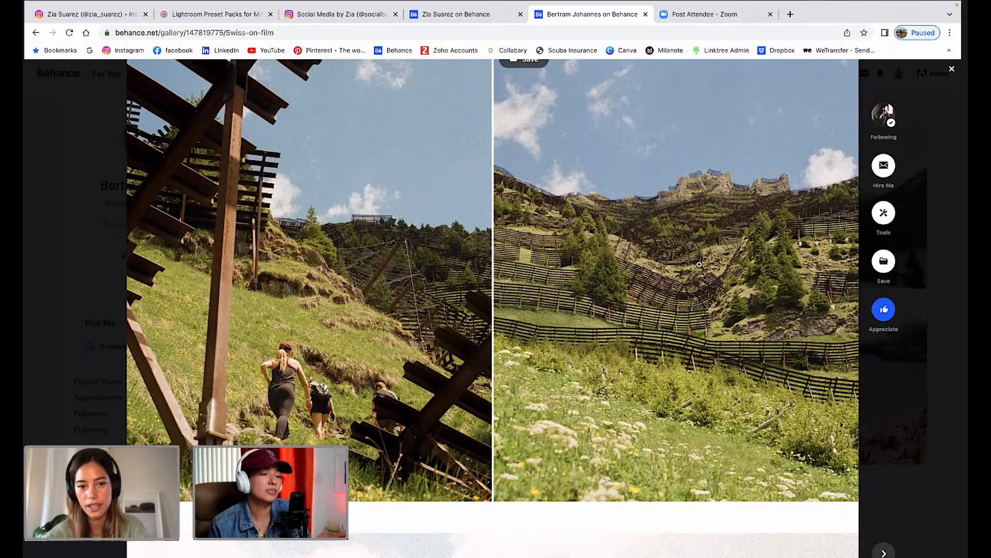
{"action": "scroll", "coordinate": [696, 274], "scroll_direction": "down", "scroll_amount": 2}
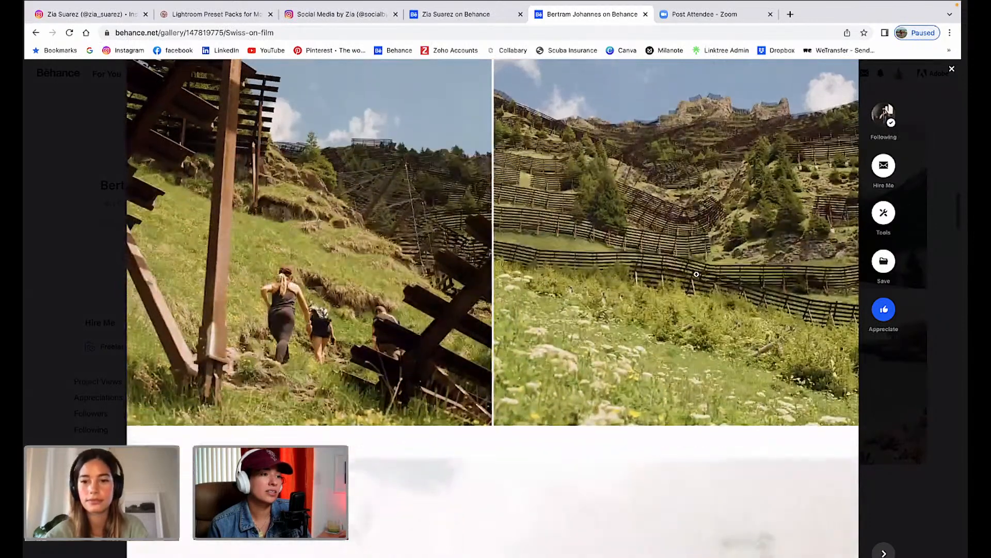
{"action": "scroll", "coordinate": [698, 268], "scroll_direction": "down", "scroll_amount": 1}
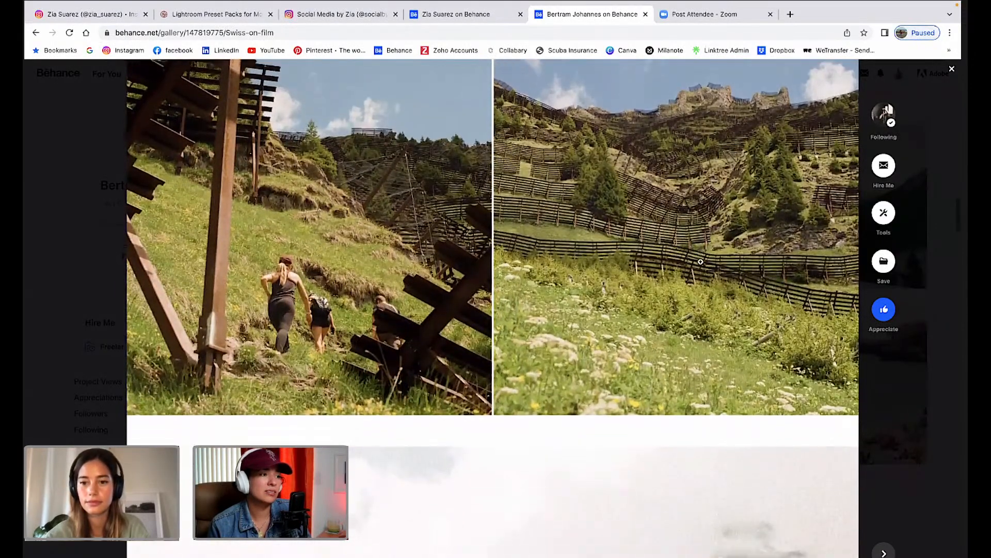
{"action": "scroll", "coordinate": [700, 262], "scroll_direction": "down", "scroll_amount": 6}
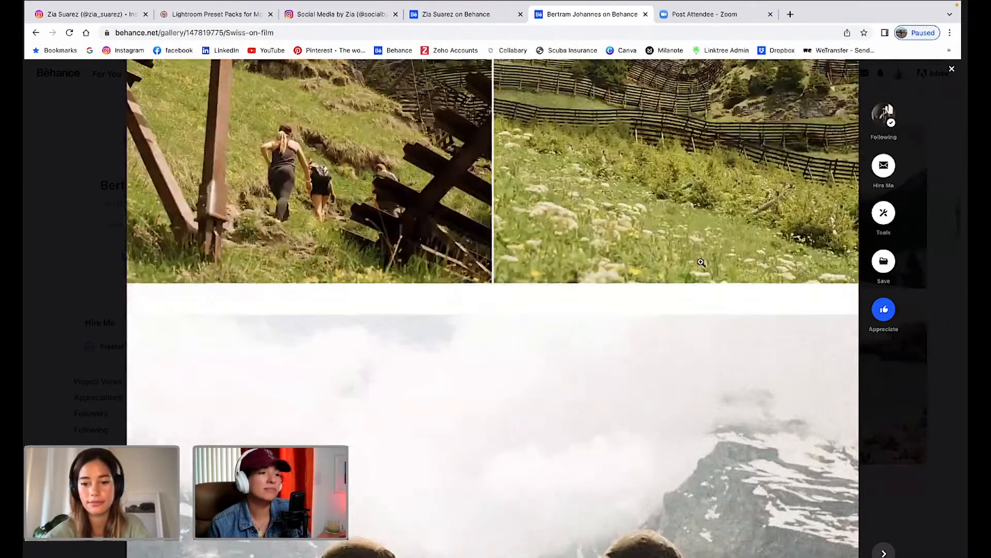
{"action": "scroll", "coordinate": [701, 262], "scroll_direction": "down", "scroll_amount": 3}
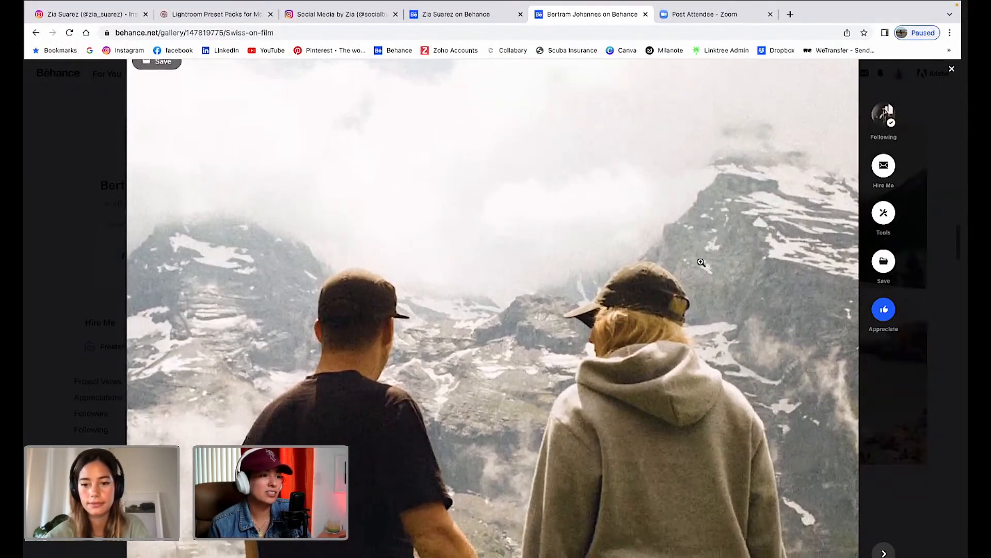
{"action": "scroll", "coordinate": [702, 262], "scroll_direction": "down", "scroll_amount": 1}
{"action": "scroll", "coordinate": [701, 262], "scroll_direction": "down", "scroll_amount": 1}
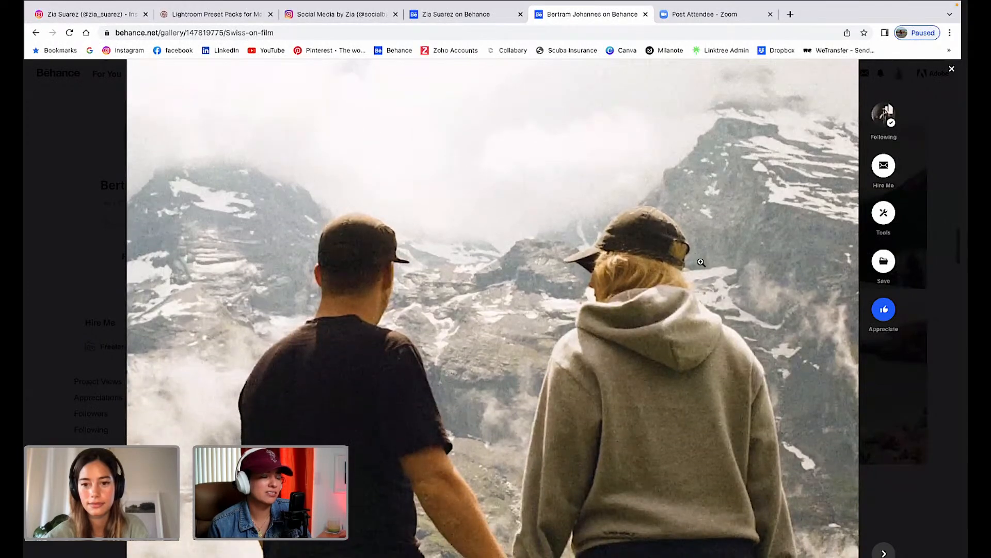
{"action": "scroll", "coordinate": [701, 262], "scroll_direction": "up", "scroll_amount": 10}
{"action": "scroll", "coordinate": [701, 262], "scroll_direction": "up", "scroll_amount": 1}
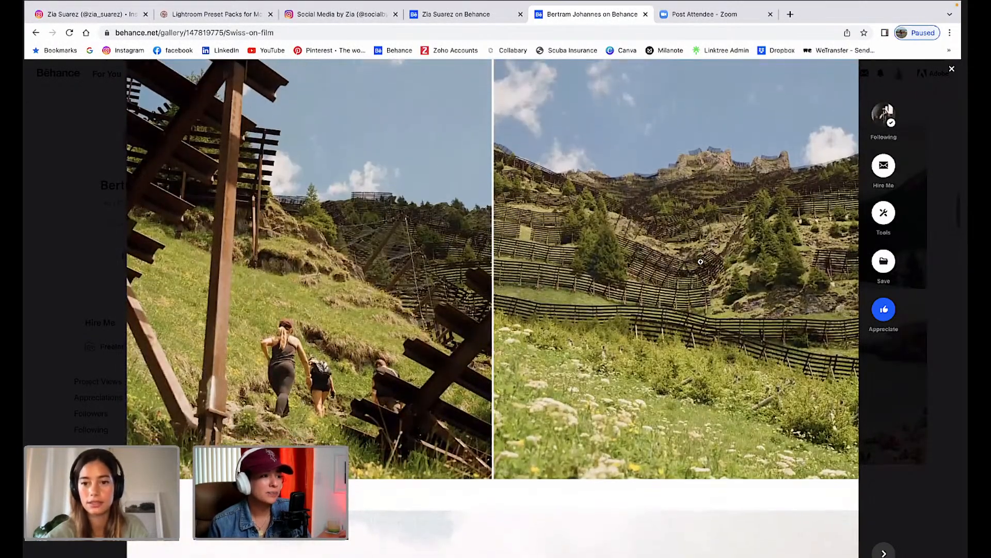
{"action": "scroll", "coordinate": [700, 262], "scroll_direction": "up", "scroll_amount": 1}
{"action": "scroll", "coordinate": [700, 261], "scroll_direction": "down", "scroll_amount": 2}
{"action": "scroll", "coordinate": [701, 262], "scroll_direction": "down", "scroll_amount": 5}
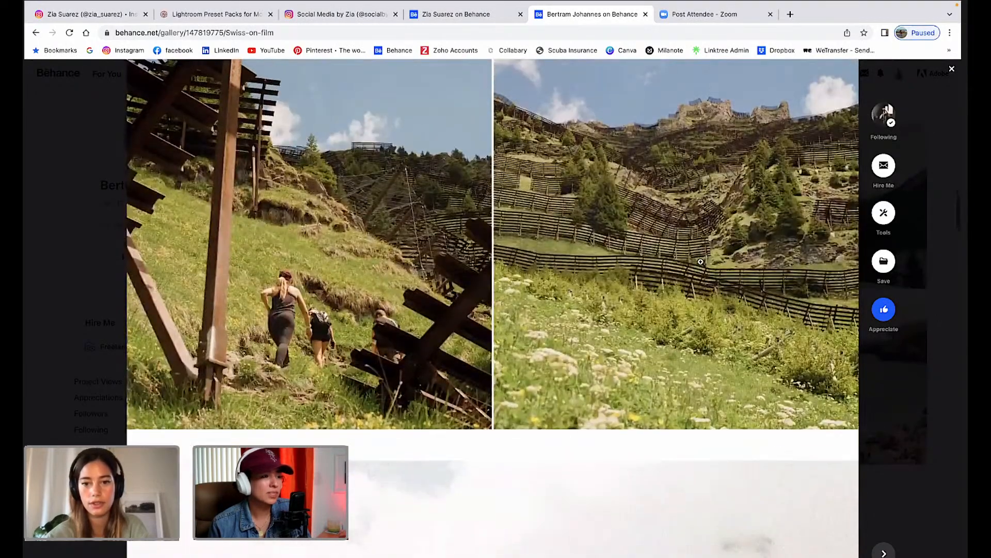
{"action": "scroll", "coordinate": [701, 261], "scroll_direction": "up", "scroll_amount": 4}
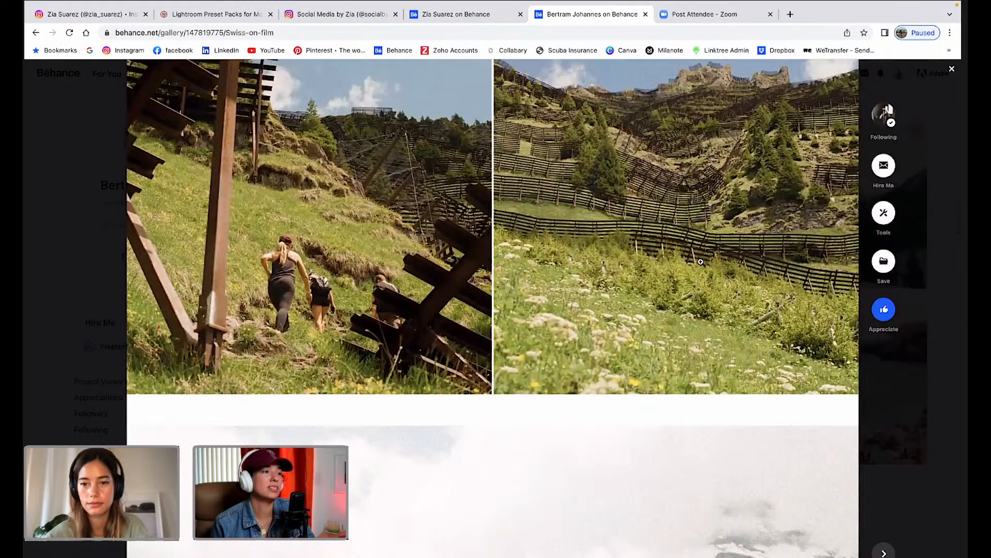
{"action": "scroll", "coordinate": [701, 261], "scroll_direction": "down", "scroll_amount": 2}
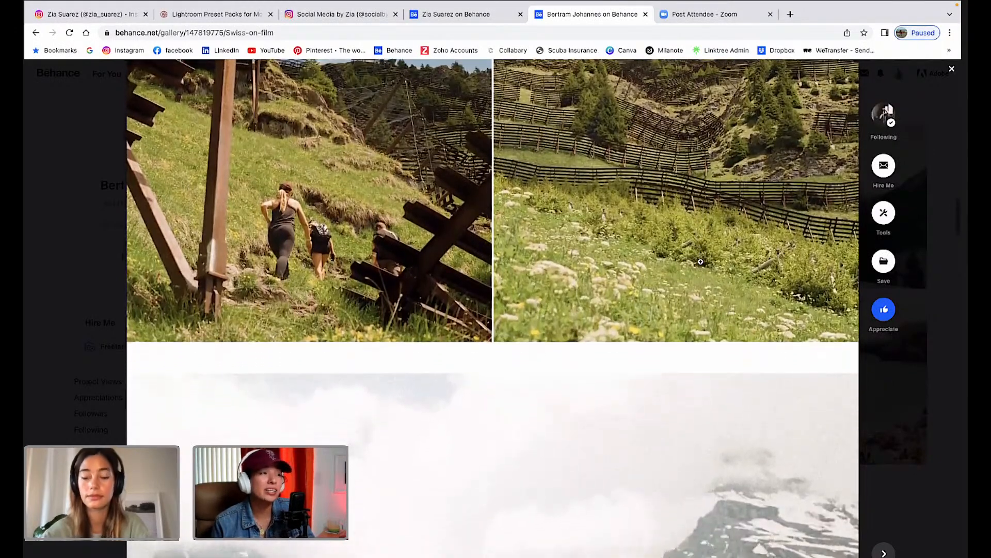
{"action": "scroll", "coordinate": [701, 261], "scroll_direction": "up", "scroll_amount": 2}
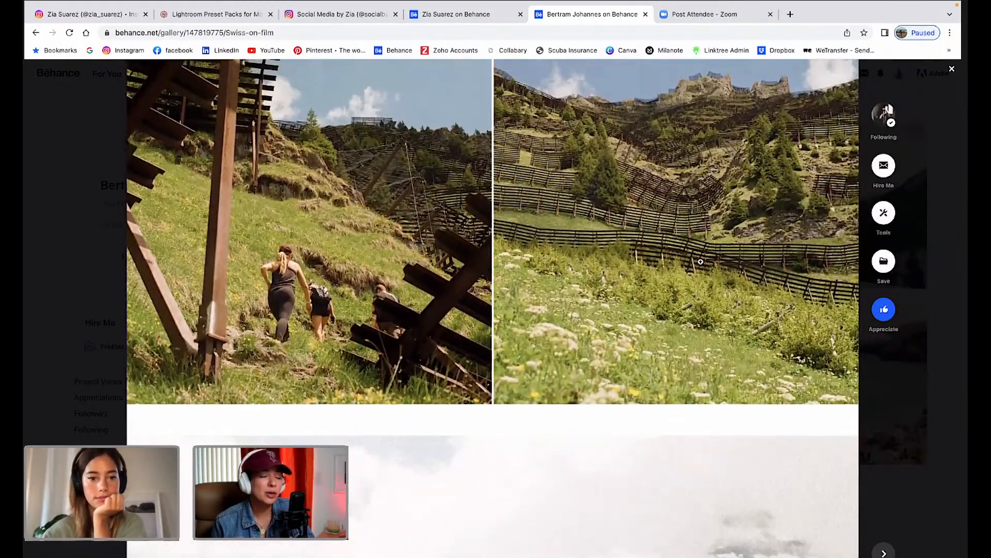
{"action": "scroll", "coordinate": [701, 262], "scroll_direction": "down", "scroll_amount": 1}
{"action": "scroll", "coordinate": [701, 262], "scroll_direction": "up", "scroll_amount": 2}
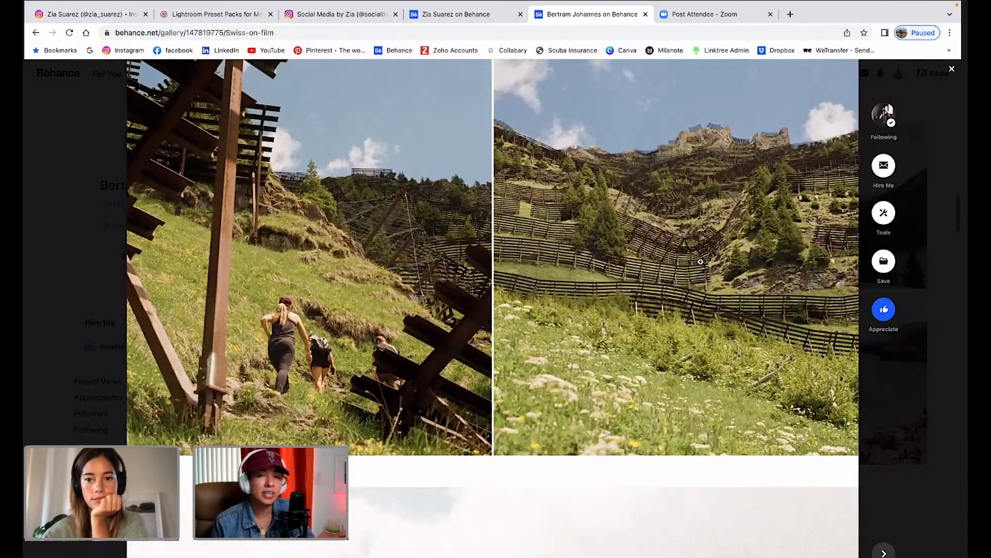
{"action": "scroll", "coordinate": [701, 262], "scroll_direction": "up", "scroll_amount": 2}
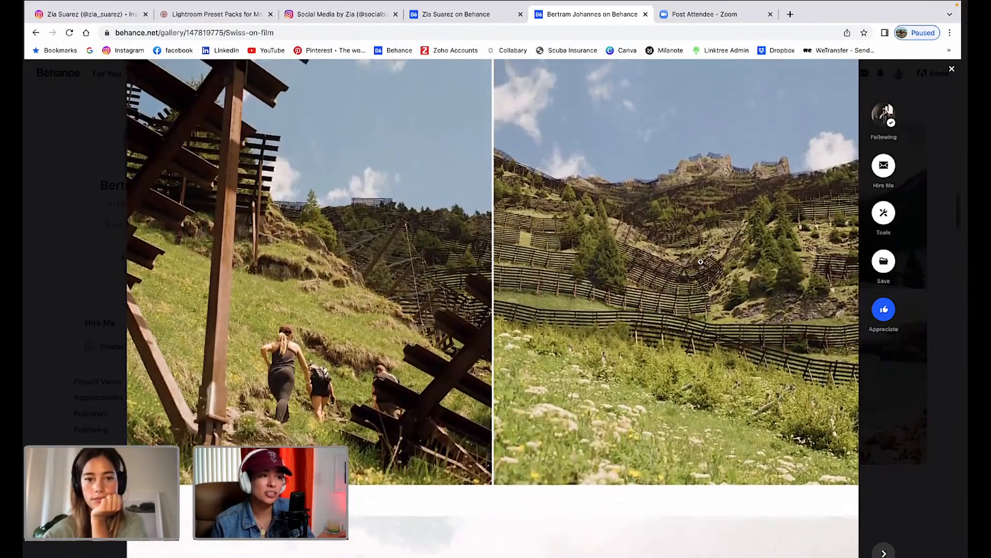
{"action": "scroll", "coordinate": [700, 262], "scroll_direction": "down", "scroll_amount": 1}
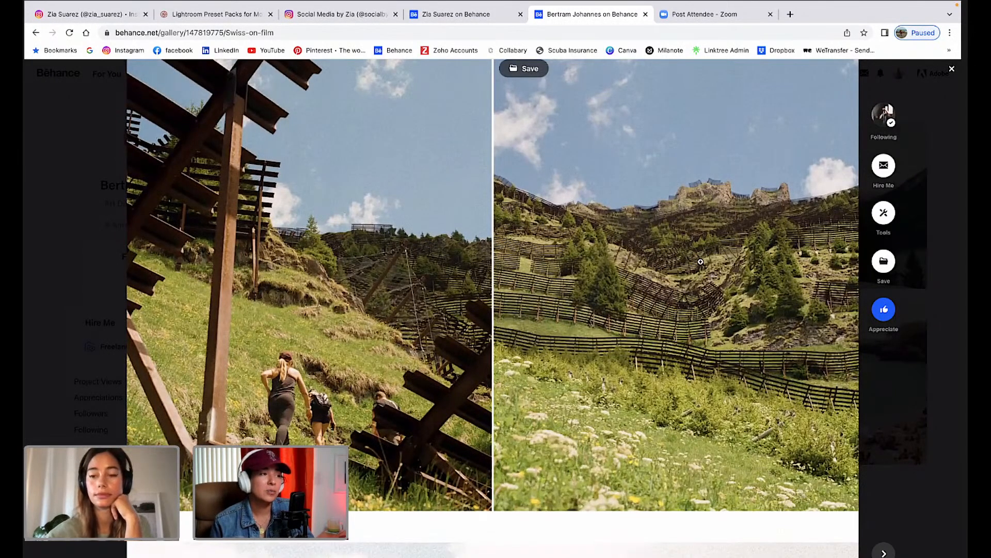
{"action": "scroll", "coordinate": [701, 262], "scroll_direction": "up", "scroll_amount": 1}
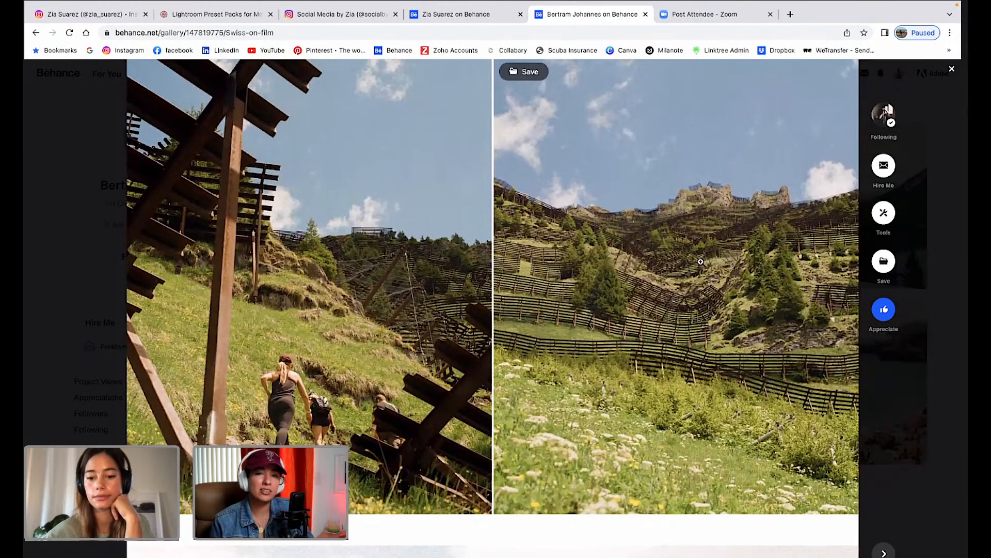
{"action": "scroll", "coordinate": [701, 262], "scroll_direction": "down", "scroll_amount": 2}
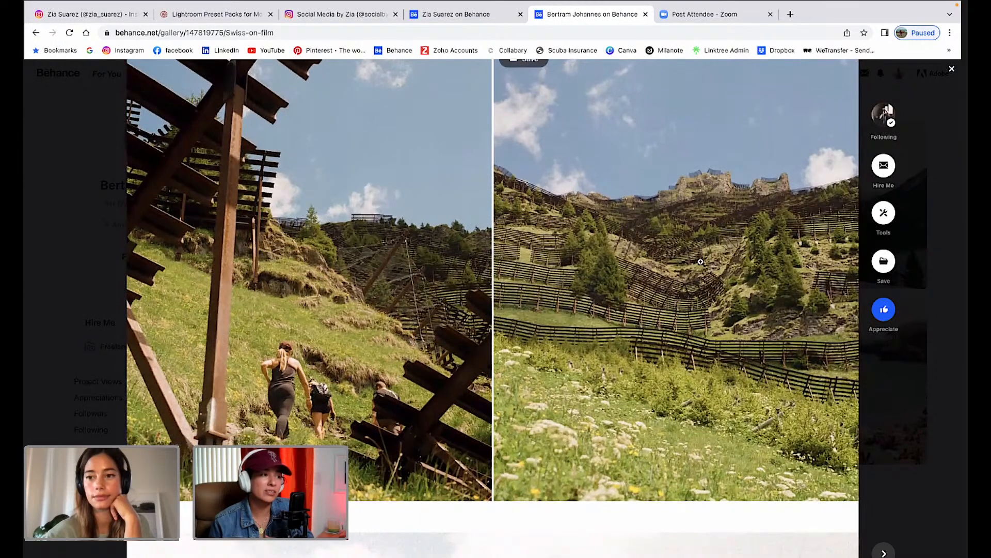
{"action": "scroll", "coordinate": [701, 261], "scroll_direction": "down", "scroll_amount": 1}
{"action": "scroll", "coordinate": [701, 262], "scroll_direction": "down", "scroll_amount": 2}
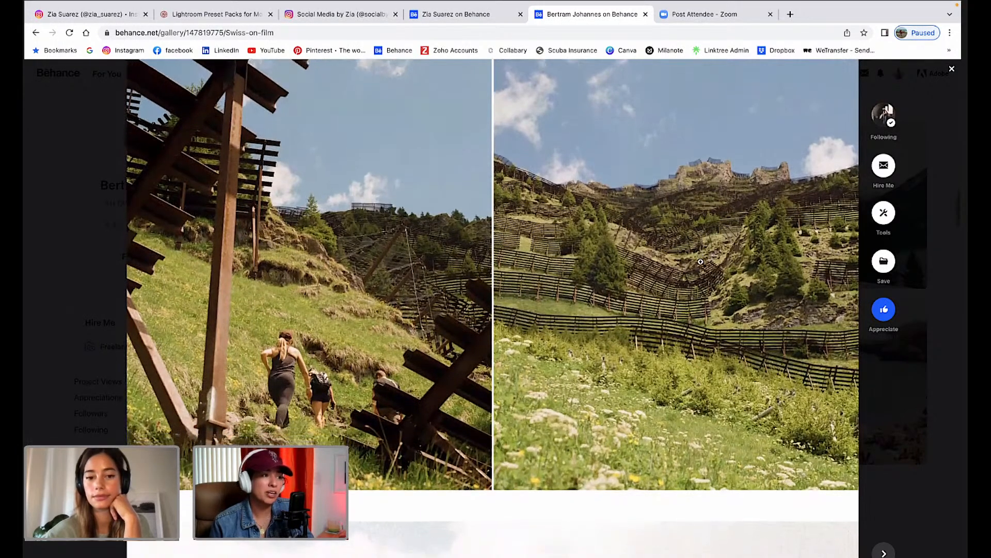
{"action": "scroll", "coordinate": [700, 262], "scroll_direction": "down", "scroll_amount": 2}
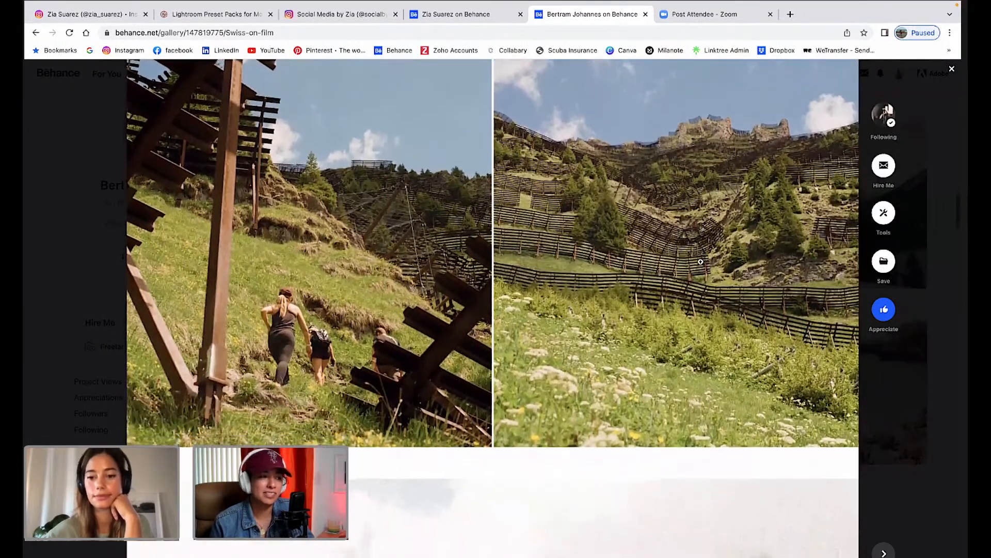
{"action": "scroll", "coordinate": [700, 262], "scroll_direction": "down", "scroll_amount": 1}
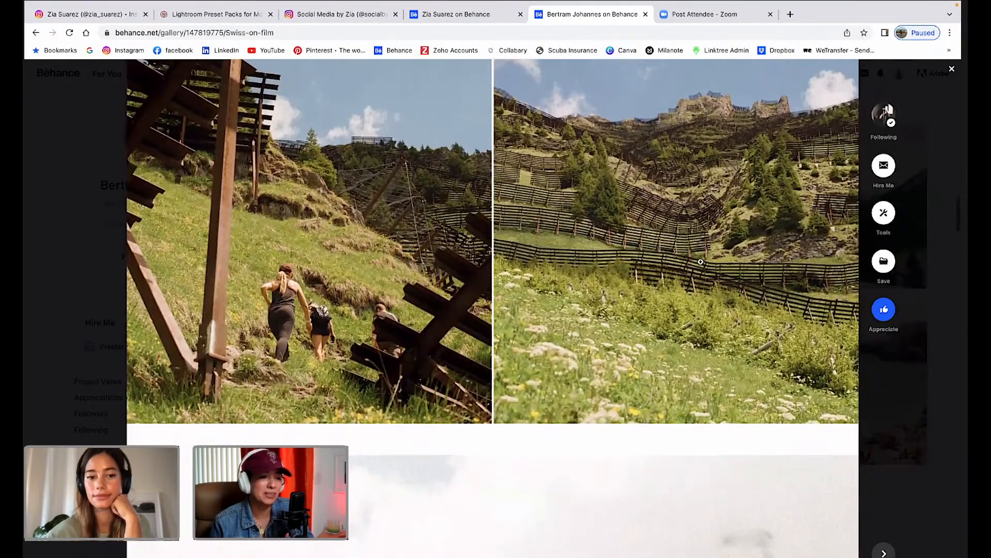
{"action": "scroll", "coordinate": [700, 262], "scroll_direction": "up", "scroll_amount": 3}
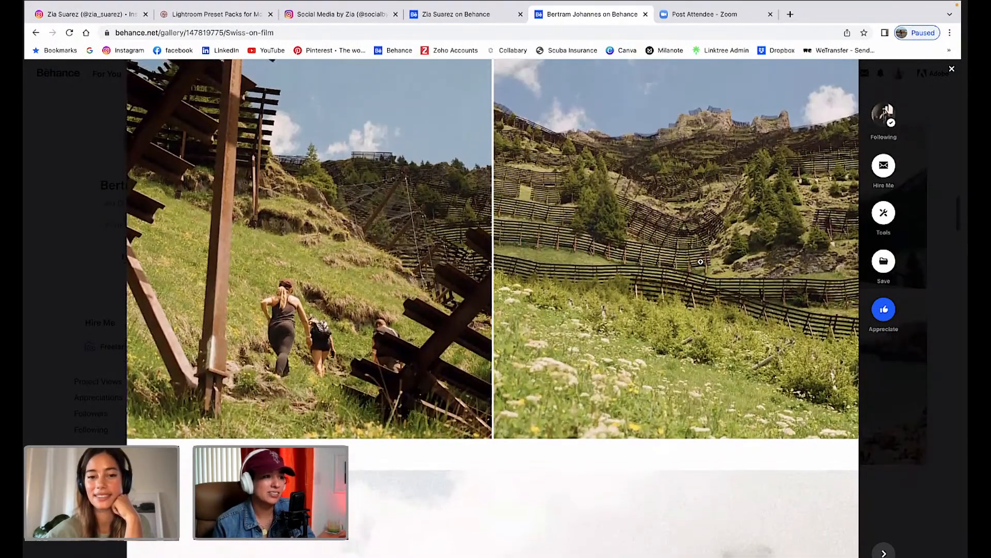
{"action": "scroll", "coordinate": [700, 262], "scroll_direction": "up", "scroll_amount": 1}
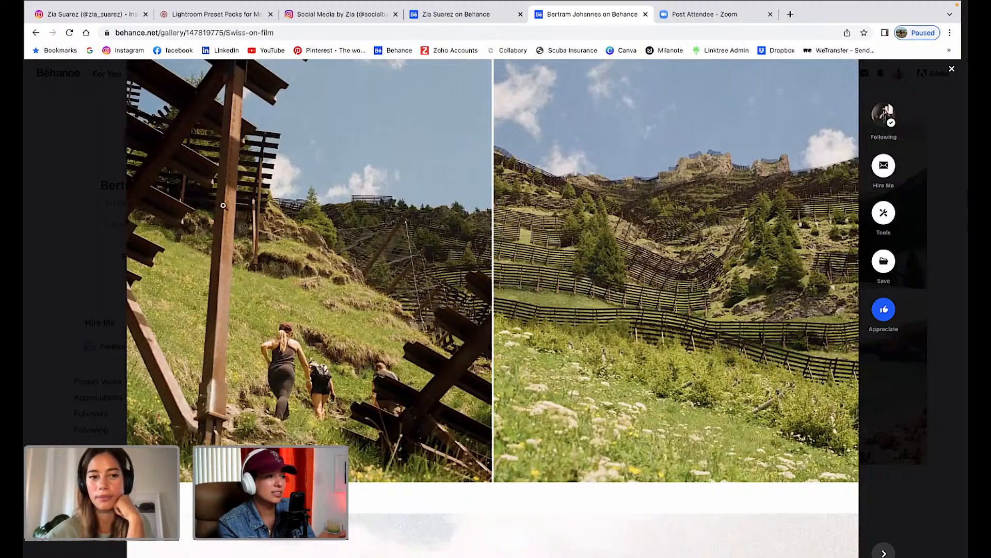
{"action": "scroll", "coordinate": [236, 218], "scroll_direction": "up", "scroll_amount": 2}
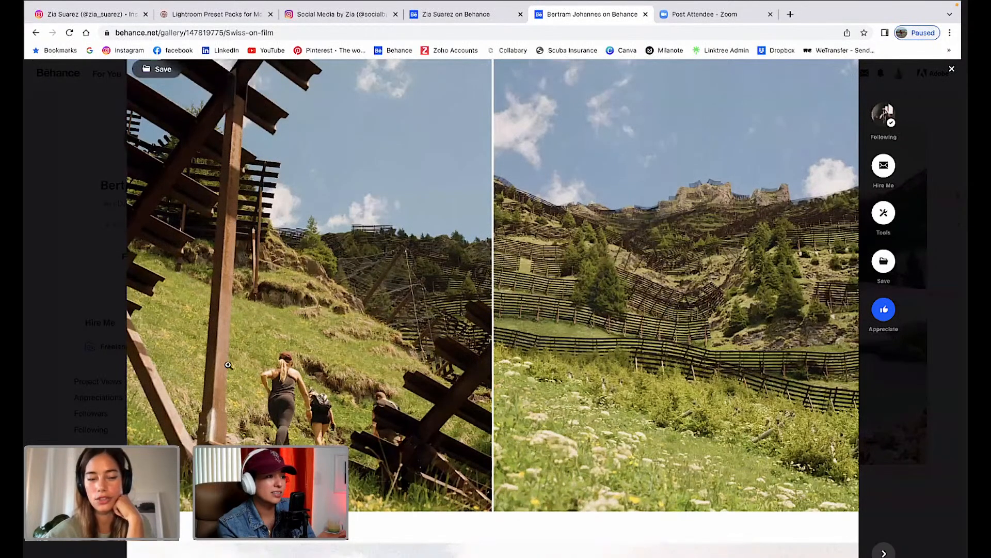
{"action": "scroll", "coordinate": [230, 361], "scroll_direction": "down", "scroll_amount": 1}
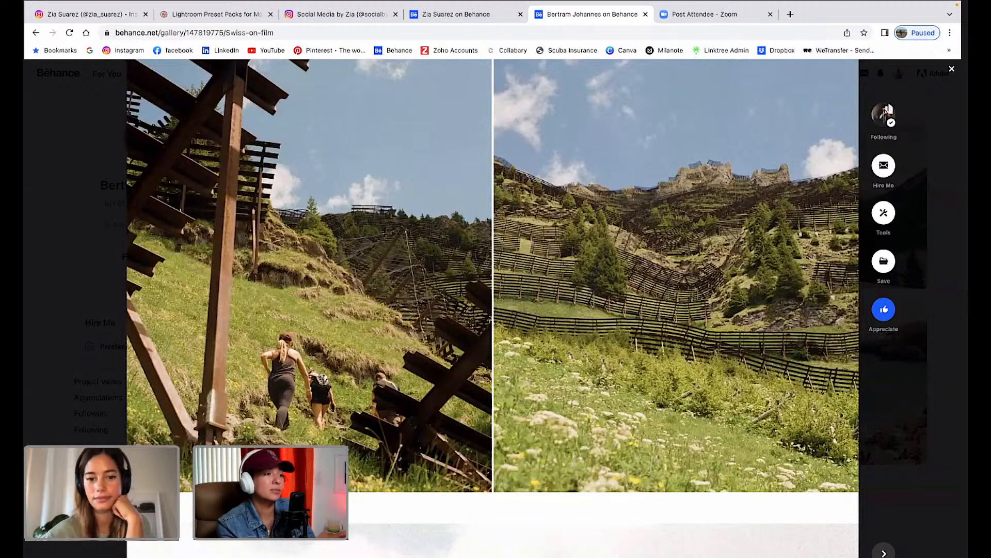
{"action": "scroll", "coordinate": [493, 274], "scroll_direction": "down", "scroll_amount": 1}
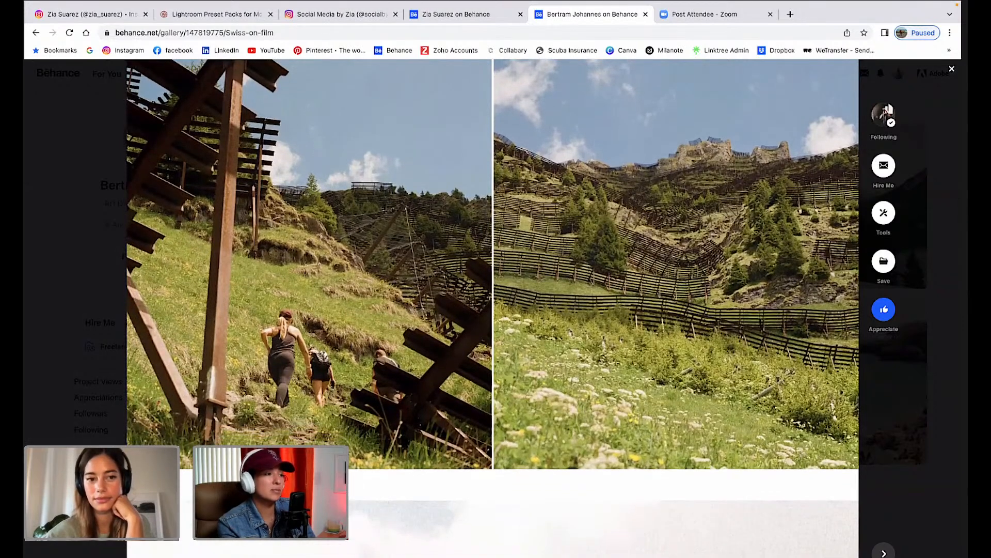
{"action": "scroll", "coordinate": [493, 258], "scroll_direction": "down", "scroll_amount": 2}
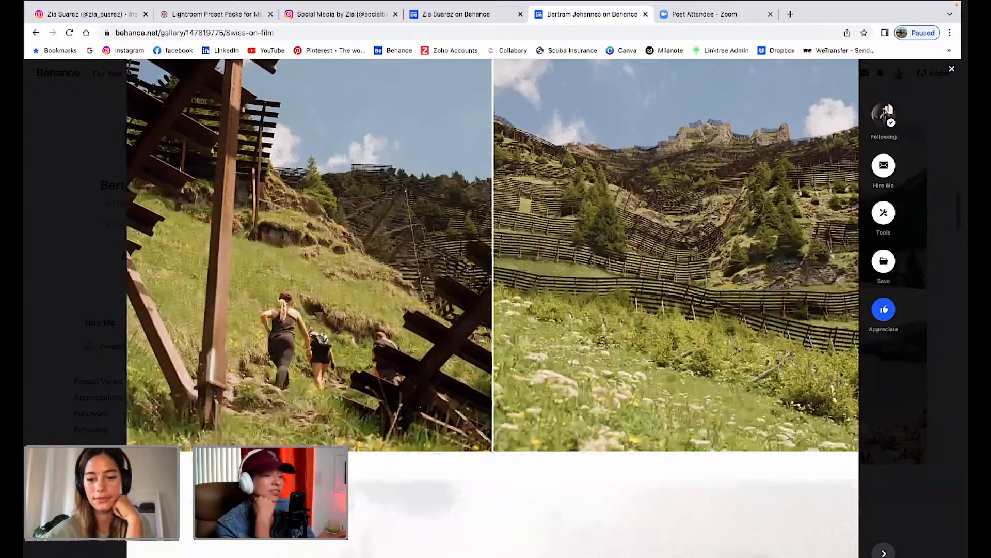
{"action": "scroll", "coordinate": [493, 258], "scroll_direction": "up", "scroll_amount": 1}
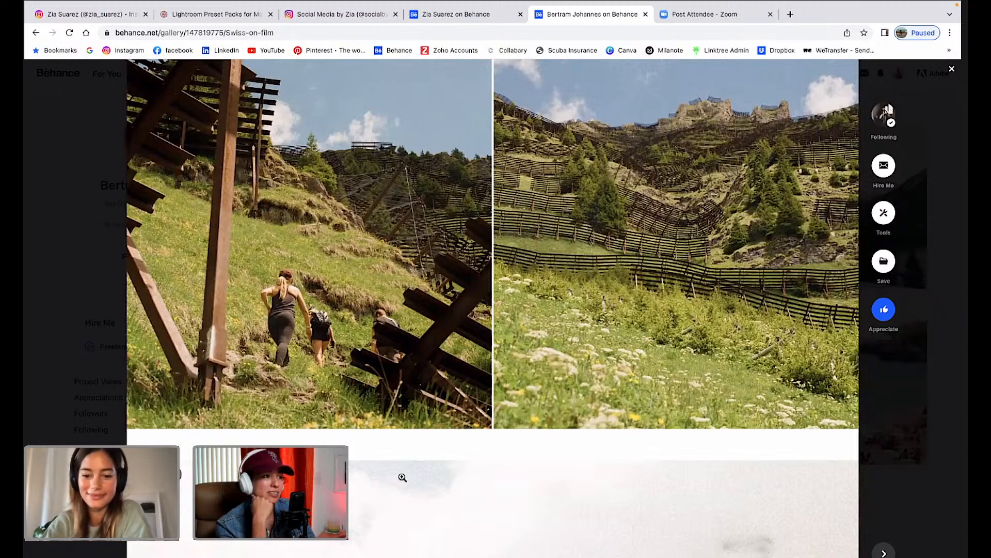
Scroll past the two women on the rocks to the cliff-ledge hikers and misty peak photos.
{"action": "scroll", "coordinate": [403, 478], "scroll_direction": "down", "scroll_amount": 2}
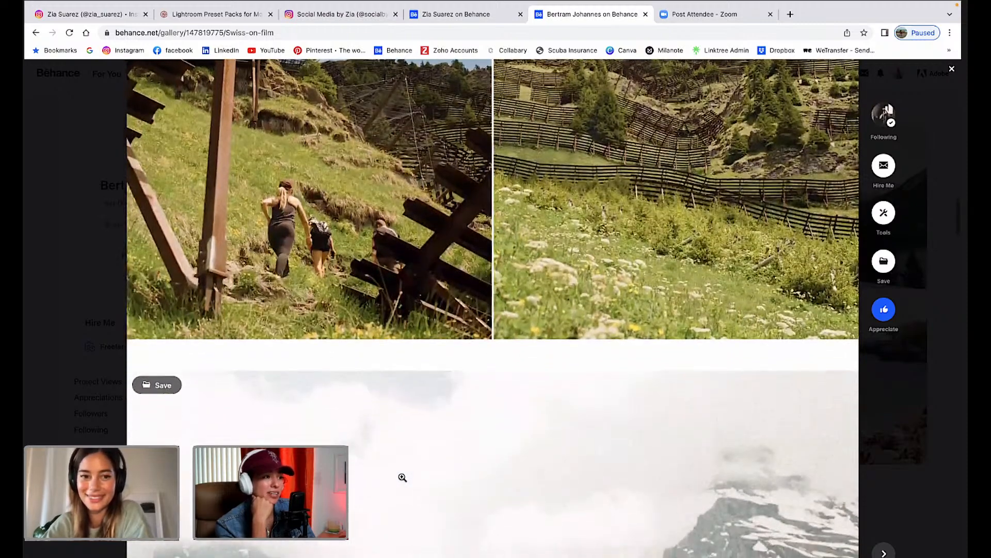
{"action": "scroll", "coordinate": [402, 477], "scroll_direction": "down", "scroll_amount": 3}
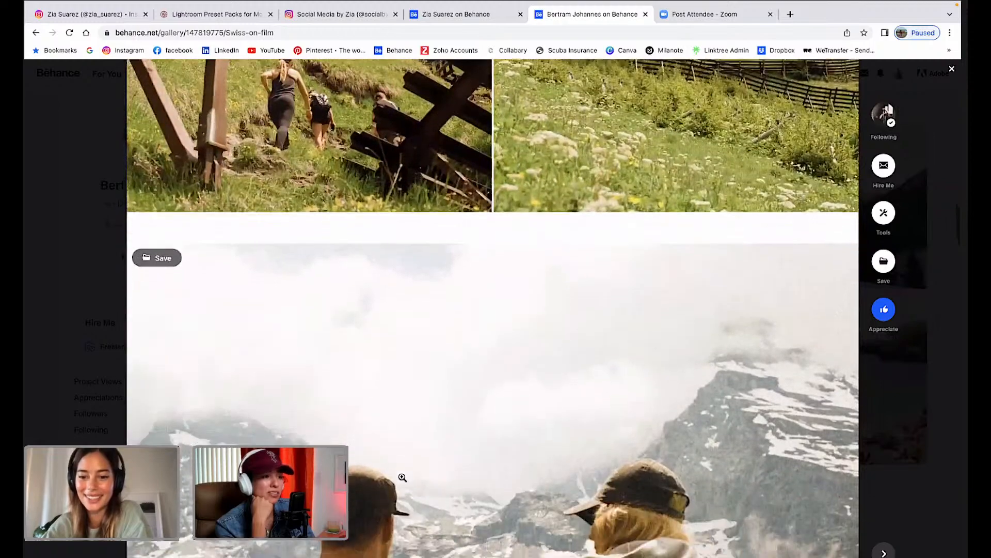
{"action": "scroll", "coordinate": [403, 478], "scroll_direction": "down", "scroll_amount": 3}
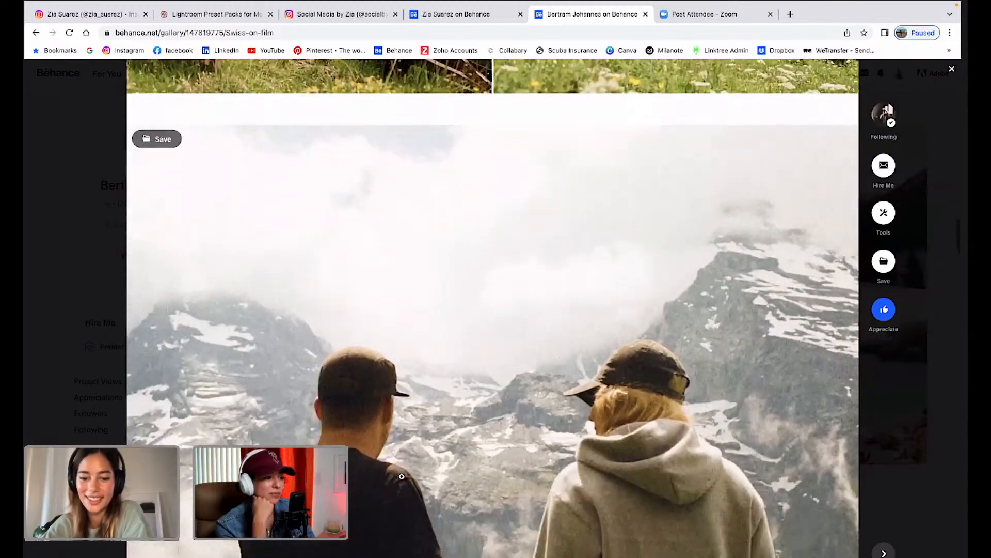
{"action": "scroll", "coordinate": [402, 476], "scroll_direction": "down", "scroll_amount": 3}
{"action": "scroll", "coordinate": [402, 476], "scroll_direction": "up", "scroll_amount": 1}
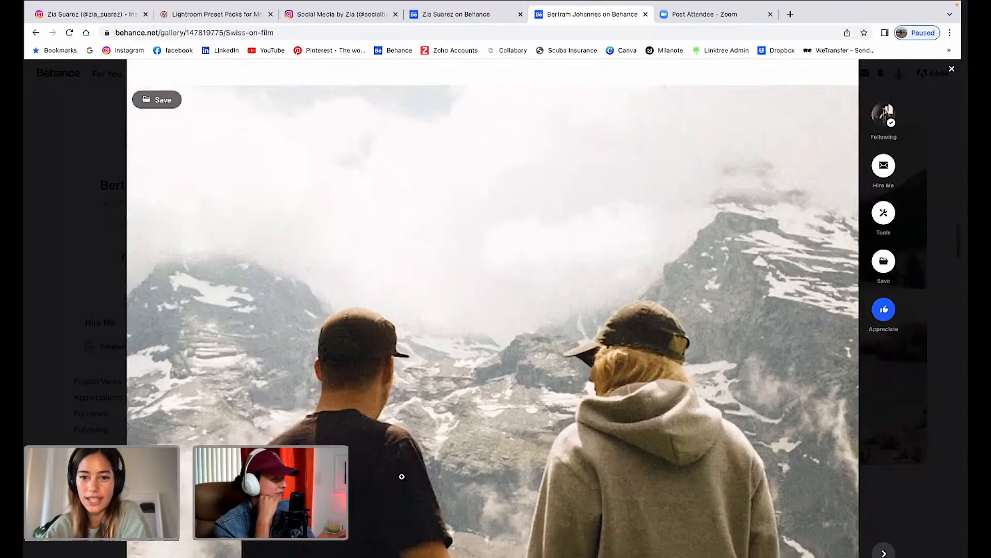
{"action": "scroll", "coordinate": [401, 476], "scroll_direction": "up", "scroll_amount": 1}
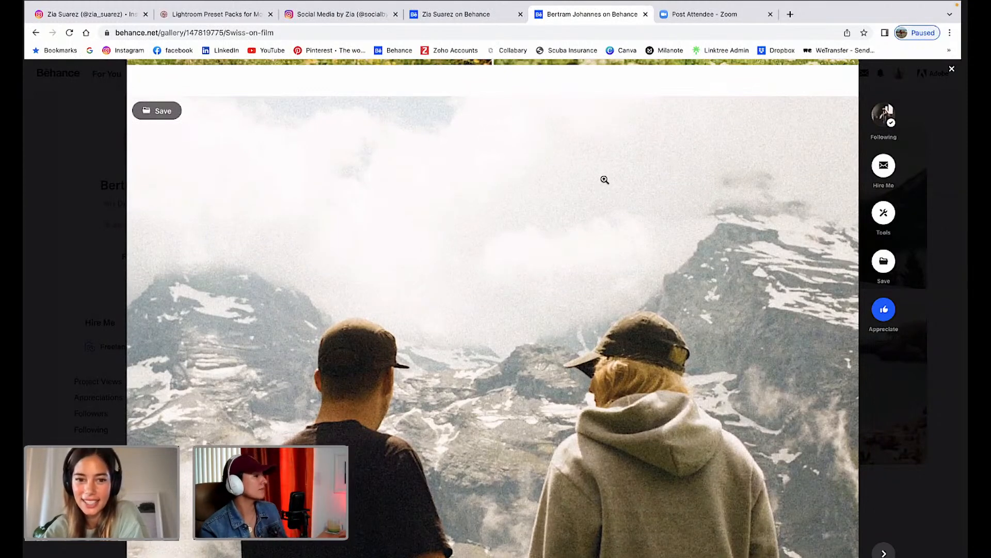
{"action": "scroll", "coordinate": [520, 291], "scroll_direction": "down", "scroll_amount": 1}
{"action": "scroll", "coordinate": [520, 292], "scroll_direction": "down", "scroll_amount": 2}
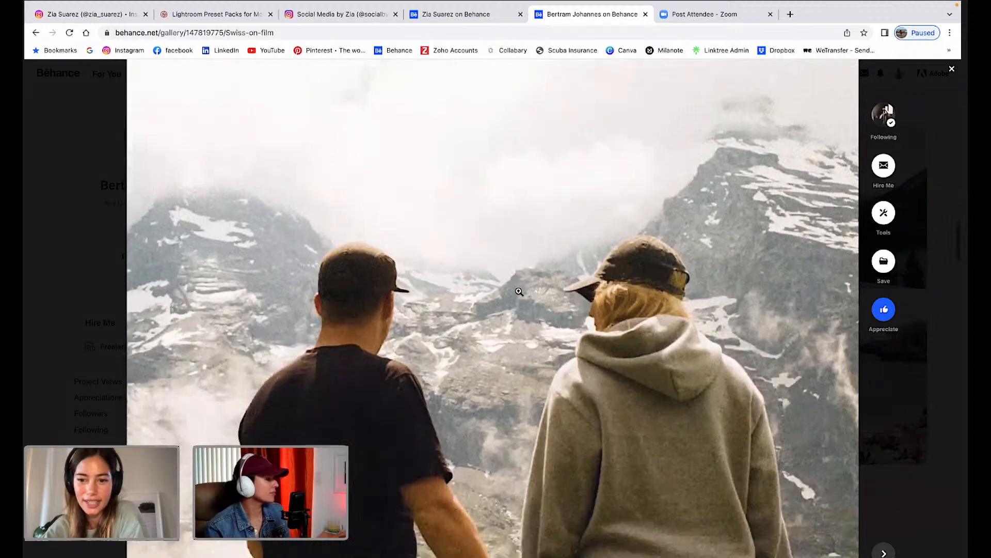
{"action": "scroll", "coordinate": [519, 292], "scroll_direction": "down", "scroll_amount": 4}
{"action": "scroll", "coordinate": [519, 292], "scroll_direction": "down", "scroll_amount": 10}
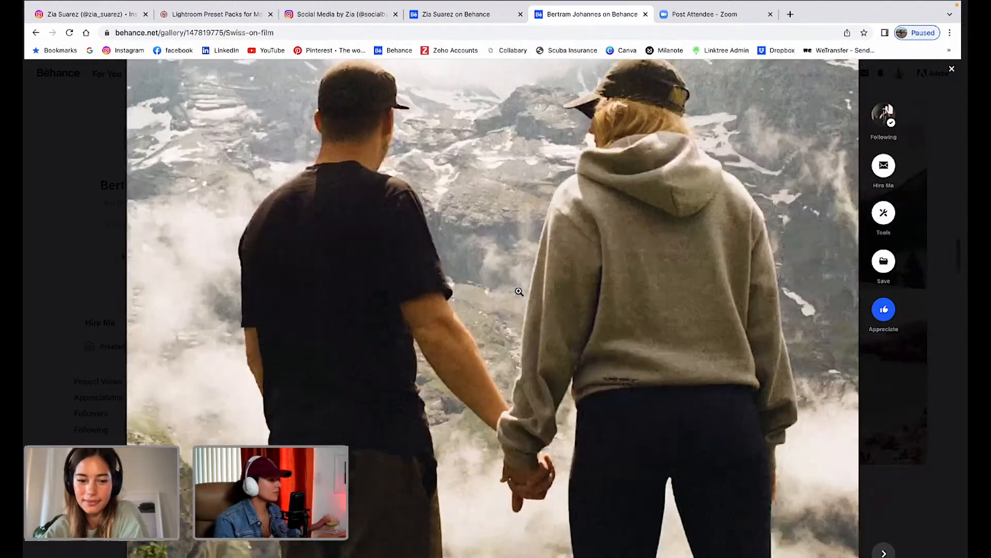
{"action": "scroll", "coordinate": [520, 291], "scroll_direction": "down", "scroll_amount": 3}
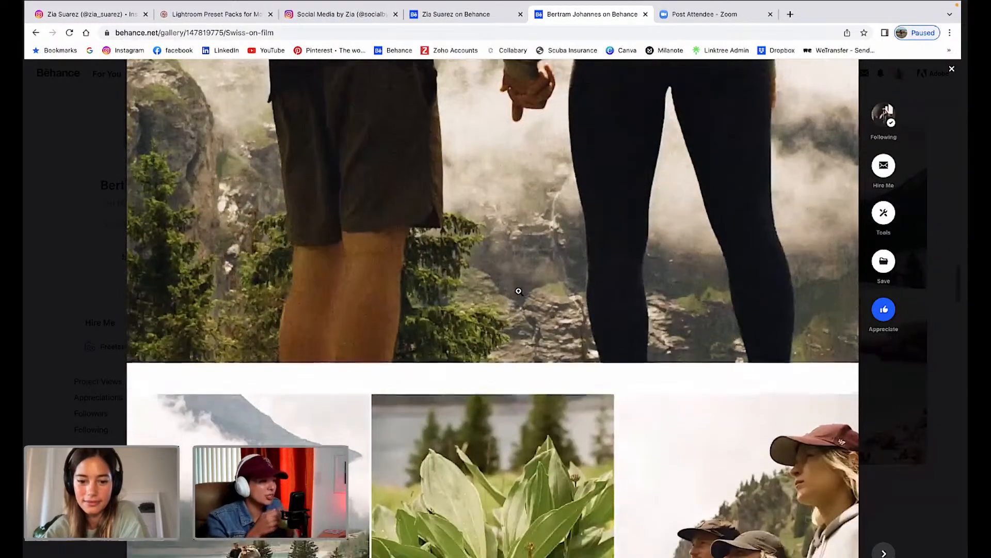
{"action": "scroll", "coordinate": [519, 292], "scroll_direction": "up", "scroll_amount": 3}
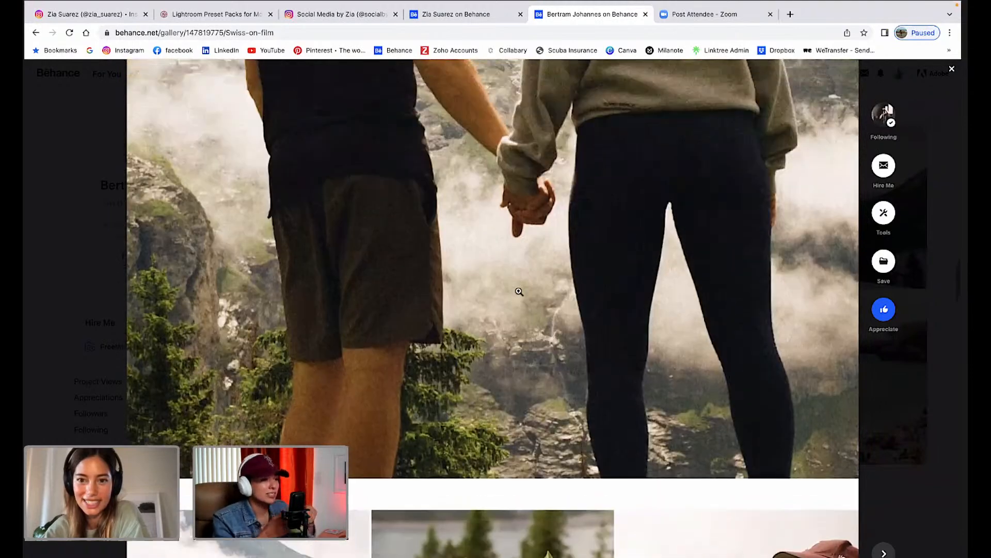
{"action": "scroll", "coordinate": [520, 292], "scroll_direction": "down", "scroll_amount": 6}
{"action": "scroll", "coordinate": [520, 291], "scroll_direction": "down", "scroll_amount": 4}
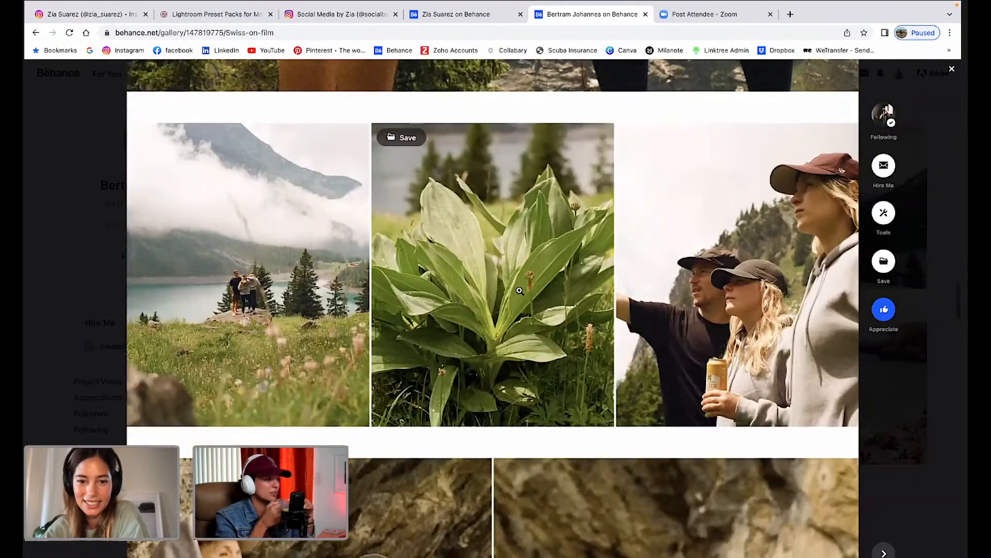
{"action": "scroll", "coordinate": [519, 291], "scroll_direction": "down", "scroll_amount": 1}
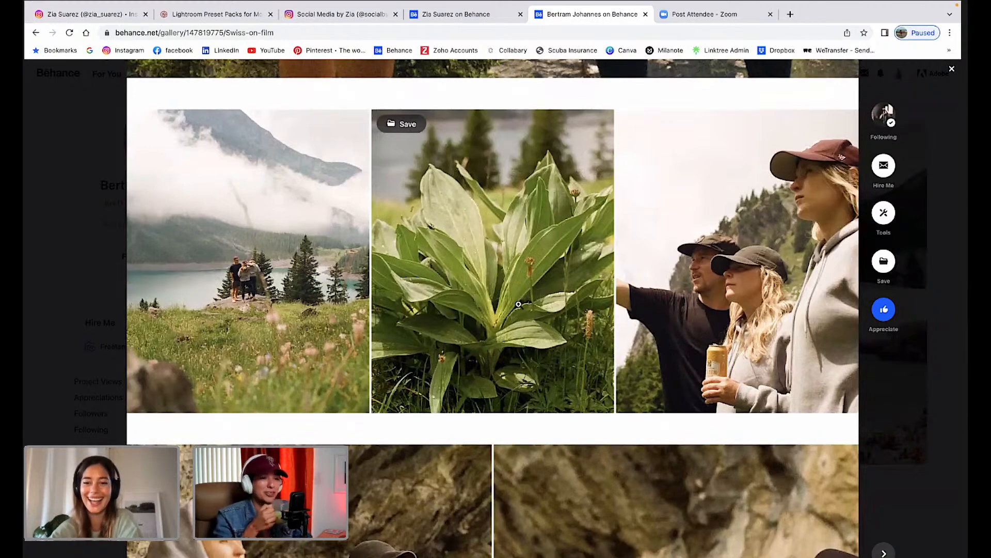
{"action": "scroll", "coordinate": [518, 305], "scroll_direction": "down", "scroll_amount": 1}
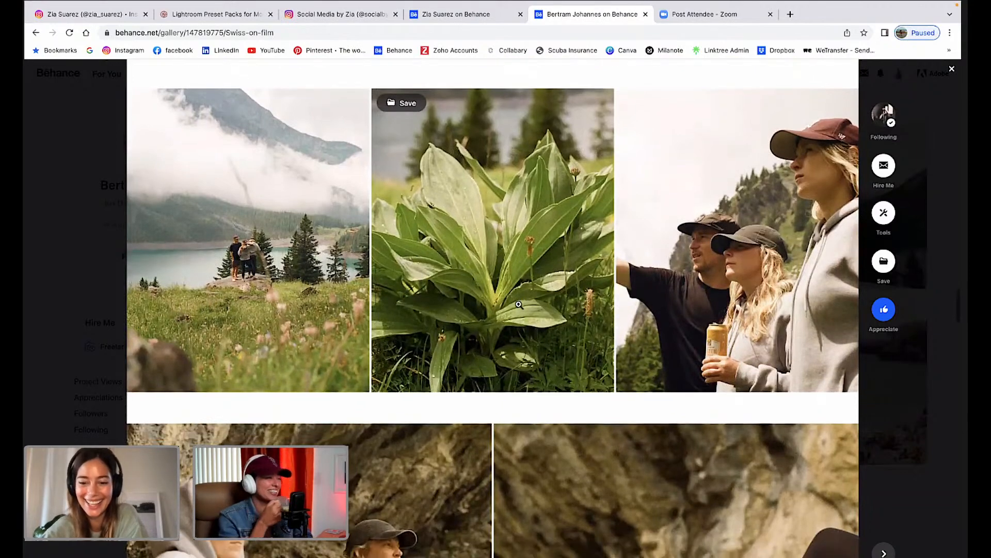
{"action": "scroll", "coordinate": [519, 304], "scroll_direction": "down", "scroll_amount": 1}
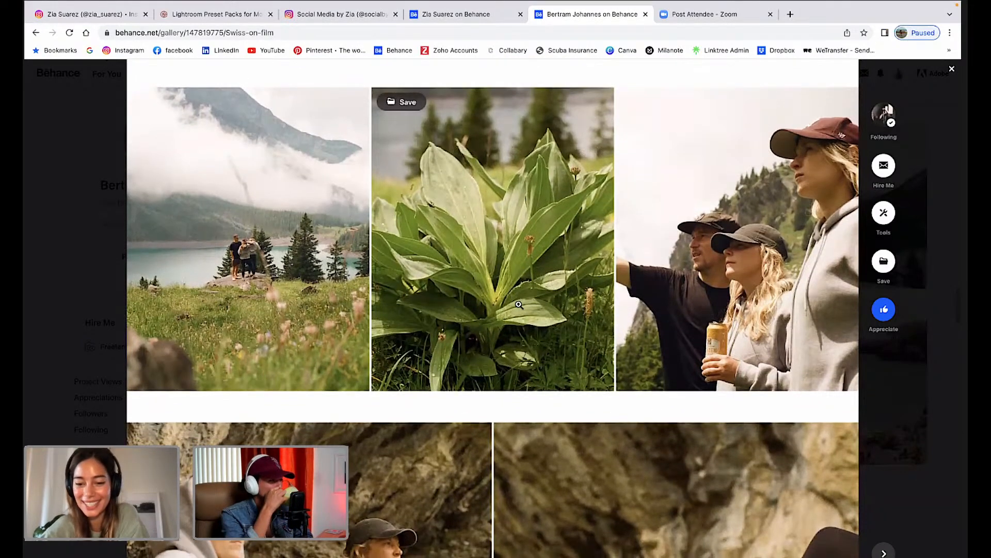
{"action": "scroll", "coordinate": [519, 305], "scroll_direction": "down", "scroll_amount": 2}
{"action": "scroll", "coordinate": [519, 303], "scroll_direction": "up", "scroll_amount": 3}
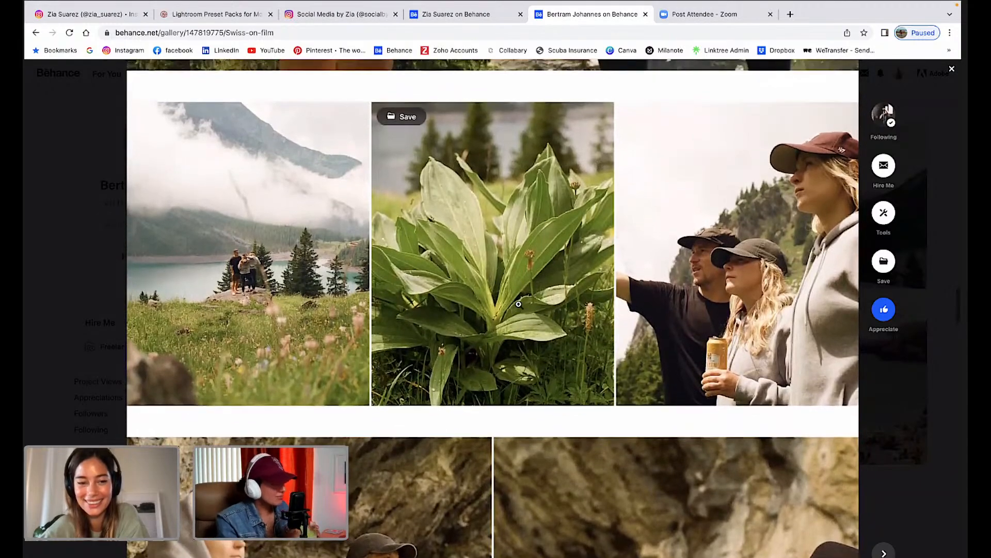
{"action": "scroll", "coordinate": [519, 304], "scroll_direction": "up", "scroll_amount": 1}
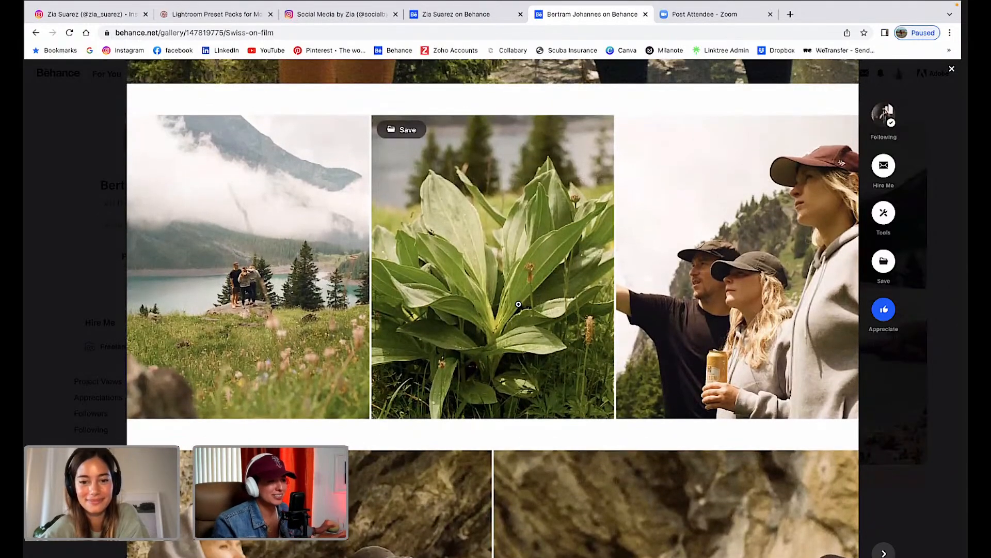
{"action": "scroll", "coordinate": [521, 311], "scroll_direction": "down", "scroll_amount": 6}
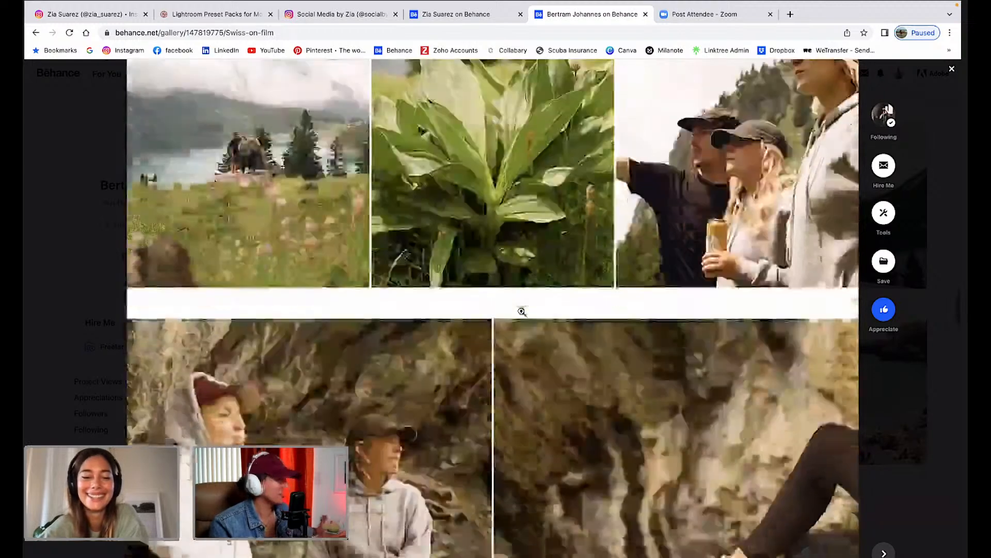
{"action": "scroll", "coordinate": [521, 311], "scroll_direction": "down", "scroll_amount": 1}
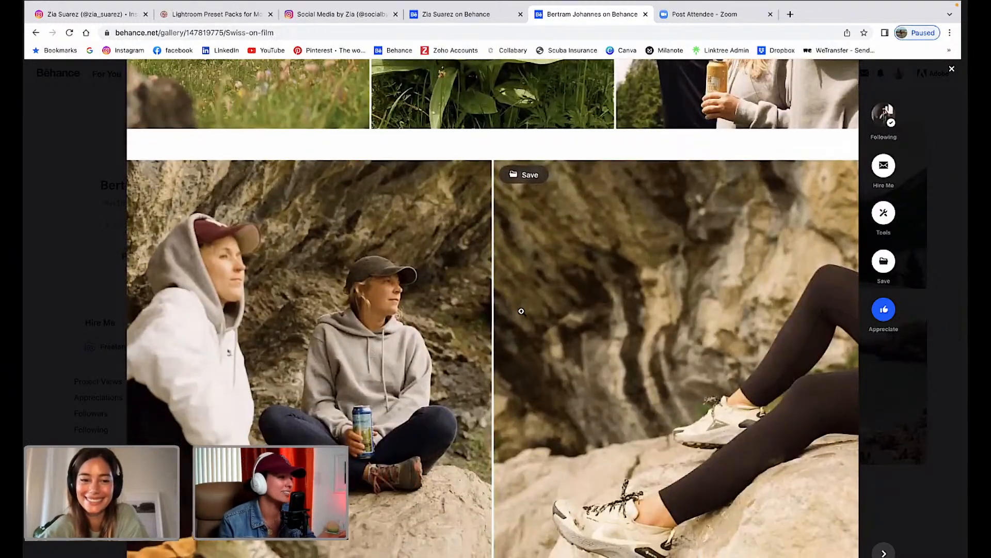
{"action": "scroll", "coordinate": [521, 311], "scroll_direction": "down", "scroll_amount": 3}
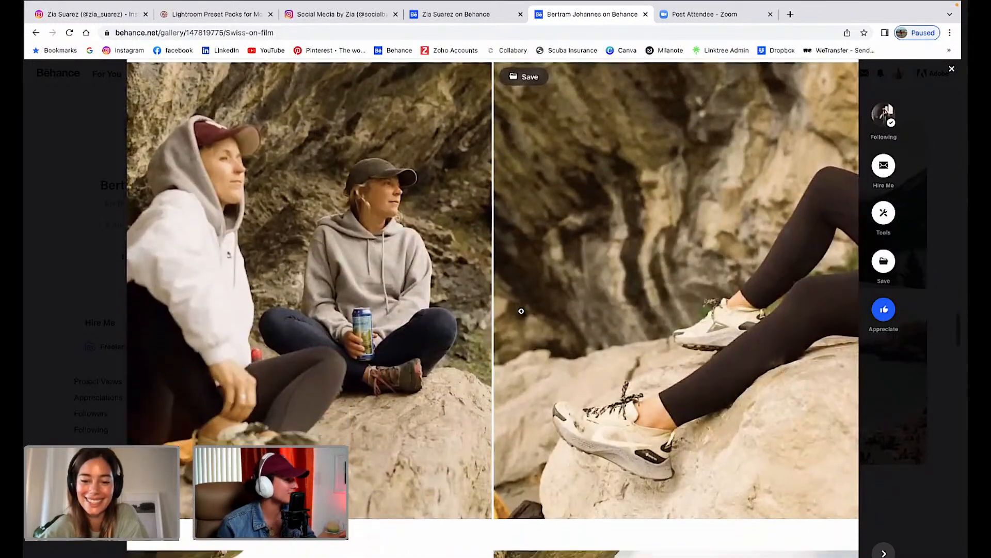
{"action": "scroll", "coordinate": [521, 311], "scroll_direction": "up", "scroll_amount": 1}
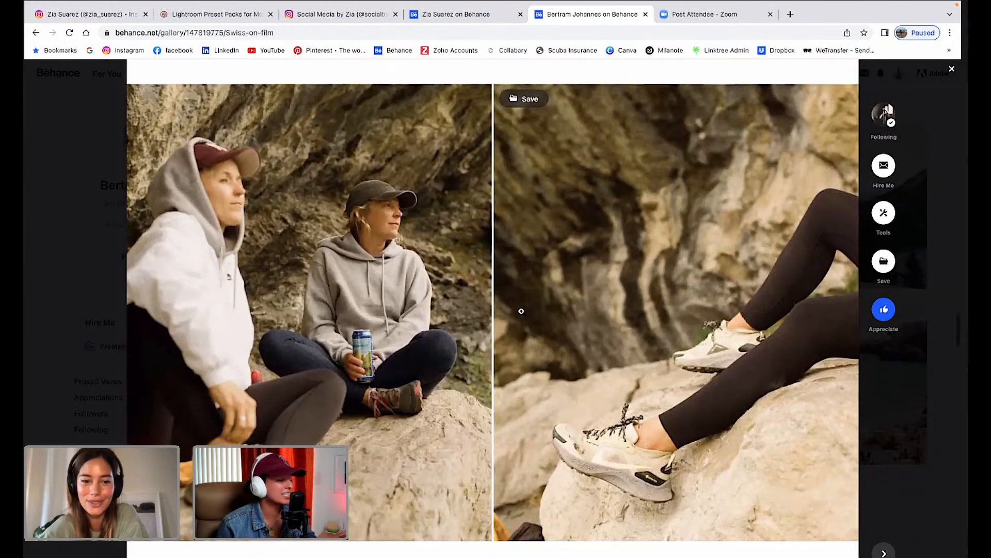
{"action": "scroll", "coordinate": [521, 311], "scroll_direction": "up", "scroll_amount": 3}
{"action": "scroll", "coordinate": [521, 310], "scroll_direction": "down", "scroll_amount": 2}
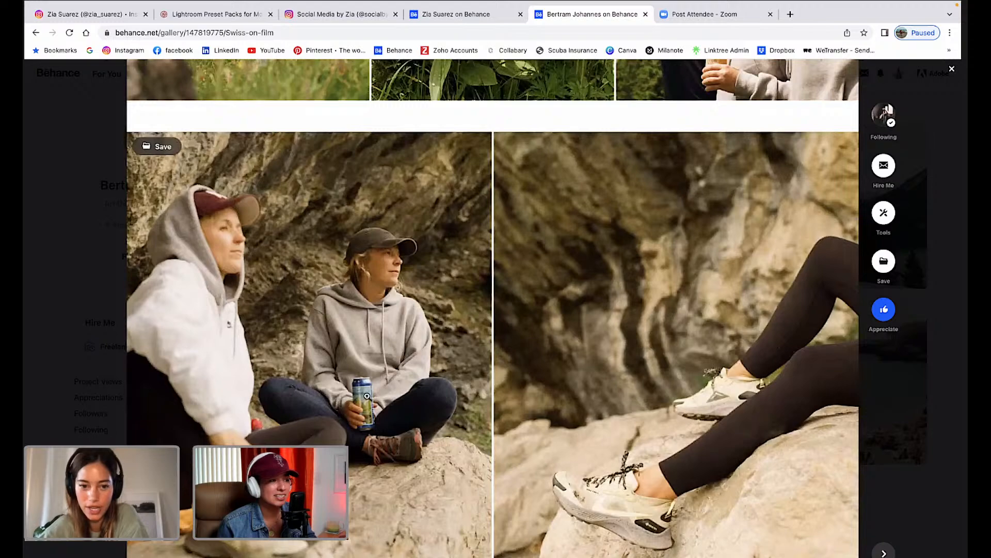
{"action": "scroll", "coordinate": [368, 397], "scroll_direction": "down", "scroll_amount": 1}
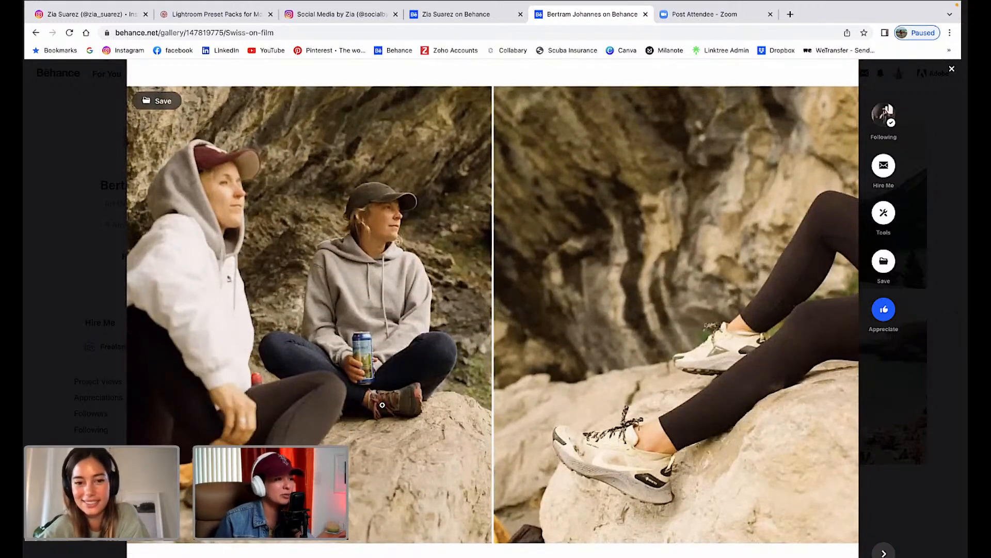
{"action": "scroll", "coordinate": [382, 405], "scroll_direction": "down", "scroll_amount": 1}
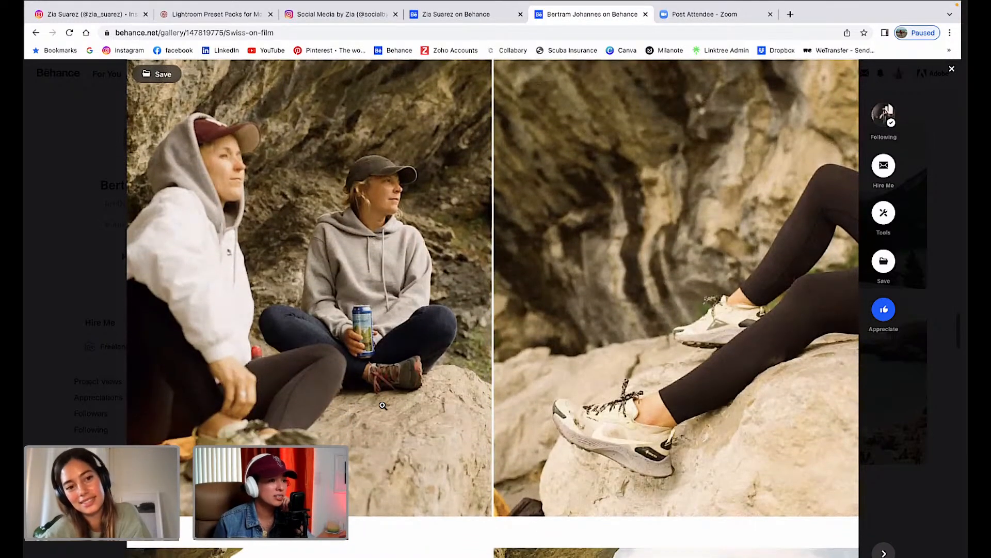
{"action": "scroll", "coordinate": [403, 401], "scroll_direction": "down", "scroll_amount": 1}
{"action": "scroll", "coordinate": [404, 400], "scroll_direction": "down", "scroll_amount": 4}
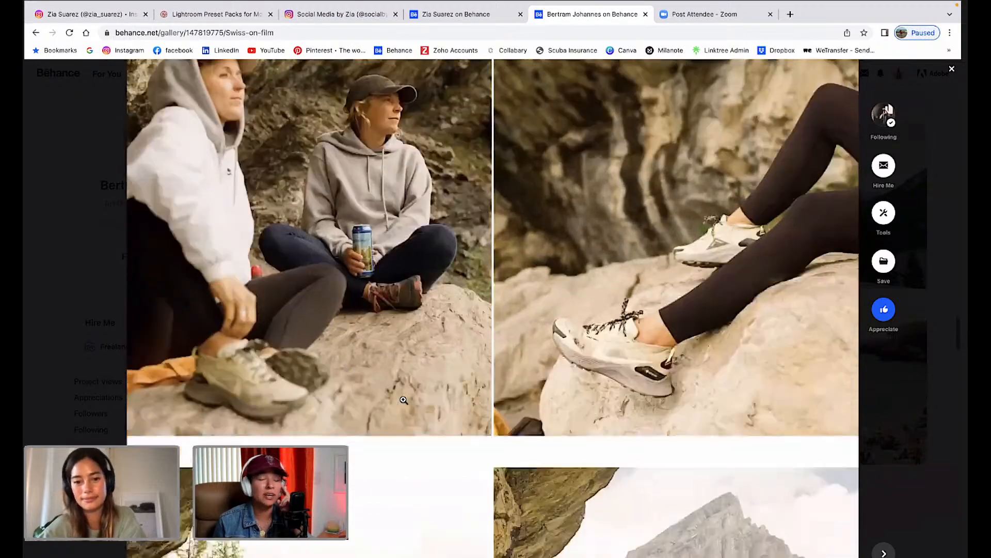
{"action": "scroll", "coordinate": [403, 401], "scroll_direction": "up", "scroll_amount": 3}
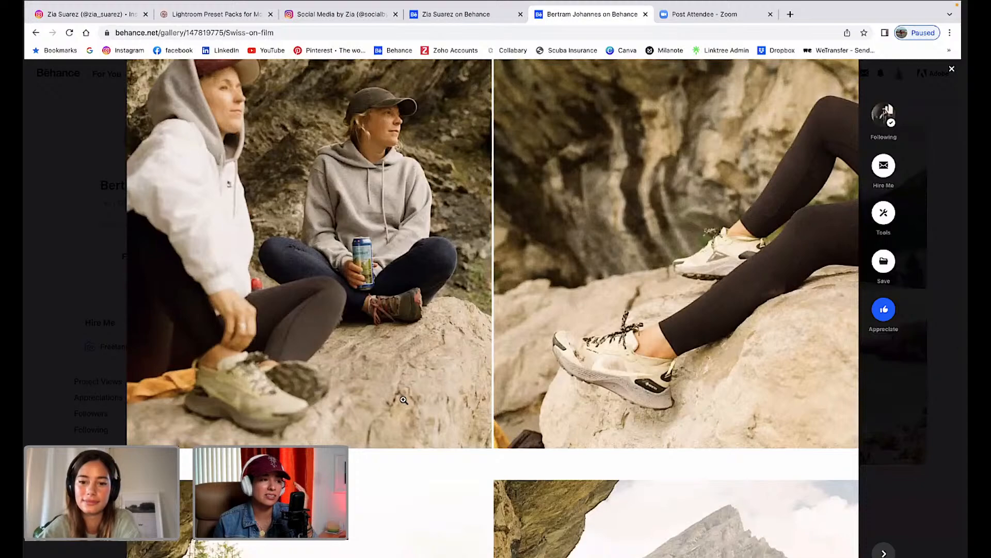
{"action": "scroll", "coordinate": [403, 400], "scroll_direction": "down", "scroll_amount": 5}
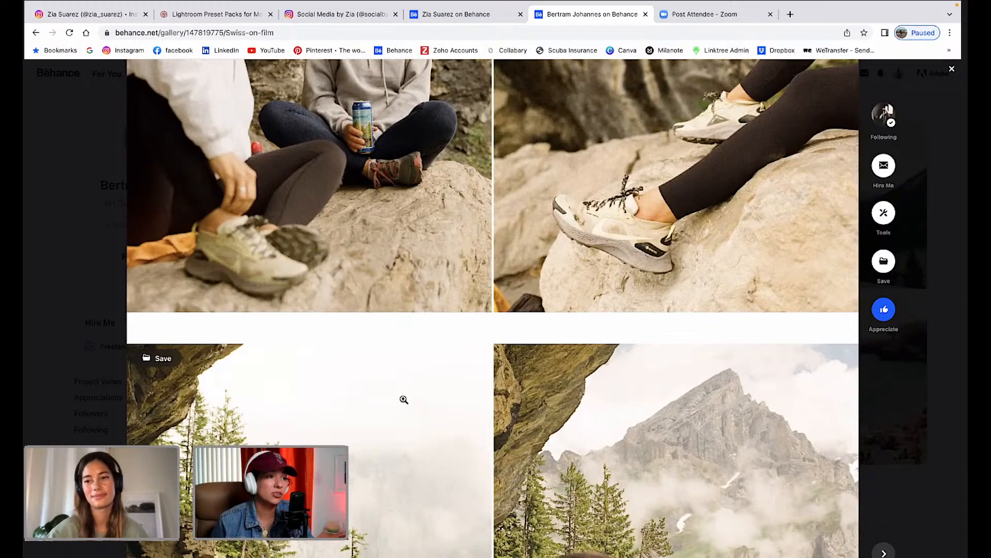
{"action": "scroll", "coordinate": [432, 346], "scroll_direction": "up", "scroll_amount": 4}
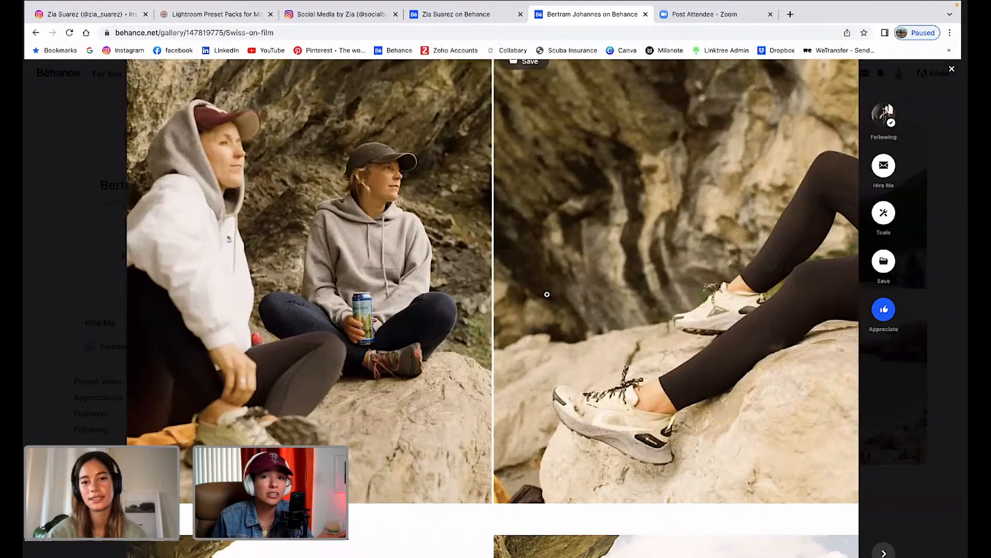
{"action": "scroll", "coordinate": [547, 294], "scroll_direction": "up", "scroll_amount": 1}
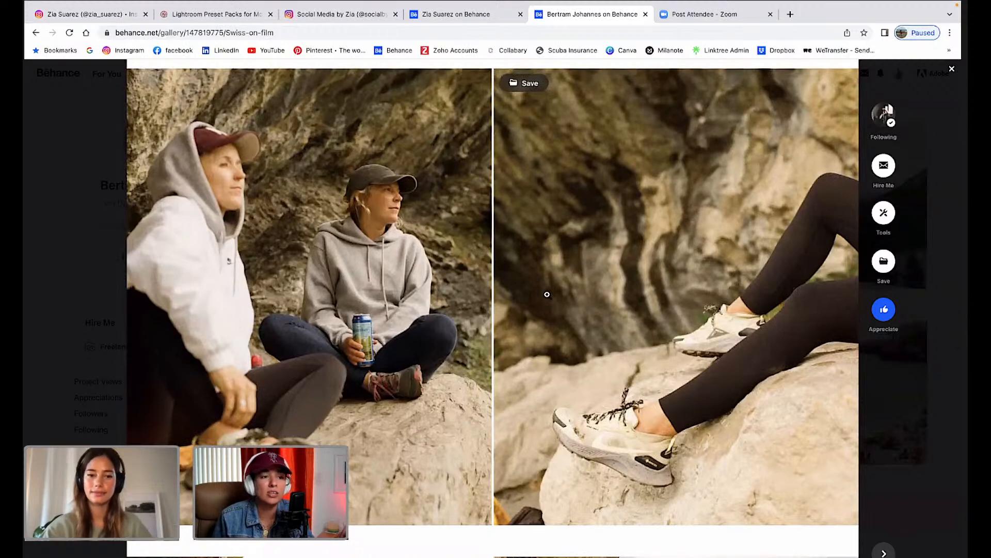
{"action": "scroll", "coordinate": [547, 294], "scroll_direction": "down", "scroll_amount": 1}
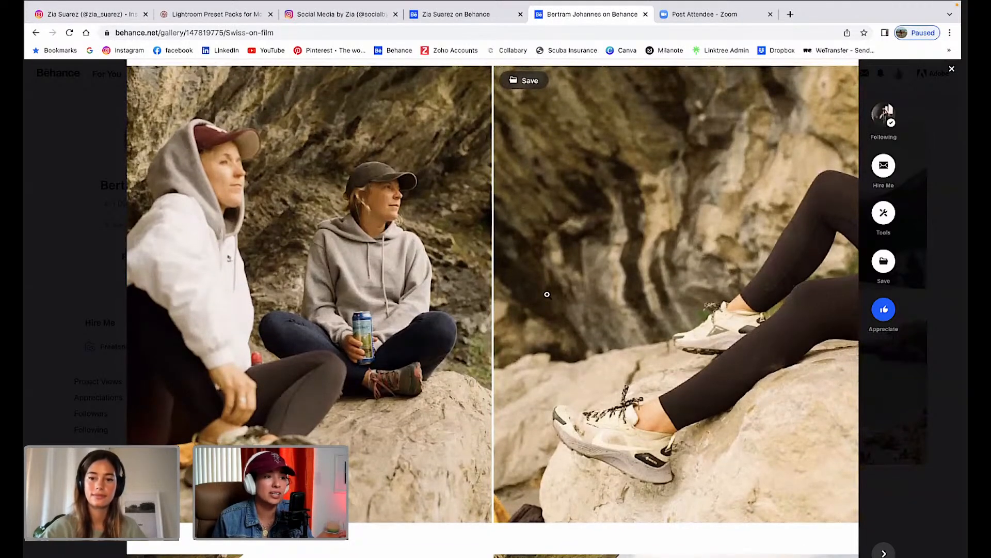
{"action": "scroll", "coordinate": [548, 295], "scroll_direction": "down", "scroll_amount": 1}
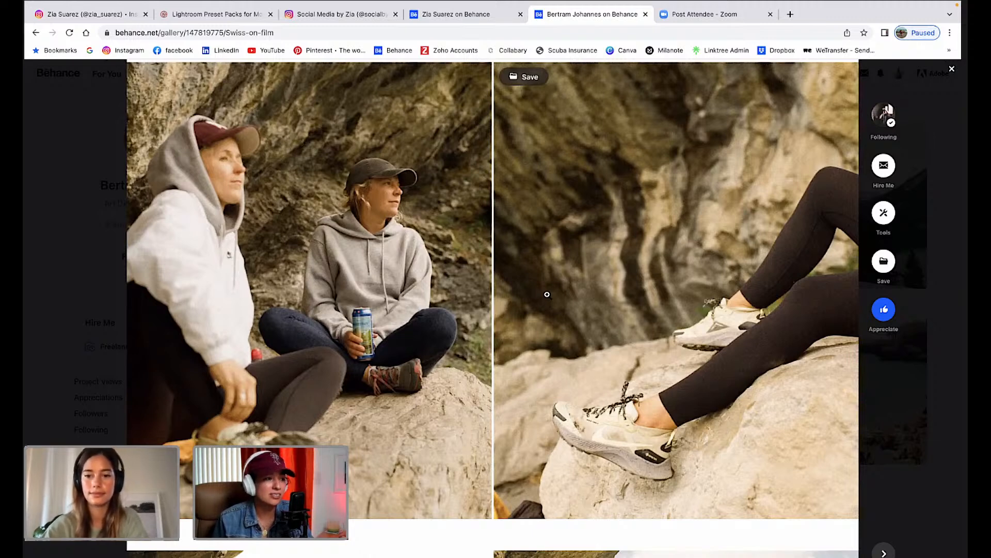
{"action": "scroll", "coordinate": [544, 298], "scroll_direction": "up", "scroll_amount": 1}
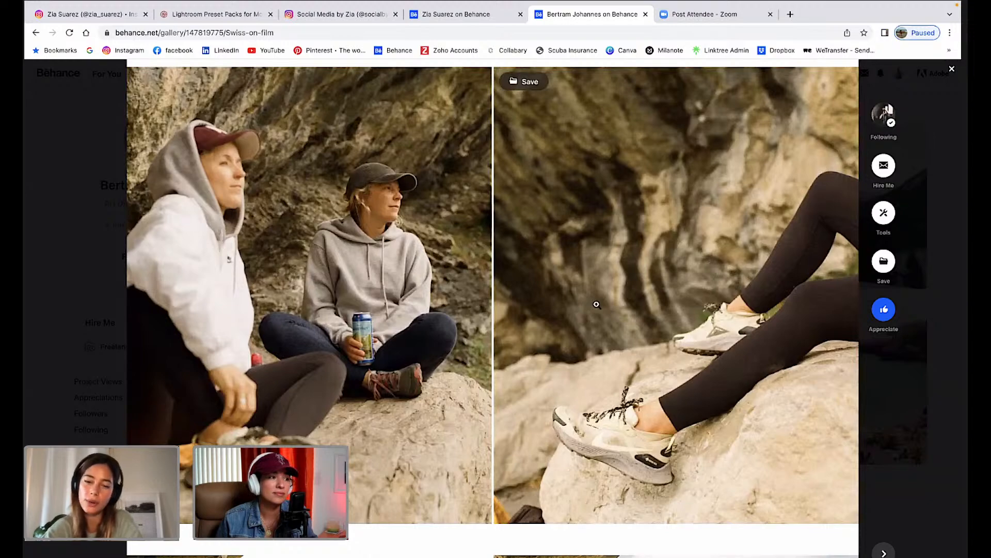
{"action": "scroll", "coordinate": [597, 305], "scroll_direction": "down", "scroll_amount": 1}
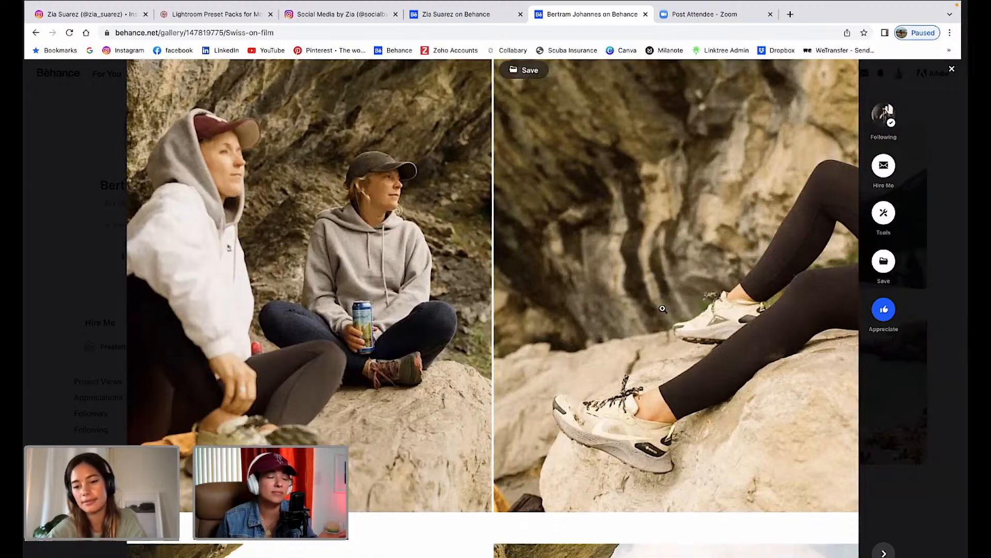
{"action": "scroll", "coordinate": [663, 308], "scroll_direction": "down", "scroll_amount": 5}
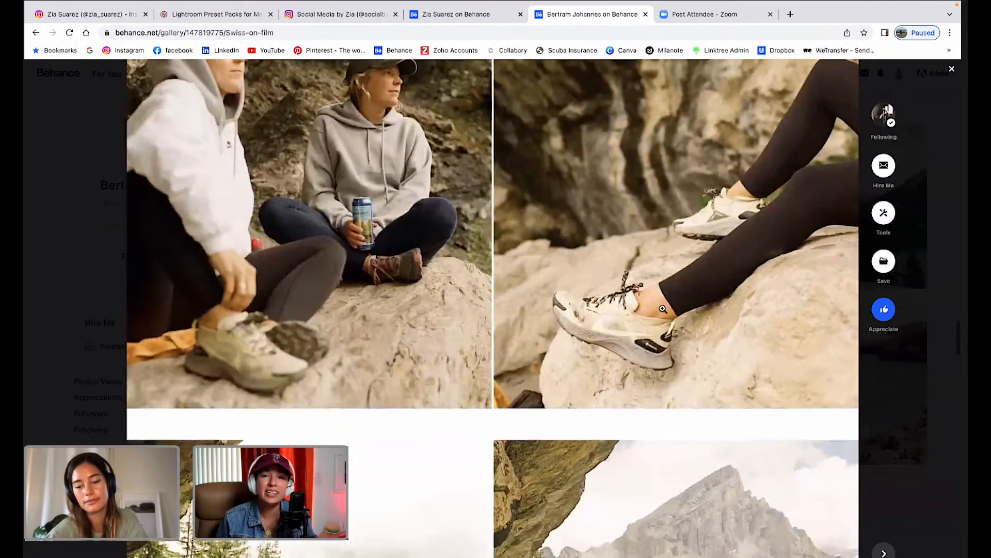
{"action": "scroll", "coordinate": [663, 308], "scroll_direction": "down", "scroll_amount": 2}
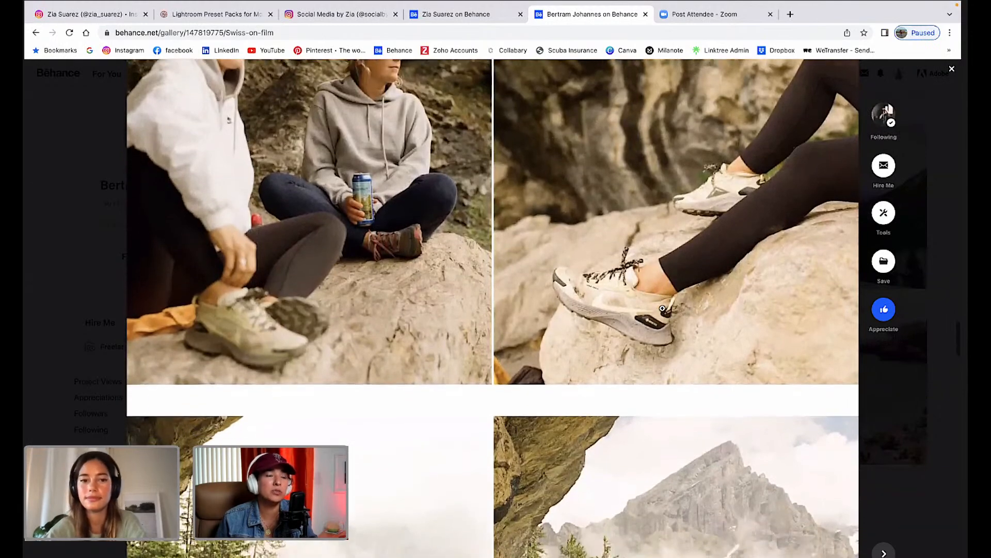
{"action": "scroll", "coordinate": [713, 356], "scroll_direction": "down", "scroll_amount": 6}
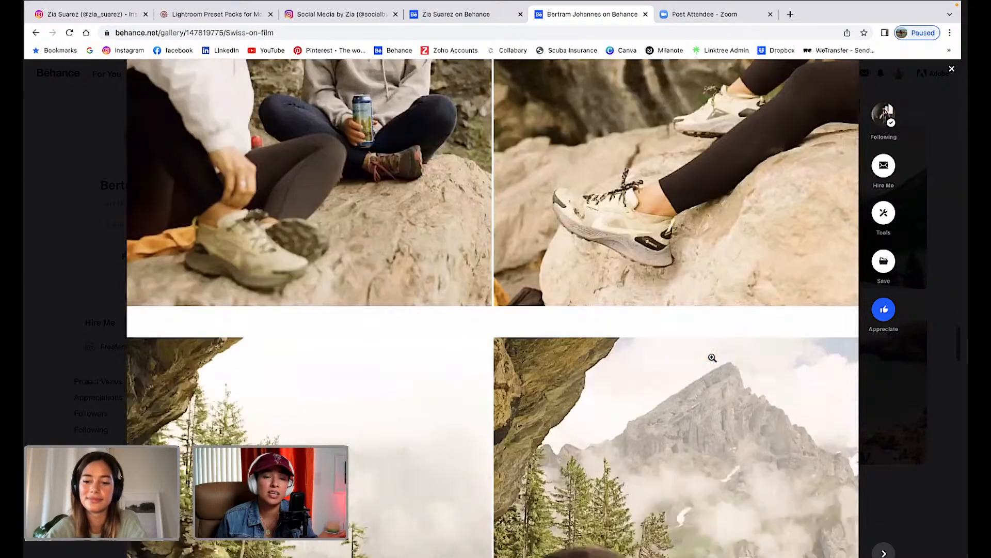
{"action": "scroll", "coordinate": [712, 358], "scroll_direction": "down", "scroll_amount": 10}
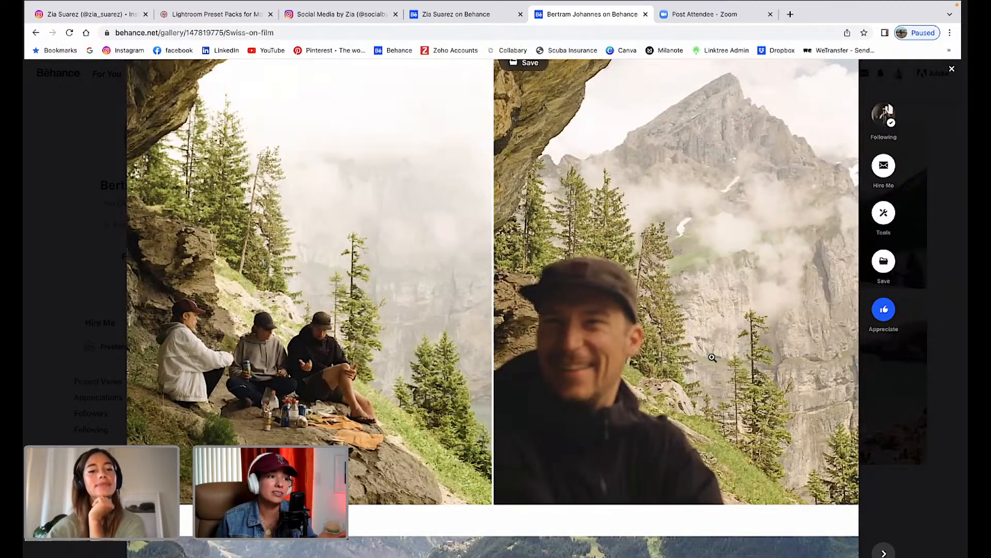
Scroll on to the green alpine valley photo with its village and waterfall cliffs.
{"action": "scroll", "coordinate": [713, 357], "scroll_direction": "up", "scroll_amount": 1}
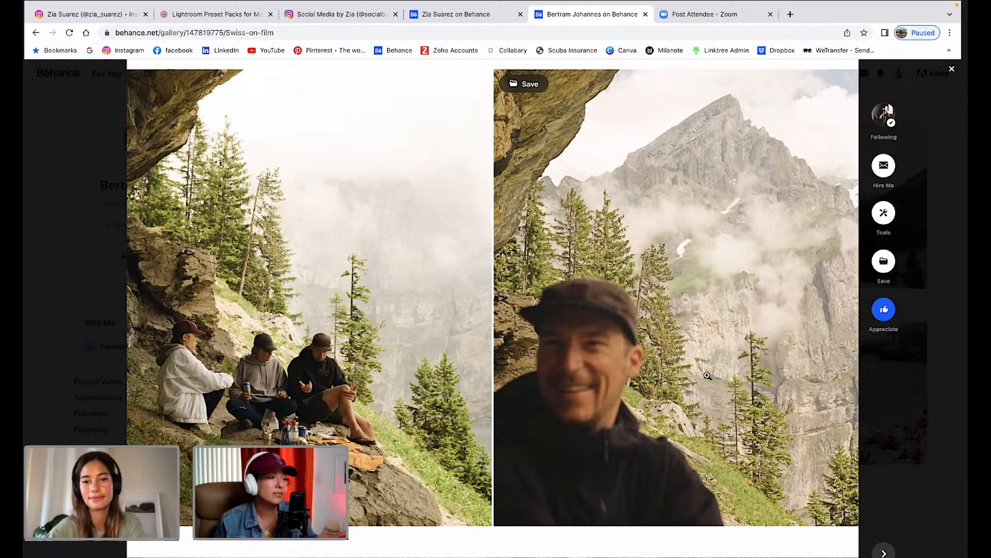
{"action": "scroll", "coordinate": [707, 377], "scroll_direction": "down", "scroll_amount": 1}
{"action": "scroll", "coordinate": [706, 379], "scroll_direction": "down", "scroll_amount": 1}
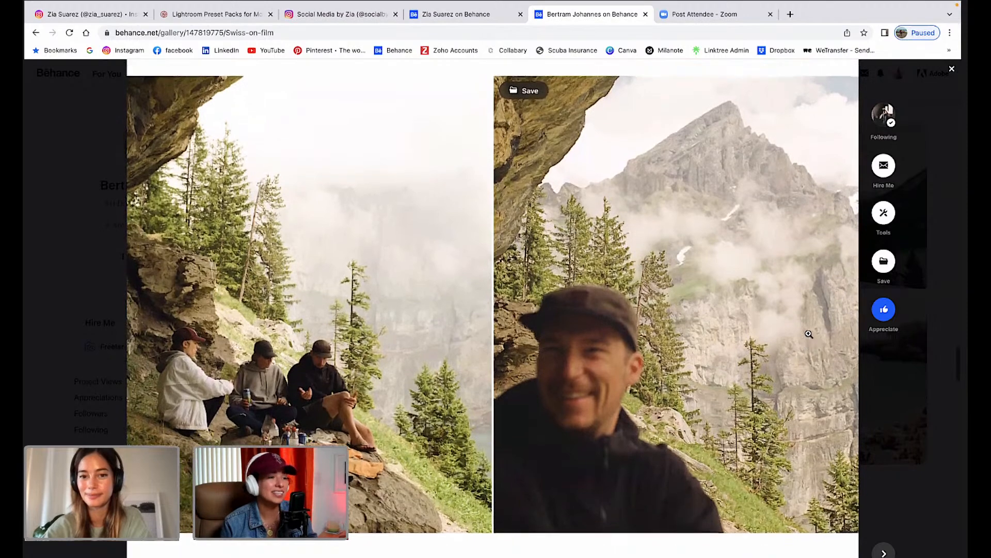
{"action": "scroll", "coordinate": [809, 334], "scroll_direction": "down", "scroll_amount": 1}
{"action": "scroll", "coordinate": [809, 334], "scroll_direction": "up", "scroll_amount": 1}
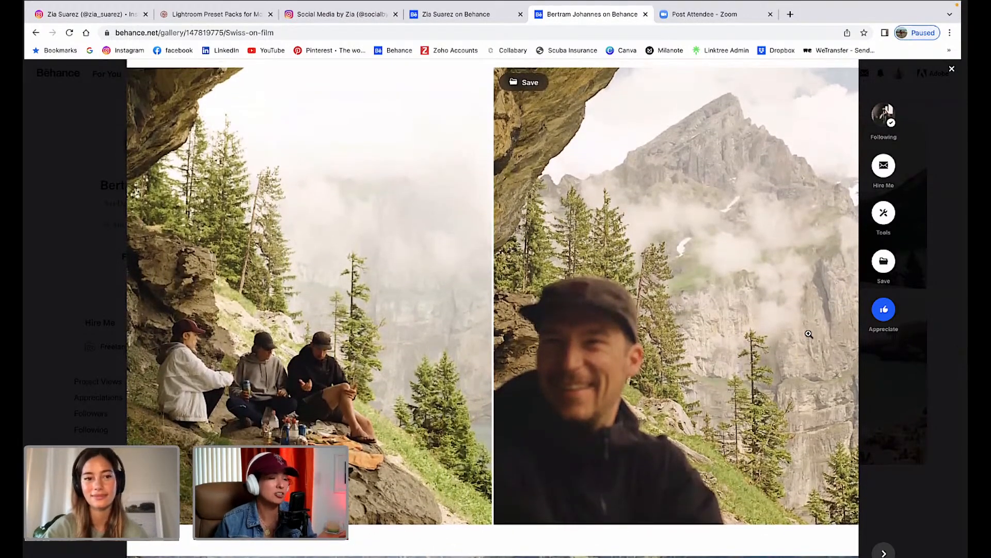
{"action": "scroll", "coordinate": [809, 334], "scroll_direction": "up", "scroll_amount": 1}
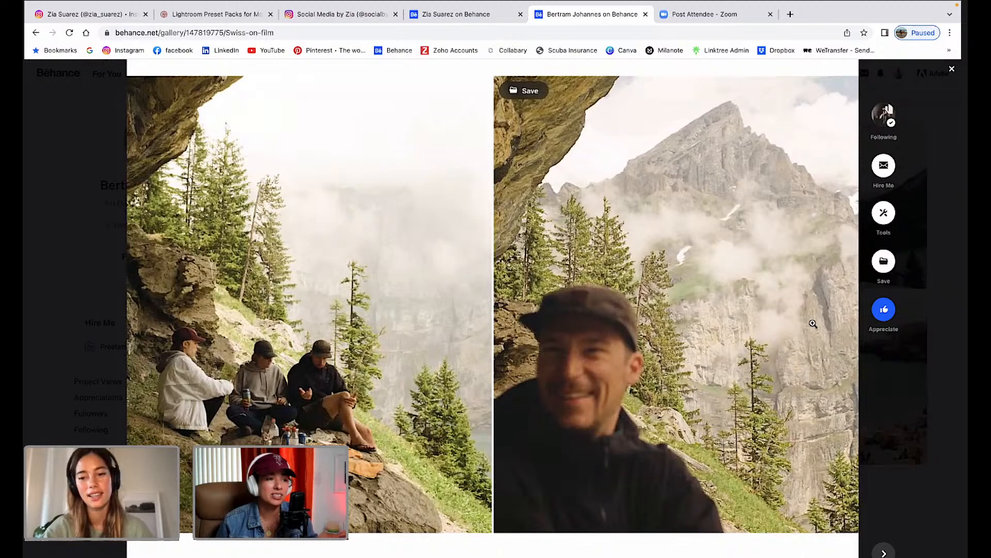
{"action": "scroll", "coordinate": [788, 341], "scroll_direction": "down", "scroll_amount": 3}
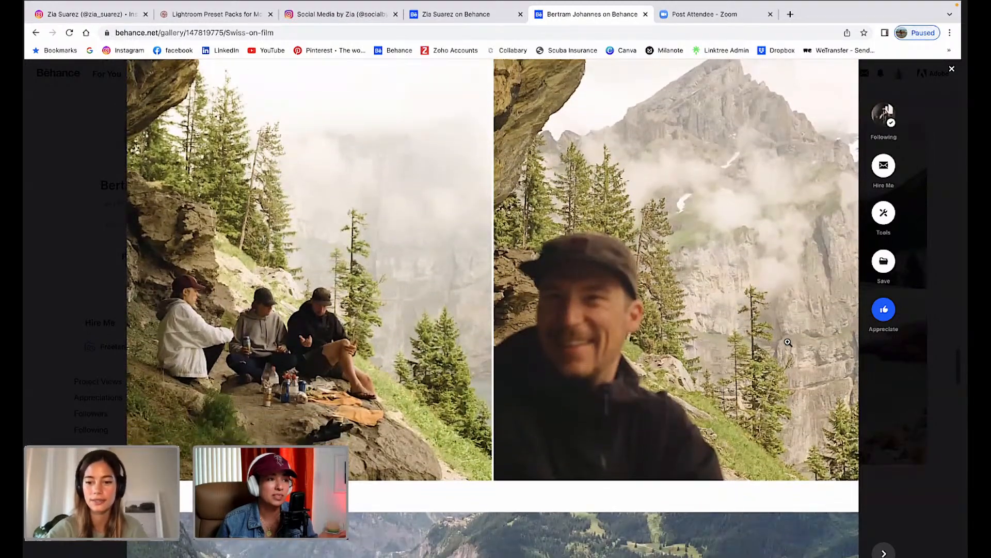
{"action": "scroll", "coordinate": [788, 342], "scroll_direction": "down", "scroll_amount": 3}
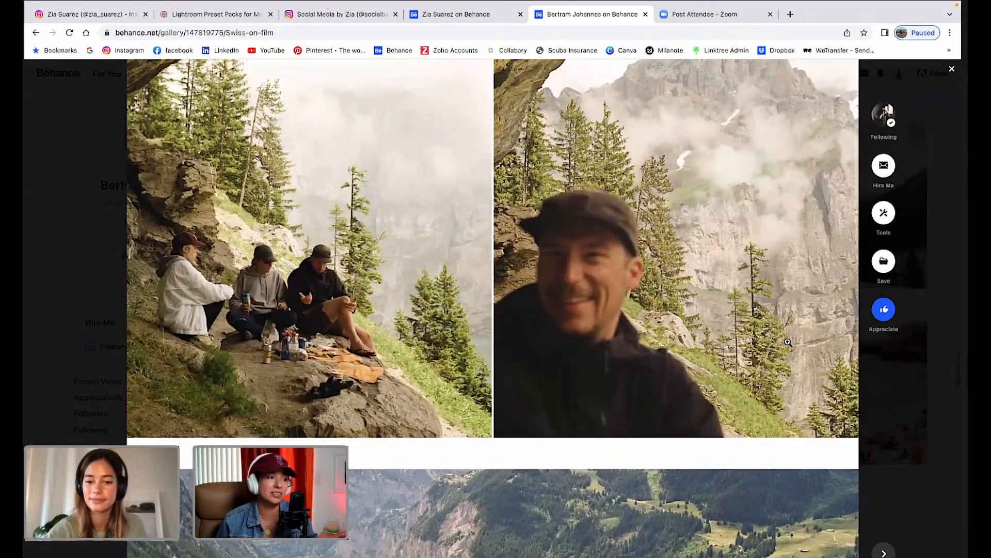
{"action": "scroll", "coordinate": [788, 342], "scroll_direction": "down", "scroll_amount": 15}
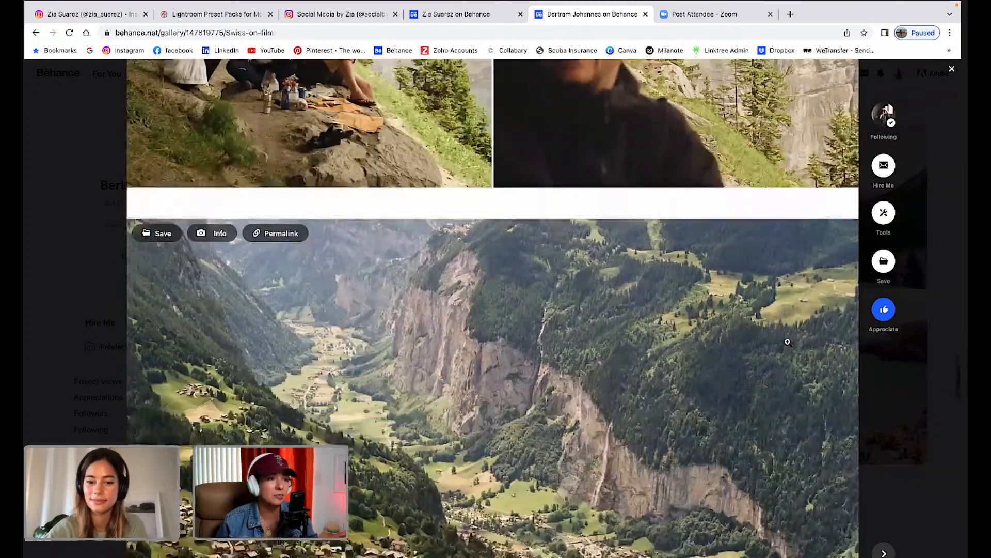
Scroll past the rocky-summit hikers, weather station and Swiss-cross weathervane to the snowy peak.
{"action": "scroll", "coordinate": [788, 342], "scroll_direction": "down", "scroll_amount": 10}
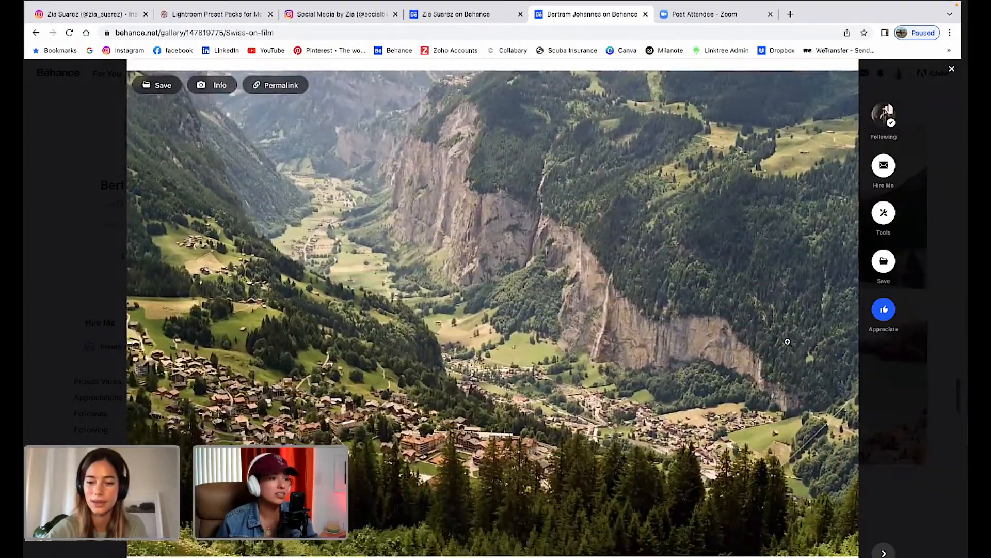
{"action": "scroll", "coordinate": [787, 341], "scroll_direction": "down", "scroll_amount": 1}
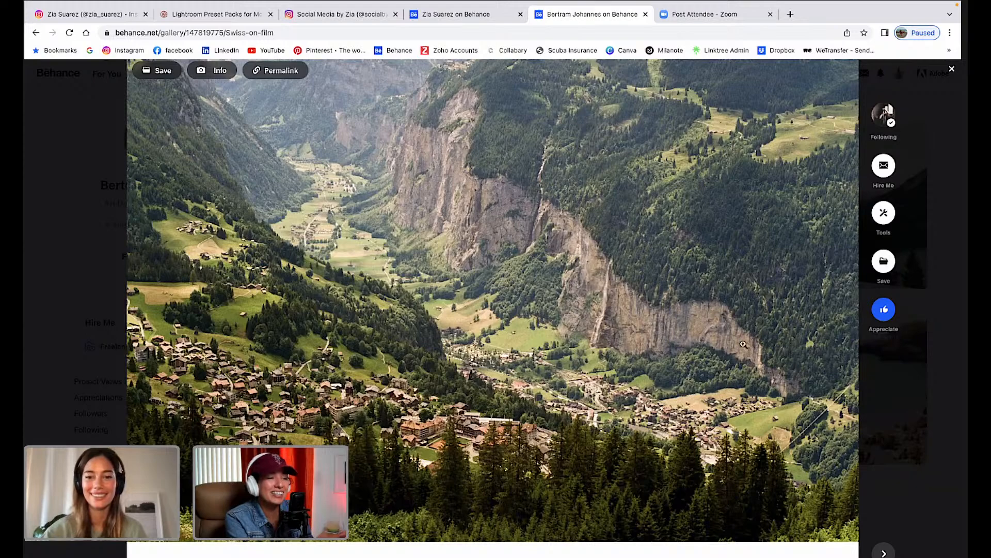
{"action": "scroll", "coordinate": [716, 387], "scroll_direction": "down", "scroll_amount": 1}
{"action": "scroll", "coordinate": [716, 387], "scroll_direction": "down", "scroll_amount": 6}
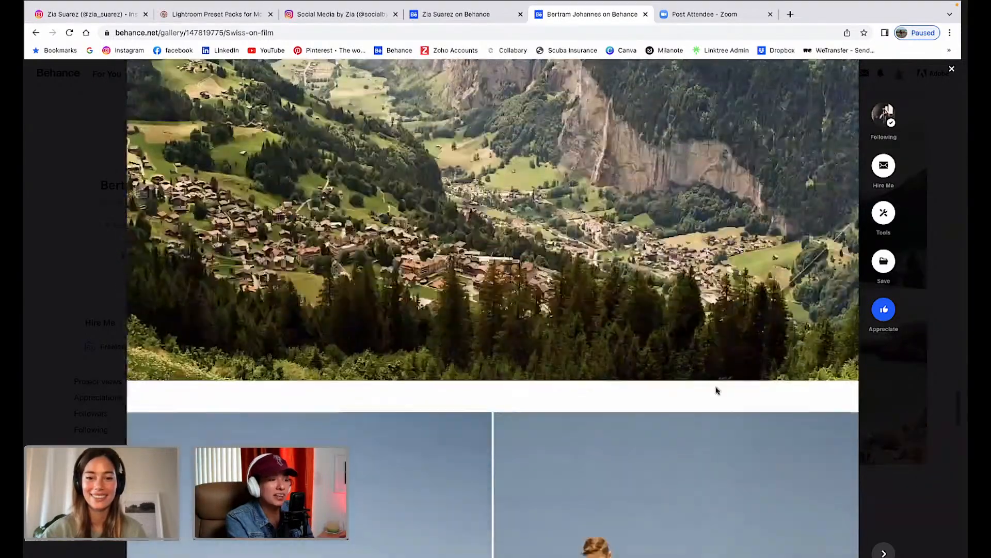
{"action": "scroll", "coordinate": [716, 388], "scroll_direction": "up", "scroll_amount": 4}
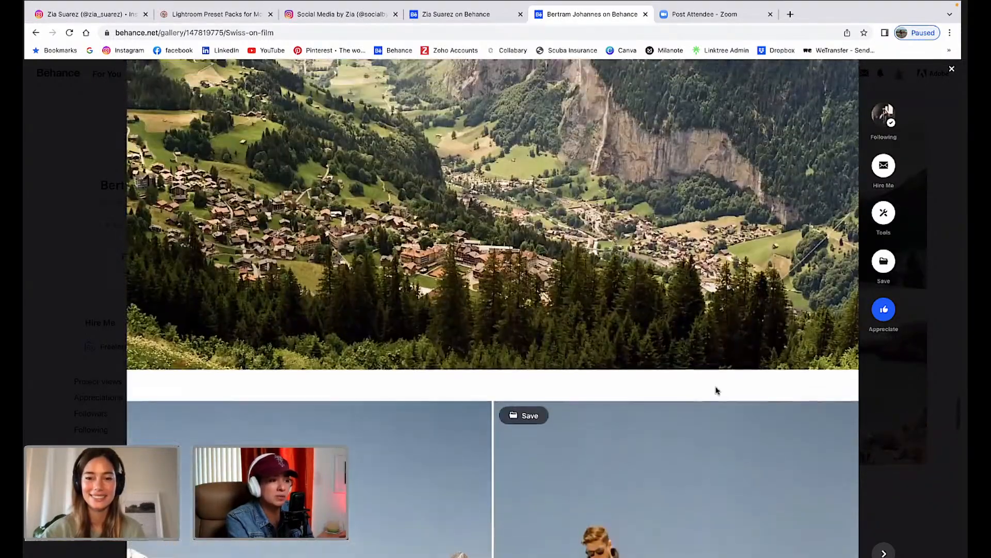
{"action": "scroll", "coordinate": [716, 390], "scroll_direction": "down", "scroll_amount": 3}
{"action": "scroll", "coordinate": [716, 390], "scroll_direction": "down", "scroll_amount": 4}
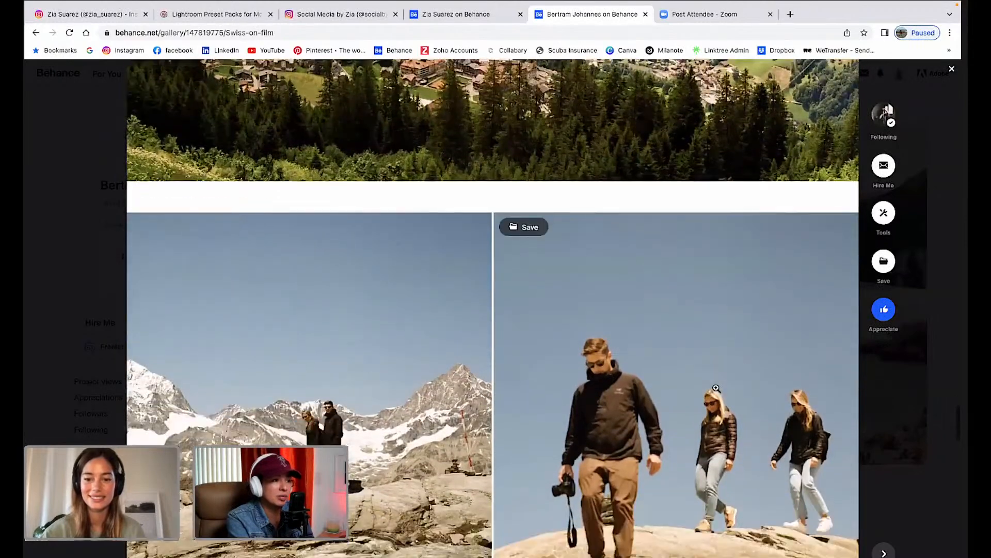
{"action": "scroll", "coordinate": [716, 387], "scroll_direction": "down", "scroll_amount": 2}
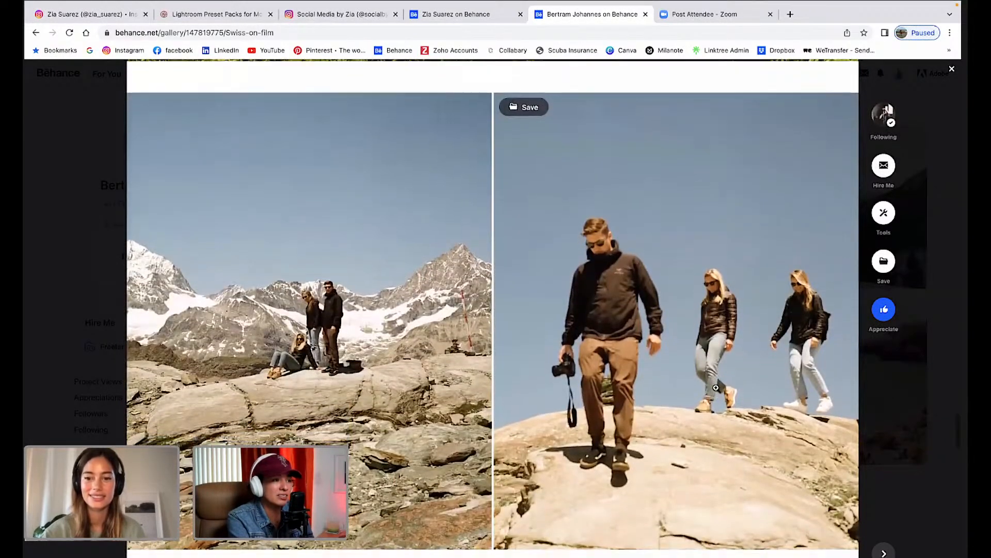
{"action": "scroll", "coordinate": [716, 388], "scroll_direction": "down", "scroll_amount": 2}
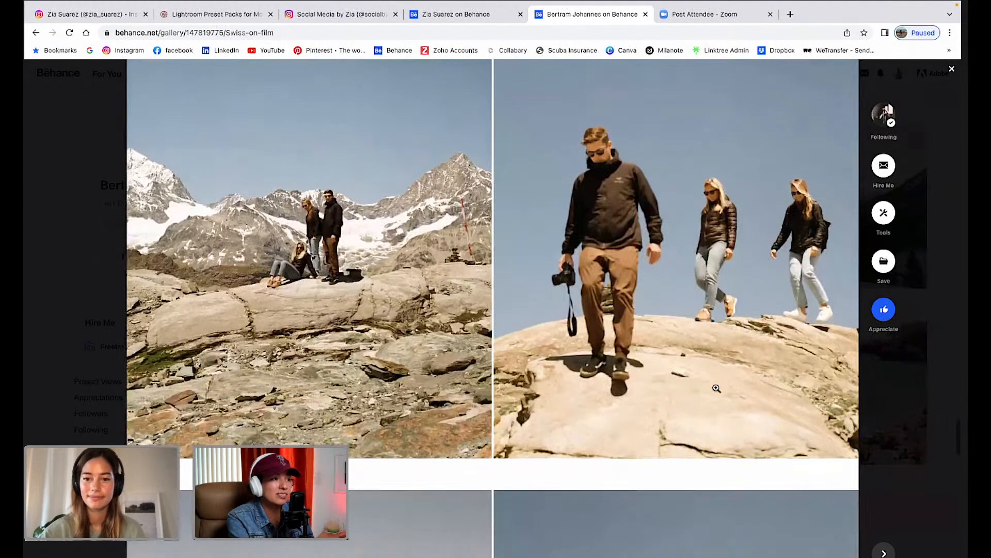
{"action": "scroll", "coordinate": [716, 388], "scroll_direction": "down", "scroll_amount": 1}
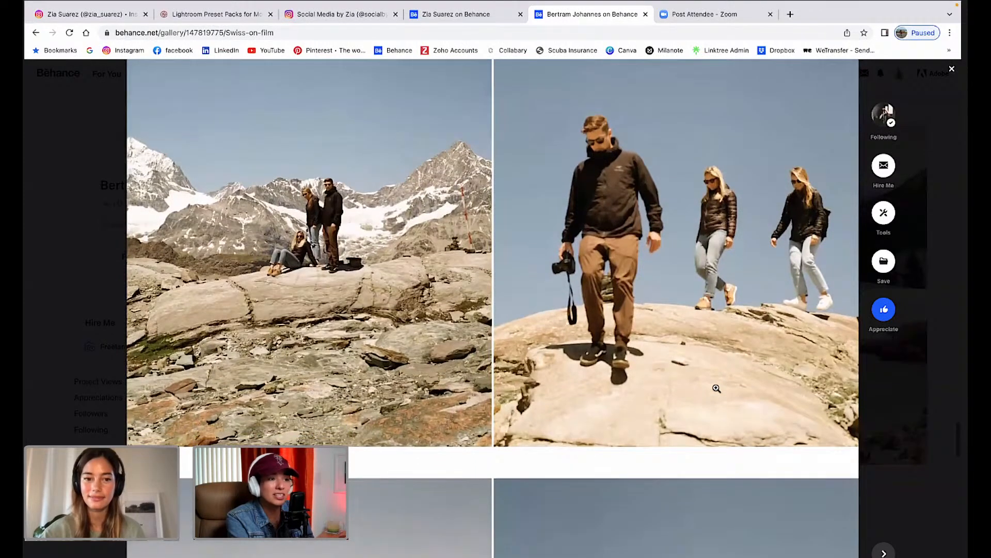
{"action": "scroll", "coordinate": [716, 389], "scroll_direction": "down", "scroll_amount": 5}
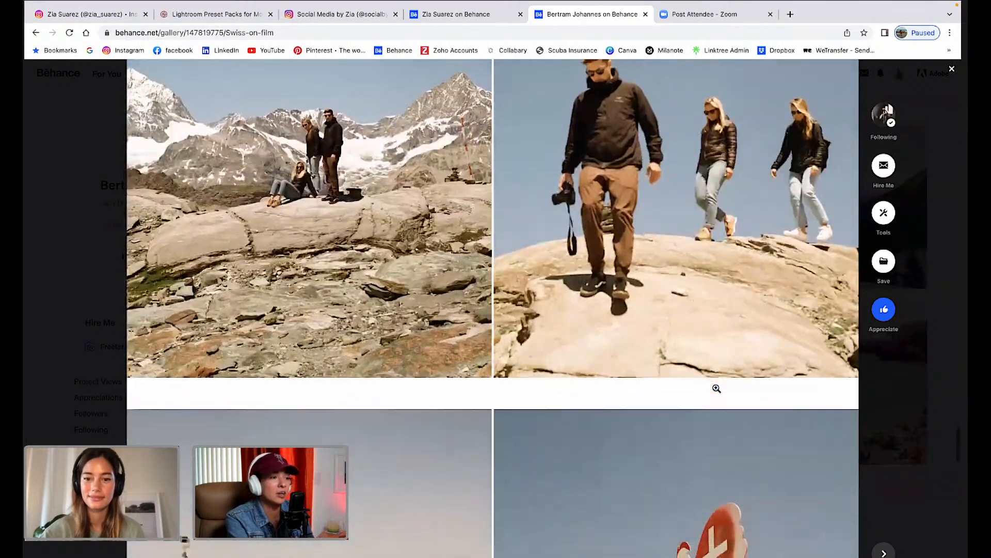
{"action": "scroll", "coordinate": [716, 388], "scroll_direction": "down", "scroll_amount": 6}
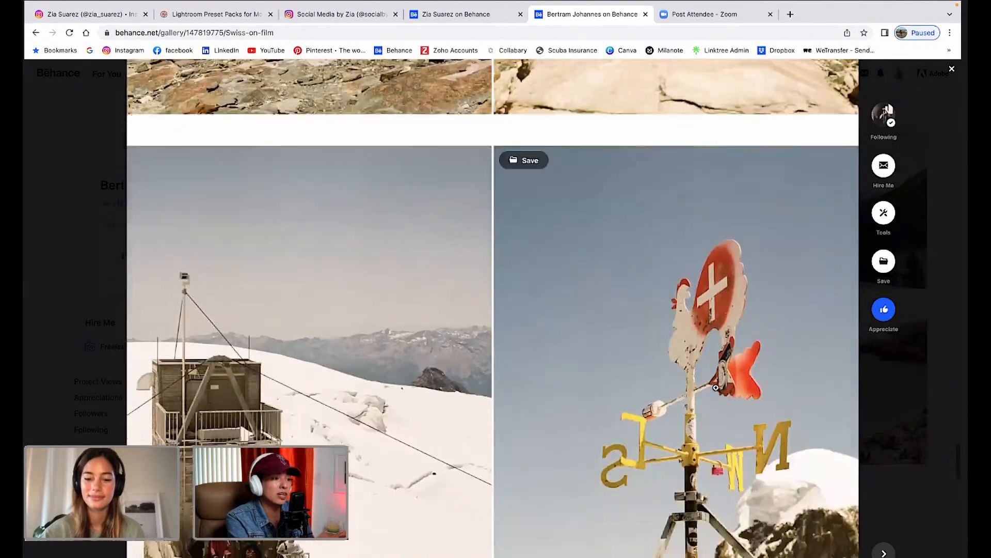
{"action": "scroll", "coordinate": [716, 388], "scroll_direction": "down", "scroll_amount": 10}
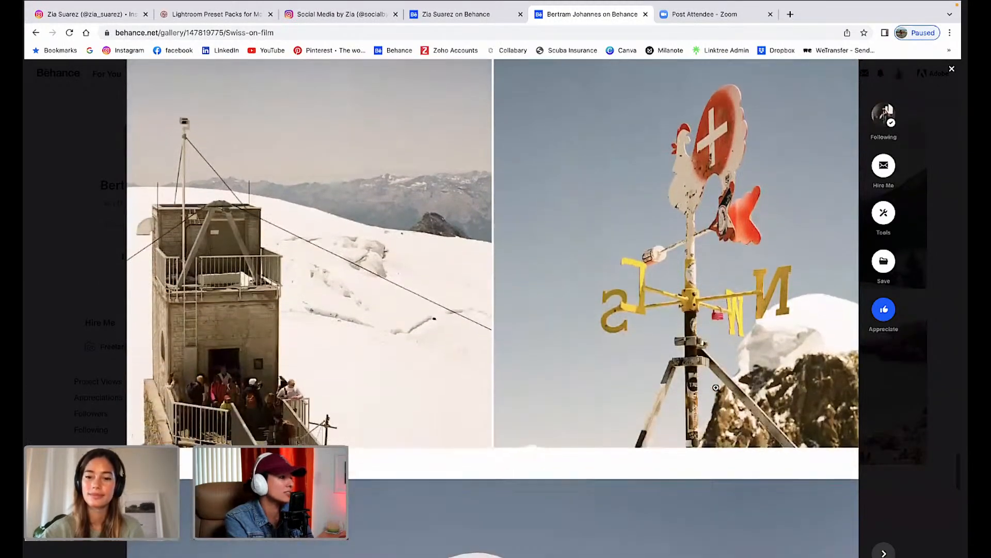
{"action": "scroll", "coordinate": [717, 389], "scroll_direction": "down", "scroll_amount": 3}
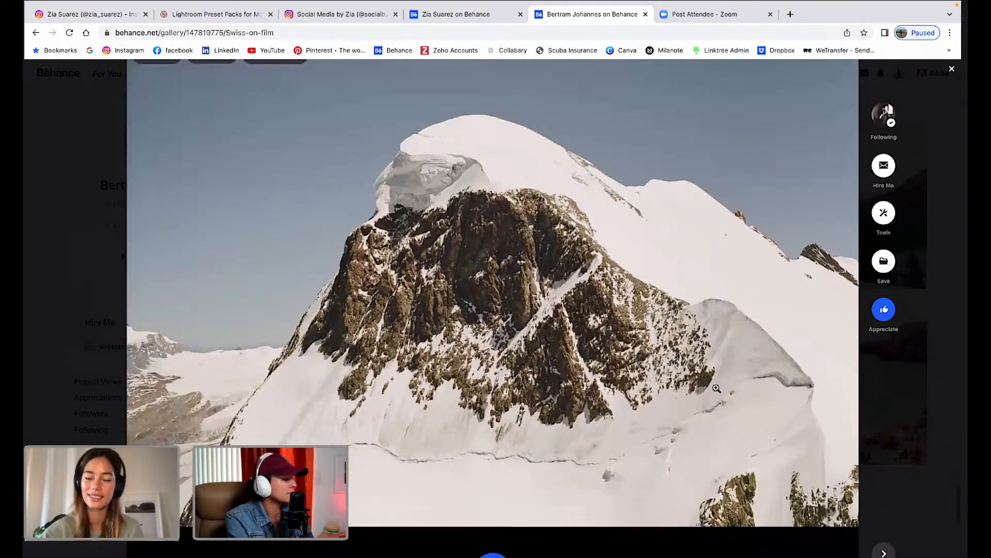
Scroll through the last Swiss on film photos, then close the project viewer.
{"action": "scroll", "coordinate": [716, 388], "scroll_direction": "down", "scroll_amount": 3}
{"action": "scroll", "coordinate": [716, 388], "scroll_direction": "up", "scroll_amount": 1}
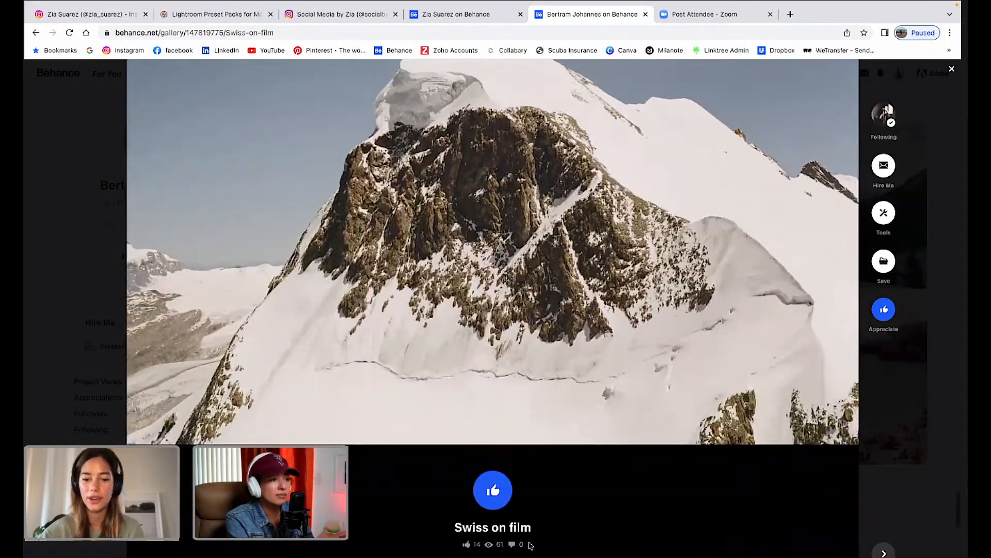
{"action": "scroll", "coordinate": [528, 543], "scroll_direction": "down", "scroll_amount": 1}
{"action": "scroll", "coordinate": [516, 515], "scroll_direction": "down", "scroll_amount": 2}
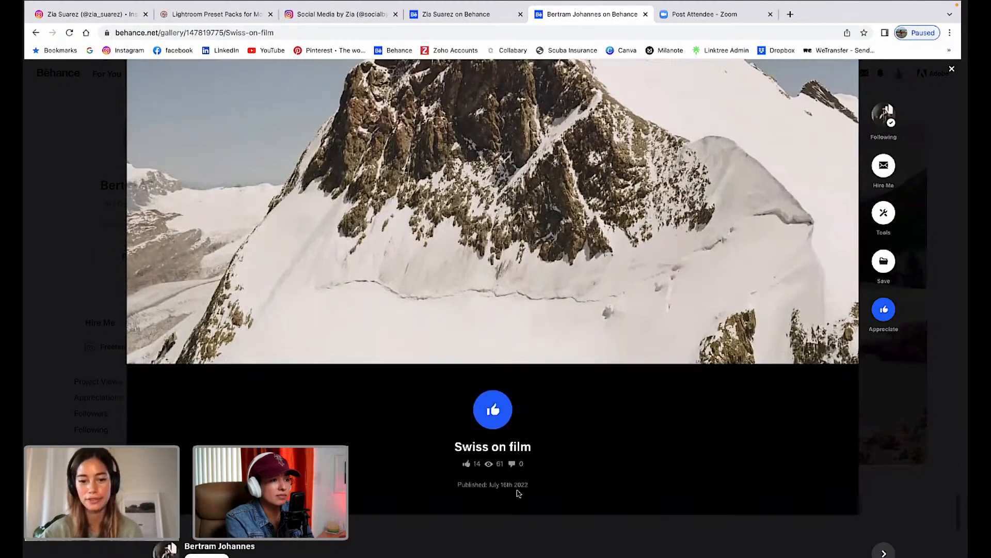
{"action": "scroll", "coordinate": [516, 490], "scroll_direction": "down", "scroll_amount": 1}
{"action": "scroll", "coordinate": [516, 490], "scroll_direction": "up", "scroll_amount": 2}
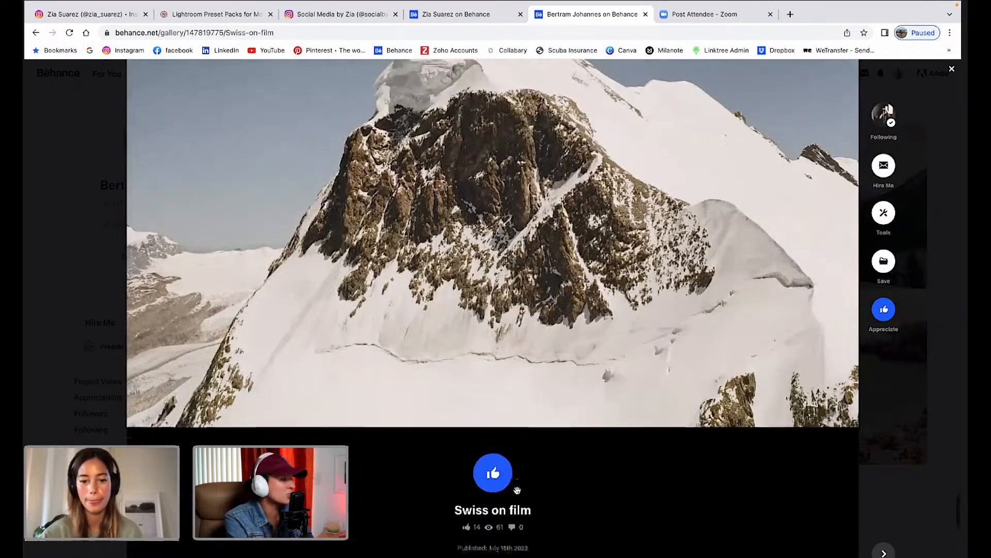
{"action": "scroll", "coordinate": [517, 490], "scroll_direction": "down", "scroll_amount": 2}
{"action": "scroll", "coordinate": [516, 490], "scroll_direction": "down", "scroll_amount": 1}
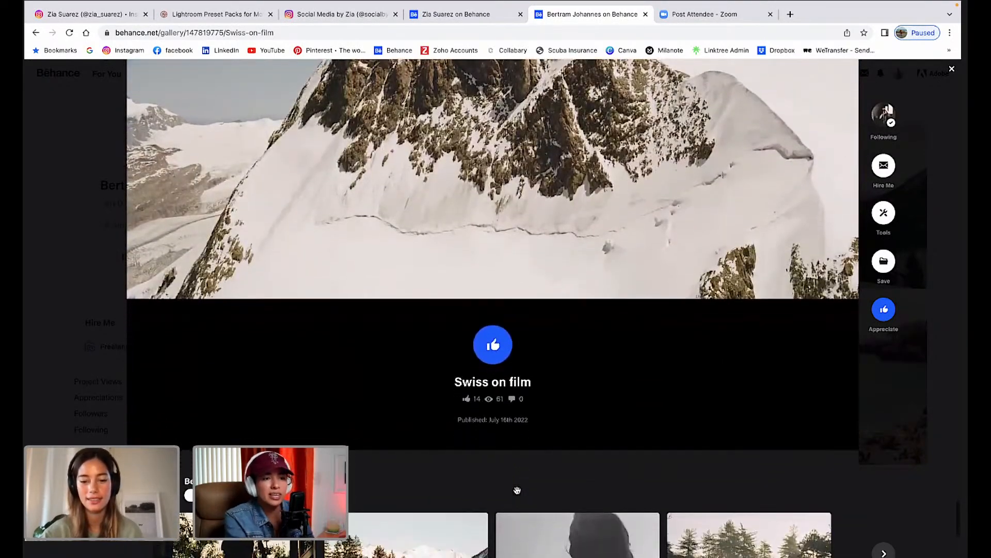
{"action": "scroll", "coordinate": [516, 490], "scroll_direction": "down", "scroll_amount": 2}
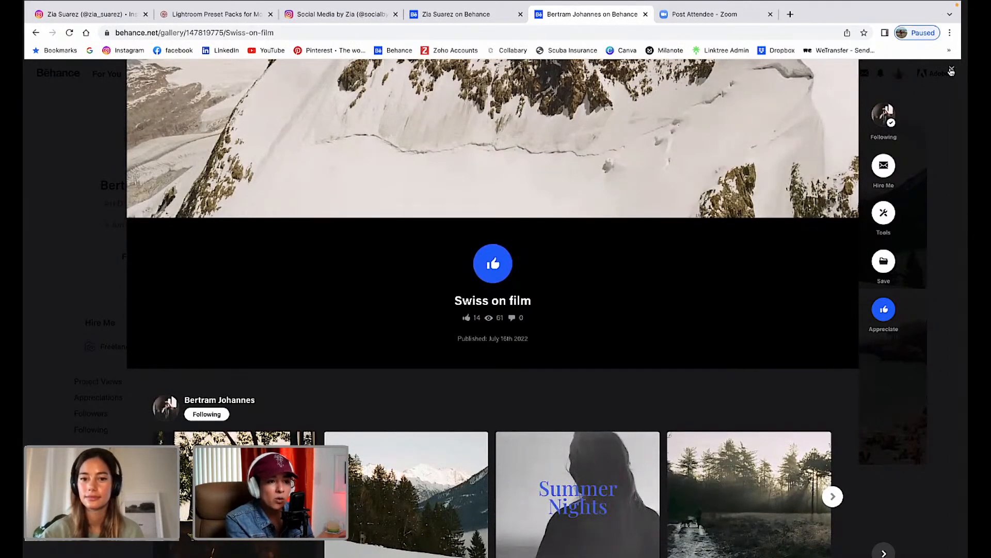
{"action": "scroll", "coordinate": [951, 72], "scroll_direction": "down", "scroll_amount": 1}
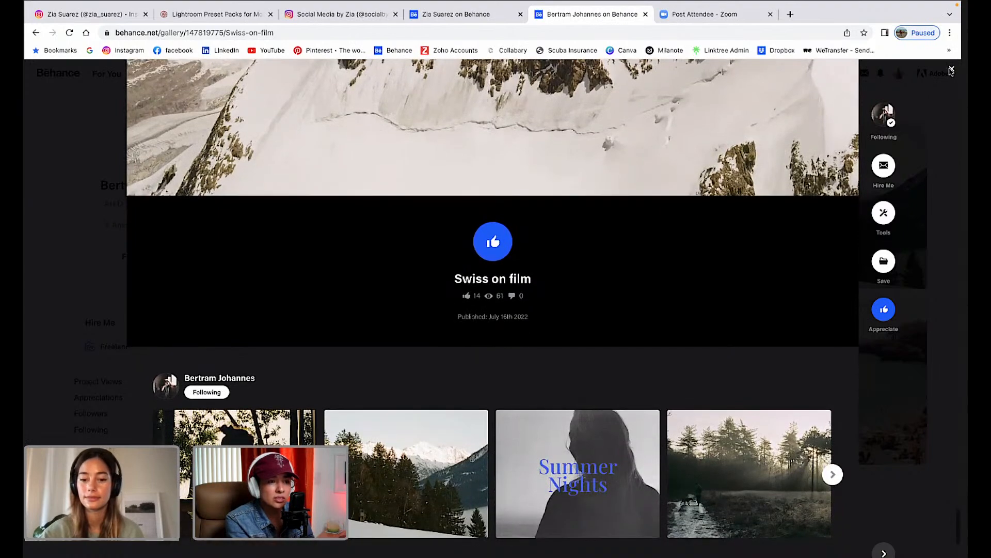
{"action": "scroll", "coordinate": [726, 219], "scroll_direction": "up", "scroll_amount": 3}
{"action": "scroll", "coordinate": [727, 220], "scroll_direction": "up", "scroll_amount": 2}
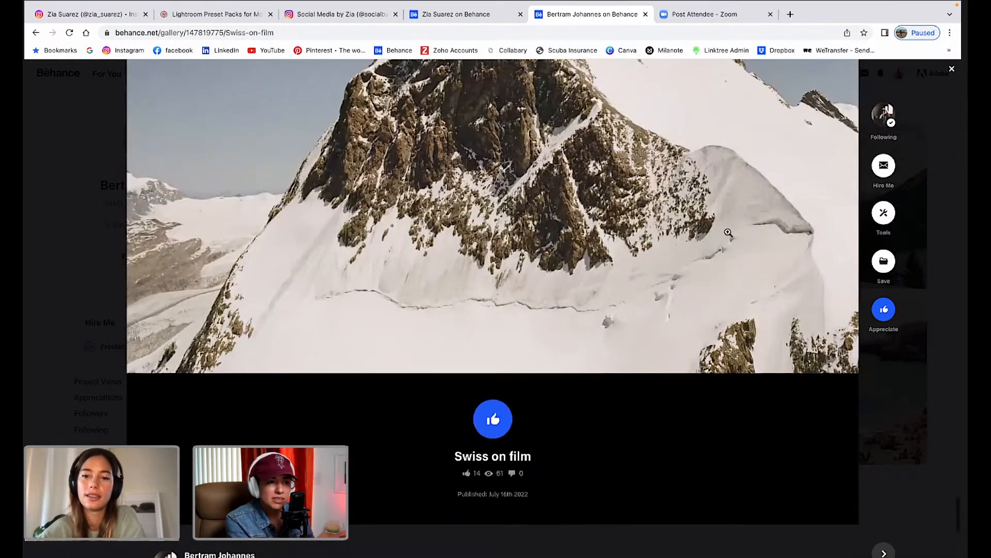
{"action": "left_click", "coordinate": [952, 71]}
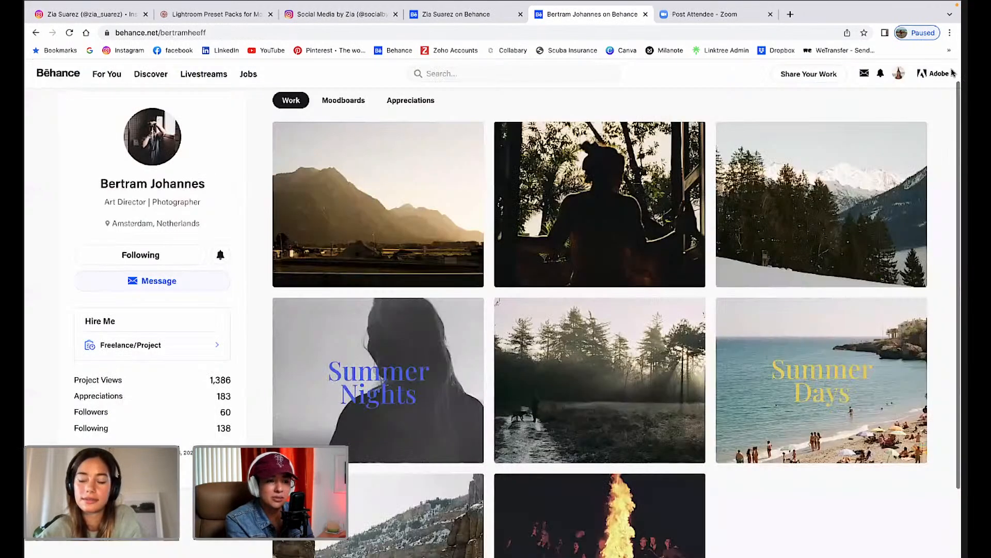
Take a quick look at the Summer Days project and close it.
{"action": "scroll", "coordinate": [753, 303], "scroll_direction": "down", "scroll_amount": 3}
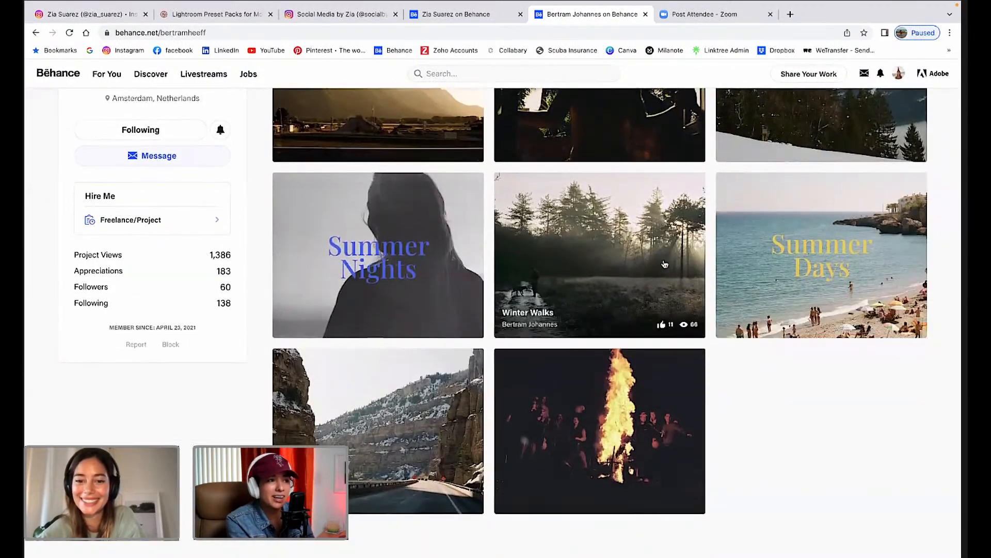
{"action": "scroll", "coordinate": [735, 240], "scroll_direction": "up", "scroll_amount": 2}
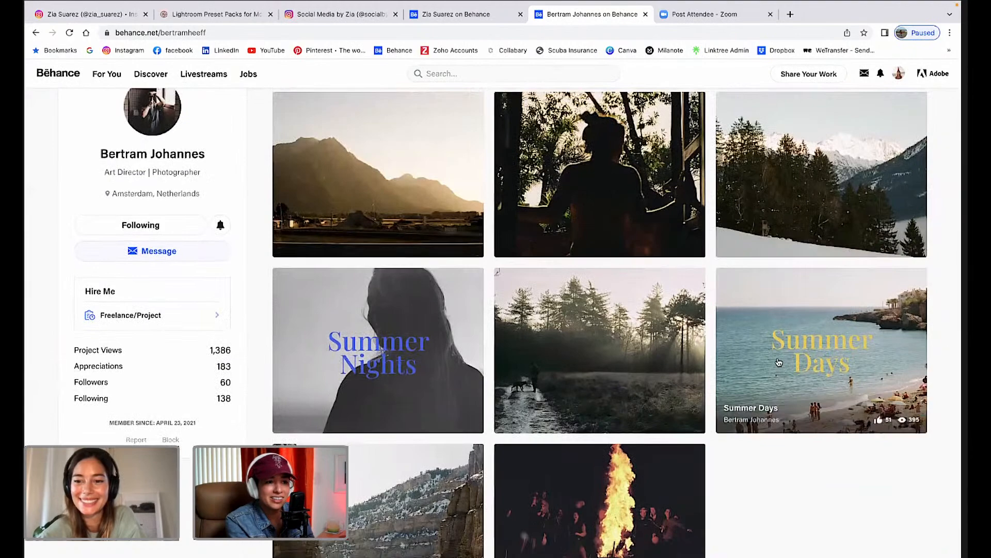
{"action": "left_click", "coordinate": [782, 336]}
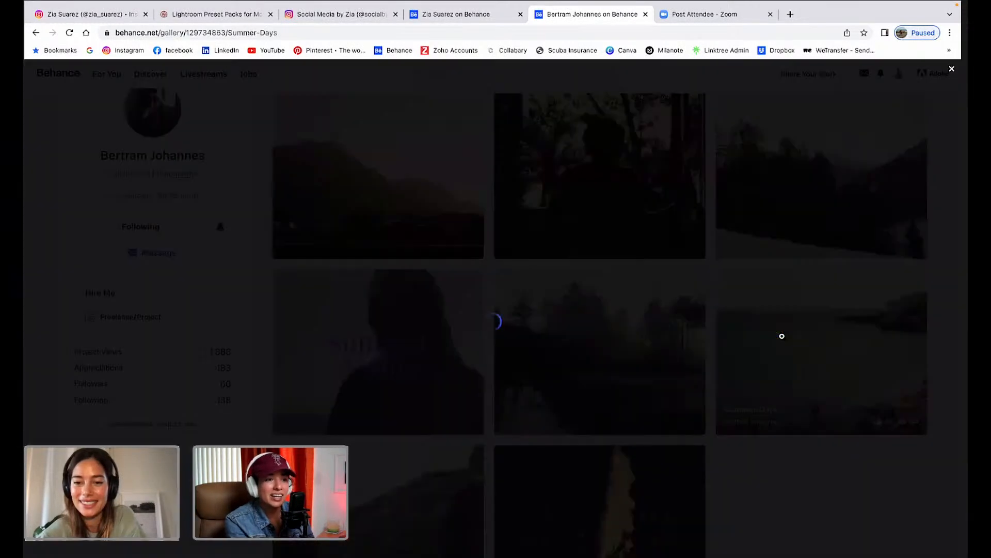
{"action": "scroll", "coordinate": [717, 416], "scroll_direction": "down", "scroll_amount": 2}
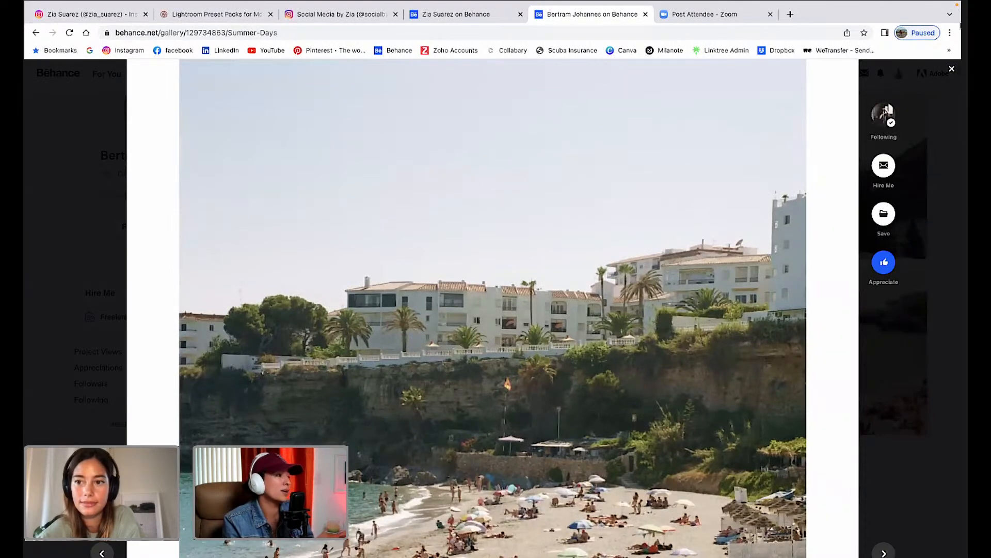
{"action": "left_click", "coordinate": [952, 71]}
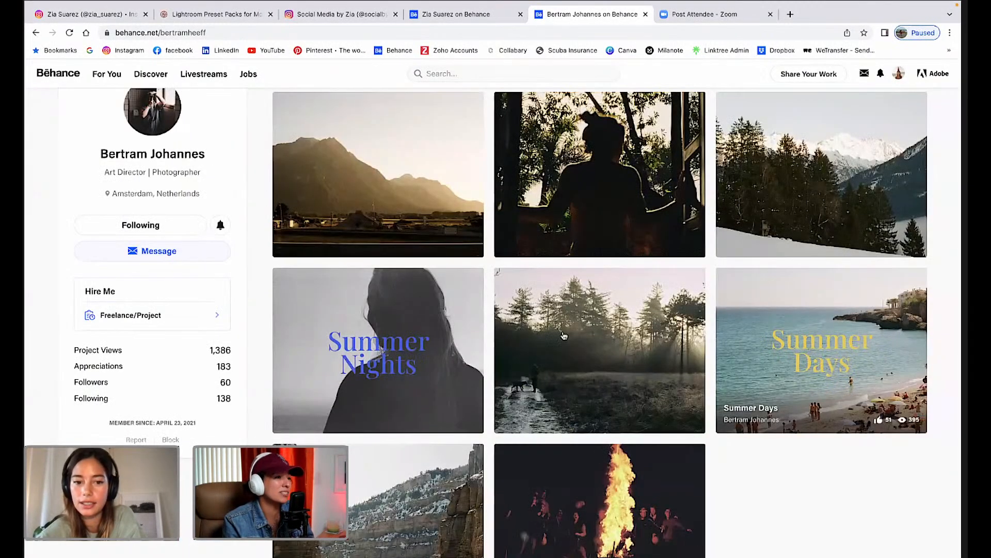
Open Summer Nights and scroll through to the cliff-face and agave-by-the-van shots.
{"action": "left_click", "coordinate": [415, 308]}
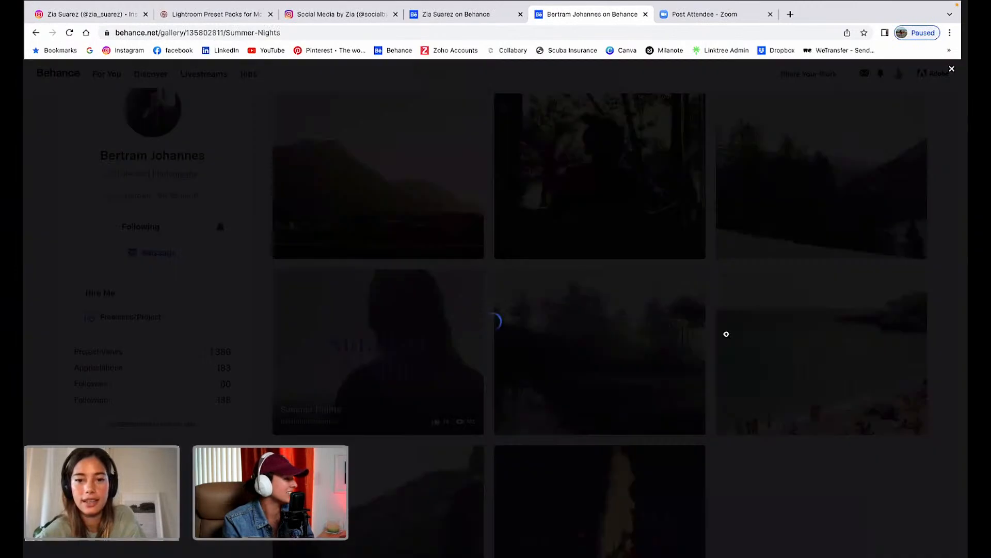
{"action": "scroll", "coordinate": [632, 421], "scroll_direction": "down", "scroll_amount": 8}
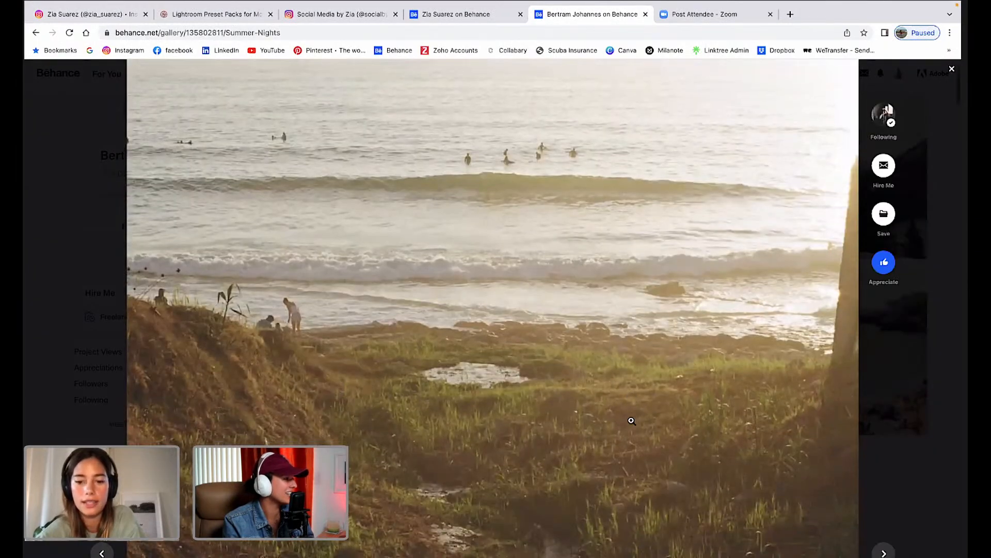
{"action": "scroll", "coordinate": [631, 421], "scroll_direction": "down", "scroll_amount": 2}
{"action": "scroll", "coordinate": [632, 421], "scroll_direction": "up", "scroll_amount": 7}
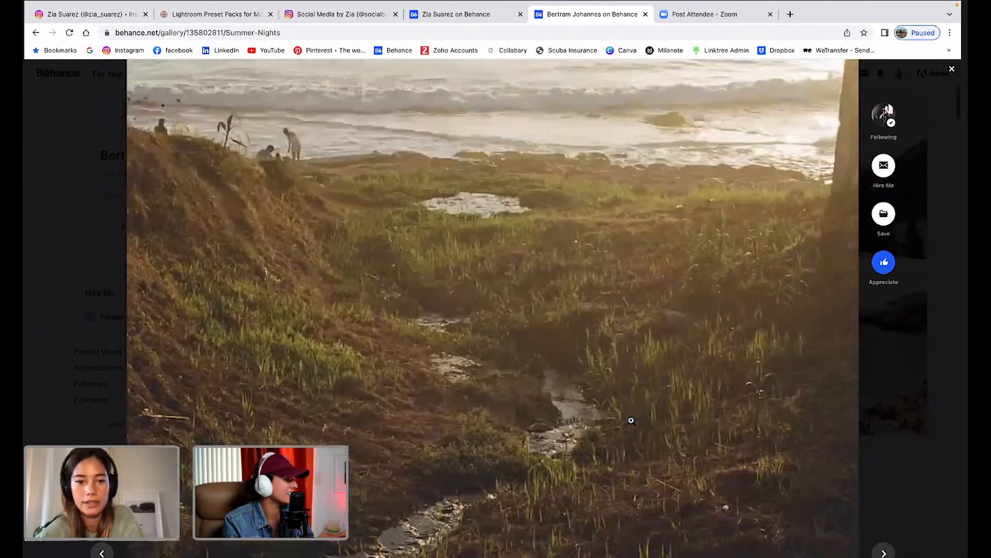
{"action": "scroll", "coordinate": [631, 420], "scroll_direction": "down", "scroll_amount": 3}
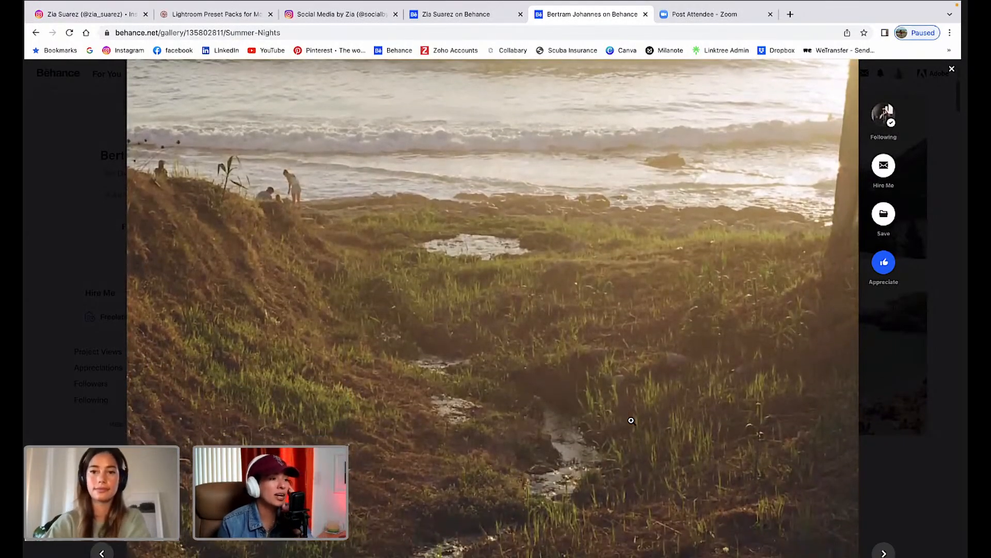
{"action": "scroll", "coordinate": [631, 421], "scroll_direction": "down", "scroll_amount": 3}
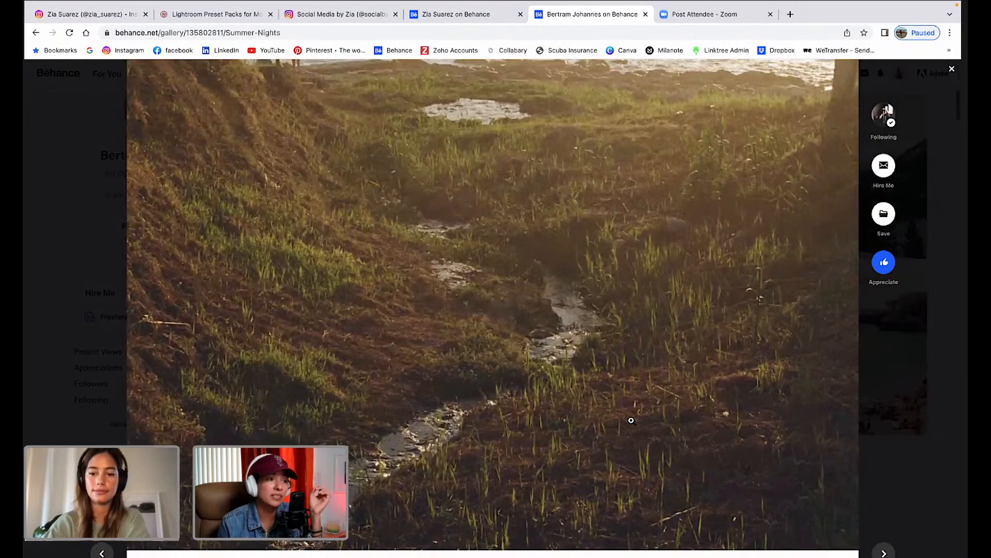
{"action": "scroll", "coordinate": [631, 420], "scroll_direction": "down", "scroll_amount": 1}
{"action": "scroll", "coordinate": [631, 420], "scroll_direction": "down", "scroll_amount": 10}
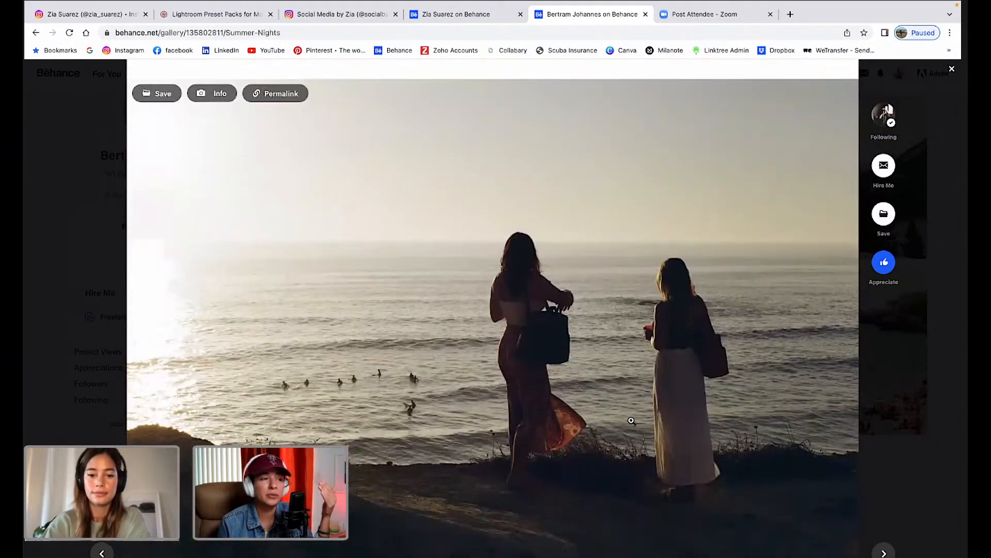
{"action": "scroll", "coordinate": [631, 421], "scroll_direction": "down", "scroll_amount": 1}
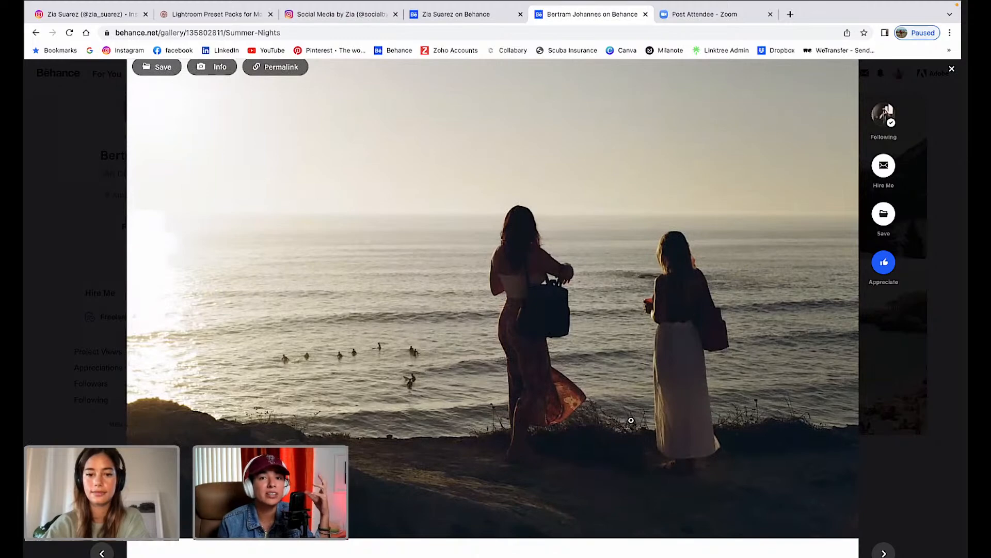
{"action": "scroll", "coordinate": [631, 420], "scroll_direction": "down", "scroll_amount": 4}
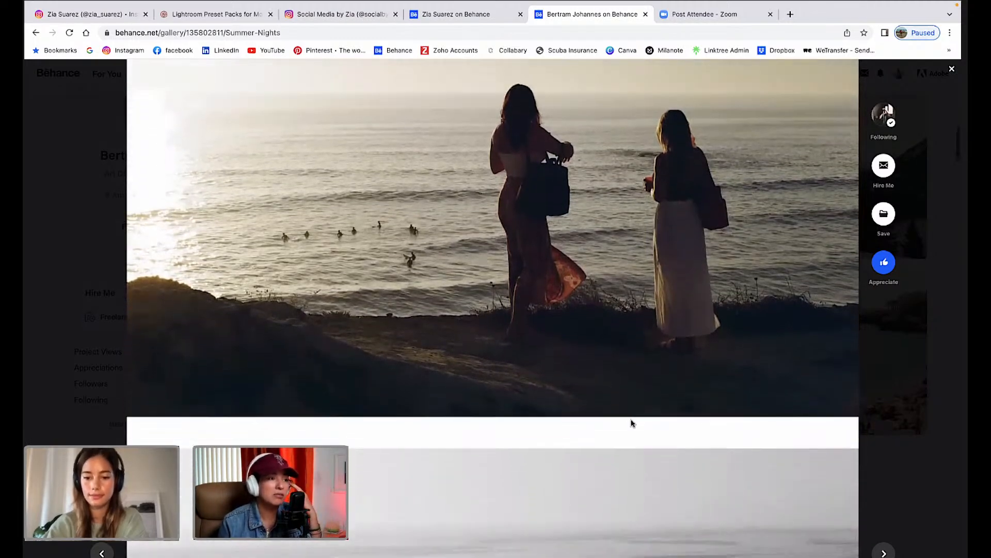
{"action": "scroll", "coordinate": [631, 421], "scroll_direction": "down", "scroll_amount": 9}
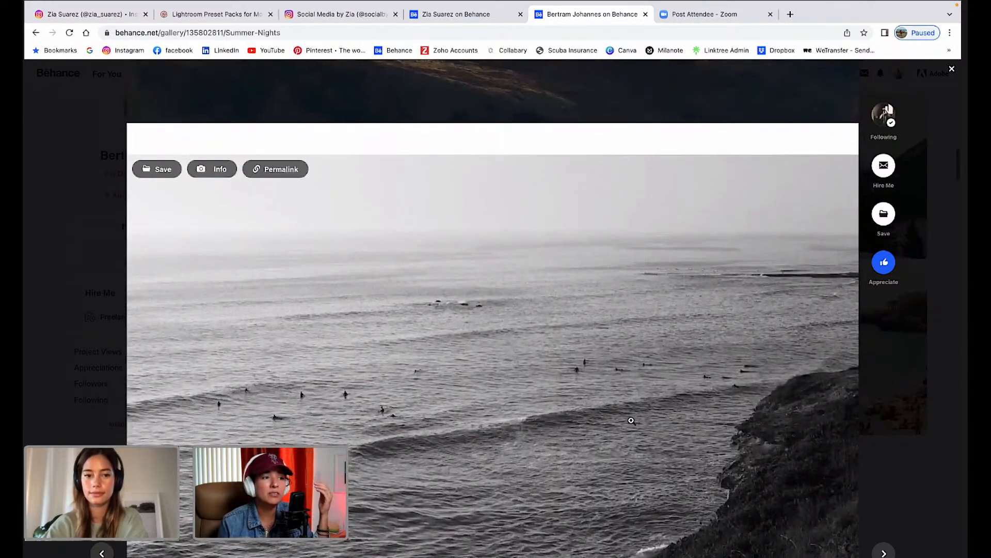
{"action": "scroll", "coordinate": [631, 420], "scroll_direction": "down", "scroll_amount": 4}
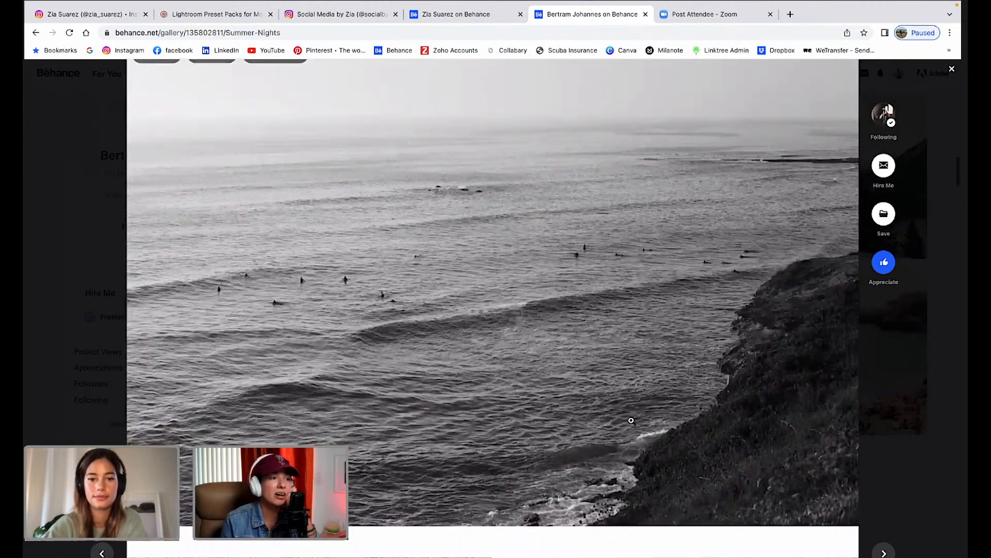
{"action": "scroll", "coordinate": [631, 421], "scroll_direction": "up", "scroll_amount": 1}
{"action": "scroll", "coordinate": [631, 420], "scroll_direction": "down", "scroll_amount": 1}
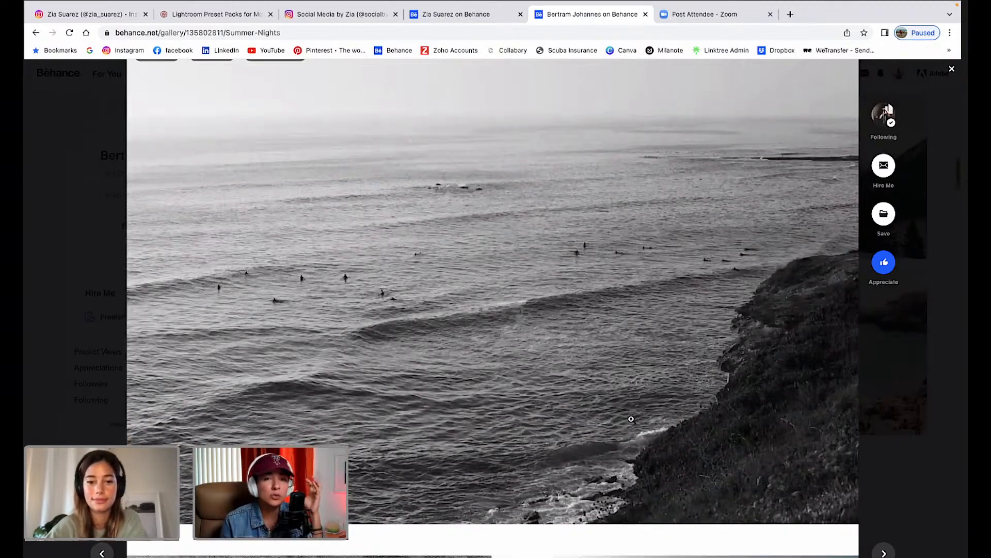
{"action": "scroll", "coordinate": [631, 418], "scroll_direction": "down", "scroll_amount": 7}
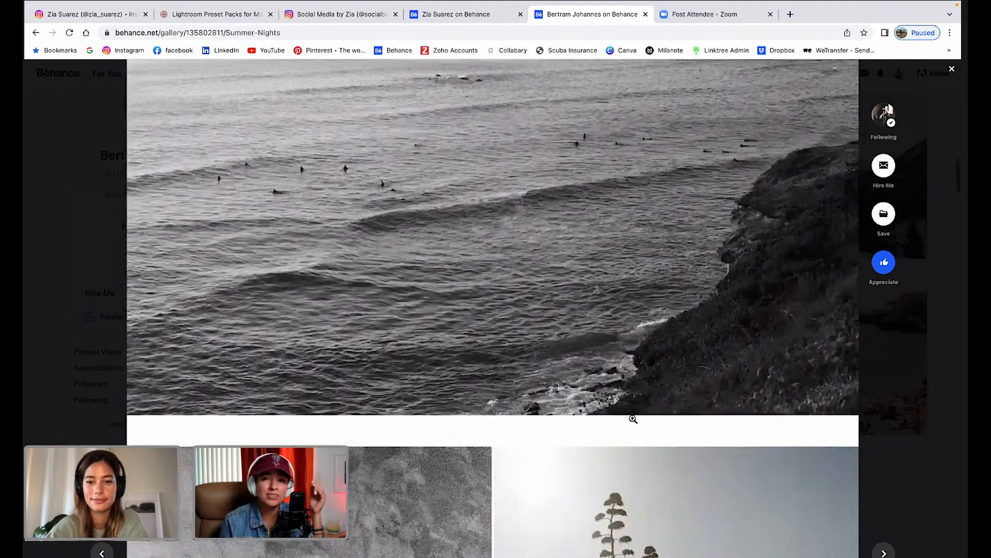
{"action": "scroll", "coordinate": [633, 419], "scroll_direction": "down", "scroll_amount": 10}
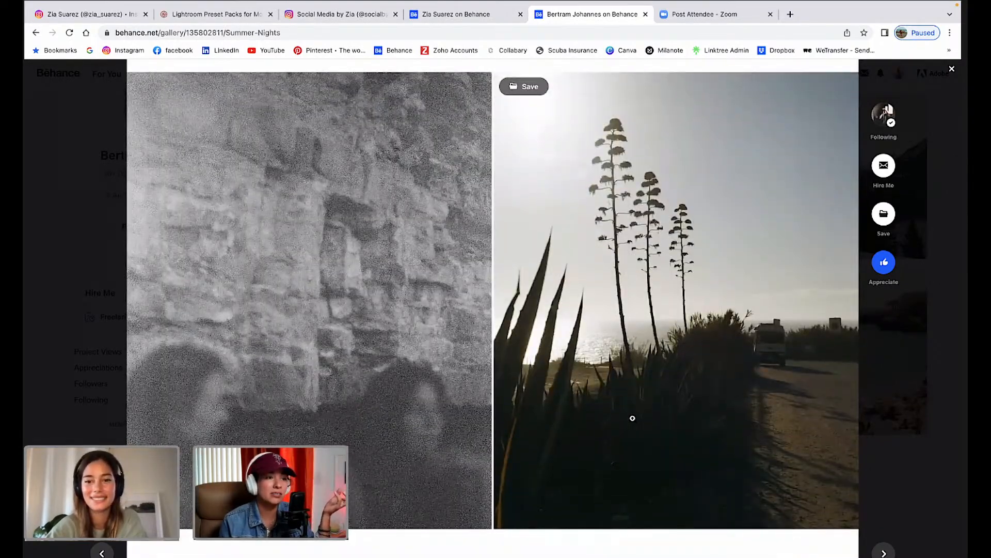
Scroll Summer Nights past the grainy and agave pair to the beach shot of two women with beers.
{"action": "scroll", "coordinate": [632, 418], "scroll_direction": "down", "scroll_amount": 1}
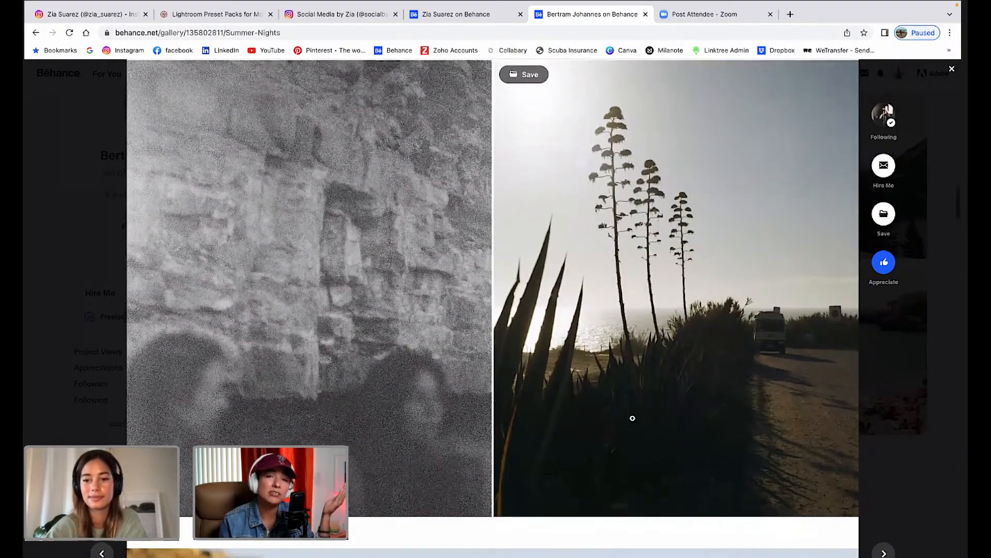
{"action": "scroll", "coordinate": [633, 419], "scroll_direction": "up", "scroll_amount": 1}
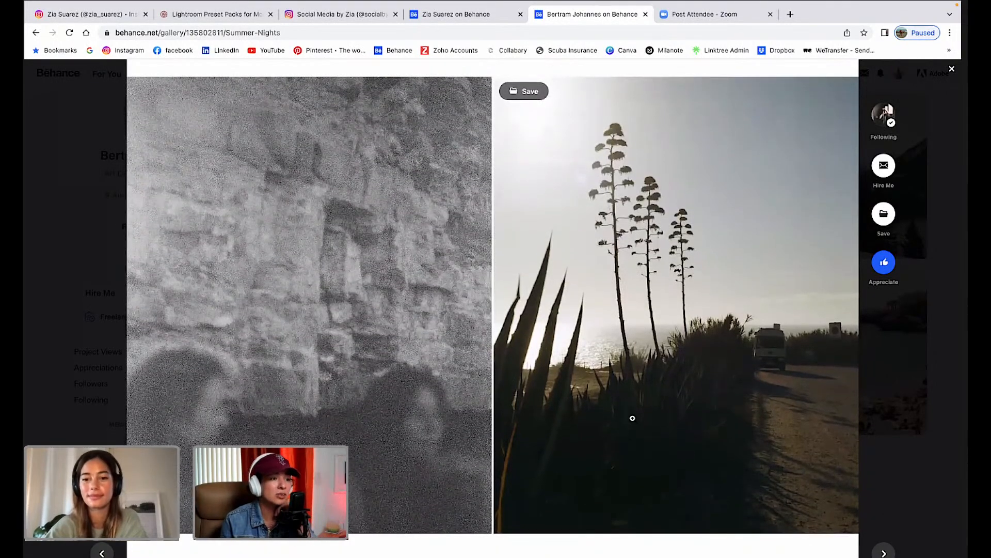
{"action": "scroll", "coordinate": [633, 418], "scroll_direction": "down", "scroll_amount": 1}
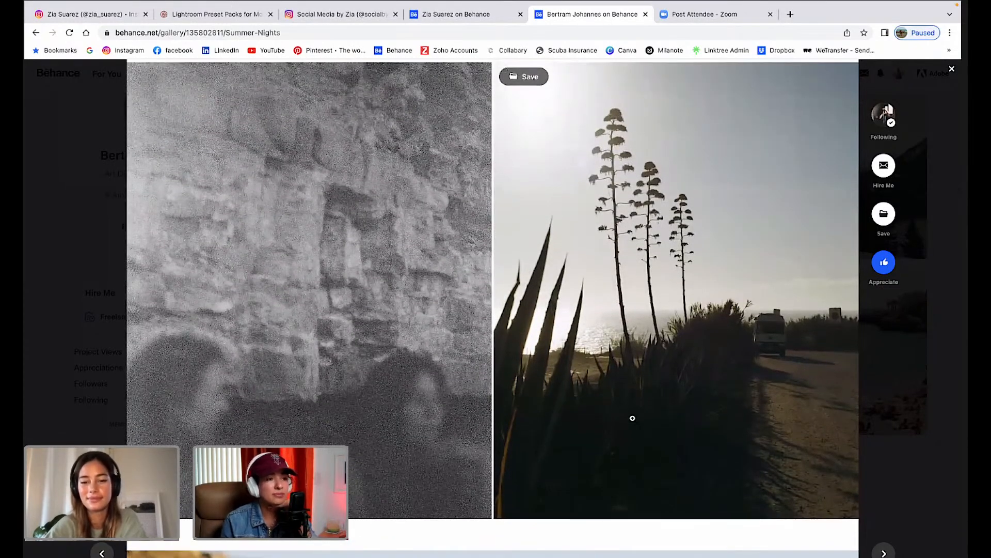
{"action": "scroll", "coordinate": [632, 418], "scroll_direction": "up", "scroll_amount": 1}
{"action": "scroll", "coordinate": [632, 418], "scroll_direction": "down", "scroll_amount": 1}
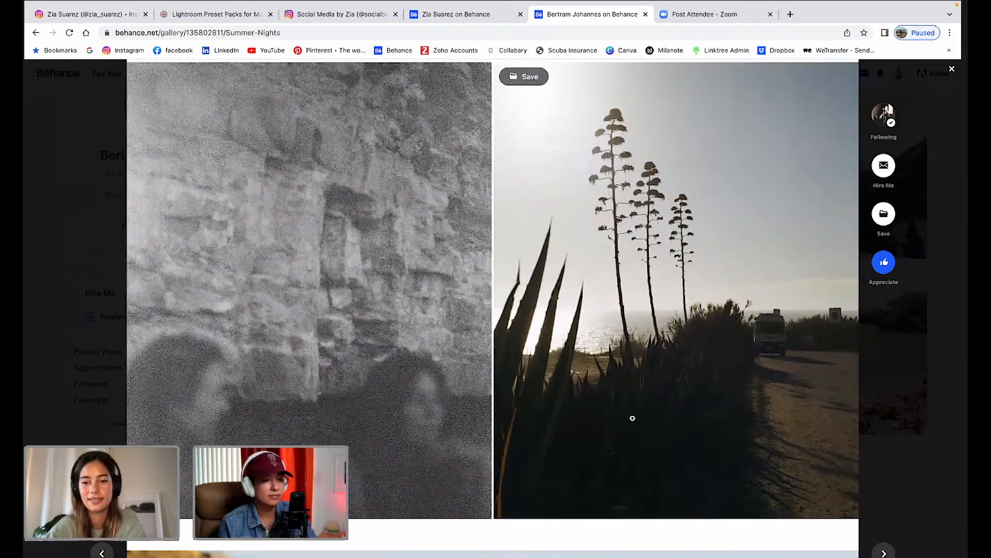
{"action": "scroll", "coordinate": [632, 419], "scroll_direction": "up", "scroll_amount": 2}
{"action": "scroll", "coordinate": [633, 418], "scroll_direction": "down", "scroll_amount": 2}
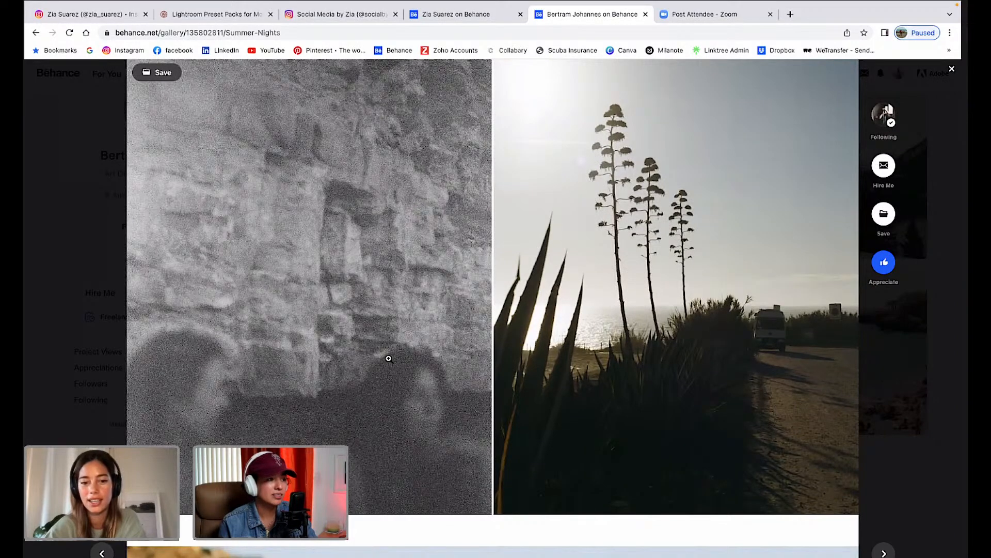
{"action": "scroll", "coordinate": [389, 358], "scroll_direction": "up", "scroll_amount": 1}
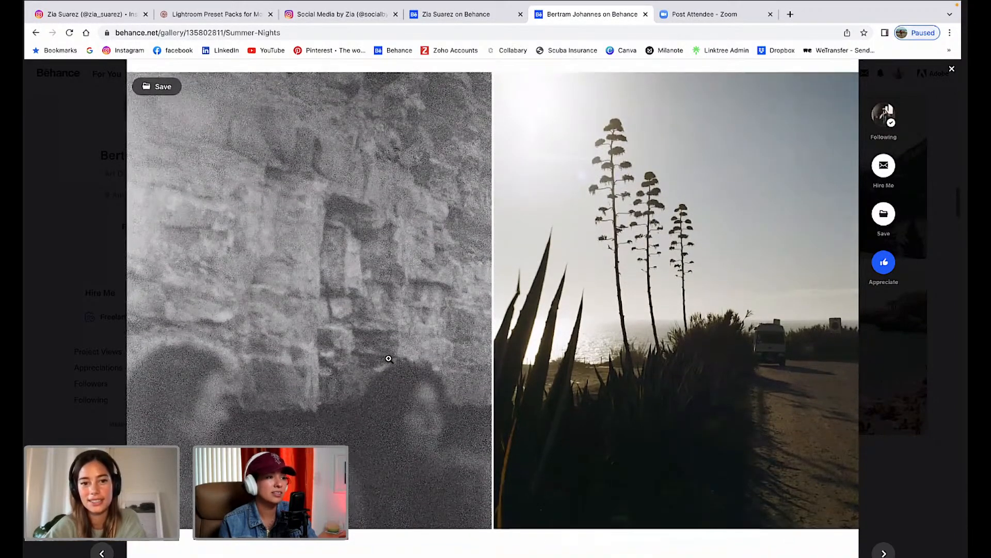
{"action": "scroll", "coordinate": [389, 358], "scroll_direction": "down", "scroll_amount": 1}
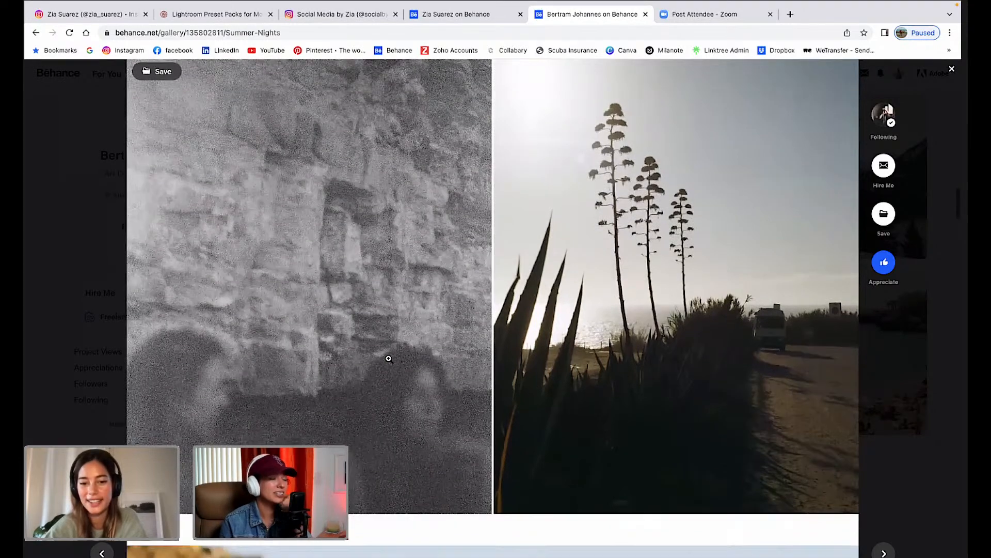
{"action": "scroll", "coordinate": [388, 358], "scroll_direction": "down", "scroll_amount": 1}
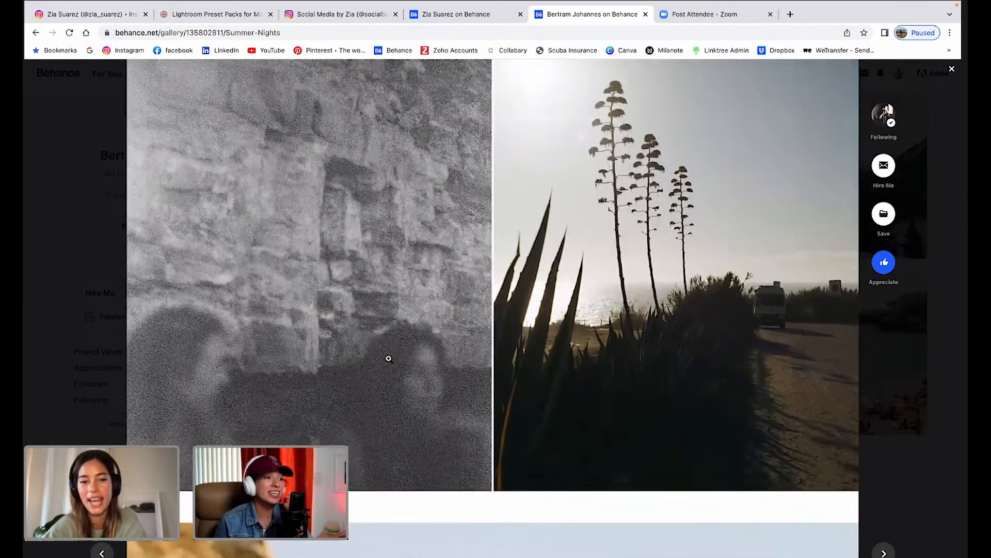
{"action": "scroll", "coordinate": [389, 358], "scroll_direction": "down", "scroll_amount": 2}
{"action": "scroll", "coordinate": [389, 358], "scroll_direction": "down", "scroll_amount": 1}
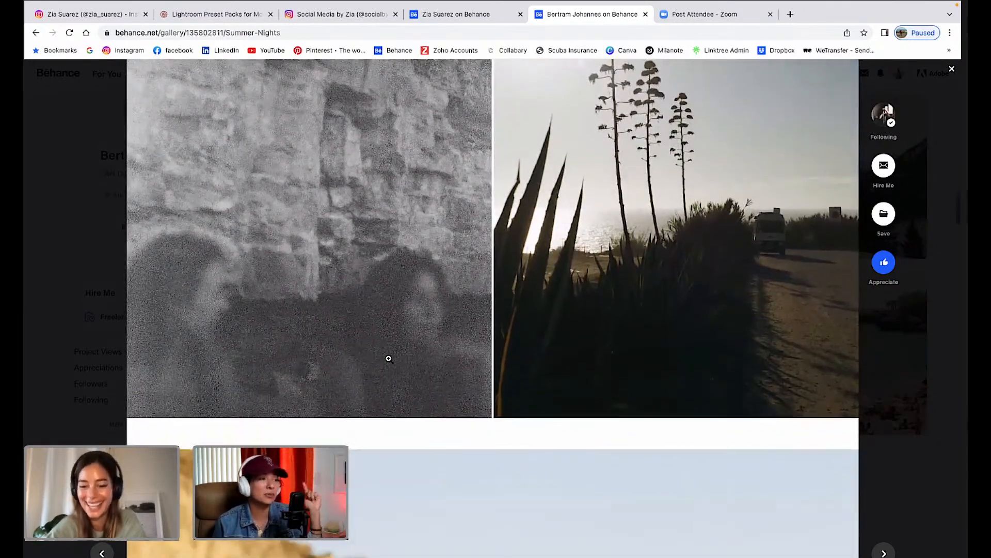
{"action": "scroll", "coordinate": [389, 358], "scroll_direction": "up", "scroll_amount": 4}
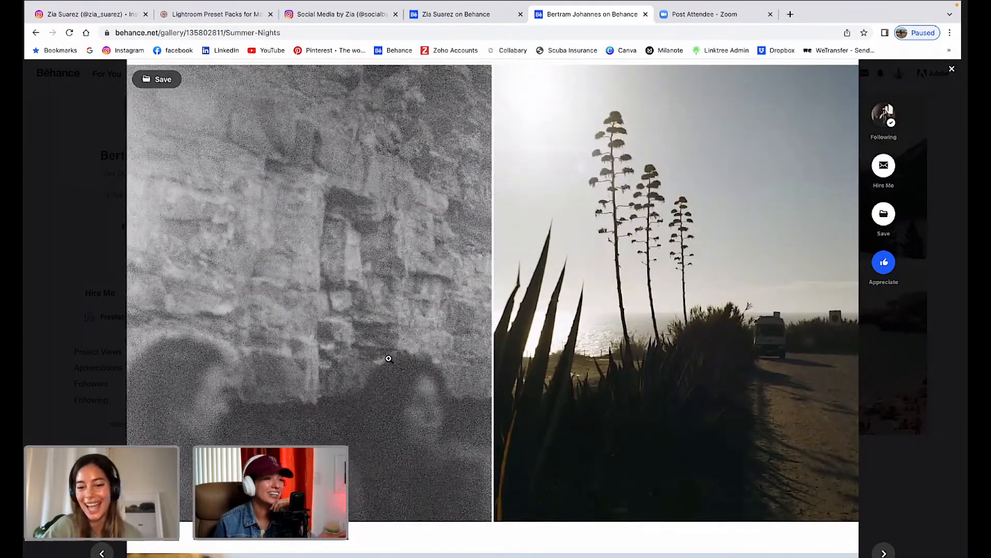
{"action": "scroll", "coordinate": [389, 358], "scroll_direction": "down", "scroll_amount": 1}
{"action": "scroll", "coordinate": [388, 358], "scroll_direction": "down", "scroll_amount": 5}
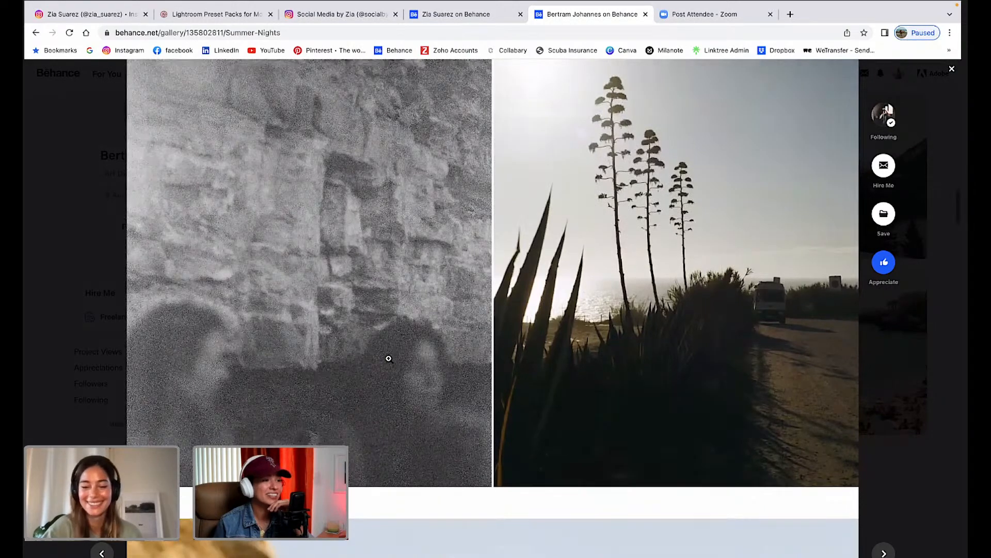
{"action": "scroll", "coordinate": [389, 358], "scroll_direction": "down", "scroll_amount": 15}
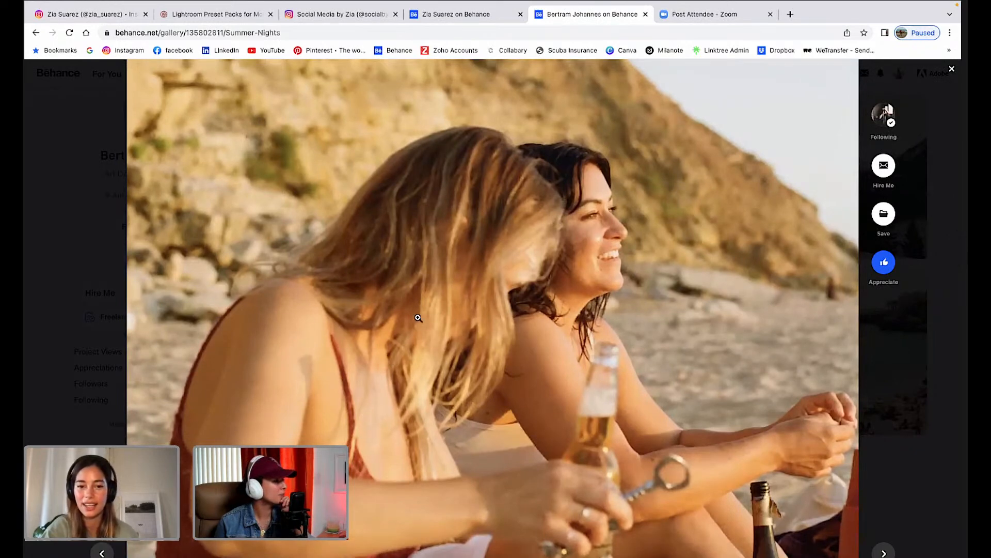
Scroll past the sunset, black-and-white surf and portrait photos to the black-and-white dancing-women pair.
{"action": "scroll", "coordinate": [418, 318], "scroll_direction": "down", "scroll_amount": 1}
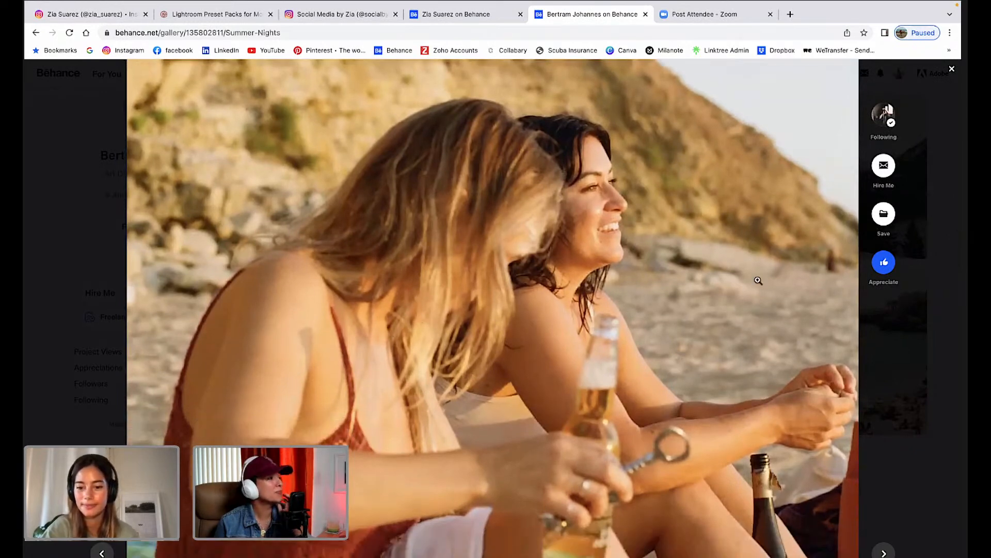
{"action": "scroll", "coordinate": [758, 280], "scroll_direction": "down", "scroll_amount": 1}
{"action": "scroll", "coordinate": [758, 281], "scroll_direction": "down", "scroll_amount": 1}
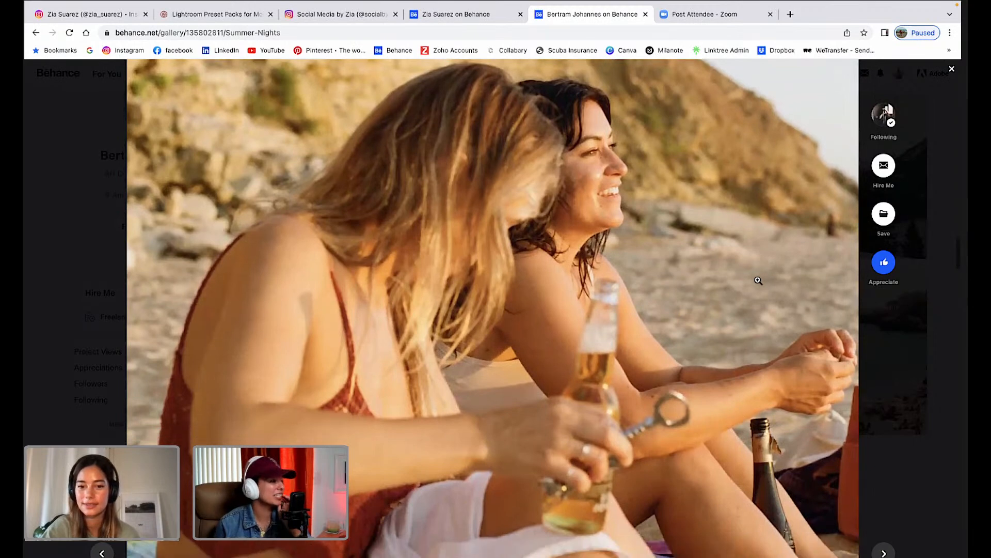
{"action": "scroll", "coordinate": [758, 281], "scroll_direction": "down", "scroll_amount": 1}
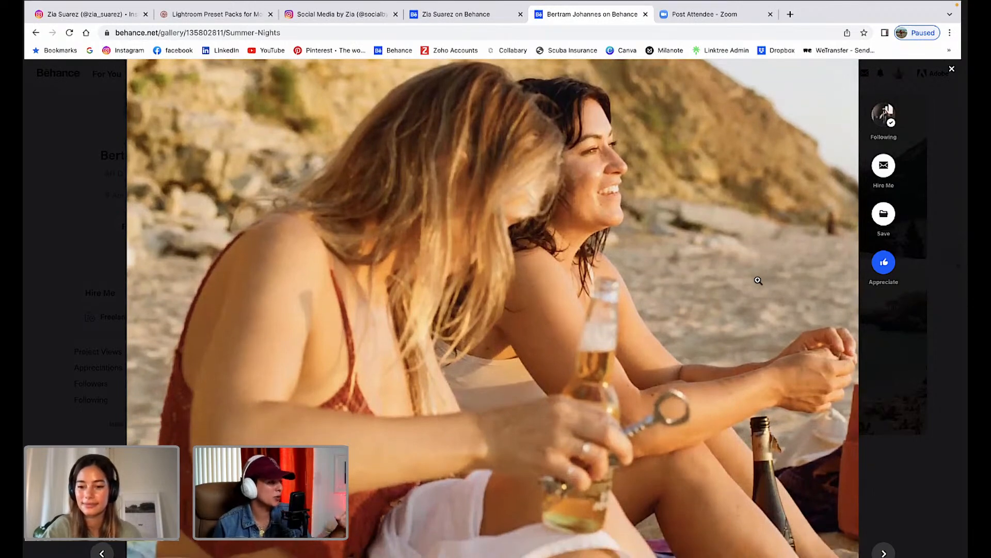
{"action": "scroll", "coordinate": [758, 281], "scroll_direction": "down", "scroll_amount": 1}
{"action": "scroll", "coordinate": [758, 280], "scroll_direction": "down", "scroll_amount": 2}
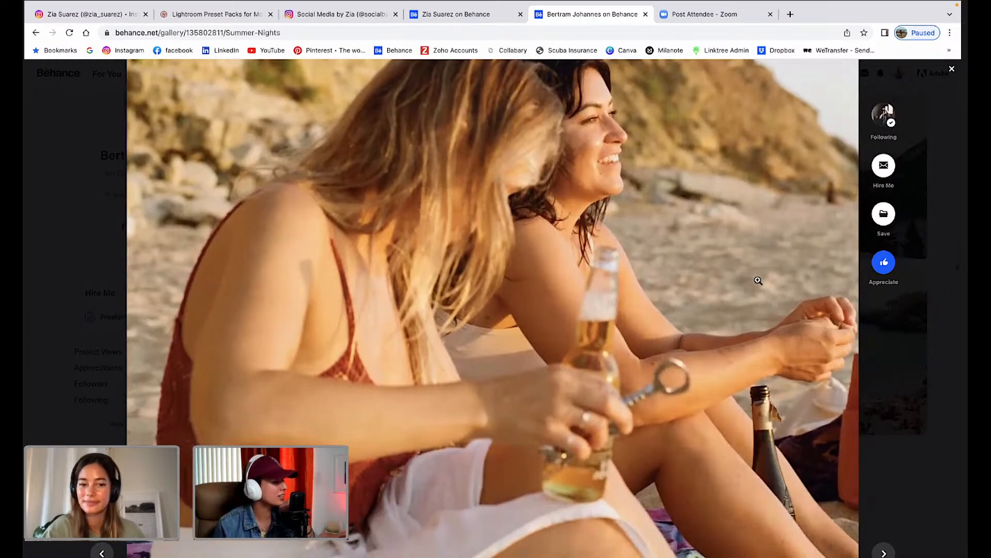
{"action": "scroll", "coordinate": [758, 279], "scroll_direction": "down", "scroll_amount": 10}
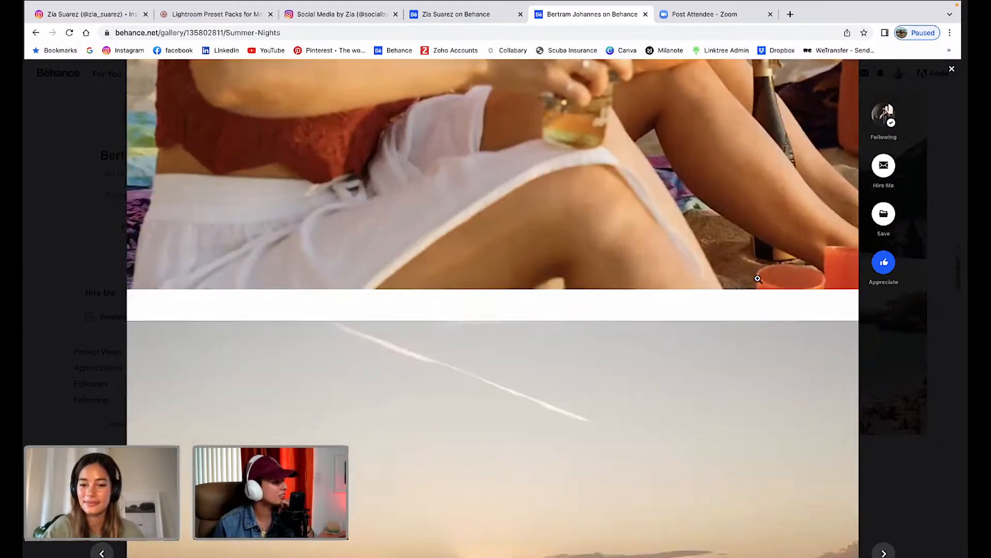
{"action": "scroll", "coordinate": [758, 278], "scroll_direction": "down", "scroll_amount": 8}
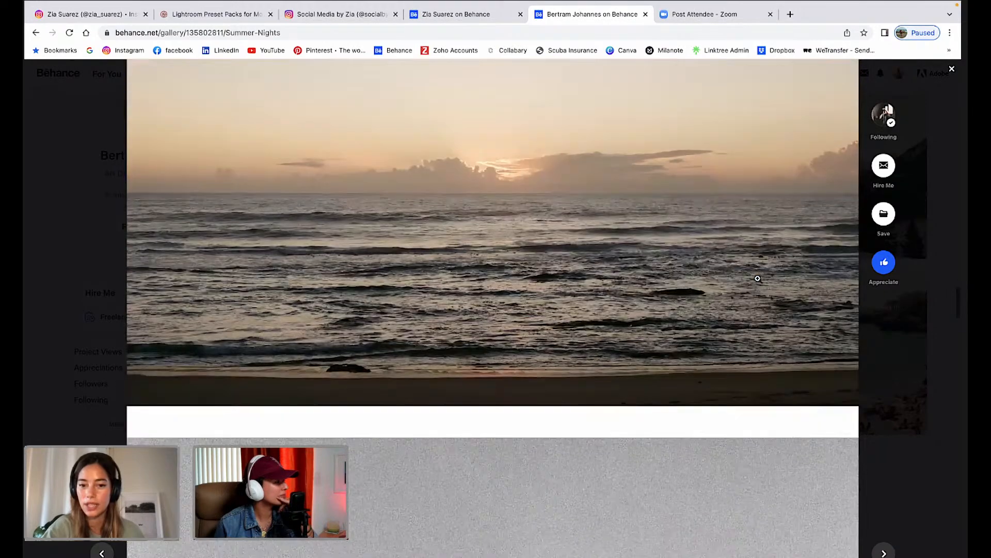
{"action": "scroll", "coordinate": [758, 280], "scroll_direction": "down", "scroll_amount": 10}
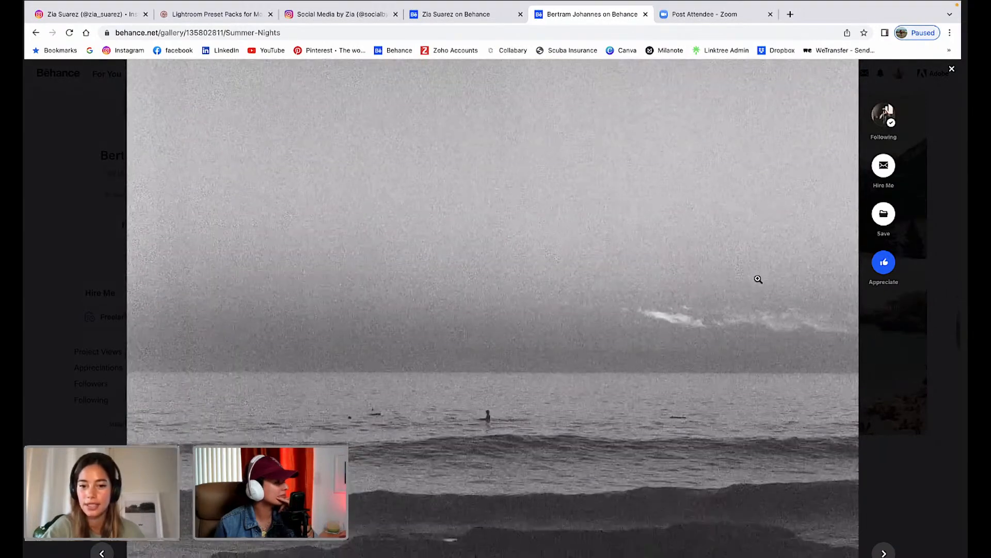
{"action": "scroll", "coordinate": [758, 279], "scroll_direction": "down", "scroll_amount": 3}
{"action": "scroll", "coordinate": [758, 279], "scroll_direction": "up", "scroll_amount": 3}
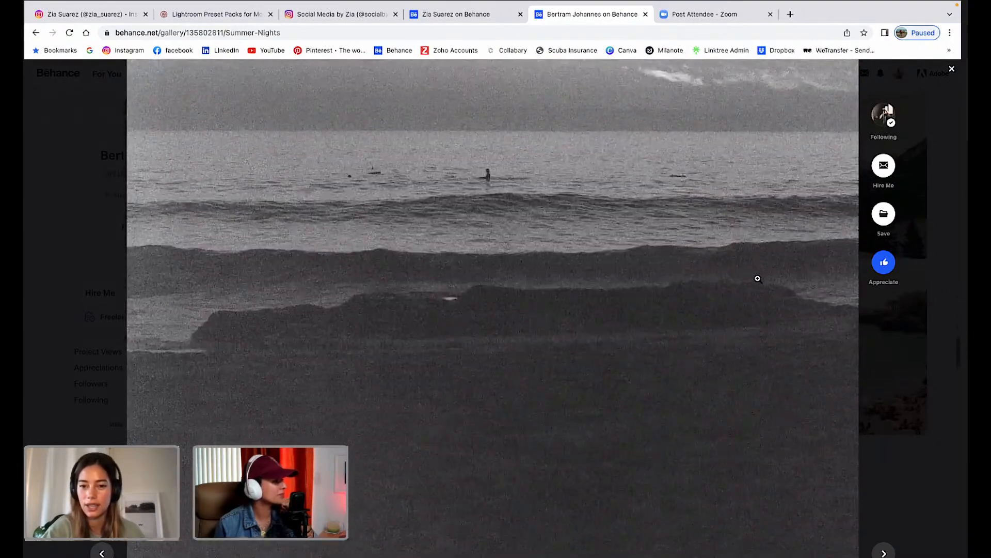
{"action": "scroll", "coordinate": [758, 279], "scroll_direction": "up", "scroll_amount": 3}
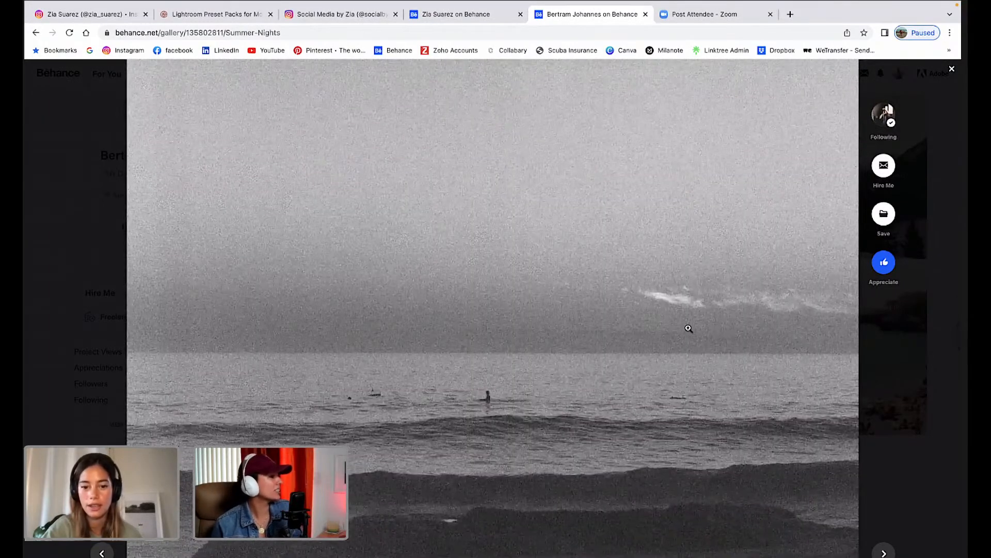
{"action": "scroll", "coordinate": [688, 328], "scroll_direction": "down", "scroll_amount": 3}
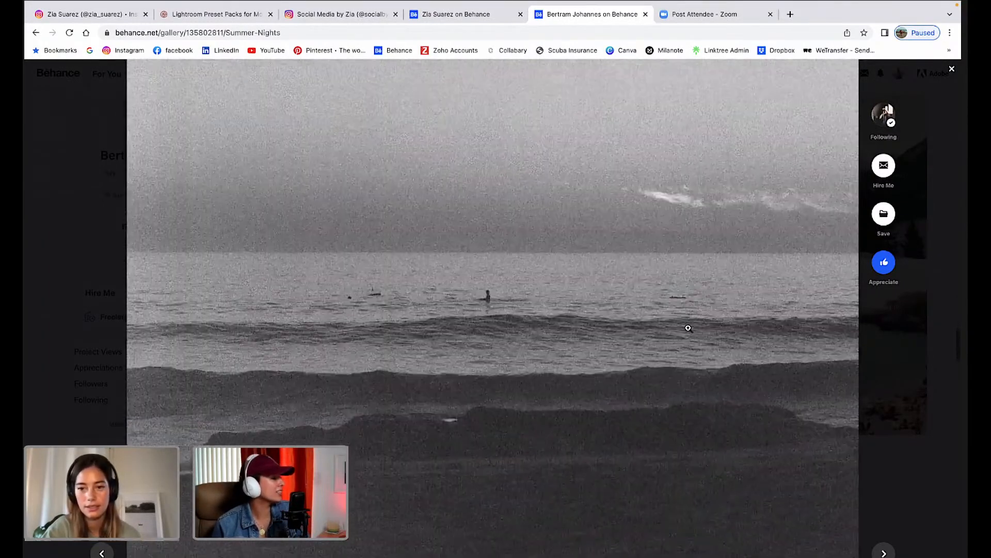
{"action": "scroll", "coordinate": [688, 328], "scroll_direction": "up", "scroll_amount": 2}
{"action": "scroll", "coordinate": [688, 327], "scroll_direction": "down", "scroll_amount": 2}
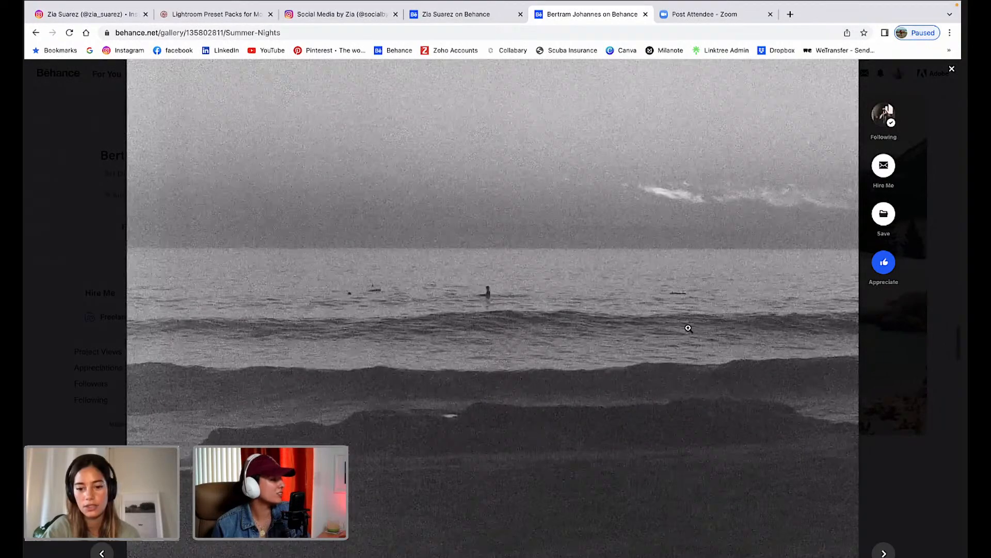
{"action": "scroll", "coordinate": [688, 328], "scroll_direction": "down", "scroll_amount": 6}
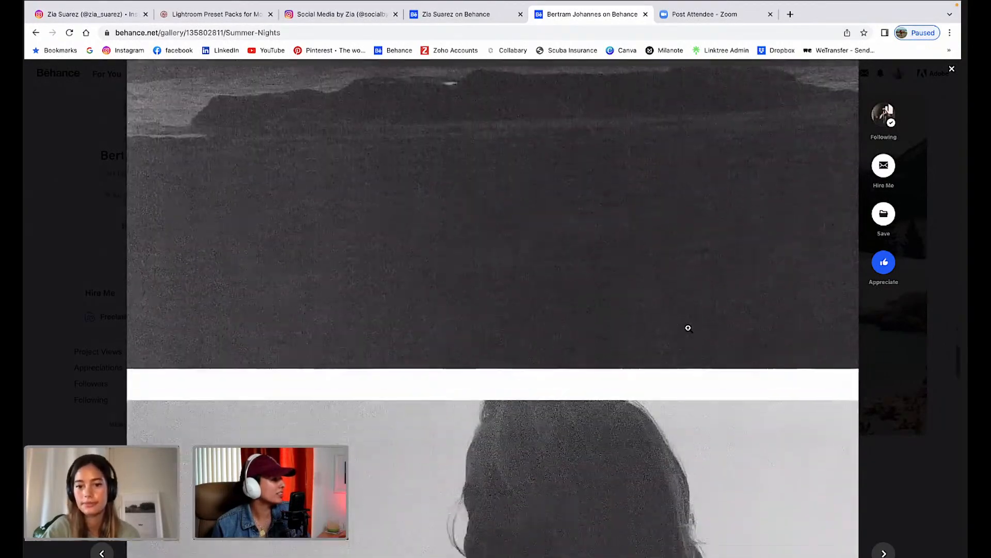
{"action": "scroll", "coordinate": [688, 328], "scroll_direction": "down", "scroll_amount": 5}
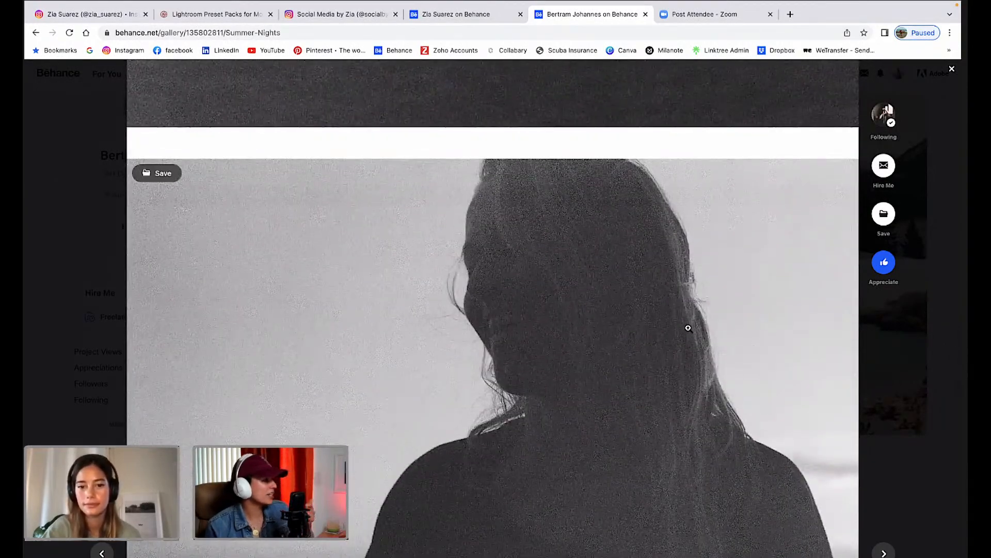
{"action": "scroll", "coordinate": [688, 327], "scroll_direction": "down", "scroll_amount": 2}
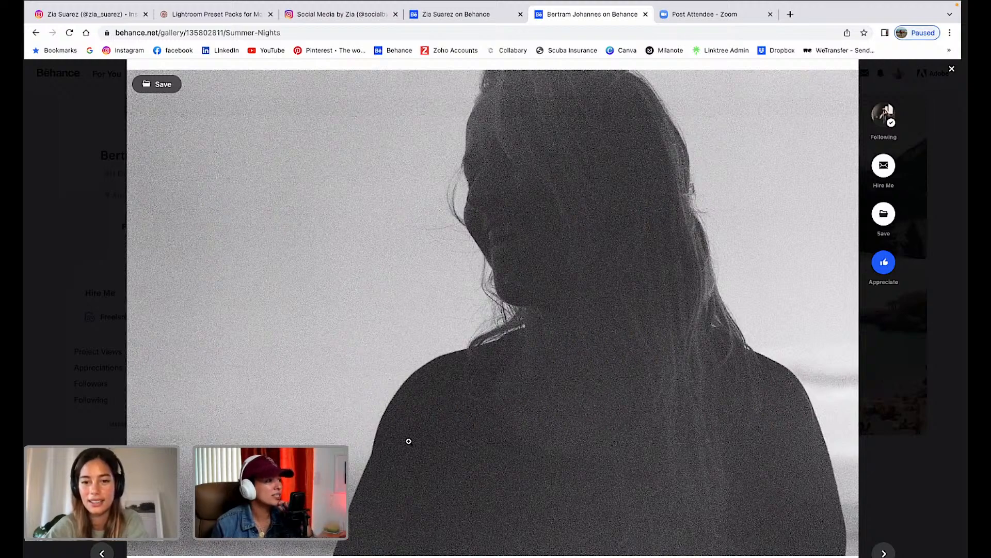
{"action": "scroll", "coordinate": [408, 440], "scroll_direction": "down", "scroll_amount": 2}
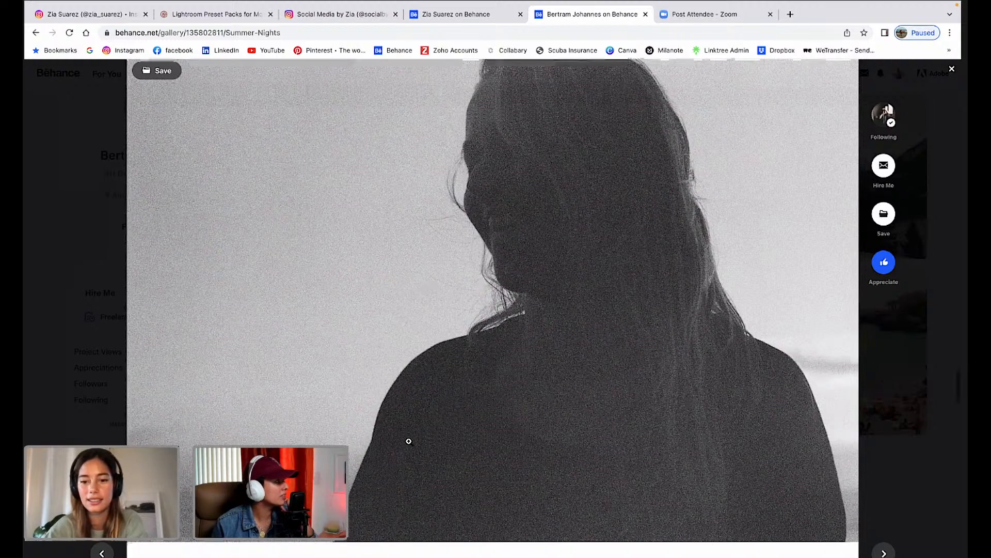
{"action": "scroll", "coordinate": [409, 441], "scroll_direction": "down", "scroll_amount": 7}
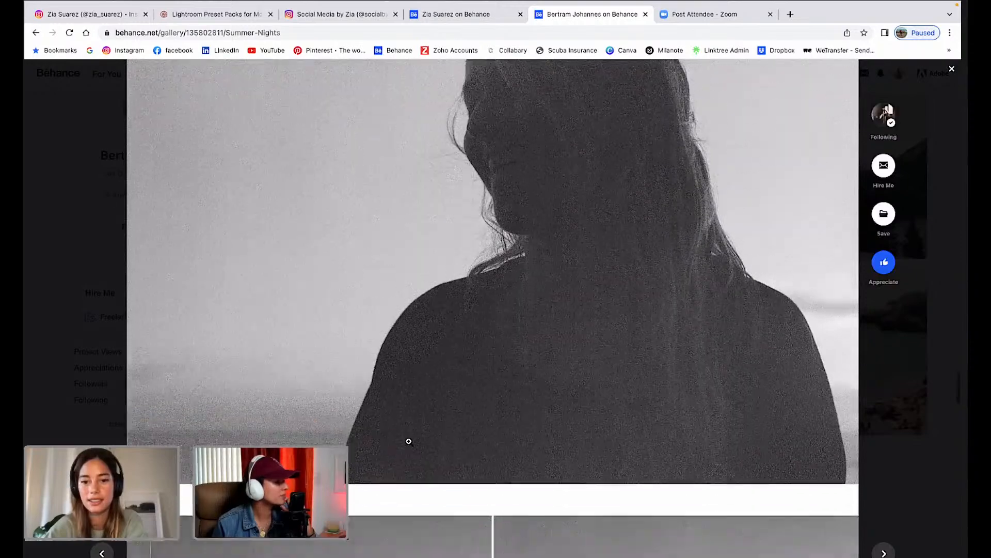
{"action": "scroll", "coordinate": [409, 441], "scroll_direction": "down", "scroll_amount": 2}
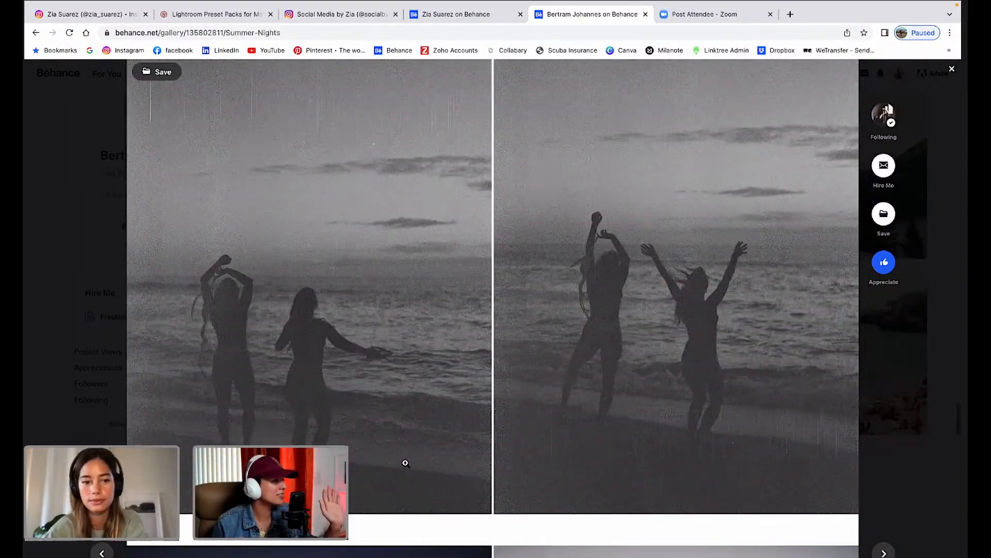
Scroll to the end of Summer Nights, reaching the blurry dusk shot of people on a path.
{"action": "scroll", "coordinate": [405, 463], "scroll_direction": "down", "scroll_amount": 2}
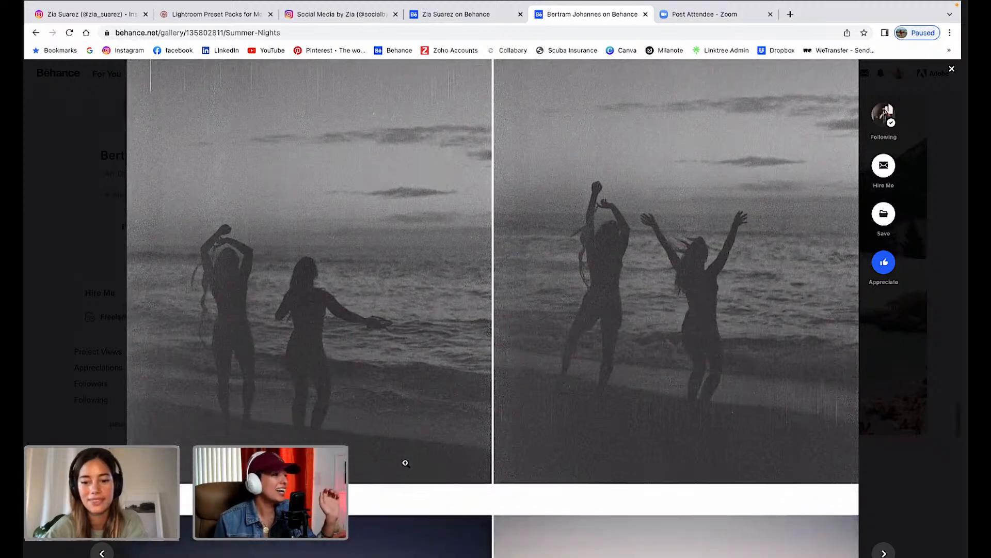
{"action": "scroll", "coordinate": [405, 463], "scroll_direction": "down", "scroll_amount": 1}
{"action": "scroll", "coordinate": [405, 465], "scroll_direction": "up", "scroll_amount": 2}
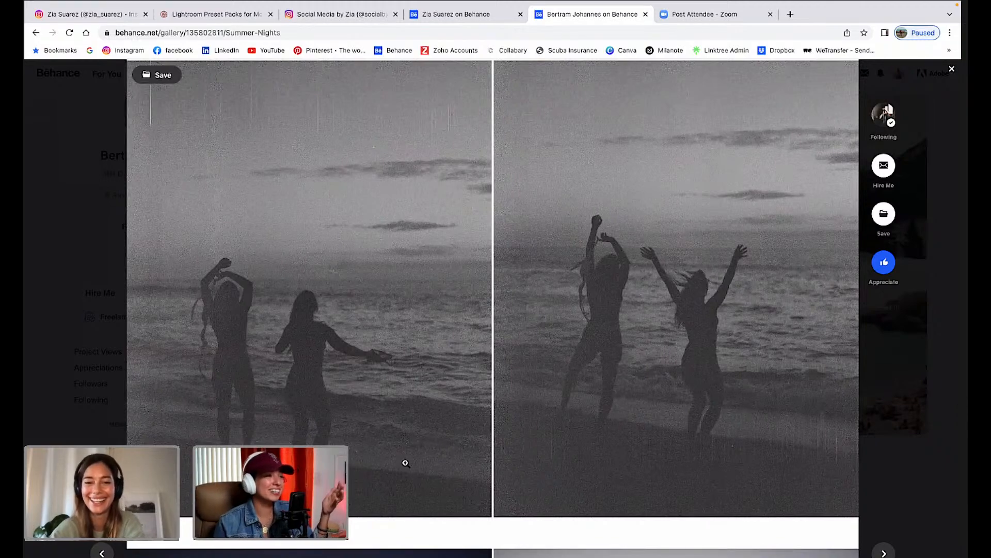
{"action": "scroll", "coordinate": [406, 463], "scroll_direction": "down", "scroll_amount": 5}
{"action": "scroll", "coordinate": [405, 463], "scroll_direction": "down", "scroll_amount": 3}
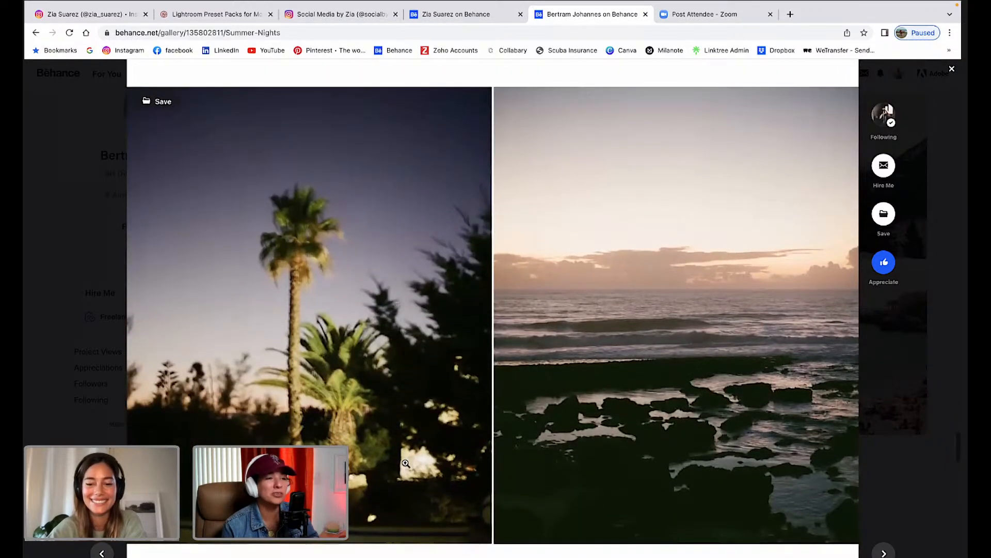
{"action": "scroll", "coordinate": [406, 463], "scroll_direction": "down", "scroll_amount": 1}
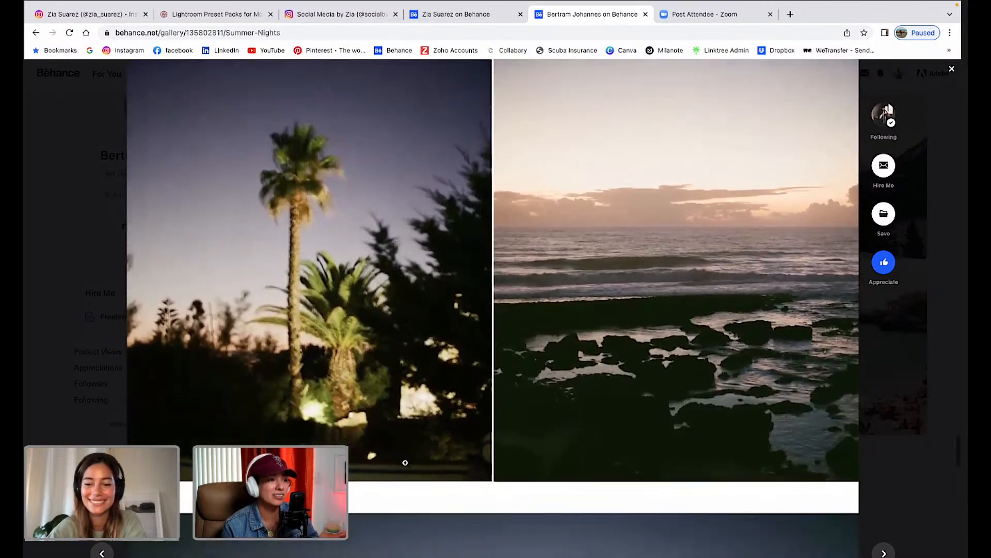
{"action": "scroll", "coordinate": [406, 463], "scroll_direction": "down", "scroll_amount": 4}
{"action": "scroll", "coordinate": [405, 463], "scroll_direction": "down", "scroll_amount": 1}
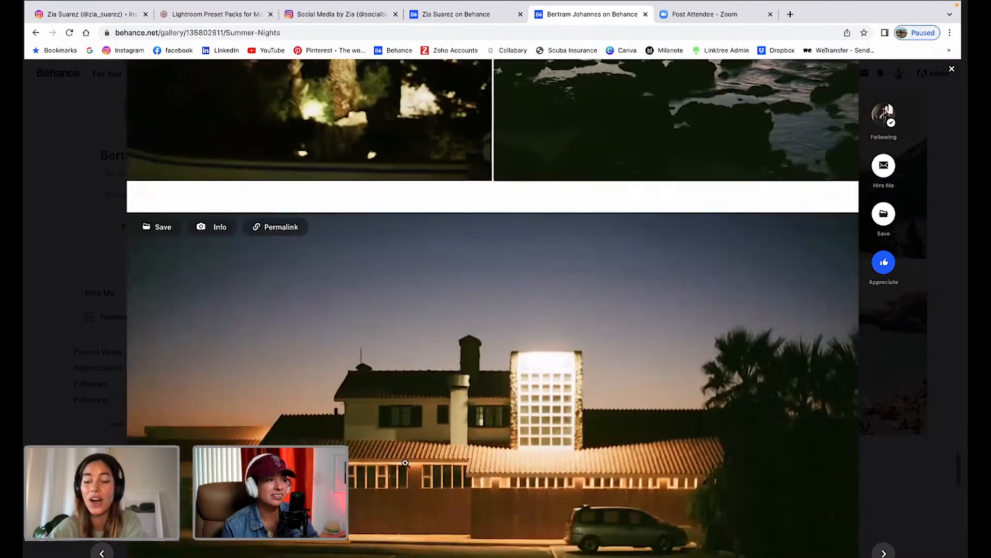
{"action": "scroll", "coordinate": [405, 462], "scroll_direction": "down", "scroll_amount": 2}
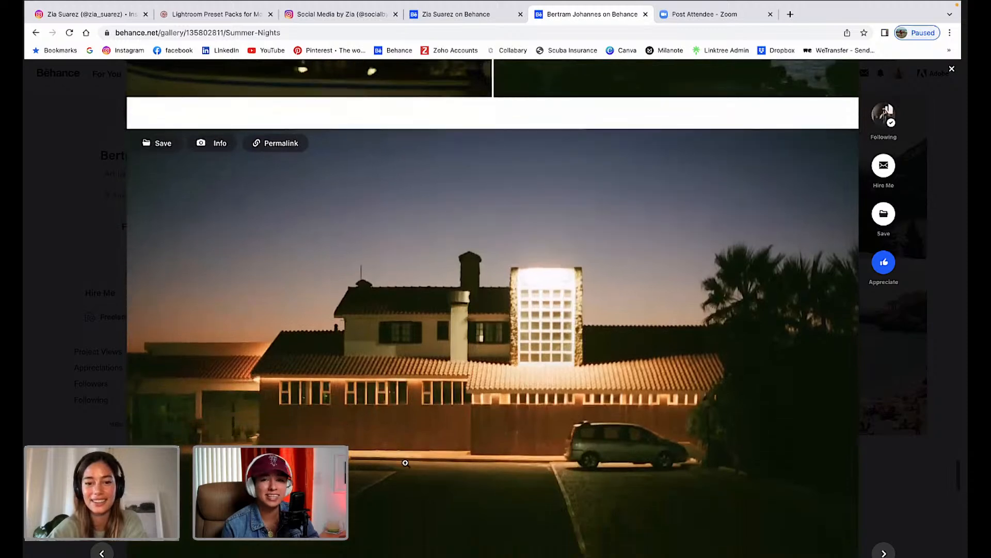
{"action": "scroll", "coordinate": [406, 463], "scroll_direction": "down", "scroll_amount": 3}
{"action": "scroll", "coordinate": [405, 466], "scroll_direction": "down", "scroll_amount": 1}
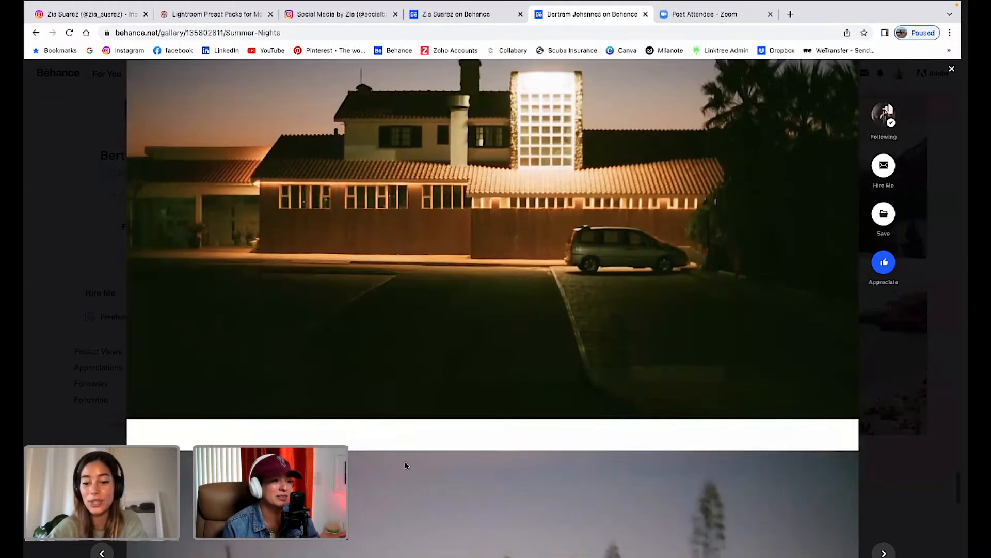
{"action": "scroll", "coordinate": [405, 465], "scroll_direction": "down", "scroll_amount": 6}
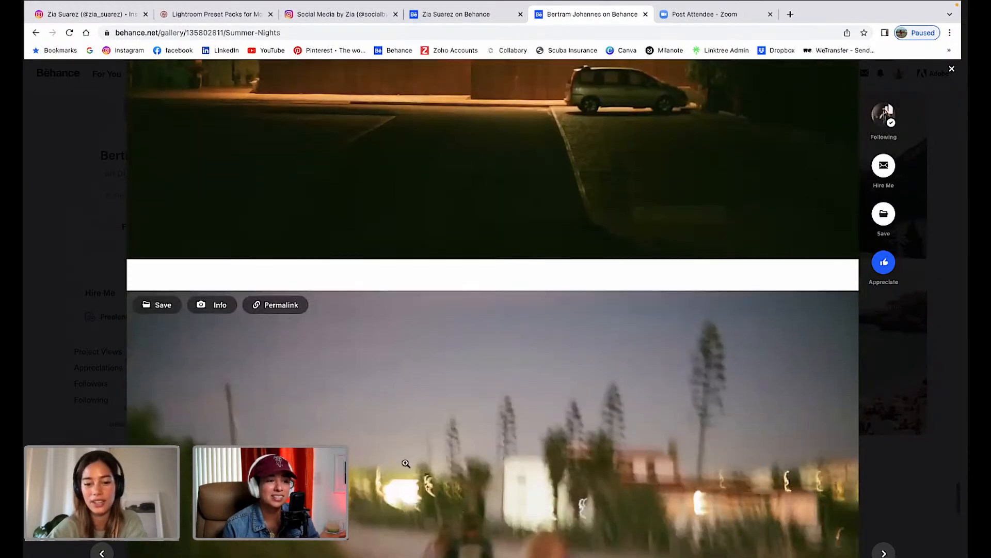
{"action": "scroll", "coordinate": [405, 462], "scroll_direction": "down", "scroll_amount": 1}
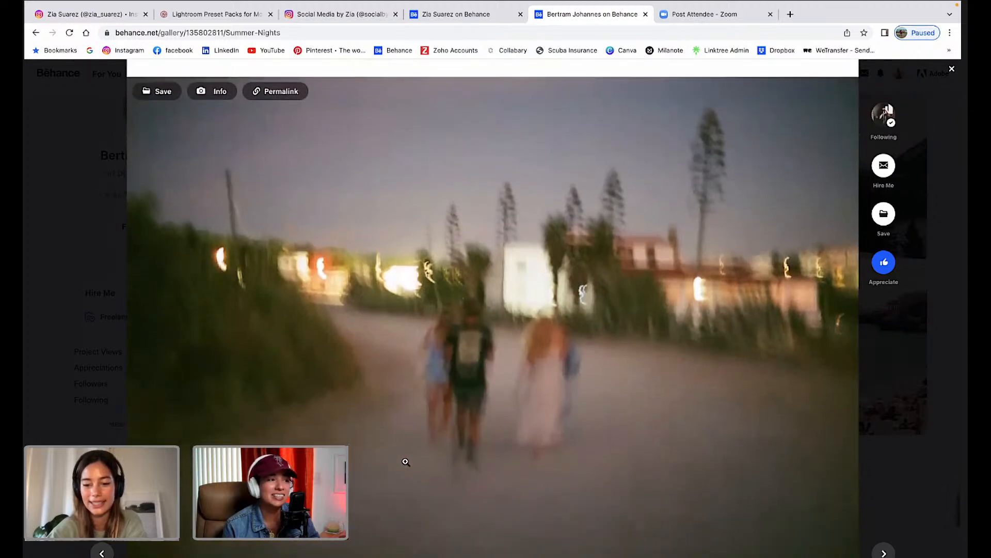
{"action": "scroll", "coordinate": [406, 461], "scroll_direction": "down", "scroll_amount": 1}
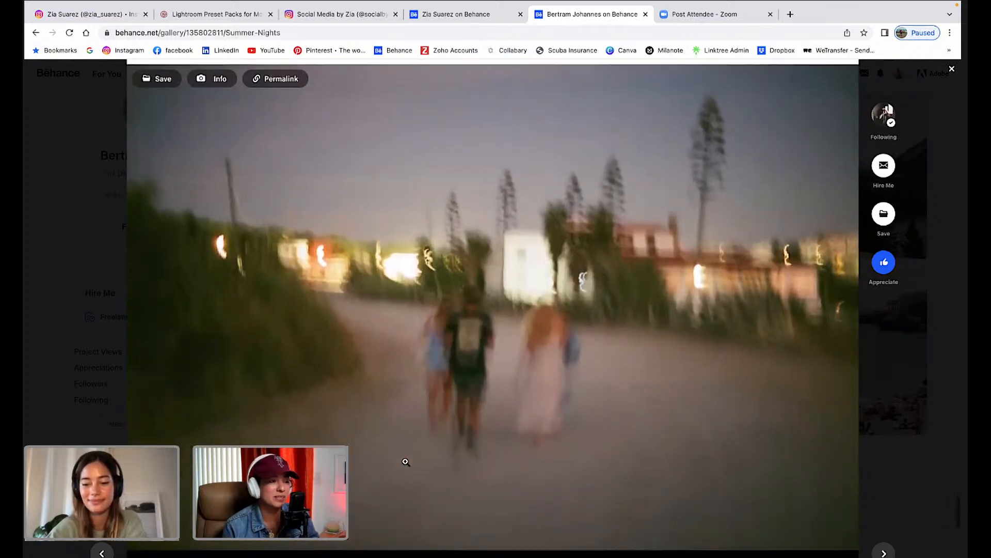
{"action": "scroll", "coordinate": [406, 462], "scroll_direction": "up", "scroll_amount": 1}
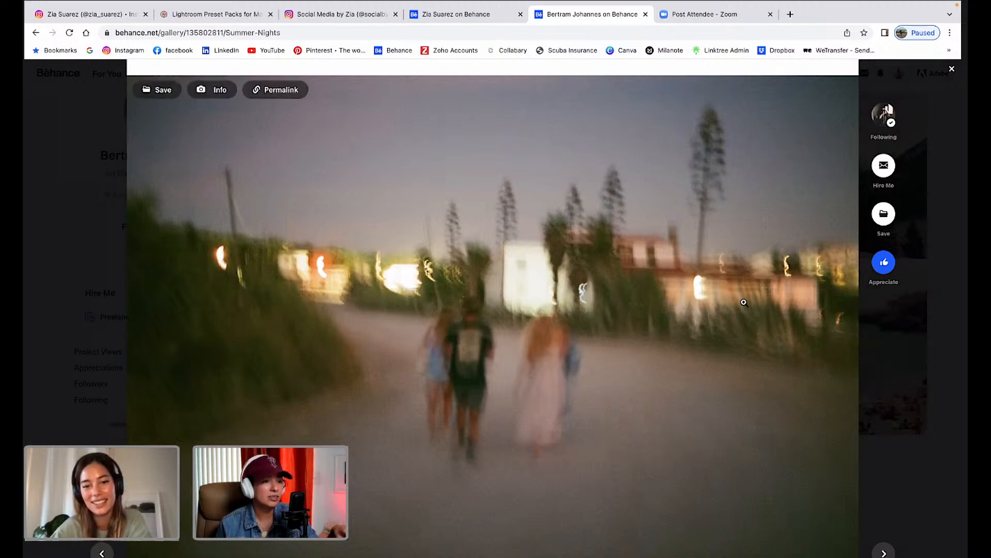
Look over the final photos, then close the Summer Nights viewer back to the profile grid.
{"action": "scroll", "coordinate": [677, 359], "scroll_direction": "down", "scroll_amount": 1}
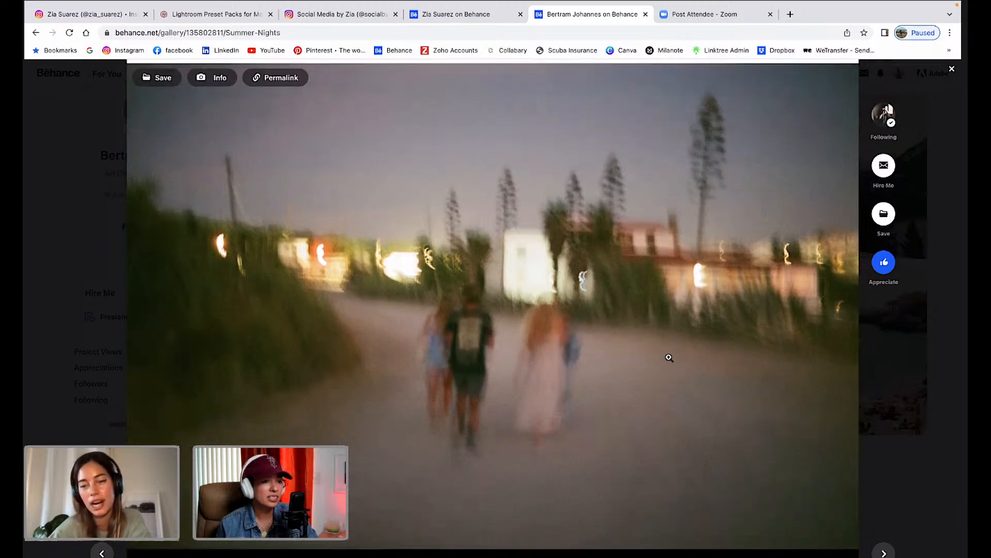
{"action": "scroll", "coordinate": [670, 357], "scroll_direction": "up", "scroll_amount": 1}
{"action": "scroll", "coordinate": [669, 358], "scroll_direction": "down", "scroll_amount": 2}
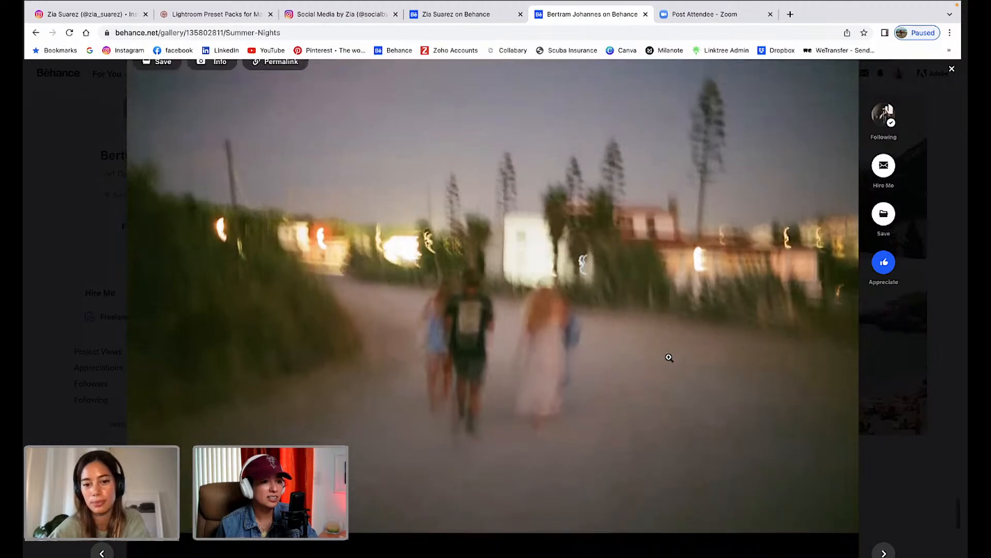
{"action": "scroll", "coordinate": [670, 357], "scroll_direction": "up", "scroll_amount": 1}
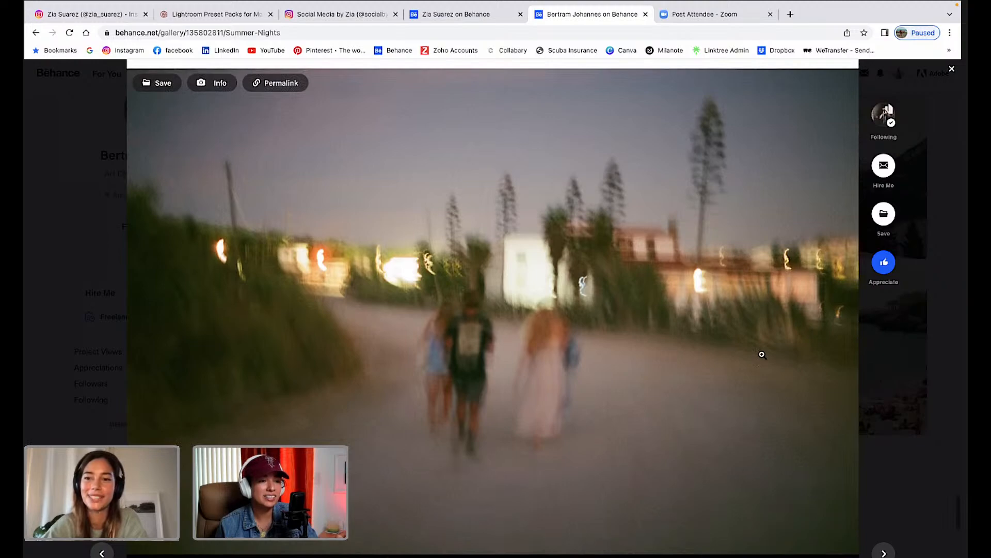
{"action": "scroll", "coordinate": [762, 354], "scroll_direction": "down", "scroll_amount": 1}
{"action": "left_click", "coordinate": [951, 71]}
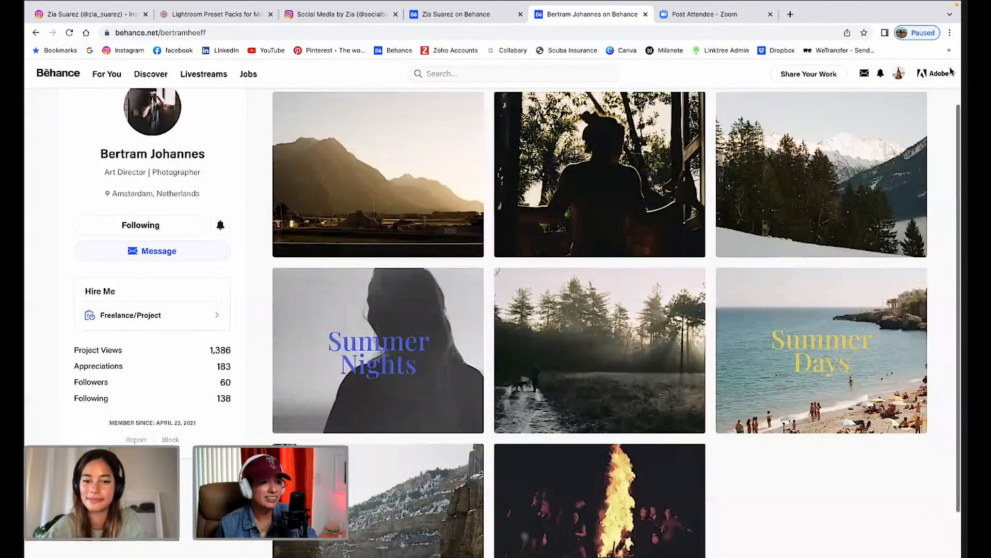
Open the Winter Walks gallery from the profile grid.
{"action": "scroll", "coordinate": [706, 319], "scroll_direction": "down", "scroll_amount": 3}
{"action": "scroll", "coordinate": [707, 318], "scroll_direction": "up", "scroll_amount": 1}
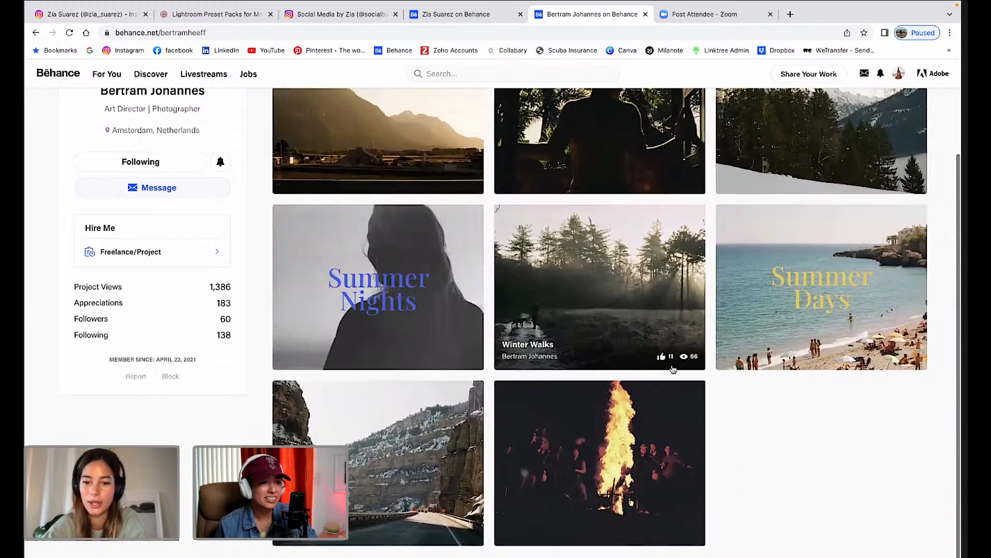
{"action": "left_click", "coordinate": [666, 269]}
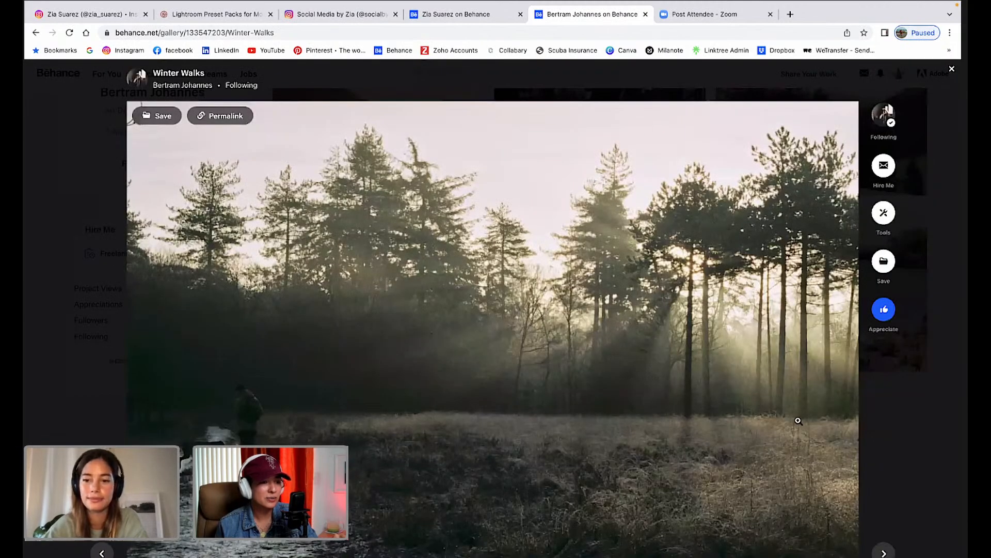
Study the misty forest photo of a person walking a dog, then scroll toward the sunset image.
{"action": "scroll", "coordinate": [827, 447], "scroll_direction": "down", "scroll_amount": 3}
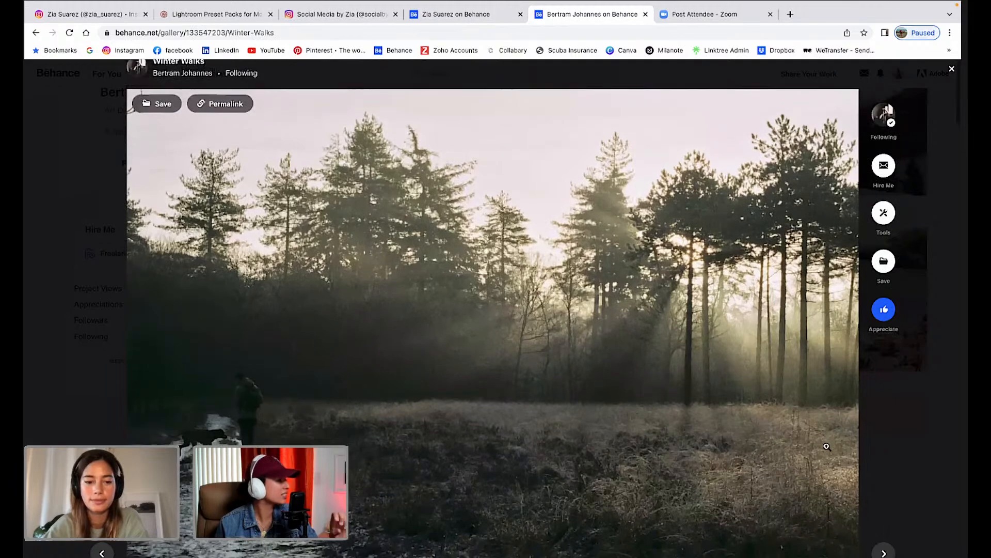
{"action": "scroll", "coordinate": [827, 446], "scroll_direction": "down", "scroll_amount": 1}
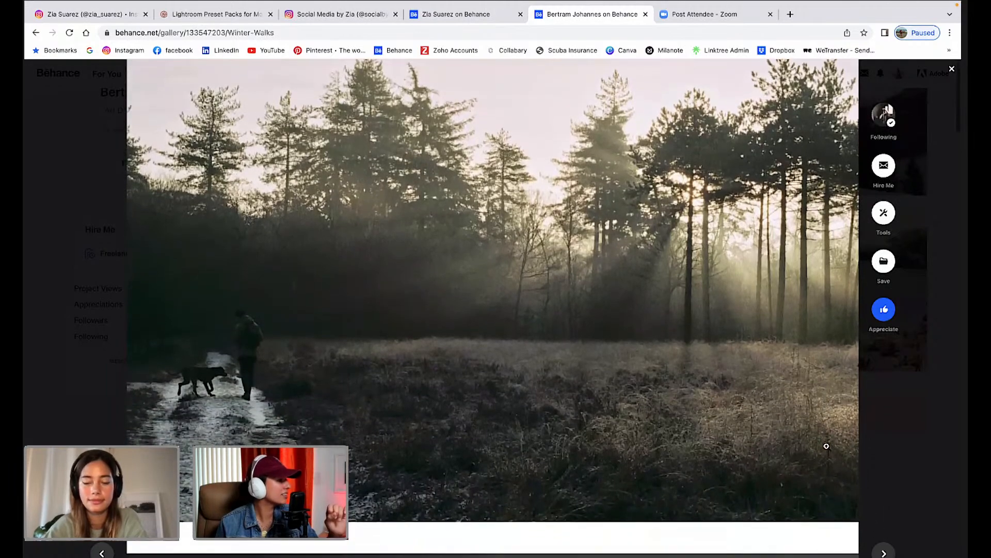
{"action": "scroll", "coordinate": [827, 446], "scroll_direction": "down", "scroll_amount": 1}
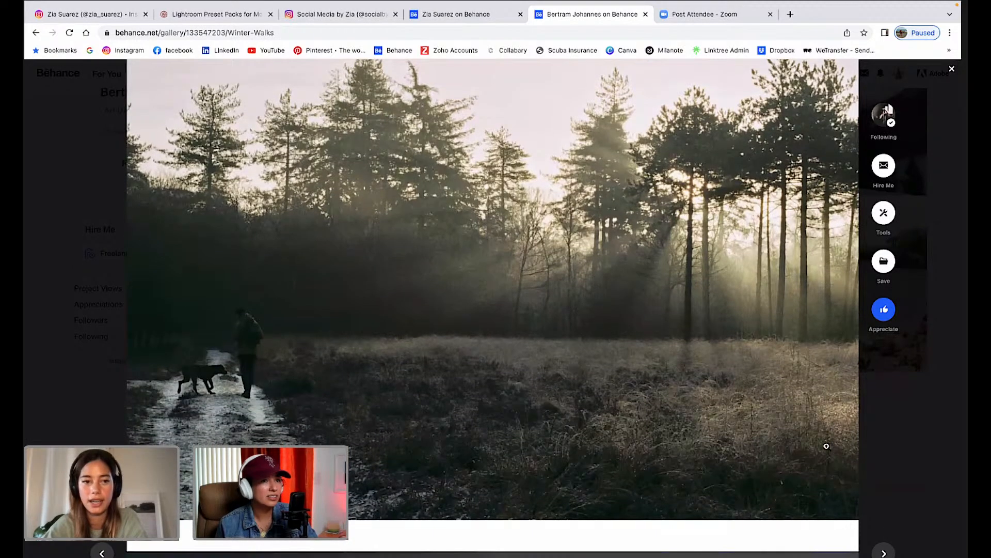
{"action": "scroll", "coordinate": [827, 446], "scroll_direction": "up", "scroll_amount": 1}
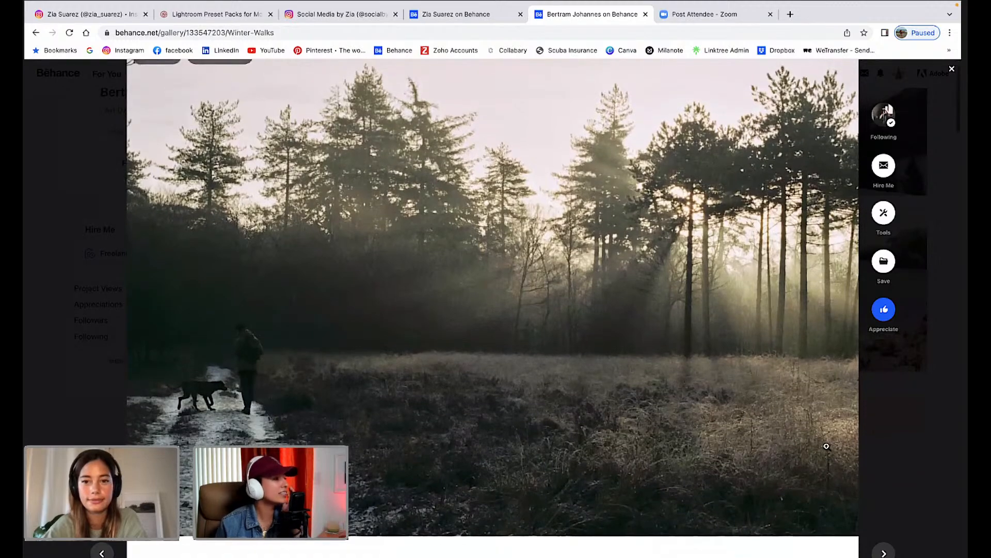
{"action": "scroll", "coordinate": [826, 446], "scroll_direction": "up", "scroll_amount": 1}
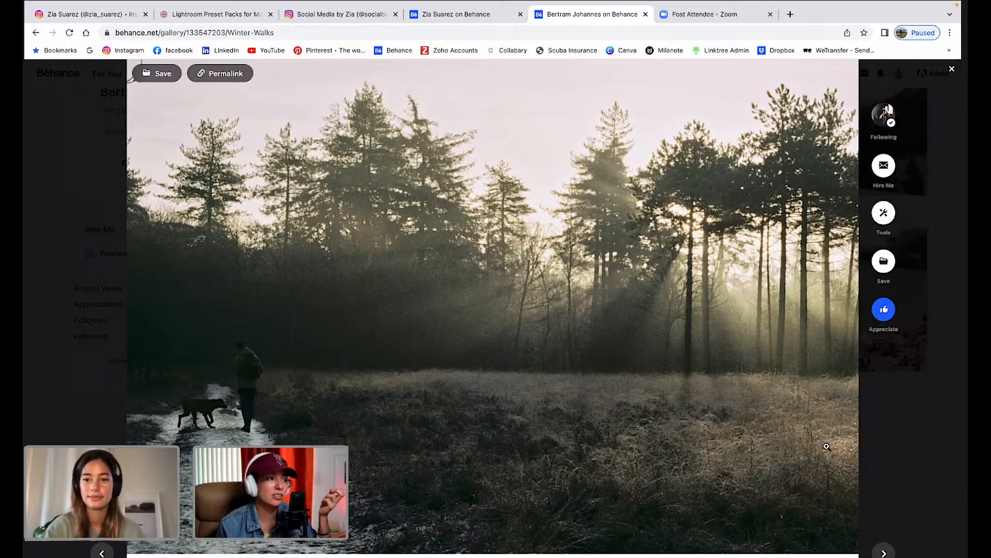
{"action": "scroll", "coordinate": [827, 446], "scroll_direction": "down", "scroll_amount": 1}
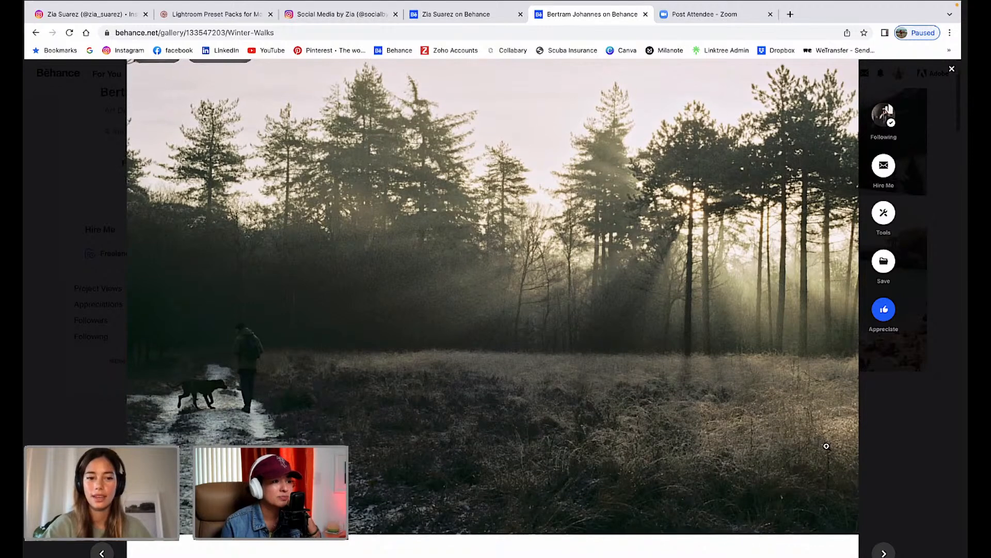
{"action": "scroll", "coordinate": [827, 446], "scroll_direction": "down", "scroll_amount": 1}
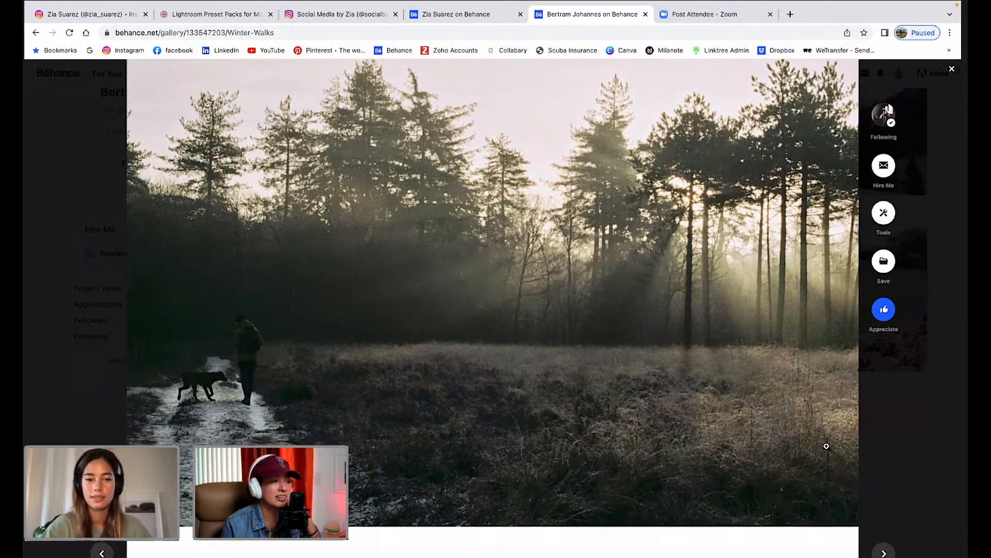
{"action": "scroll", "coordinate": [826, 446], "scroll_direction": "down", "scroll_amount": 1}
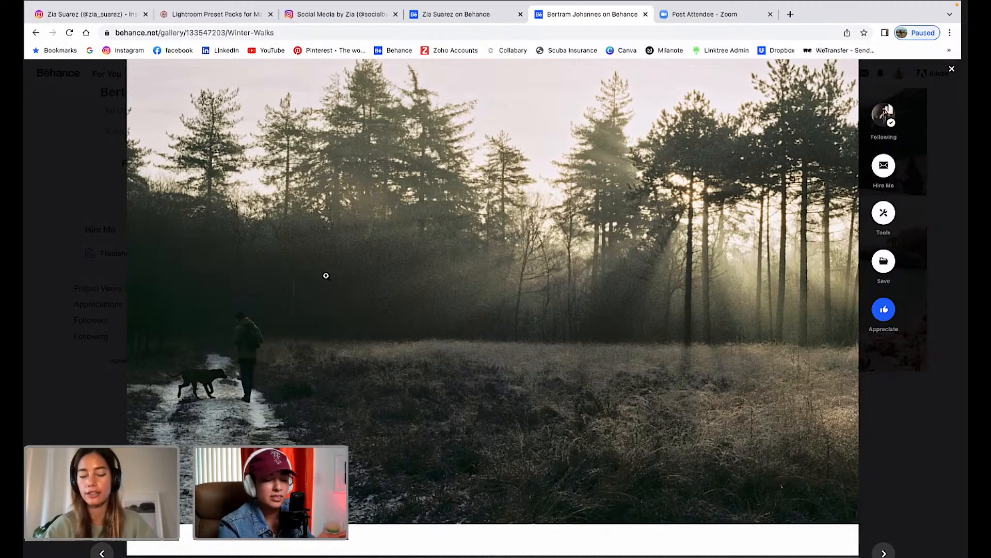
{"action": "scroll", "coordinate": [426, 302], "scroll_direction": "down", "scroll_amount": 1}
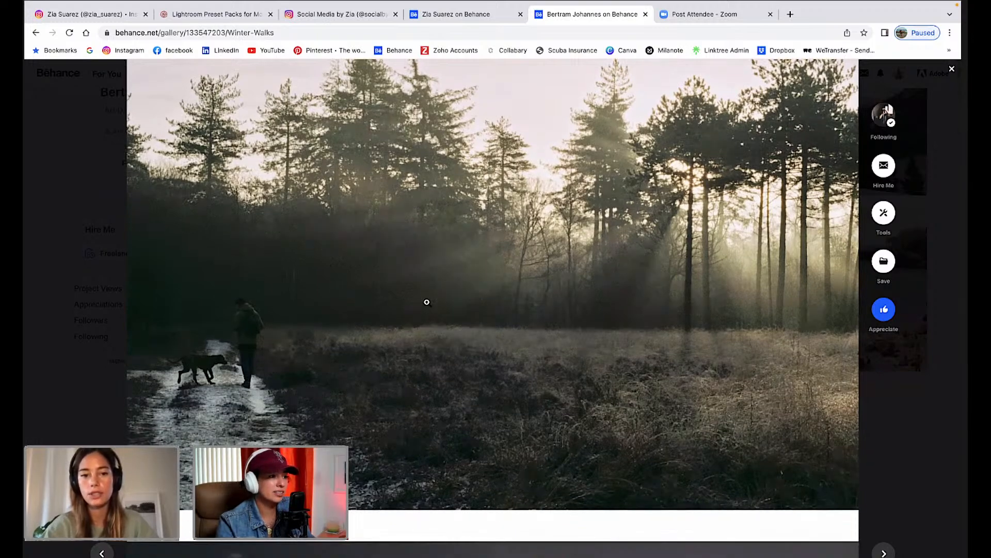
{"action": "scroll", "coordinate": [426, 339], "scroll_direction": "down", "scroll_amount": 3}
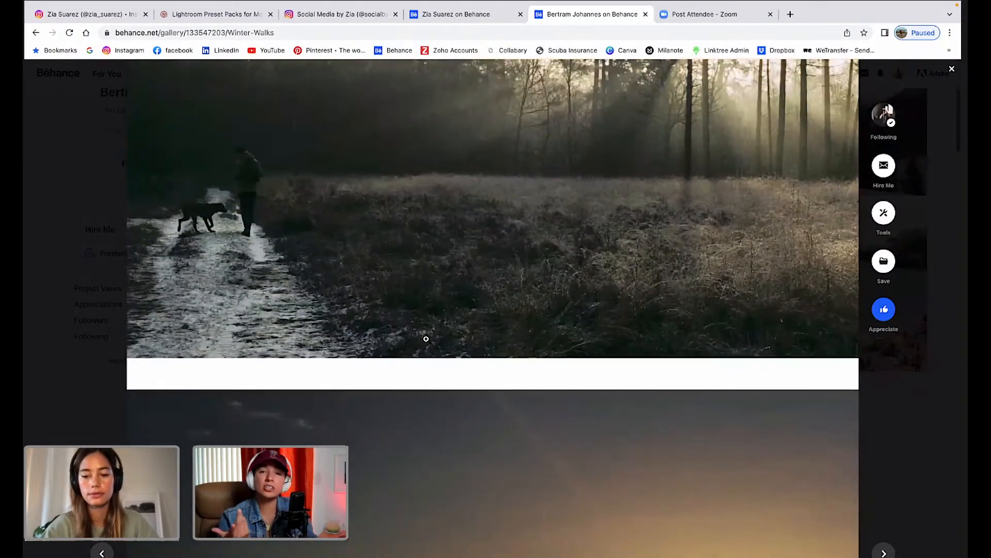
Browse Winter Walks past the misty landscape and pine forest shots.
{"action": "scroll", "coordinate": [426, 339], "scroll_direction": "down", "scroll_amount": 4}
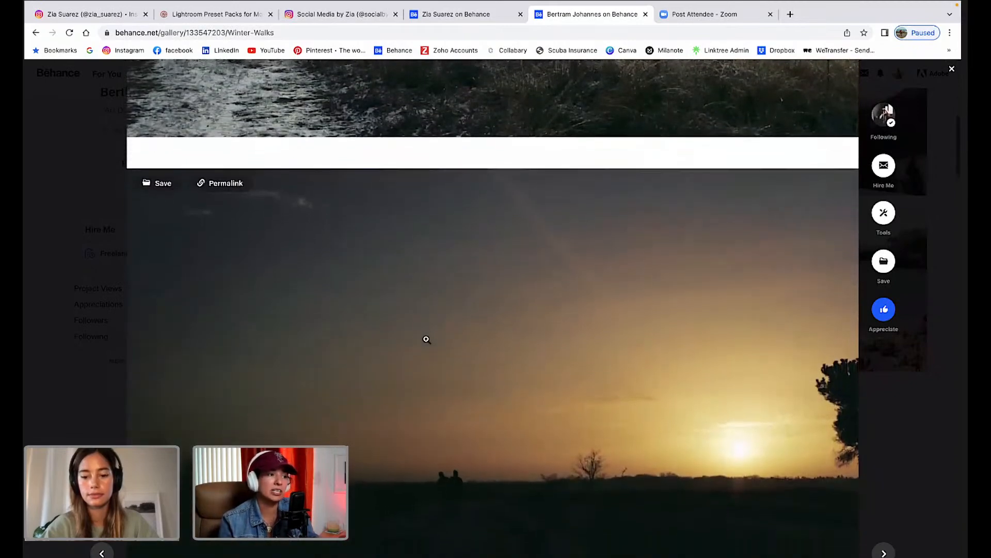
{"action": "scroll", "coordinate": [427, 339], "scroll_direction": "down", "scroll_amount": 2}
{"action": "scroll", "coordinate": [426, 339], "scroll_direction": "up", "scroll_amount": 3}
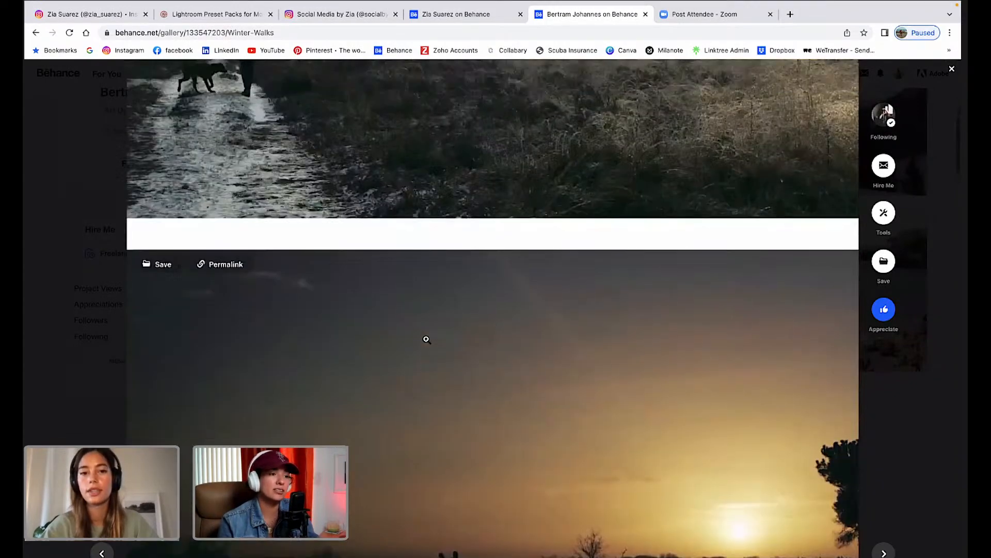
{"action": "scroll", "coordinate": [426, 339], "scroll_direction": "up", "scroll_amount": 5}
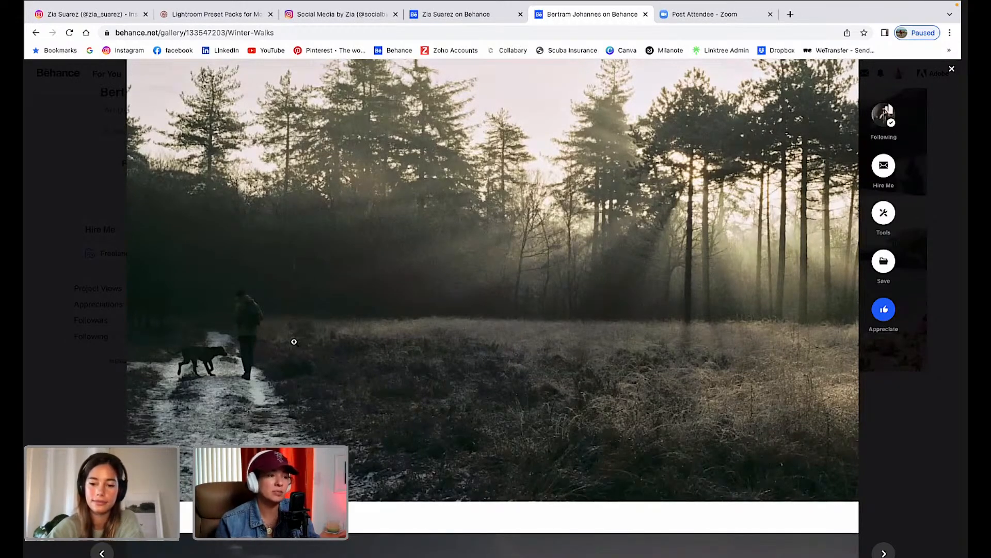
{"action": "scroll", "coordinate": [325, 394], "scroll_direction": "up", "scroll_amount": 1}
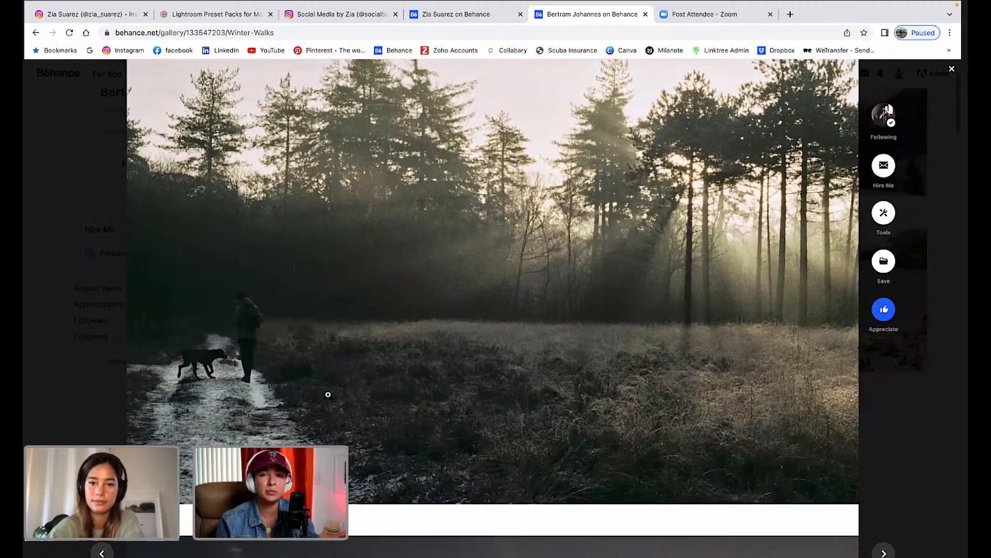
{"action": "scroll", "coordinate": [328, 395], "scroll_direction": "up", "scroll_amount": 2}
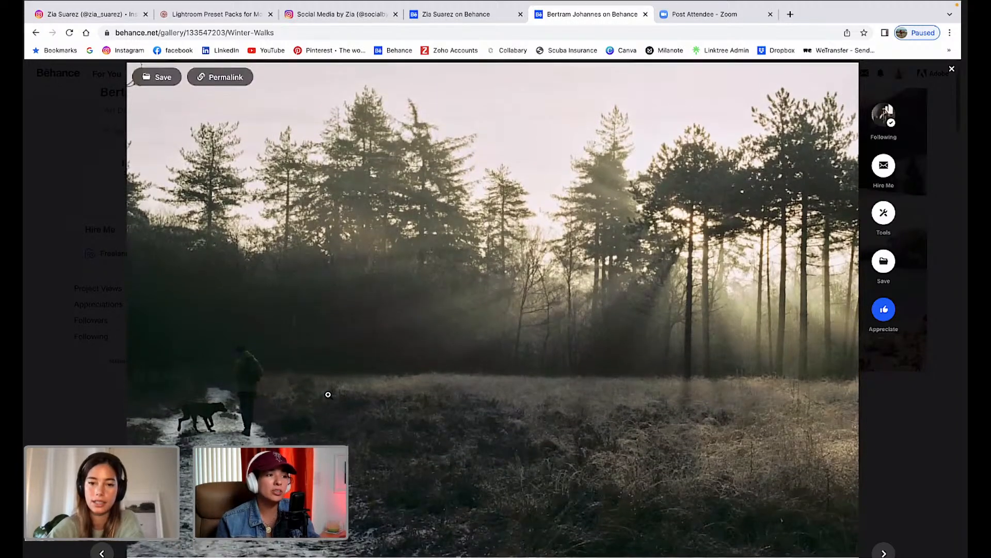
{"action": "scroll", "coordinate": [328, 395], "scroll_direction": "down", "scroll_amount": 1}
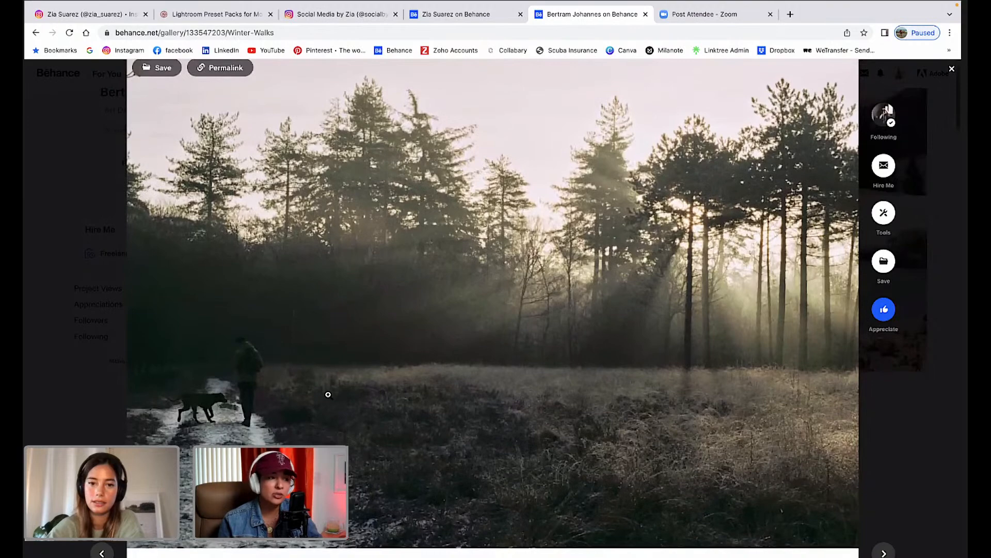
{"action": "scroll", "coordinate": [327, 394], "scroll_direction": "down", "scroll_amount": 1}
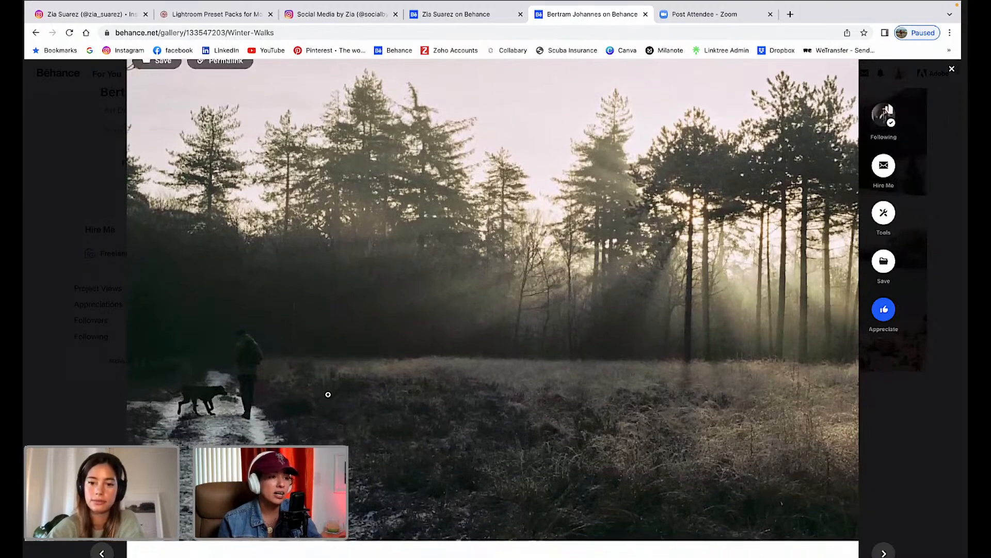
{"action": "scroll", "coordinate": [328, 395], "scroll_direction": "down", "scroll_amount": 2}
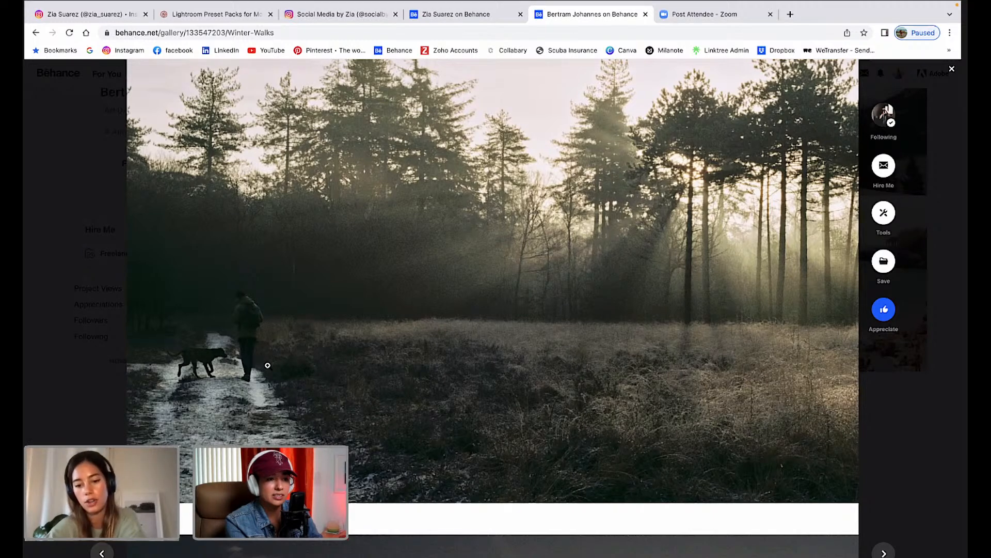
{"action": "scroll", "coordinate": [302, 387], "scroll_direction": "down", "scroll_amount": 2}
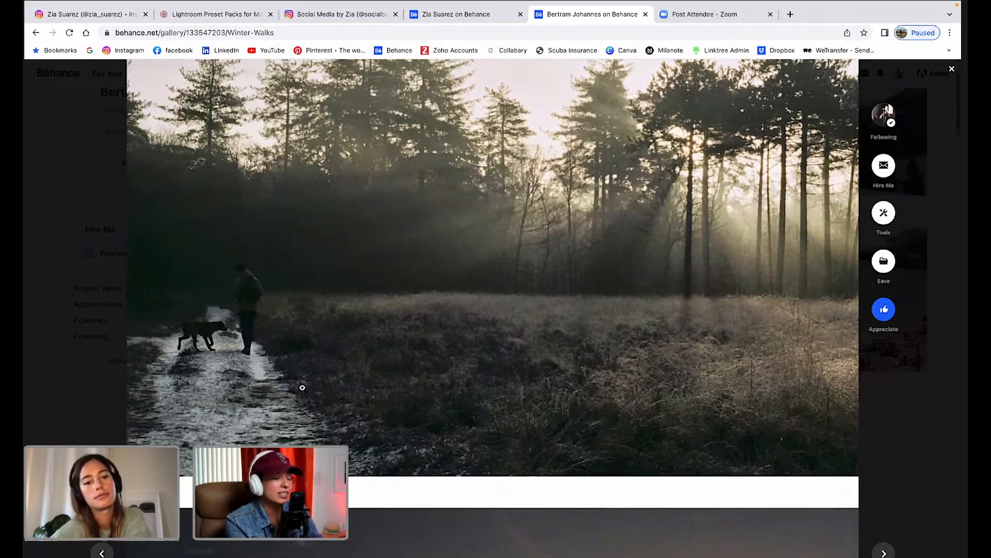
{"action": "scroll", "coordinate": [302, 388], "scroll_direction": "down", "scroll_amount": 5}
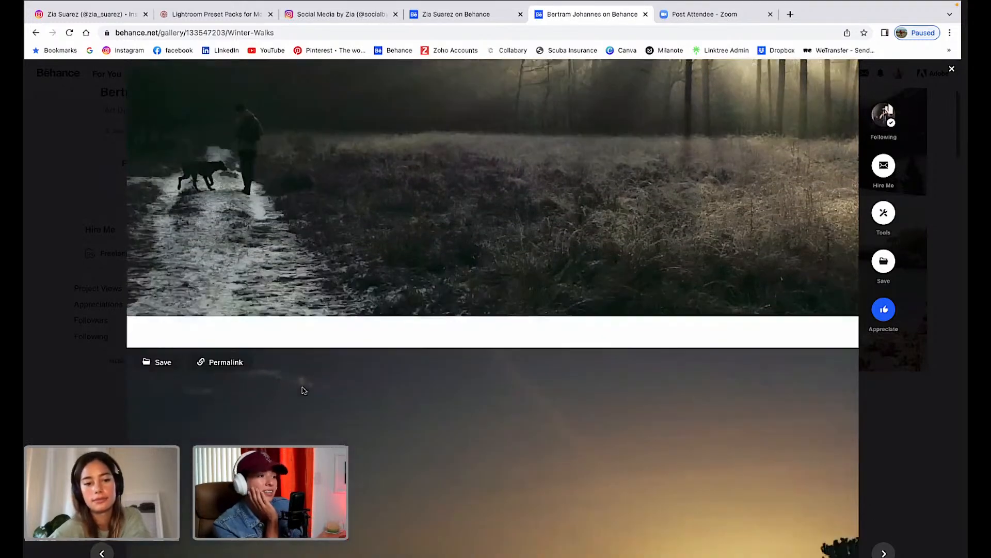
{"action": "scroll", "coordinate": [304, 390], "scroll_direction": "down", "scroll_amount": 3}
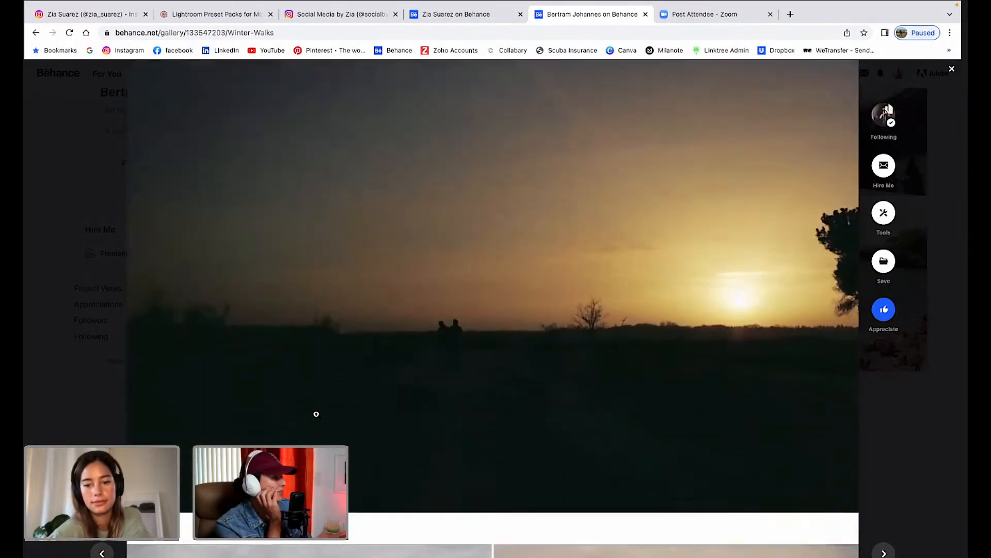
{"action": "scroll", "coordinate": [316, 414], "scroll_direction": "up", "scroll_amount": 1}
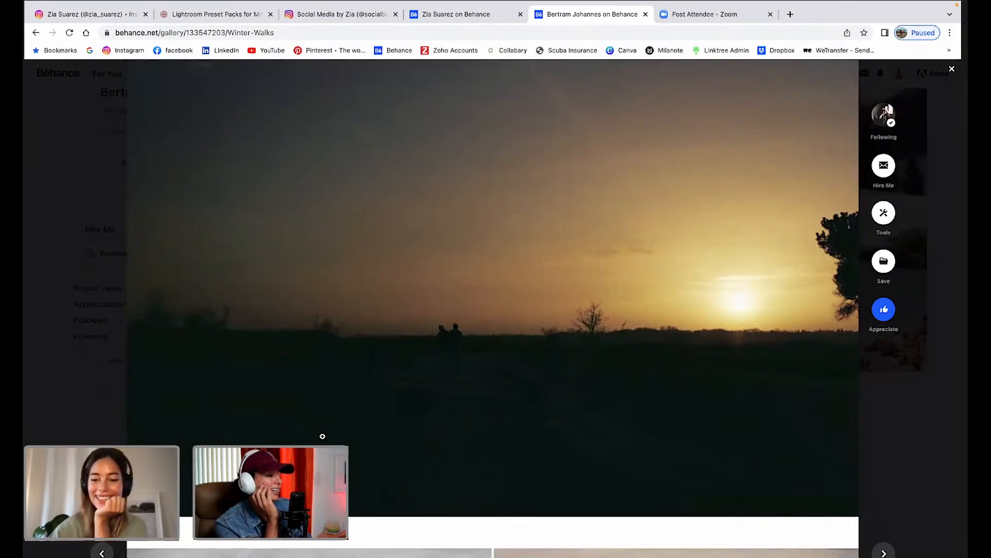
Continue down to the bare-branched tree silhouette beside the brown dog portrait.
{"action": "scroll", "coordinate": [398, 464], "scroll_direction": "down", "scroll_amount": 1}
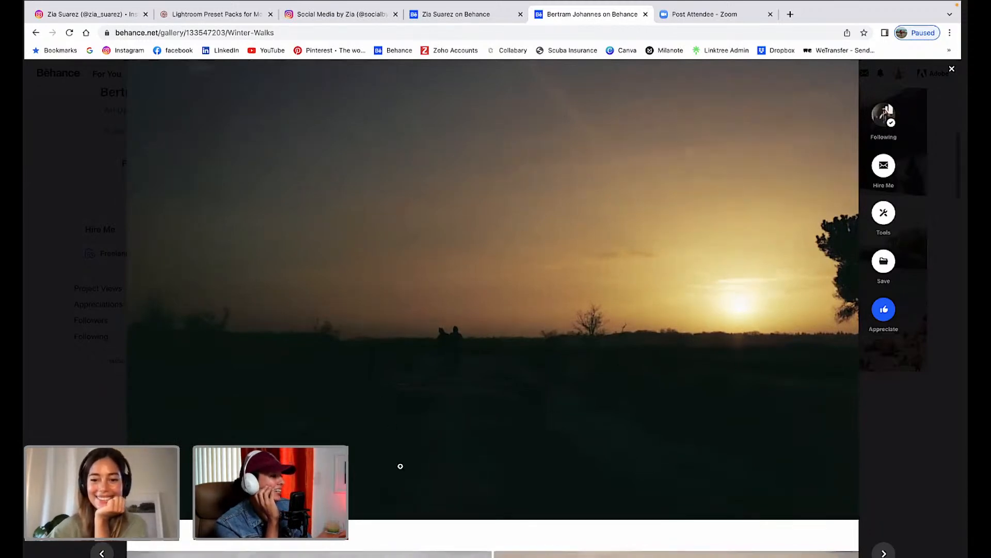
{"action": "scroll", "coordinate": [401, 467], "scroll_direction": "down", "scroll_amount": 4}
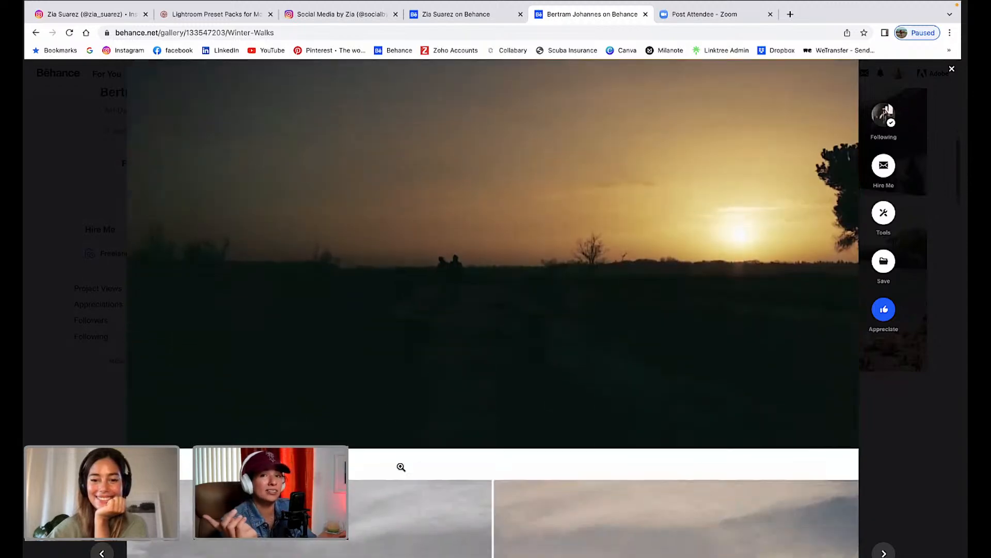
{"action": "scroll", "coordinate": [401, 467], "scroll_direction": "down", "scroll_amount": 4}
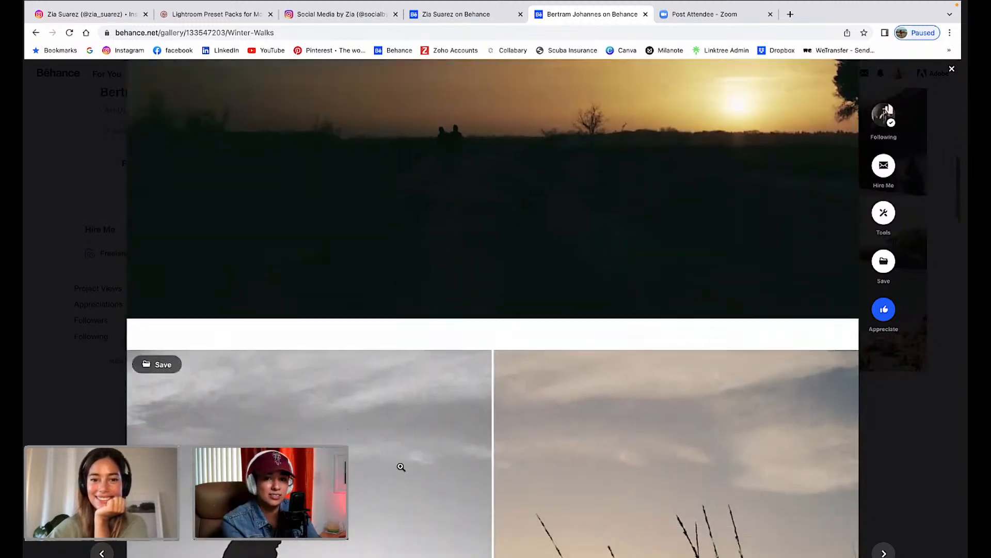
{"action": "scroll", "coordinate": [402, 468], "scroll_direction": "down", "scroll_amount": 2}
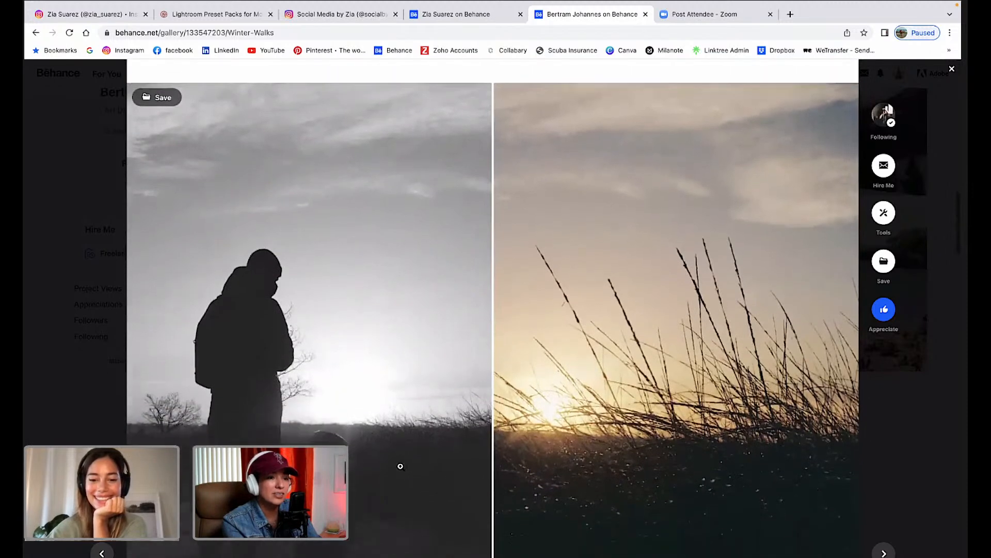
{"action": "scroll", "coordinate": [400, 466], "scroll_direction": "down", "scroll_amount": 2}
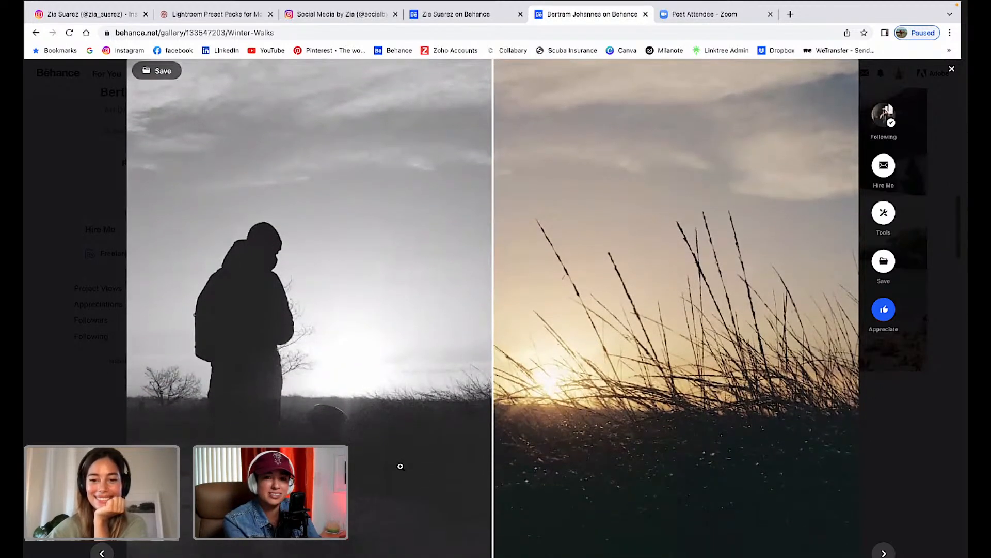
{"action": "scroll", "coordinate": [400, 466], "scroll_direction": "down", "scroll_amount": 7}
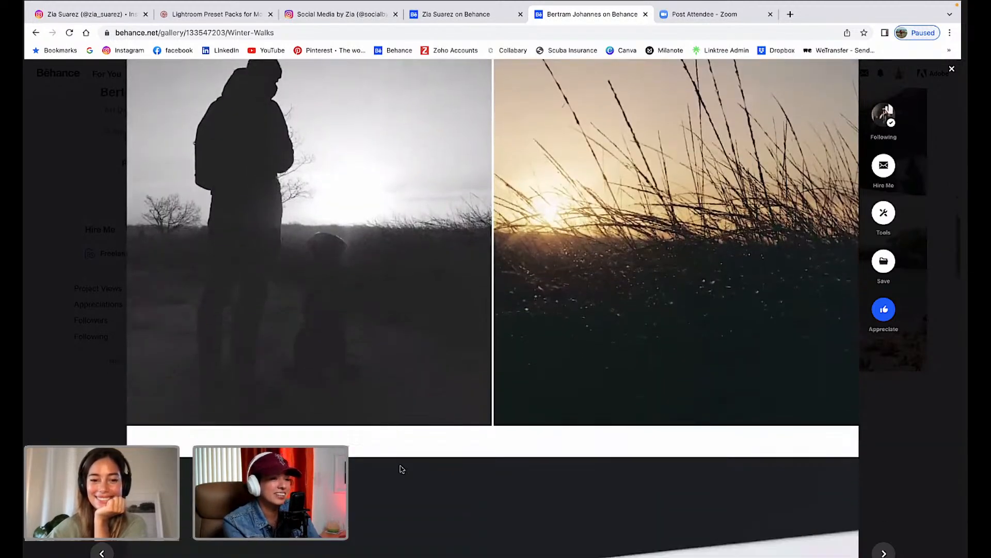
{"action": "scroll", "coordinate": [401, 468], "scroll_direction": "down", "scroll_amount": 3}
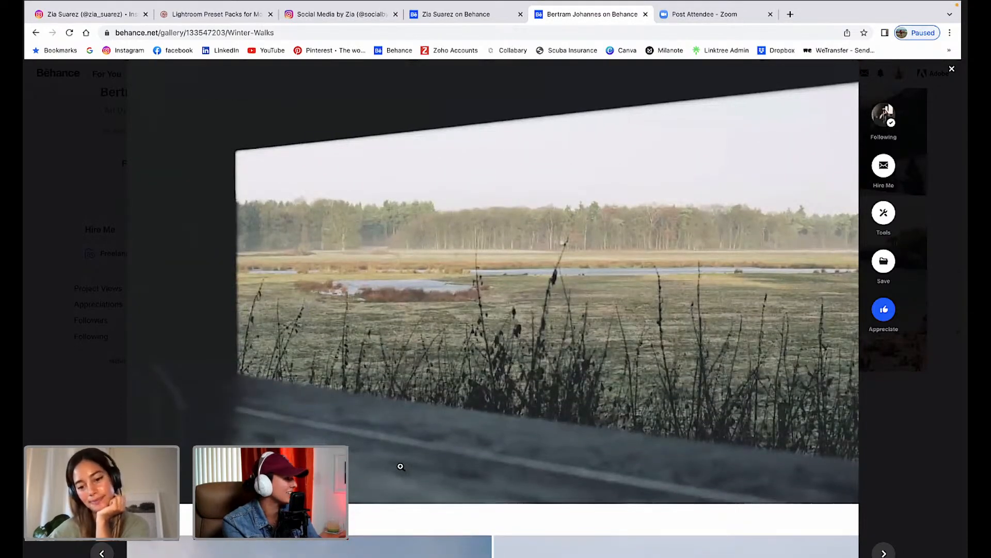
{"action": "scroll", "coordinate": [400, 466], "scroll_direction": "down", "scroll_amount": 2}
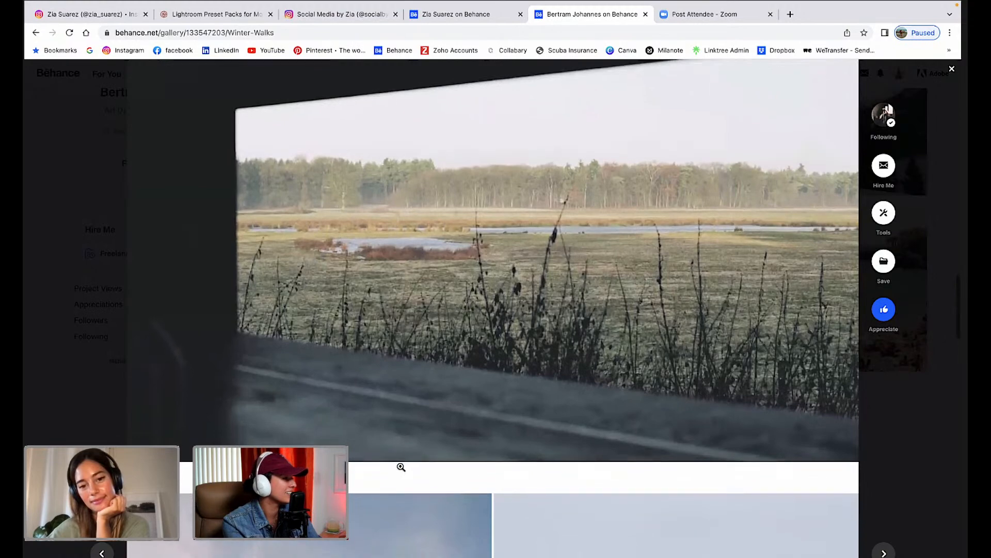
{"action": "scroll", "coordinate": [401, 467], "scroll_direction": "down", "scroll_amount": 1}
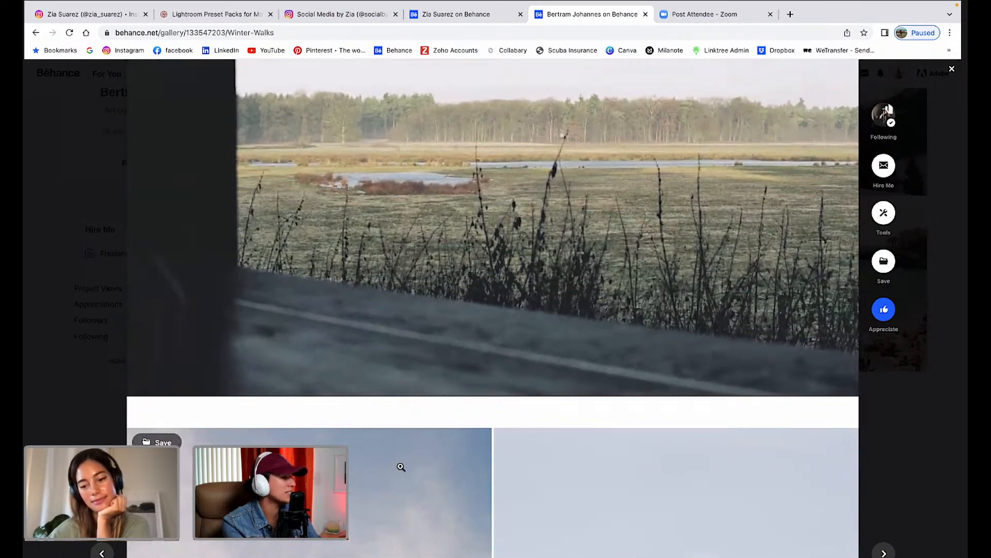
{"action": "scroll", "coordinate": [401, 467], "scroll_direction": "down", "scroll_amount": 7}
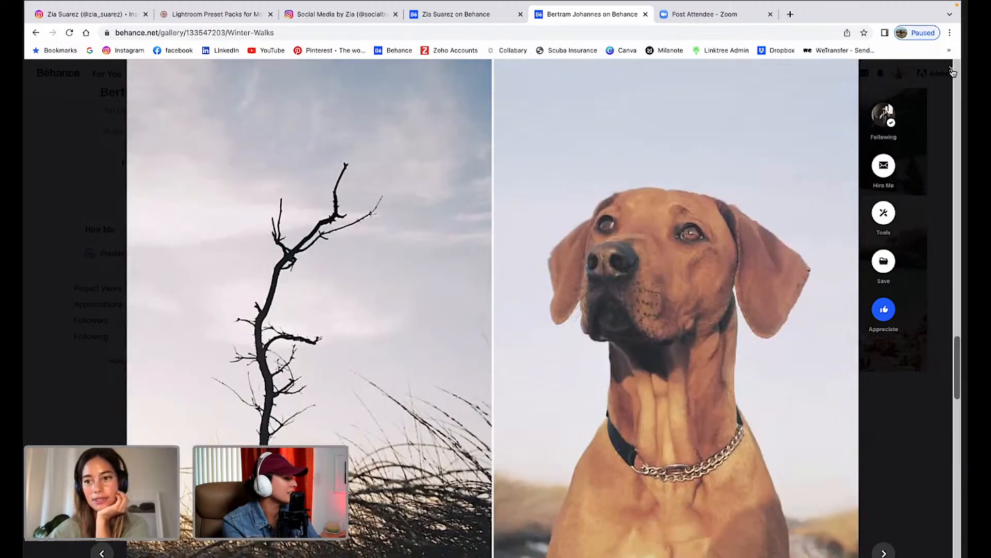
{"action": "scroll", "coordinate": [678, 425], "scroll_direction": "down", "scroll_amount": 1}
{"action": "scroll", "coordinate": [677, 426], "scroll_direction": "down", "scroll_amount": 10}
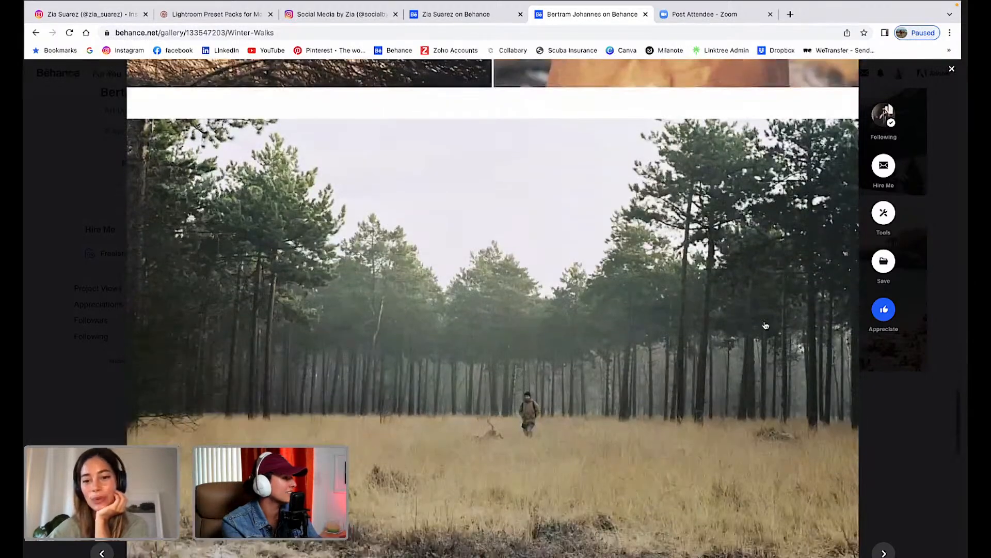
{"action": "scroll", "coordinate": [841, 242], "scroll_direction": "down", "scroll_amount": 3}
{"action": "scroll", "coordinate": [694, 266], "scroll_direction": "up", "scroll_amount": 12}
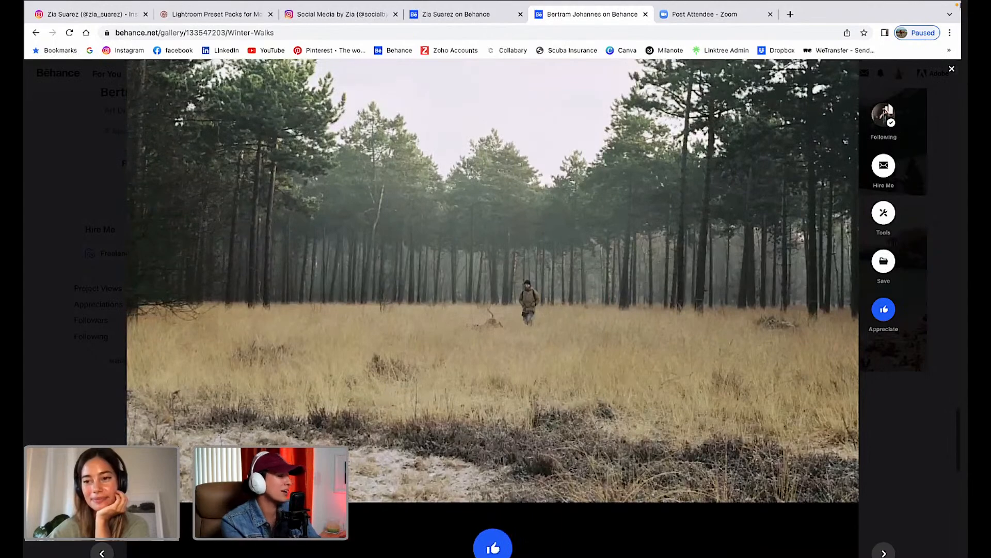
{"action": "scroll", "coordinate": [697, 271], "scroll_direction": "down", "scroll_amount": 3}
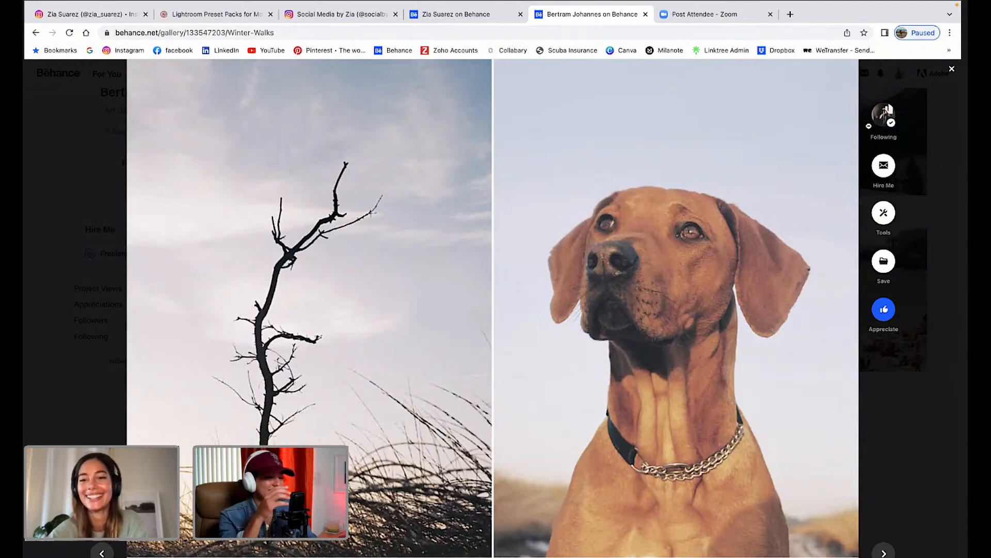
Close Winter Walks and open the Summer Days gallery from the profile grid.
{"action": "left_click", "coordinate": [951, 69]}
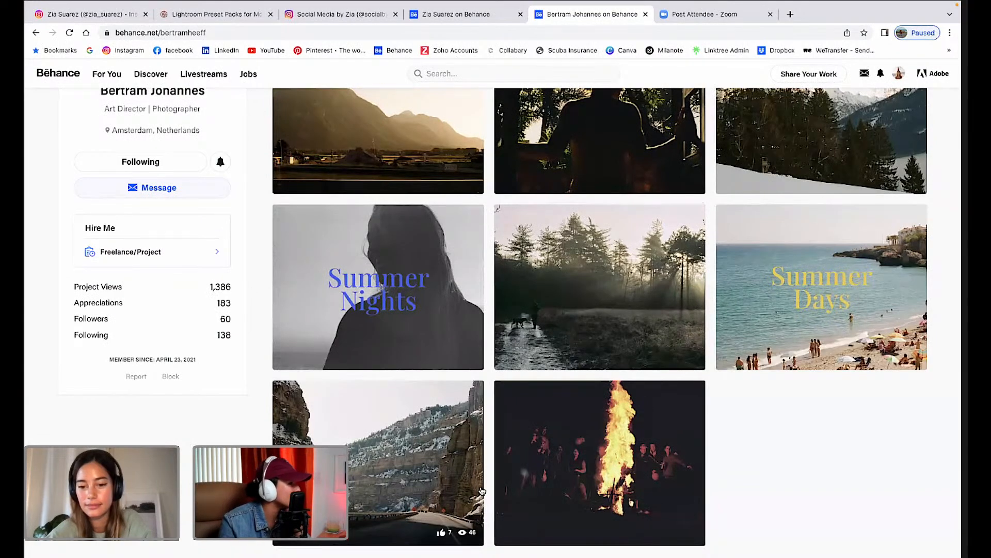
{"action": "scroll", "coordinate": [482, 491], "scroll_direction": "down", "scroll_amount": 1}
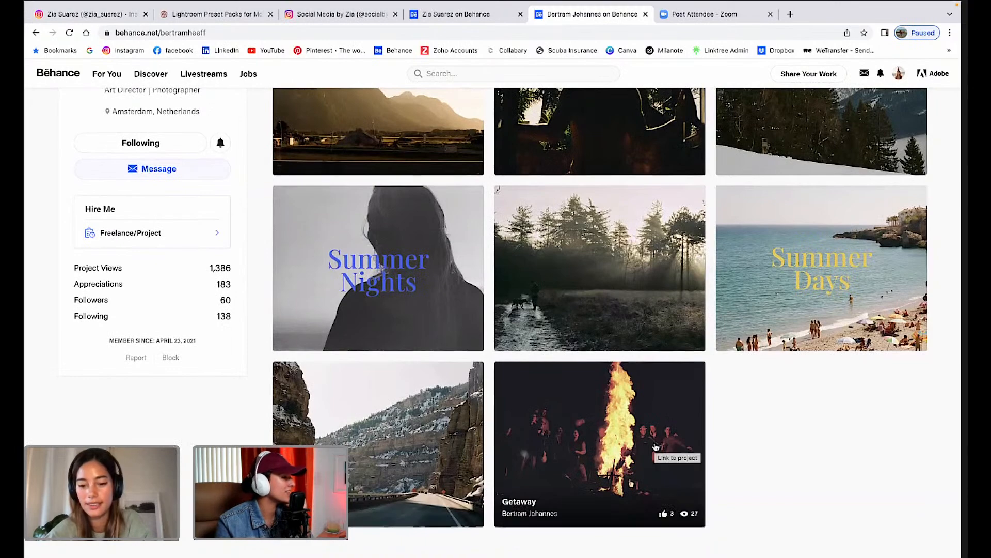
{"action": "left_click", "coordinate": [815, 246]}
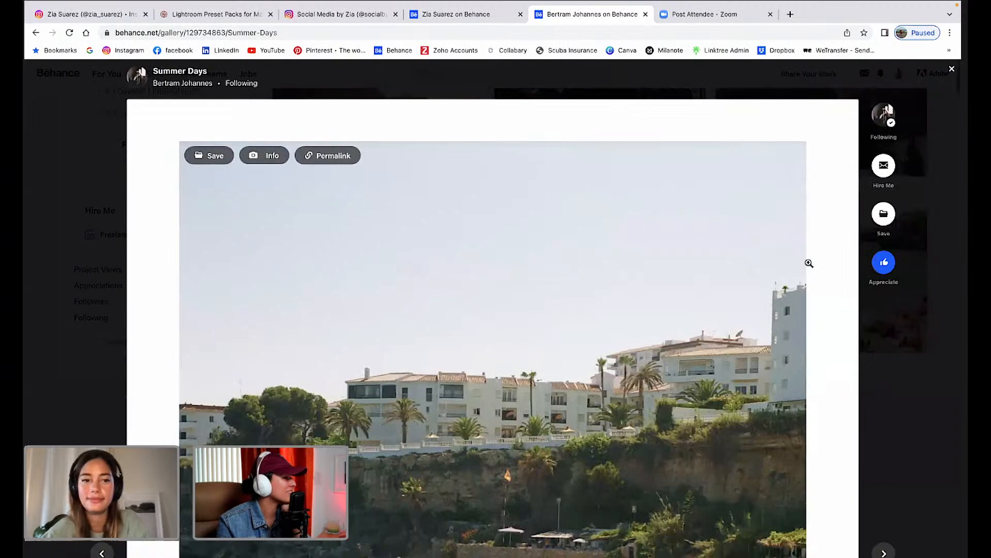
Scroll through Summer Days to the sunny beach photo with red and blue umbrellas.
{"action": "scroll", "coordinate": [808, 263], "scroll_direction": "down", "scroll_amount": 3}
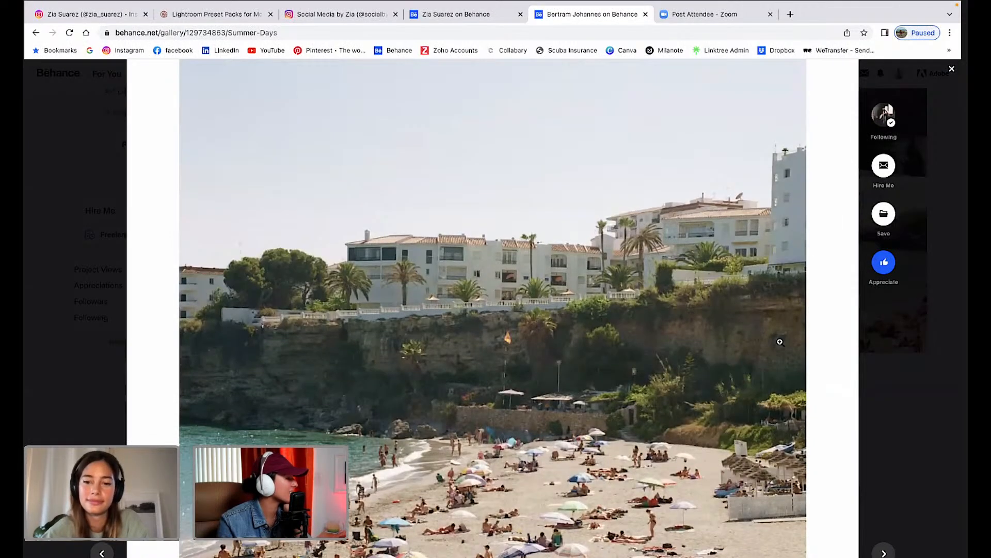
{"action": "scroll", "coordinate": [780, 342], "scroll_direction": "down", "scroll_amount": 4}
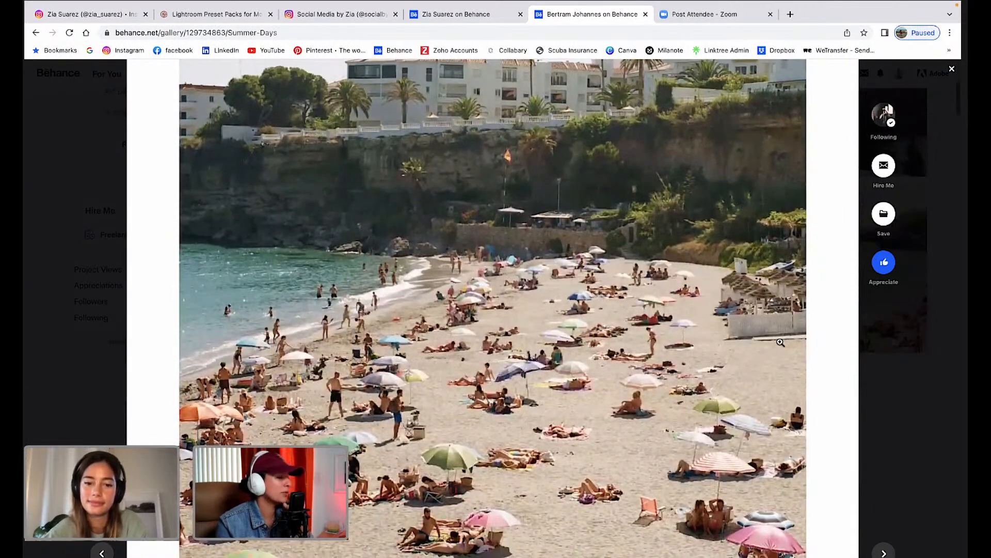
{"action": "scroll", "coordinate": [780, 342], "scroll_direction": "down", "scroll_amount": 4}
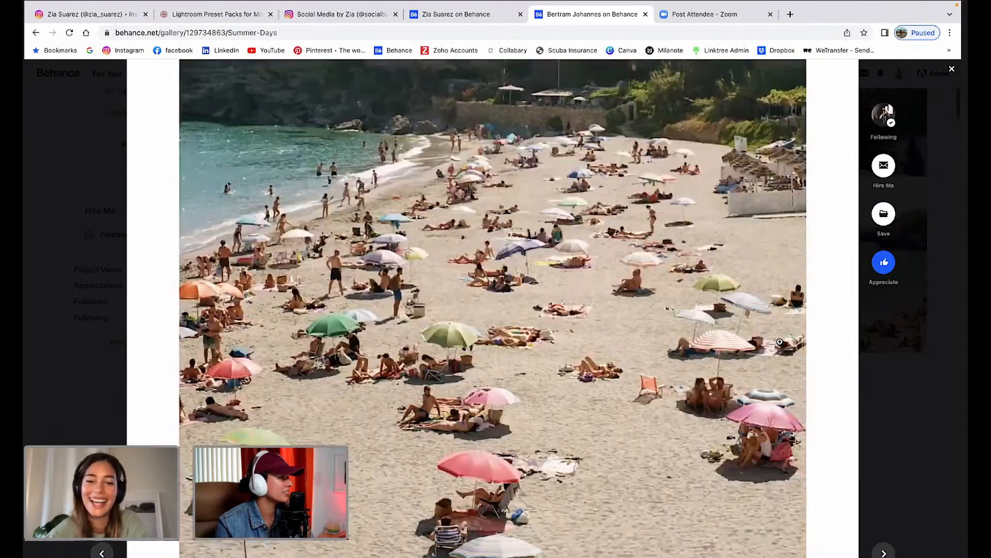
{"action": "scroll", "coordinate": [780, 342], "scroll_direction": "down", "scroll_amount": 3}
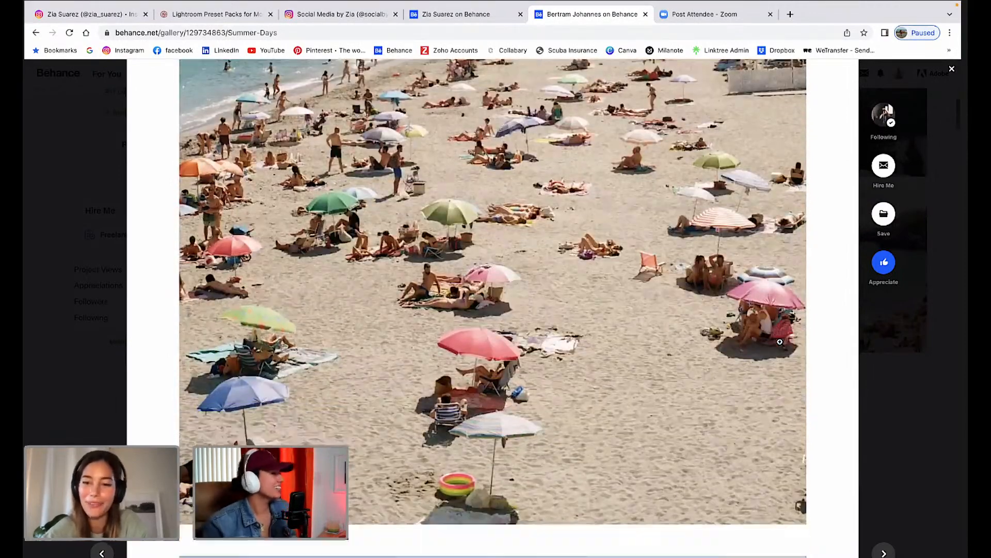
{"action": "scroll", "coordinate": [780, 342], "scroll_direction": "down", "scroll_amount": 3}
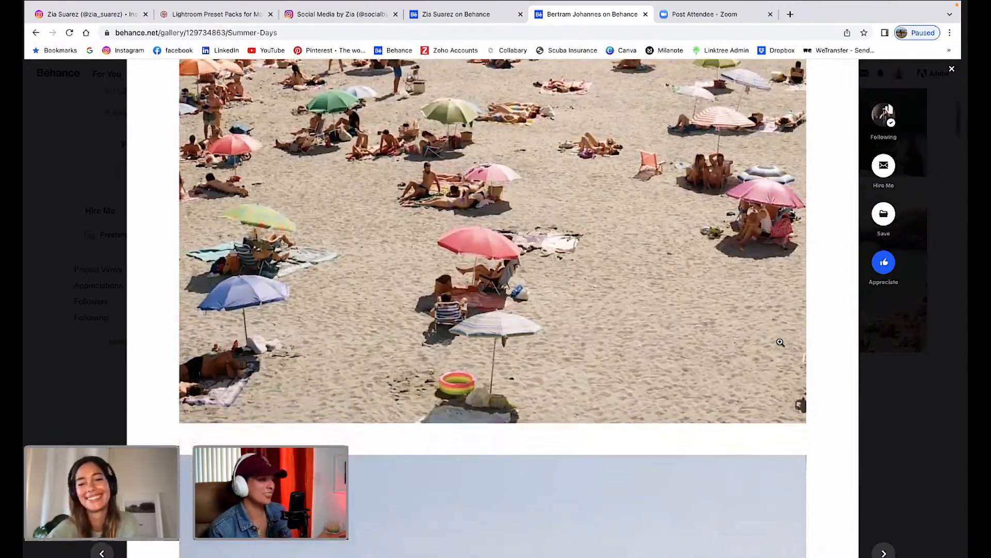
{"action": "scroll", "coordinate": [780, 345], "scroll_direction": "down", "scroll_amount": 10}
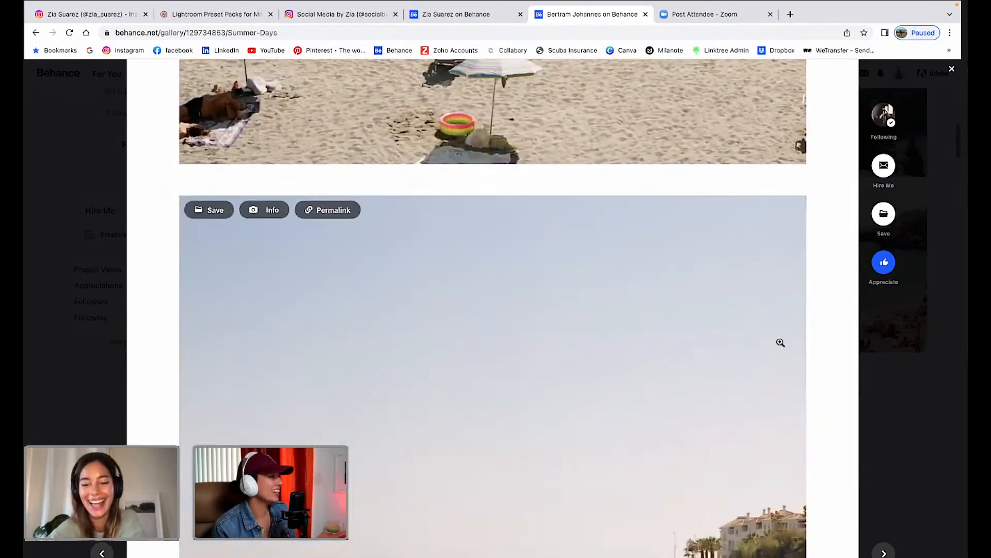
{"action": "scroll", "coordinate": [780, 342], "scroll_direction": "down", "scroll_amount": 3}
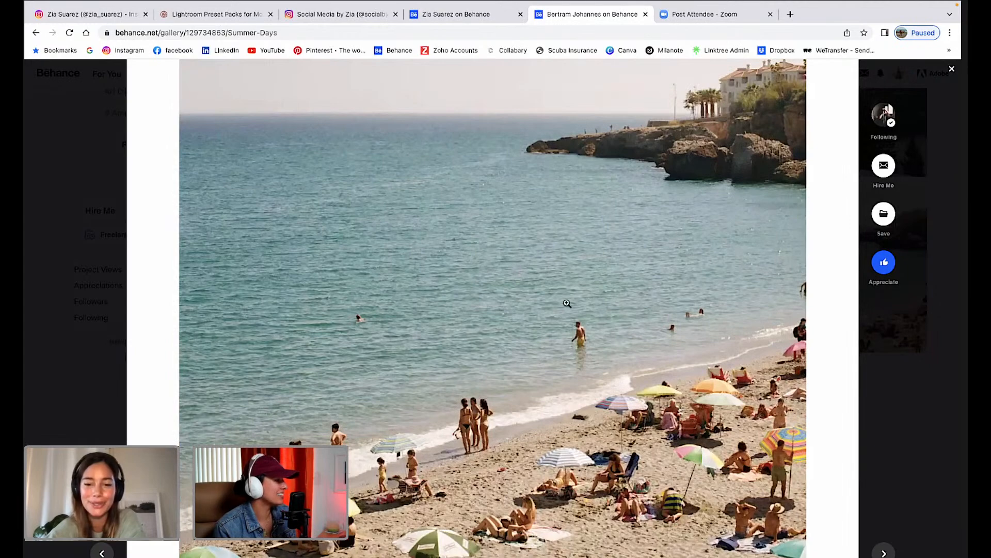
{"action": "scroll", "coordinate": [579, 325], "scroll_direction": "down", "scroll_amount": 4}
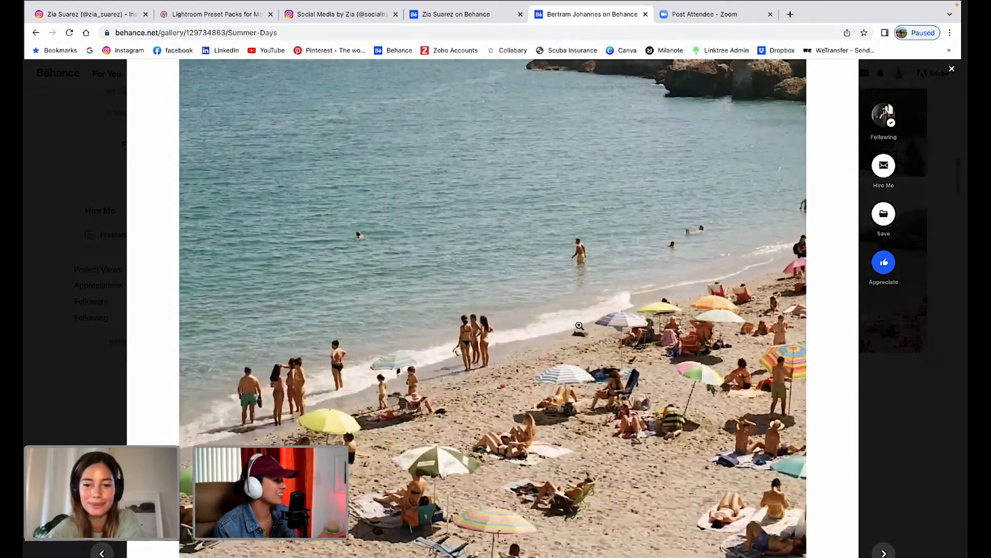
{"action": "scroll", "coordinate": [579, 324], "scroll_direction": "down", "scroll_amount": 9}
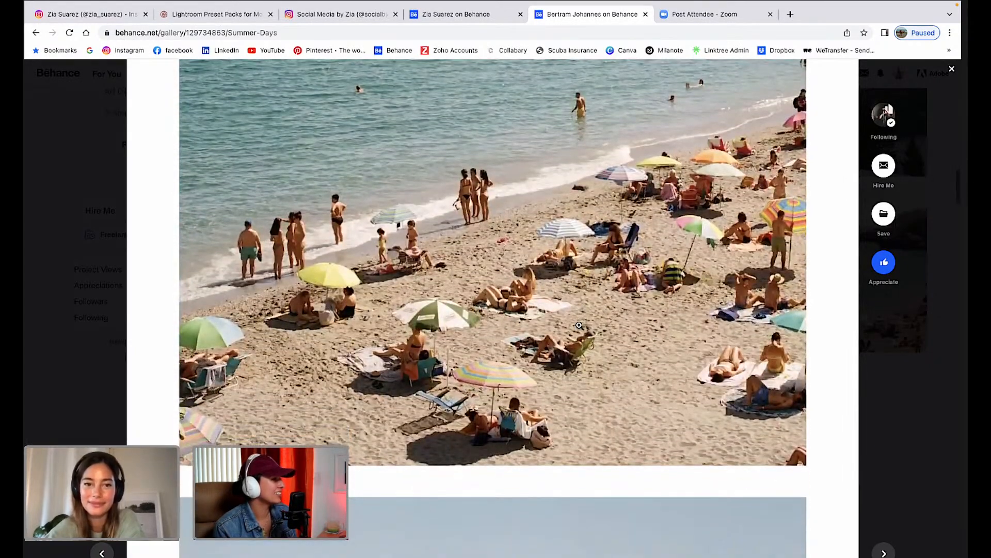
{"action": "scroll", "coordinate": [580, 325], "scroll_direction": "down", "scroll_amount": 3}
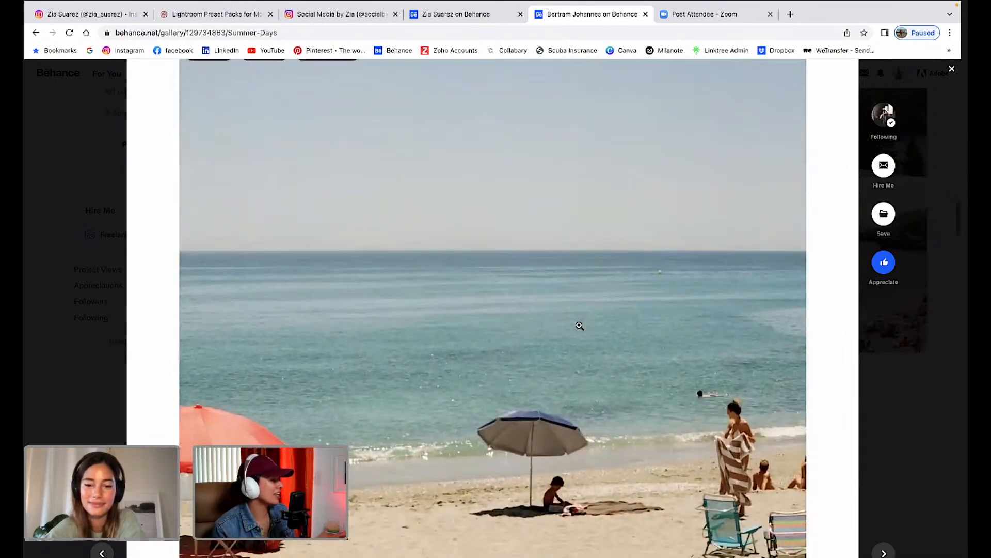
{"action": "scroll", "coordinate": [579, 325], "scroll_direction": "down", "scroll_amount": 1}
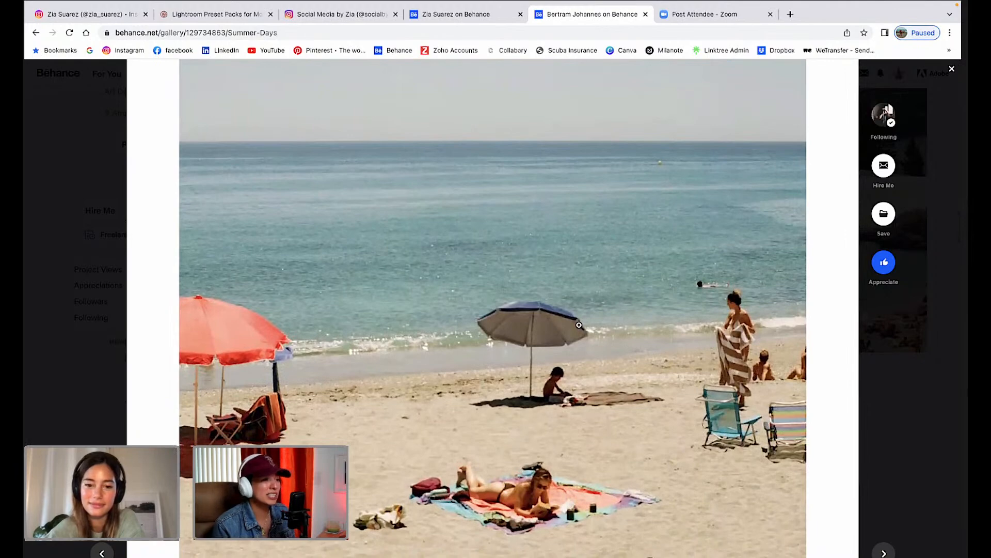
{"action": "scroll", "coordinate": [579, 325], "scroll_direction": "up", "scroll_amount": 12}
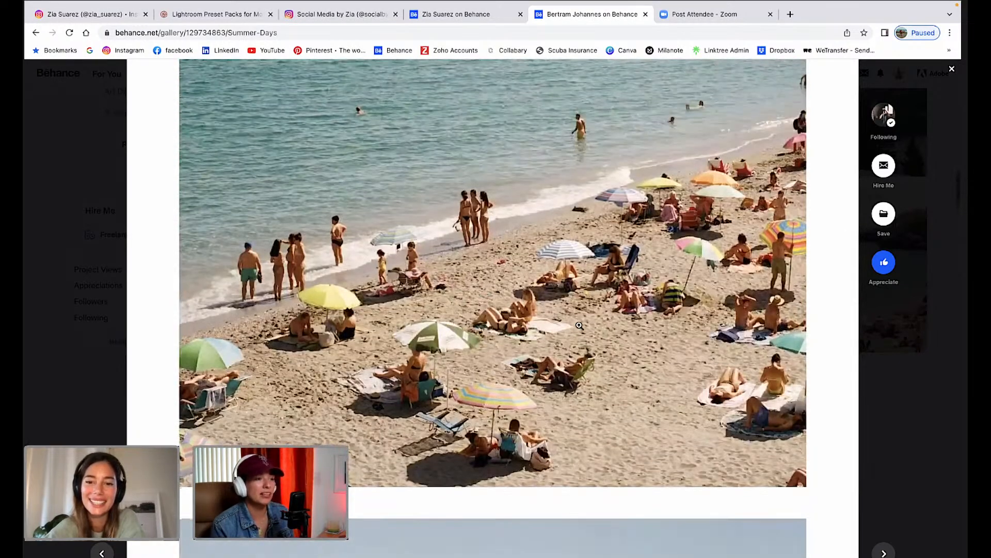
{"action": "scroll", "coordinate": [580, 325], "scroll_direction": "down", "scroll_amount": 1}
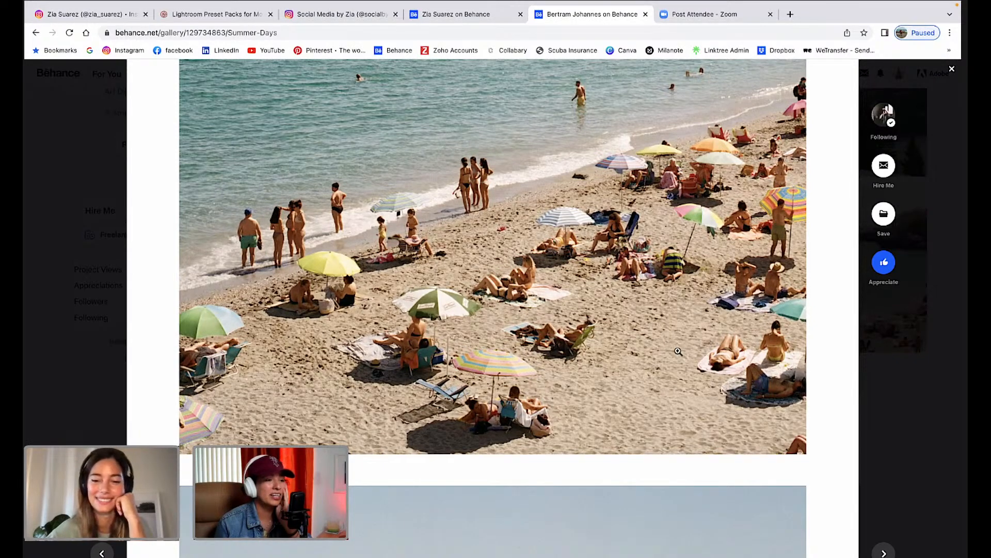
Move past the beach photo to the row of building, lemon and bell-tower photos.
{"action": "scroll", "coordinate": [677, 351], "scroll_direction": "up", "scroll_amount": 2}
{"action": "scroll", "coordinate": [678, 351], "scroll_direction": "down", "scroll_amount": 1}
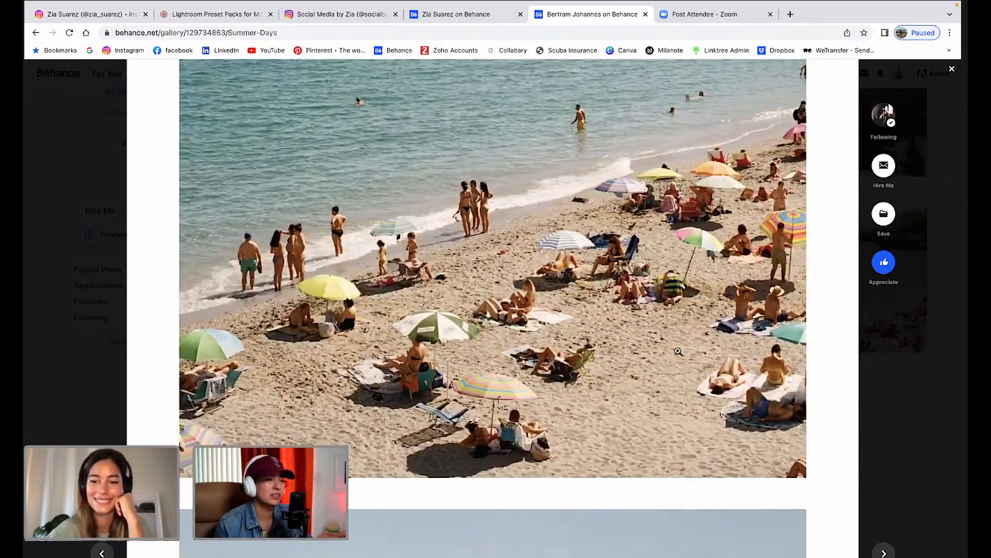
{"action": "scroll", "coordinate": [677, 351], "scroll_direction": "down", "scroll_amount": 10}
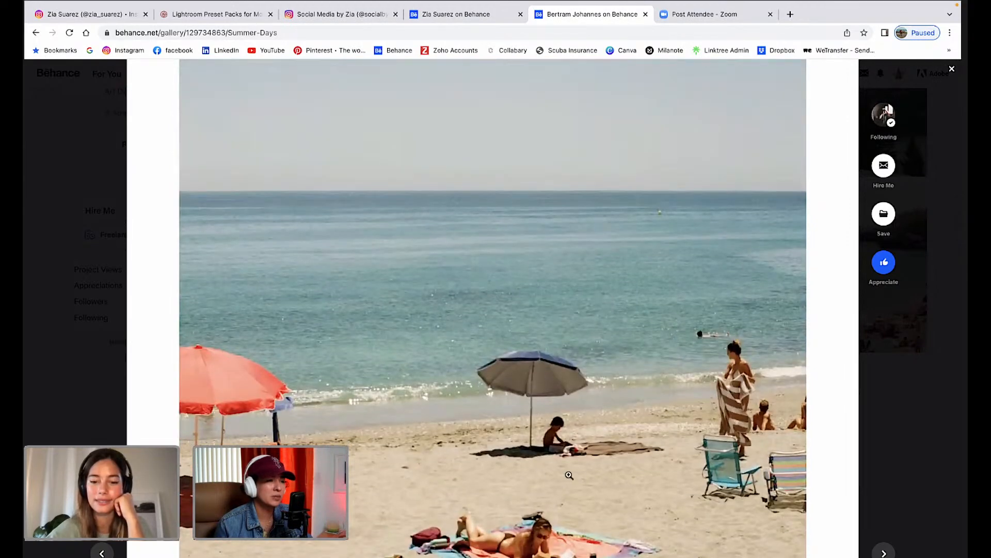
{"action": "scroll", "coordinate": [573, 477], "scroll_direction": "down", "scroll_amount": 2}
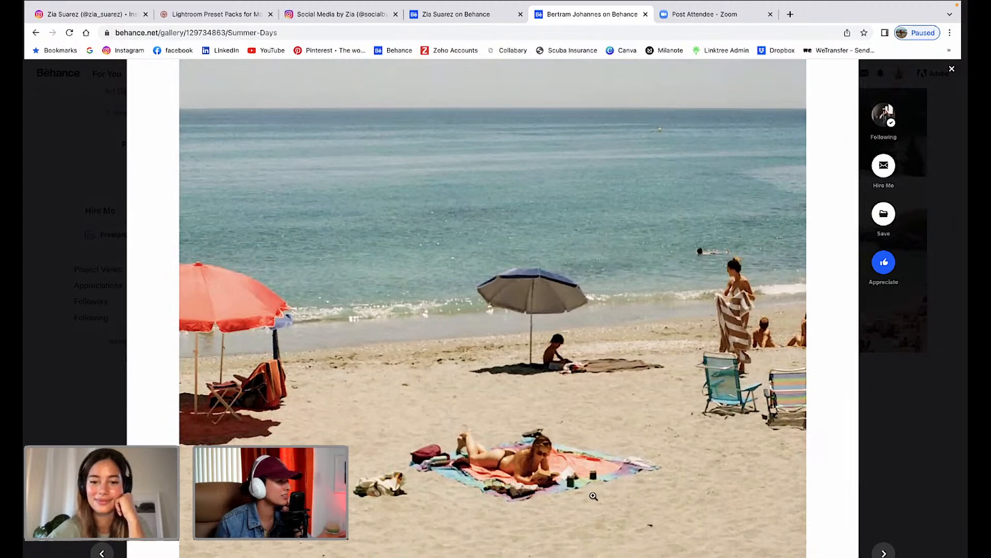
{"action": "scroll", "coordinate": [591, 493], "scroll_direction": "down", "scroll_amount": 1}
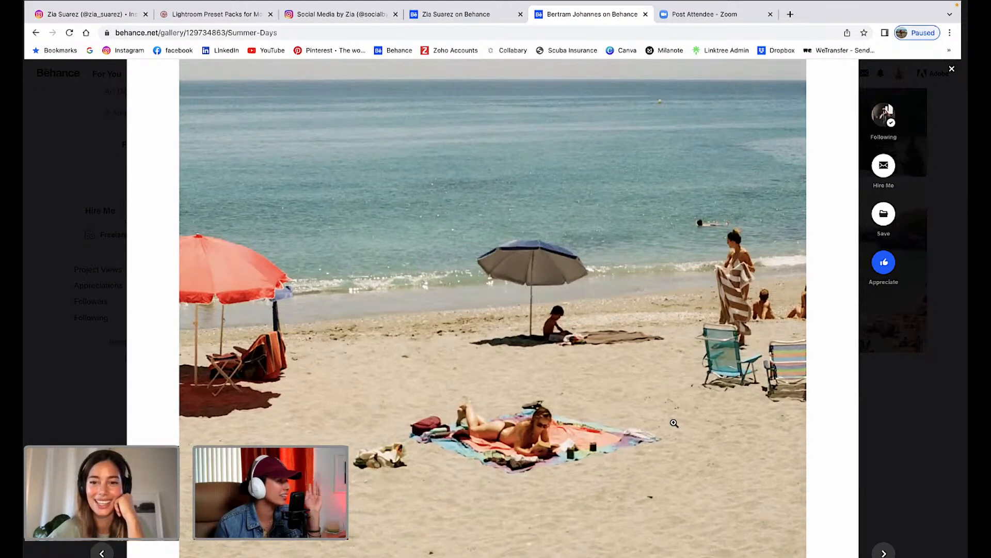
{"action": "scroll", "coordinate": [674, 423], "scroll_direction": "down", "scroll_amount": 1}
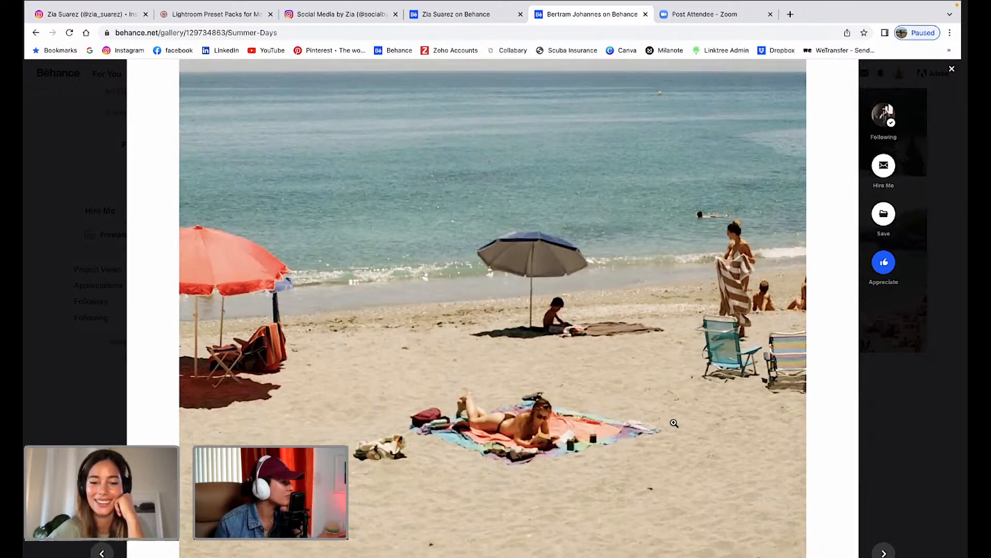
{"action": "scroll", "coordinate": [674, 423], "scroll_direction": "down", "scroll_amount": 2}
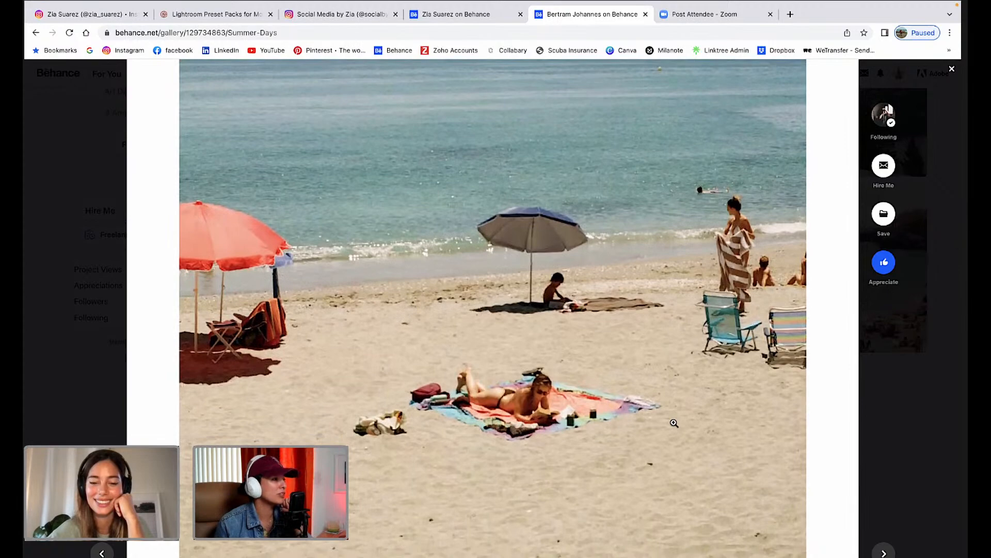
{"action": "scroll", "coordinate": [674, 423], "scroll_direction": "down", "scroll_amount": 4}
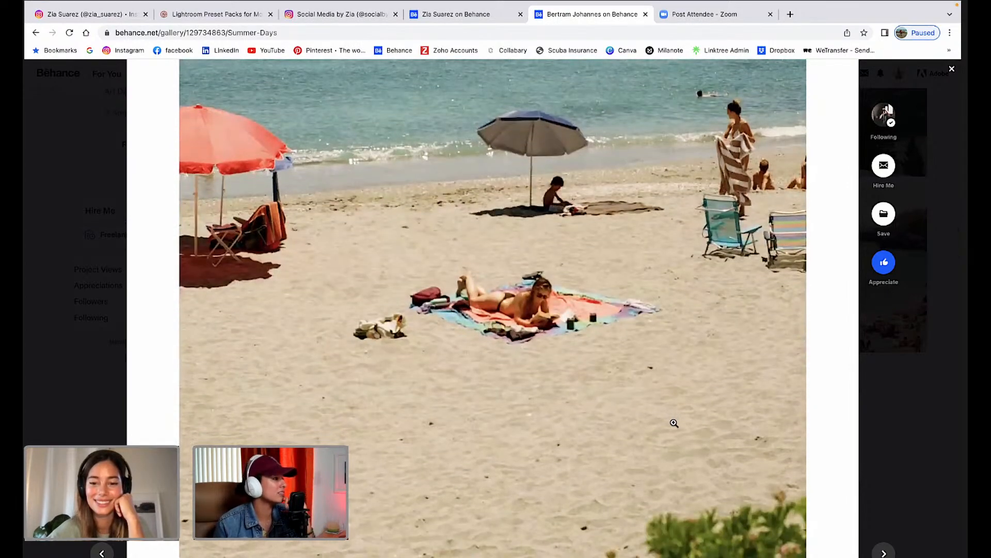
{"action": "scroll", "coordinate": [674, 423], "scroll_direction": "up", "scroll_amount": 1}
{"action": "scroll", "coordinate": [675, 423], "scroll_direction": "down", "scroll_amount": 3}
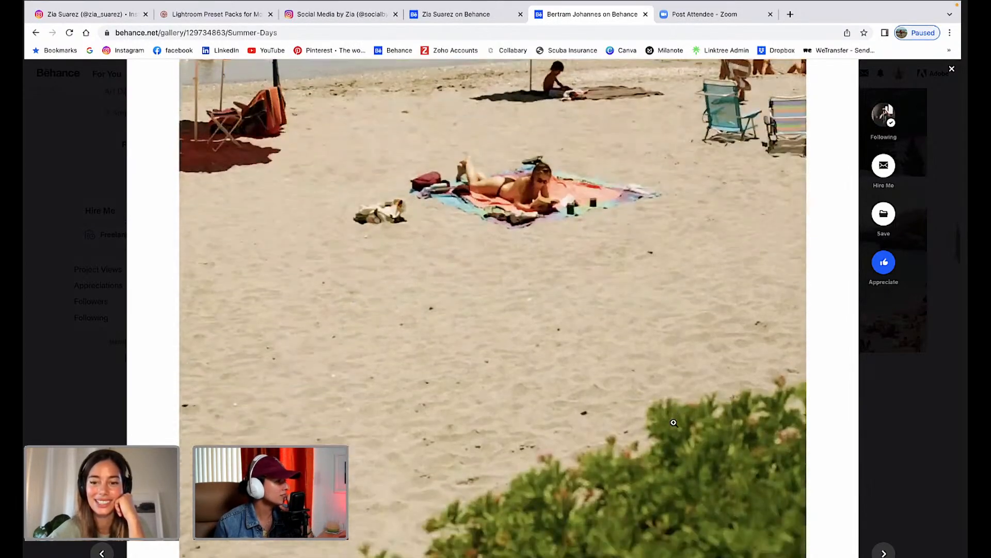
{"action": "scroll", "coordinate": [599, 452], "scroll_direction": "down", "scroll_amount": 2}
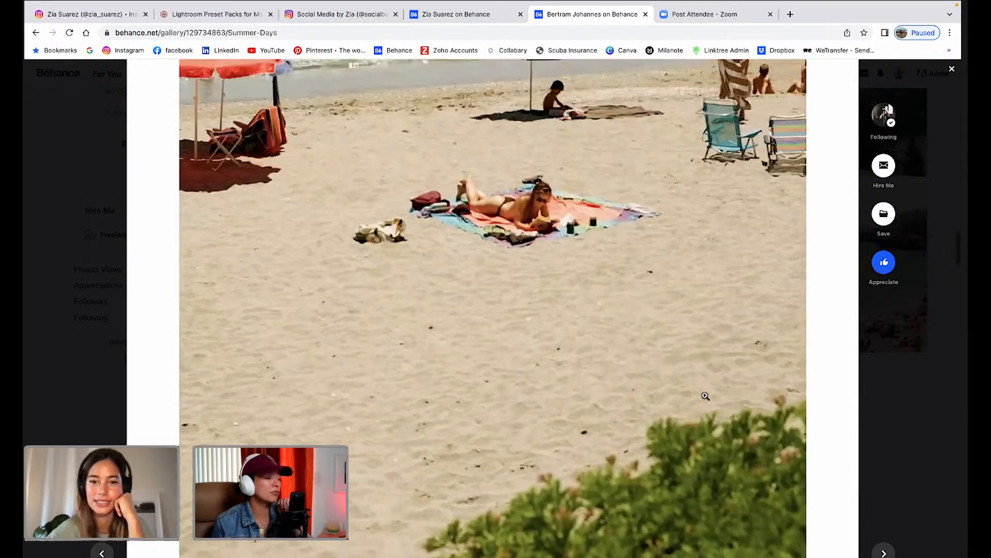
{"action": "scroll", "coordinate": [705, 396], "scroll_direction": "up", "scroll_amount": 2}
{"action": "scroll", "coordinate": [706, 396], "scroll_direction": "down", "scroll_amount": 4}
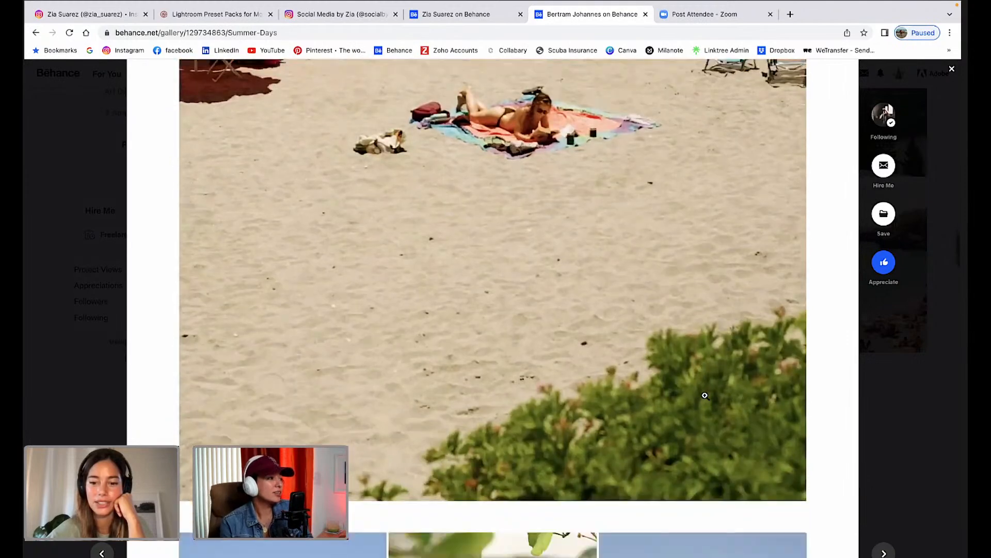
{"action": "scroll", "coordinate": [705, 396], "scroll_direction": "down", "scroll_amount": 3}
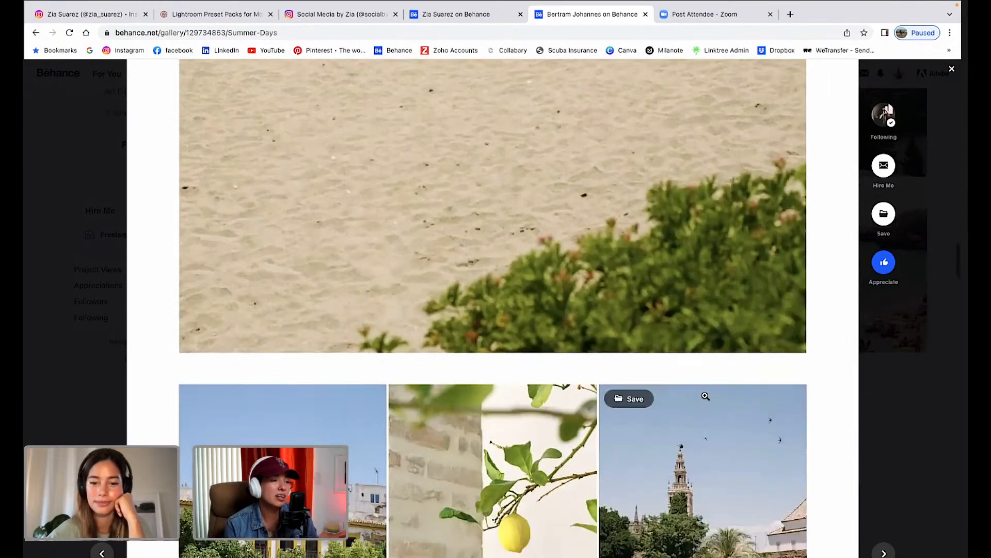
Scroll the Summer Days gallery from the beach photo past the three-photo row to the ivy-shaded alley pair.
{"action": "scroll", "coordinate": [706, 396], "scroll_direction": "down", "scroll_amount": 2}
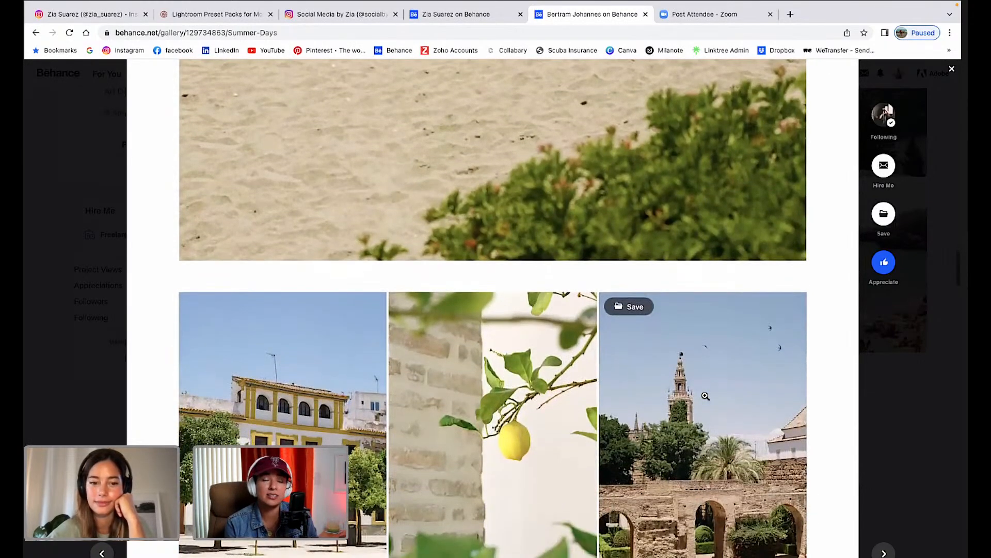
{"action": "scroll", "coordinate": [705, 396], "scroll_direction": "up", "scroll_amount": 8}
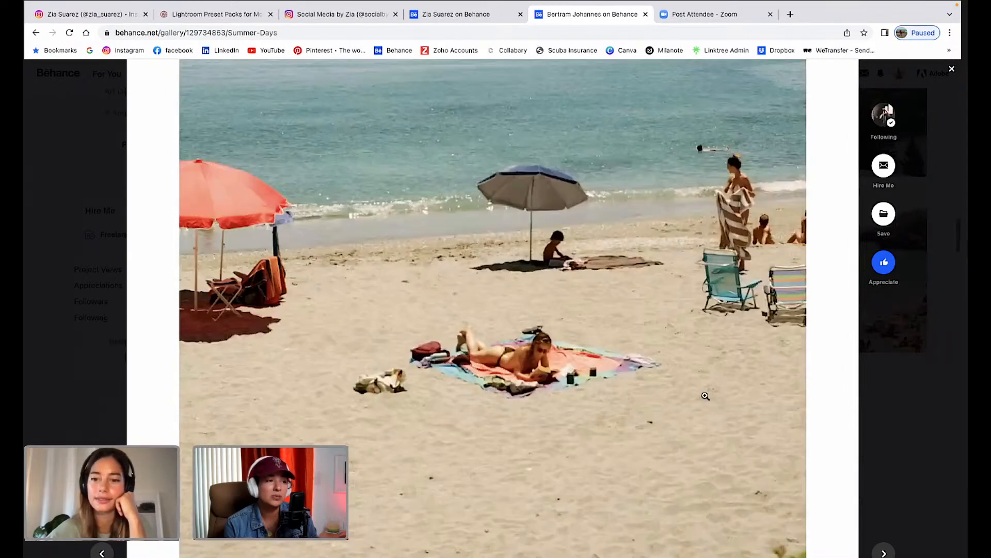
{"action": "scroll", "coordinate": [704, 396], "scroll_direction": "down", "scroll_amount": 1}
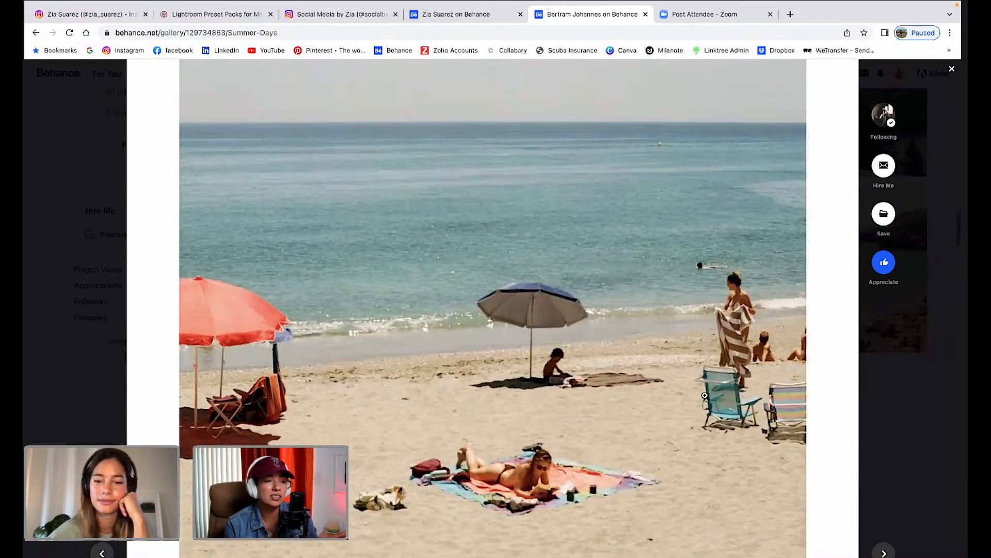
{"action": "scroll", "coordinate": [711, 376], "scroll_direction": "down", "scroll_amount": 8}
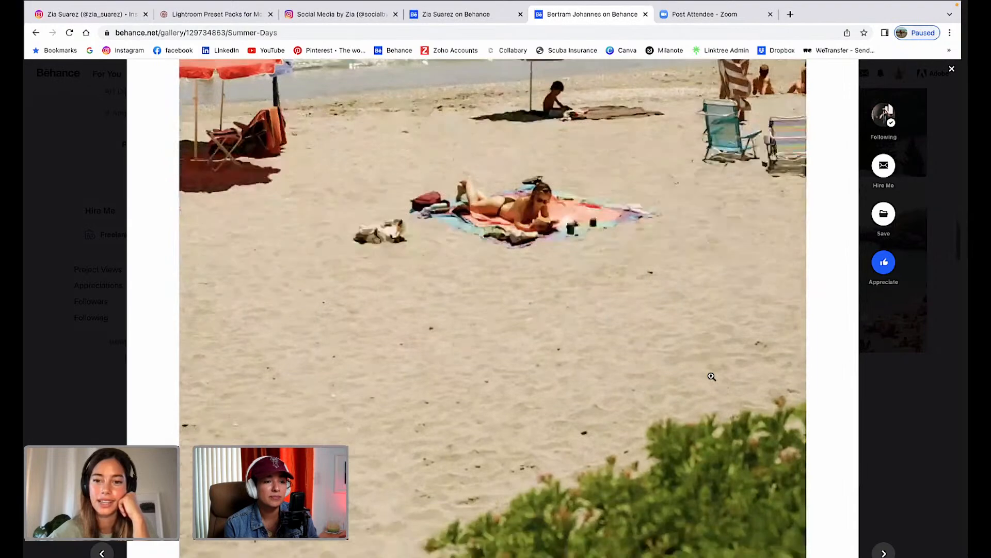
{"action": "scroll", "coordinate": [711, 376], "scroll_direction": "down", "scroll_amount": 4}
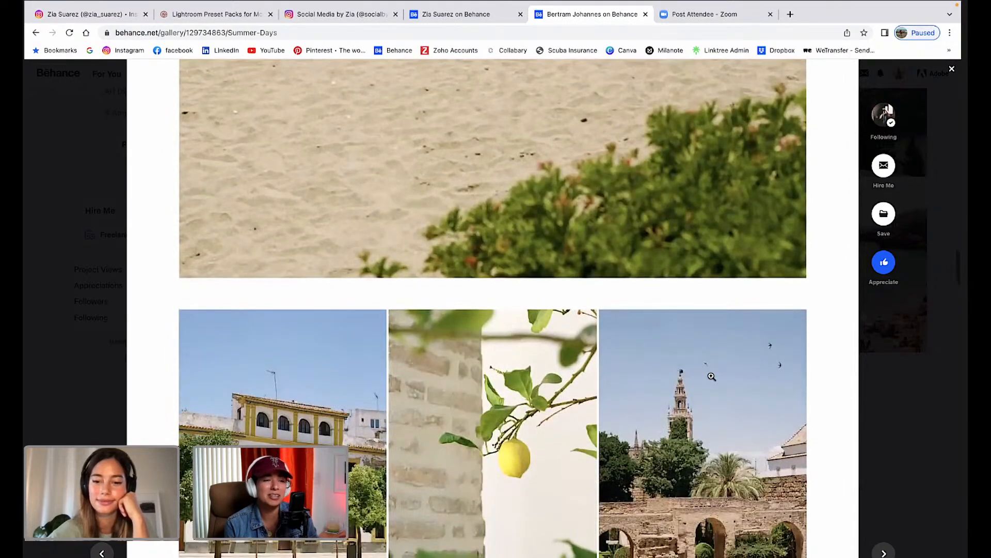
{"action": "scroll", "coordinate": [712, 377], "scroll_direction": "down", "scroll_amount": 2}
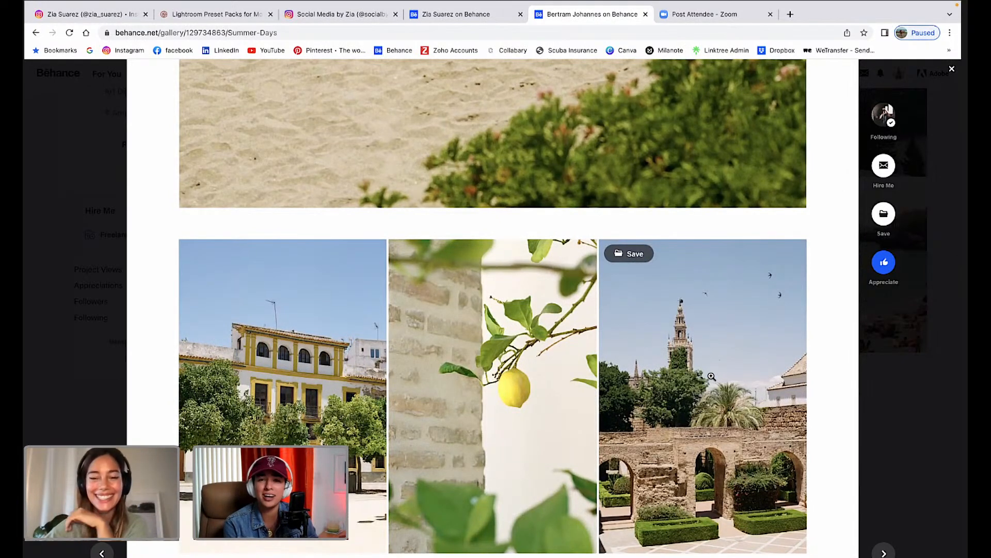
{"action": "scroll", "coordinate": [742, 410], "scroll_direction": "down", "scroll_amount": 2}
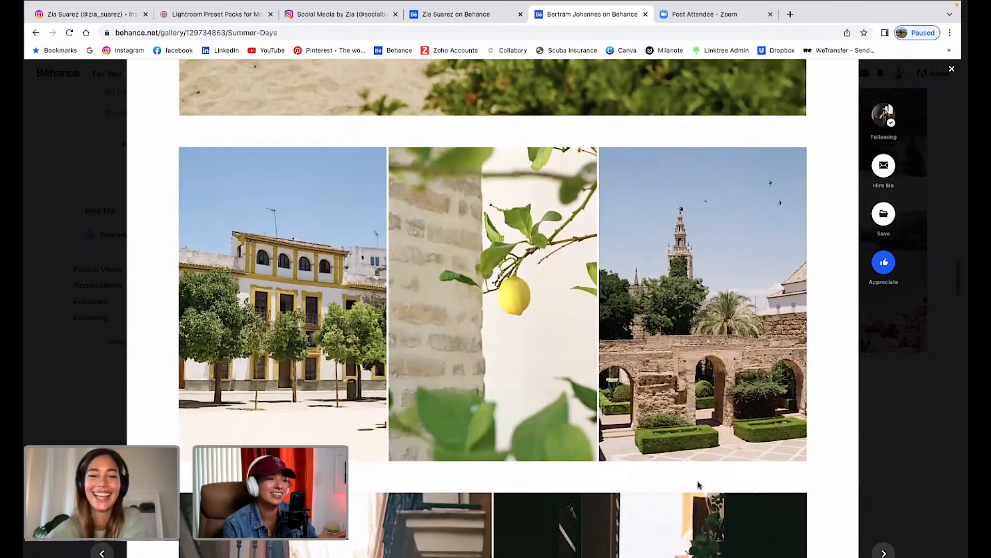
{"action": "scroll", "coordinate": [698, 484], "scroll_direction": "down", "scroll_amount": 1}
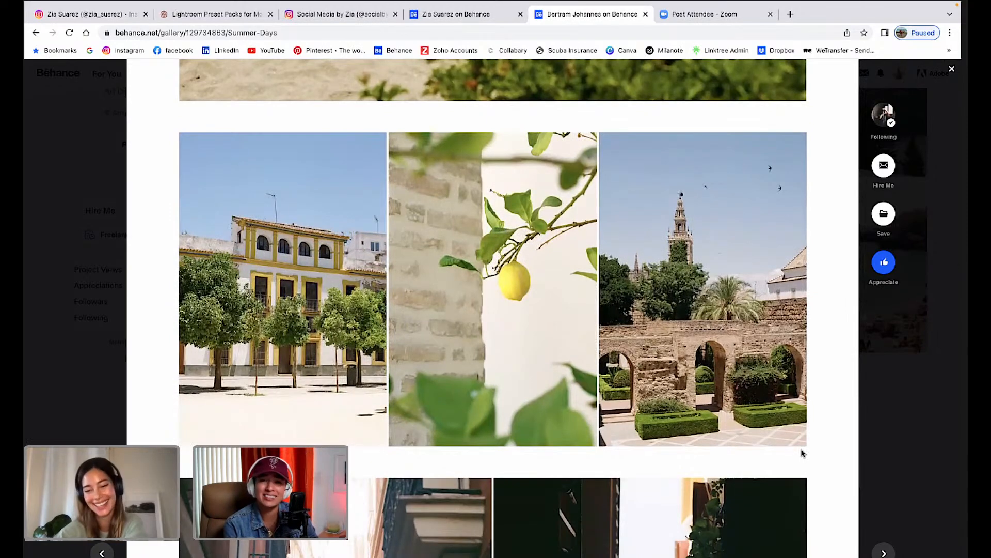
{"action": "scroll", "coordinate": [809, 467], "scroll_direction": "down", "scroll_amount": 1}
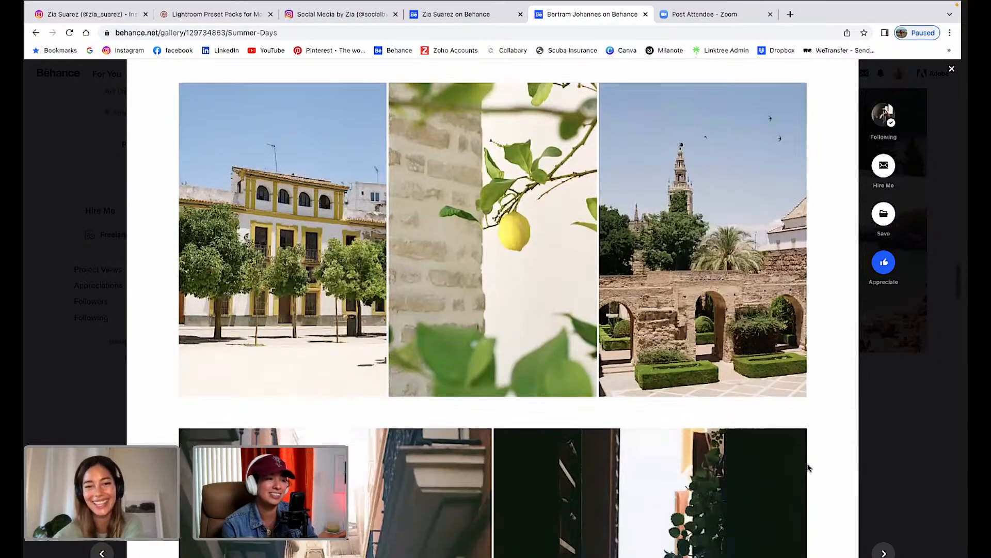
{"action": "scroll", "coordinate": [808, 467], "scroll_direction": "up", "scroll_amount": 1}
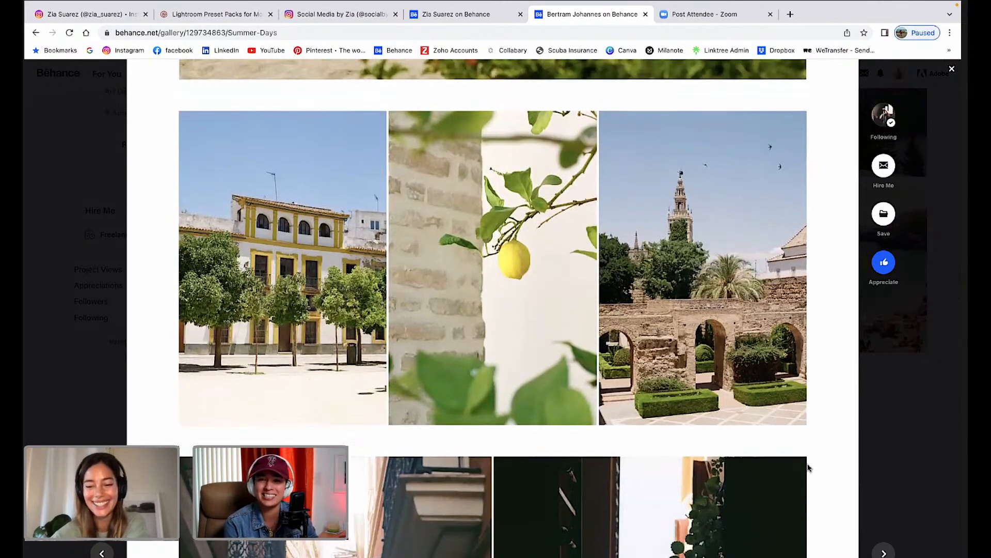
{"action": "scroll", "coordinate": [809, 467], "scroll_direction": "down", "scroll_amount": 1}
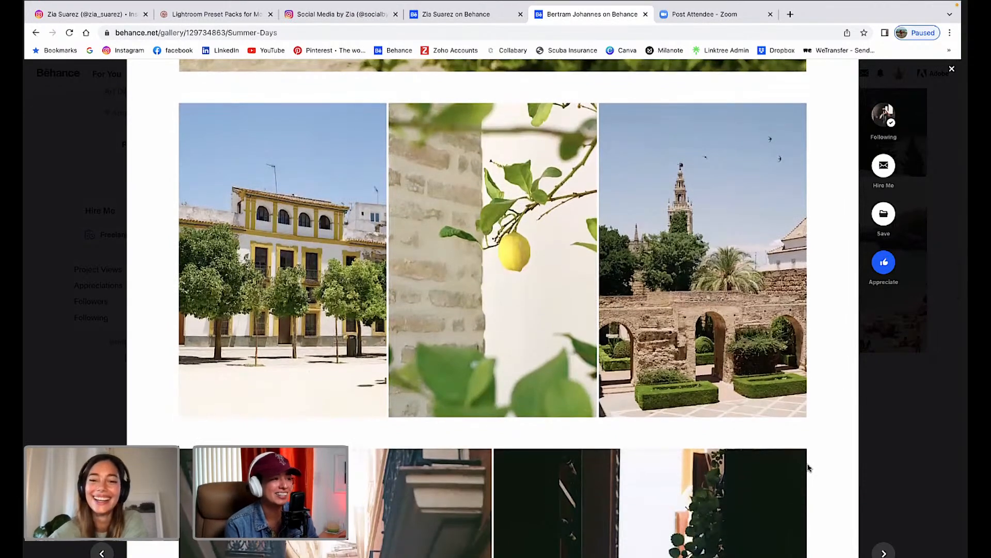
{"action": "scroll", "coordinate": [808, 467], "scroll_direction": "down", "scroll_amount": 1}
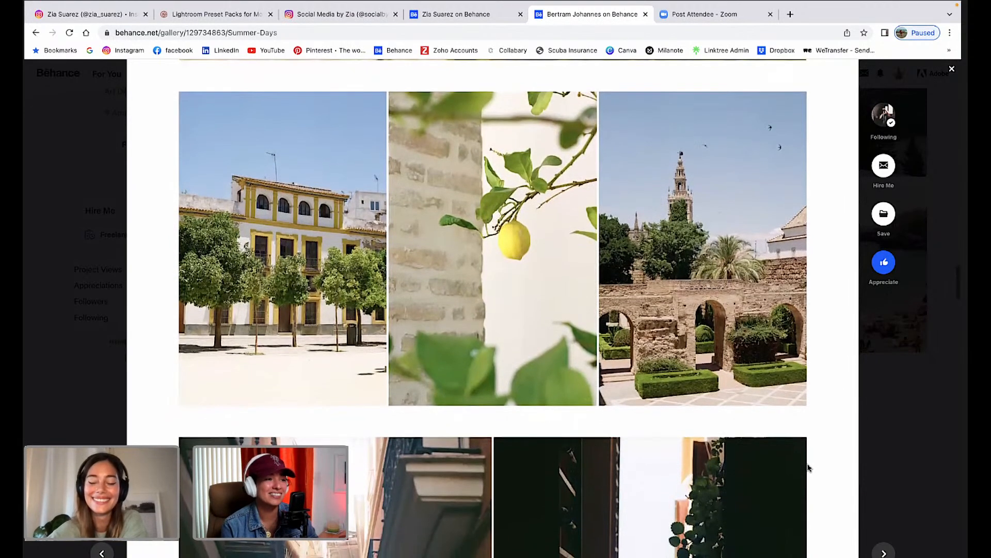
{"action": "scroll", "coordinate": [809, 467], "scroll_direction": "down", "scroll_amount": 5}
{"action": "scroll", "coordinate": [809, 467], "scroll_direction": "down", "scroll_amount": 5}
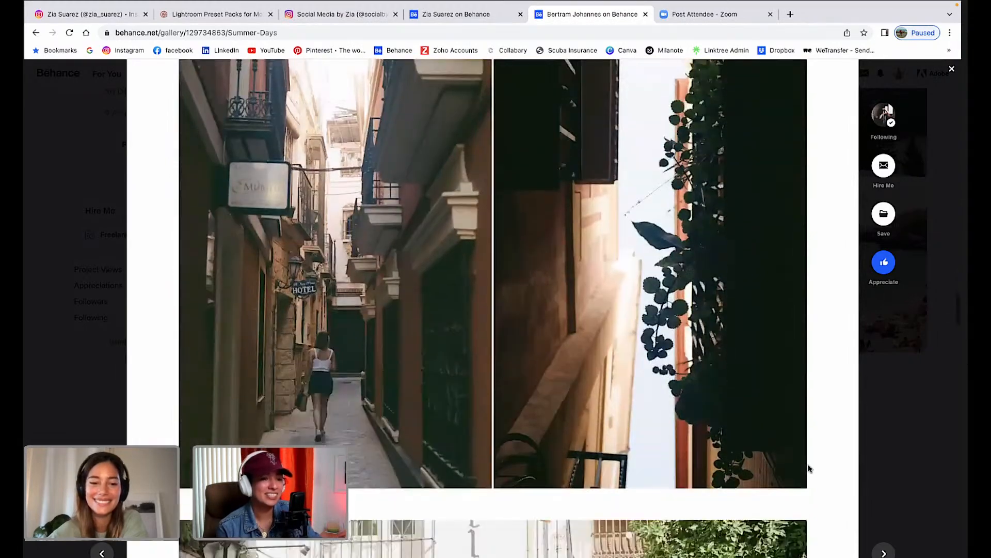
Scroll past the tapas restaurant courtyard photo to the whitewashed streets with pink bougainvillea.
{"action": "scroll", "coordinate": [808, 467], "scroll_direction": "up", "scroll_amount": 2}
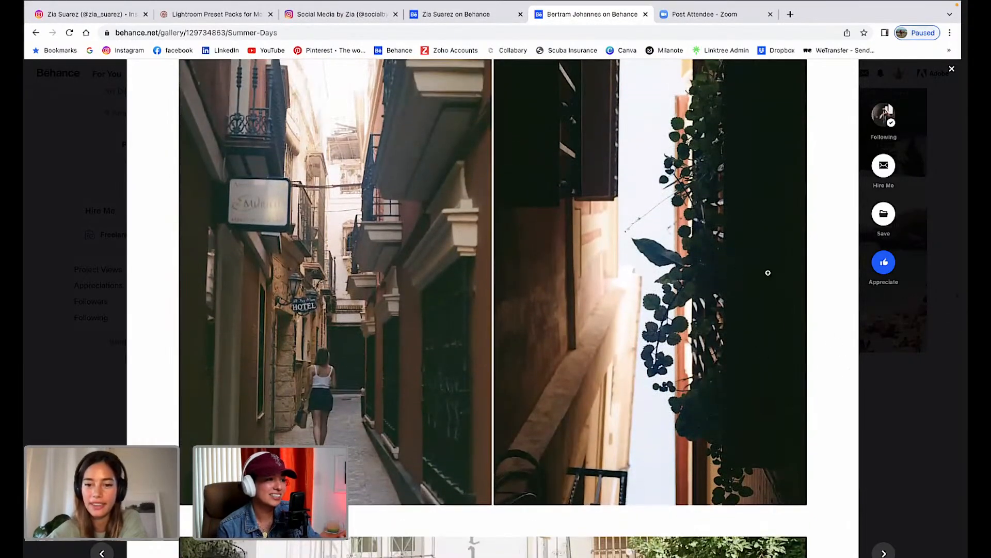
{"action": "scroll", "coordinate": [711, 329], "scroll_direction": "up", "scroll_amount": 1}
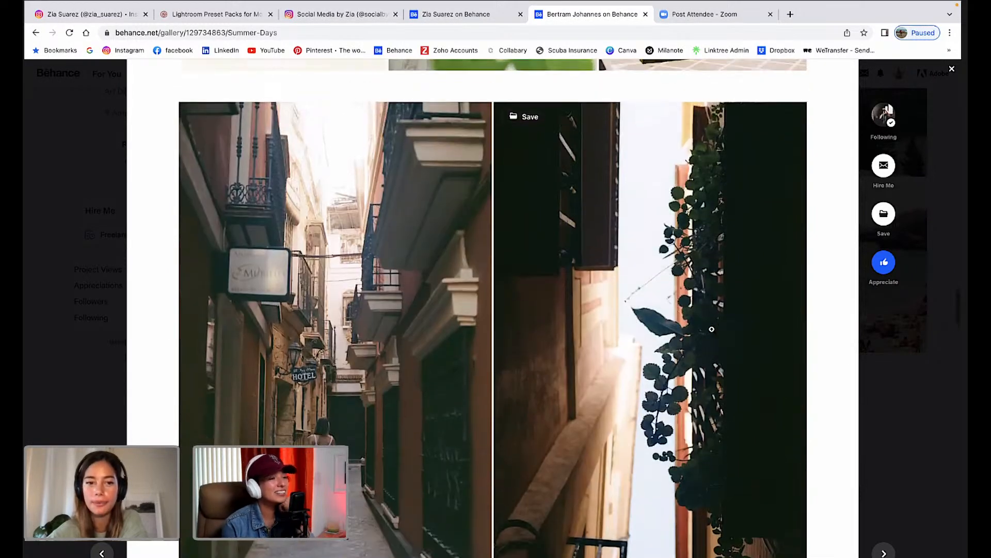
{"action": "scroll", "coordinate": [711, 329], "scroll_direction": "down", "scroll_amount": 2}
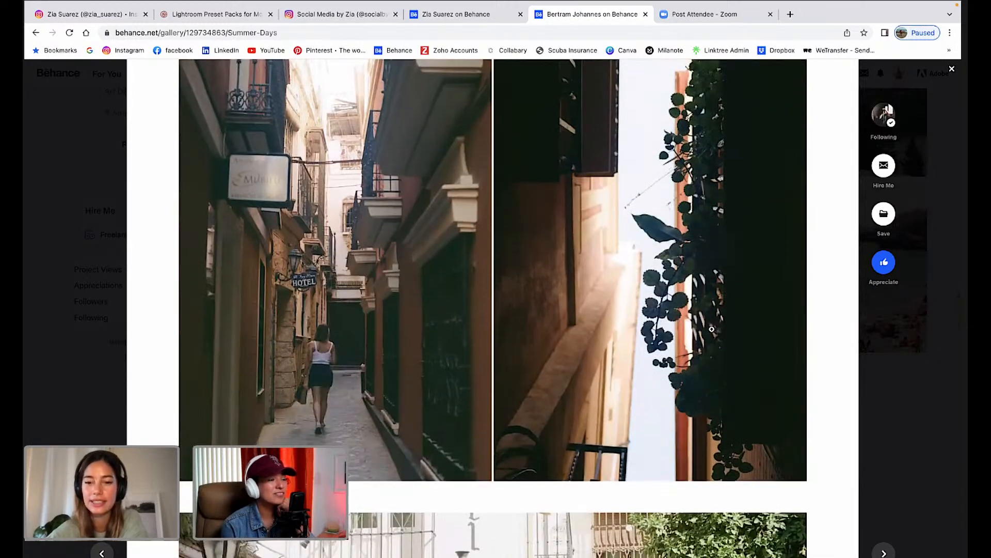
{"action": "scroll", "coordinate": [712, 328], "scroll_direction": "down", "scroll_amount": 1}
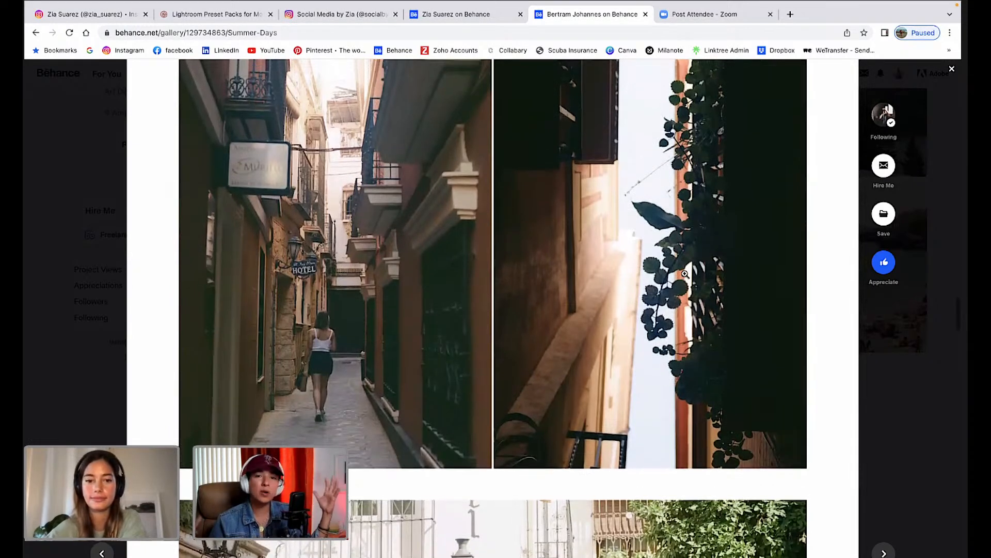
{"action": "scroll", "coordinate": [685, 274], "scroll_direction": "down", "scroll_amount": 2}
{"action": "scroll", "coordinate": [685, 273], "scroll_direction": "down", "scroll_amount": 2}
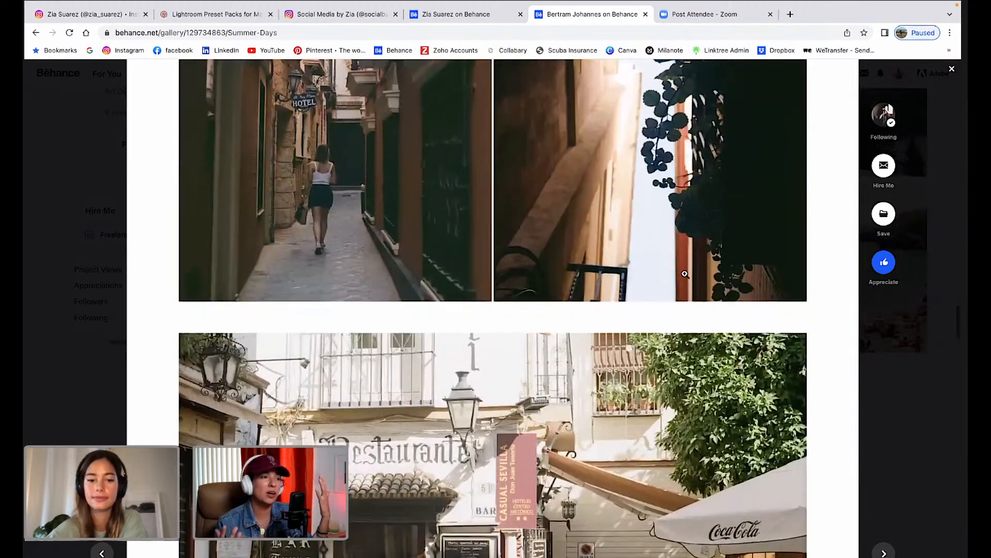
{"action": "scroll", "coordinate": [684, 274], "scroll_direction": "down", "scroll_amount": 10}
{"action": "scroll", "coordinate": [685, 274], "scroll_direction": "up", "scroll_amount": 2}
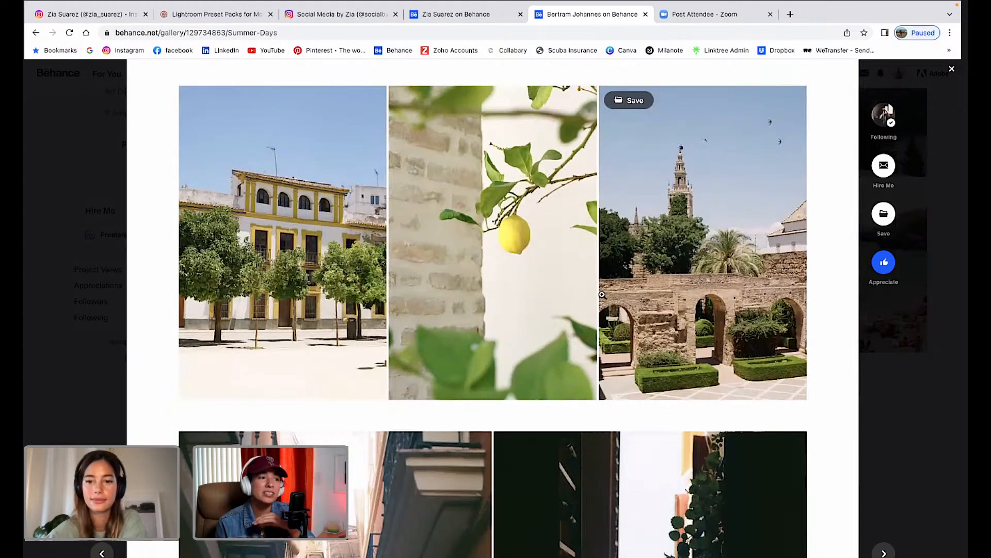
{"action": "scroll", "coordinate": [568, 274], "scroll_direction": "up", "scroll_amount": 1}
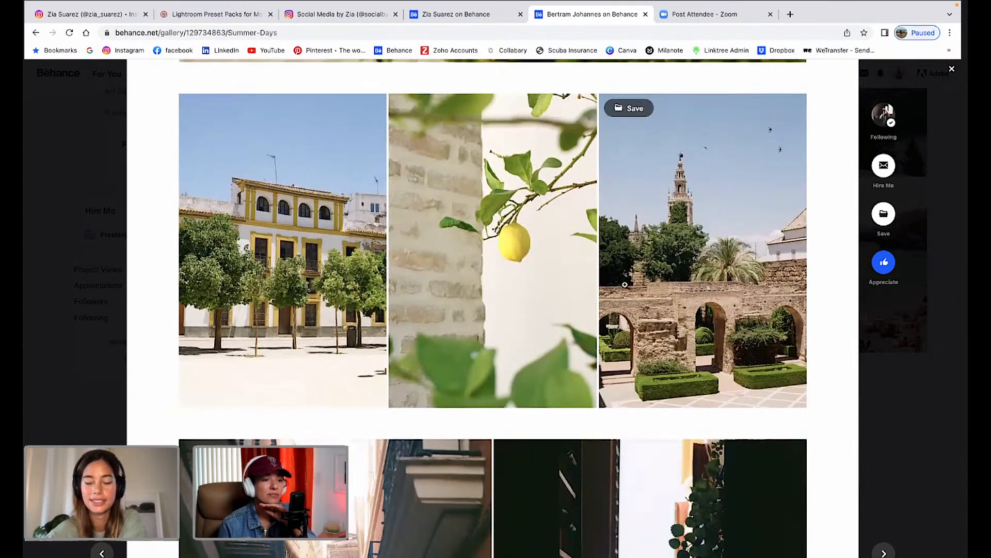
{"action": "scroll", "coordinate": [639, 310], "scroll_direction": "down", "scroll_amount": 5}
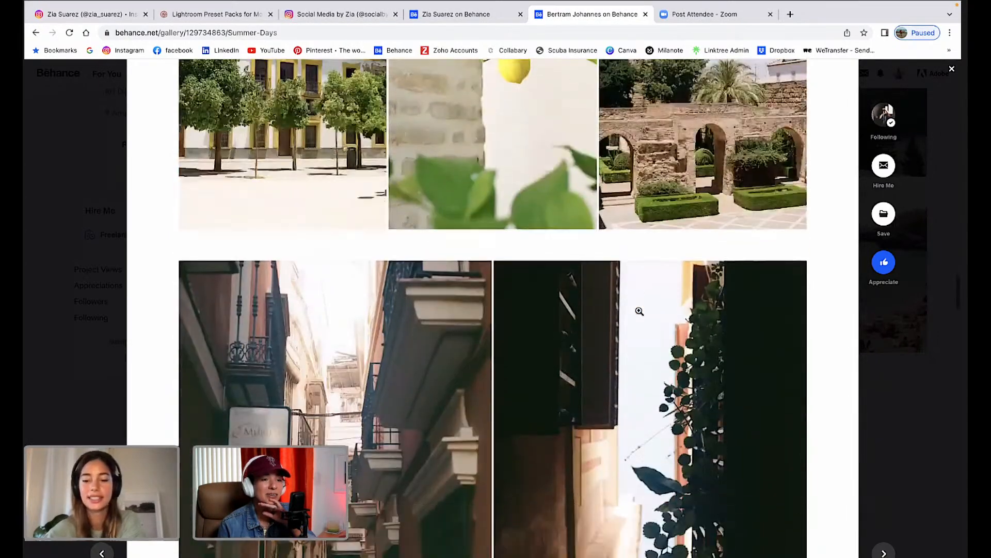
{"action": "scroll", "coordinate": [639, 310], "scroll_direction": "down", "scroll_amount": 5}
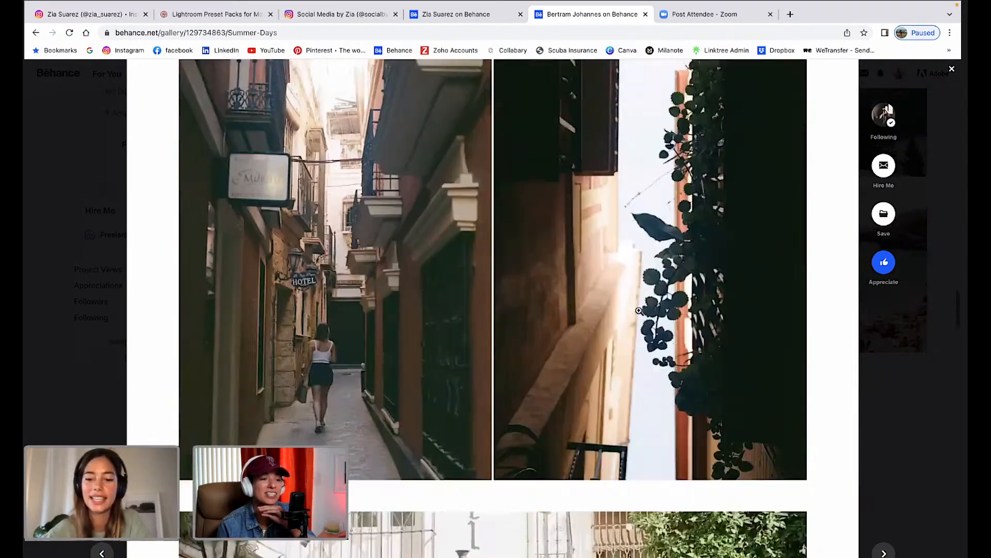
{"action": "scroll", "coordinate": [640, 311], "scroll_direction": "down", "scroll_amount": 5}
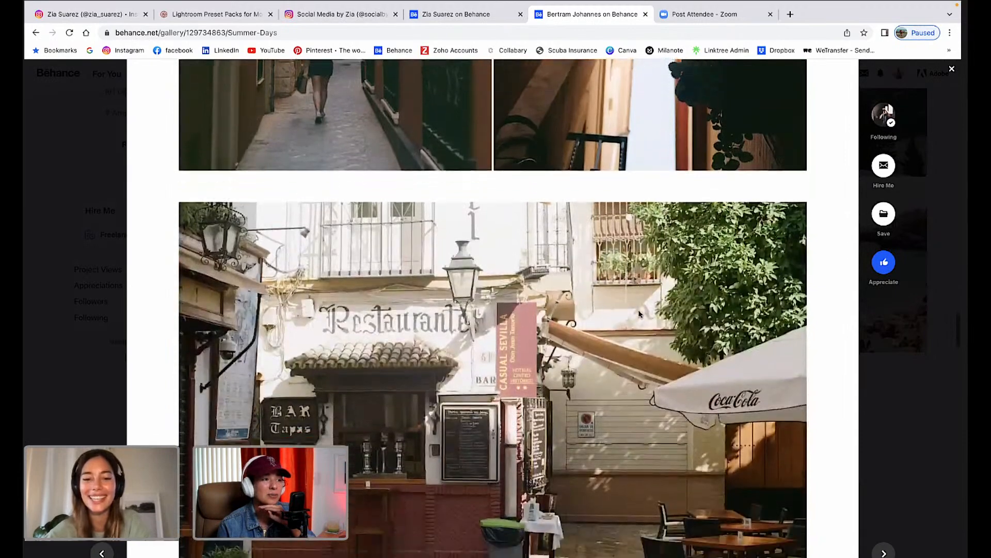
{"action": "scroll", "coordinate": [639, 310], "scroll_direction": "down", "scroll_amount": 2}
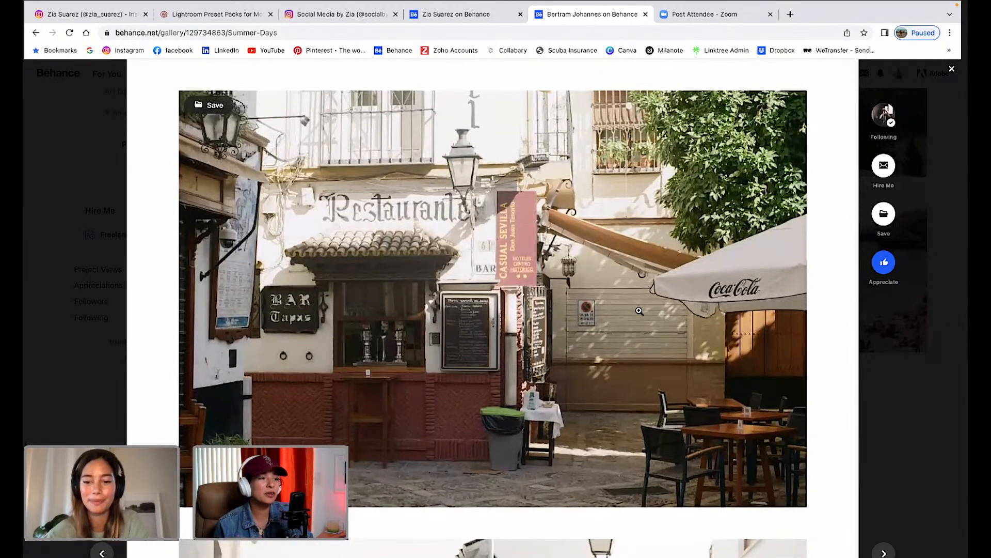
{"action": "scroll", "coordinate": [636, 349], "scroll_direction": "down", "scroll_amount": 8}
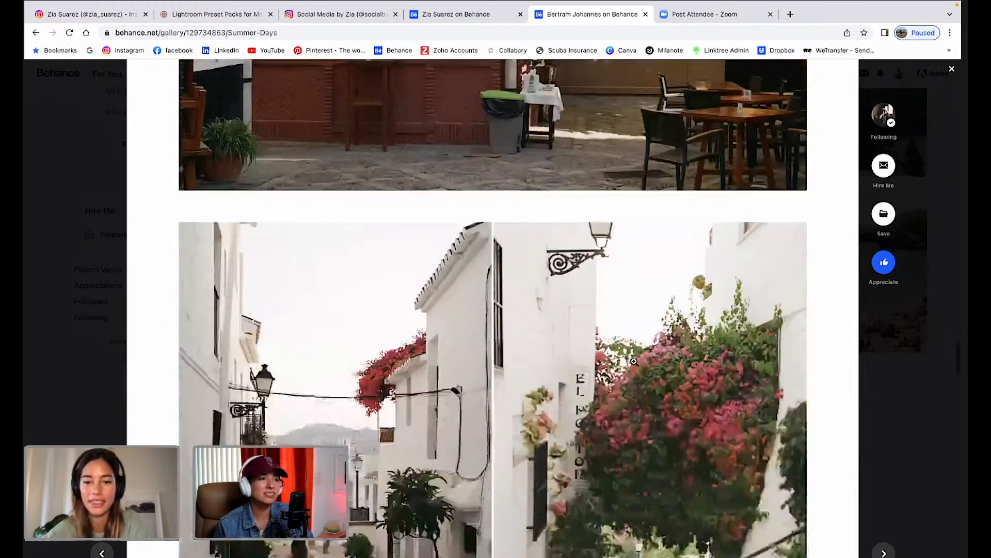
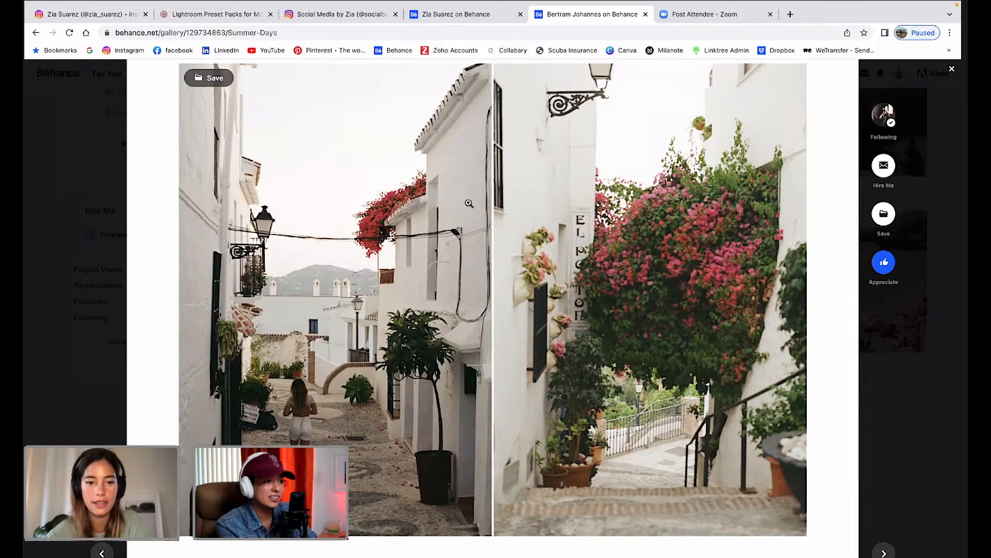
Scroll through the remaining photos of the Summer Days project.
{"action": "scroll", "coordinate": [547, 293], "scroll_direction": "down", "scroll_amount": 1}
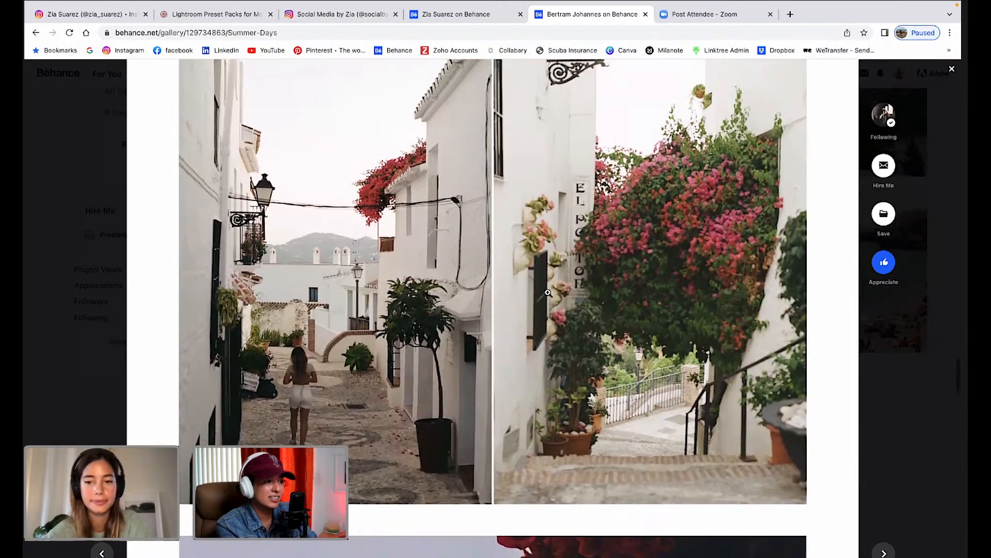
{"action": "scroll", "coordinate": [547, 293], "scroll_direction": "down", "scroll_amount": 1}
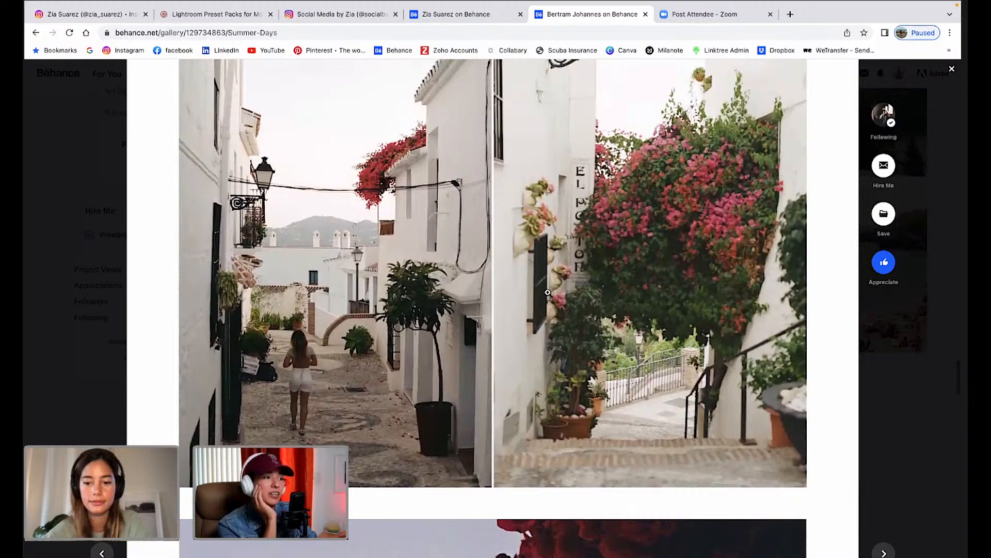
{"action": "scroll", "coordinate": [548, 292], "scroll_direction": "up", "scroll_amount": 2}
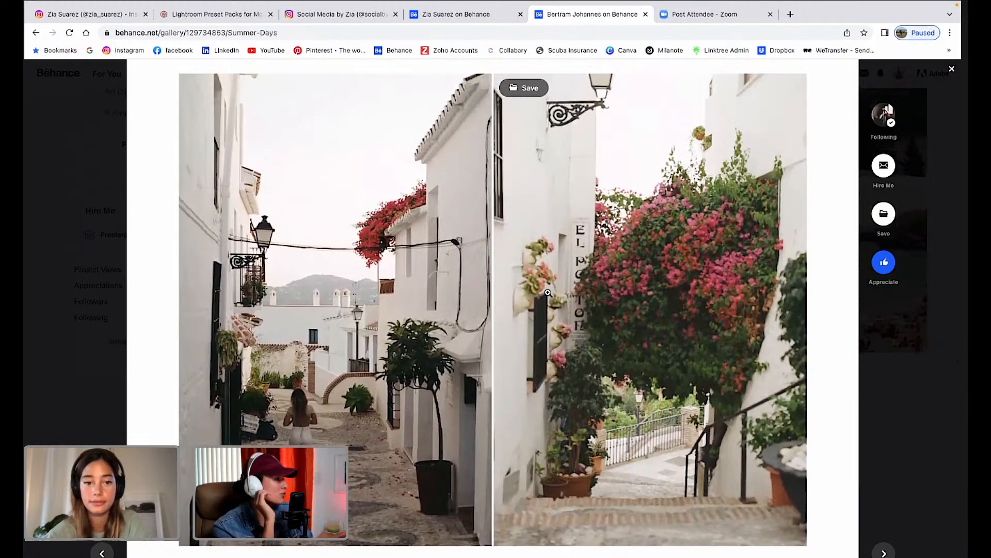
{"action": "scroll", "coordinate": [585, 355], "scroll_direction": "down", "scroll_amount": 10}
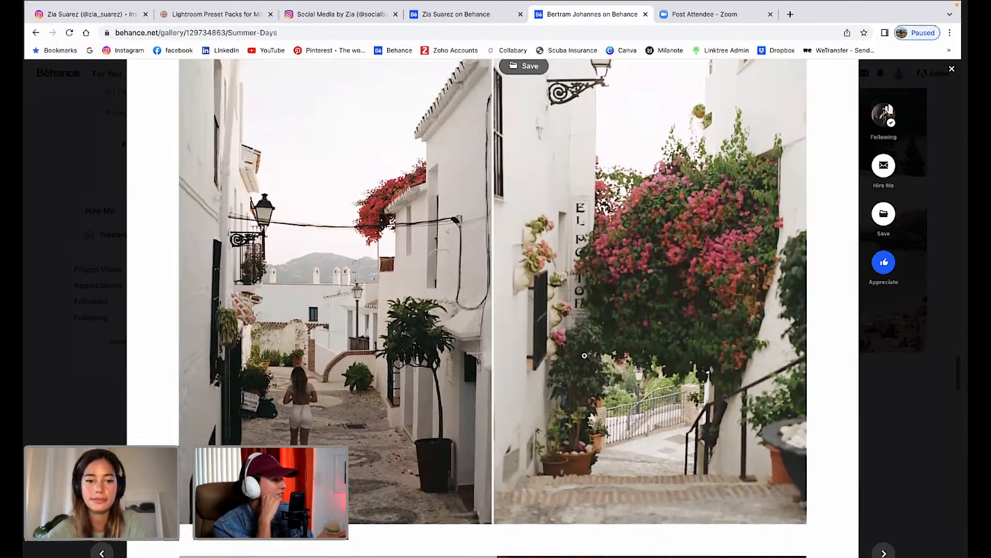
{"action": "scroll", "coordinate": [586, 358], "scroll_direction": "down", "scroll_amount": 8}
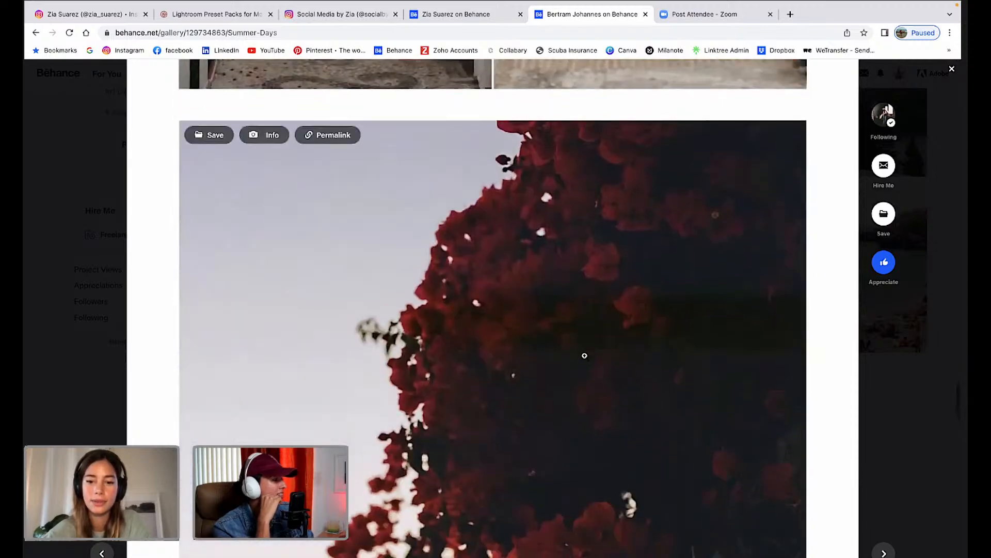
{"action": "scroll", "coordinate": [585, 356], "scroll_direction": "down", "scroll_amount": 4}
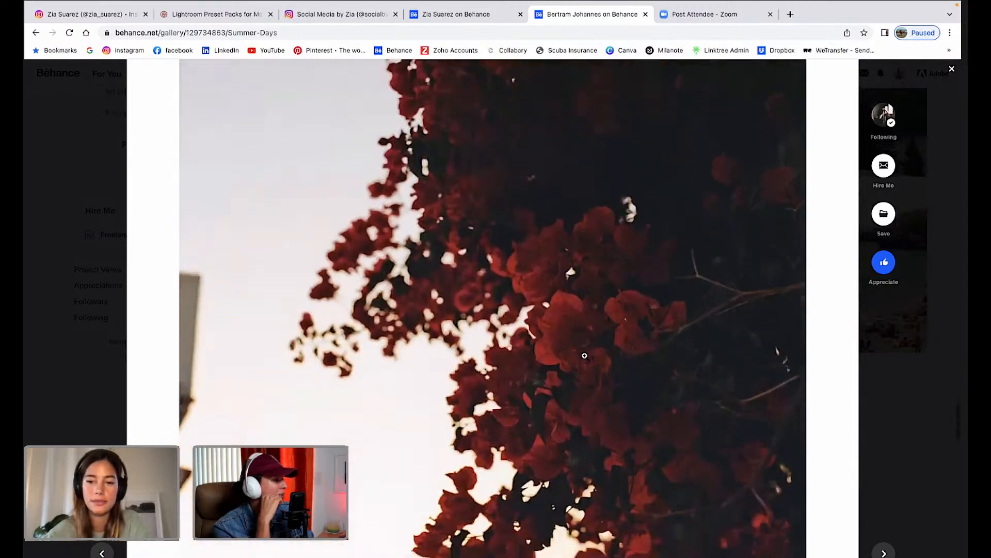
{"action": "scroll", "coordinate": [584, 355], "scroll_direction": "down", "scroll_amount": 2}
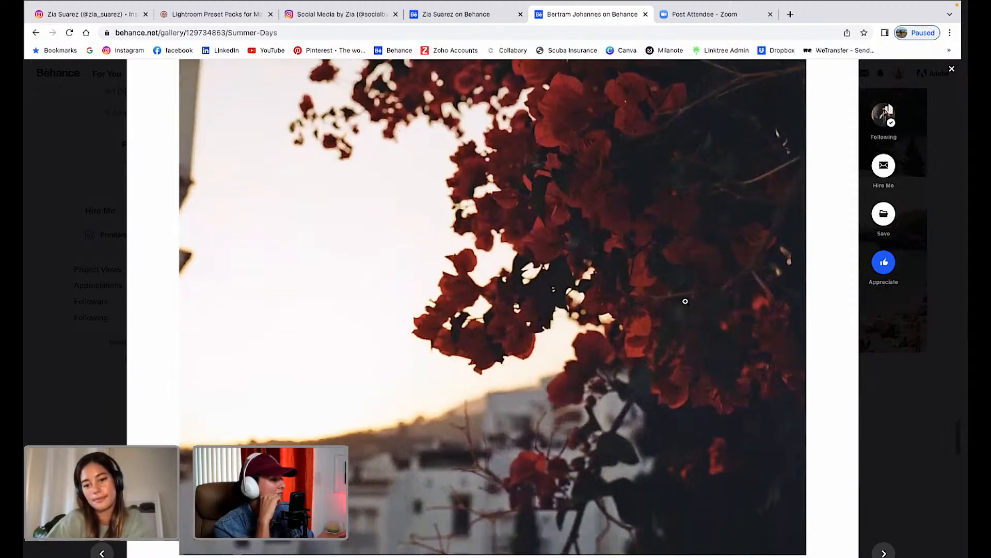
{"action": "scroll", "coordinate": [748, 370], "scroll_direction": "down", "scroll_amount": 1}
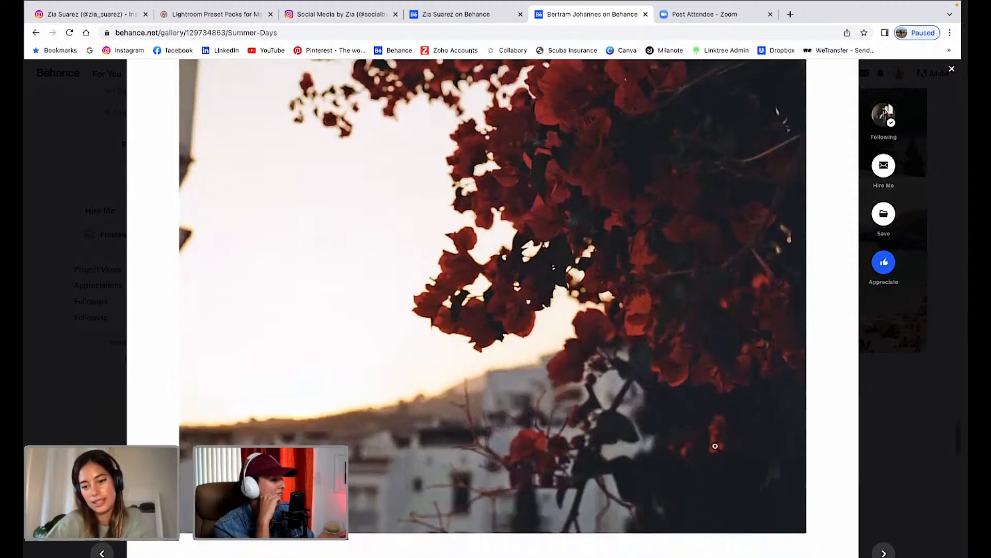
{"action": "scroll", "coordinate": [741, 292], "scroll_direction": "up", "scroll_amount": 9}
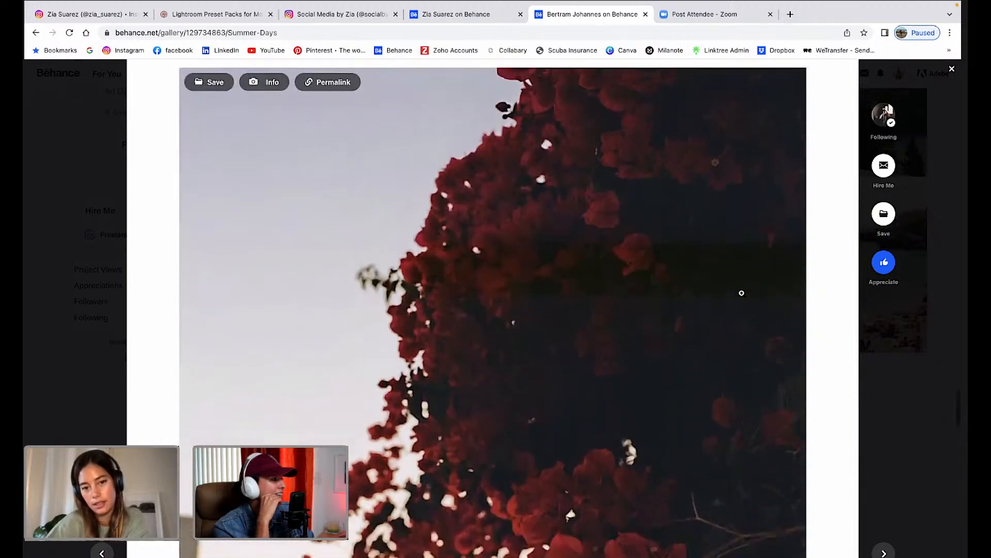
{"action": "scroll", "coordinate": [742, 293], "scroll_direction": "down", "scroll_amount": 8}
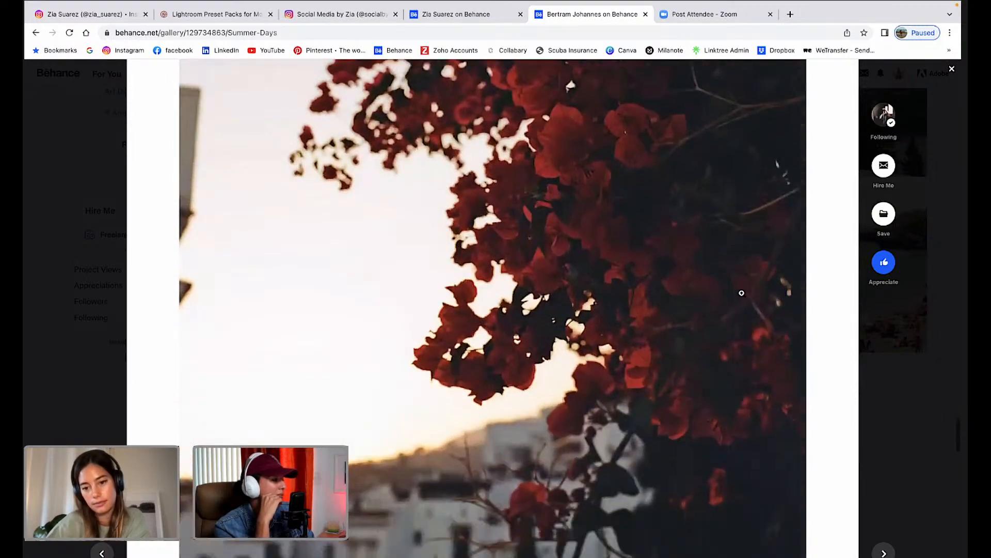
{"action": "scroll", "coordinate": [741, 293], "scroll_direction": "up", "scroll_amount": 2}
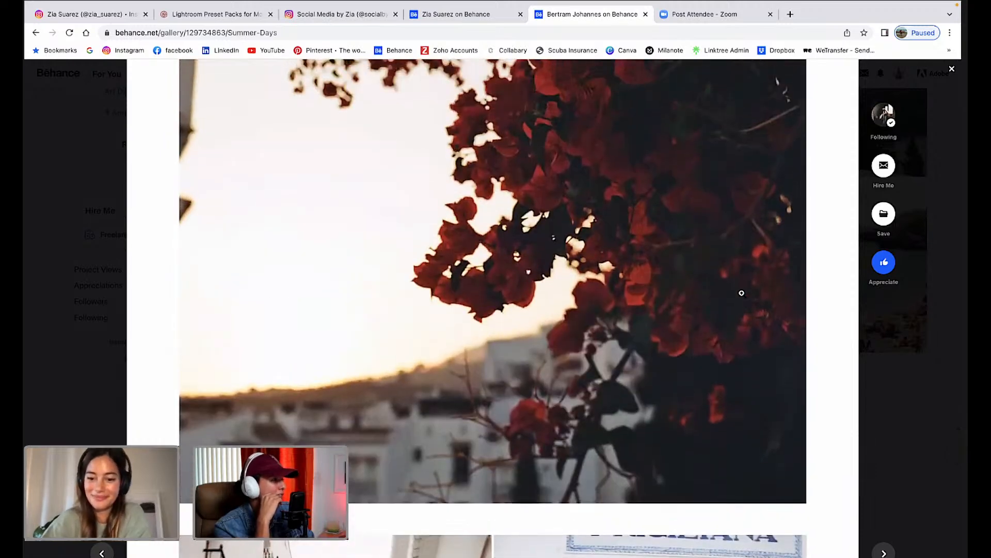
{"action": "scroll", "coordinate": [742, 292], "scroll_direction": "down", "scroll_amount": 5}
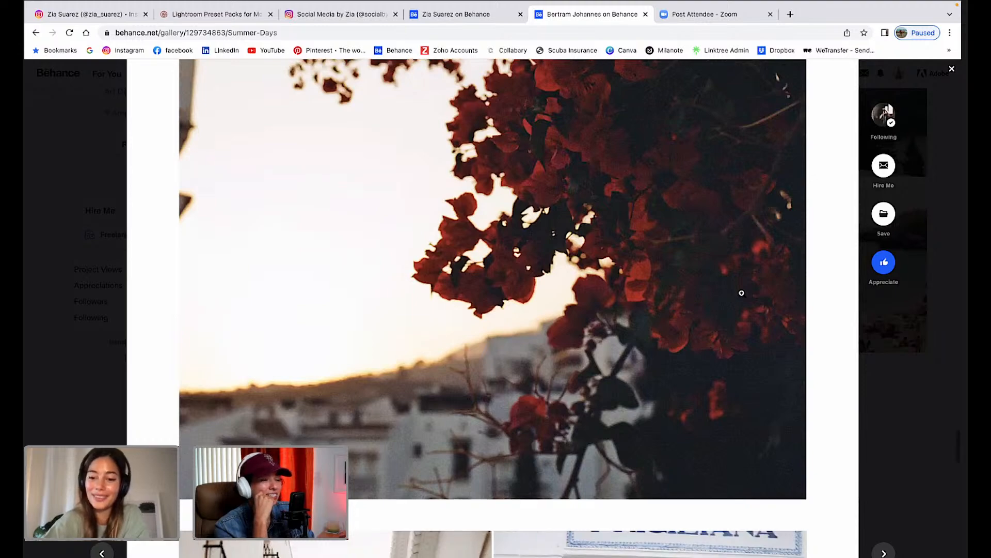
{"action": "scroll", "coordinate": [742, 293], "scroll_direction": "down", "scroll_amount": 6}
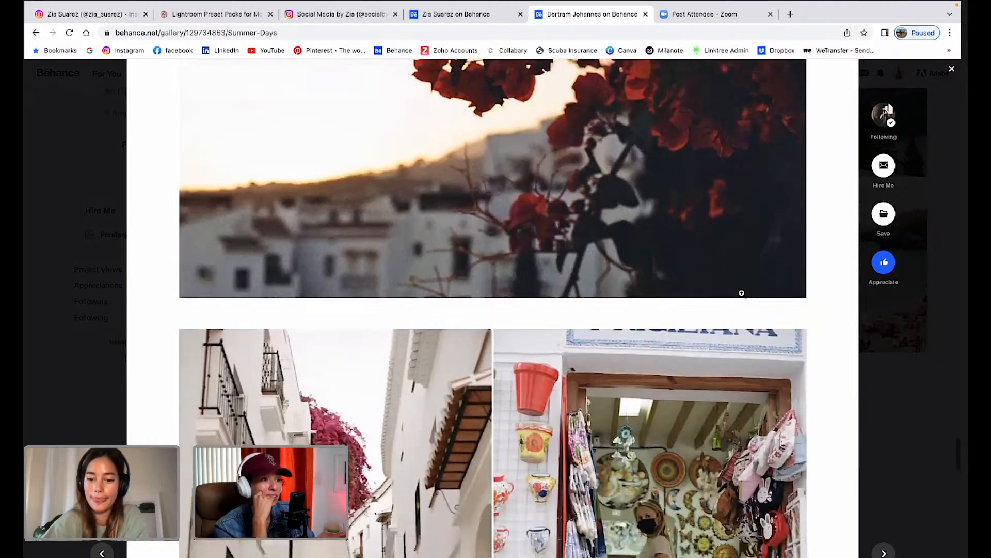
{"action": "scroll", "coordinate": [696, 346], "scroll_direction": "down", "scroll_amount": 2}
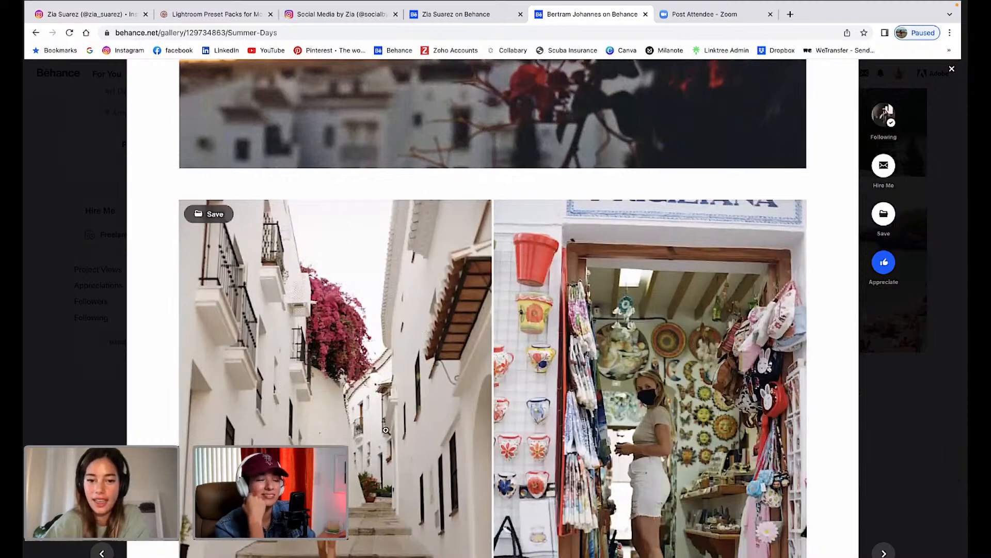
{"action": "scroll", "coordinate": [386, 430], "scroll_direction": "down", "scroll_amount": 1}
{"action": "scroll", "coordinate": [384, 431], "scroll_direction": "down", "scroll_amount": 5}
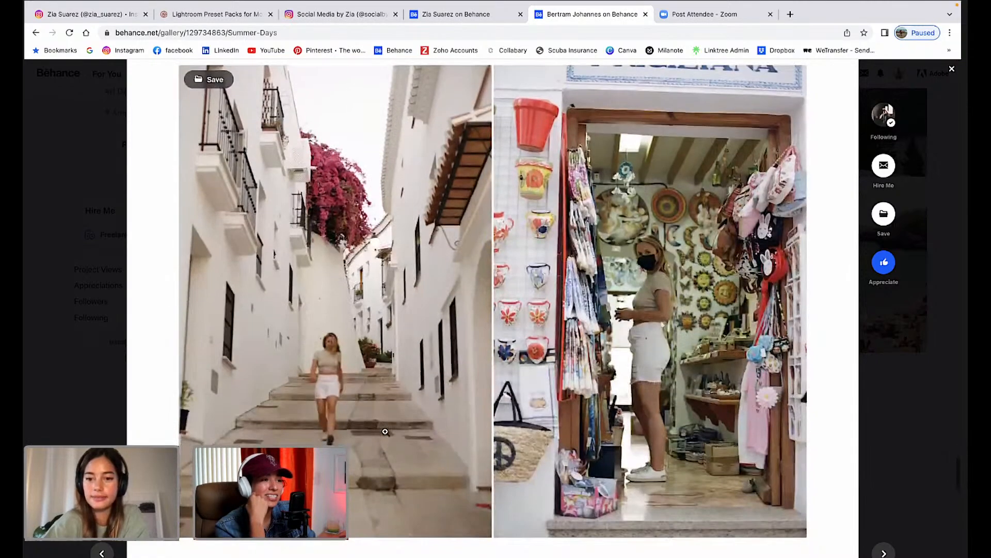
{"action": "scroll", "coordinate": [385, 431], "scroll_direction": "down", "scroll_amount": 5}
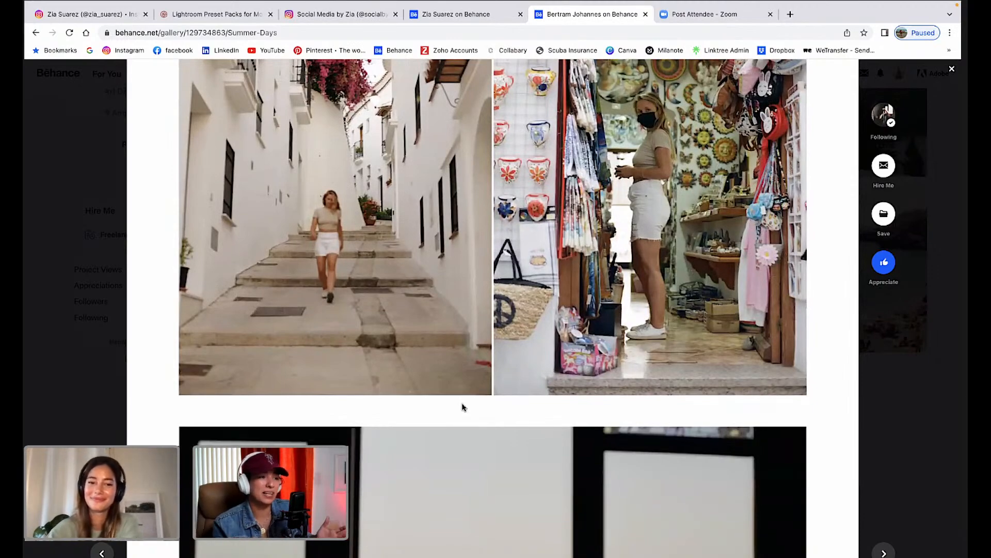
{"action": "scroll", "coordinate": [462, 406], "scroll_direction": "up", "scroll_amount": 2}
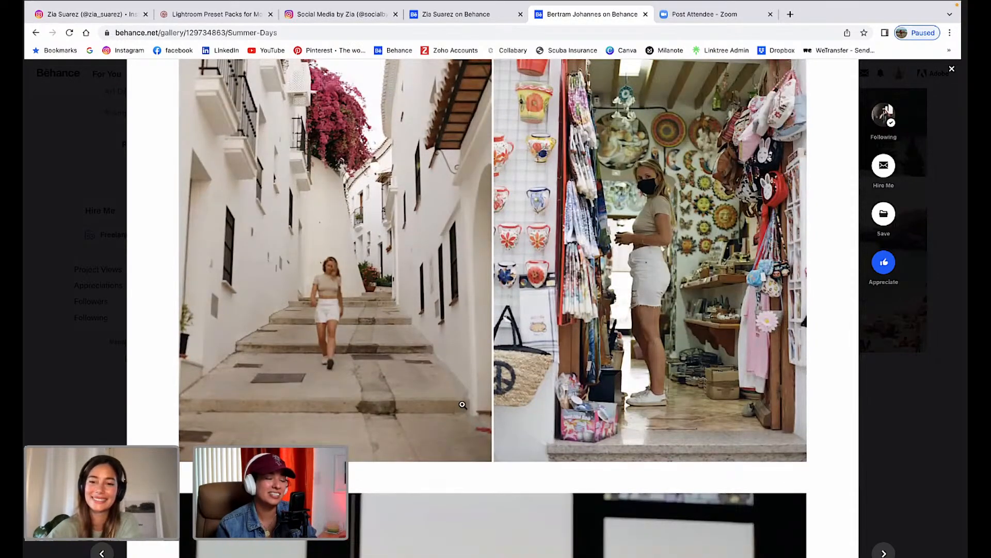
{"action": "scroll", "coordinate": [462, 405], "scroll_direction": "down", "scroll_amount": 12}
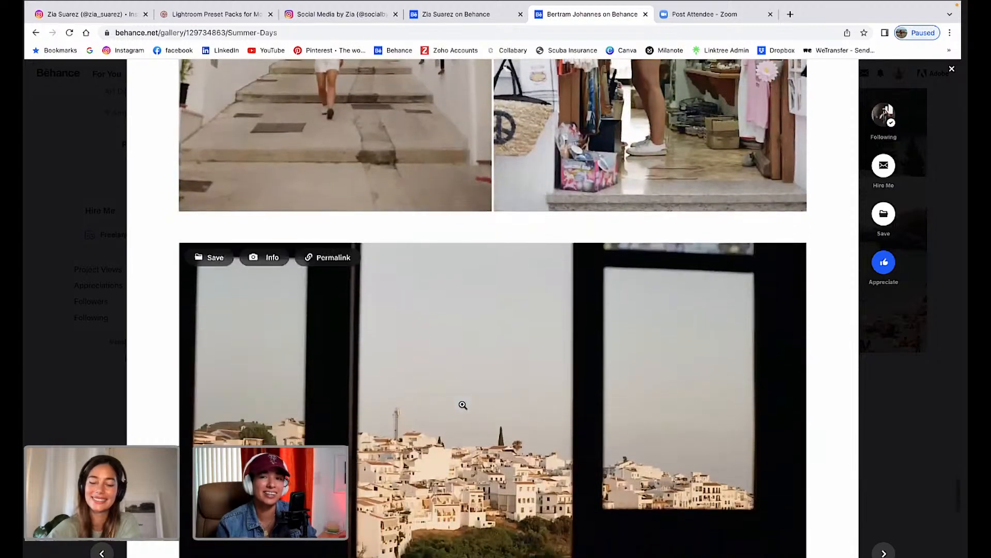
{"action": "scroll", "coordinate": [462, 405], "scroll_direction": "down", "scroll_amount": 1}
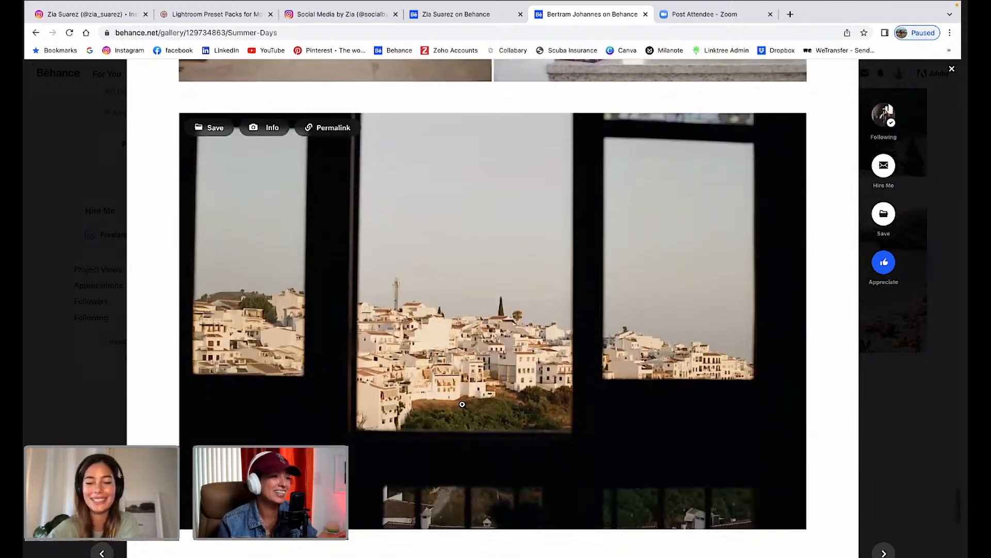
{"action": "scroll", "coordinate": [462, 405], "scroll_direction": "down", "scroll_amount": 2}
{"action": "scroll", "coordinate": [461, 404], "scroll_direction": "up", "scroll_amount": 1}
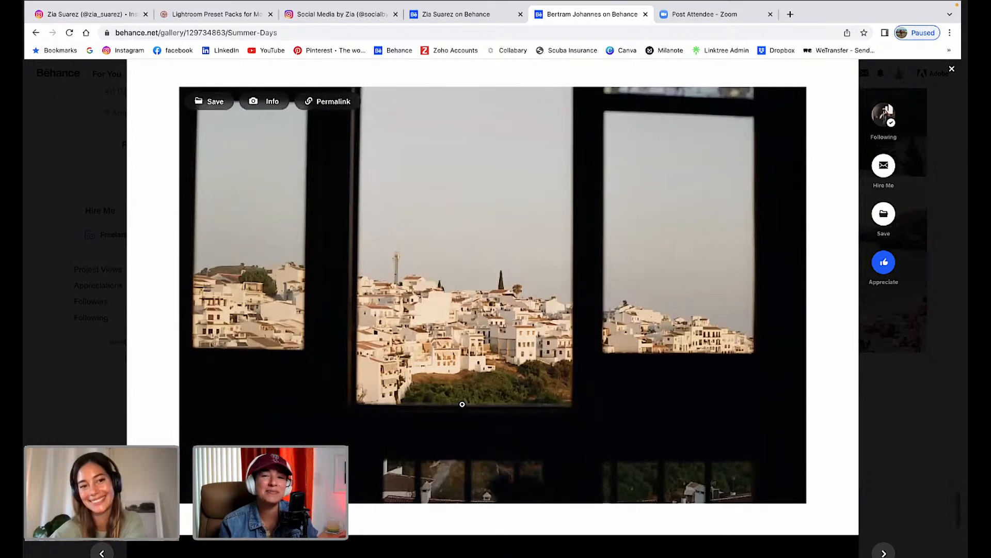
Close the project, browse the Summer Nights / Summer Days / Getaway grid, then return to Lightroom Classic.
{"action": "left_click", "coordinate": [953, 70]}
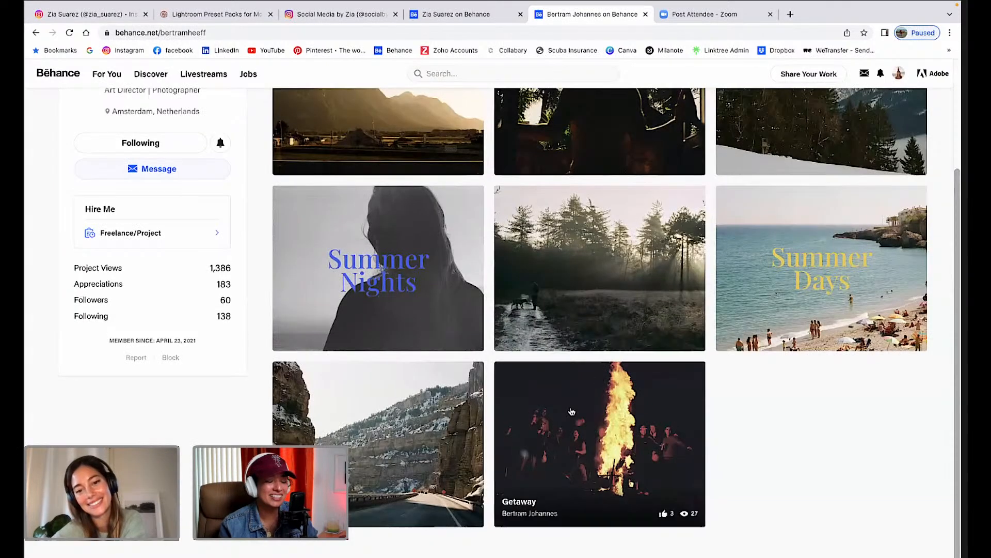
{"action": "scroll", "coordinate": [571, 412], "scroll_direction": "down", "scroll_amount": 1}
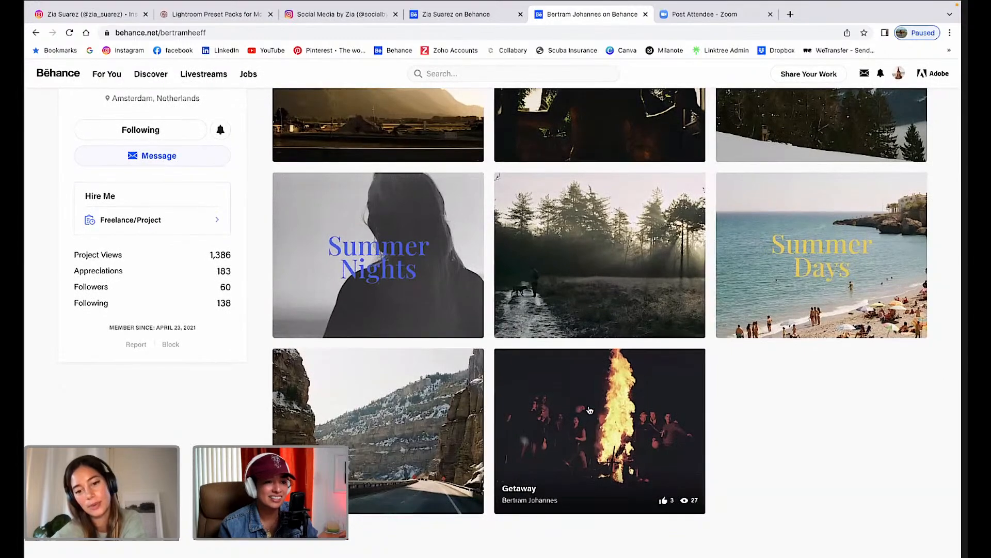
{"action": "scroll", "coordinate": [530, 436], "scroll_direction": "up", "scroll_amount": 3}
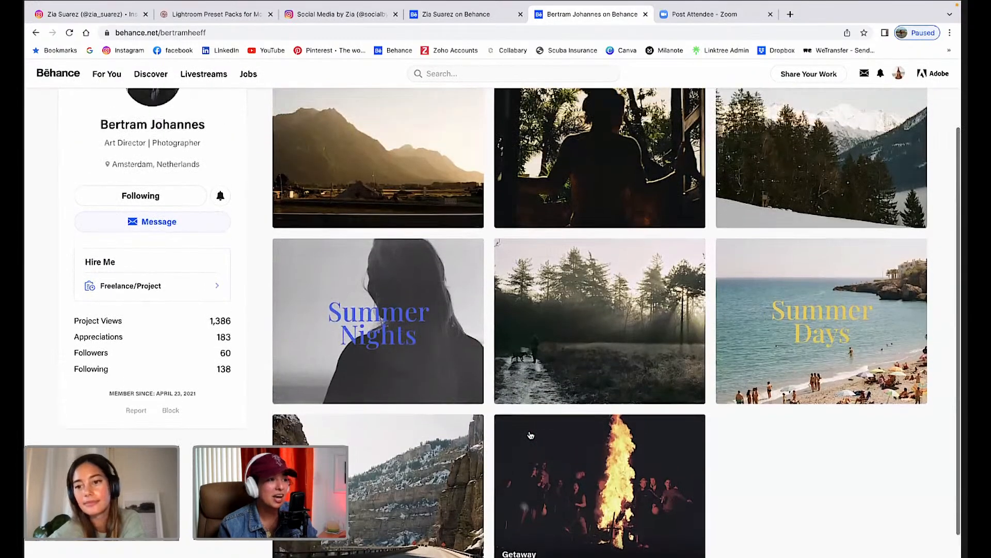
{"action": "scroll", "coordinate": [530, 435], "scroll_direction": "down", "scroll_amount": 2}
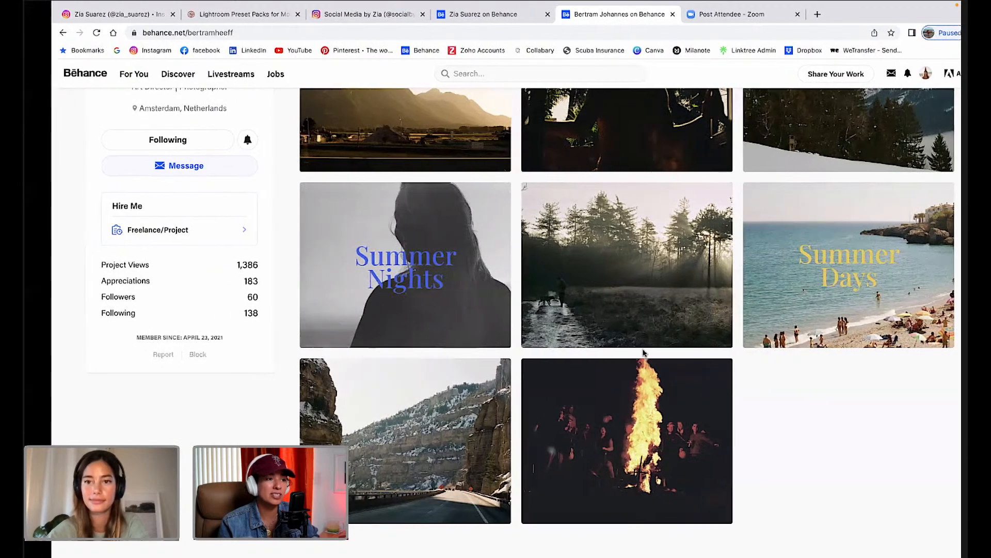
{"action": "key", "text": "ctrl+Left"}
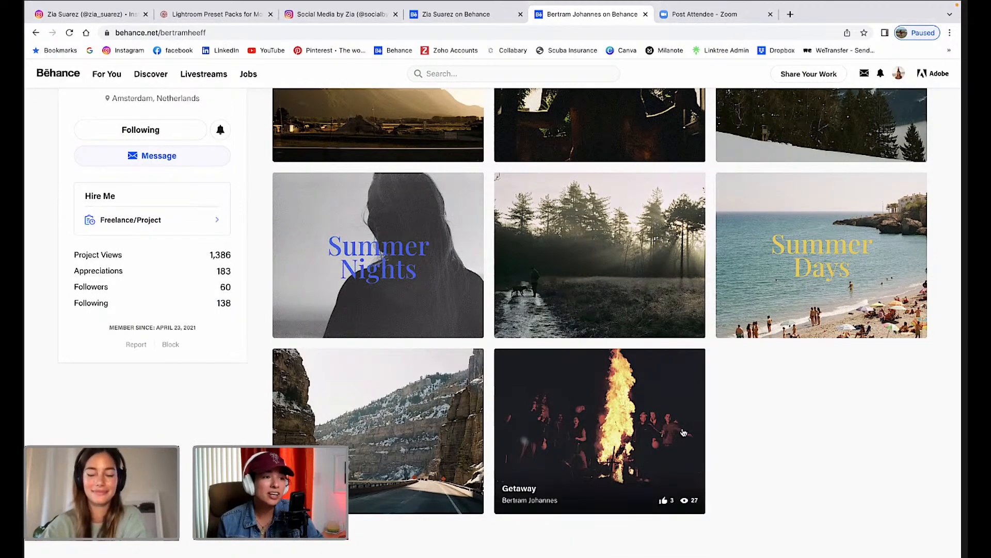
{"action": "key", "text": "ctrl+Left"}
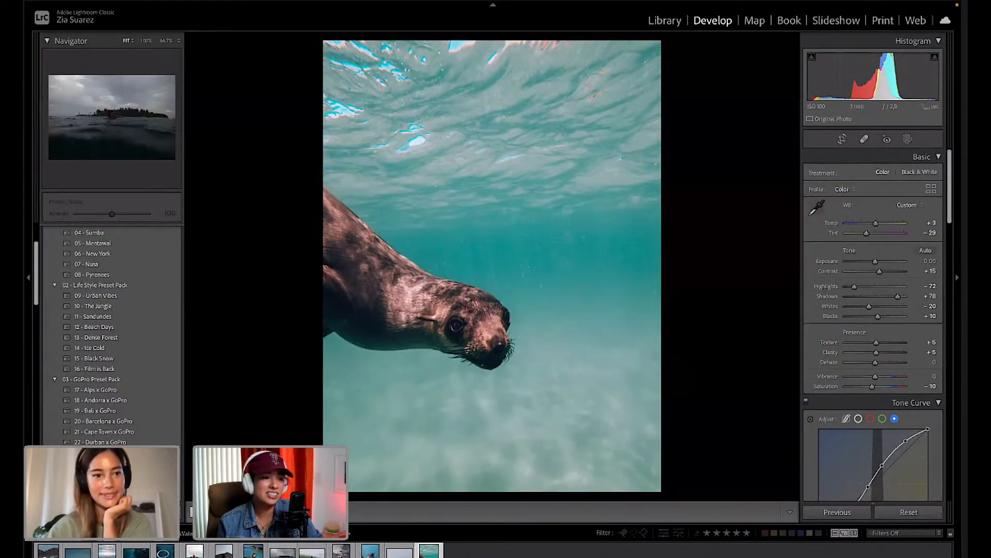
Load the half-underwater surfer photo, toggle its Before view, and briefly check the Masking panel.
{"action": "left_click", "coordinate": [194, 551]}
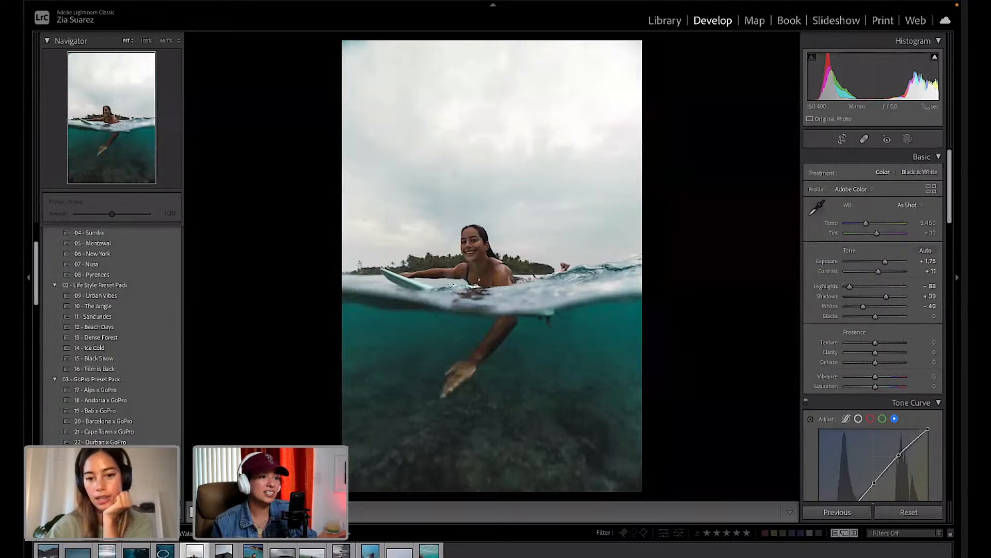
{"action": "key", "text": "backslash"}
{"action": "key", "text": "backslash"}
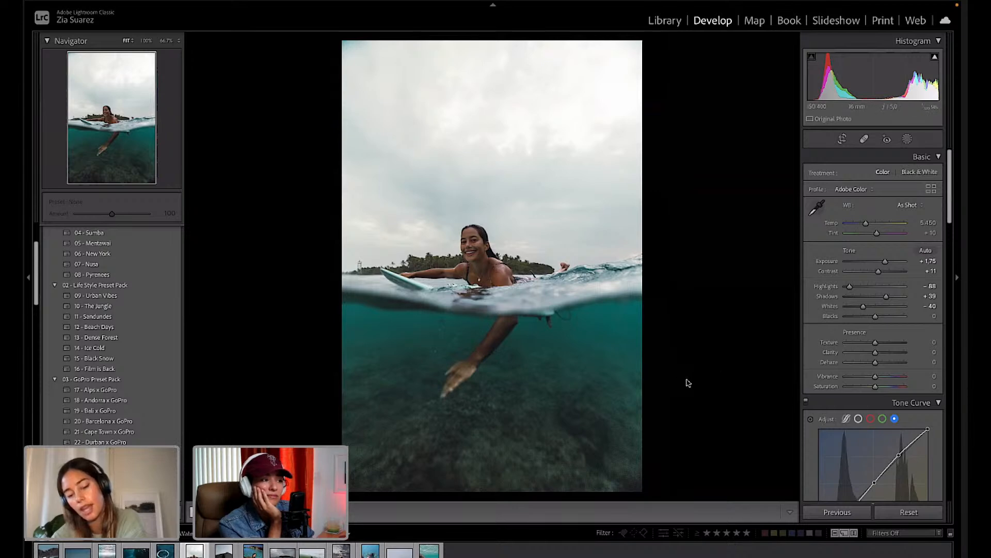
{"action": "left_click", "coordinate": [907, 139]}
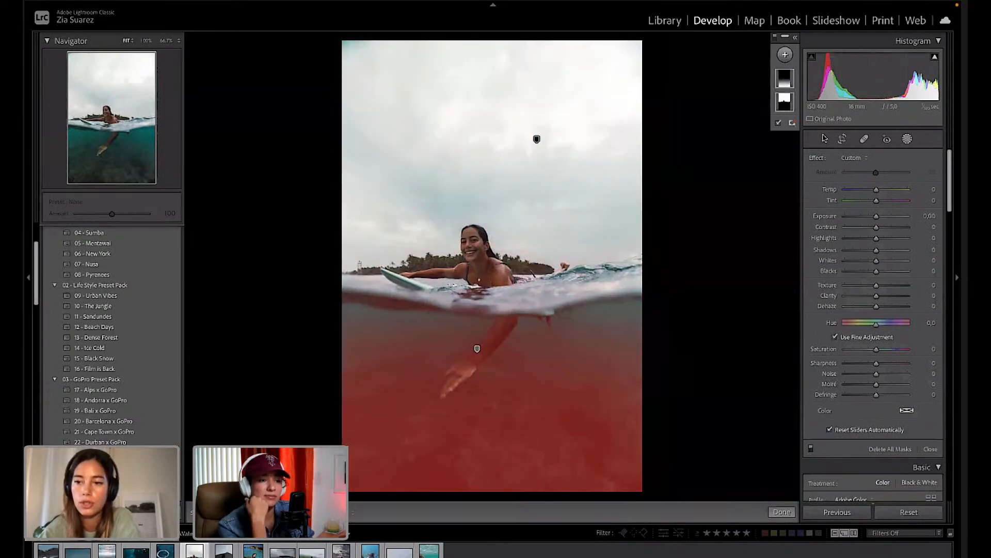
{"action": "left_click", "coordinate": [907, 139]}
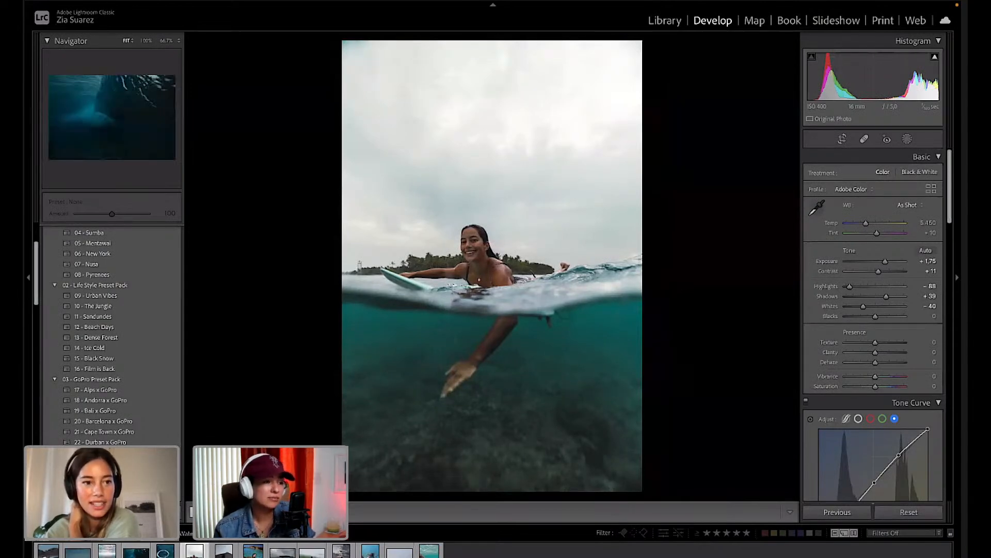
Open the dark underwater wave photo and raise Exposure to about +2.05, zooming onto the seabed.
{"action": "left_click", "coordinate": [136, 552]}
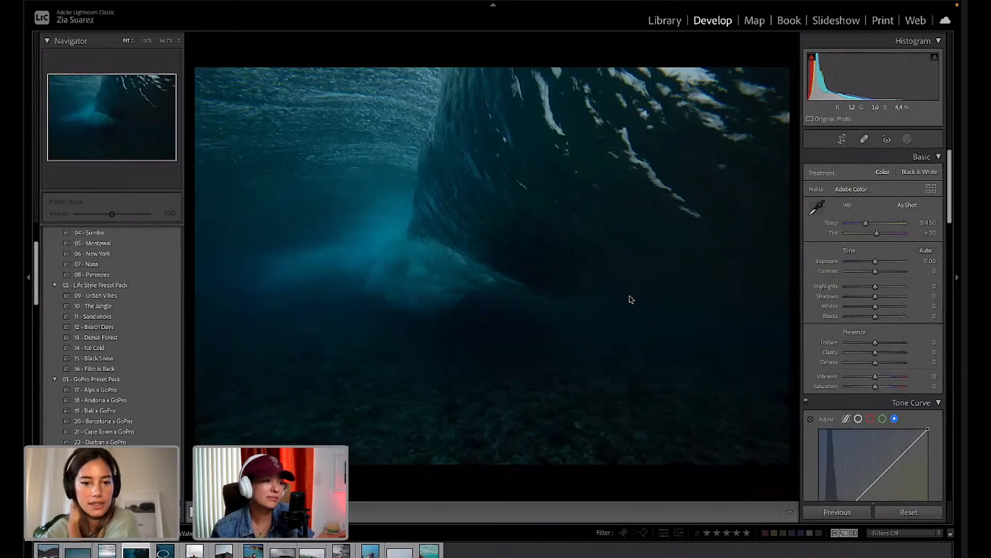
{"action": "left_click_drag", "start_coordinate": [875, 261], "coordinate": [887, 261]}
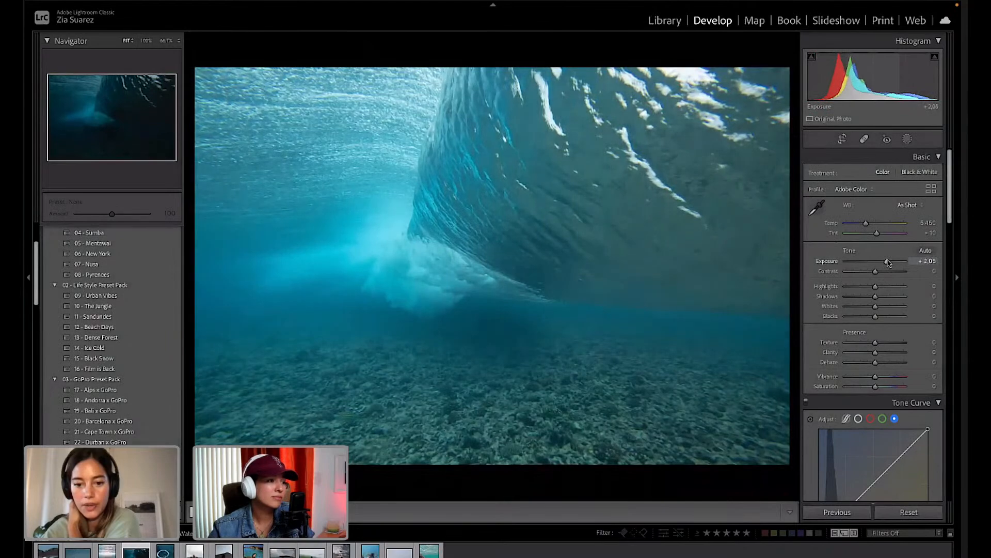
{"action": "left_click", "coordinate": [487, 398]}
{"action": "left_click_drag", "start_coordinate": [487, 398], "coordinate": [505, 266]}
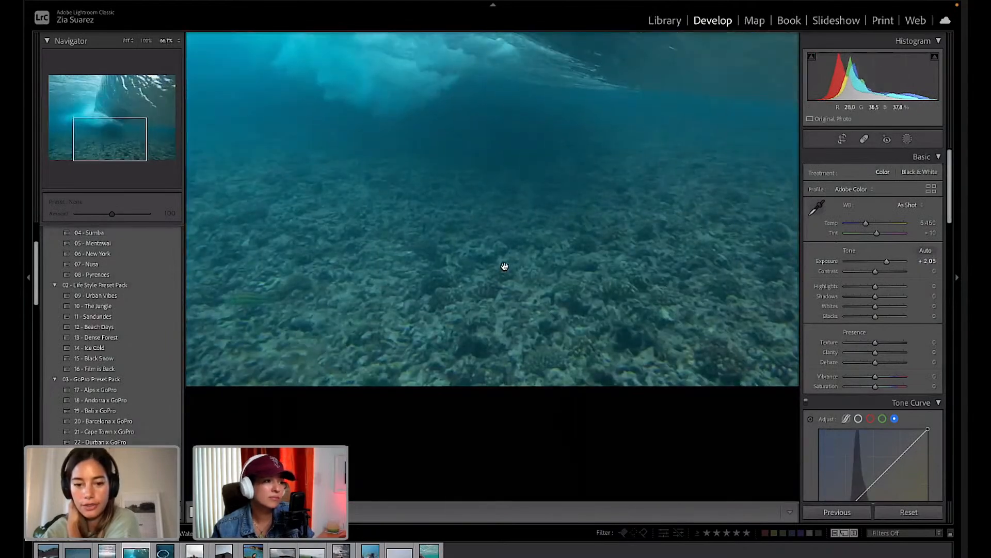
{"action": "left_click_drag", "start_coordinate": [482, 310], "coordinate": [491, 347]}
Inspect seabed detail at 200%, 66.7% and 100%, return to the full view, and ease Exposure down slightly.
{"action": "left_click", "coordinate": [252, 336]}
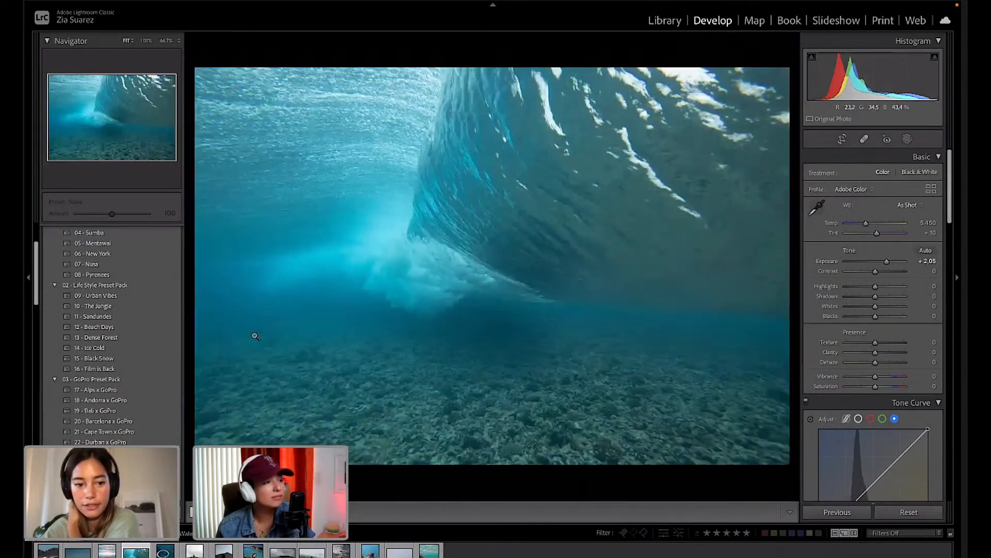
{"action": "left_click", "coordinate": [252, 336]}
{"action": "left_click_drag", "start_coordinate": [376, 436], "coordinate": [542, 228]}
{"action": "key", "text": "super+equal"}
{"action": "key", "text": "super+equal"}
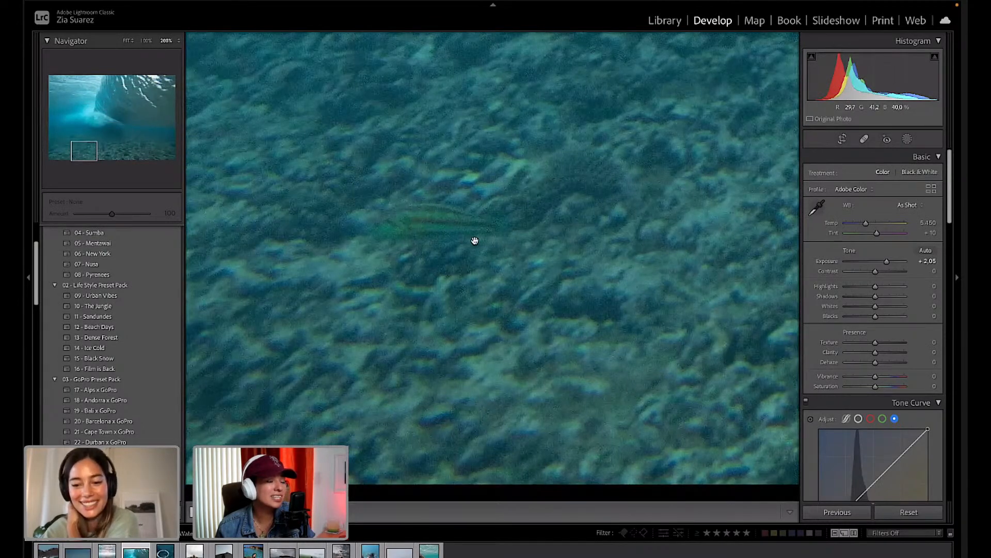
{"action": "key", "text": "super+minus"}
{"action": "key", "text": "super+minus"}
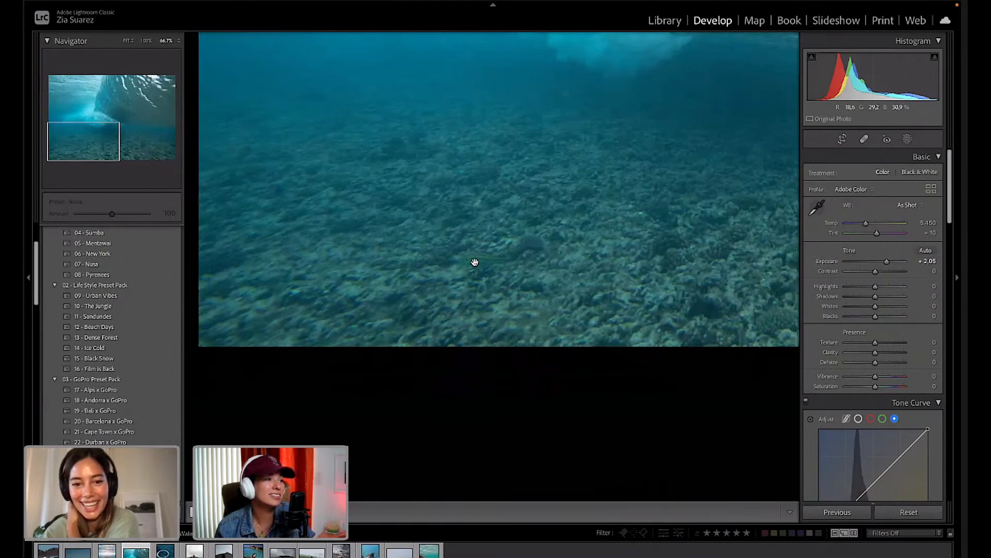
{"action": "key", "text": "super+equal"}
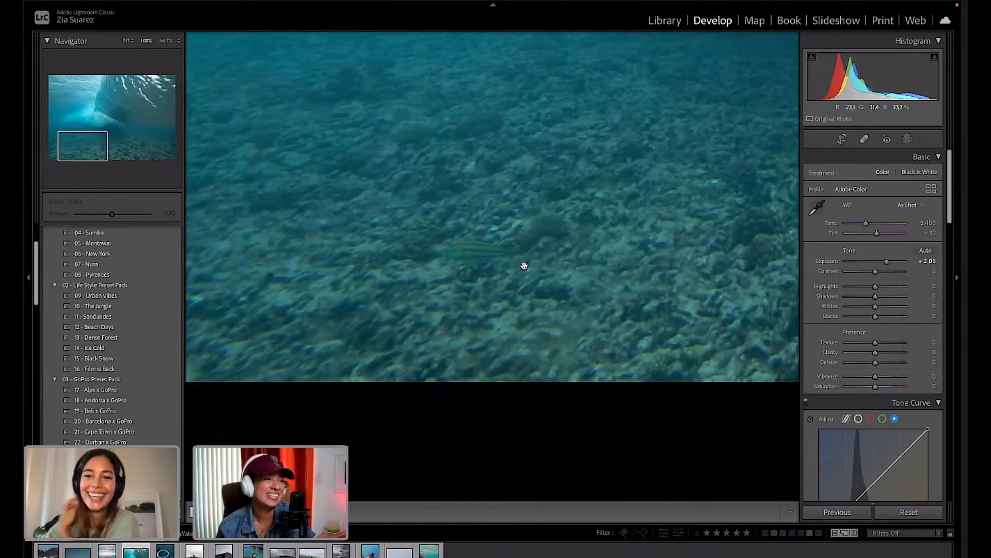
{"action": "left_click", "coordinate": [541, 249]}
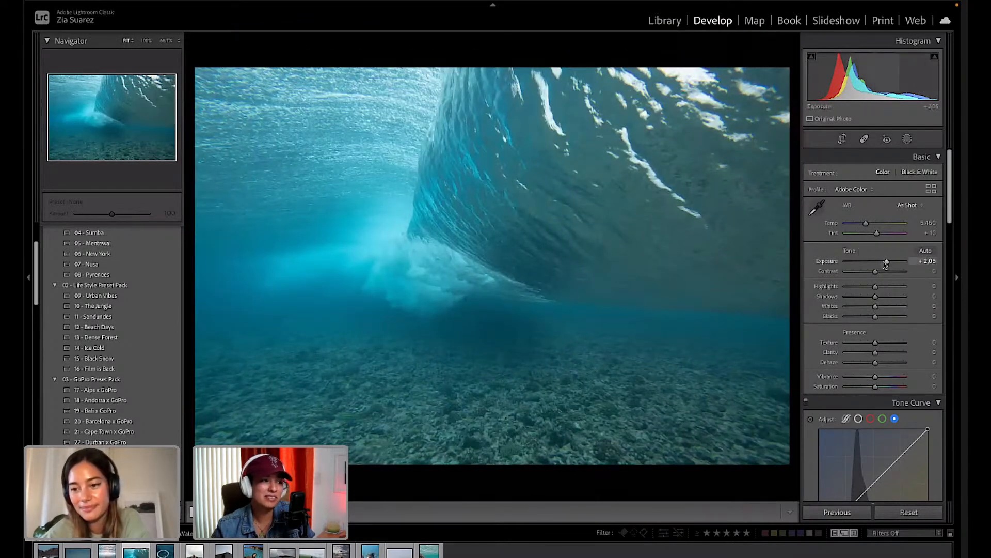
{"action": "left_click_drag", "start_coordinate": [886, 261], "coordinate": [884, 262]}
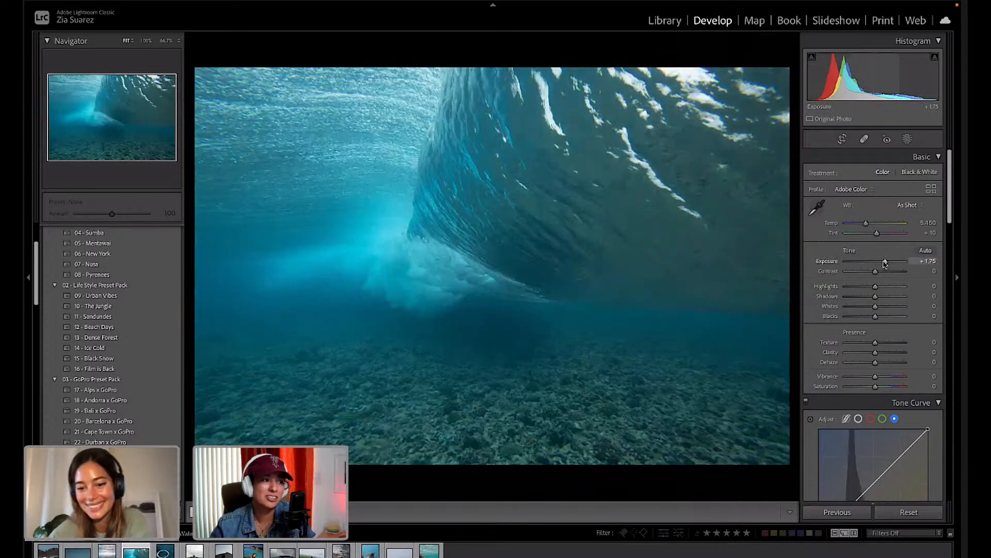
Shape a gentle S-curve on the Blue channel with highlight, midtone and shadow points.
{"action": "scroll", "coordinate": [901, 364], "scroll_direction": "down", "scroll_amount": 3}
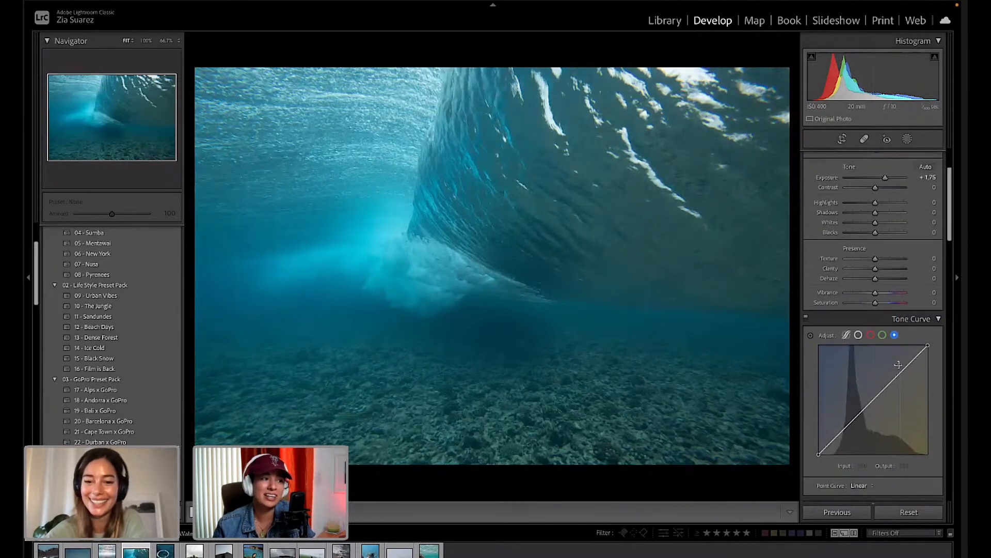
{"action": "scroll", "coordinate": [924, 351], "scroll_direction": "down", "scroll_amount": 1}
{"action": "scroll", "coordinate": [914, 325], "scroll_direction": "up", "scroll_amount": 3}
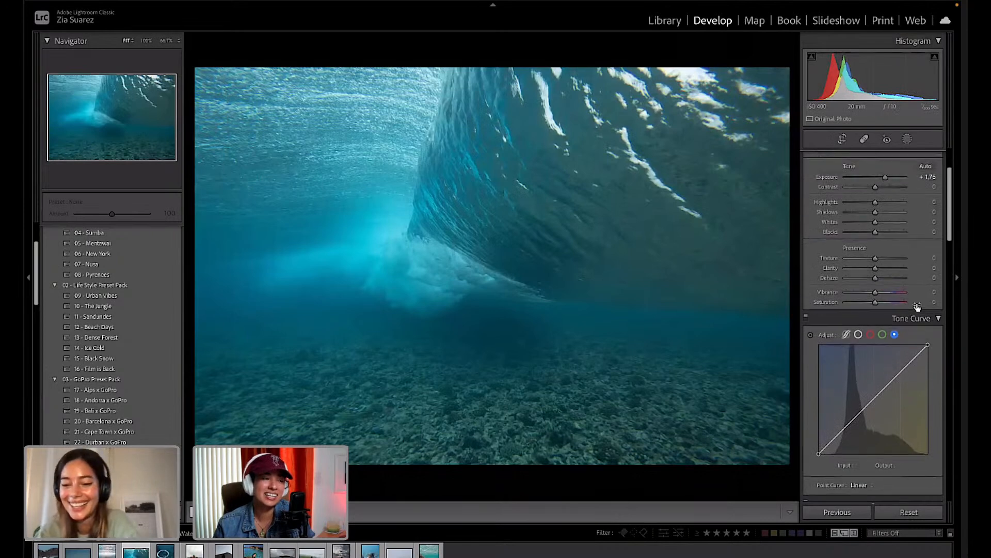
{"action": "scroll", "coordinate": [878, 320], "scroll_direction": "down", "scroll_amount": 3}
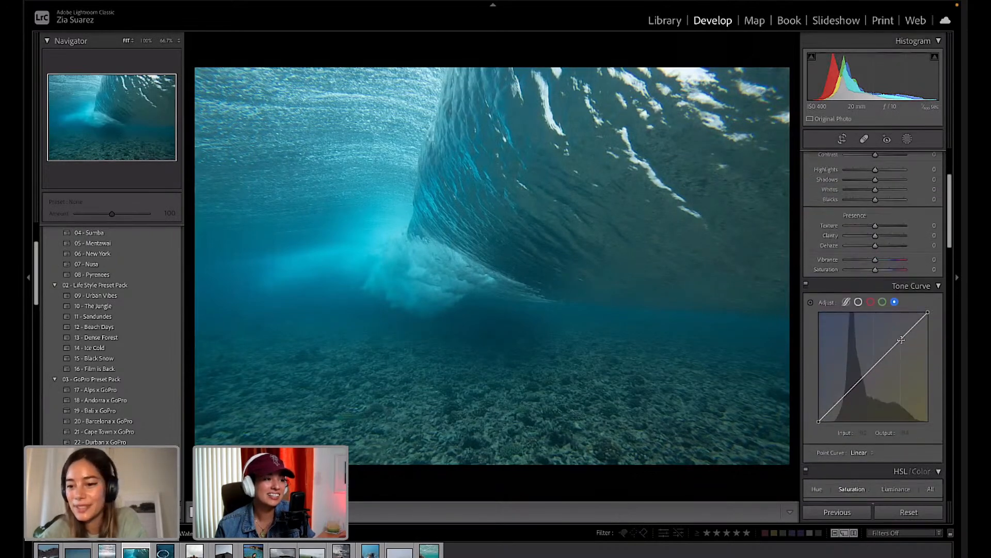
{"action": "left_click", "coordinate": [901, 340]}
{"action": "left_click", "coordinate": [873, 367]}
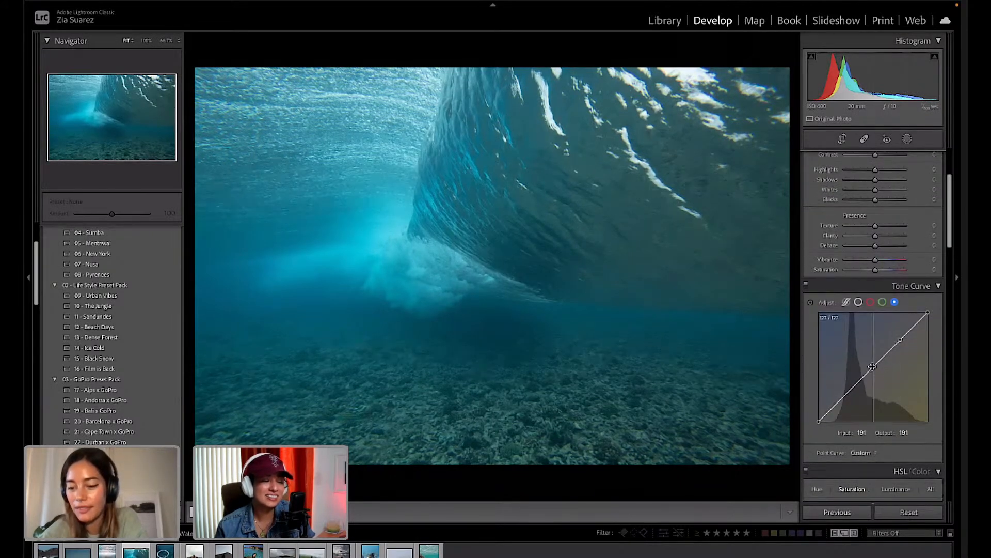
{"action": "left_click", "coordinate": [844, 395]}
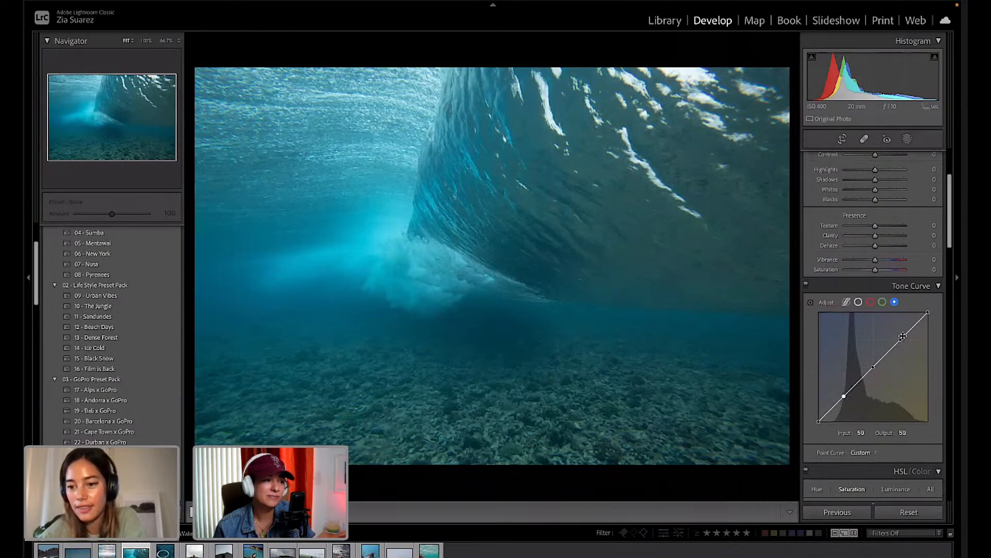
{"action": "left_click_drag", "start_coordinate": [902, 339], "coordinate": [899, 335]}
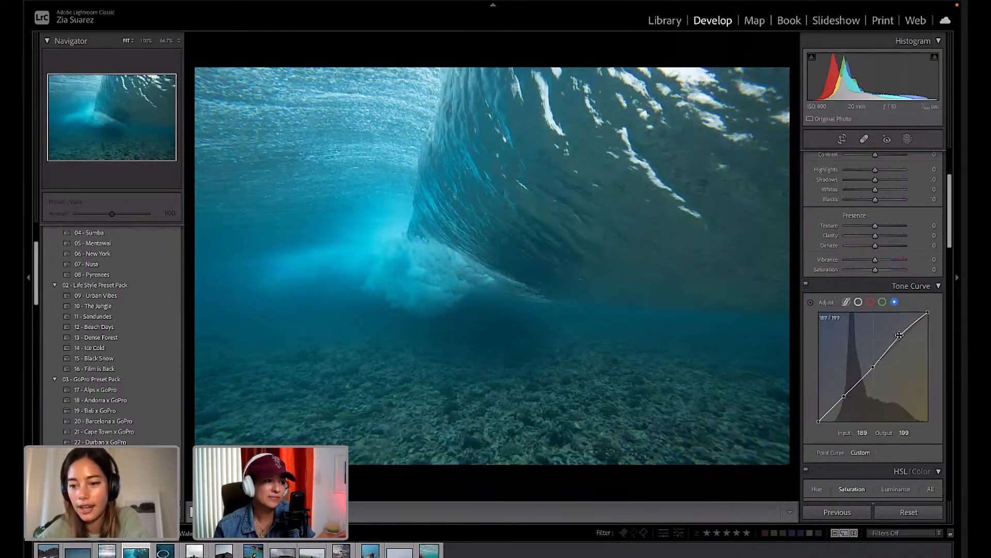
{"action": "left_click_drag", "start_coordinate": [844, 395], "coordinate": [846, 398]}
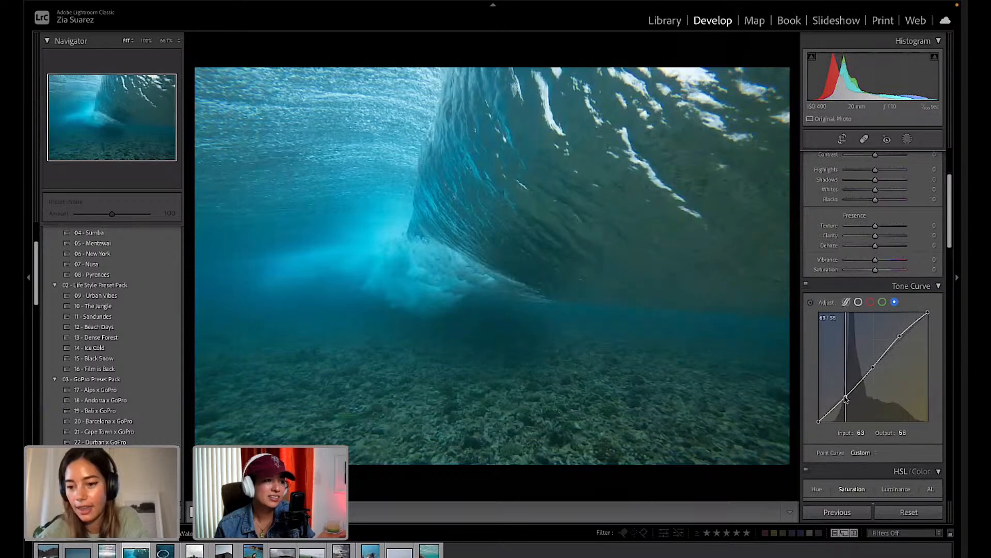
On the Green channel curve, lift the highlights and lower the shadows slightly.
{"action": "left_click", "coordinate": [883, 302]}
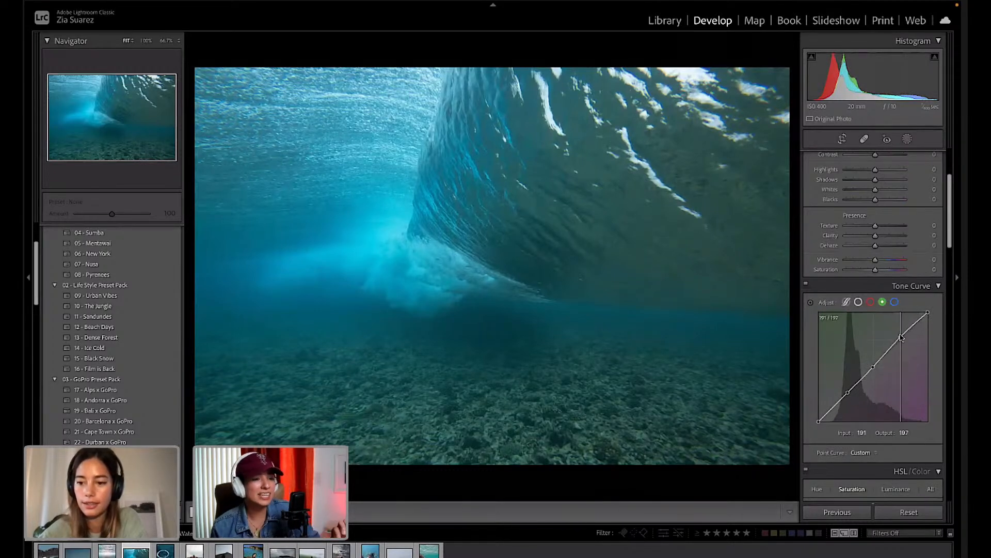
{"action": "left_click_drag", "start_coordinate": [901, 338], "coordinate": [900, 336]}
{"action": "left_click_drag", "start_coordinate": [848, 392], "coordinate": [849, 392]}
Add highlight and shadow points to the Red curve, nudging highlights up and shadows down.
{"action": "left_click", "coordinate": [870, 302]}
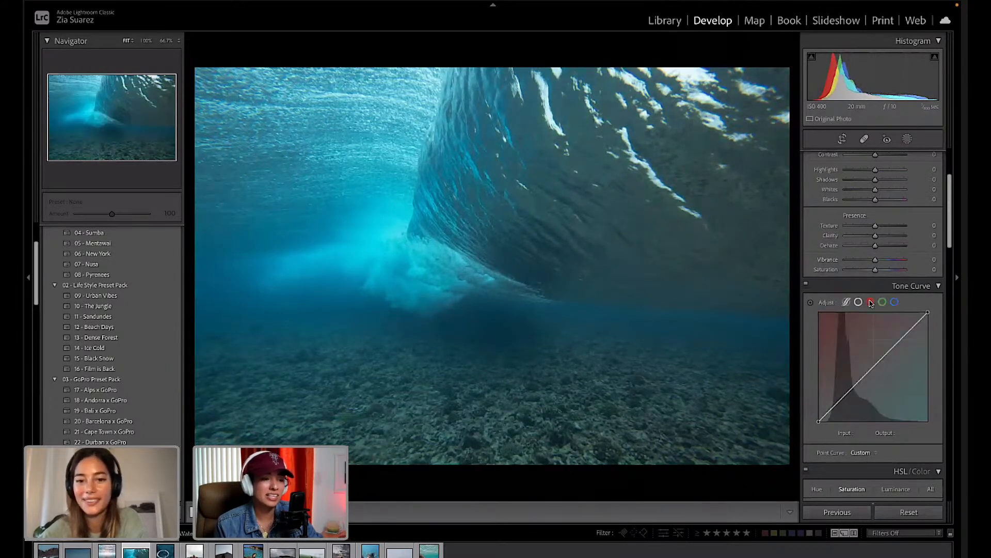
{"action": "left_click", "coordinate": [901, 340]}
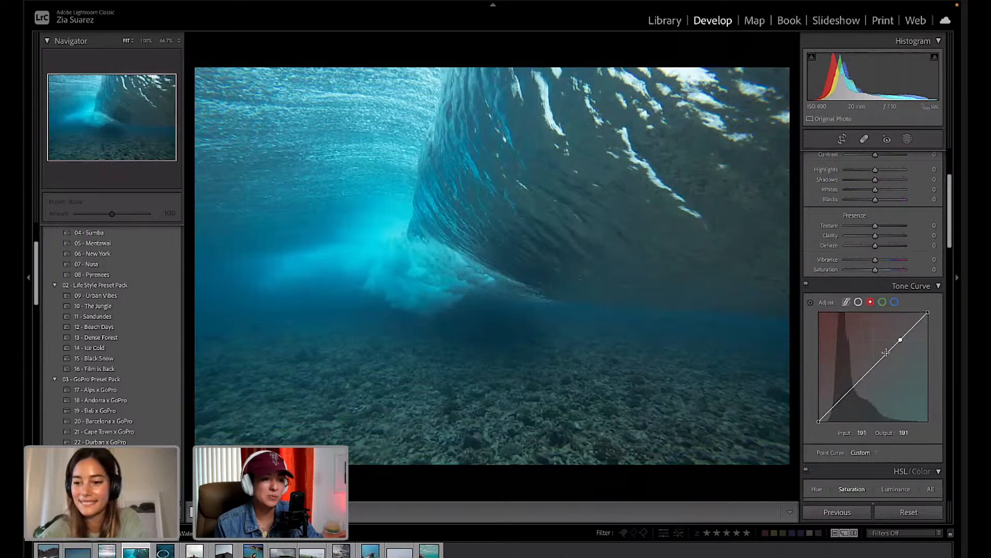
{"action": "left_click", "coordinate": [844, 396]}
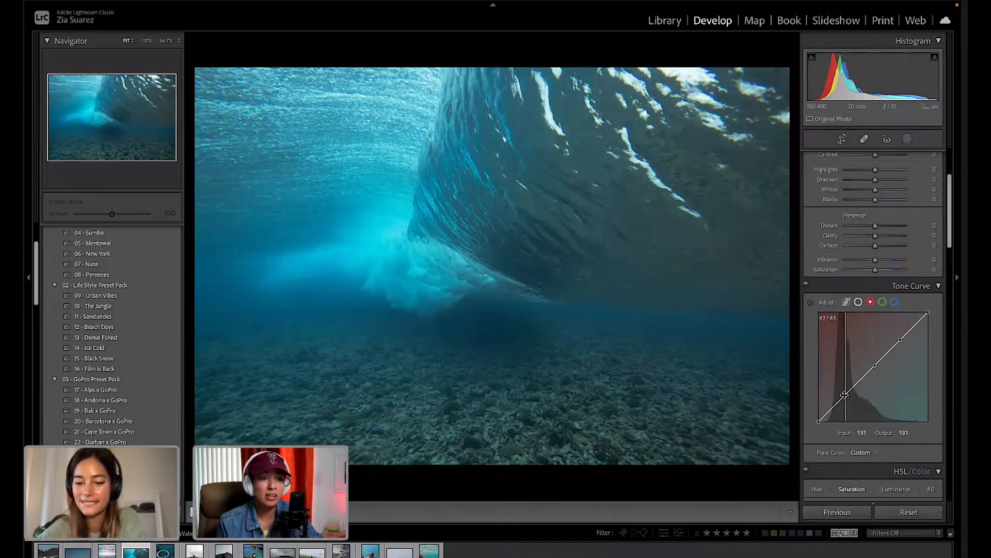
{"action": "left_click_drag", "start_coordinate": [904, 340], "coordinate": [901, 341]}
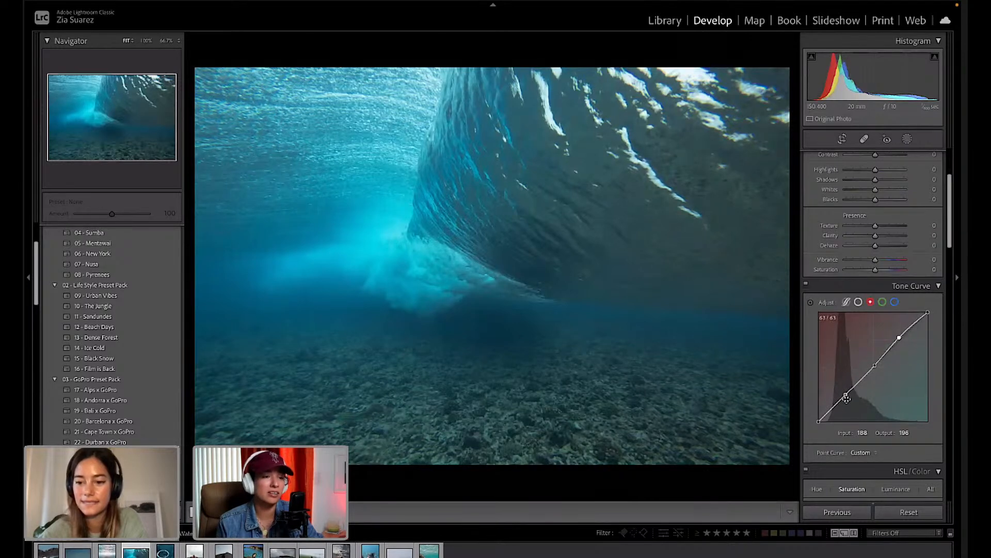
{"action": "left_click_drag", "start_coordinate": [845, 395], "coordinate": [847, 396]}
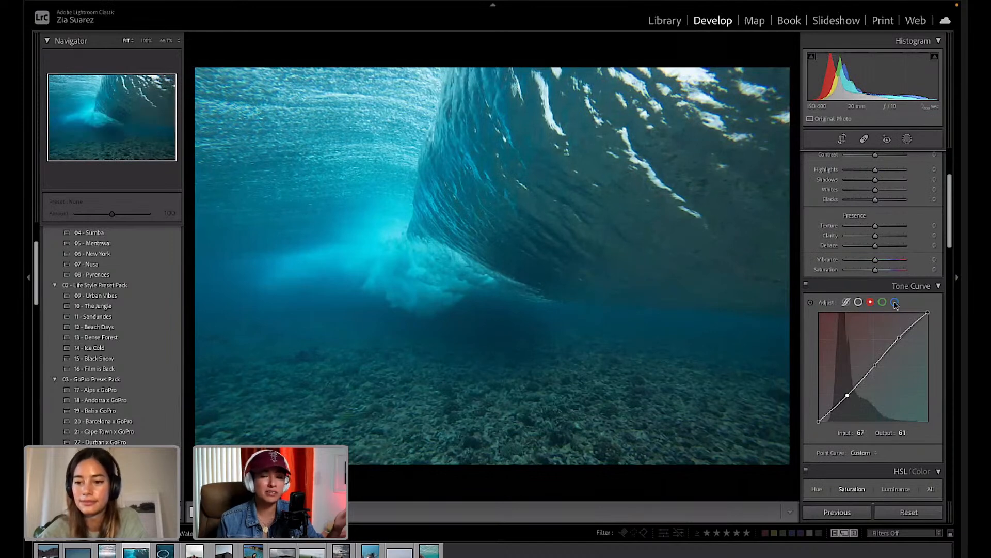
Give the RGB curve an S-shape: highlights at 190/196, shadows pulled to 68/63.
{"action": "left_click", "coordinate": [858, 302]}
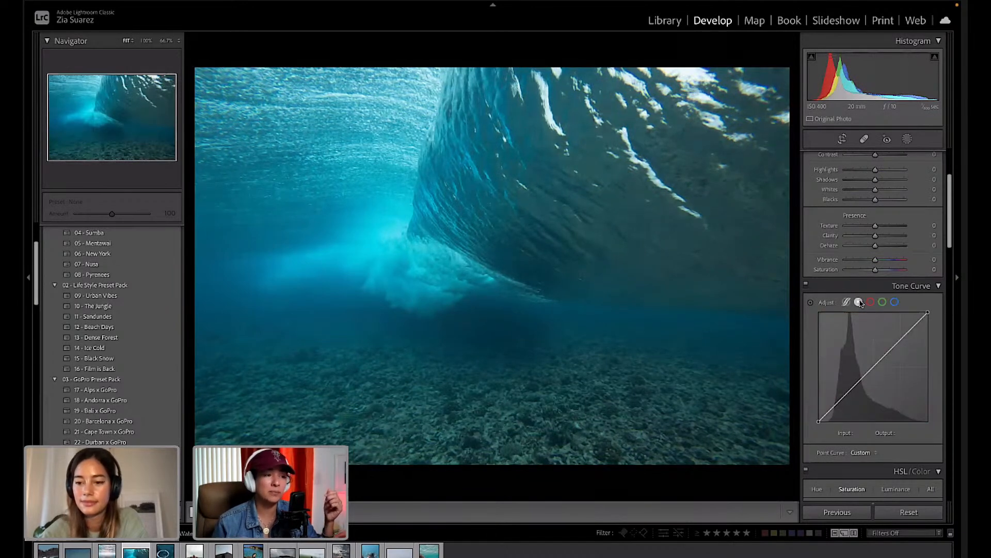
{"action": "left_click", "coordinate": [901, 340]}
{"action": "left_click", "coordinate": [872, 368]}
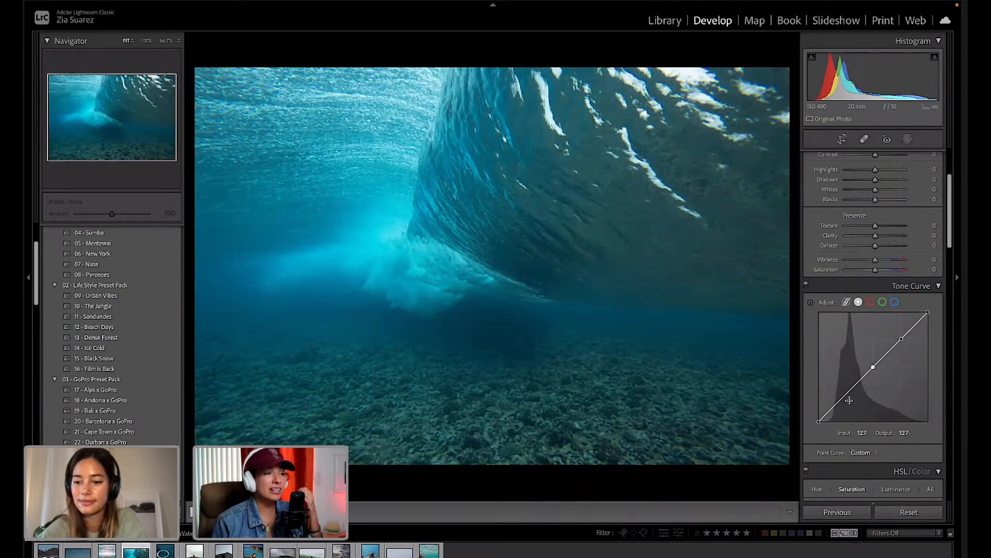
{"action": "left_click", "coordinate": [847, 391]}
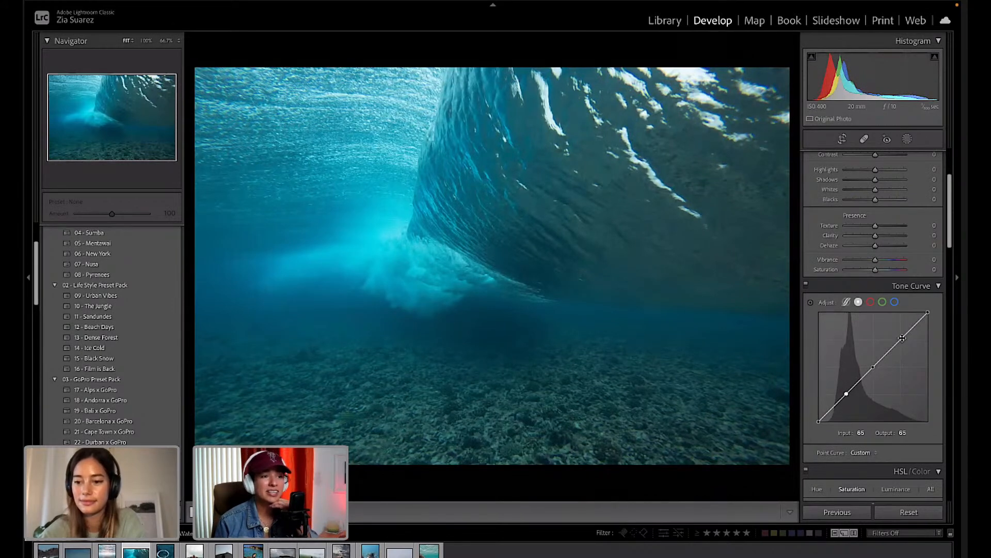
{"action": "left_click_drag", "start_coordinate": [902, 338], "coordinate": [901, 339]}
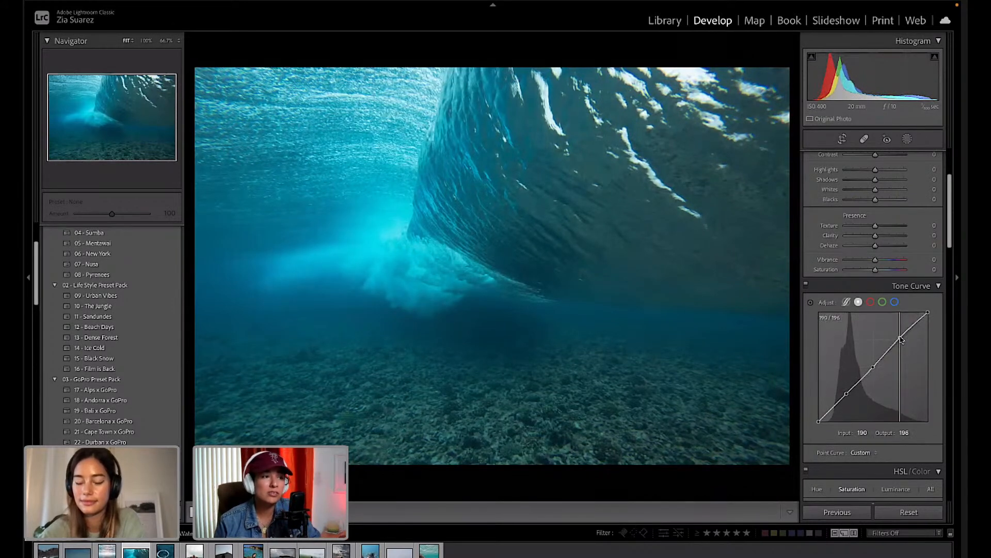
{"action": "left_click_drag", "start_coordinate": [847, 393], "coordinate": [848, 398]}
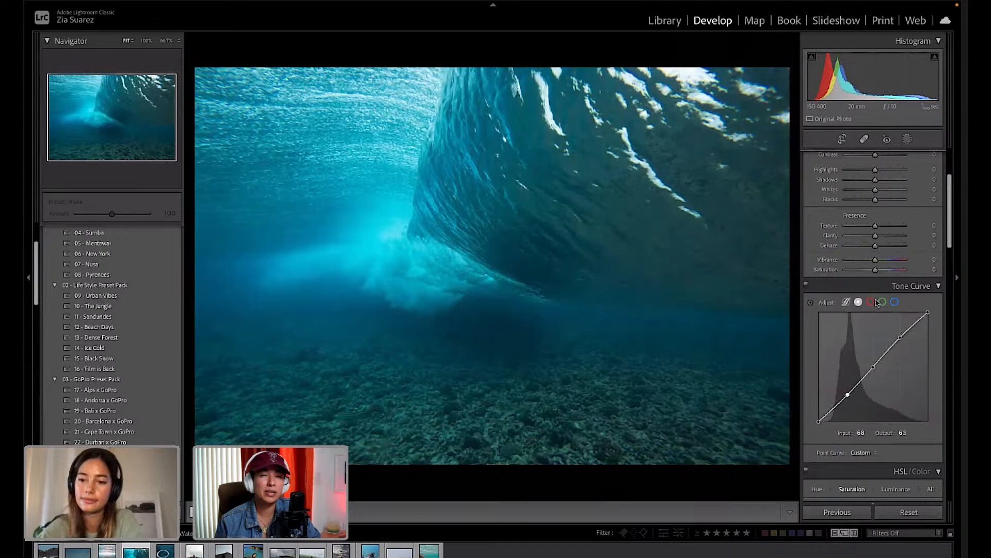
Refine the Red curve, lifting its highlight point and adjusting its shadow point.
{"action": "left_click", "coordinate": [871, 302]}
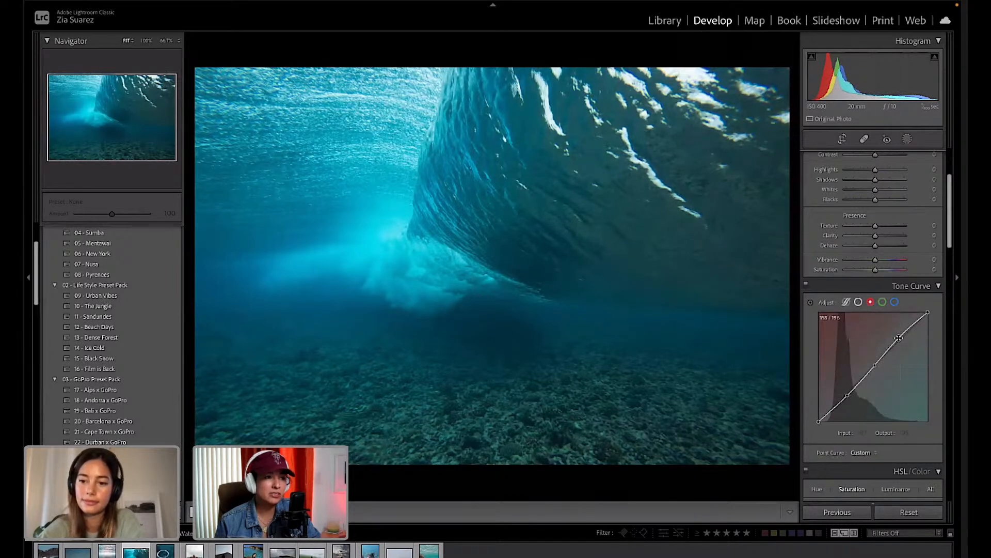
{"action": "left_click_drag", "start_coordinate": [898, 338], "coordinate": [898, 337]}
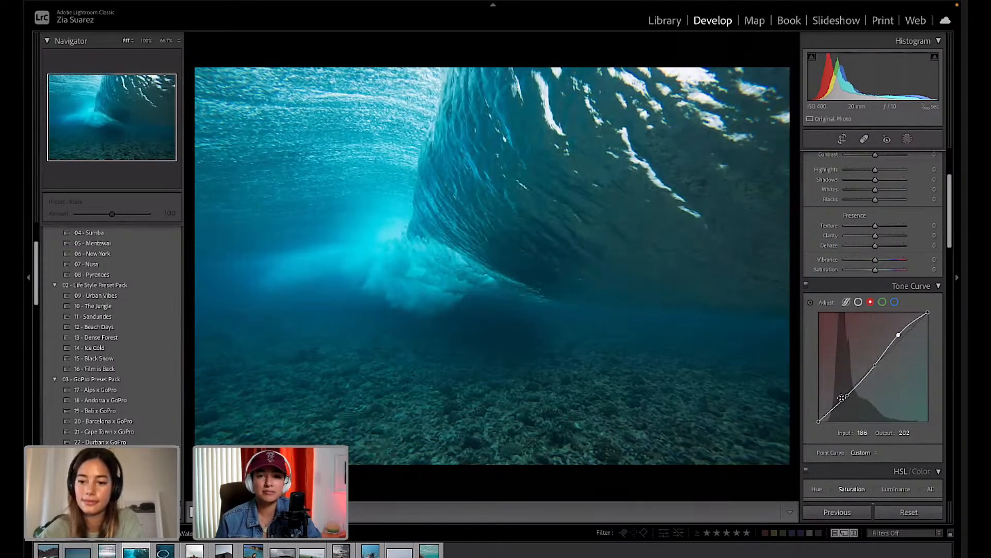
{"action": "left_click_drag", "start_coordinate": [846, 396], "coordinate": [849, 396]}
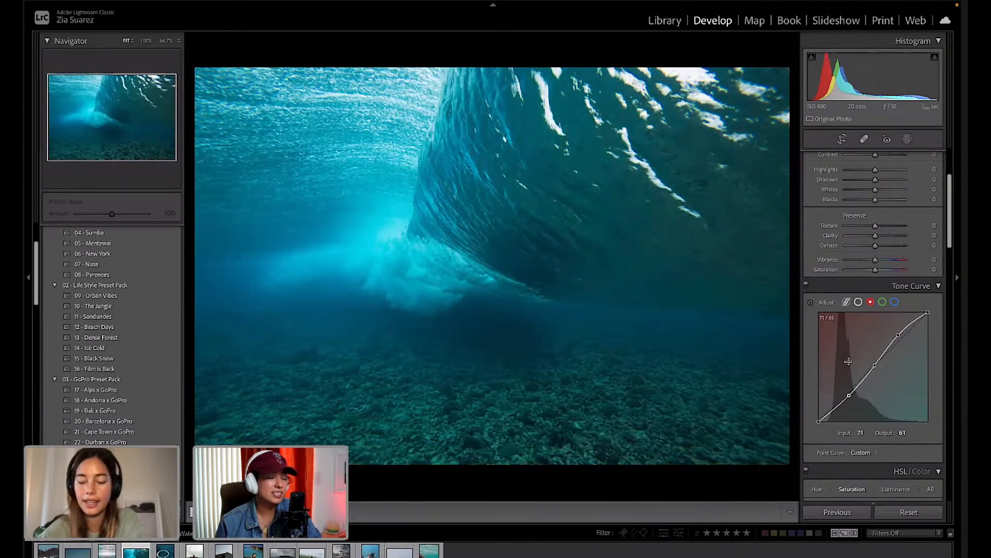
Set the Green curve's highlights to 186/203 and its shadows to 75/67.
{"action": "left_click", "coordinate": [881, 302]}
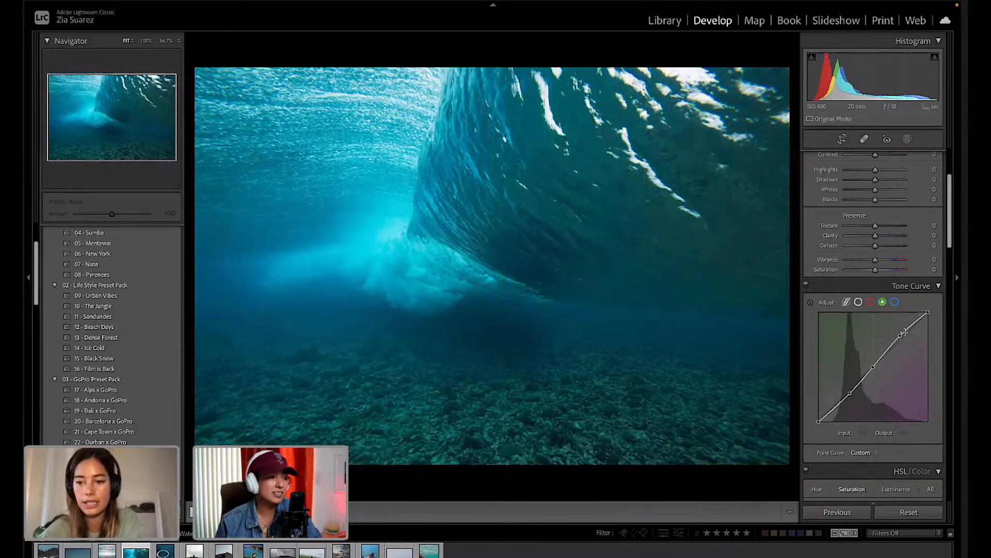
{"action": "left_click_drag", "start_coordinate": [901, 335], "coordinate": [899, 335]}
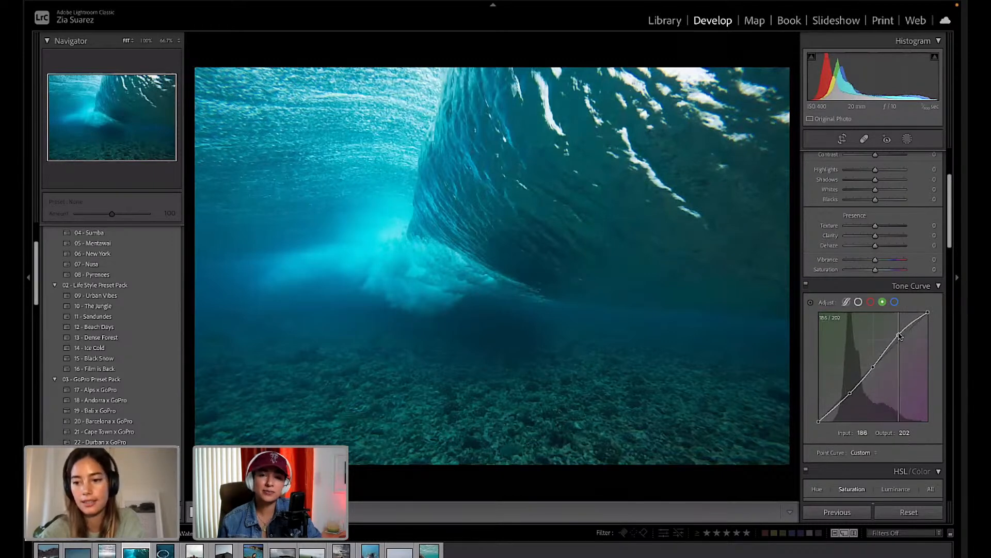
{"action": "left_click_drag", "start_coordinate": [850, 395], "coordinate": [850, 393]}
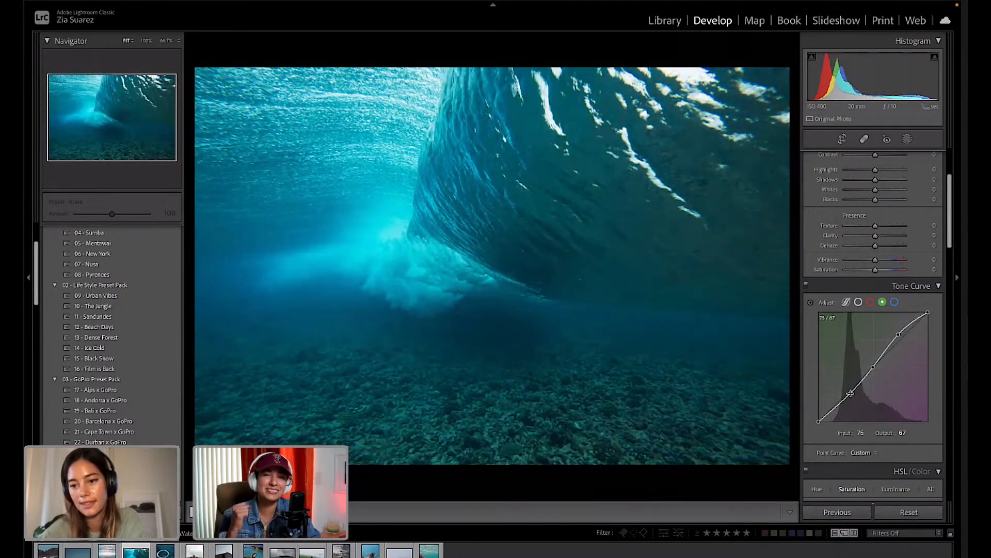
Raise the Blue curve's highlights to 189/202 and add a low shadow point.
{"action": "left_click", "coordinate": [895, 302]}
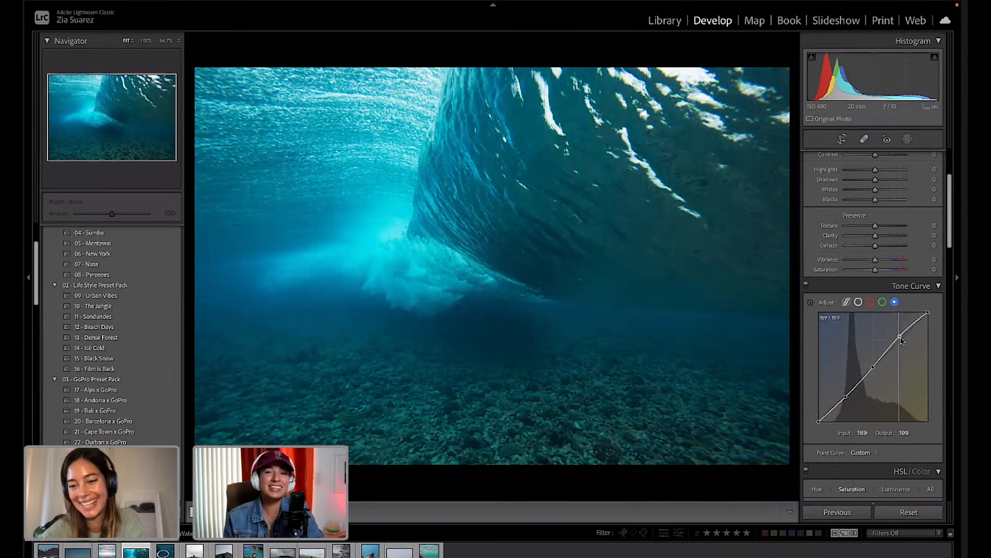
{"action": "left_click_drag", "start_coordinate": [900, 338], "coordinate": [900, 334]}
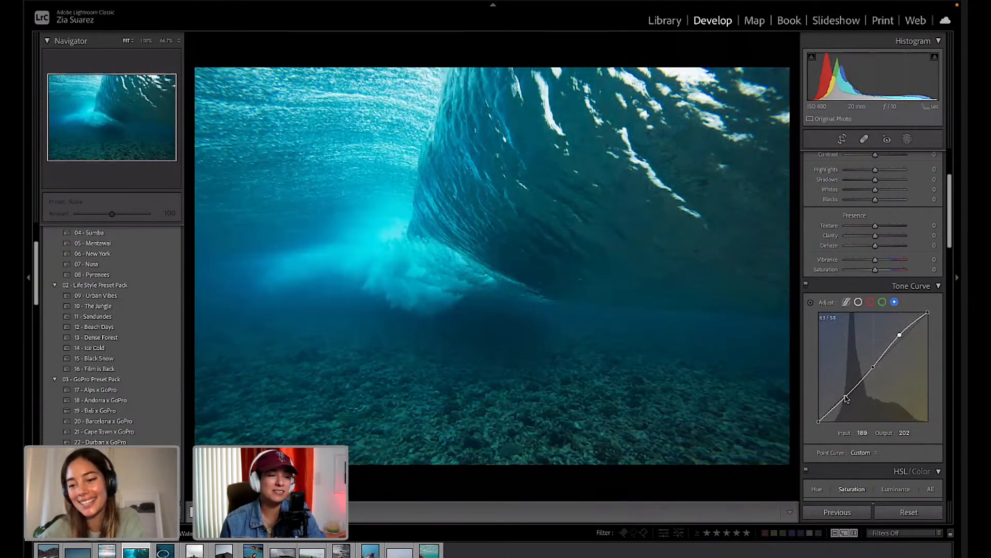
{"action": "left_click_drag", "start_coordinate": [846, 398], "coordinate": [848, 398]}
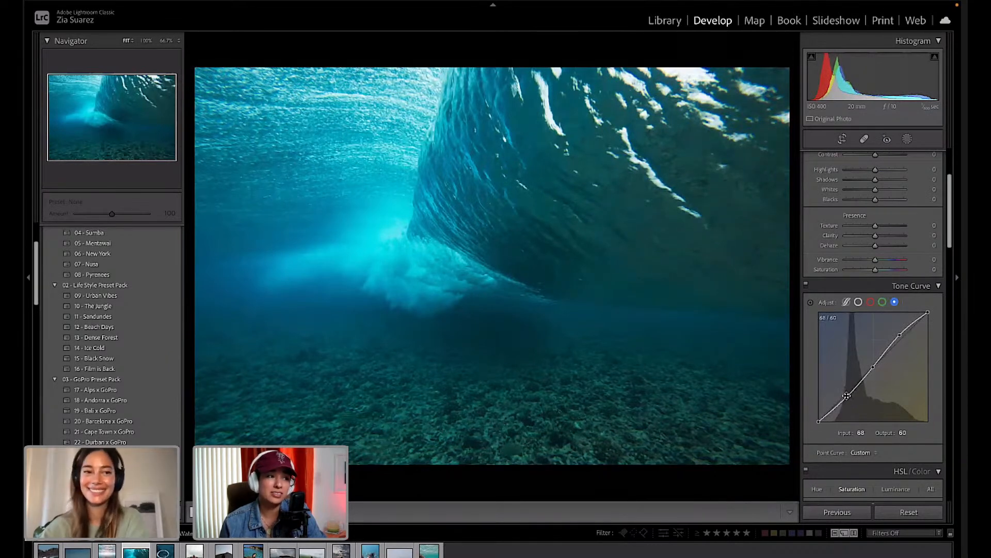
Sample the water with the WB eyedropper, giving Custom white balance at Temp 17,000, Tint +144.
{"action": "scroll", "coordinate": [917, 389], "scroll_direction": "down", "scroll_amount": 3}
{"action": "scroll", "coordinate": [917, 389], "scroll_direction": "down", "scroll_amount": 3}
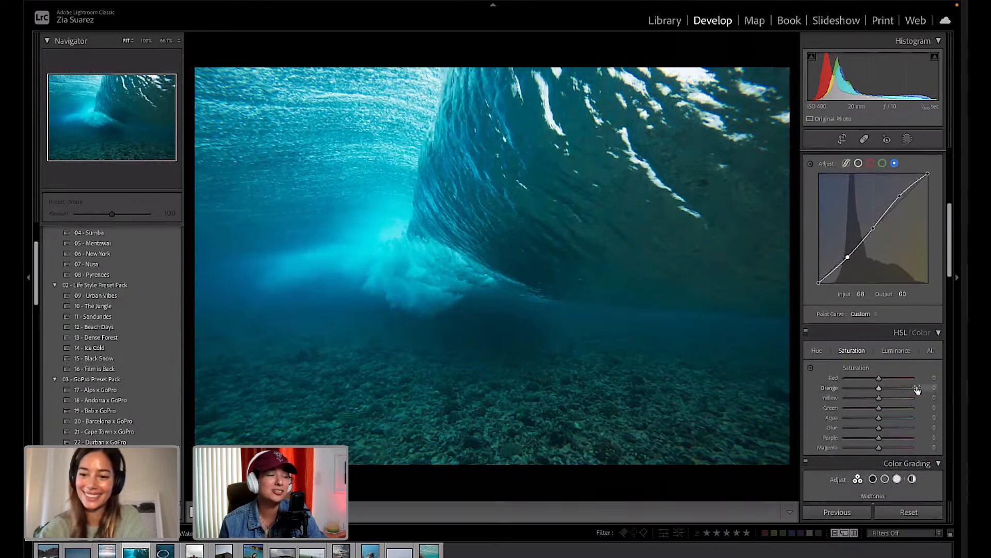
{"action": "scroll", "coordinate": [872, 408], "scroll_direction": "down", "scroll_amount": 3}
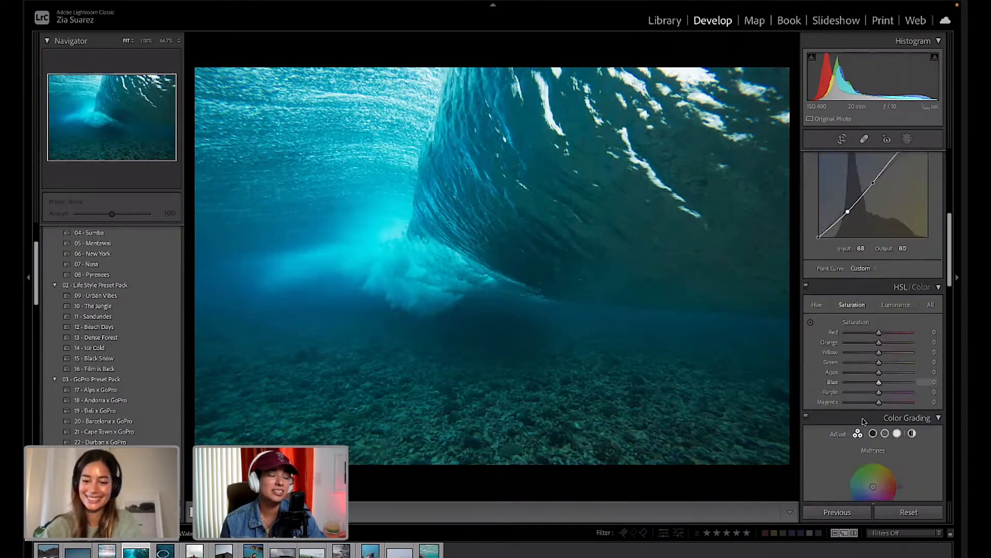
{"action": "scroll", "coordinate": [864, 421], "scroll_direction": "down", "scroll_amount": 4}
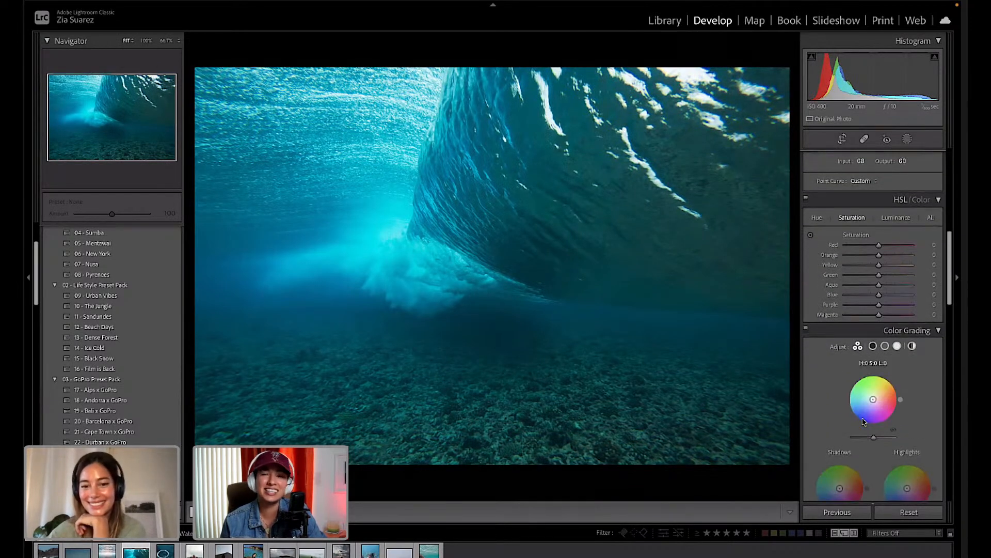
{"action": "scroll", "coordinate": [865, 419], "scroll_direction": "up", "scroll_amount": 15}
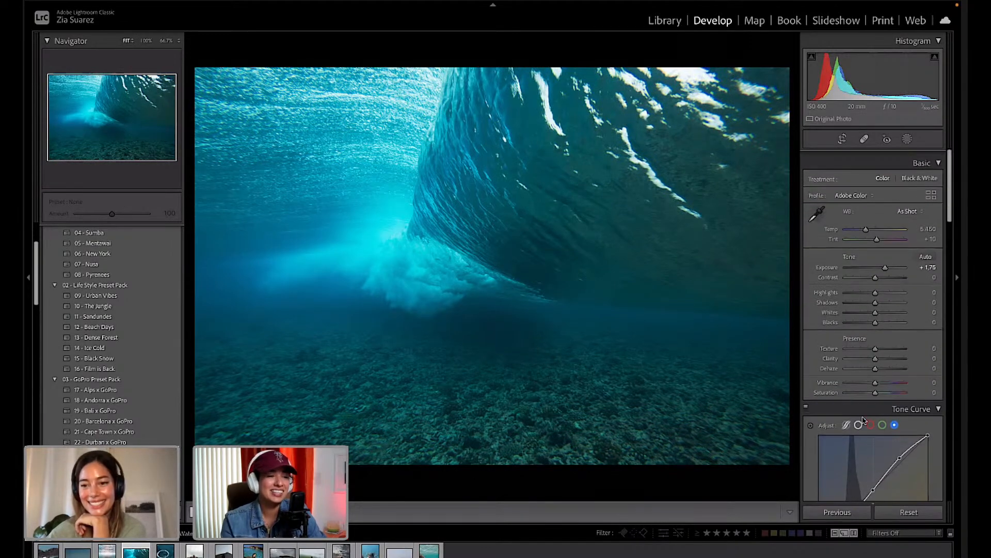
{"action": "left_click", "coordinate": [817, 208]}
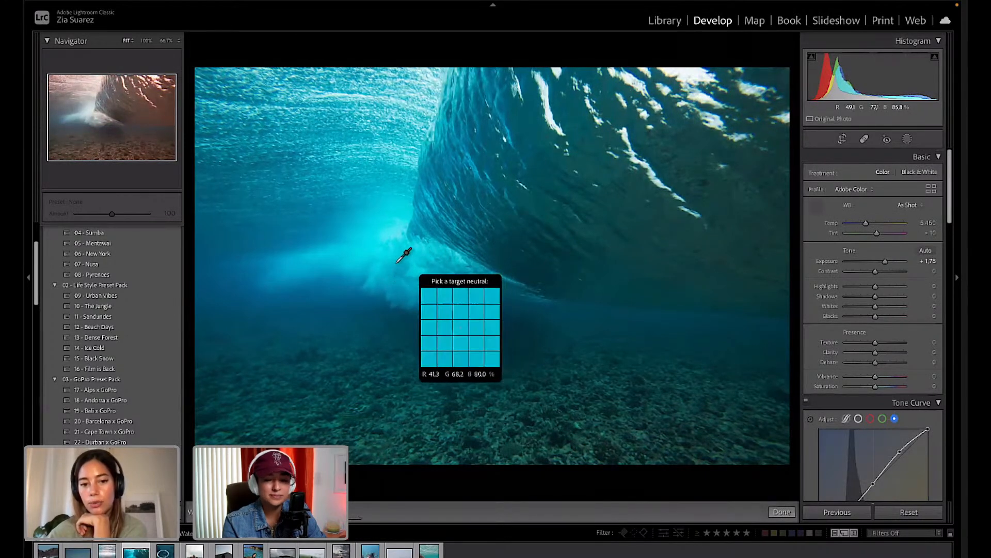
{"action": "left_click", "coordinate": [394, 264]}
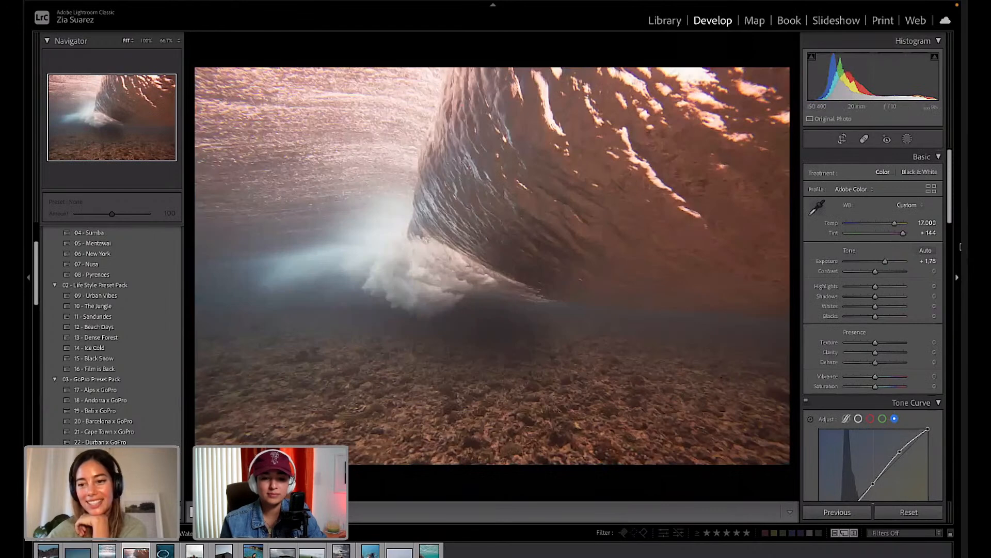
Set Tint +107, Highlights −59, Shadows +25, Whites −31, Clarity +18 and Exposure +1.46.
{"action": "left_click_drag", "start_coordinate": [902, 234], "coordinate": [882, 223]}
{"action": "left_click_drag", "start_coordinate": [876, 286], "coordinate": [865, 288]}
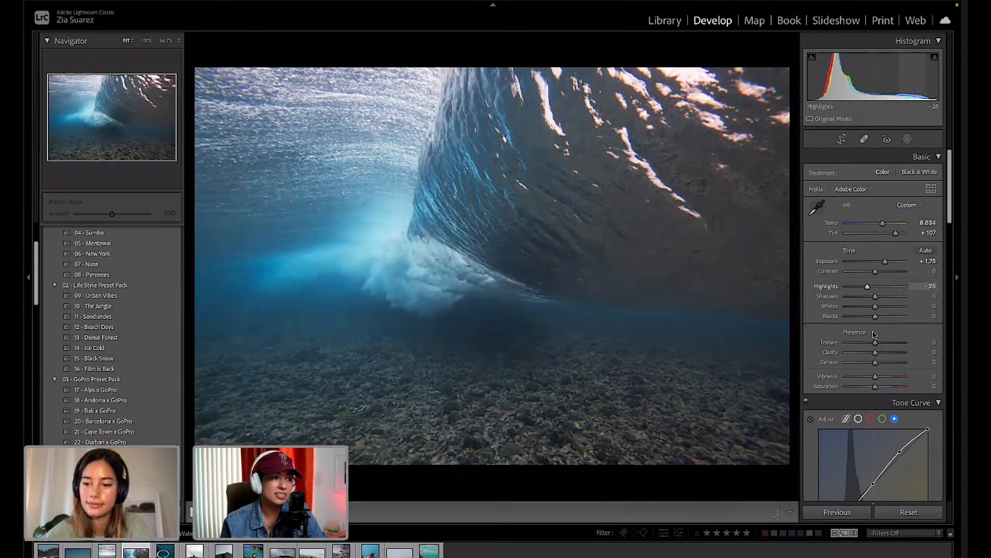
{"action": "left_click_drag", "start_coordinate": [876, 352], "coordinate": [885, 352]}
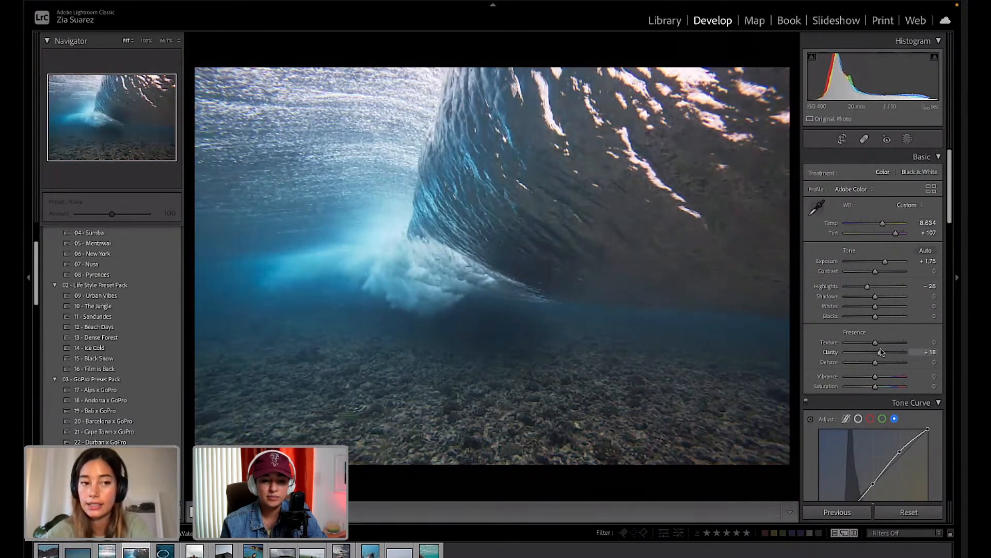
{"action": "left_click_drag", "start_coordinate": [885, 261], "coordinate": [871, 309]}
{"action": "left_click_drag", "start_coordinate": [855, 309], "coordinate": [882, 296]}
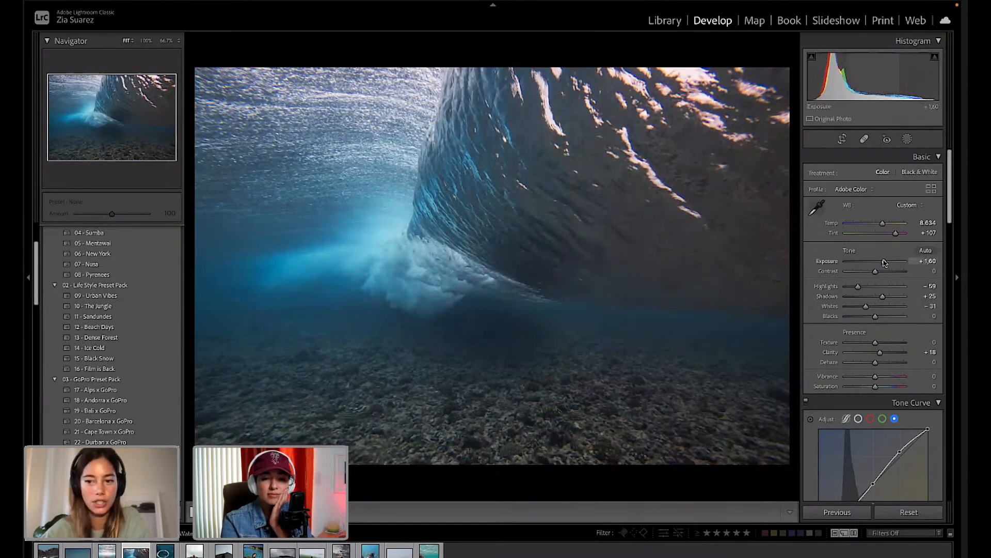
{"action": "left_click_drag", "start_coordinate": [884, 262], "coordinate": [883, 262]}
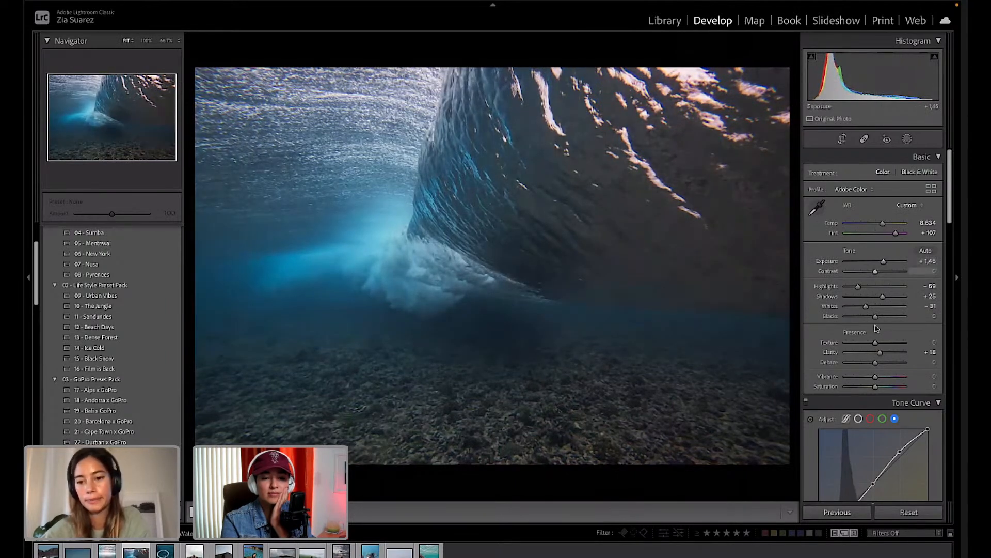
In Color Grading, push the Midtones wheel toward cyan.
{"action": "scroll", "coordinate": [878, 310], "scroll_direction": "down", "scroll_amount": 5}
{"action": "scroll", "coordinate": [874, 325], "scroll_direction": "down", "scroll_amount": 5}
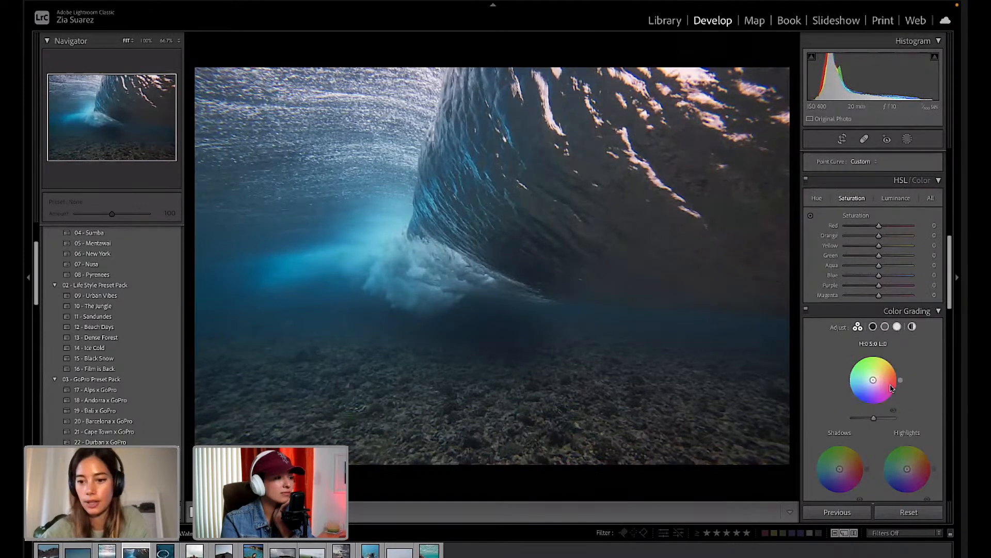
{"action": "left_click_drag", "start_coordinate": [873, 380], "coordinate": [898, 370]}
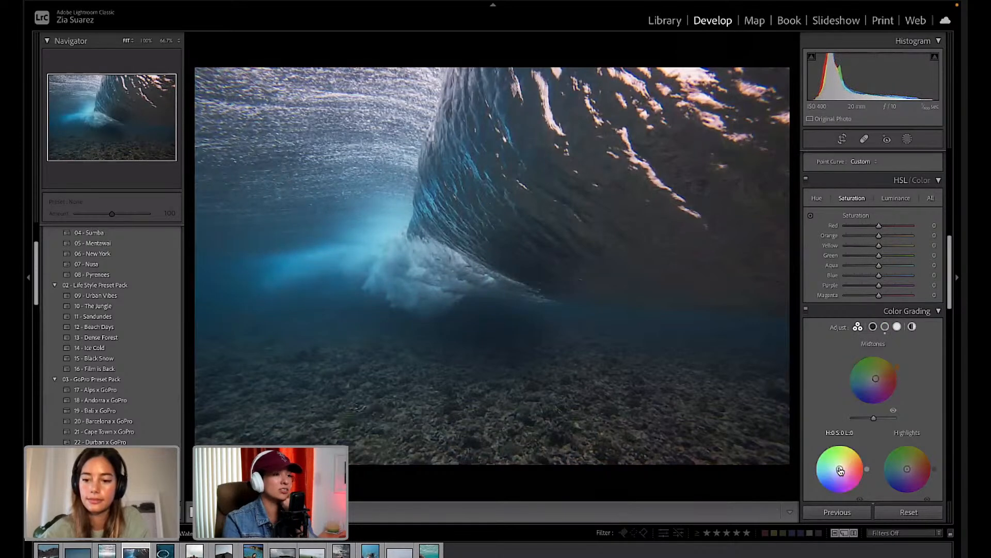
Tint the shadows slightly reddish and the highlights warm yellow at Hue 64, Saturation 11.
{"action": "mouse_move", "coordinate": [840, 468]}
{"action": "left_mouse_down"}
{"action": "mouse_move", "coordinate": [835, 447]}
{"action": "mouse_move", "coordinate": [832, 491]}
{"action": "mouse_move", "coordinate": [866, 474]}
{"action": "mouse_move", "coordinate": [861, 452]}
{"action": "mouse_move", "coordinate": [867, 464]}
{"action": "left_mouse_up"}
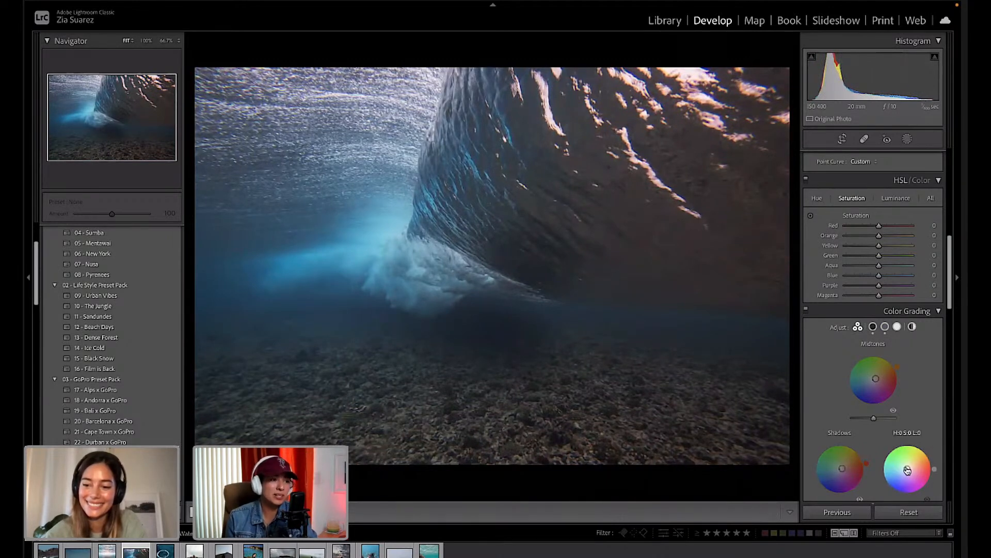
{"action": "mouse_move", "coordinate": [907, 469]}
{"action": "left_mouse_down"}
{"action": "mouse_move", "coordinate": [902, 444]}
{"action": "mouse_move", "coordinate": [892, 447]}
{"action": "mouse_move", "coordinate": [887, 488]}
{"action": "mouse_move", "coordinate": [894, 447]}
{"action": "mouse_move", "coordinate": [919, 445]}
{"action": "left_mouse_up"}
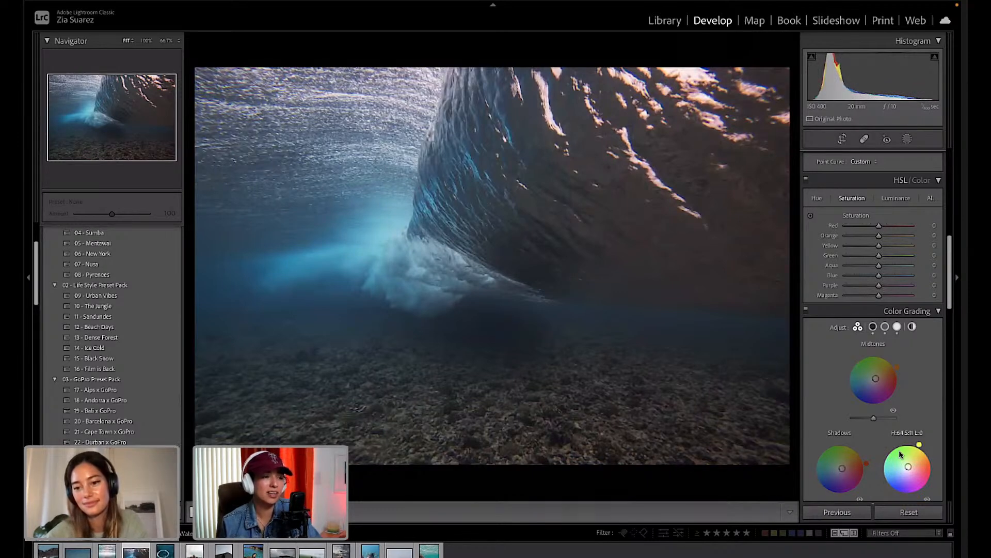
{"action": "scroll", "coordinate": [901, 454], "scroll_direction": "down", "scroll_amount": 5}
{"action": "scroll", "coordinate": [901, 454], "scroll_direction": "down", "scroll_amount": 6}
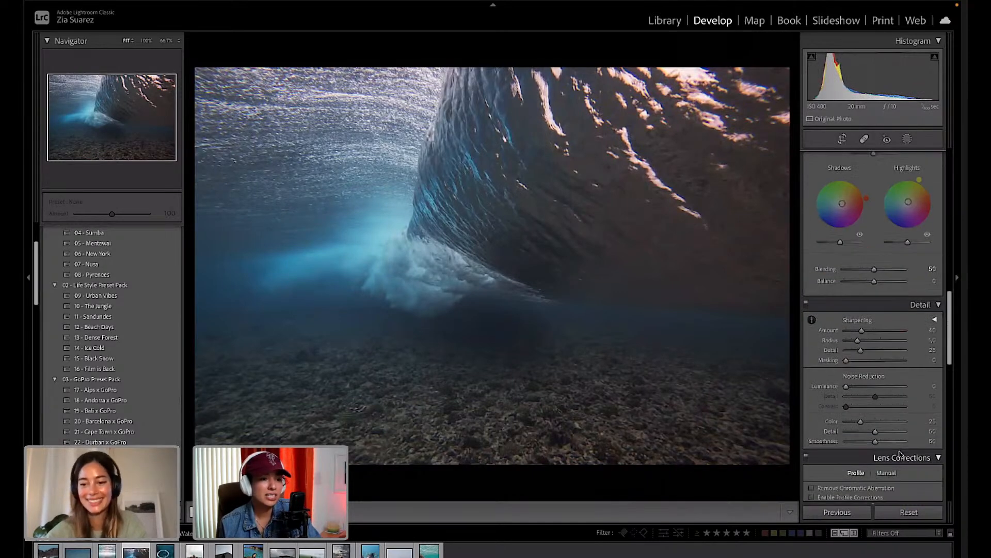
{"action": "scroll", "coordinate": [901, 454], "scroll_direction": "down", "scroll_amount": 4}
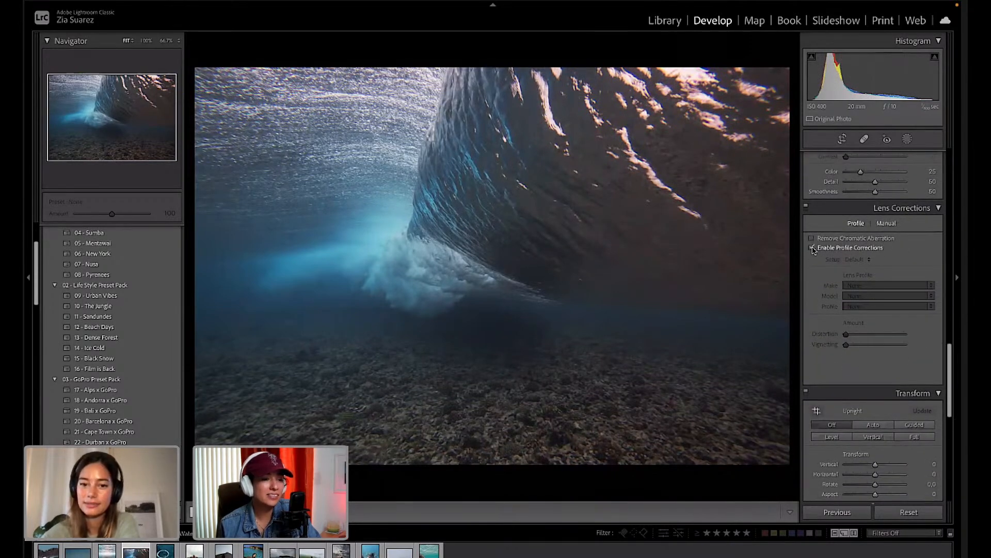
{"action": "left_click", "coordinate": [812, 248]}
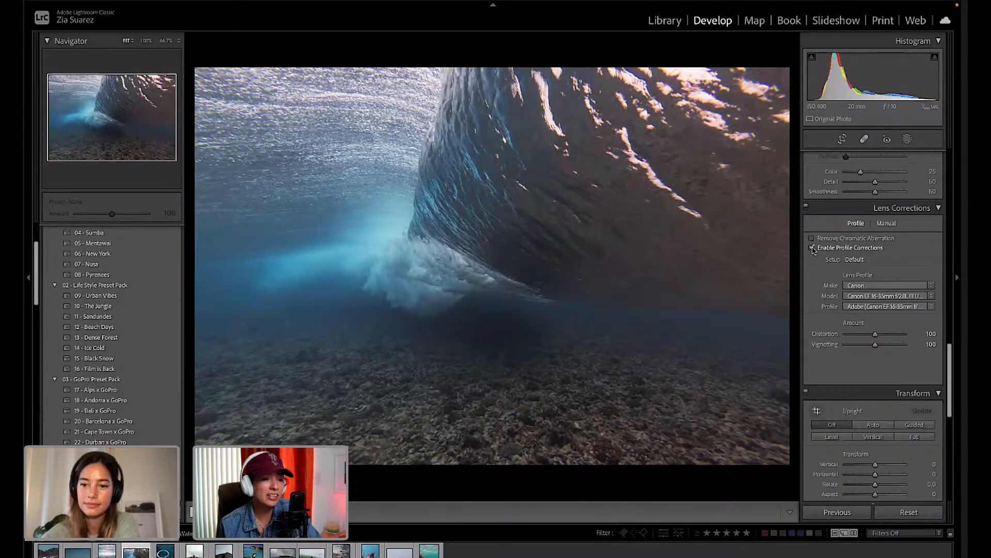
{"action": "left_click", "coordinate": [812, 249]}
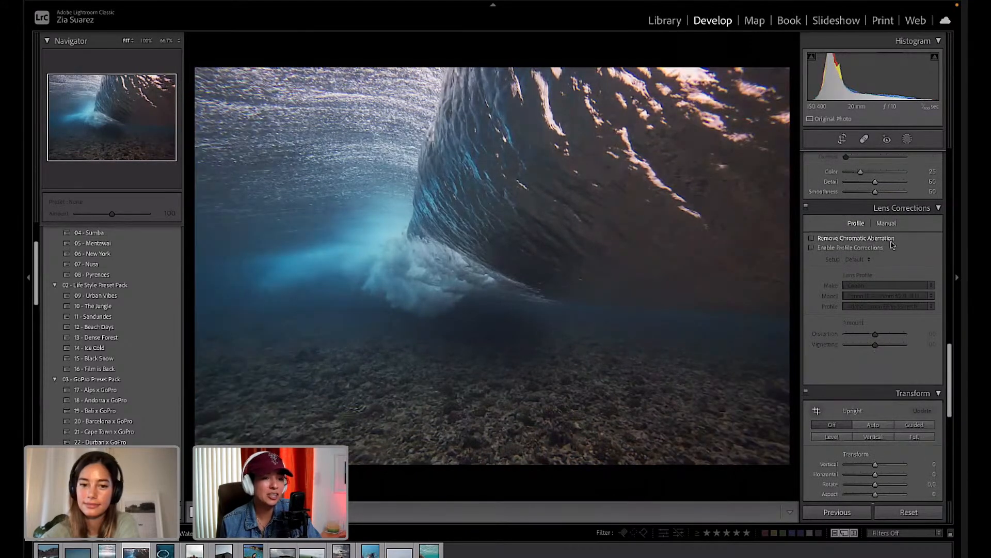
{"action": "scroll", "coordinate": [892, 244], "scroll_direction": "up", "scroll_amount": 15}
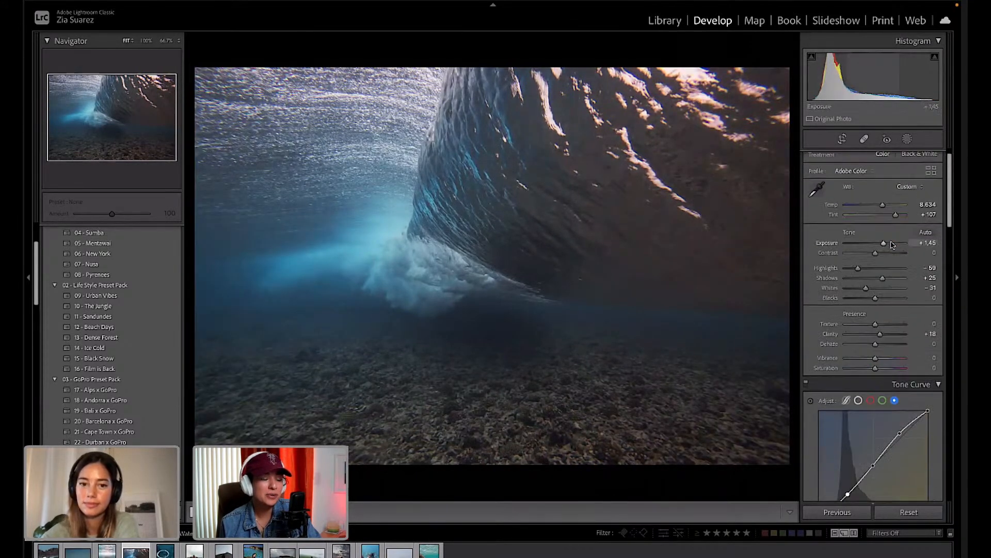
Adjust Basic tones to Shadows +30, Whites −28 and Contrast +11, returning Exposure to +1.45.
{"action": "scroll", "coordinate": [892, 243], "scroll_direction": "up", "scroll_amount": 1}
{"action": "left_click_drag", "start_coordinate": [883, 261], "coordinate": [884, 262]}
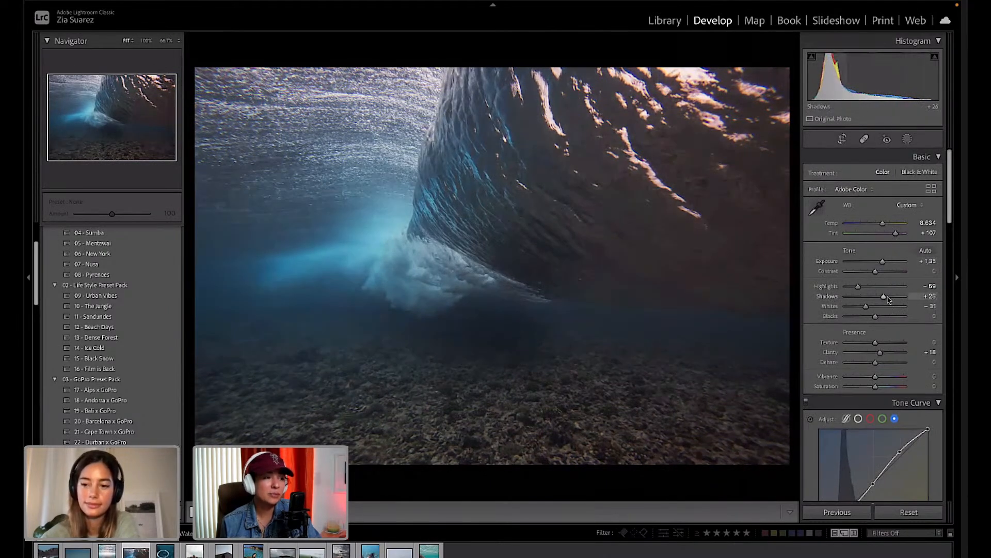
{"action": "mouse_move", "coordinate": [882, 296]}
{"action": "left_mouse_down"}
{"action": "mouse_move", "coordinate": [855, 308]}
{"action": "mouse_move", "coordinate": [867, 307]}
{"action": "left_mouse_up"}
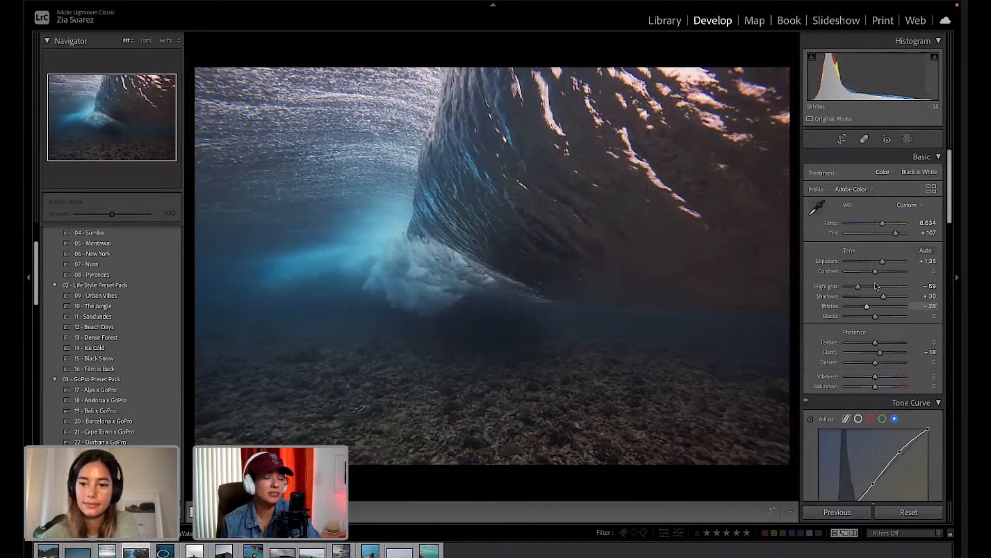
{"action": "left_click_drag", "start_coordinate": [876, 271], "coordinate": [881, 272]}
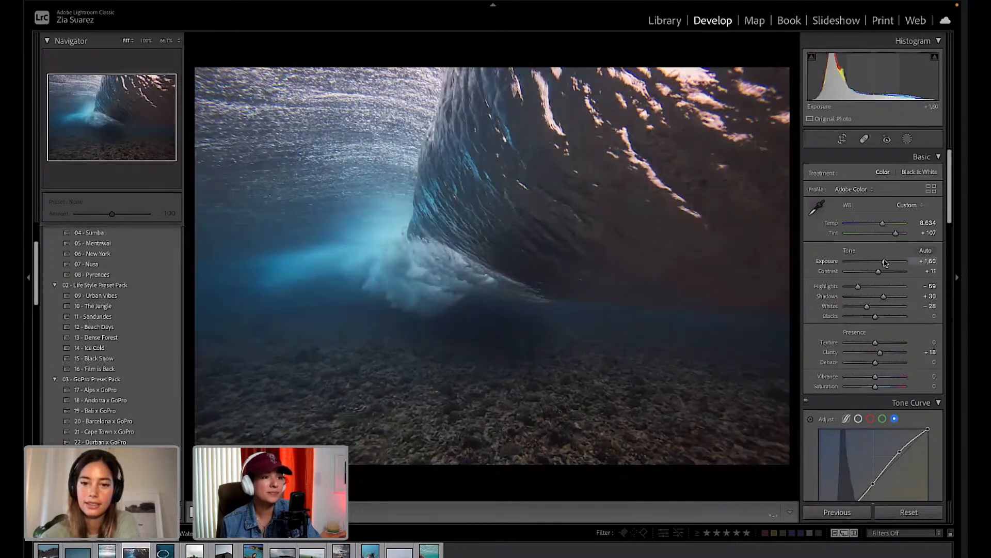
{"action": "left_click_drag", "start_coordinate": [882, 262], "coordinate": [884, 262]}
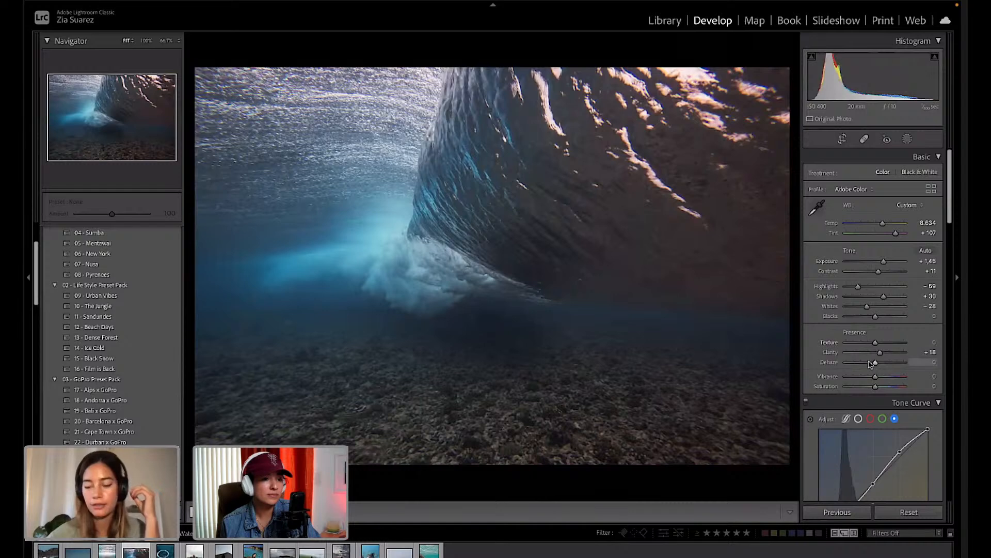
{"action": "scroll", "coordinate": [870, 363], "scroll_direction": "down", "scroll_amount": 3}
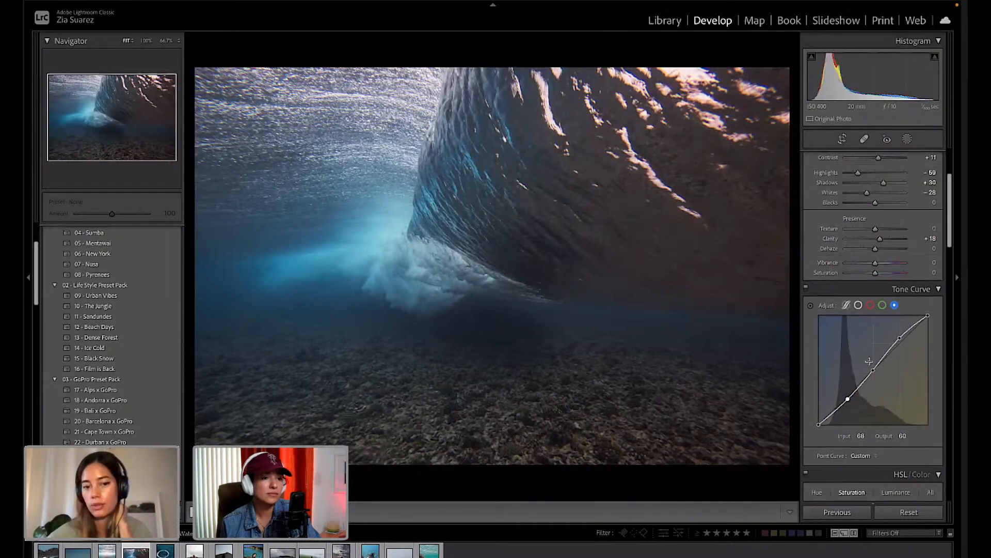
Tint calibration shadows slightly green and set Blue Primary hue to -33 with richer saturation.
{"action": "scroll", "coordinate": [869, 361], "scroll_direction": "down", "scroll_amount": 15}
{"action": "scroll", "coordinate": [881, 365], "scroll_direction": "down", "scroll_amount": 12}
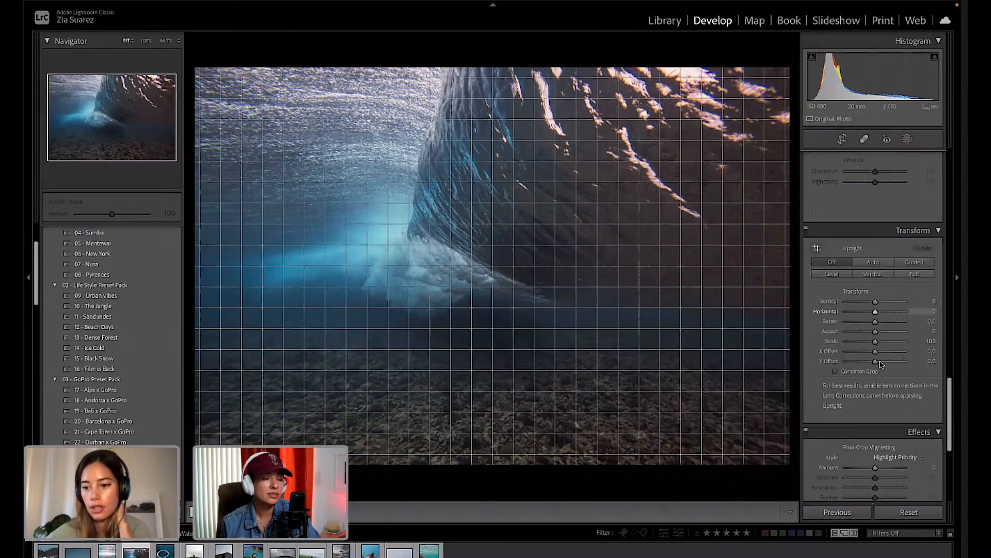
{"action": "left_click_drag", "start_coordinate": [879, 383], "coordinate": [874, 383]}
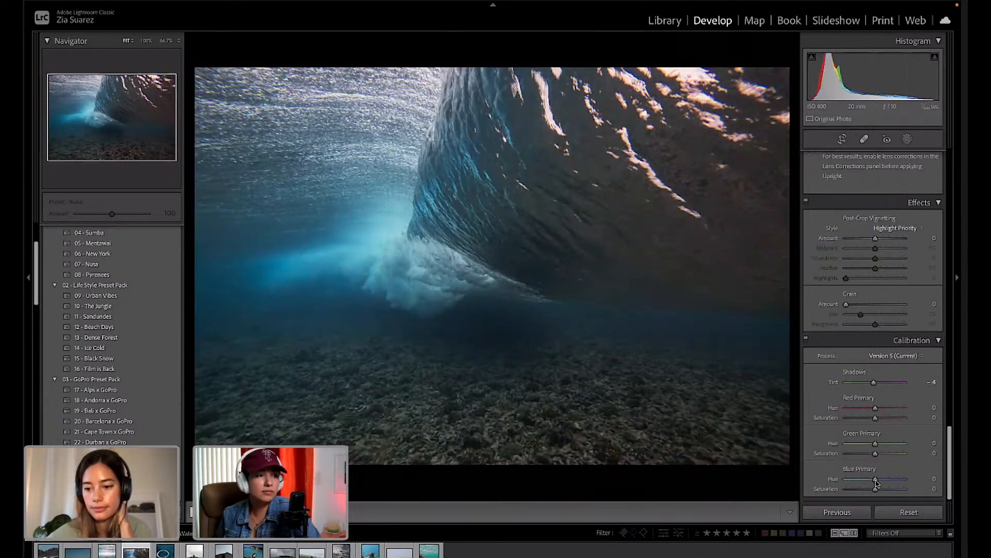
{"action": "mouse_move", "coordinate": [876, 483]}
{"action": "left_mouse_down"}
{"action": "mouse_move", "coordinate": [865, 482]}
{"action": "mouse_move", "coordinate": [874, 481]}
{"action": "left_mouse_up"}
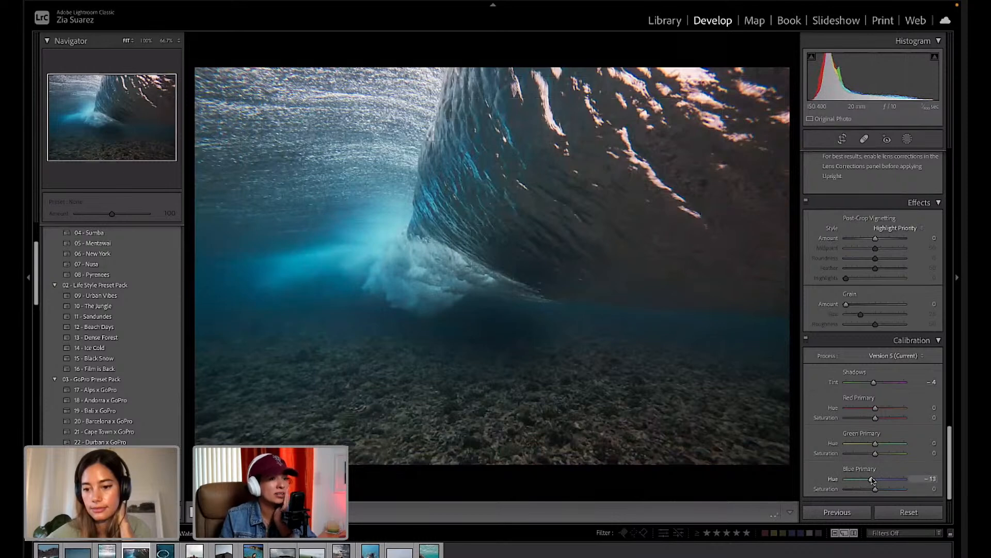
{"action": "left_click_drag", "start_coordinate": [873, 490], "coordinate": [884, 489]}
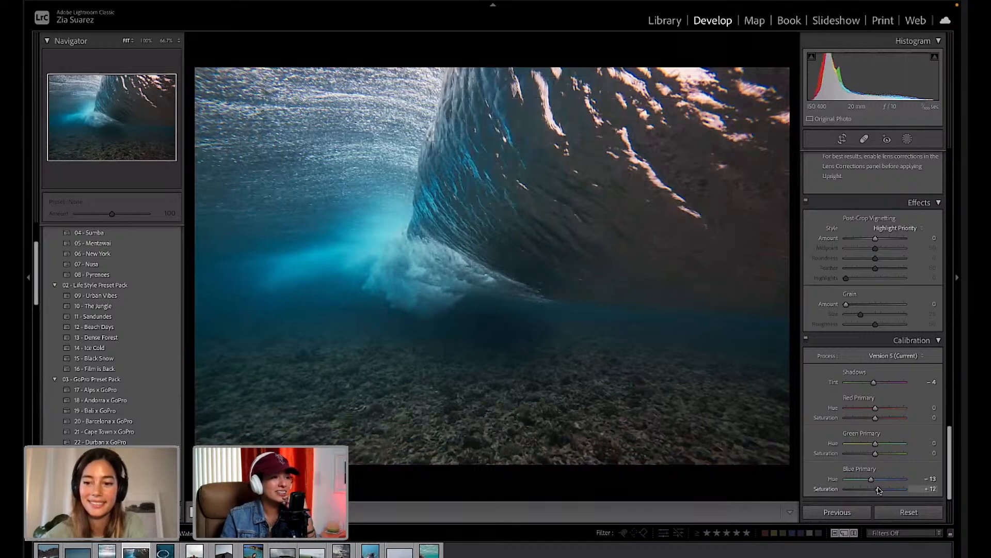
Lower Exposure in the Basic panel slightly to +1.35.
{"action": "scroll", "coordinate": [908, 336], "scroll_direction": "up", "scroll_amount": 10}
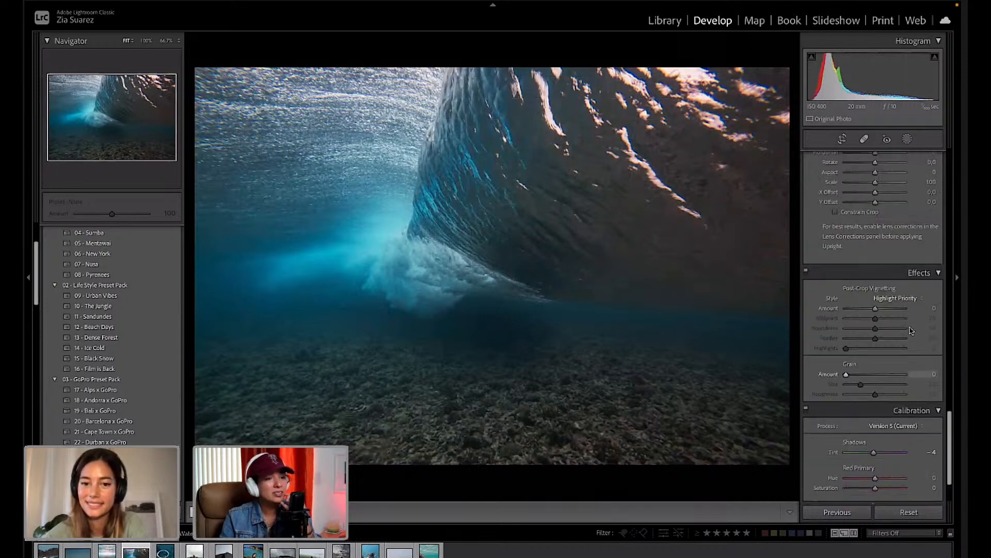
{"action": "scroll", "coordinate": [911, 330], "scroll_direction": "up", "scroll_amount": 10}
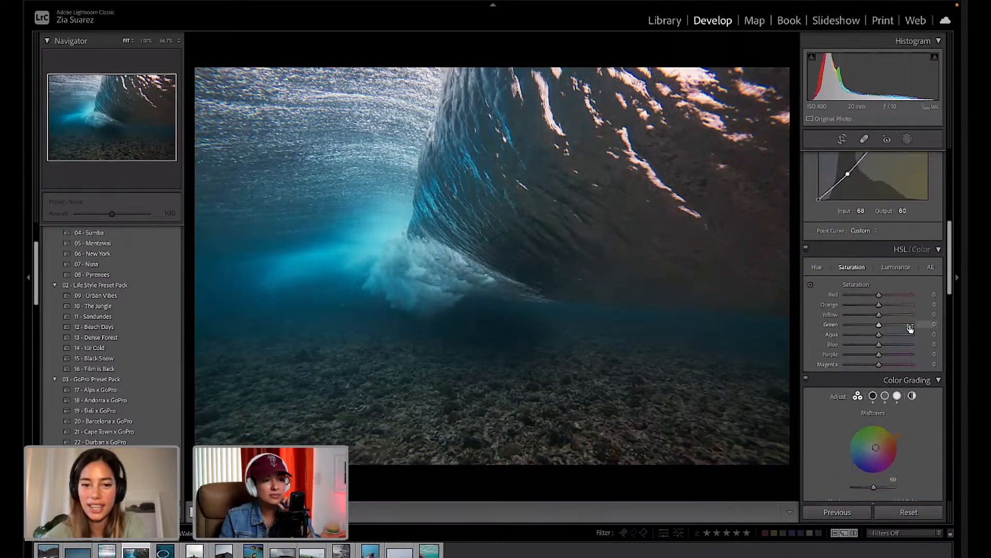
{"action": "left_click_drag", "start_coordinate": [884, 262], "coordinate": [858, 286]}
{"action": "left_click", "coordinate": [928, 173]}
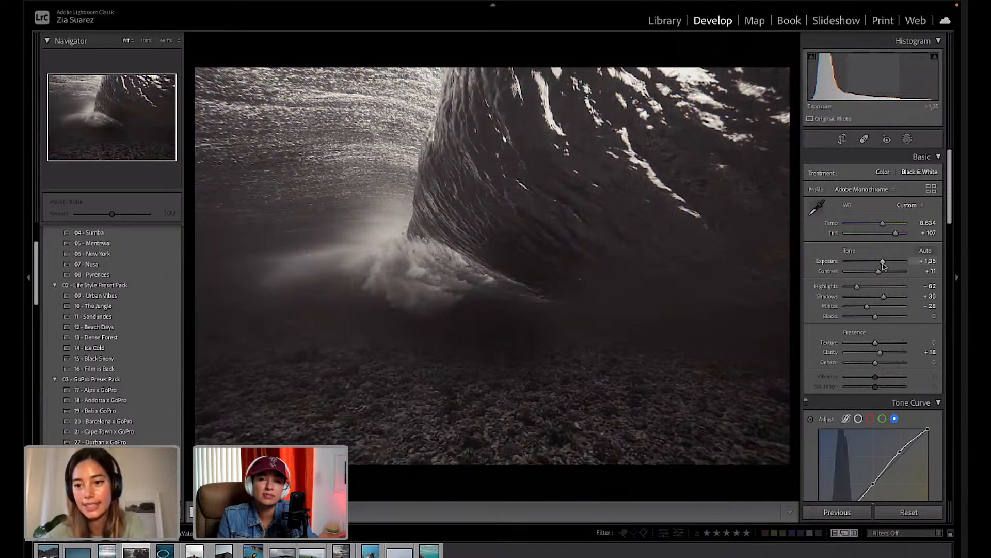
{"action": "left_click_drag", "start_coordinate": [883, 262], "coordinate": [889, 273]}
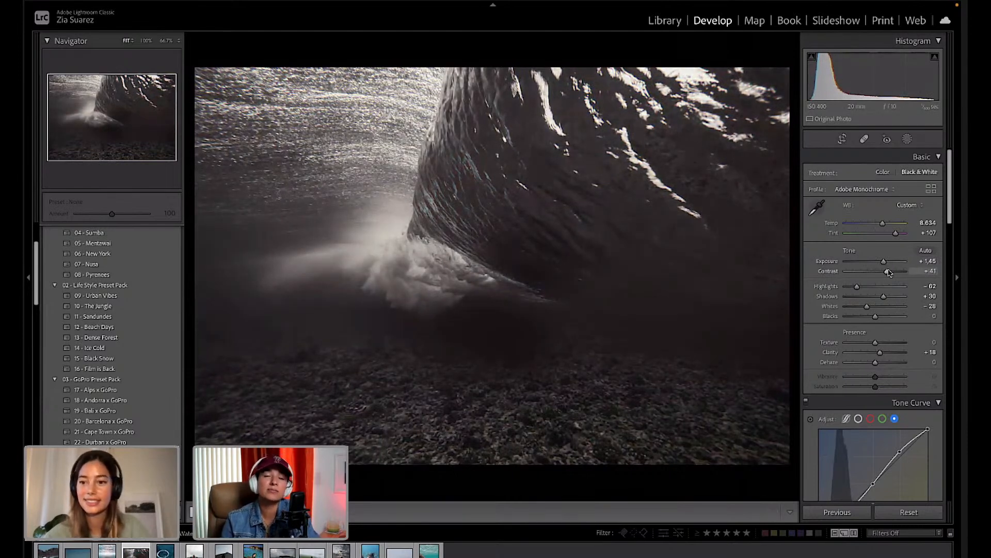
{"action": "key", "text": "ctrl+z"}
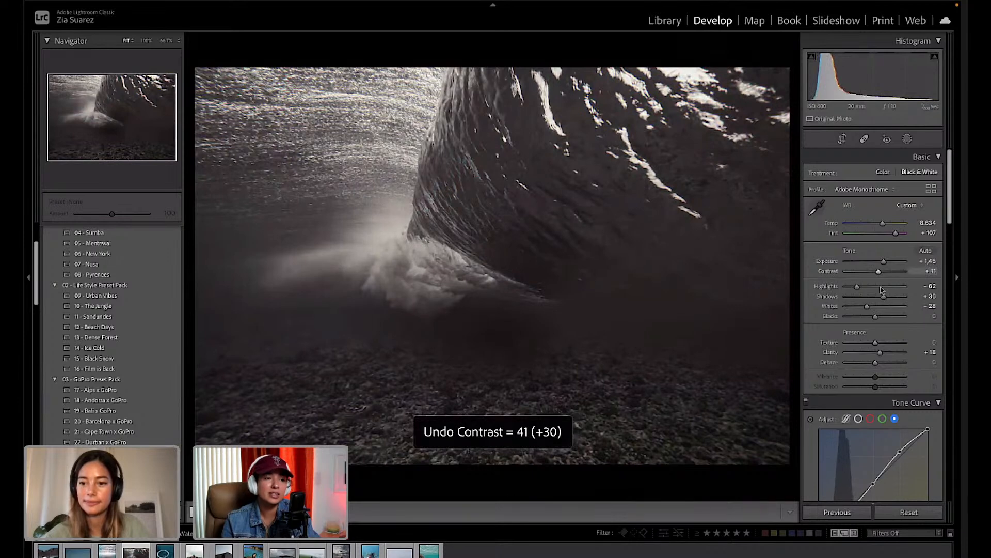
{"action": "left_click_drag", "start_coordinate": [878, 271], "coordinate": [889, 274]}
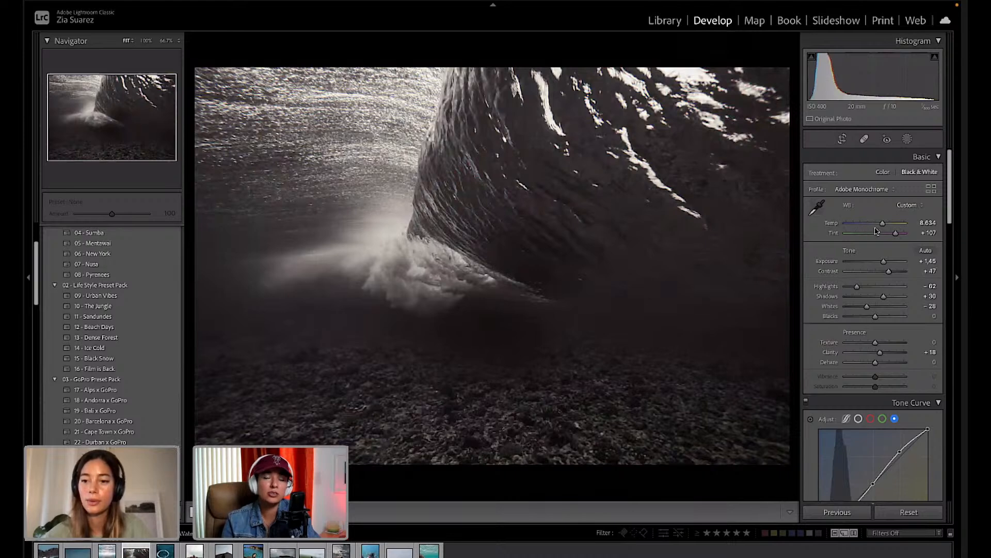
{"action": "left_click_drag", "start_coordinate": [884, 225], "coordinate": [887, 224]}
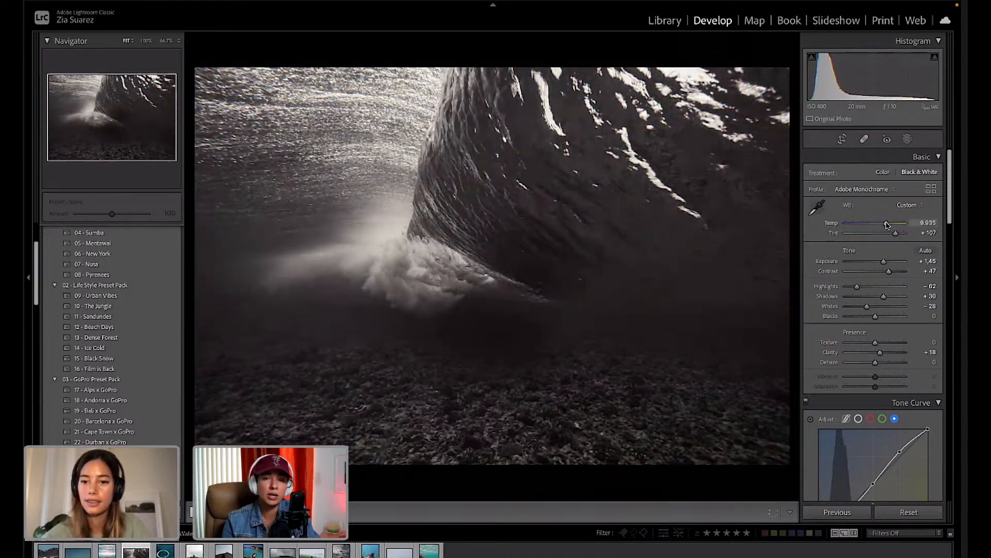
{"action": "key", "text": "ctrl+z"}
{"action": "key", "text": "ctrl+z"}
{"action": "key", "text": "ctrl+z"}
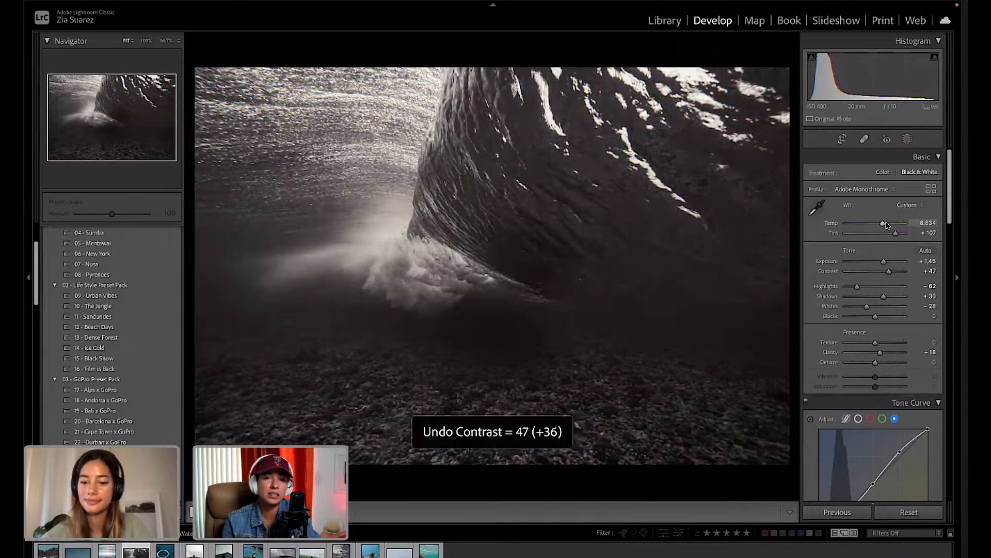
{"action": "key", "text": "ctrl+z"}
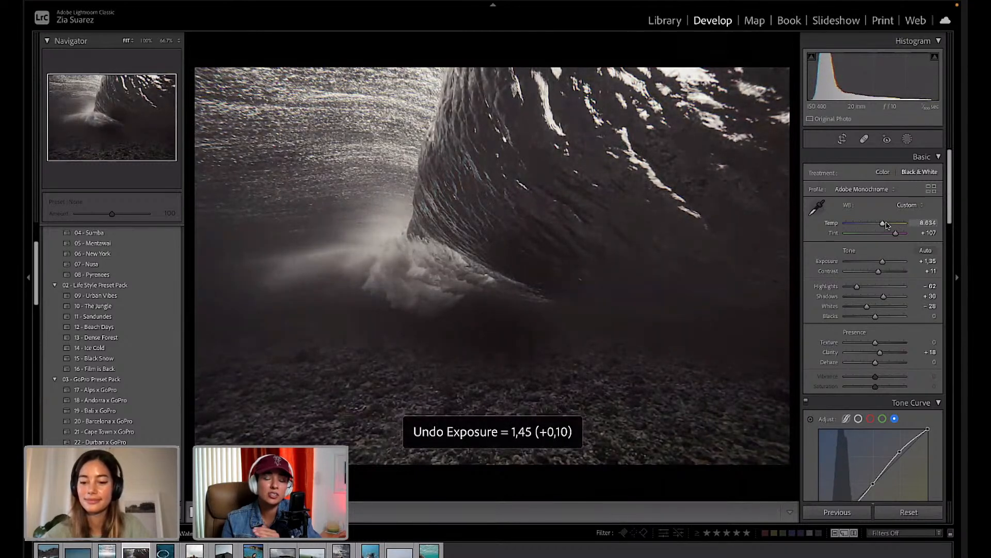
{"action": "key", "text": "ctrl+z"}
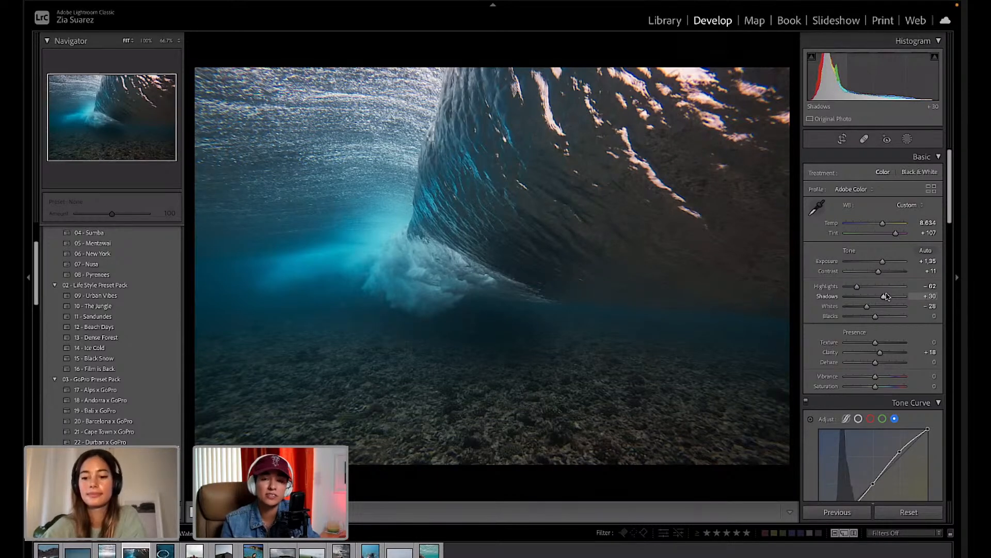
Set Shadows to +34, Whites to -27, Exposure to +1.25 and Highlights to +28.
{"action": "left_click_drag", "start_coordinate": [886, 296], "coordinate": [885, 298]}
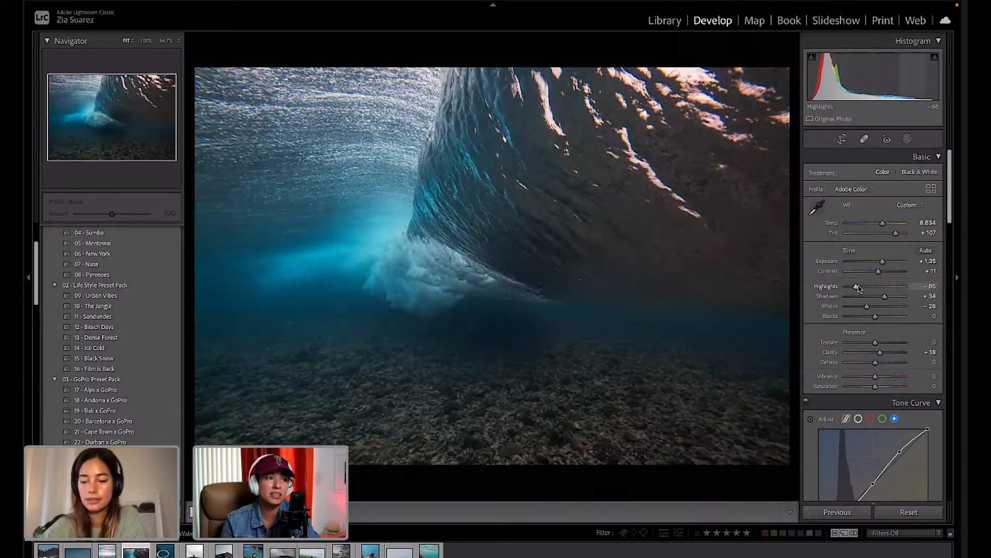
{"action": "left_click_drag", "start_coordinate": [868, 307], "coordinate": [866, 307]}
{"action": "left_click_drag", "start_coordinate": [883, 258], "coordinate": [883, 263]}
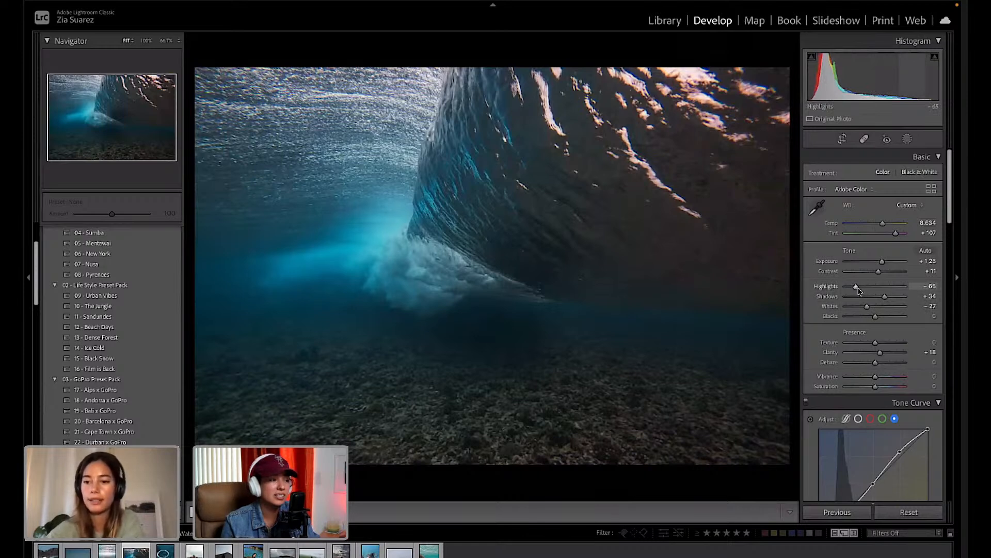
{"action": "left_click_drag", "start_coordinate": [858, 290], "coordinate": [885, 290]}
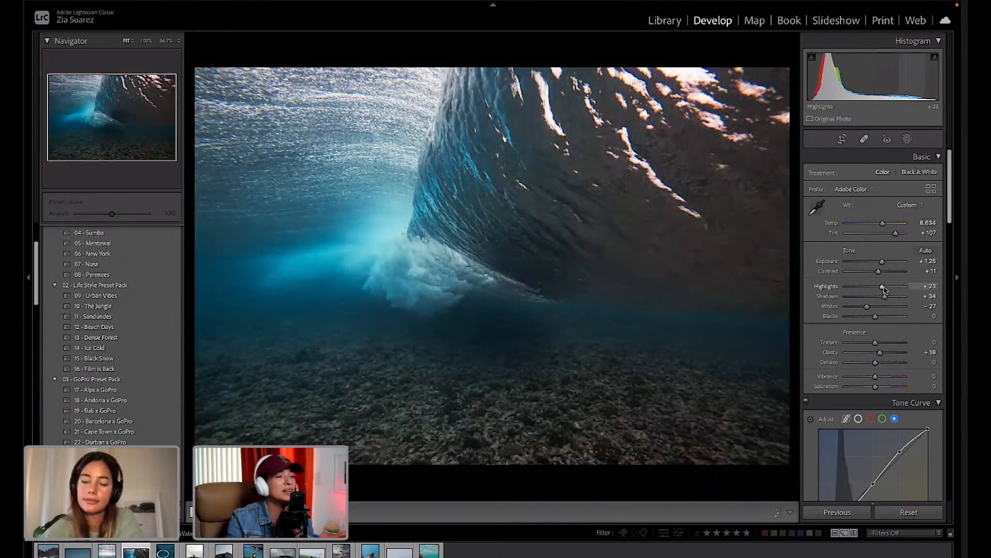
Add Dehaze +21 and reduce Texture to -1.
{"action": "scroll", "coordinate": [881, 315], "scroll_direction": "down", "scroll_amount": 2}
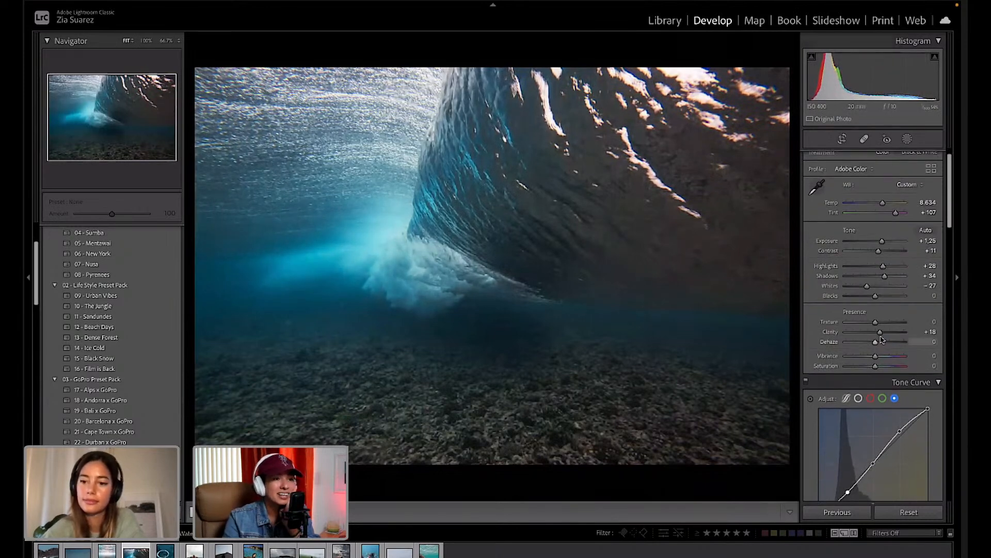
{"action": "left_click_drag", "start_coordinate": [881, 343], "coordinate": [882, 343]}
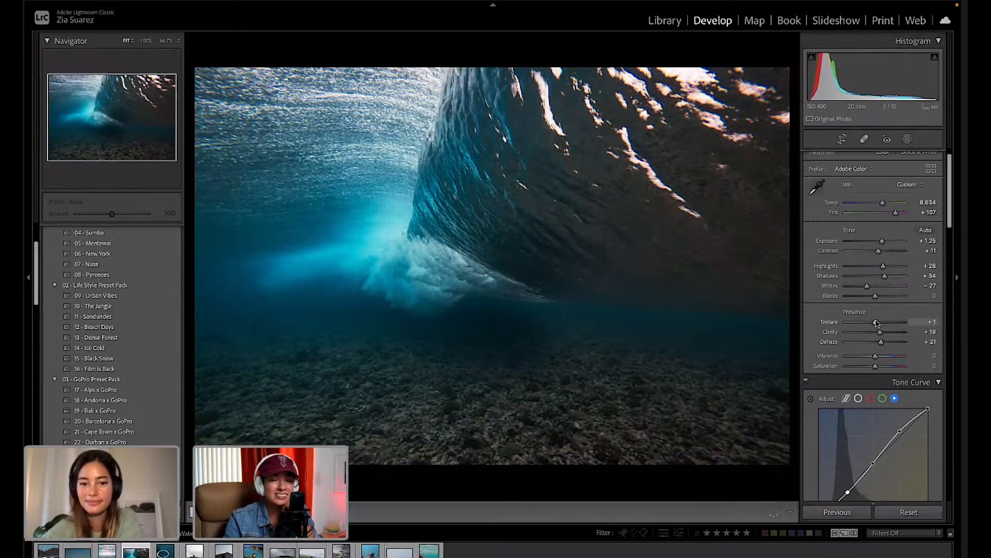
{"action": "left_click_drag", "start_coordinate": [876, 322], "coordinate": [874, 322]}
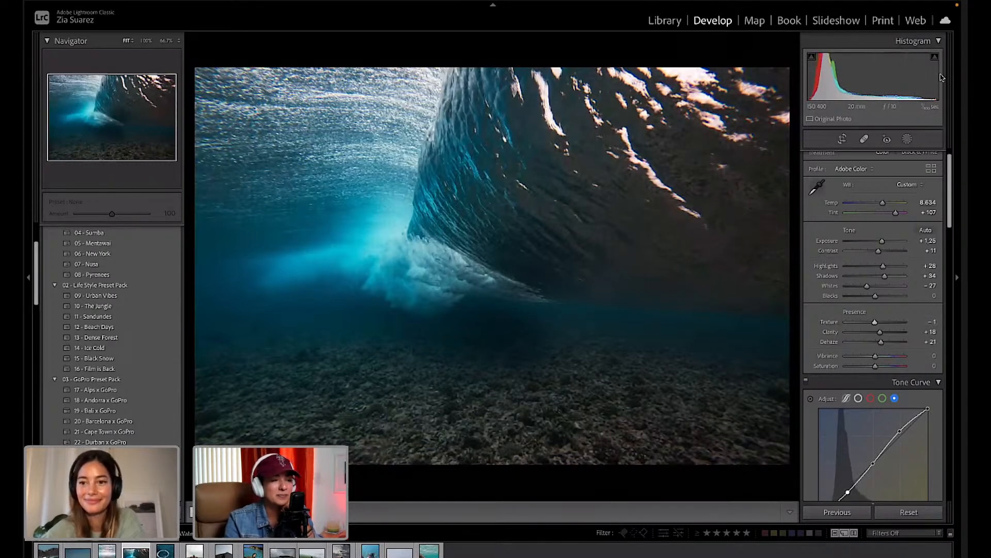
Draw a linear gradient from the photo bottom to the wave base, warming it with Temp and Tint +22.
{"action": "left_click", "coordinate": [909, 140]}
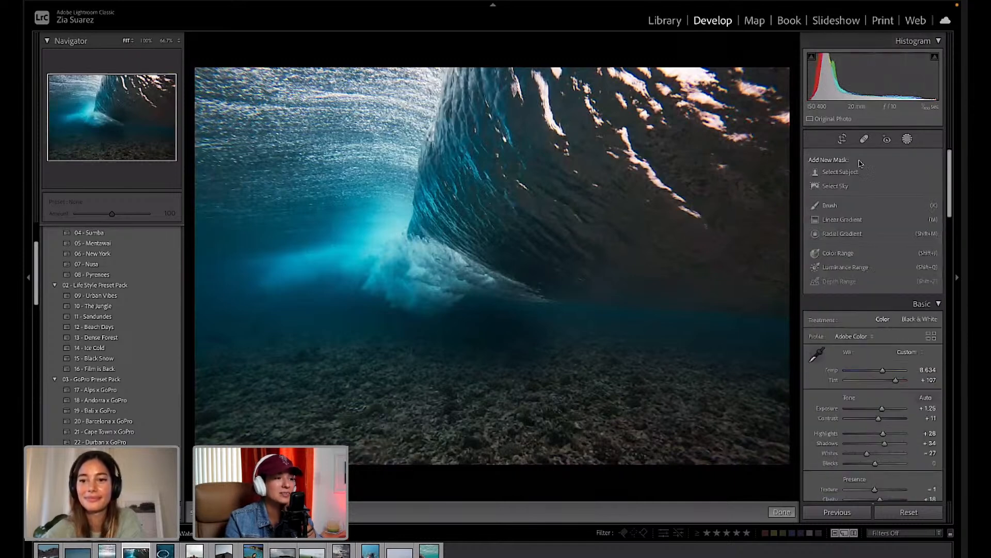
{"action": "left_click", "coordinate": [831, 218]}
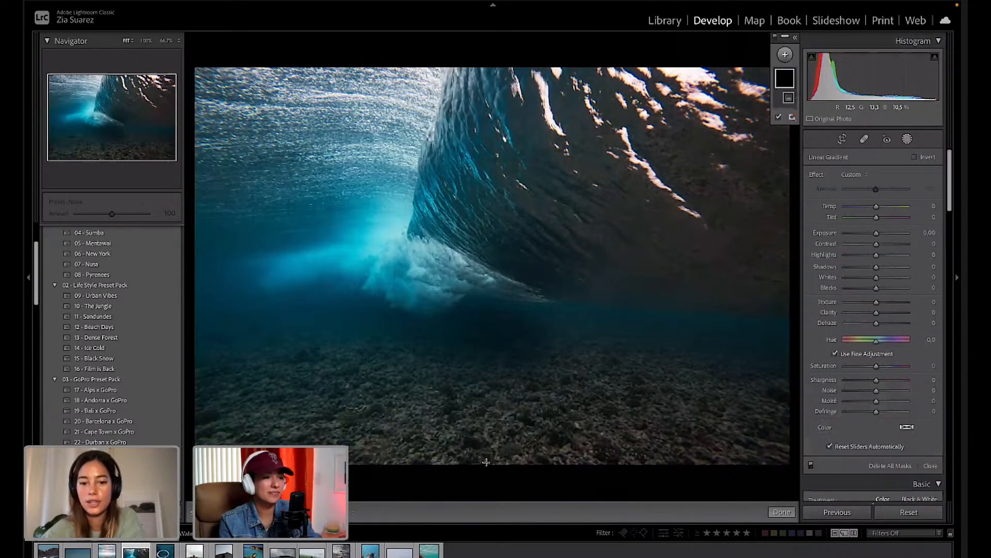
{"action": "left_click_drag", "start_coordinate": [480, 467], "coordinate": [482, 283]}
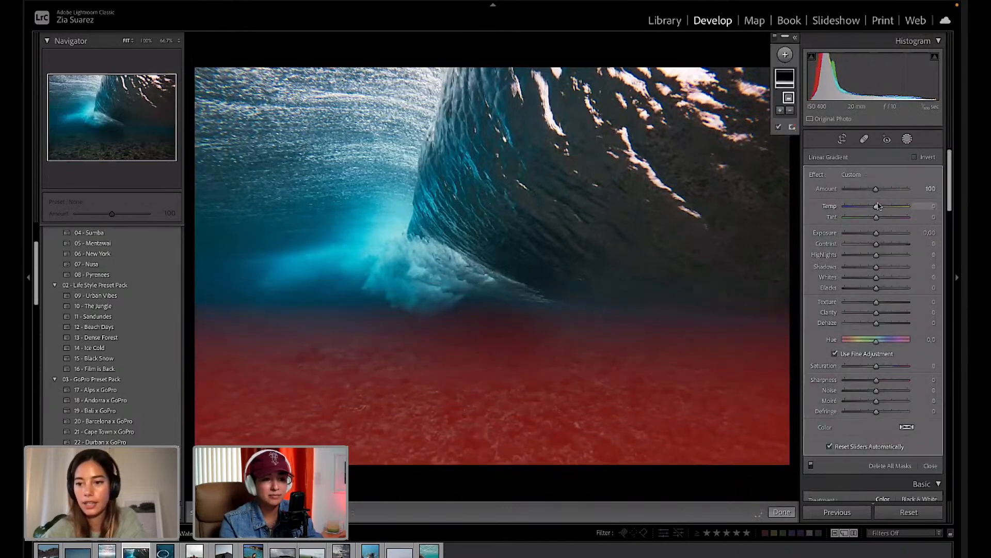
{"action": "left_click_drag", "start_coordinate": [876, 207], "coordinate": [877, 207]}
{"action": "left_click_drag", "start_coordinate": [881, 207], "coordinate": [883, 206]}
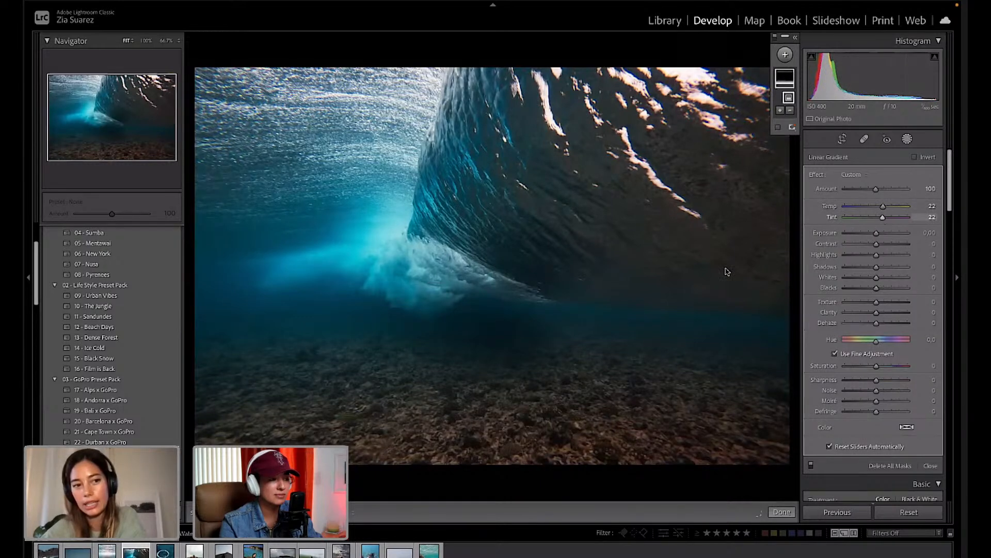
{"action": "left_click_drag", "start_coordinate": [481, 280], "coordinate": [482, 187]}
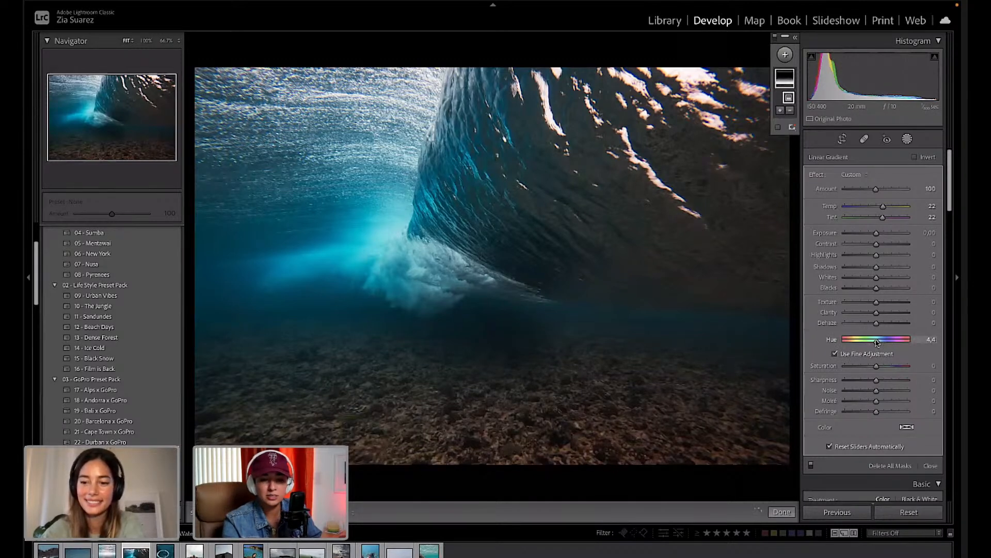
{"action": "mouse_move", "coordinate": [852, 349]}
{"action": "left_mouse_down"}
{"action": "mouse_move", "coordinate": [828, 350]}
{"action": "mouse_move", "coordinate": [888, 345]}
{"action": "mouse_move", "coordinate": [927, 355]}
{"action": "mouse_move", "coordinate": [853, 352]}
{"action": "left_mouse_up"}
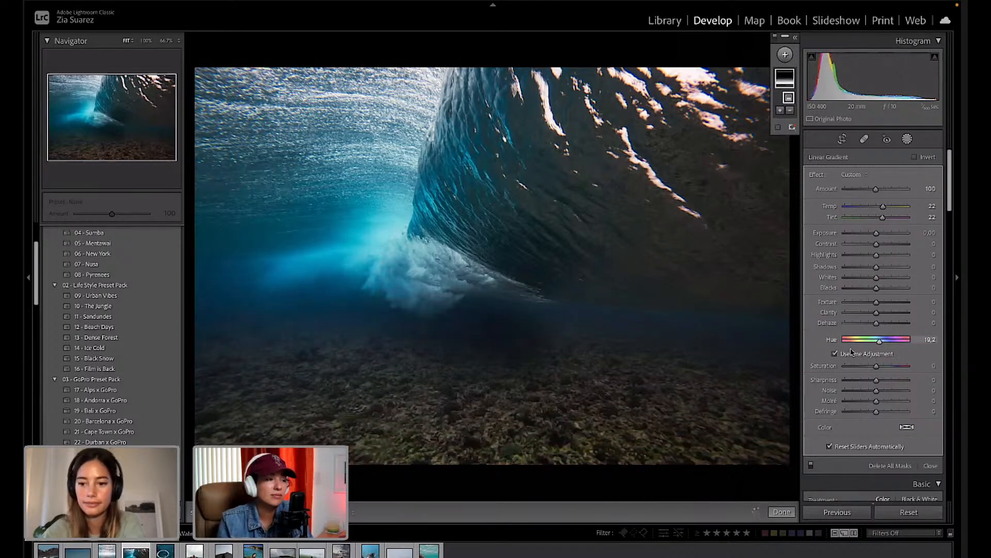
{"action": "key", "text": "ctrl+z"}
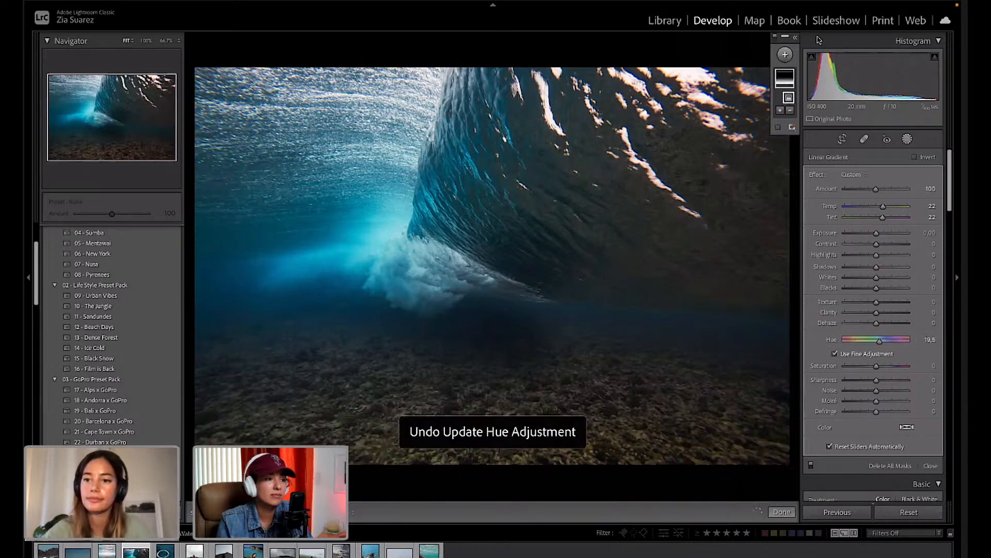
Reposition the seabed gradient's bottom and top edges, then finish the mask.
{"action": "left_click", "coordinate": [909, 141]}
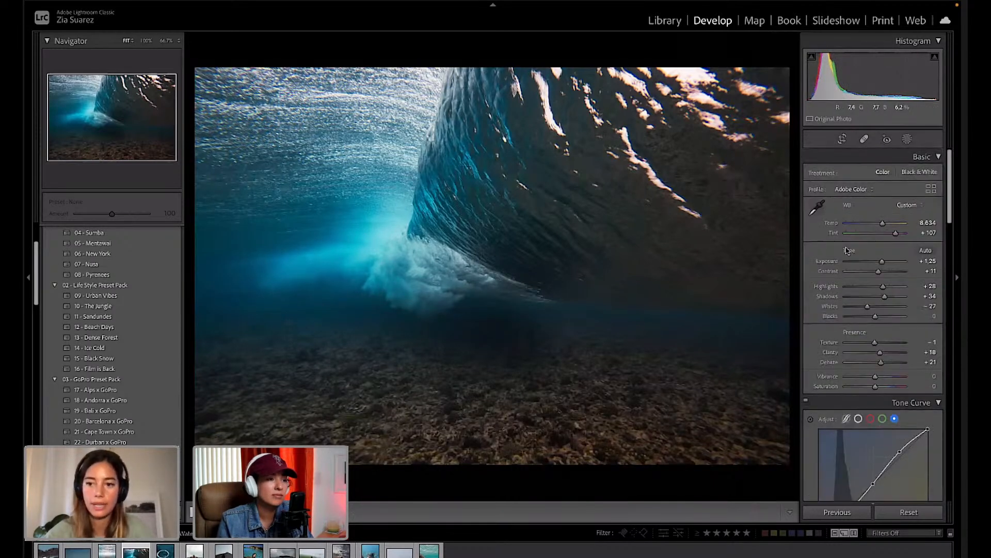
{"action": "left_click", "coordinate": [907, 139]}
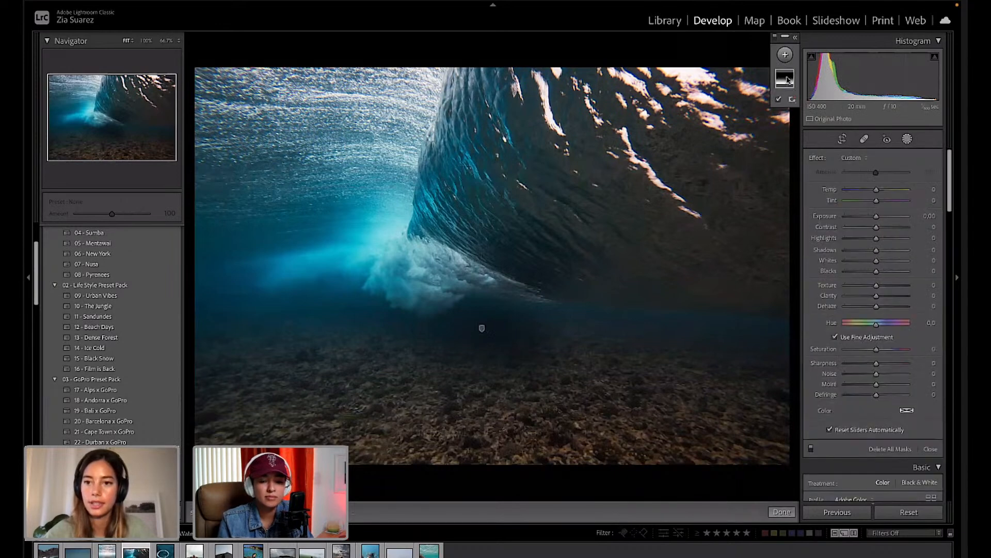
{"action": "left_click", "coordinate": [787, 80]}
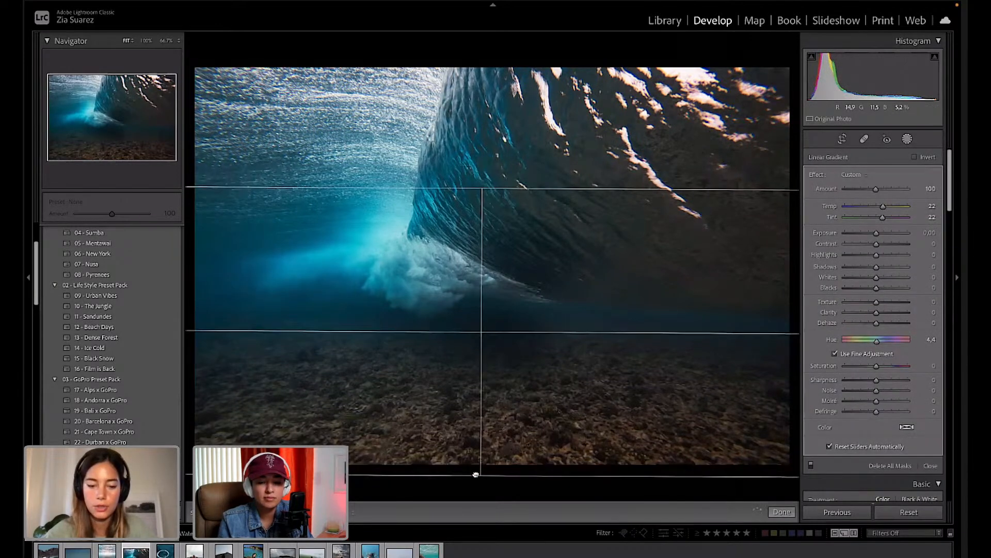
{"action": "mouse_move", "coordinate": [476, 474]}
{"action": "left_mouse_down"}
{"action": "mouse_move", "coordinate": [475, 497]}
{"action": "mouse_move", "coordinate": [478, 471]}
{"action": "left_mouse_up"}
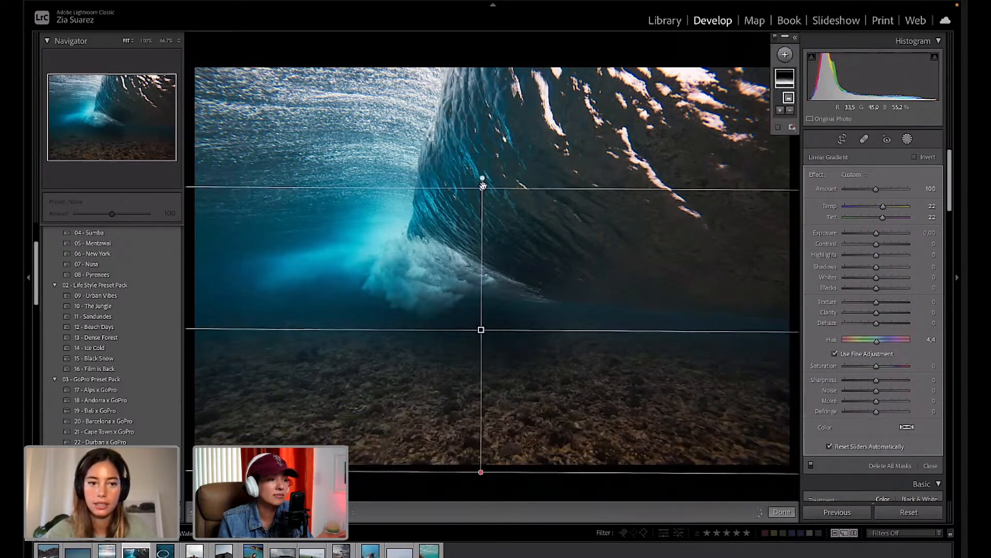
{"action": "mouse_move", "coordinate": [483, 185]}
{"action": "left_mouse_down"}
{"action": "mouse_move", "coordinate": [481, 283]}
{"action": "mouse_move", "coordinate": [480, 165]}
{"action": "mouse_move", "coordinate": [483, 191]}
{"action": "left_mouse_up"}
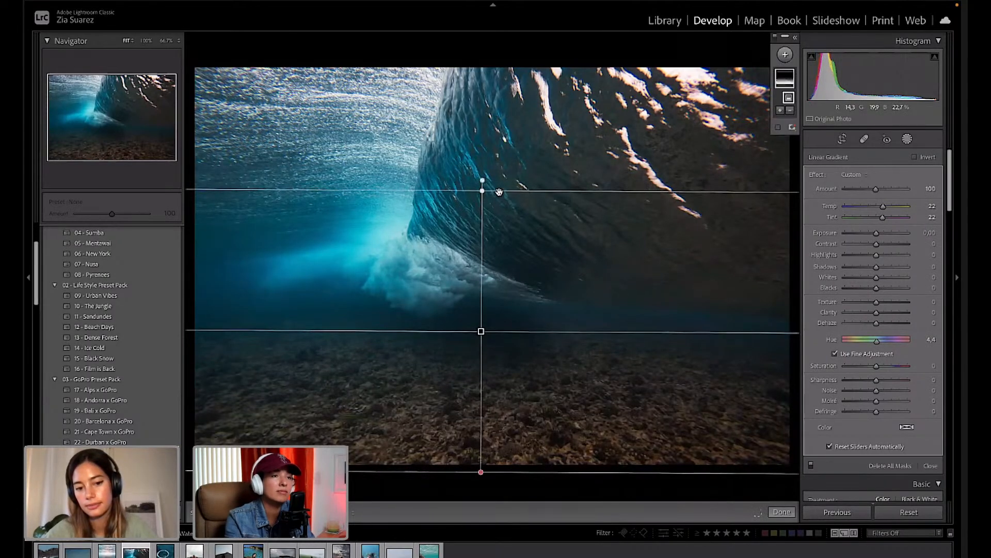
{"action": "left_click", "coordinate": [781, 510]}
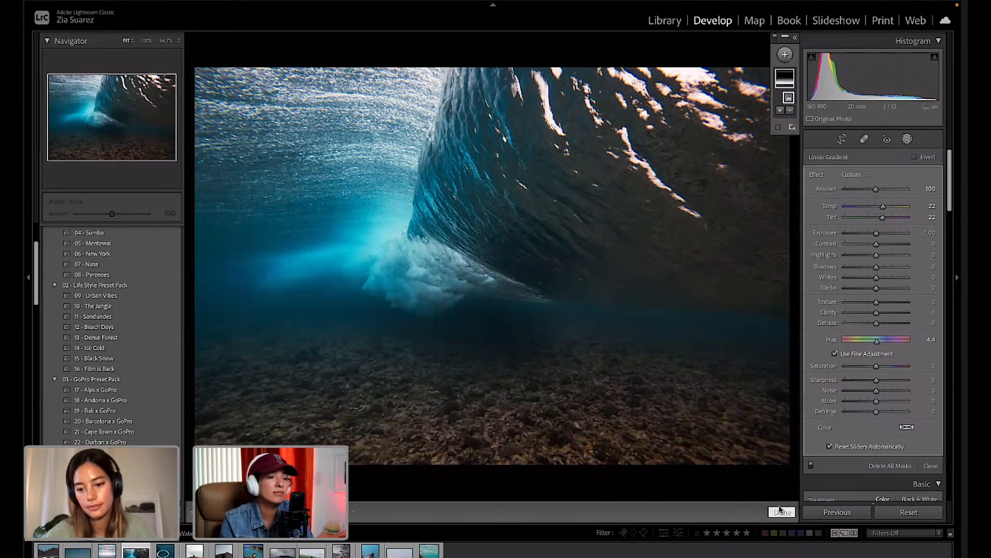
Inspect the seabed up close, then set Highlights +25, Shadows +50 and Exposure +1.55.
{"action": "left_click", "coordinate": [347, 422]}
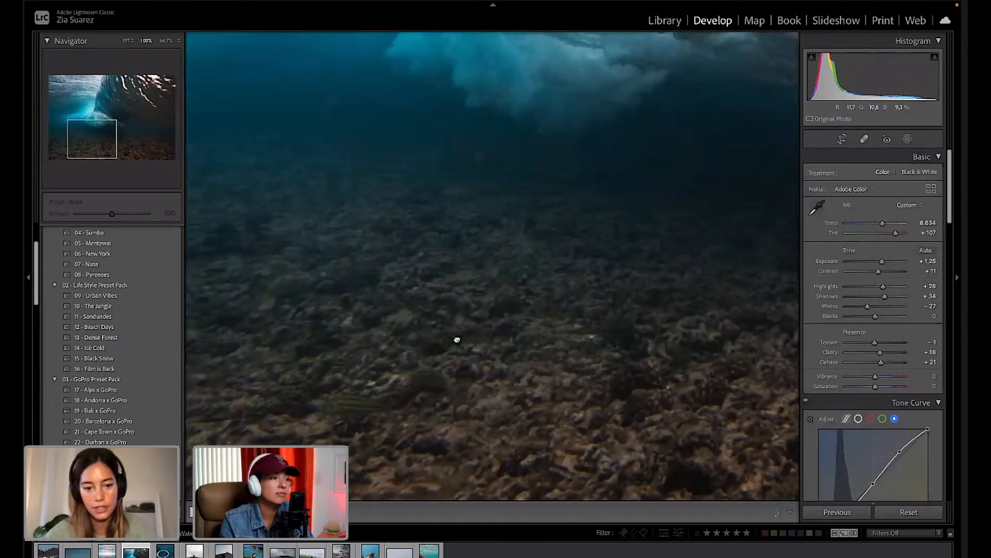
{"action": "left_click_drag", "start_coordinate": [457, 339], "coordinate": [485, 237]}
{"action": "key", "text": "super+equal"}
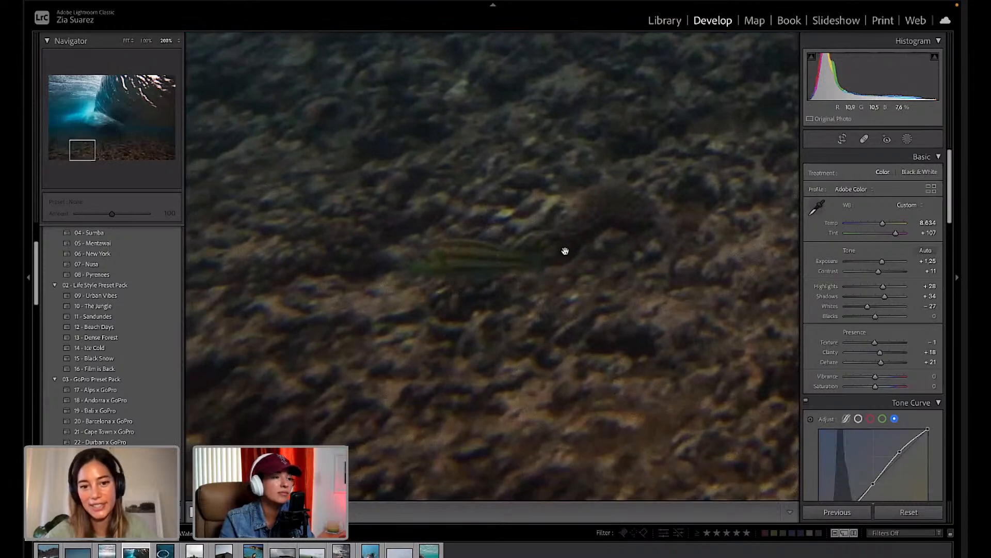
{"action": "left_click", "coordinate": [541, 251]}
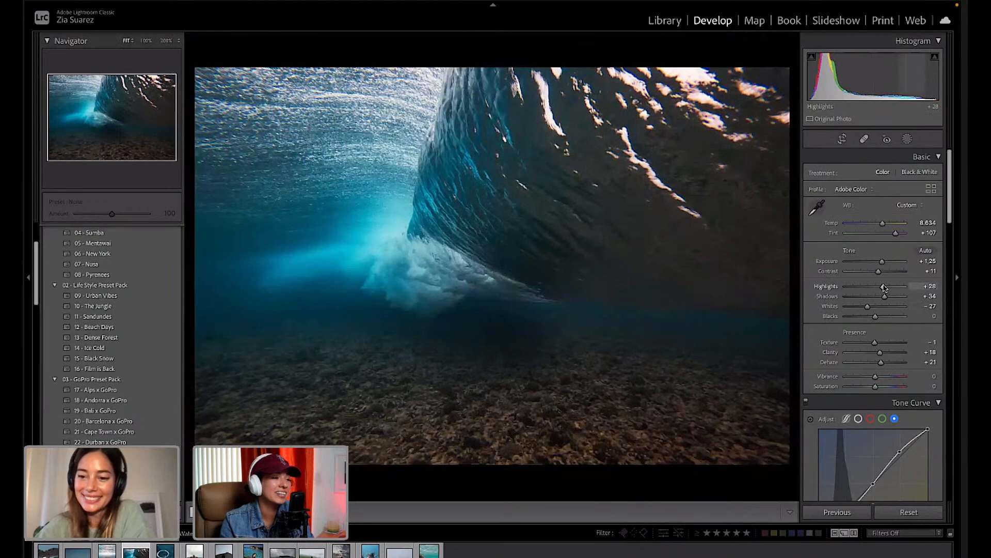
{"action": "mouse_move", "coordinate": [883, 287]}
{"action": "left_mouse_down"}
{"action": "mouse_move", "coordinate": [882, 264]}
{"action": "mouse_move", "coordinate": [894, 300]}
{"action": "left_mouse_up"}
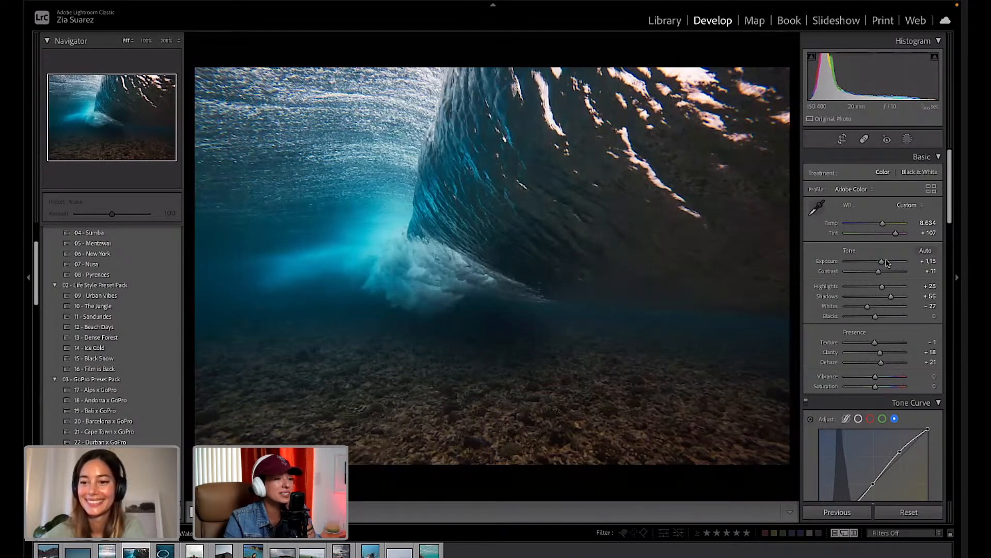
{"action": "left_click_drag", "start_coordinate": [893, 300], "coordinate": [891, 301]}
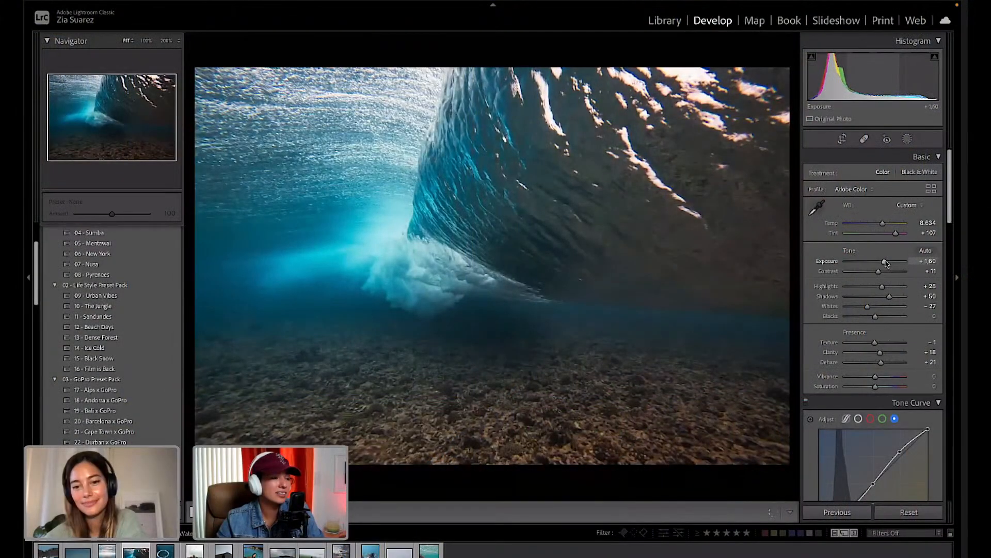
{"action": "left_click_drag", "start_coordinate": [885, 261], "coordinate": [884, 261]}
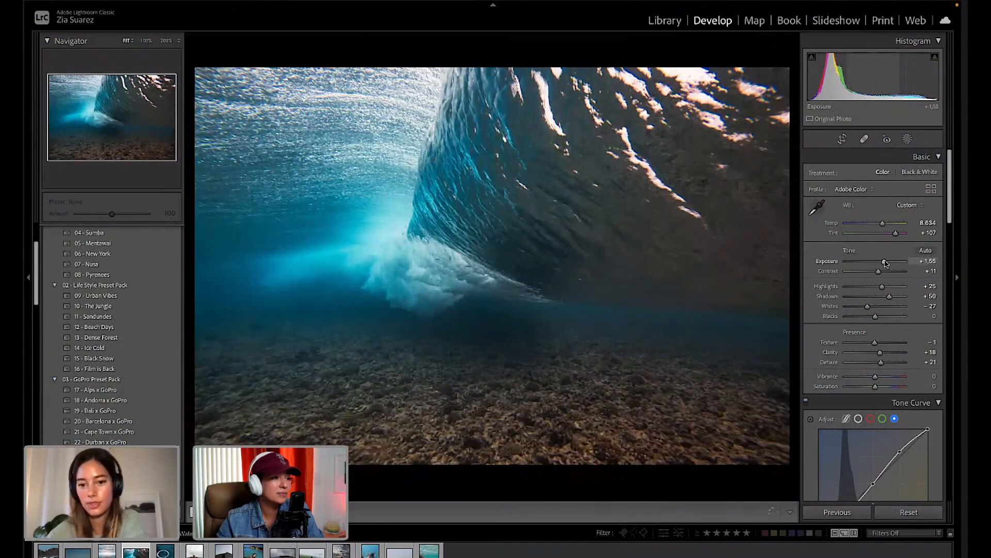
Compare the edited wave photo against the original with Before/After.
{"action": "key", "text": "backslash"}
{"action": "key", "text": "backslash"}
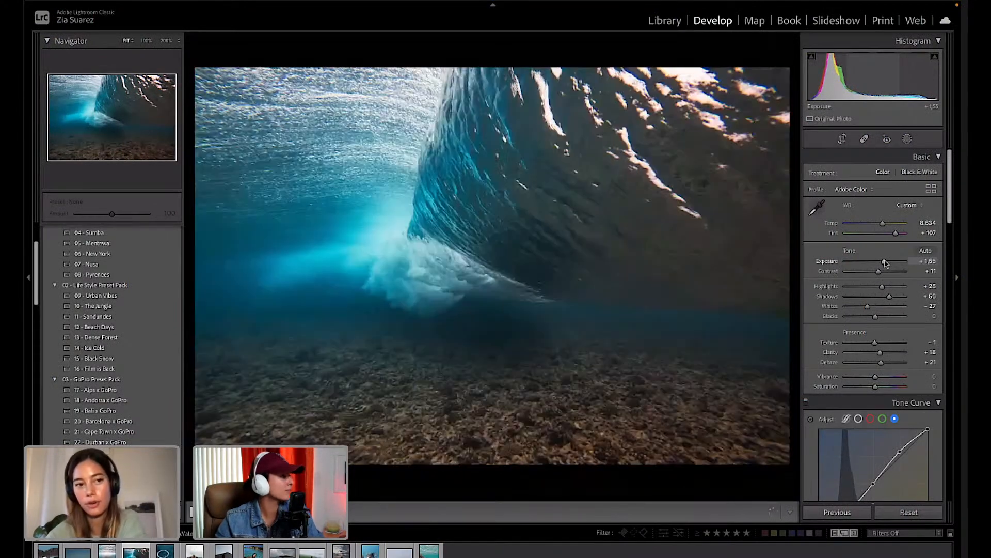
{"action": "key", "text": "backslash"}
{"action": "key", "text": "backslash"}
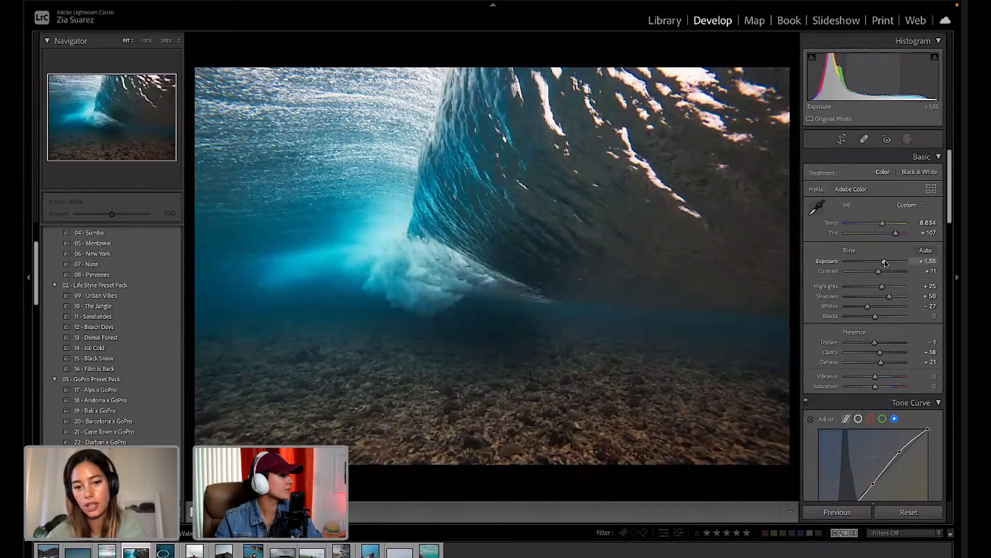
{"action": "key", "text": "backslash"}
{"action": "key", "text": "backslash"}
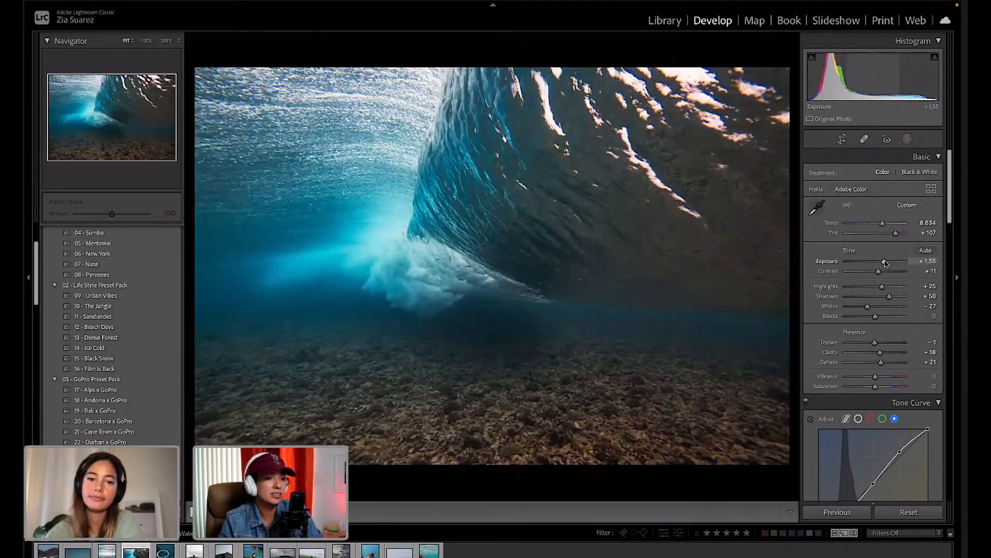
Nudge the wave's aqua and blue hues toward teal with the HSL targeted adjustment tool.
{"action": "scroll", "coordinate": [899, 335], "scroll_direction": "down", "scroll_amount": 10}
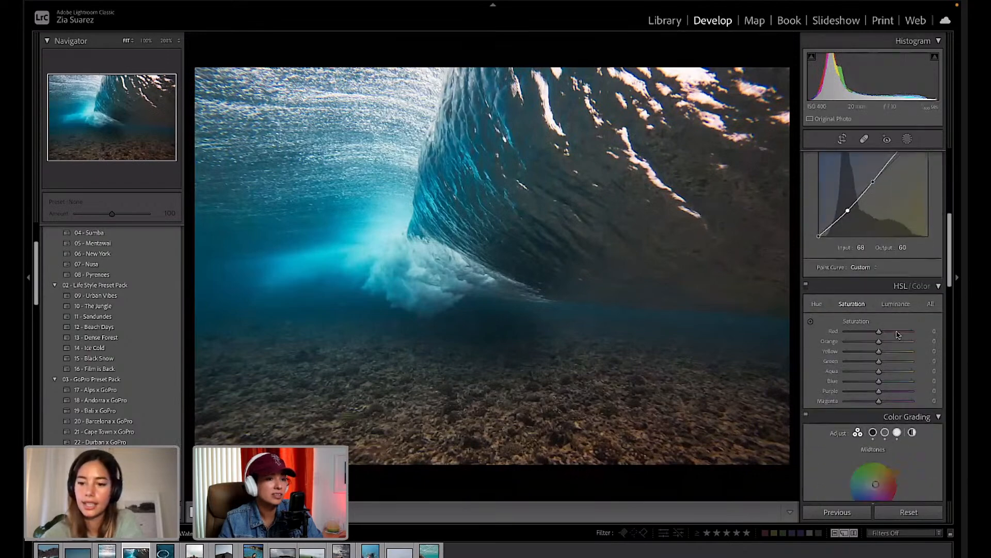
{"action": "scroll", "coordinate": [878, 310], "scroll_direction": "up", "scroll_amount": 2}
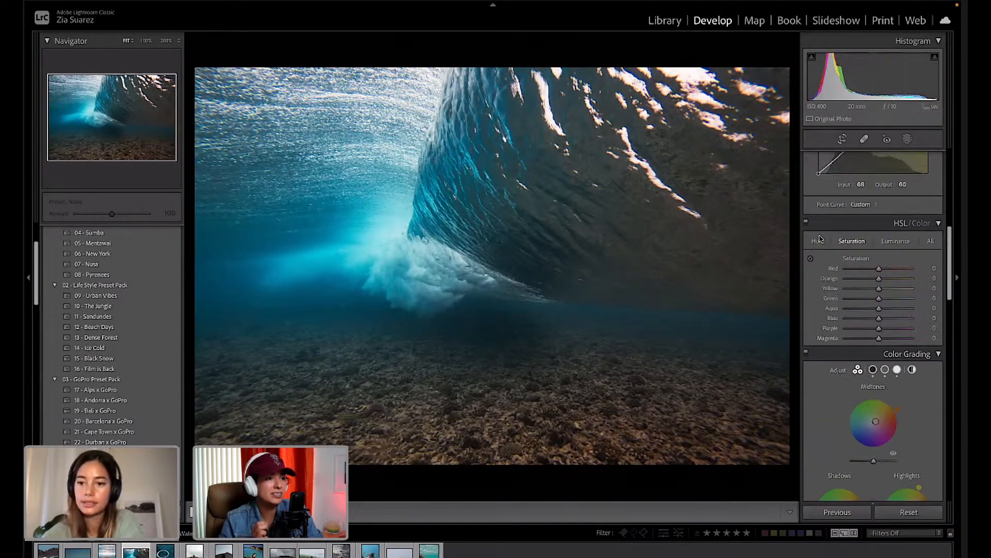
{"action": "left_click", "coordinate": [817, 241]}
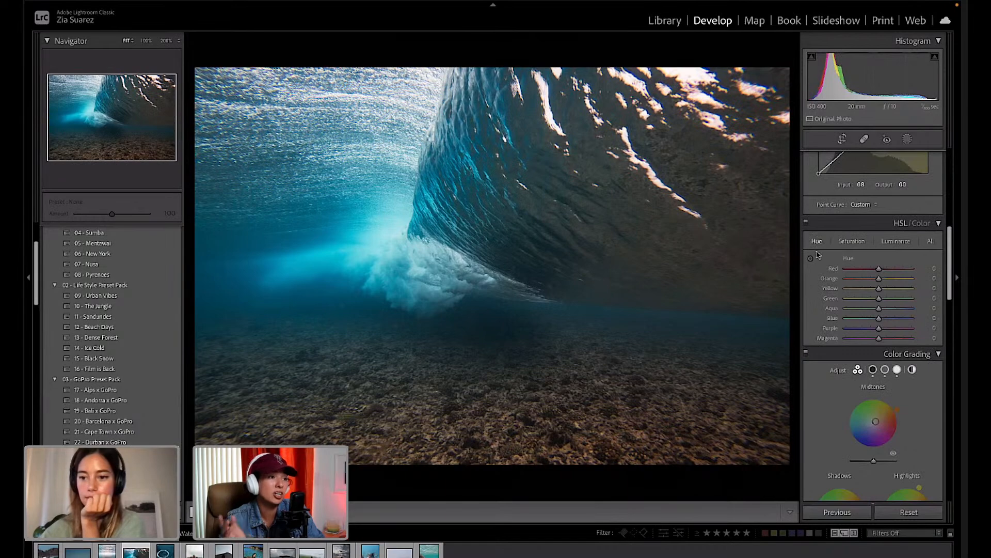
{"action": "left_click", "coordinate": [810, 259]}
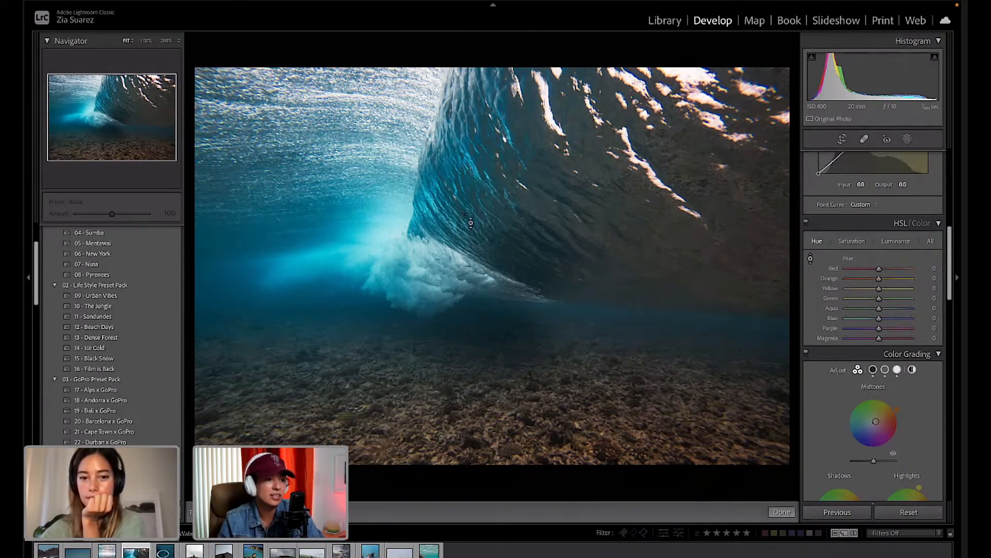
{"action": "mouse_move", "coordinate": [391, 239]}
{"action": "left_mouse_down"}
{"action": "mouse_move", "coordinate": [391, 252]}
{"action": "mouse_move", "coordinate": [391, 233]}
{"action": "mouse_move", "coordinate": [391, 240]}
{"action": "left_mouse_up"}
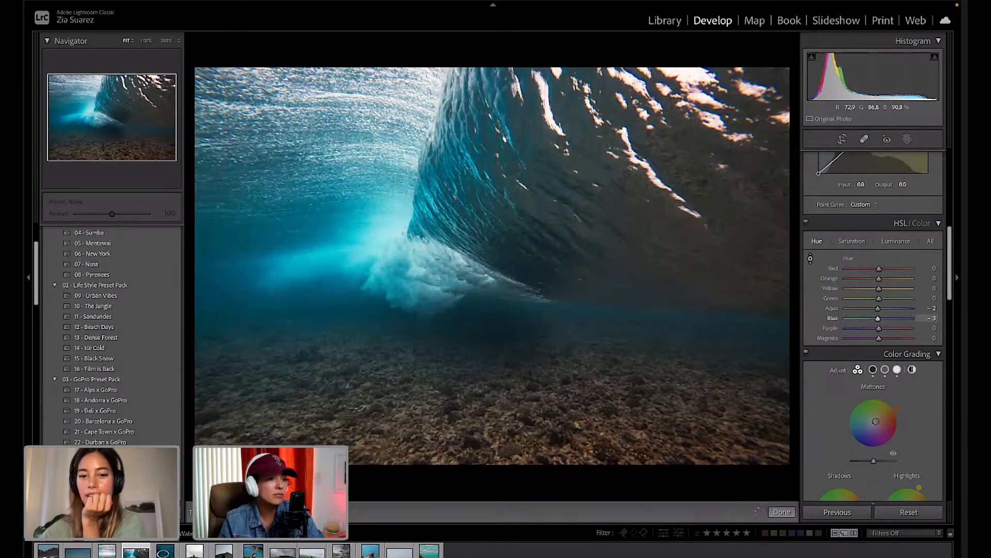
{"action": "left_click_drag", "start_coordinate": [391, 240], "coordinate": [390, 239]}
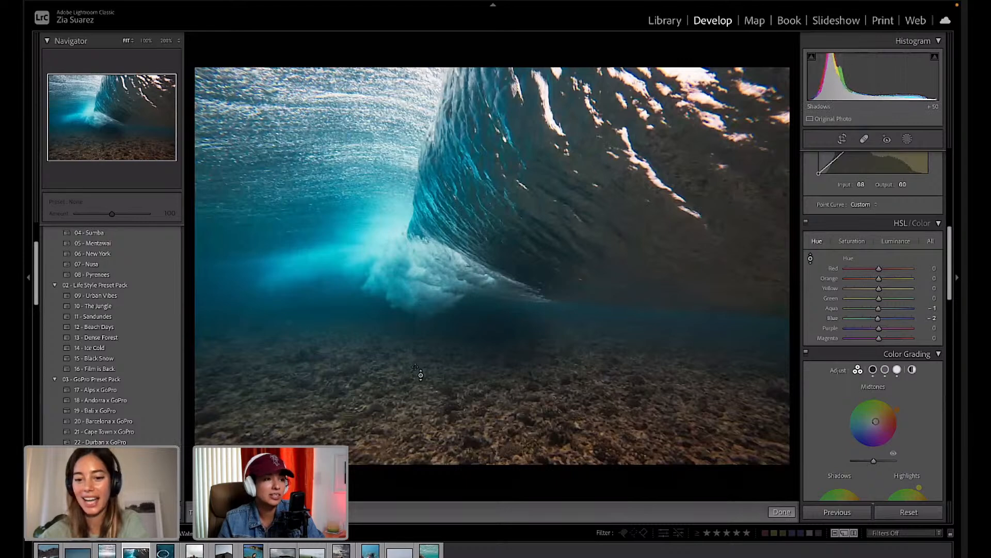
Desaturate the wave's colours on the photo to Aqua -13 and Blue -33.
{"action": "left_click", "coordinate": [852, 241]}
{"action": "left_click", "coordinate": [810, 260]}
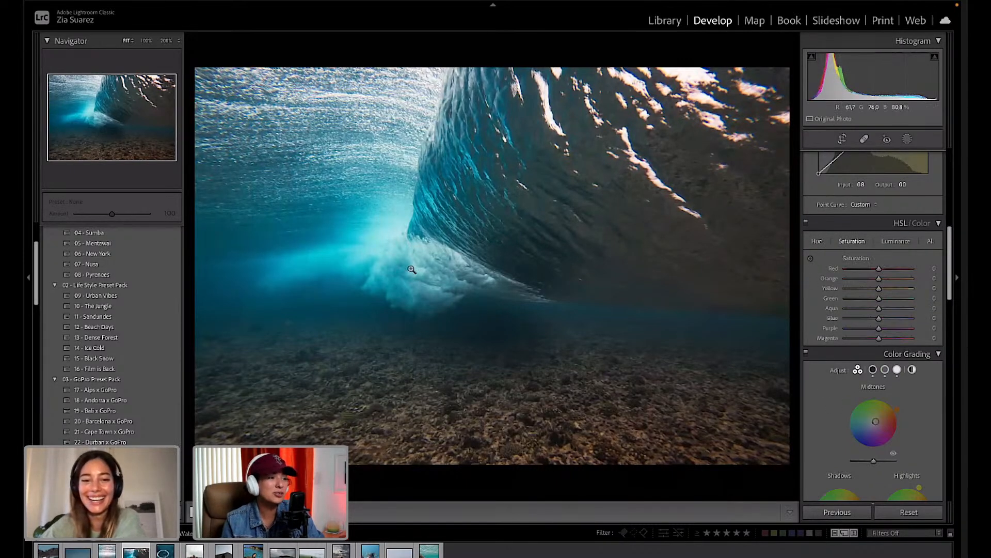
{"action": "left_click", "coordinate": [811, 261]}
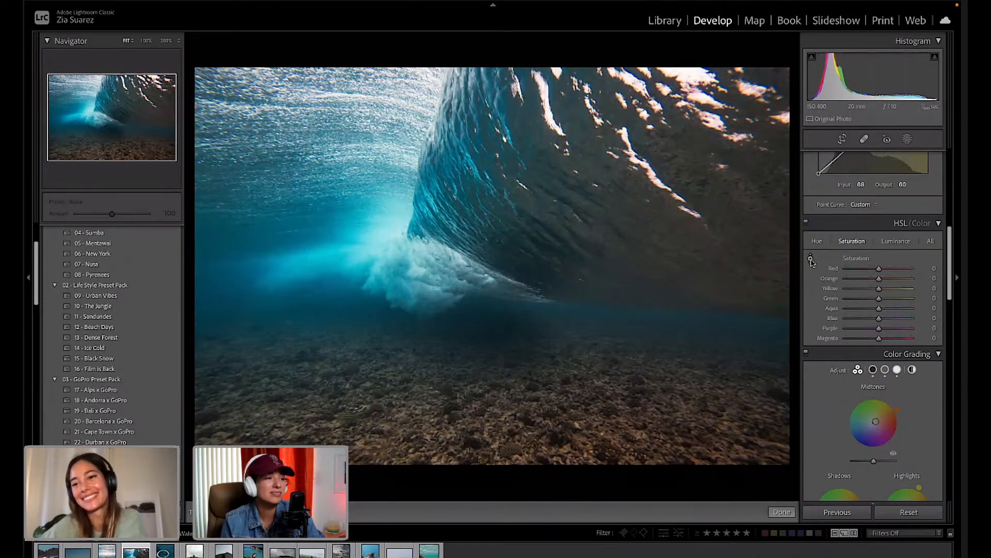
{"action": "left_click_drag", "start_coordinate": [320, 160], "coordinate": [321, 201]}
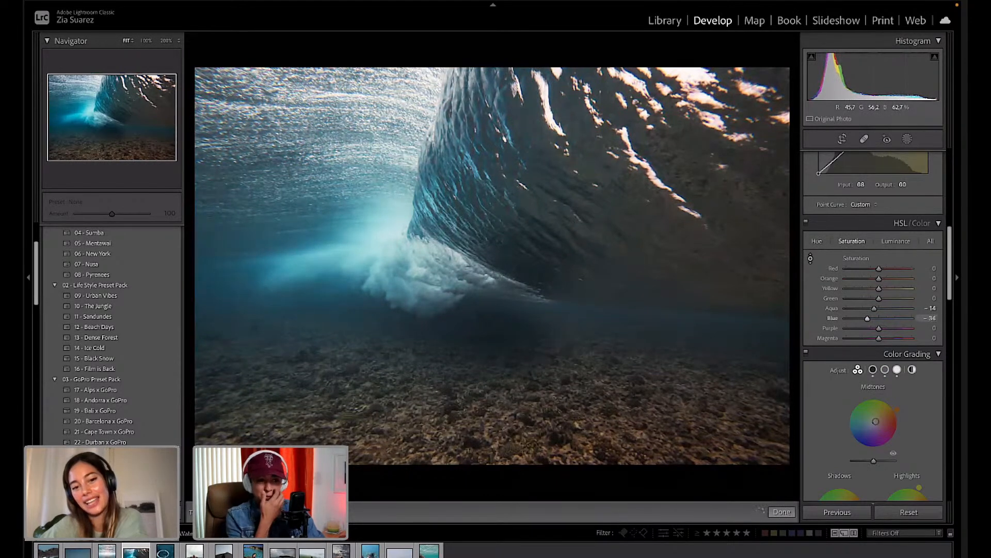
{"action": "left_click_drag", "start_coordinate": [320, 189], "coordinate": [320, 189]}
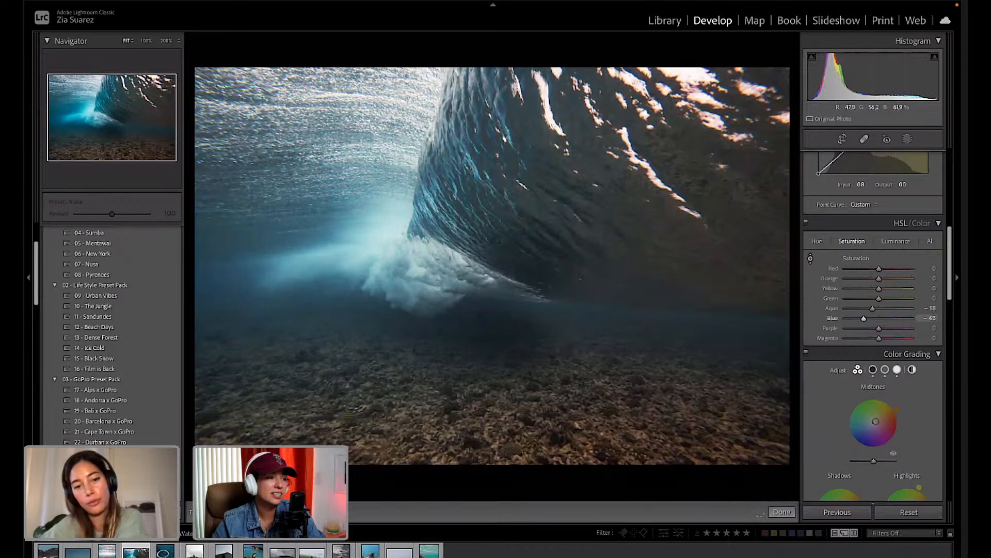
{"action": "left_click_drag", "start_coordinate": [320, 198], "coordinate": [320, 192]}
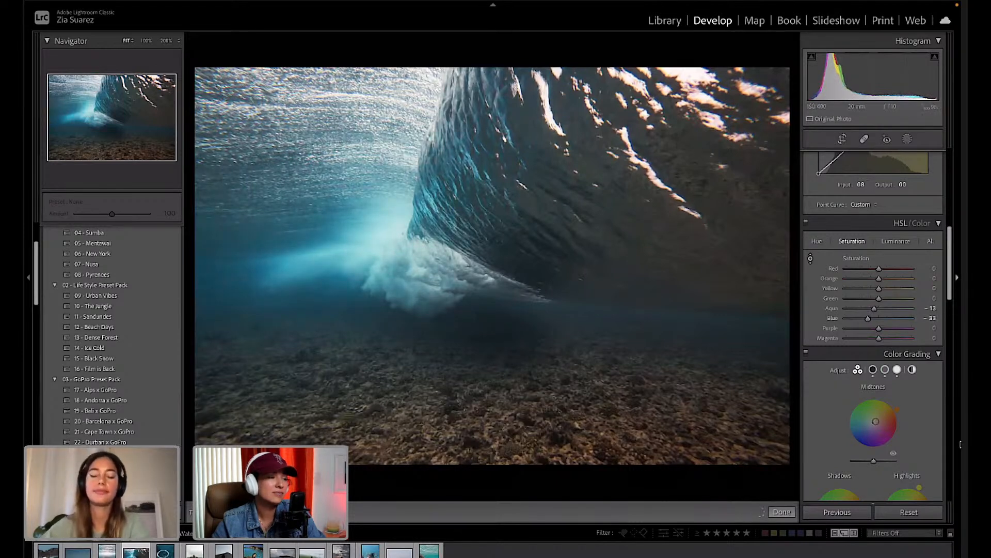
{"action": "scroll", "coordinate": [881, 327], "scroll_direction": "down", "scroll_amount": 1}
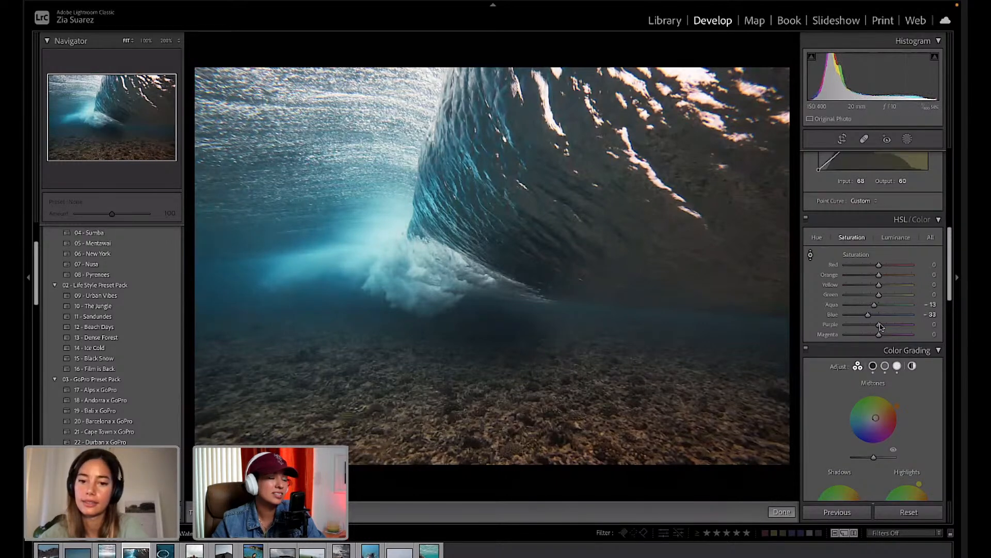
Set sharpening Amount 52 with Masking 15 and Color noise-reduction Detail 74.
{"action": "scroll", "coordinate": [881, 327], "scroll_direction": "down", "scroll_amount": 10}
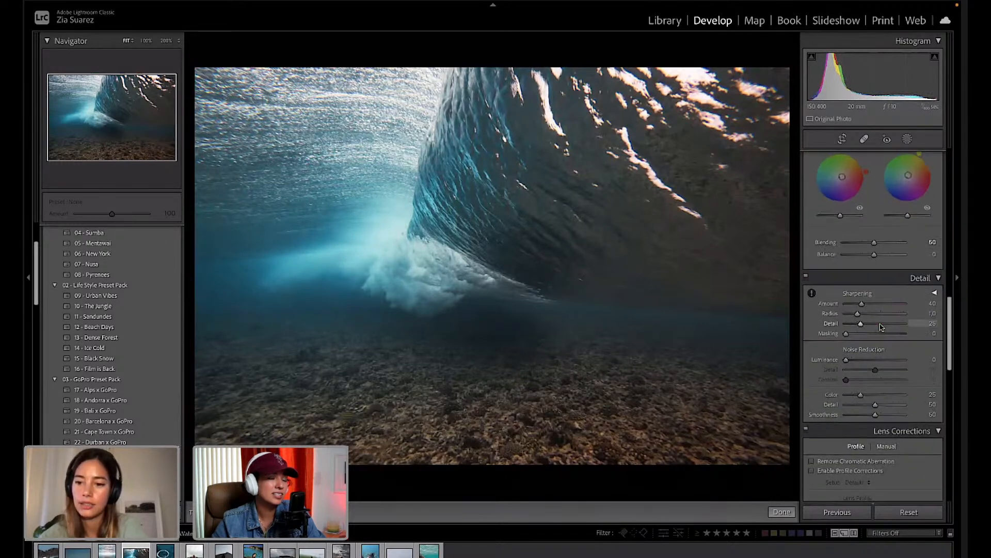
{"action": "left_click", "coordinate": [863, 304]}
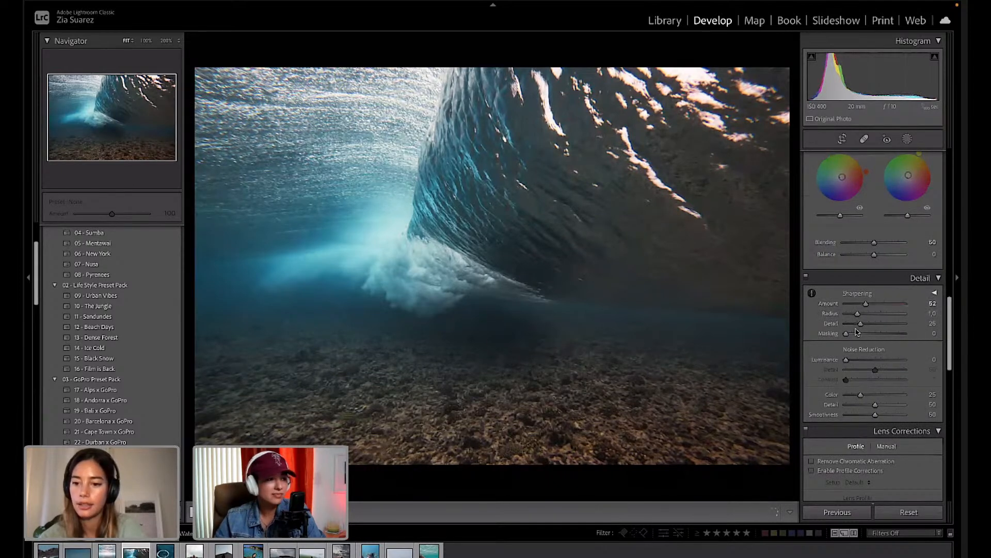
{"action": "left_click_drag", "start_coordinate": [846, 333], "coordinate": [859, 336]}
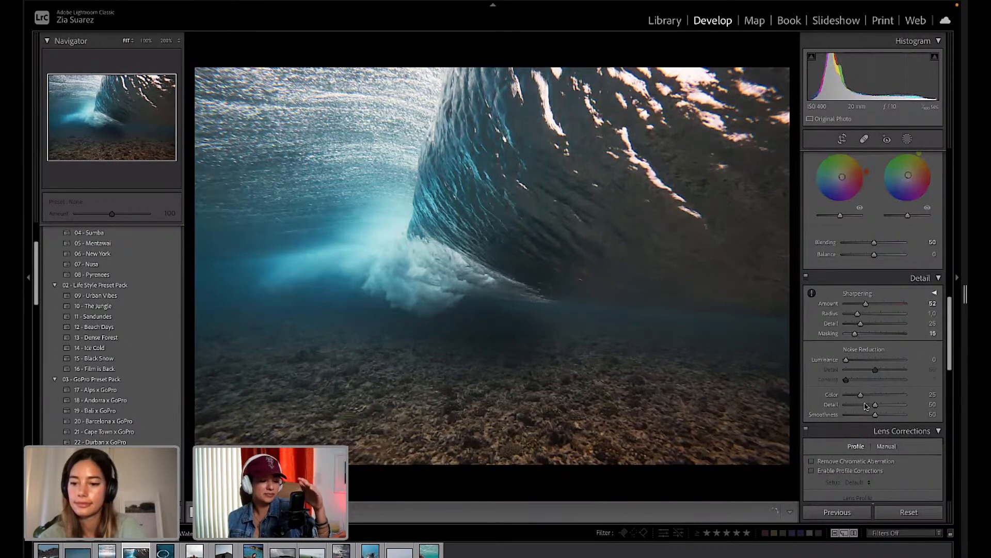
{"action": "left_click_drag", "start_coordinate": [875, 405], "coordinate": [889, 406]}
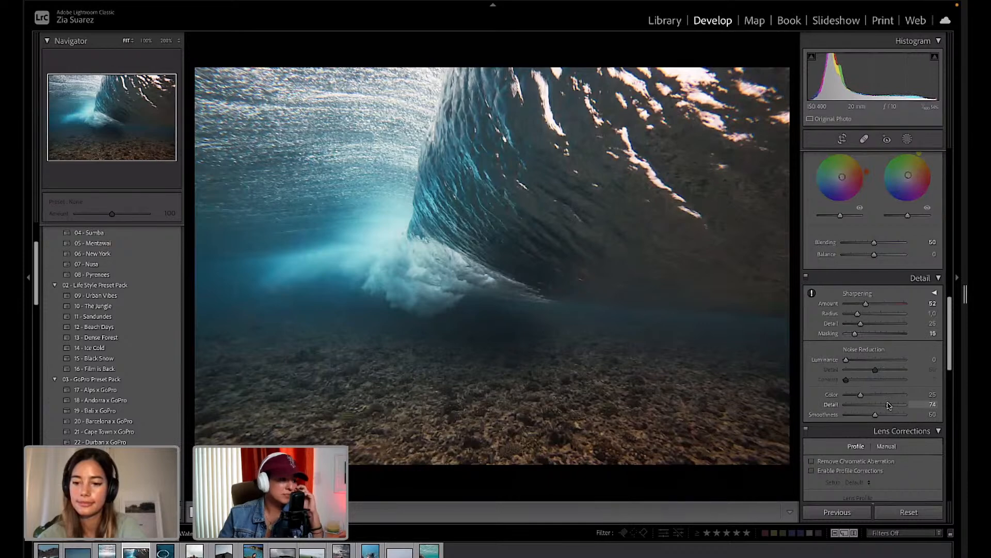
{"action": "scroll", "coordinate": [908, 267], "scroll_direction": "up", "scroll_amount": 10}
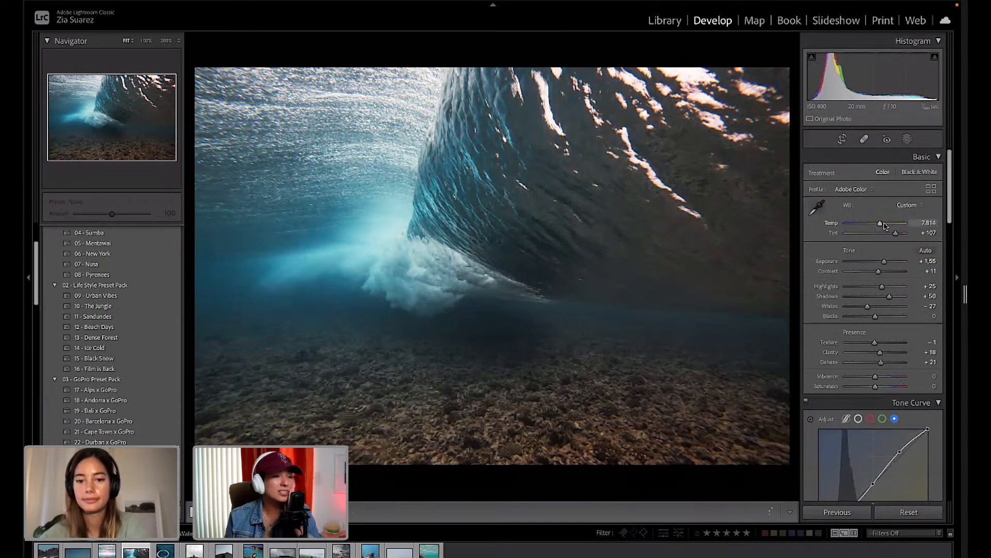
Warm the white balance Temp to 8,760 and lower Highlights to +7.
{"action": "left_click", "coordinate": [885, 225]}
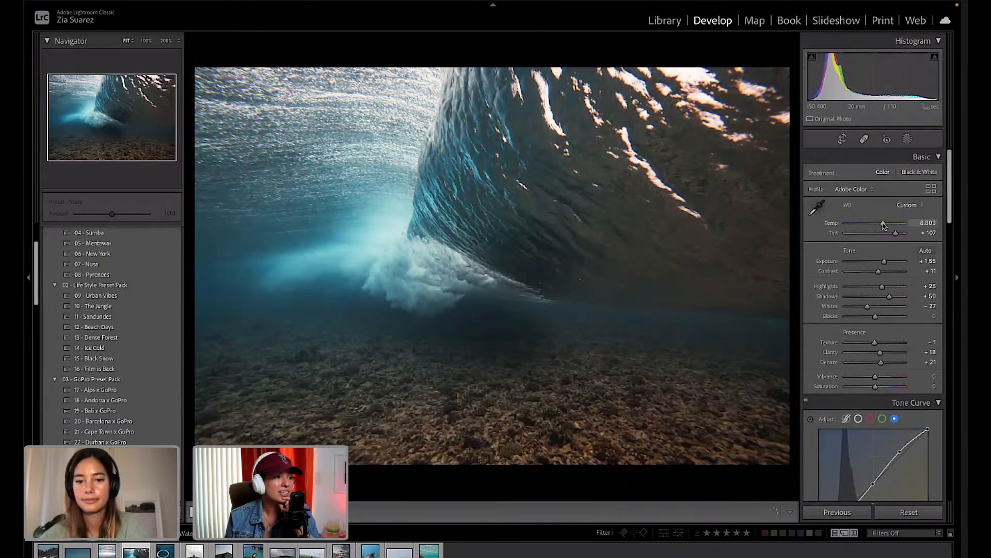
{"action": "left_click_drag", "start_coordinate": [884, 225], "coordinate": [883, 225]}
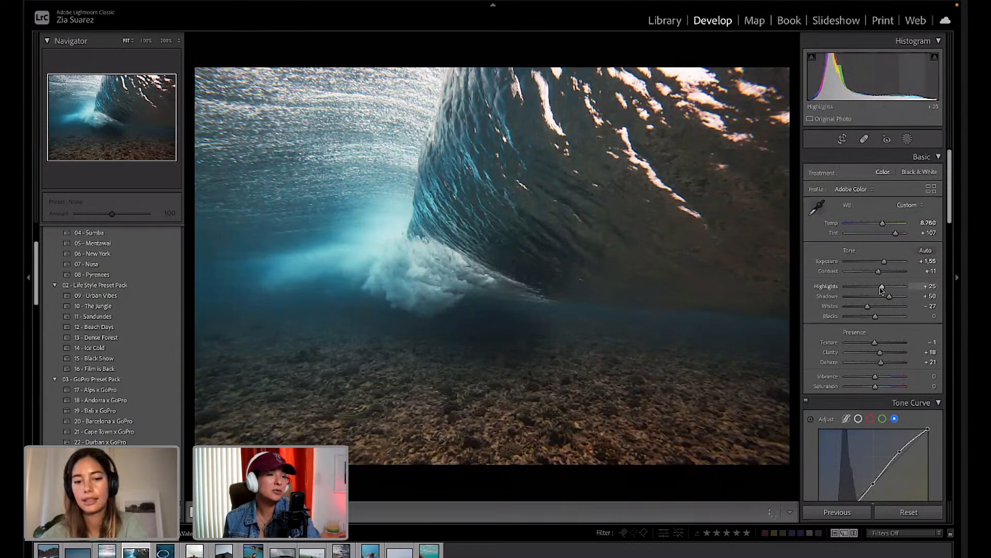
{"action": "left_click_drag", "start_coordinate": [882, 287], "coordinate": [877, 288]}
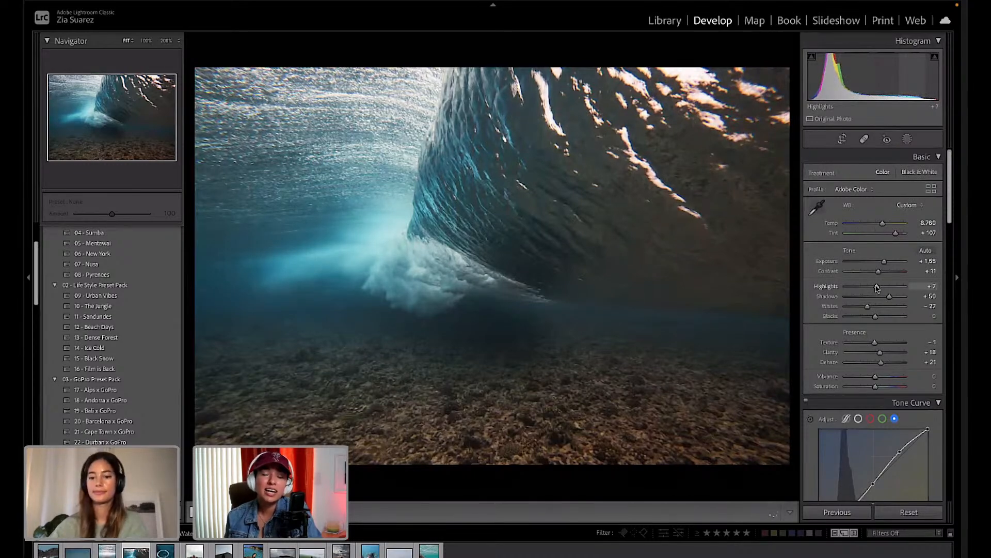